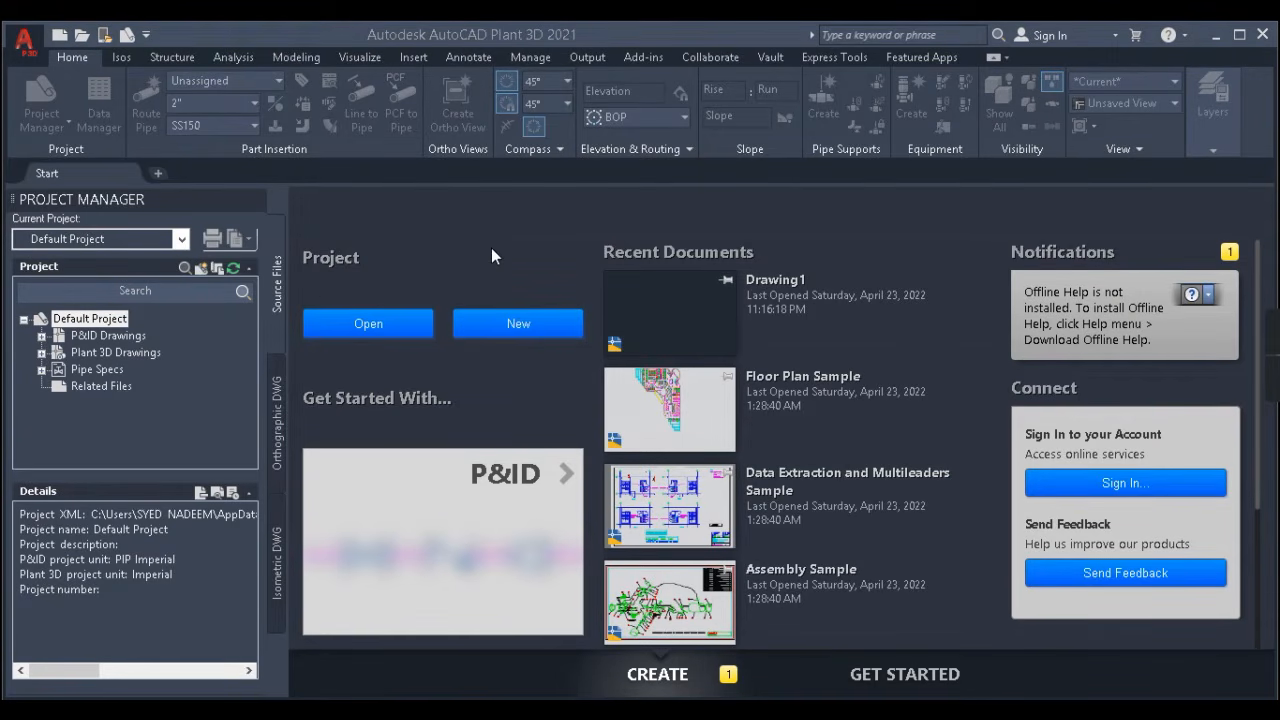
- Start a new project and name it "Tool Test", leaving the optional description empty
{"action": "left_click", "coordinate": [540, 328]}
{"action": "left_click_drag", "start_coordinate": [455, 280], "coordinate": [370, 272]}
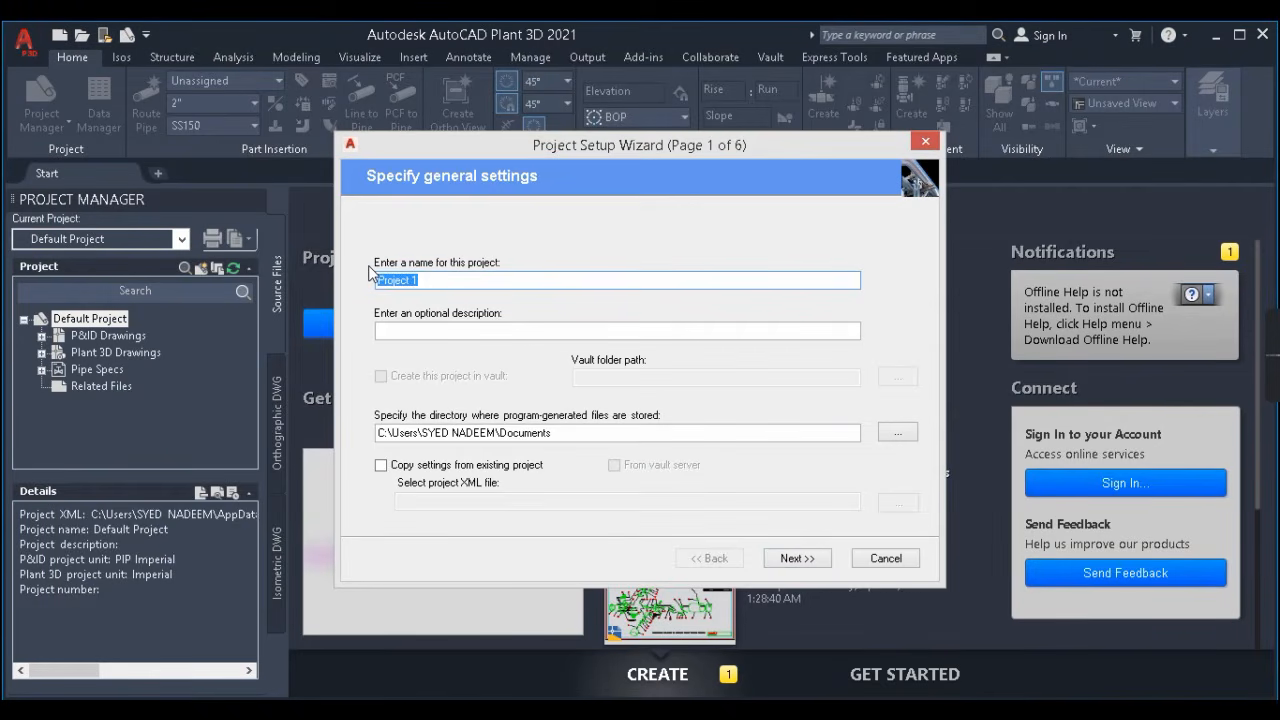
{"action": "type", "text": "Tool"}
{"action": "left_click", "coordinate": [468, 330]}
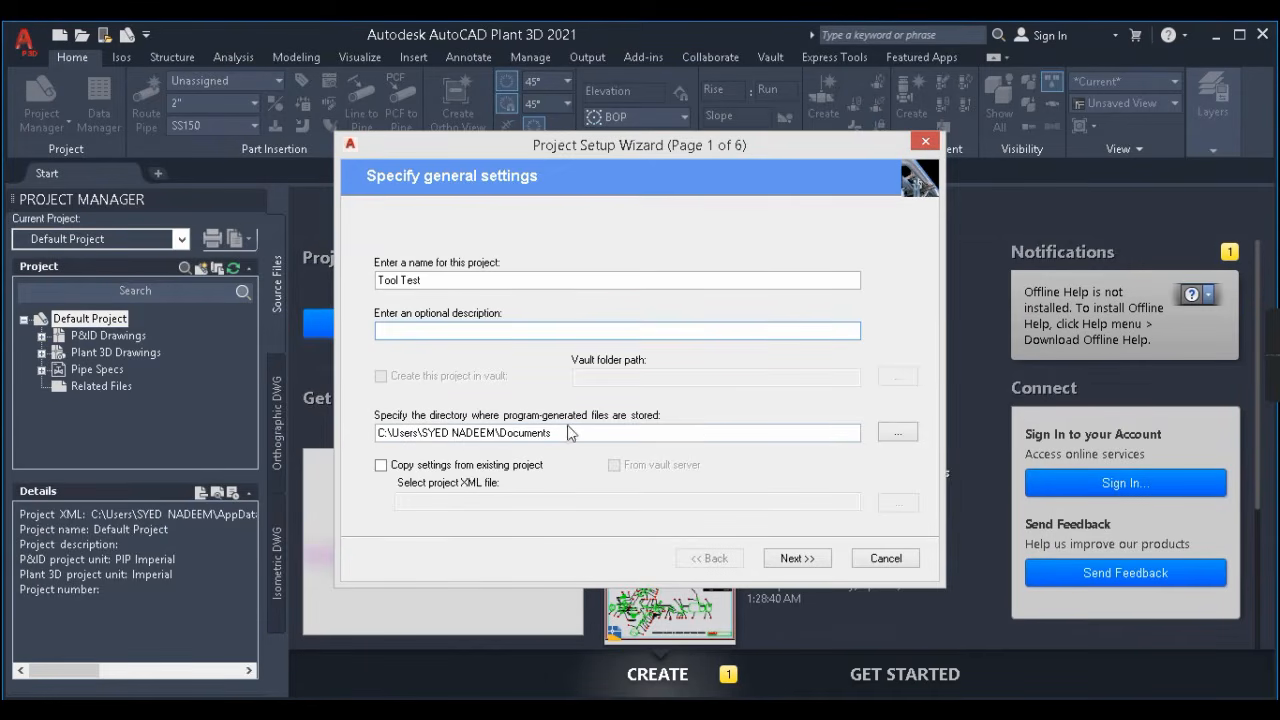
{"action": "left_click", "coordinate": [900, 434]}
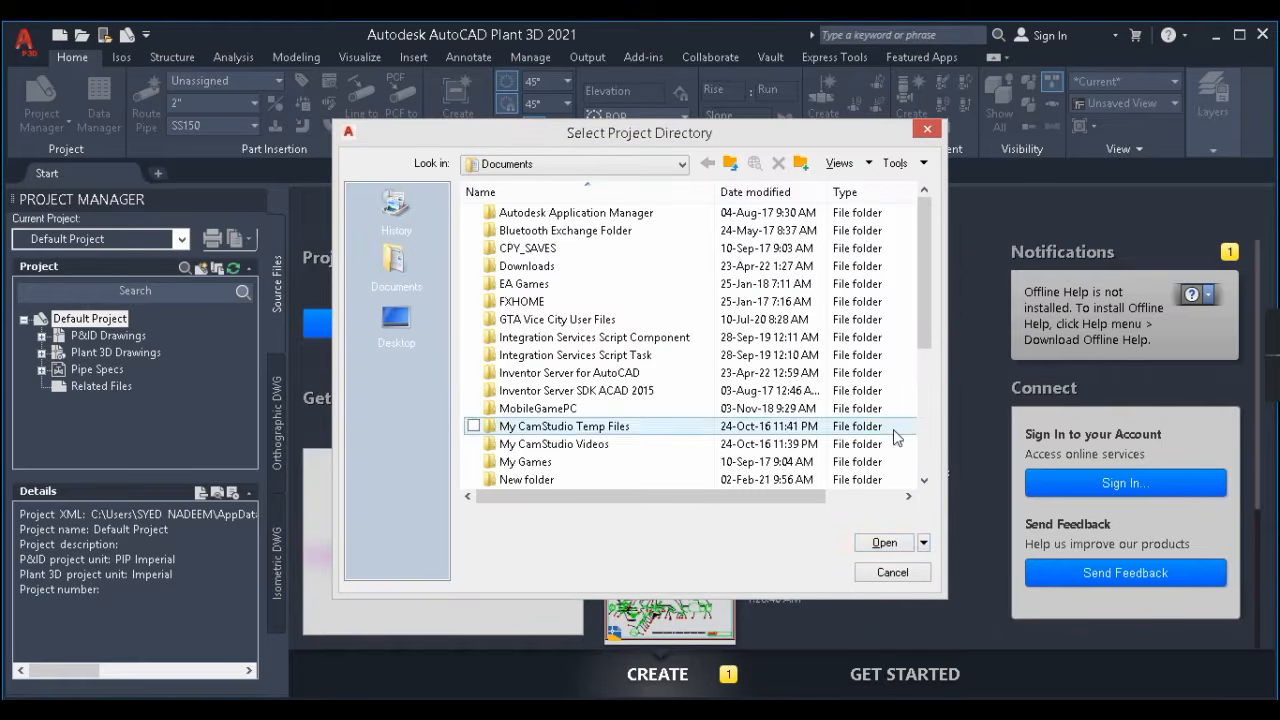
{"action": "left_click", "coordinate": [895, 572]}
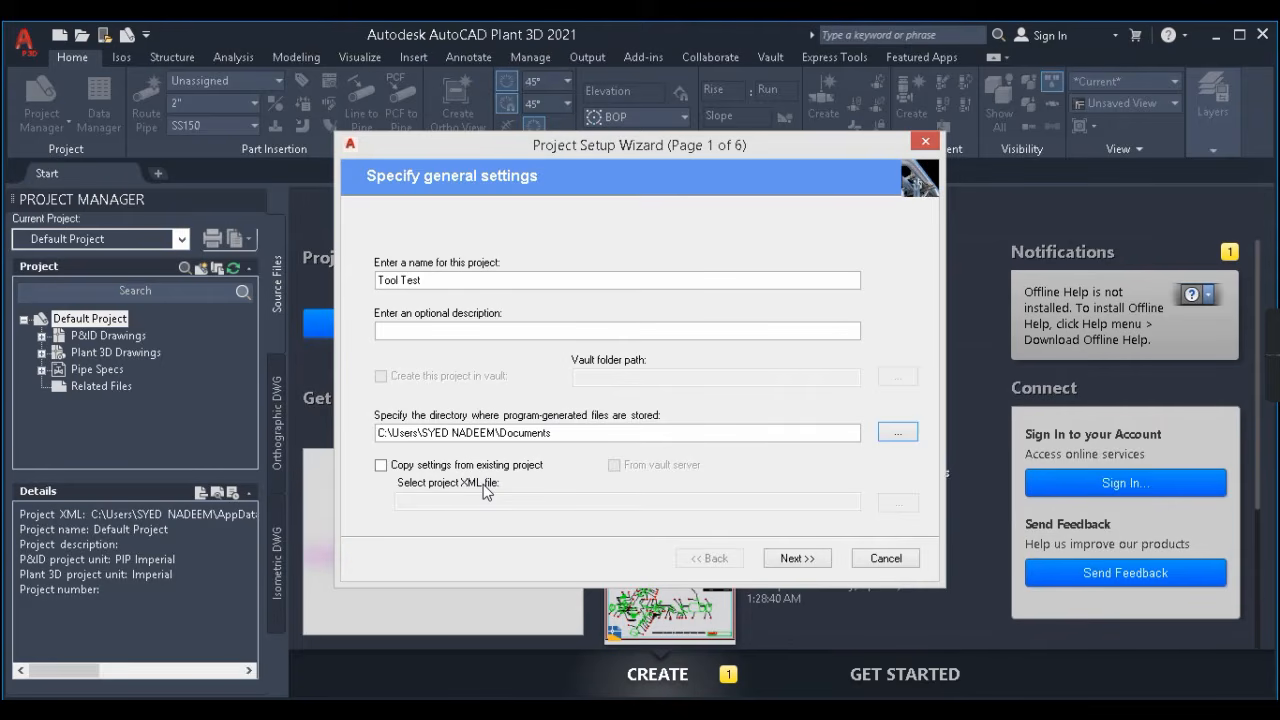
{"action": "left_click", "coordinate": [381, 465]}
{"action": "left_click", "coordinate": [905, 508]}
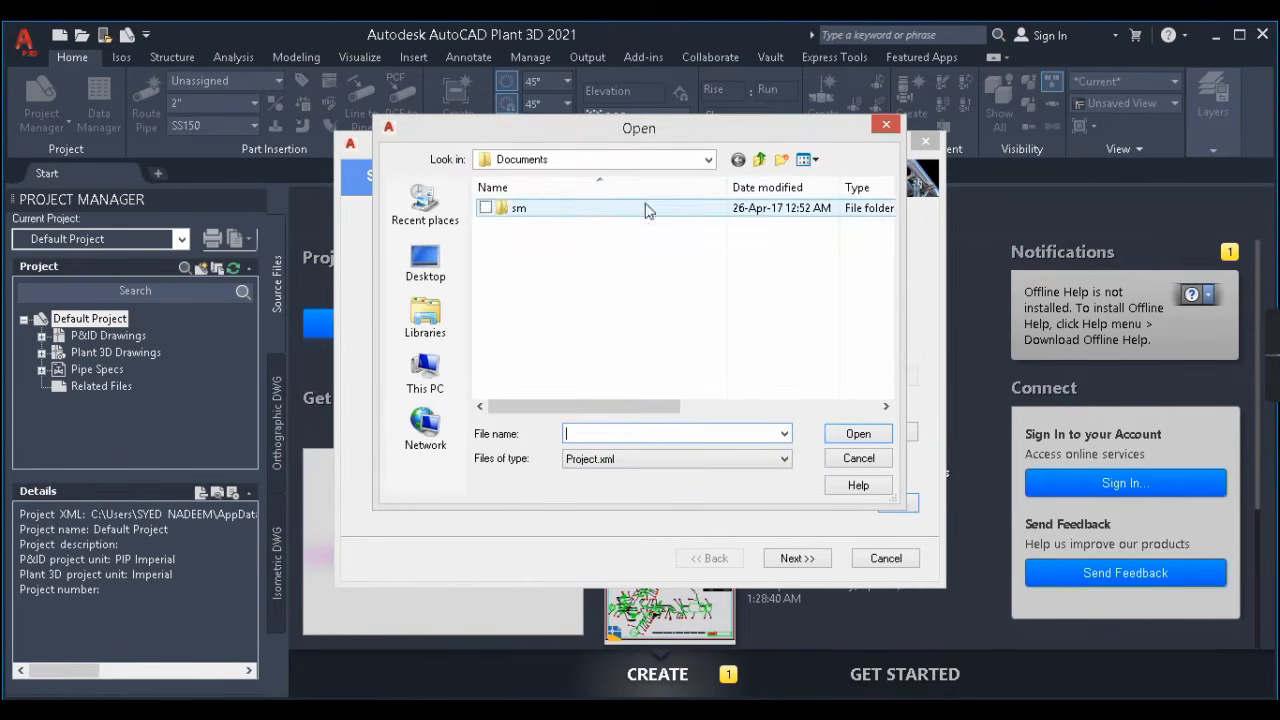
{"action": "left_click", "coordinate": [886, 125]}
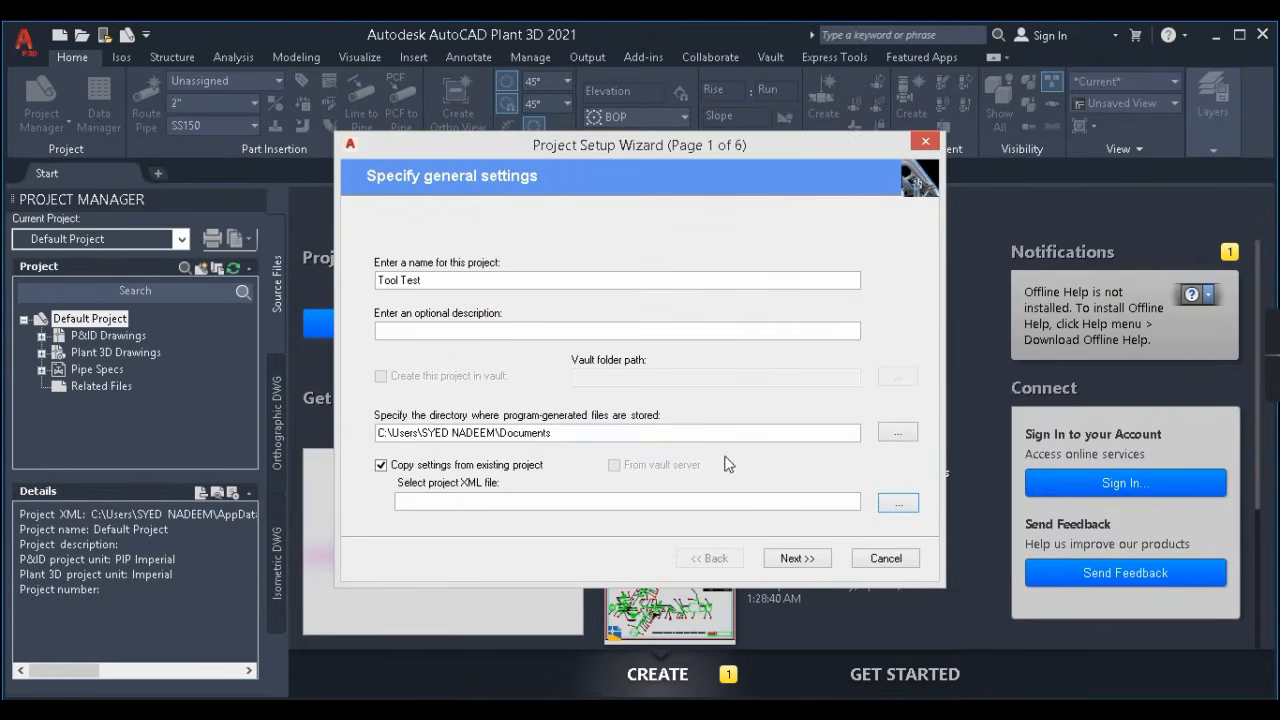
{"action": "left_click", "coordinate": [381, 466]}
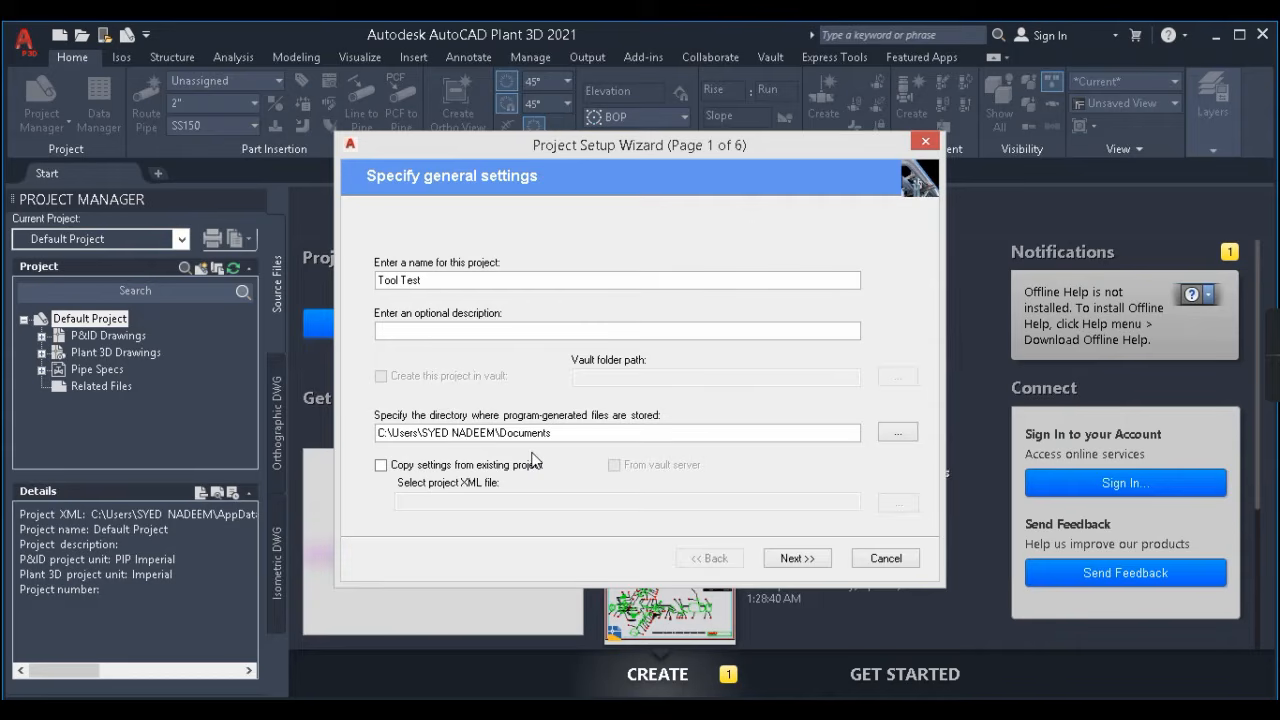
- Accept the general settings and set the project's base unit to Metric, with nominal diameters reported in millimeters
{"action": "left_click", "coordinate": [797, 558]}
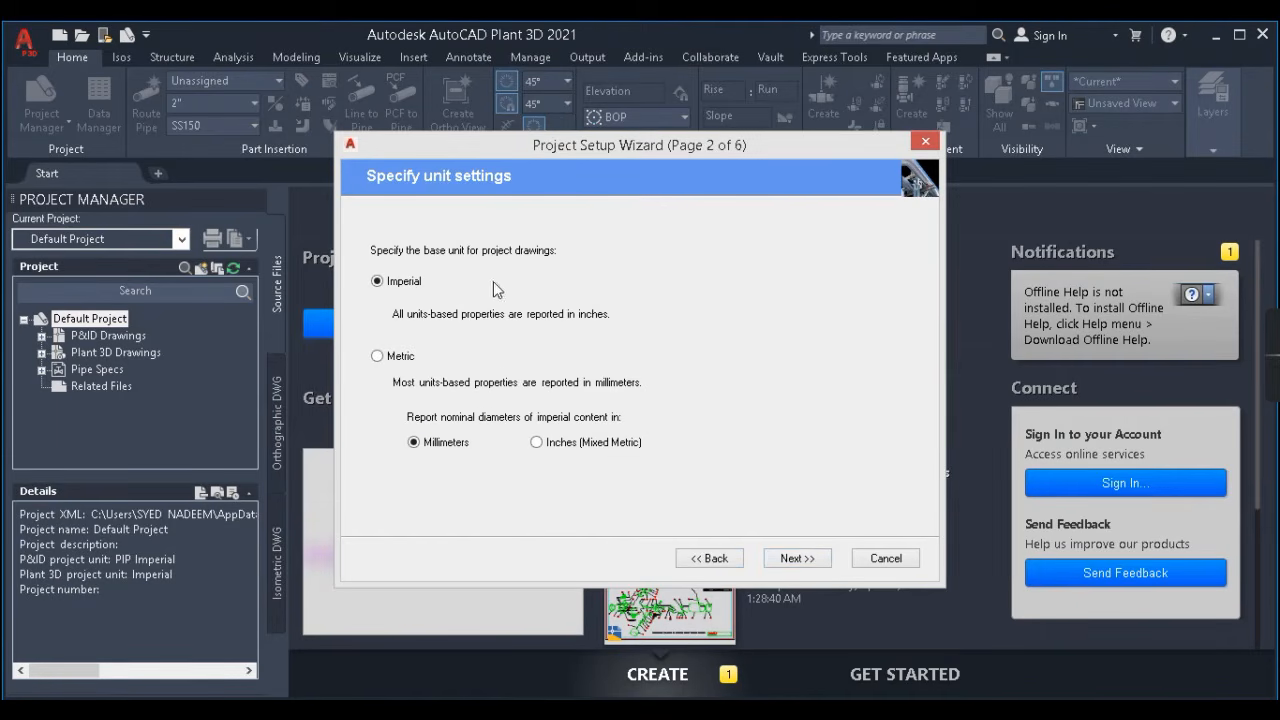
{"action": "left_click", "coordinate": [401, 358]}
{"action": "left_click", "coordinate": [403, 283]}
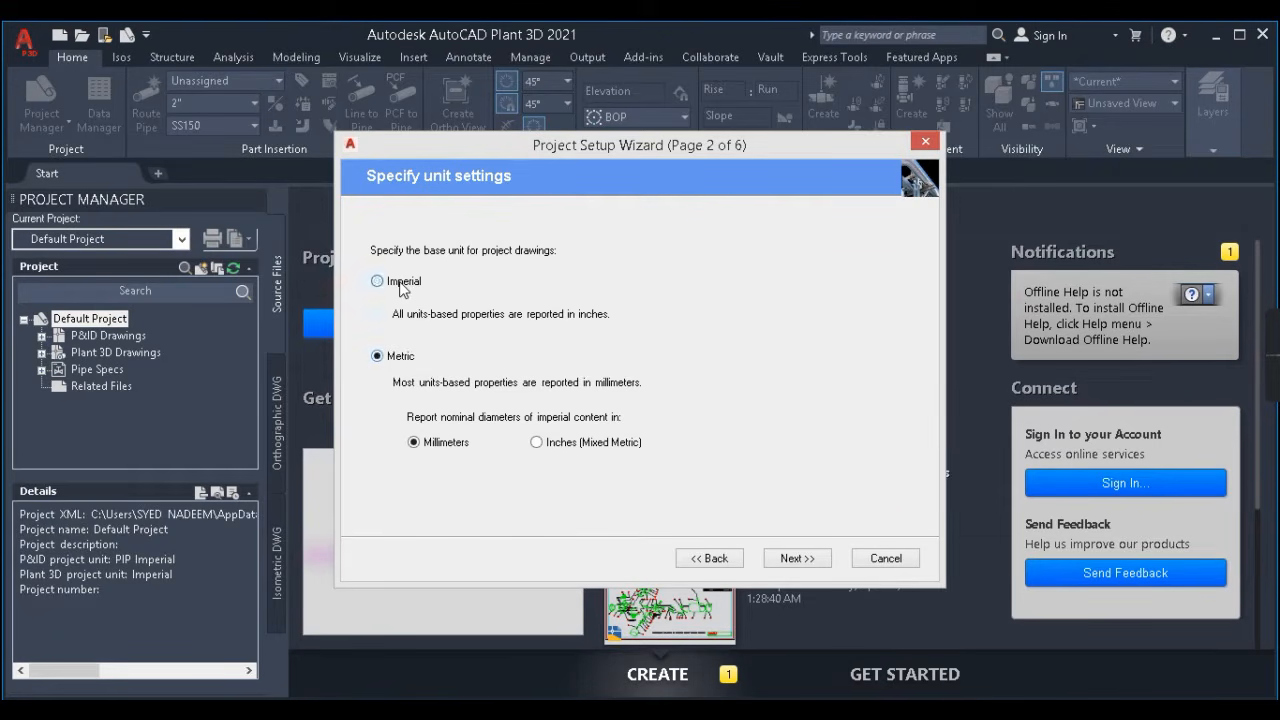
{"action": "left_click", "coordinate": [401, 360]}
{"action": "left_click", "coordinate": [790, 560]}
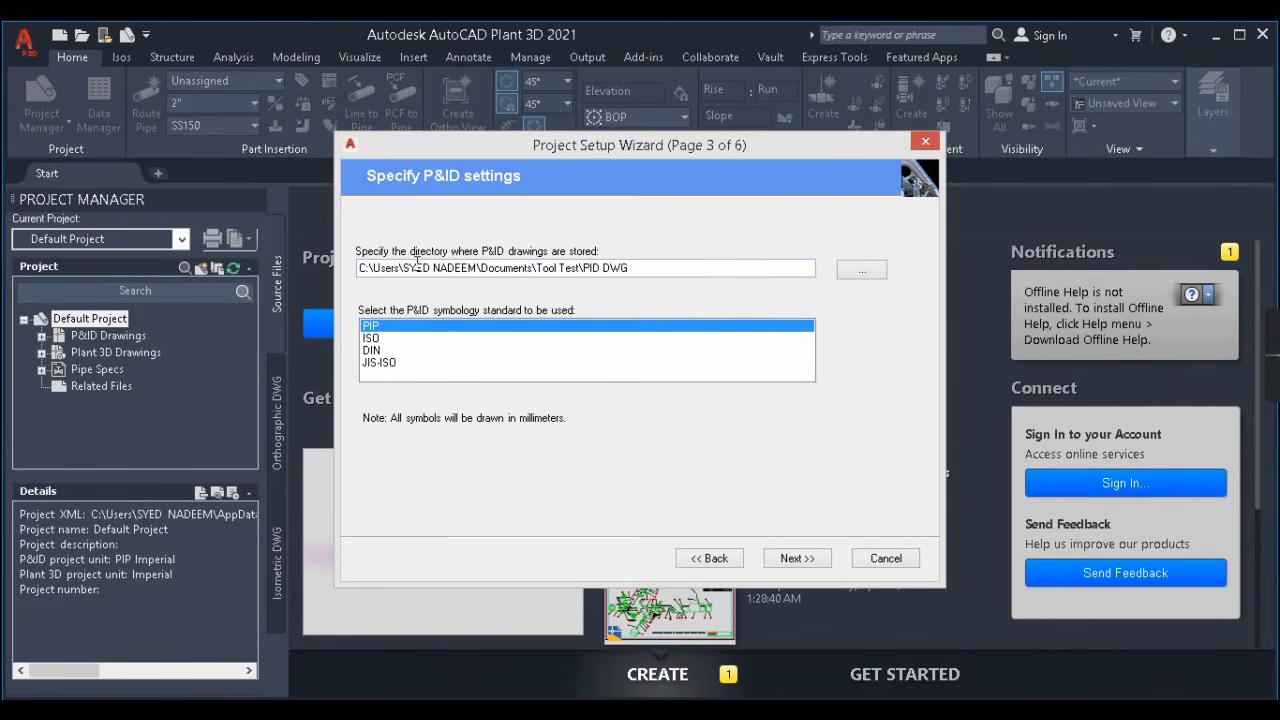
- Keep the default P&ID drawings directory and use PIP as the P&ID symbology standard
{"action": "left_click", "coordinate": [861, 270]}
{"action": "left_click", "coordinate": [927, 129]}
{"action": "left_click", "coordinate": [384, 340]}
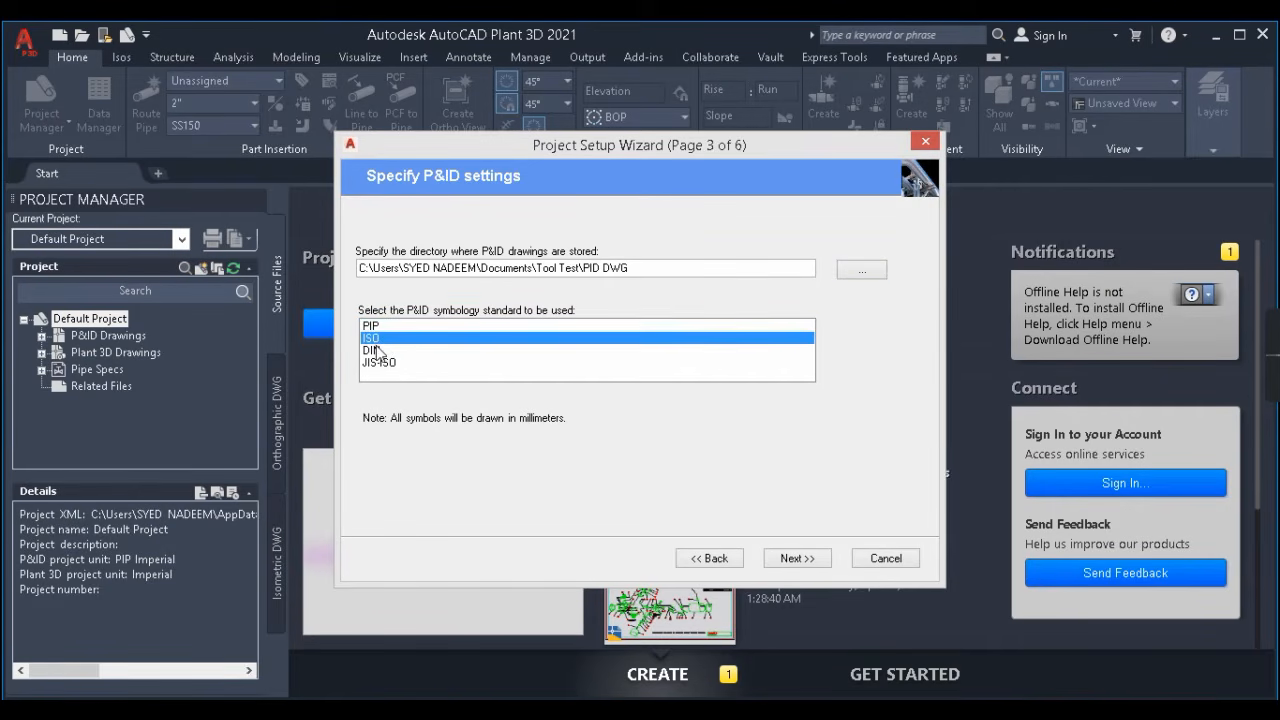
{"action": "left_click", "coordinate": [376, 350]}
{"action": "left_click", "coordinate": [380, 330]}
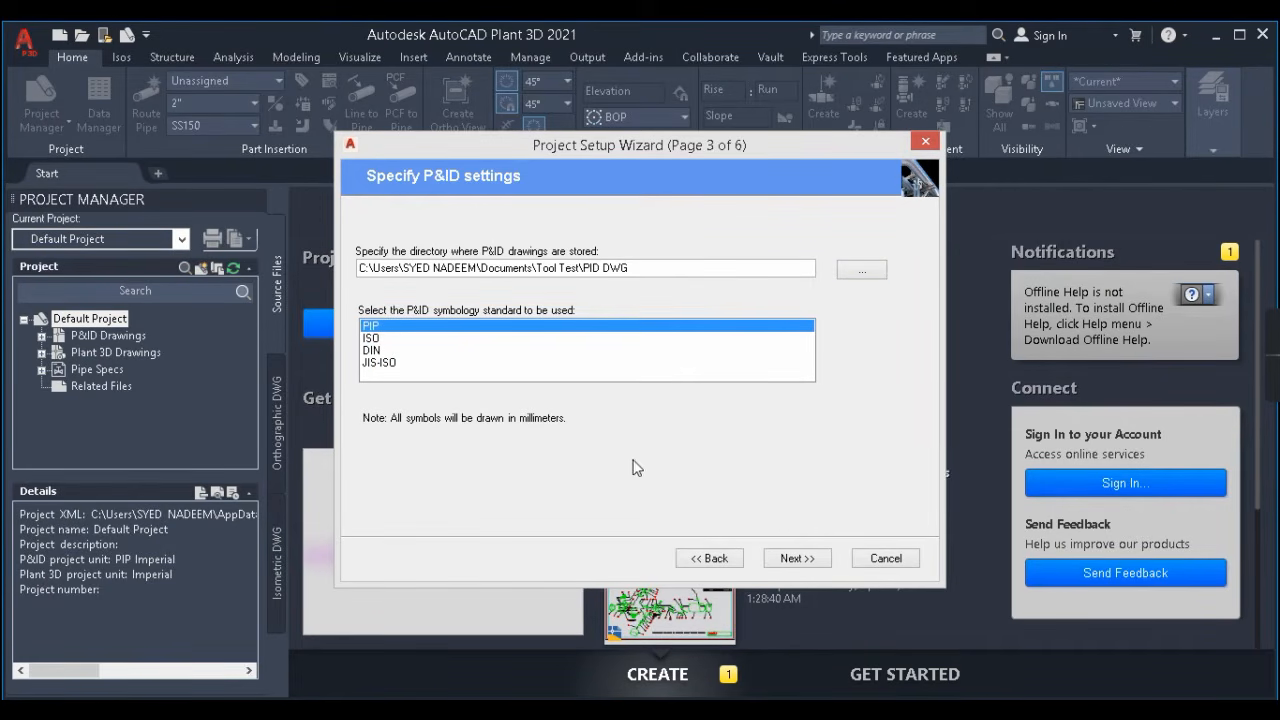
{"action": "left_click", "coordinate": [812, 556]}
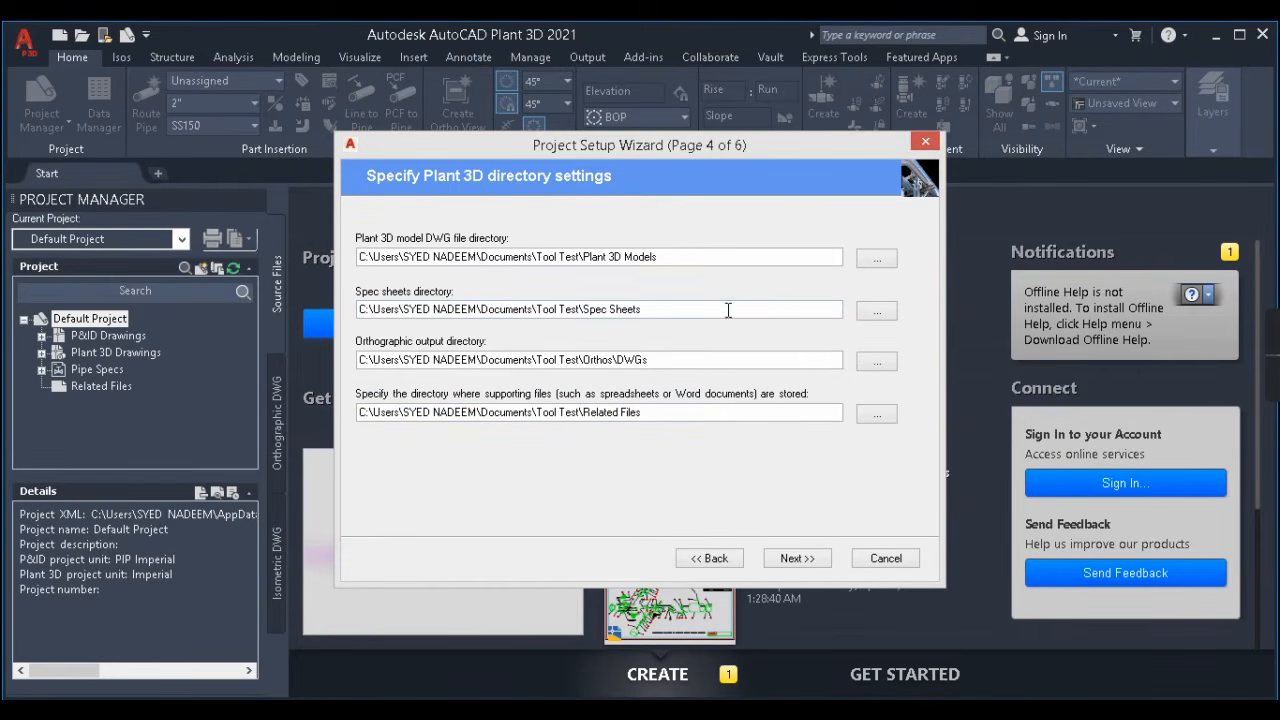
- Accept the default Plant 3D directories and the single-user SQLite local database, and finish creating the project
{"action": "left_click", "coordinate": [805, 560]}
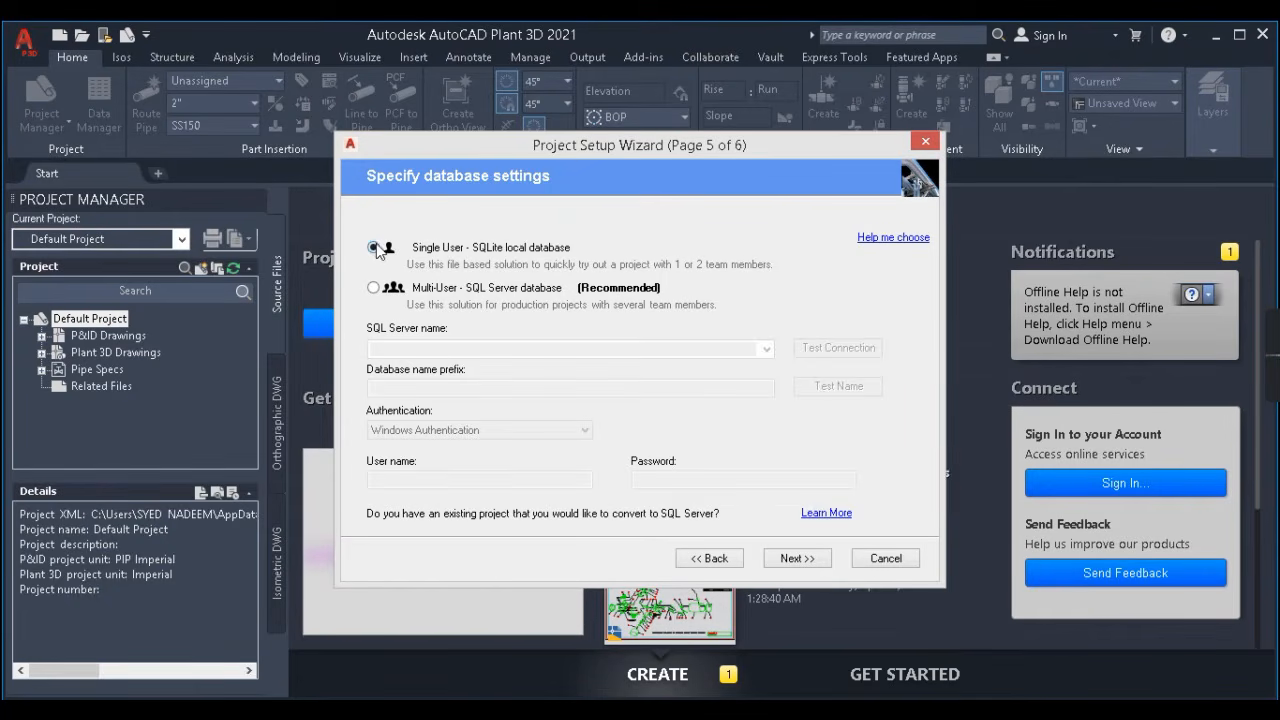
{"action": "left_click", "coordinate": [800, 559]}
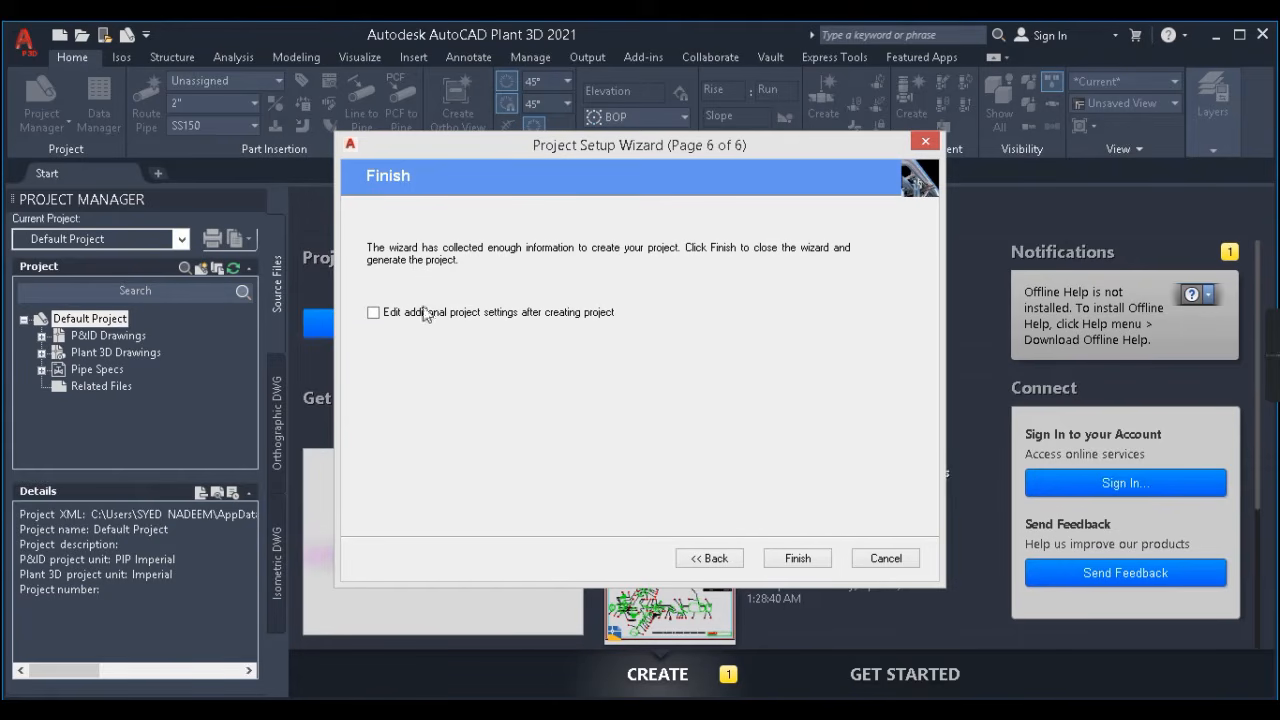
{"action": "left_click", "coordinate": [801, 560]}
- Examine the new project's P&ID Drawings, Plant 3D Drawings, Pipe Specs and Related Files folders in the project tree
{"action": "mouse_move", "coordinate": [1265, 372]}
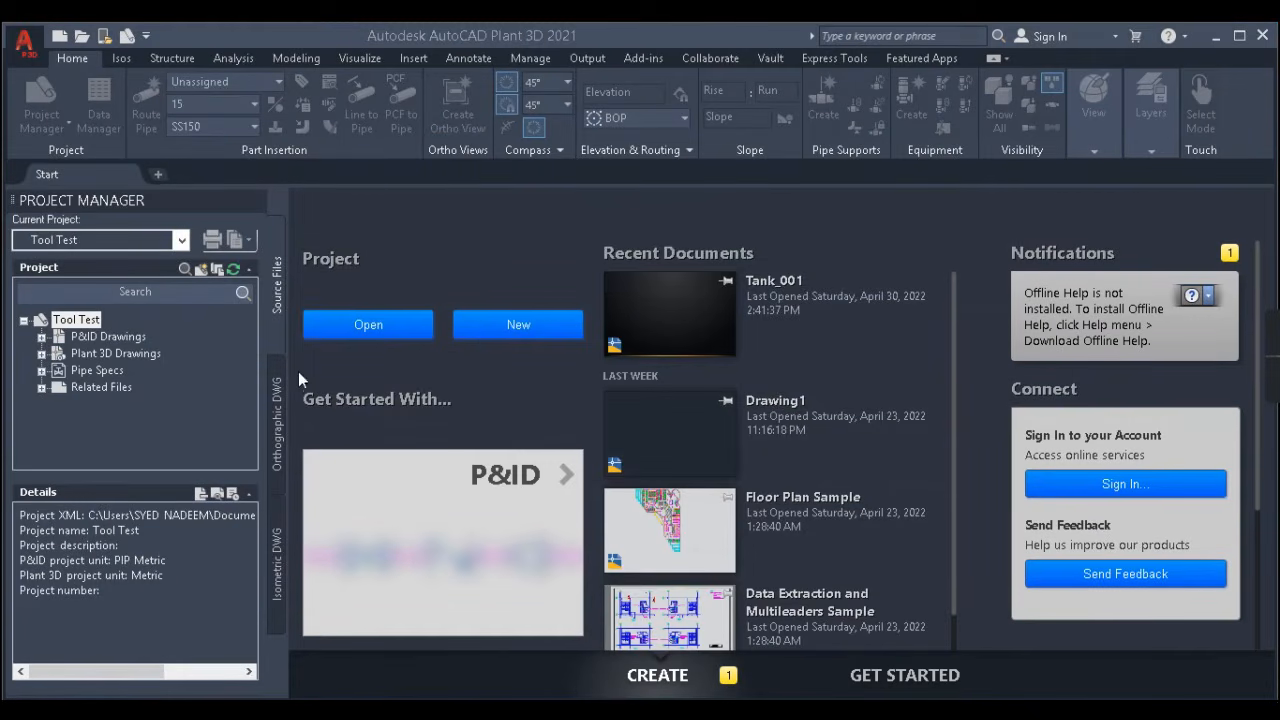
{"action": "left_click", "coordinate": [24, 321]}
{"action": "left_click", "coordinate": [24, 321]}
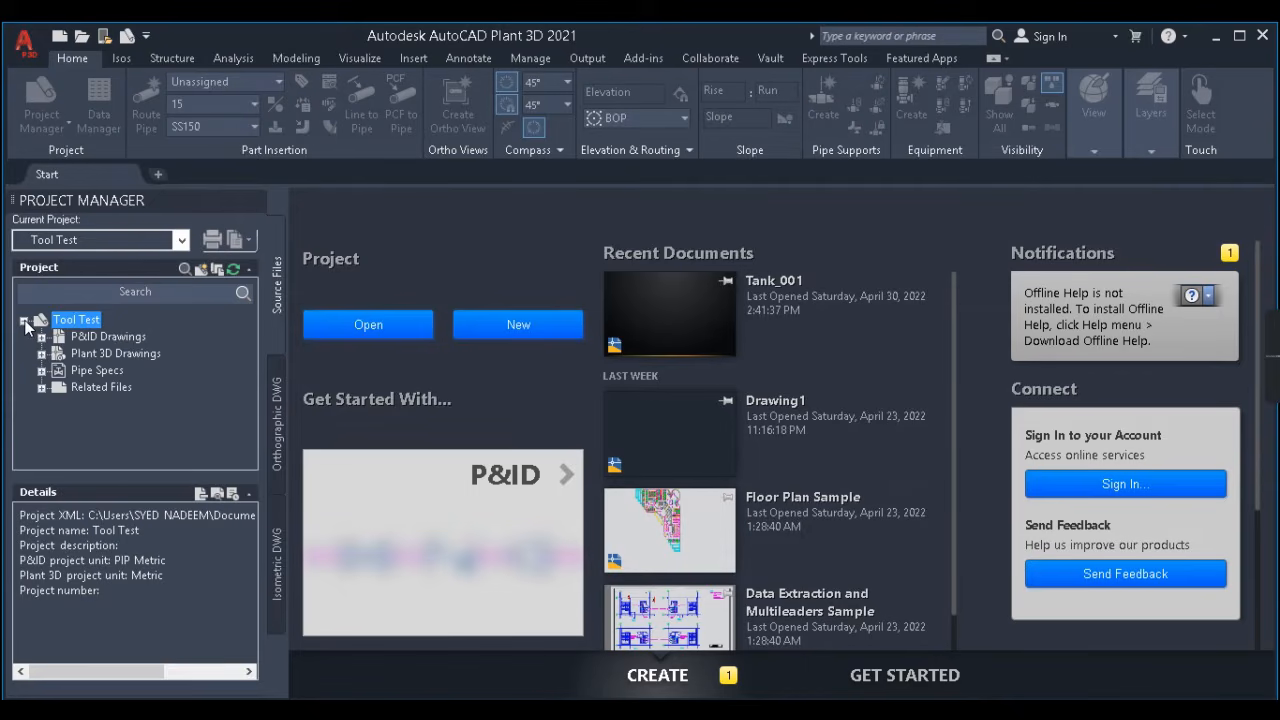
{"action": "left_click", "coordinate": [116, 336]}
{"action": "left_click", "coordinate": [132, 355]}
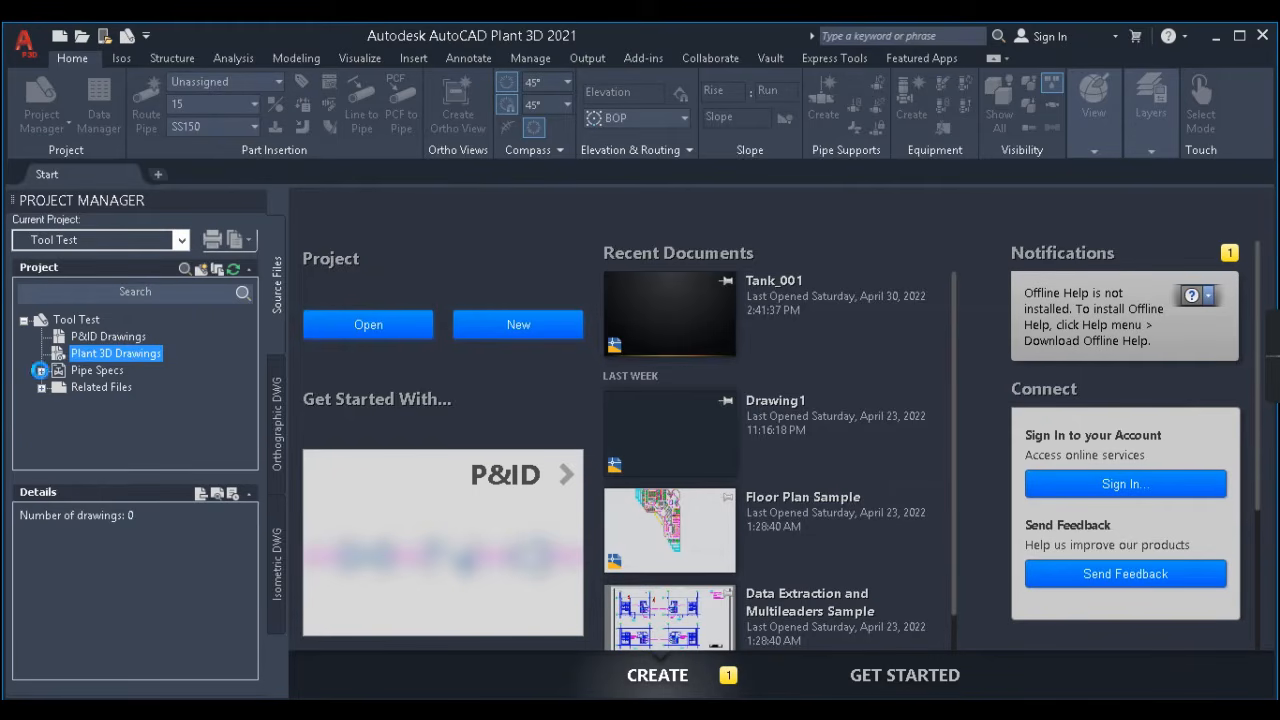
{"action": "left_click", "coordinate": [41, 370]}
{"action": "scroll", "coordinate": [122, 432], "scroll_direction": "down", "scroll_amount": 2}
{"action": "scroll", "coordinate": [117, 421], "scroll_direction": "up", "scroll_amount": 3}
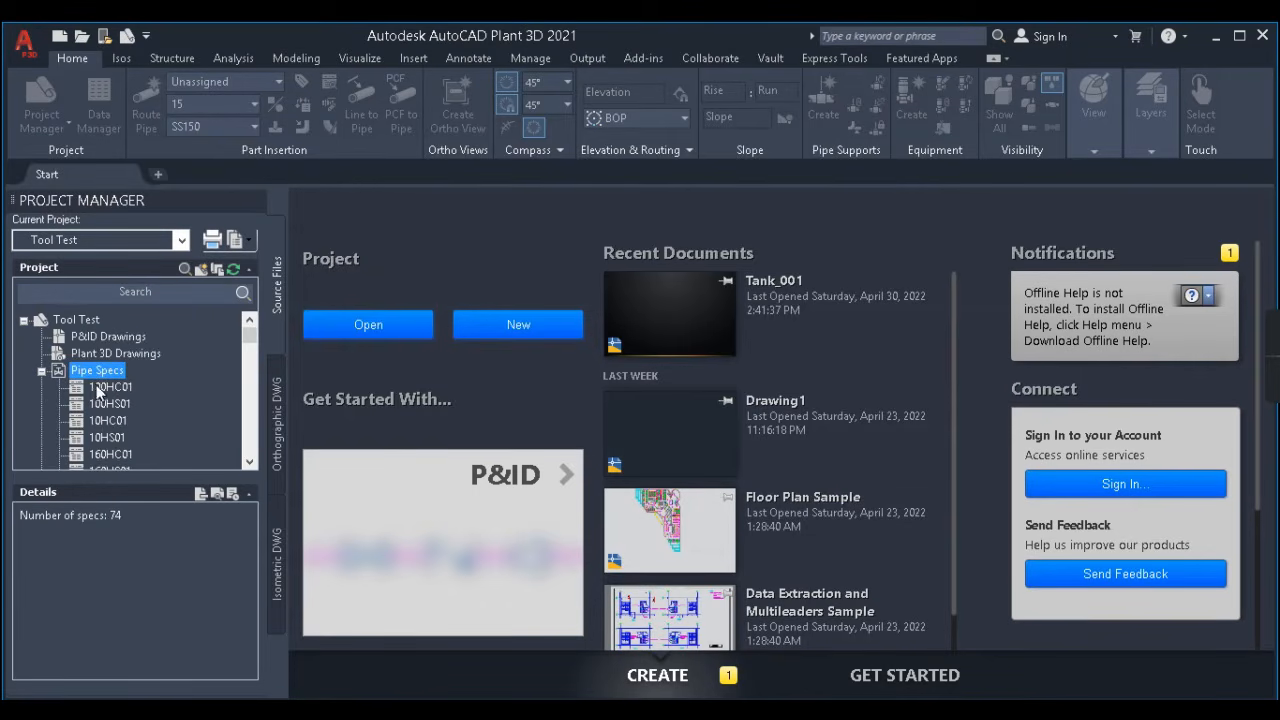
{"action": "scroll", "coordinate": [104, 402], "scroll_direction": "down", "scroll_amount": 3}
{"action": "left_click", "coordinate": [41, 372]}
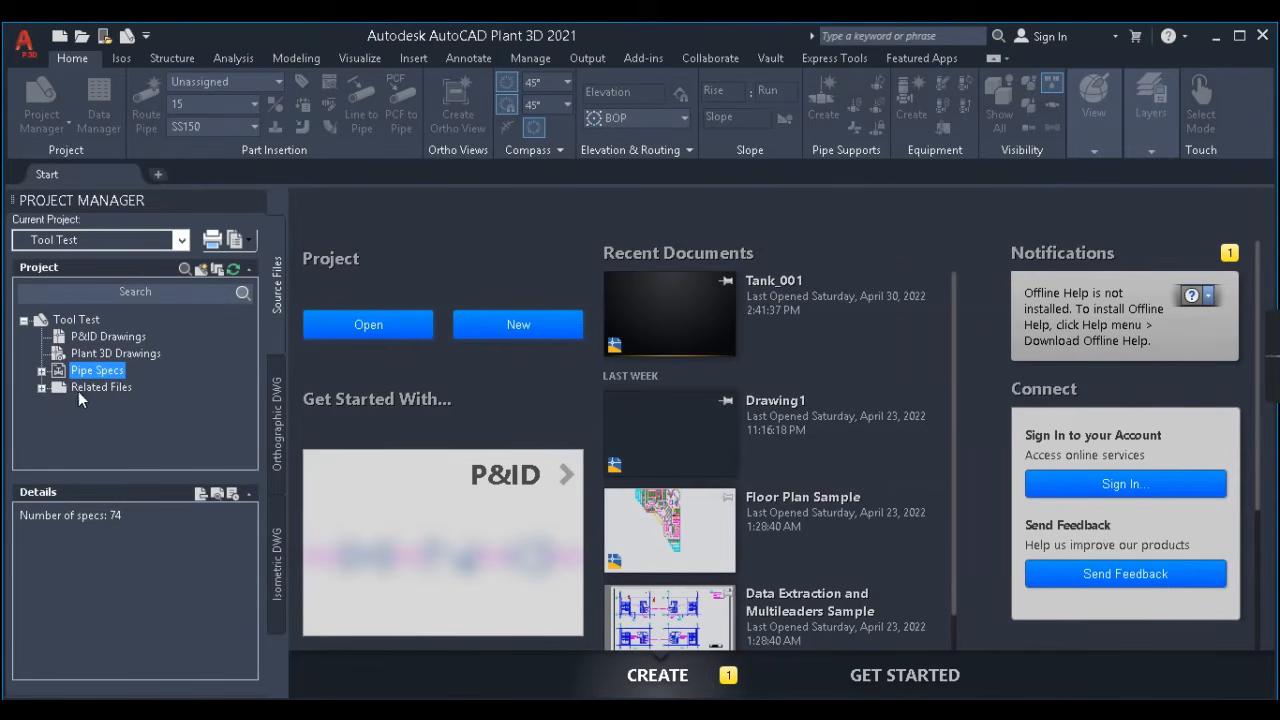
{"action": "left_click", "coordinate": [72, 389]}
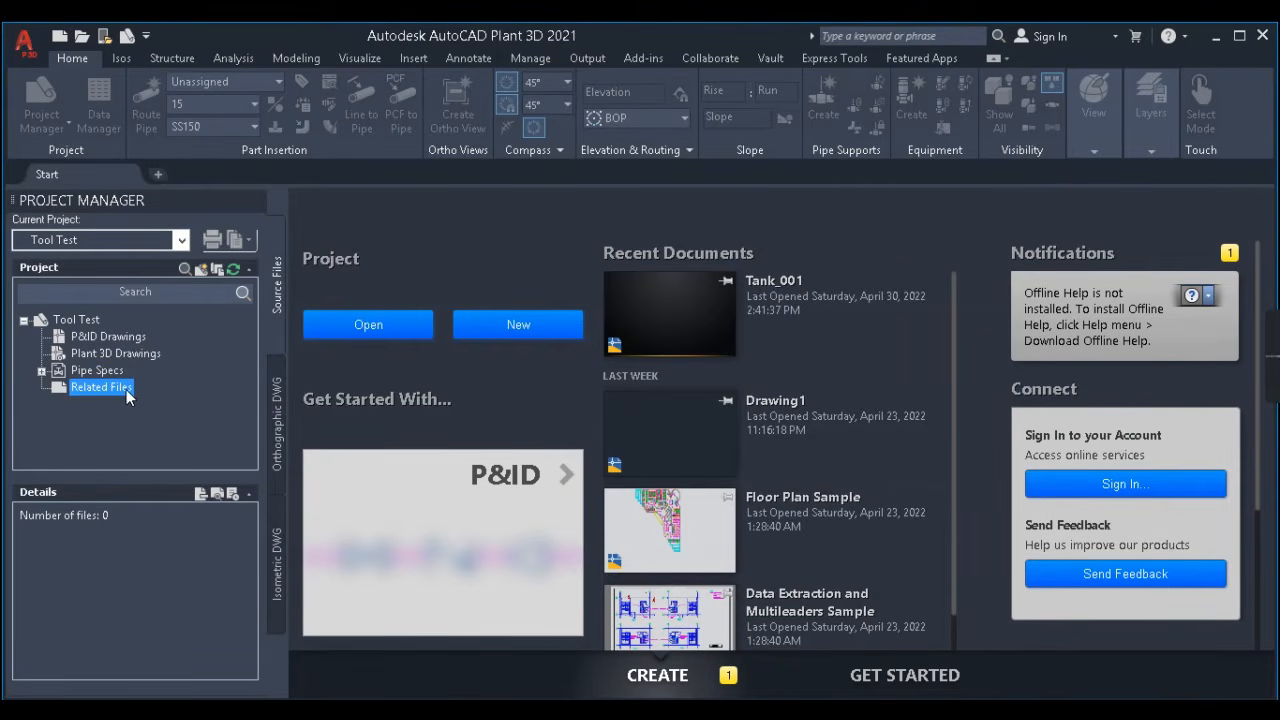
{"action": "left_click", "coordinate": [84, 357]}
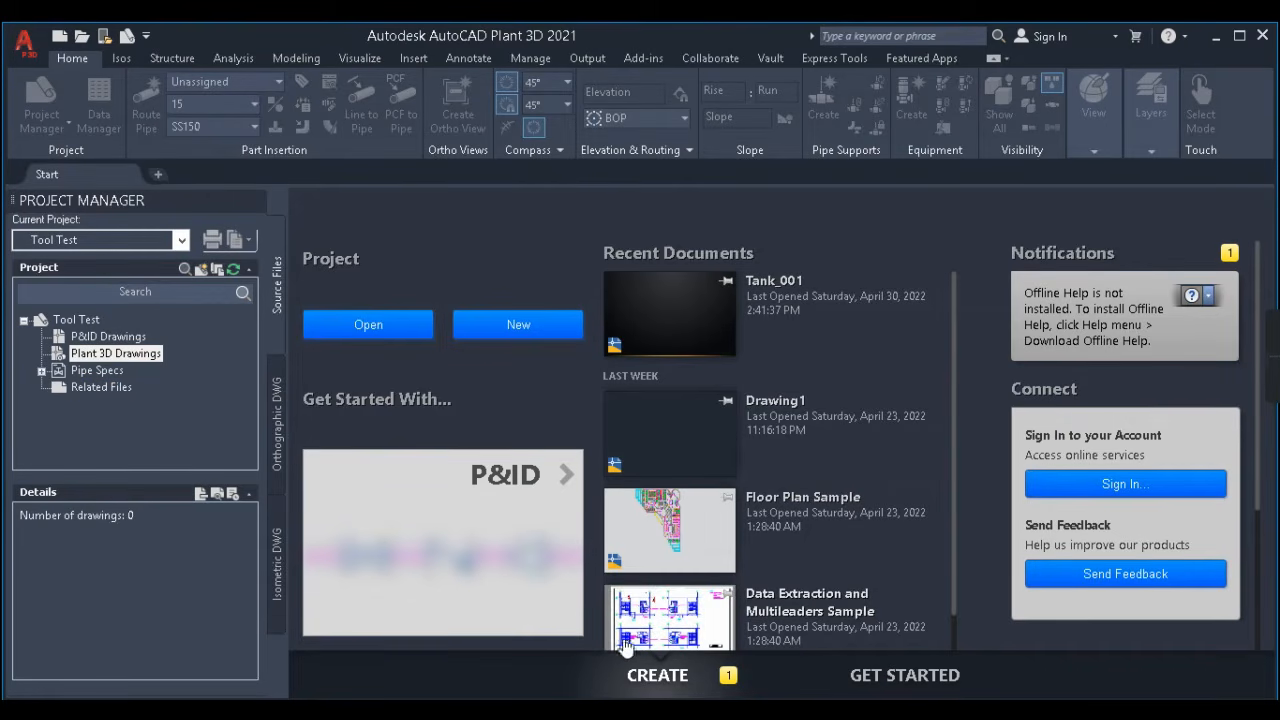
- Switch to Foxit PDF Editor, review the vessel drawing and the pump P&ID, and return to AutoCAD Plant 3D
{"action": "mouse_move", "coordinate": [888, 712]}
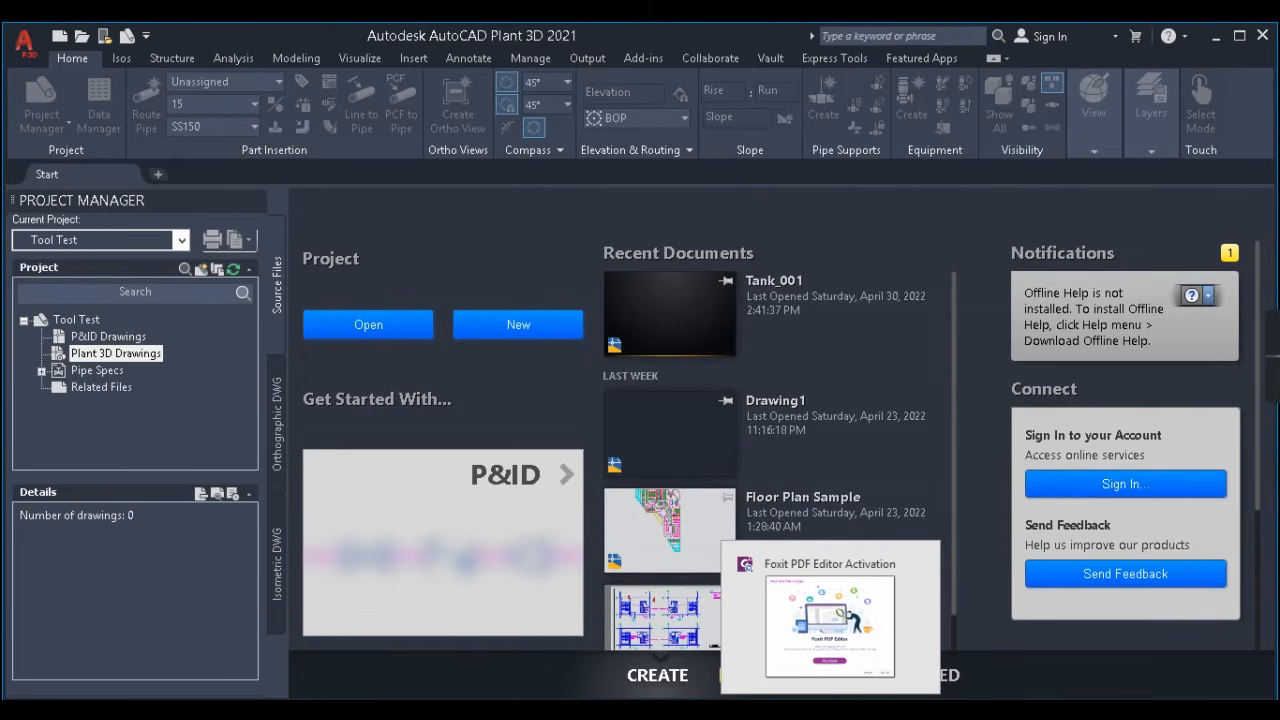
{"action": "left_click", "coordinate": [830, 712]}
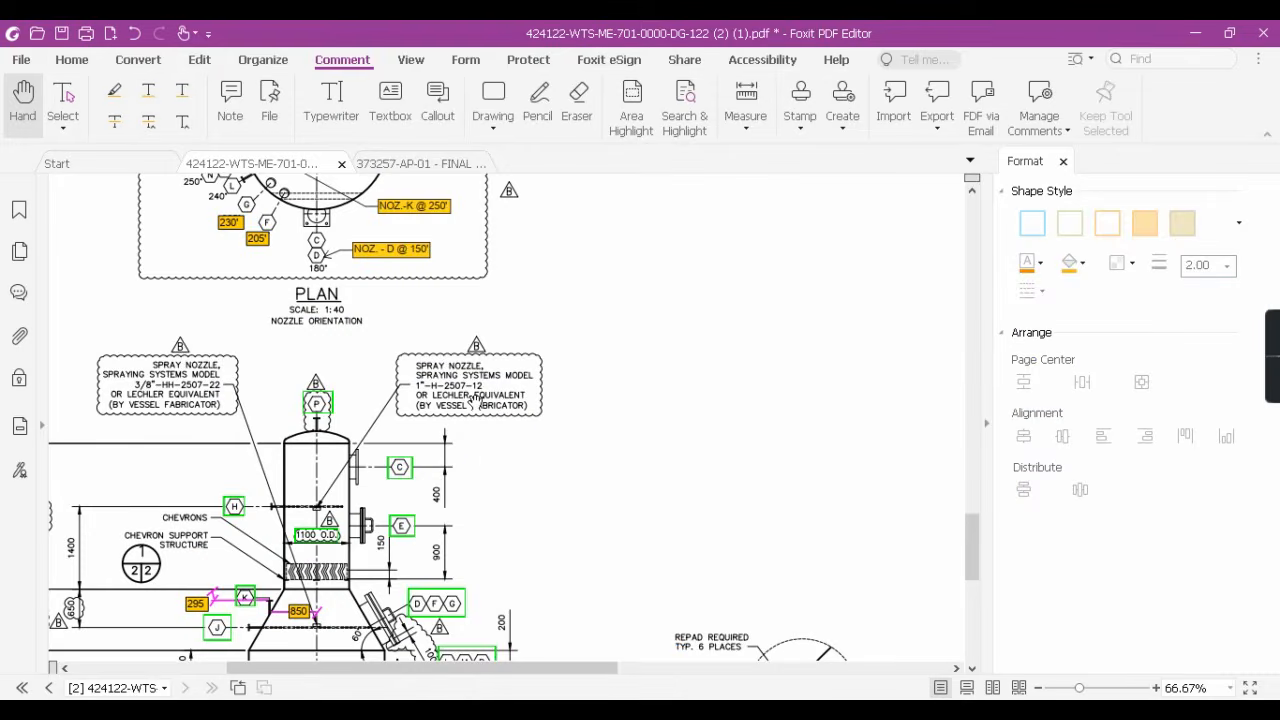
{"action": "scroll", "coordinate": [480, 398], "scroll_direction": "down", "scroll_amount": 2, "text": "ctrl"}
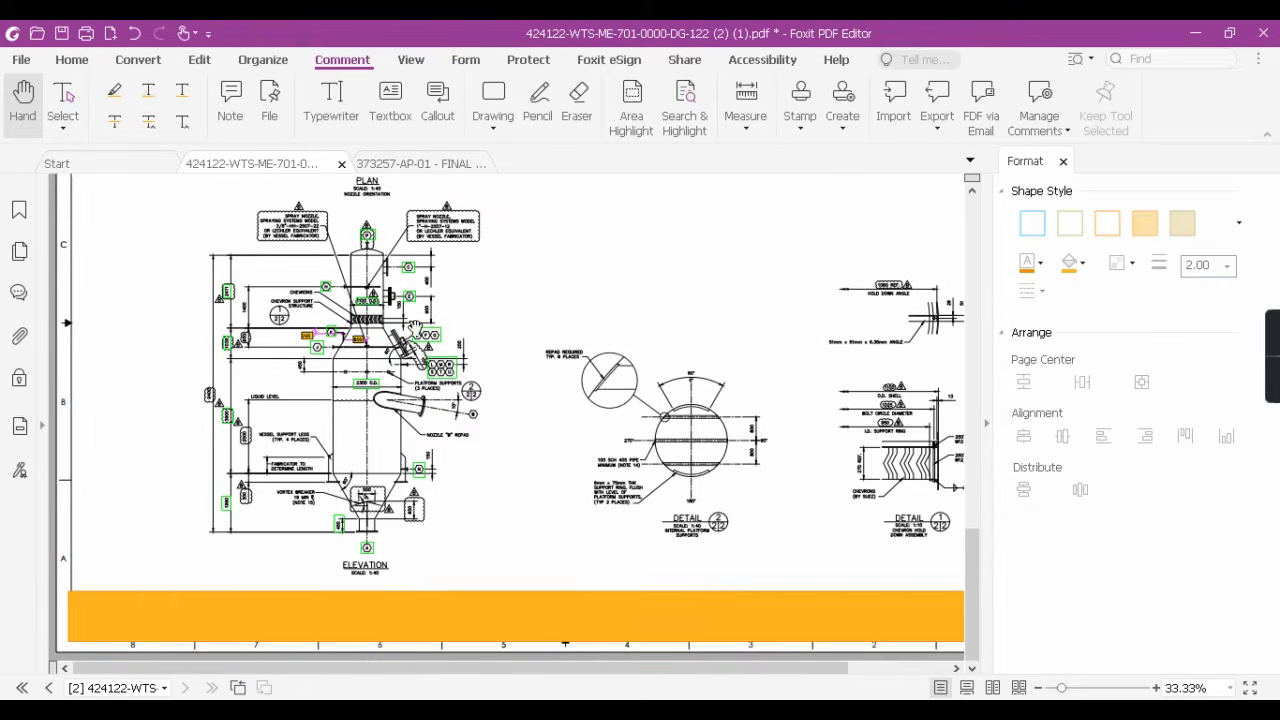
{"action": "scroll", "coordinate": [410, 330], "scroll_direction": "down", "scroll_amount": 10}
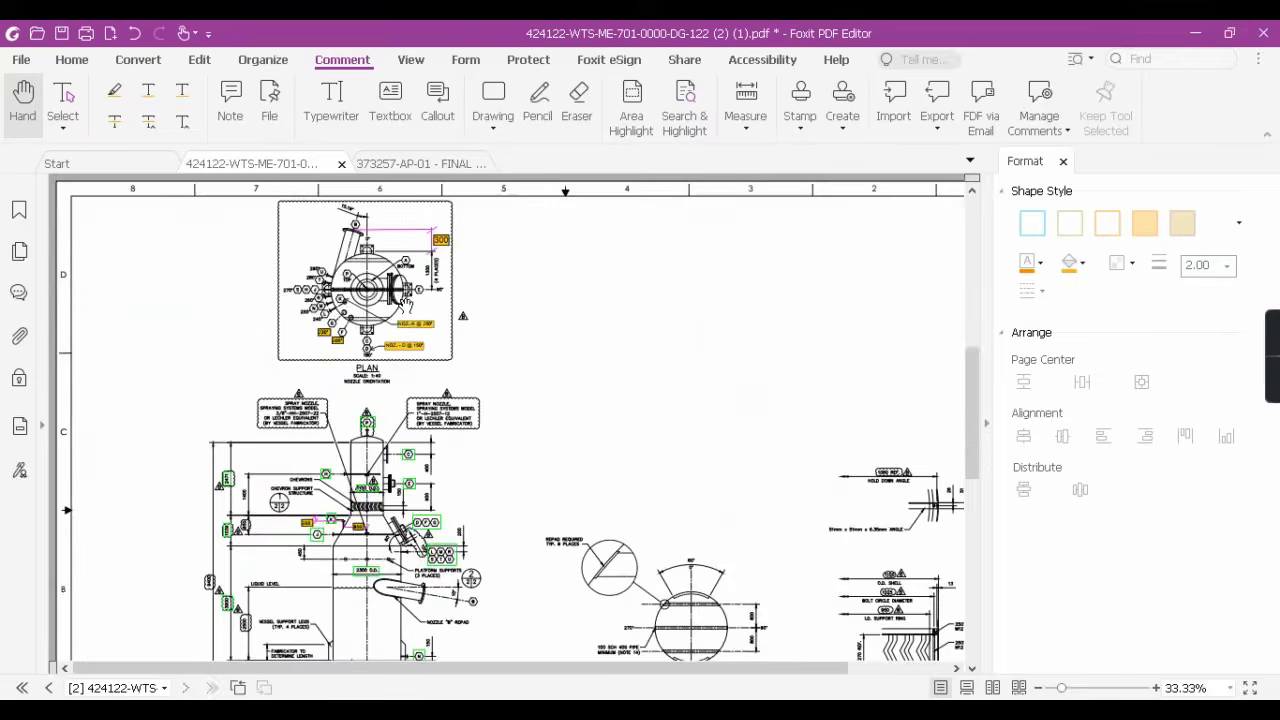
{"action": "left_click", "coordinate": [402, 165]}
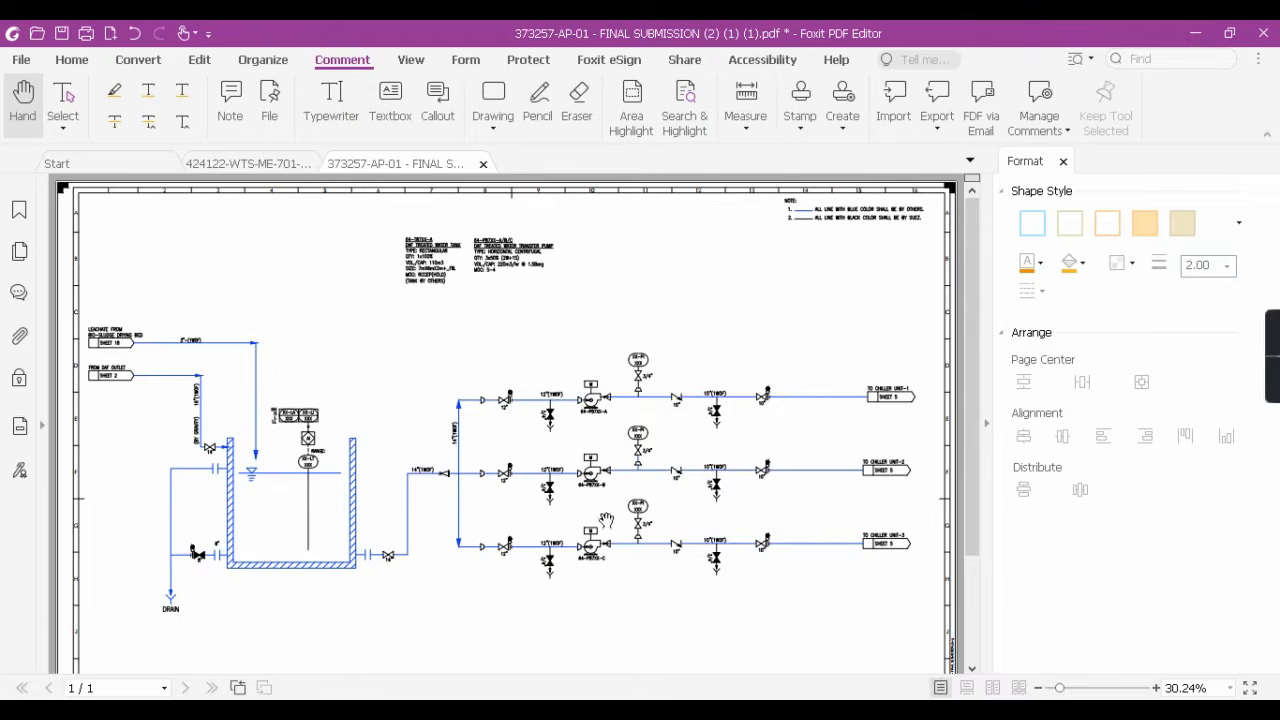
{"action": "scroll", "coordinate": [611, 465], "scroll_direction": "up", "scroll_amount": 2, "text": "ctrl"}
{"action": "scroll", "coordinate": [598, 458], "scroll_direction": "down", "scroll_amount": 2}
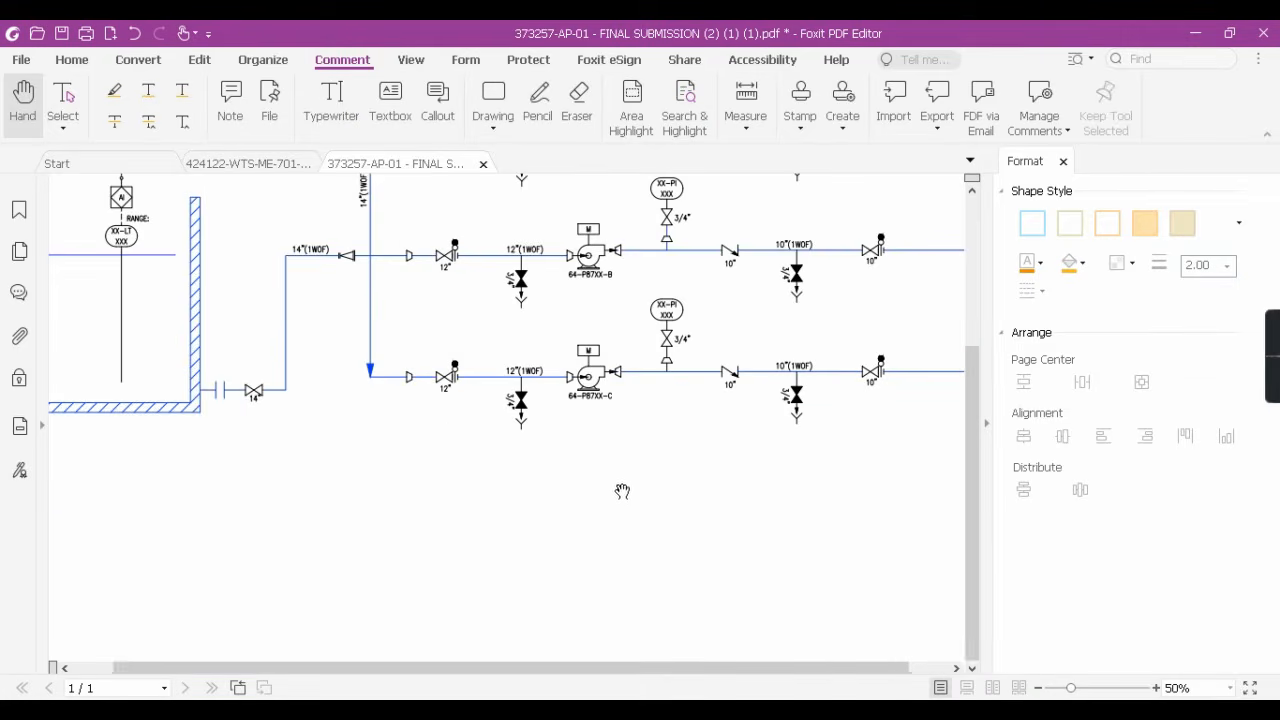
{"action": "scroll", "coordinate": [630, 478], "scroll_direction": "down", "scroll_amount": 1, "text": "ctrl"}
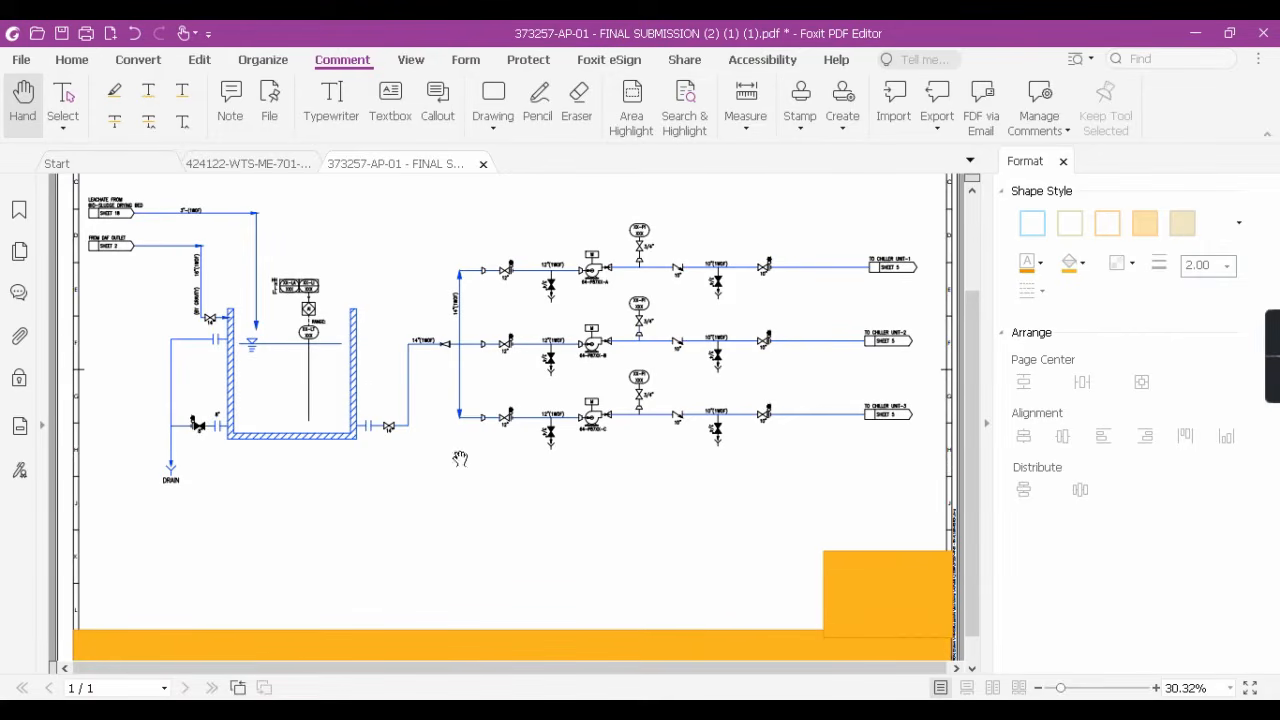
{"action": "scroll", "coordinate": [456, 386], "scroll_direction": "down", "scroll_amount": 1}
{"action": "left_click", "coordinate": [262, 164]}
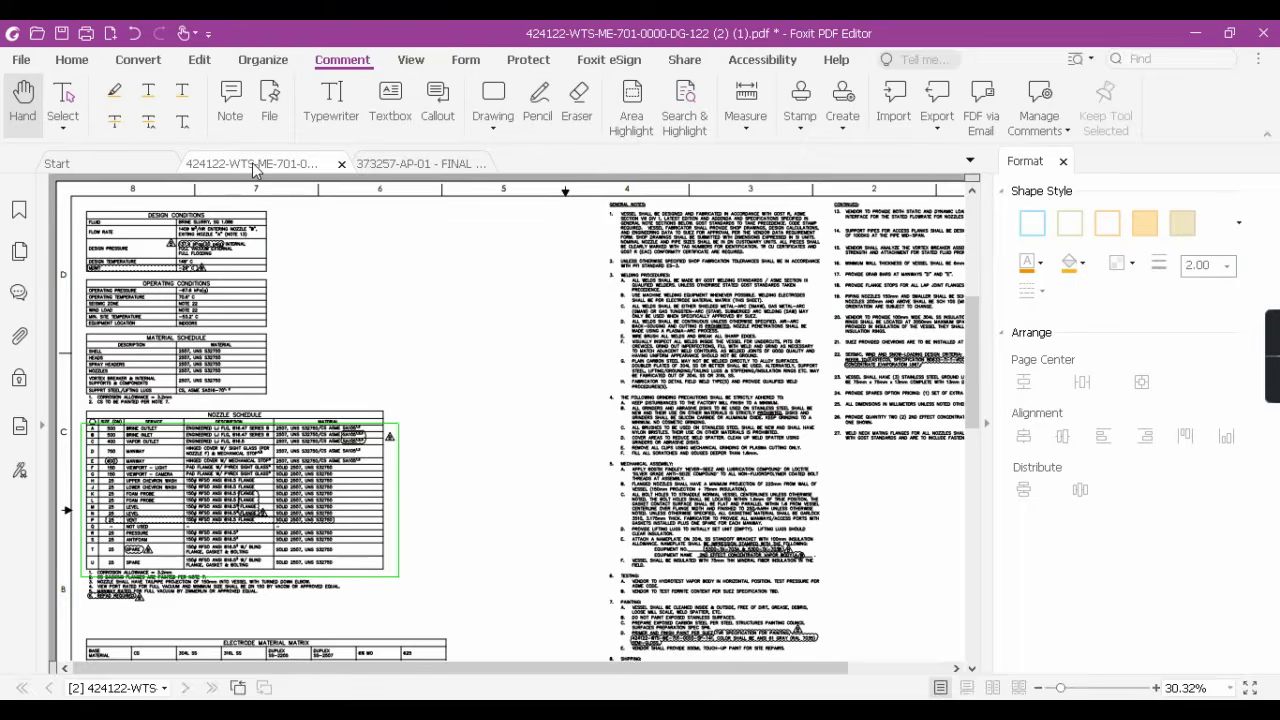
{"action": "left_click", "coordinate": [1194, 34]}
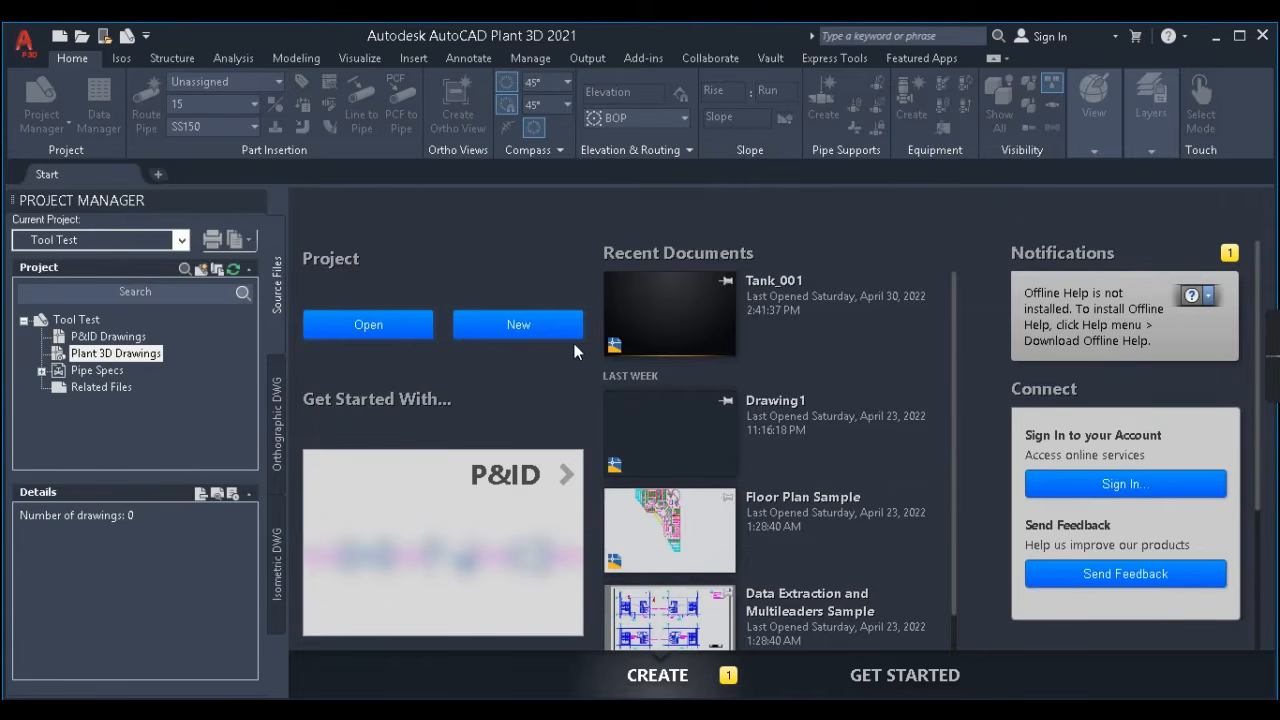
- Create a new drawing named "Tank_001" under Plant 3D Drawings with the default template
{"action": "right_click", "coordinate": [91, 359]}
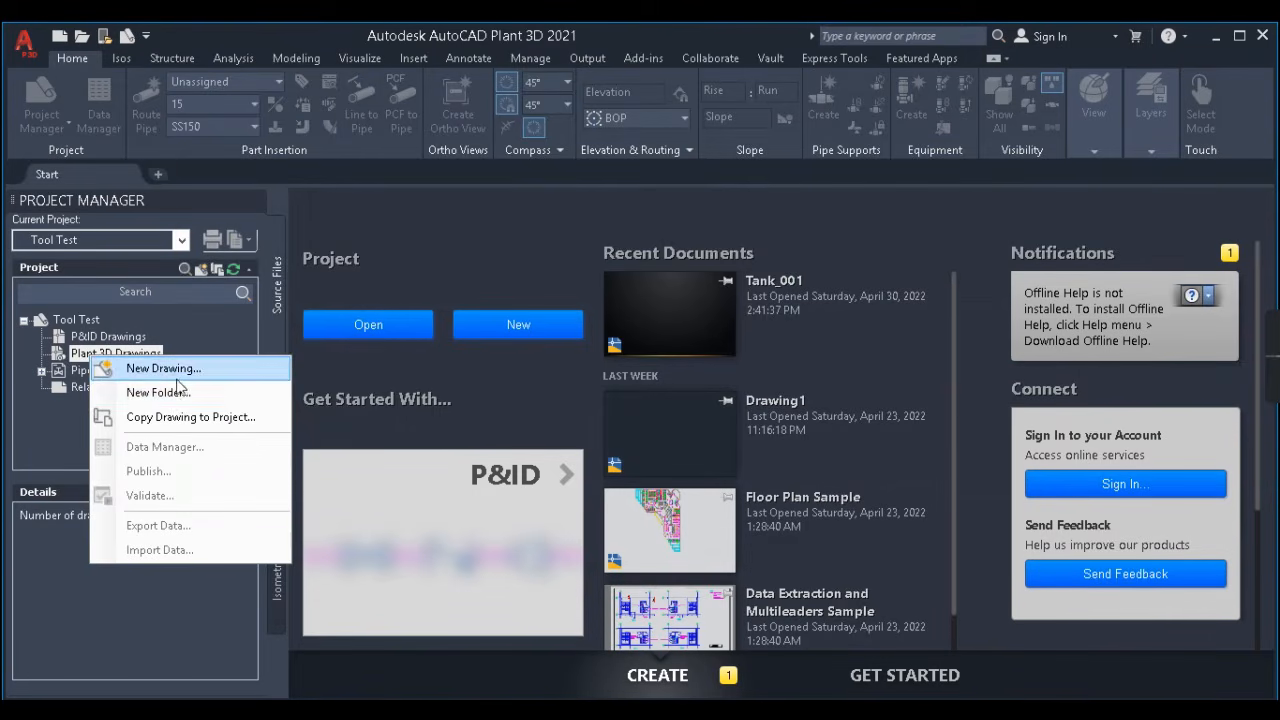
{"action": "left_click", "coordinate": [163, 368]}
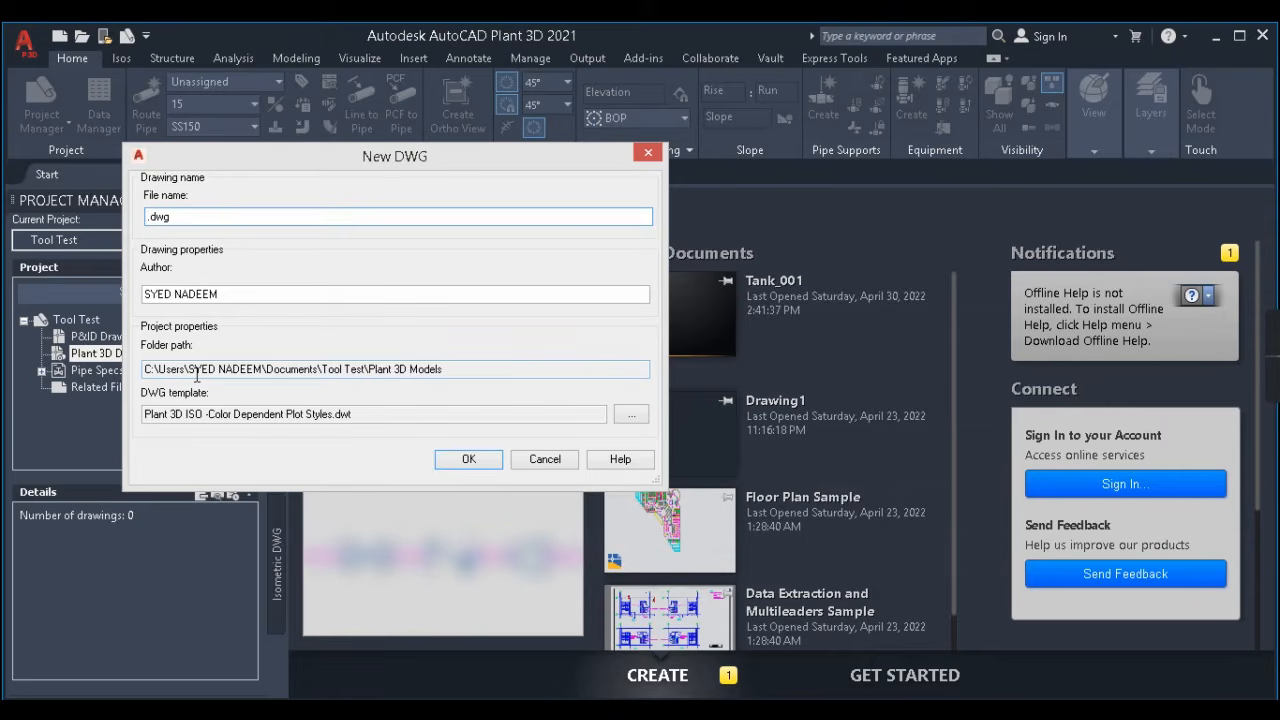
{"action": "type", "text": "t"}
{"action": "type", "text": "Tank"}
{"action": "type", "text": "_001"}
{"action": "left_click", "coordinate": [462, 458]}
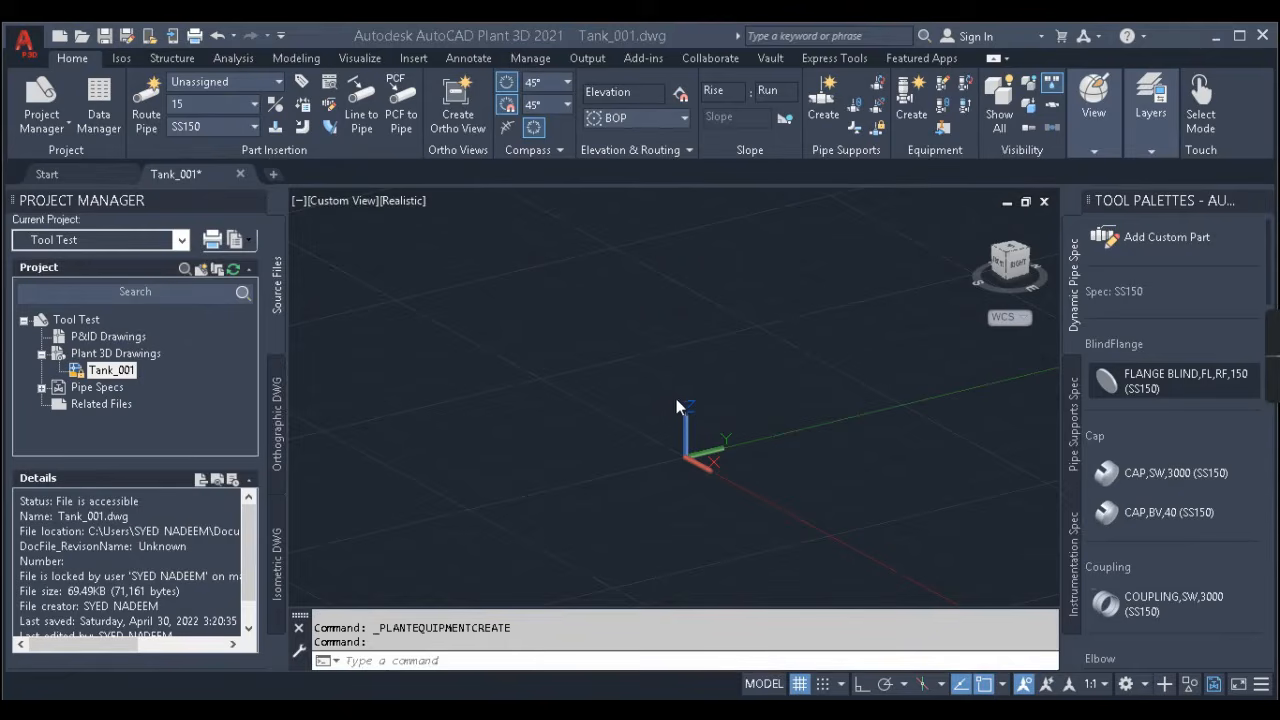
{"action": "left_click", "coordinate": [552, 367]}
{"action": "scroll", "coordinate": [508, 405], "scroll_direction": "down", "scroll_amount": 2}
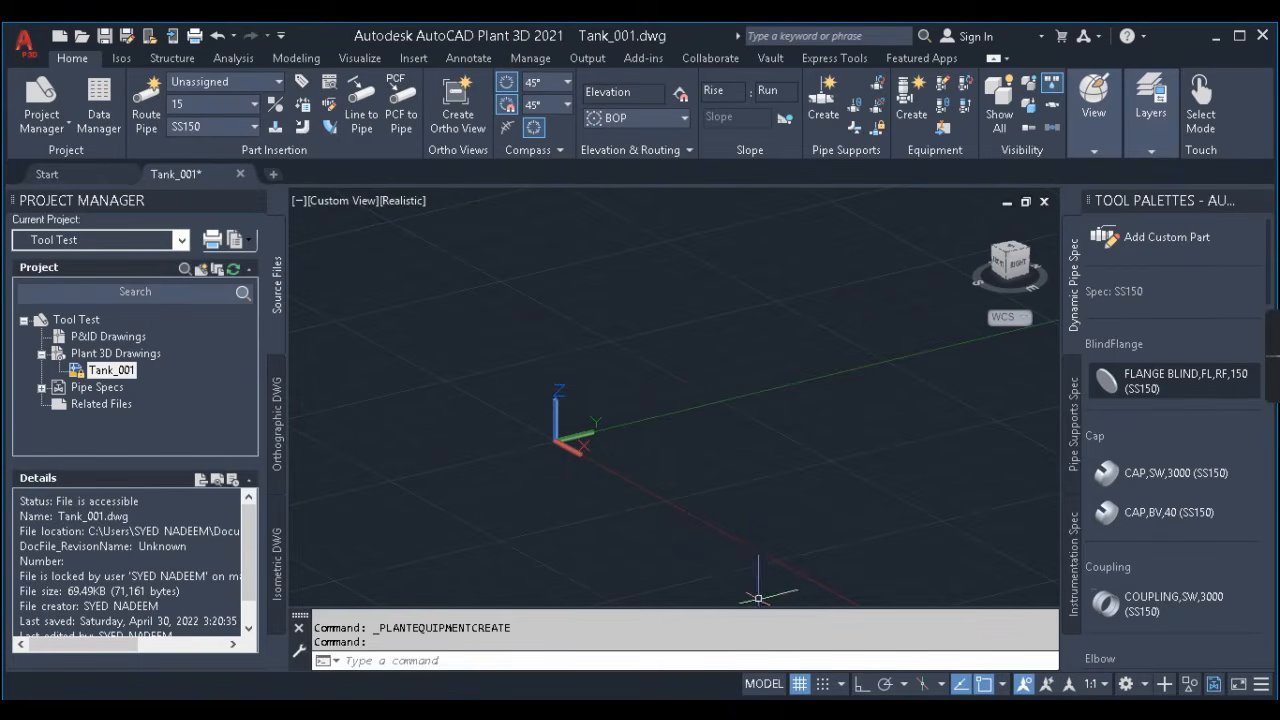
- Switch to Foxit PDF Editor, examine the vessel elevation from top head to bottom cone, and return to AutoCAD Plant 3D
{"action": "left_click", "coordinate": [830, 710]}
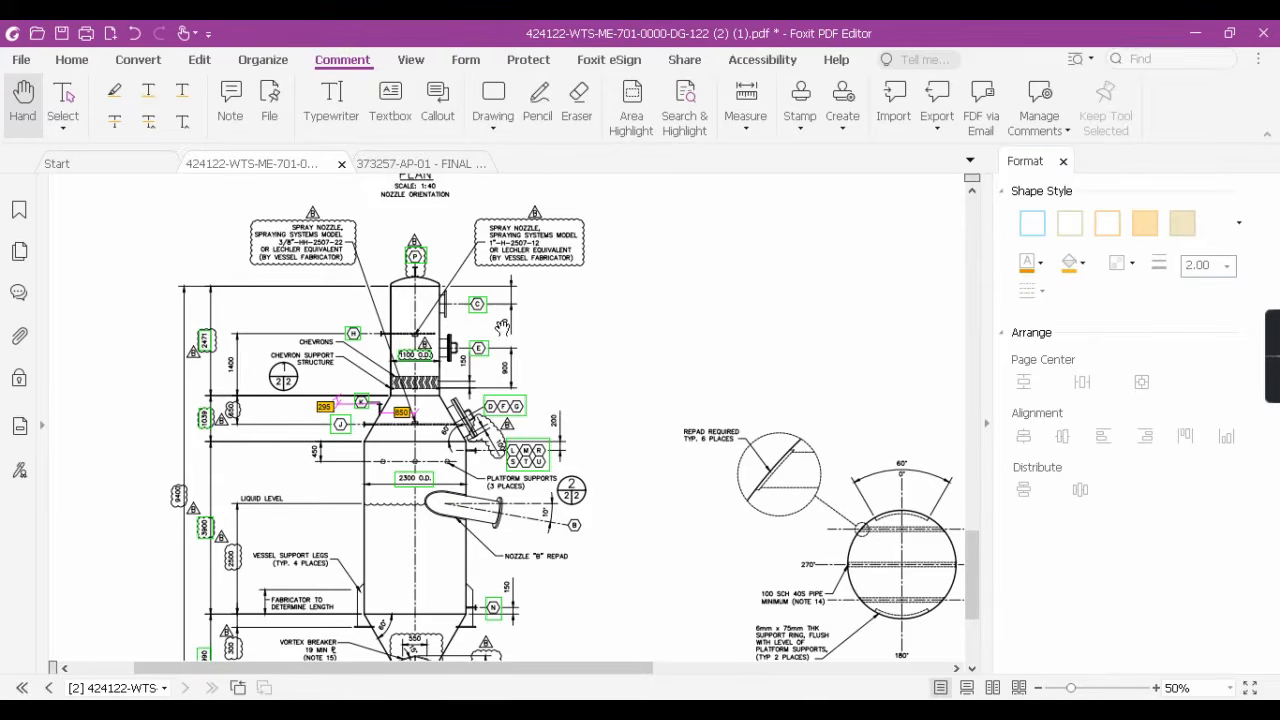
{"action": "scroll", "coordinate": [497, 286], "scroll_direction": "down", "scroll_amount": 4}
{"action": "scroll", "coordinate": [518, 325], "scroll_direction": "up", "scroll_amount": 5}
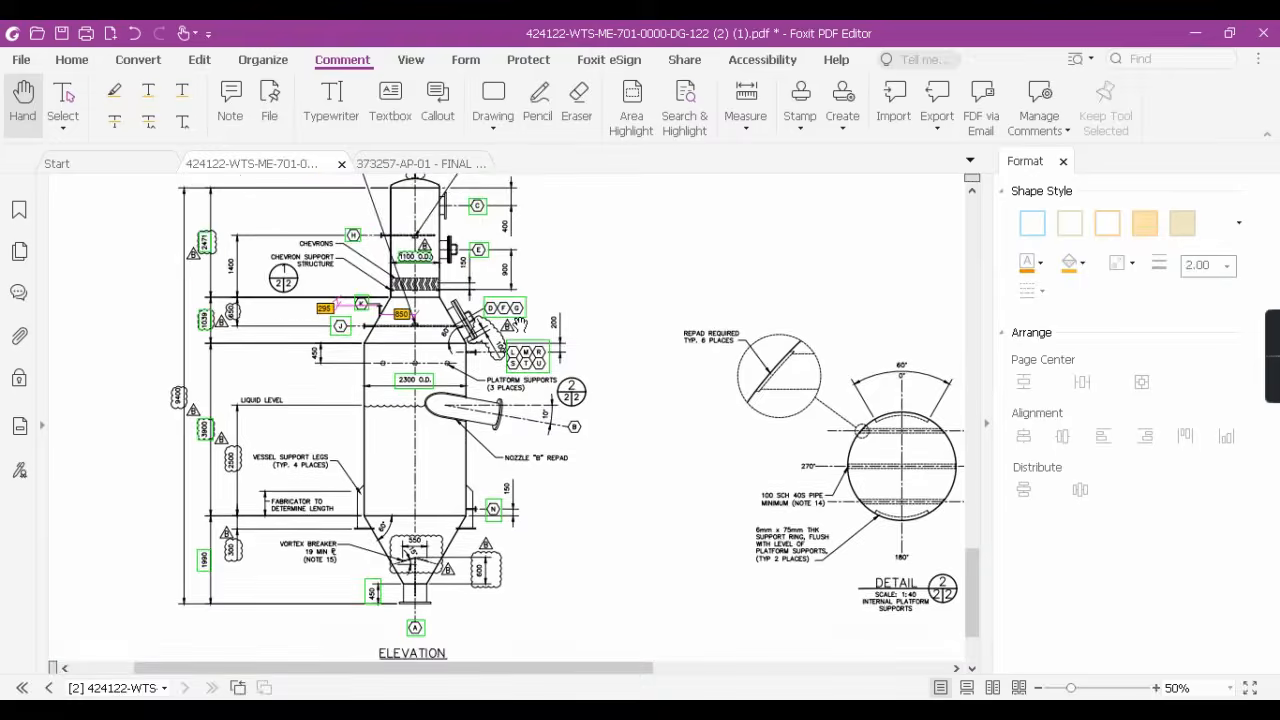
{"action": "scroll", "coordinate": [408, 350], "scroll_direction": "up", "scroll_amount": 2, "text": "ctrl"}
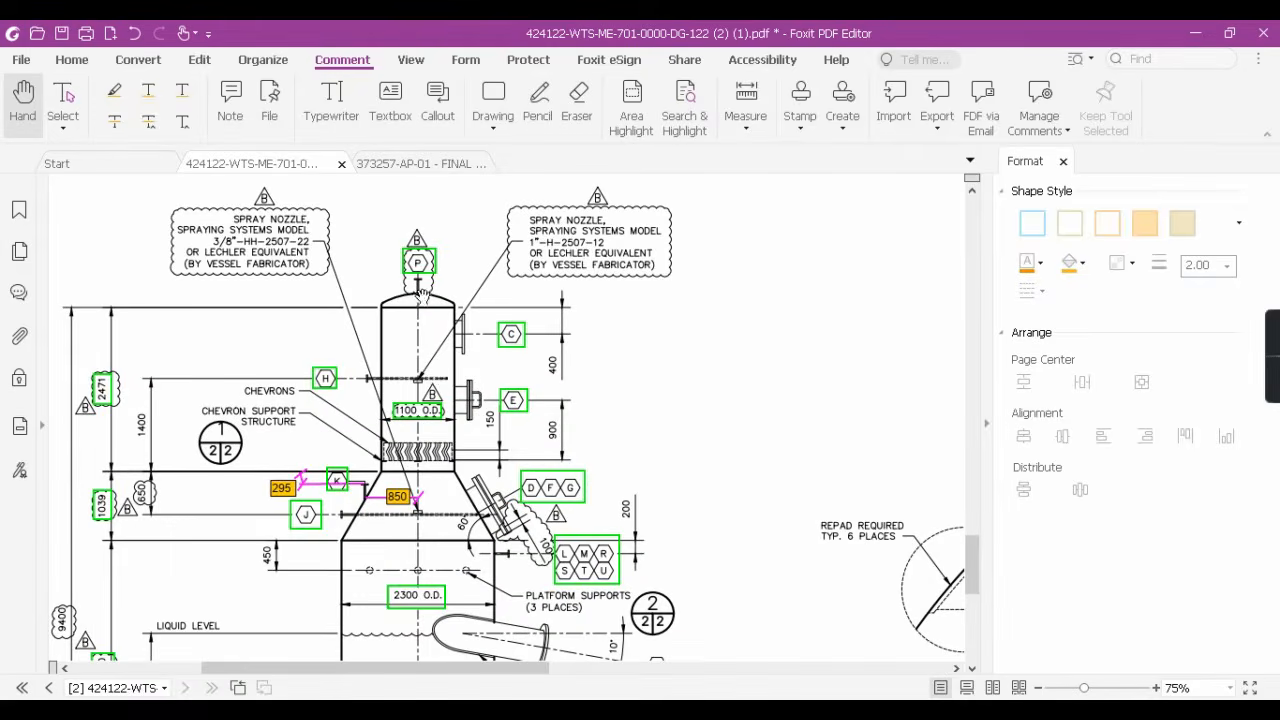
{"action": "scroll", "coordinate": [433, 373], "scroll_direction": "down", "scroll_amount": 3}
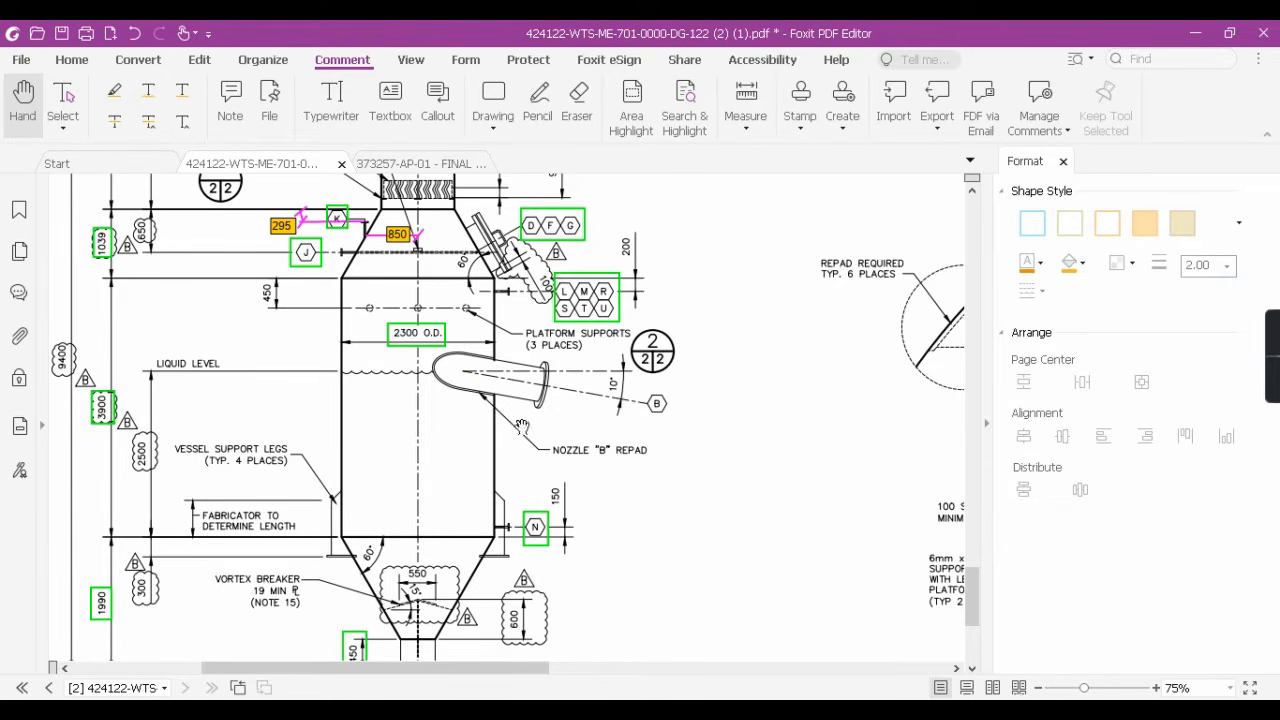
{"action": "scroll", "coordinate": [516, 490], "scroll_direction": "down", "scroll_amount": 3}
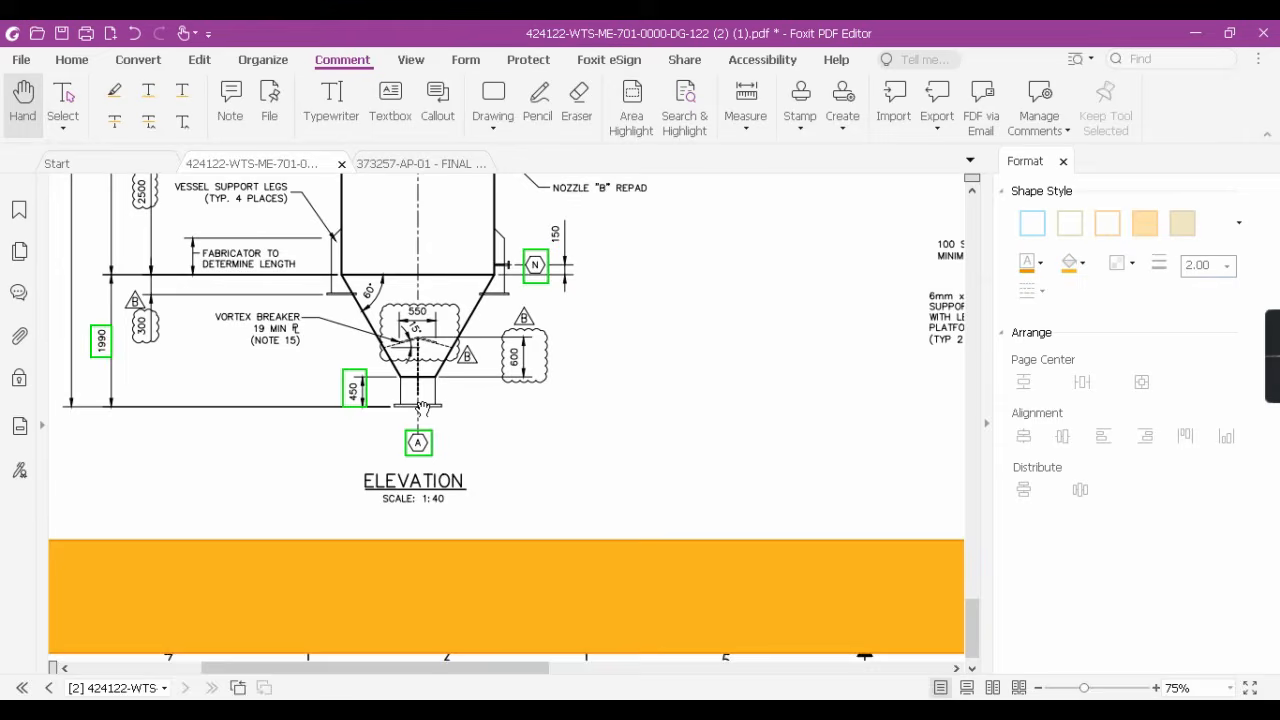
{"action": "scroll", "coordinate": [424, 404], "scroll_direction": "down", "scroll_amount": 2, "text": "ctrl"}
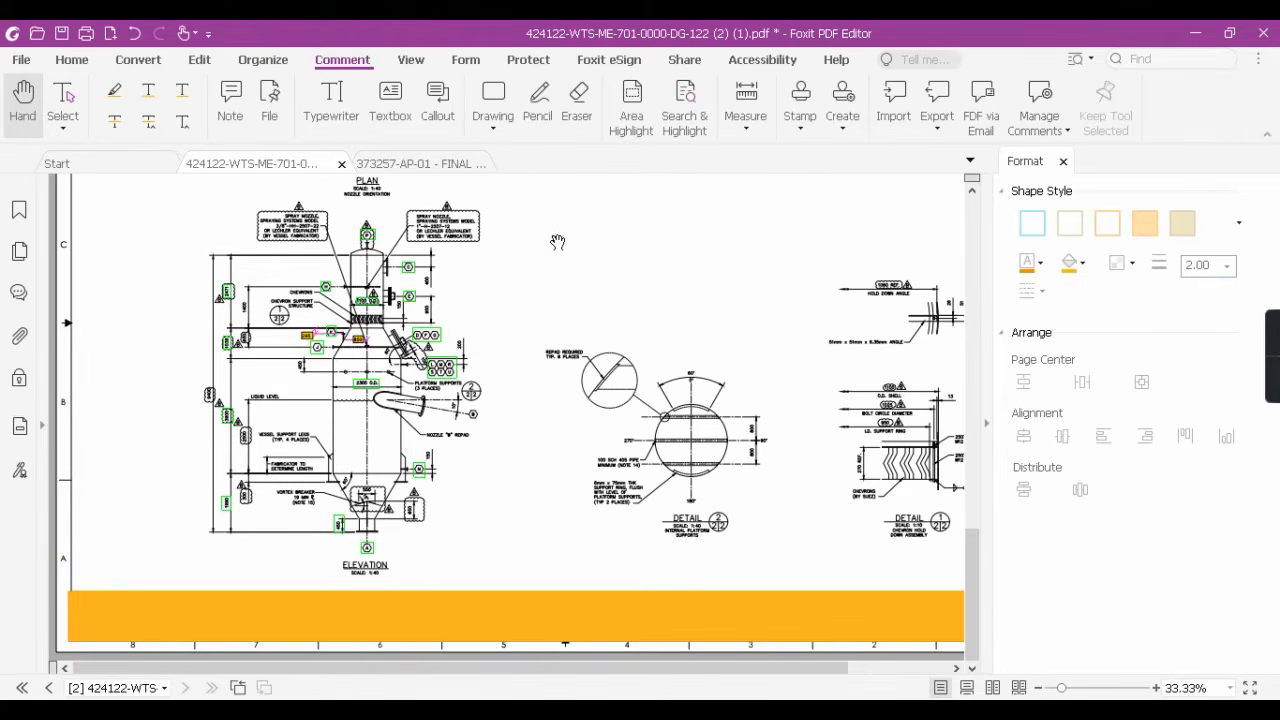
{"action": "left_click", "coordinate": [1198, 36]}
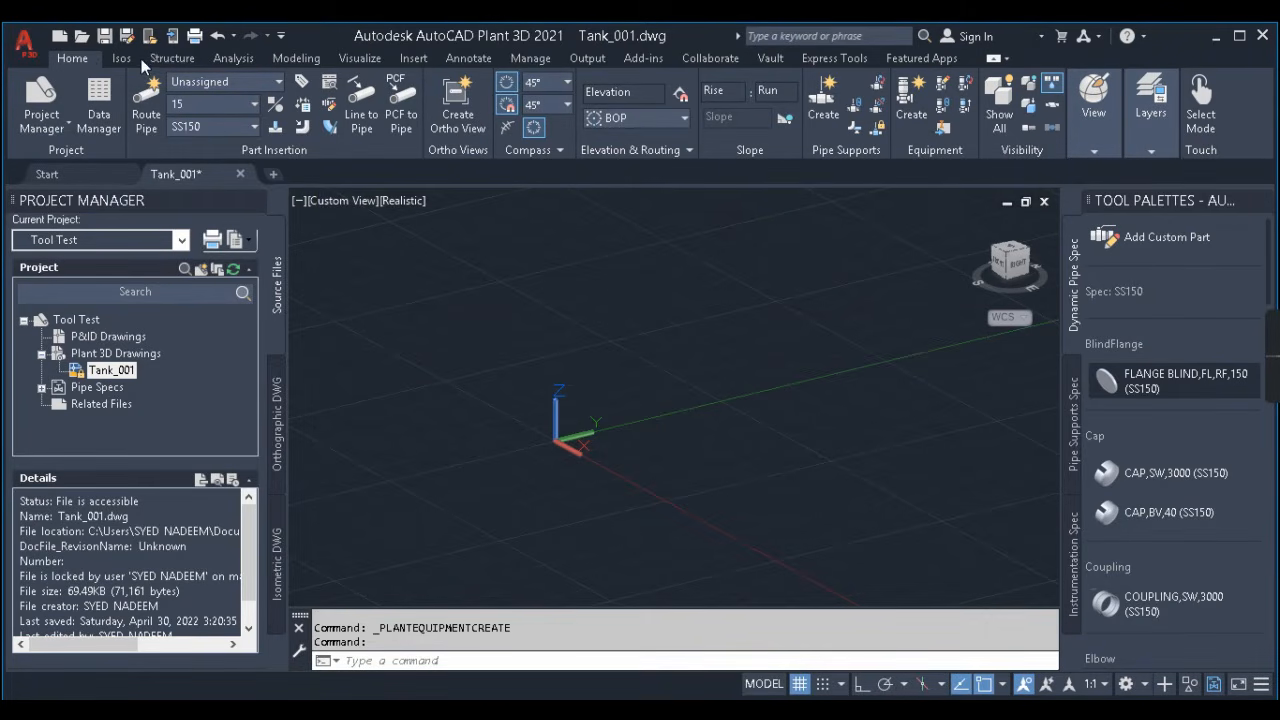
{"action": "left_click", "coordinate": [117, 57]}
{"action": "left_click", "coordinate": [158, 58]}
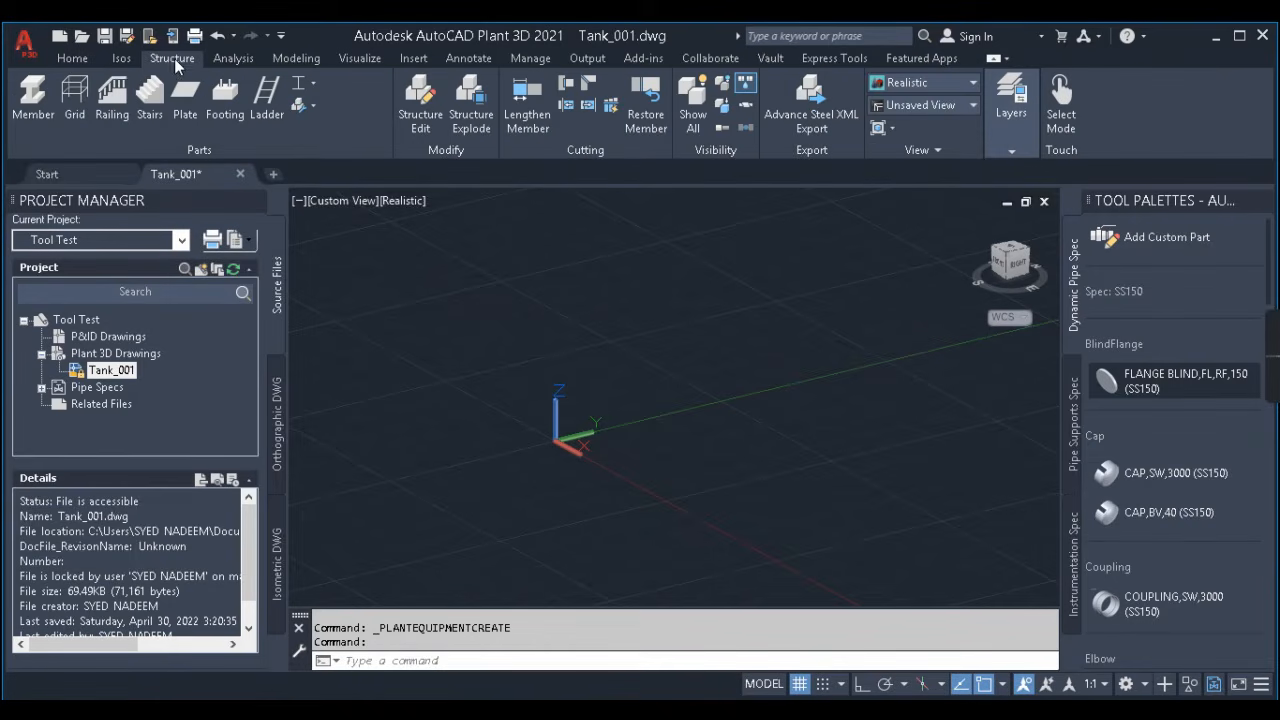
{"action": "left_click", "coordinate": [124, 59]}
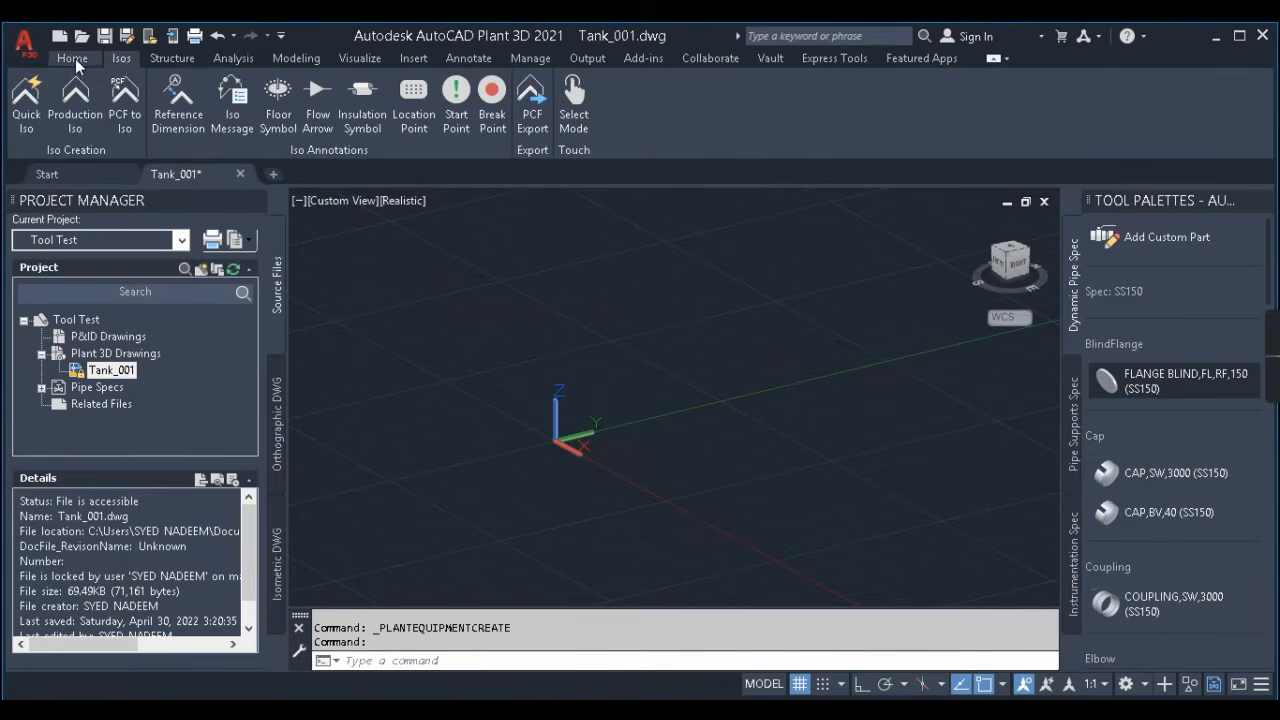
{"action": "left_click", "coordinate": [75, 58]}
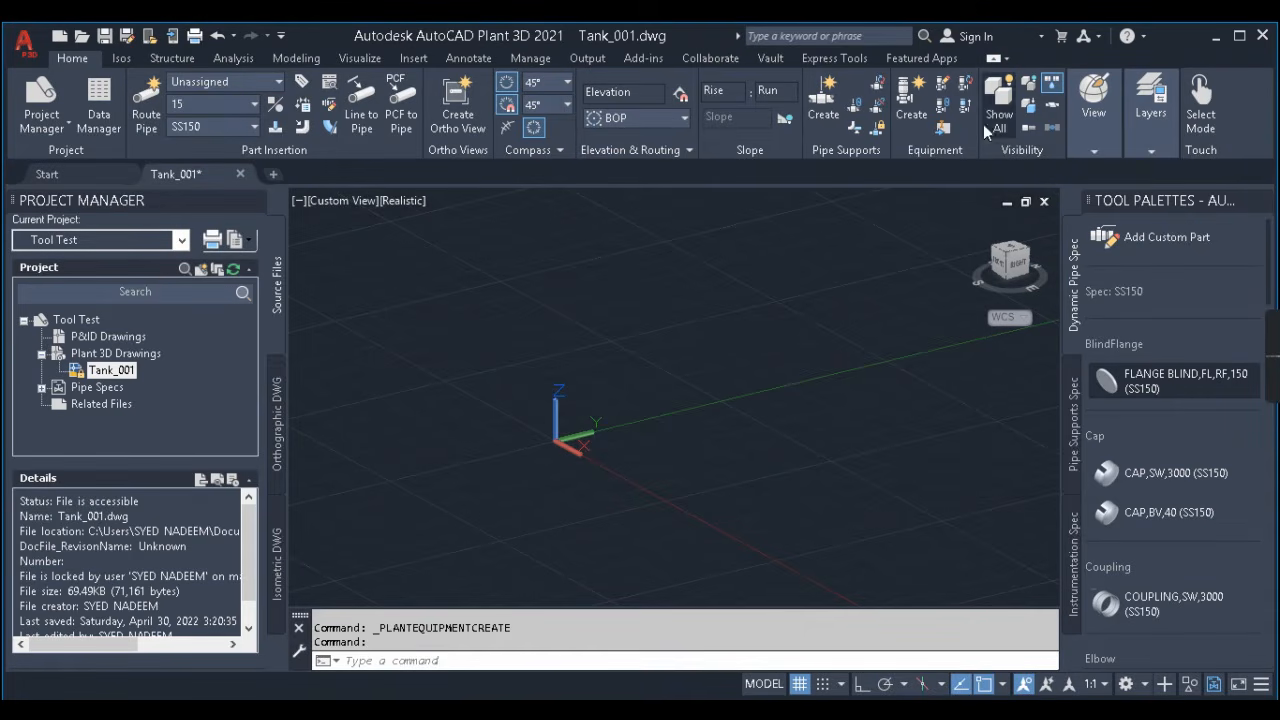
- Start creating equipment and choose a new vertical tank as the equipment type
{"action": "left_click", "coordinate": [917, 110]}
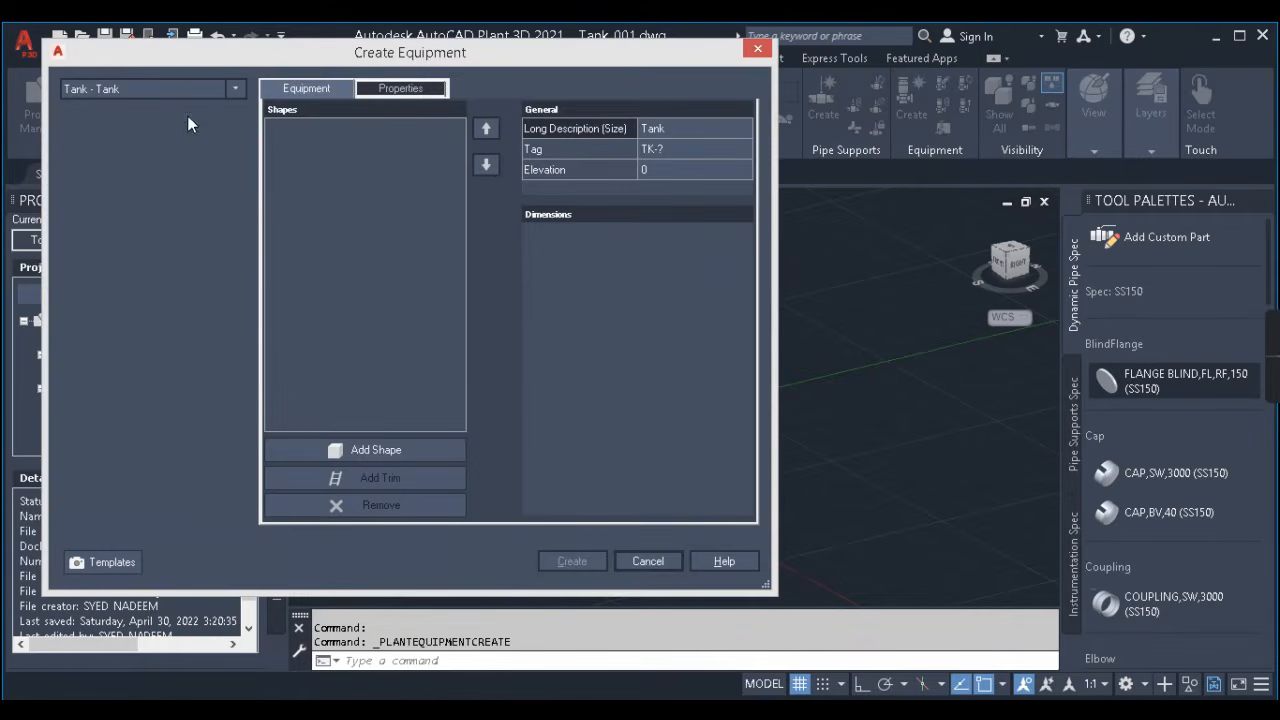
{"action": "left_click", "coordinate": [222, 90]}
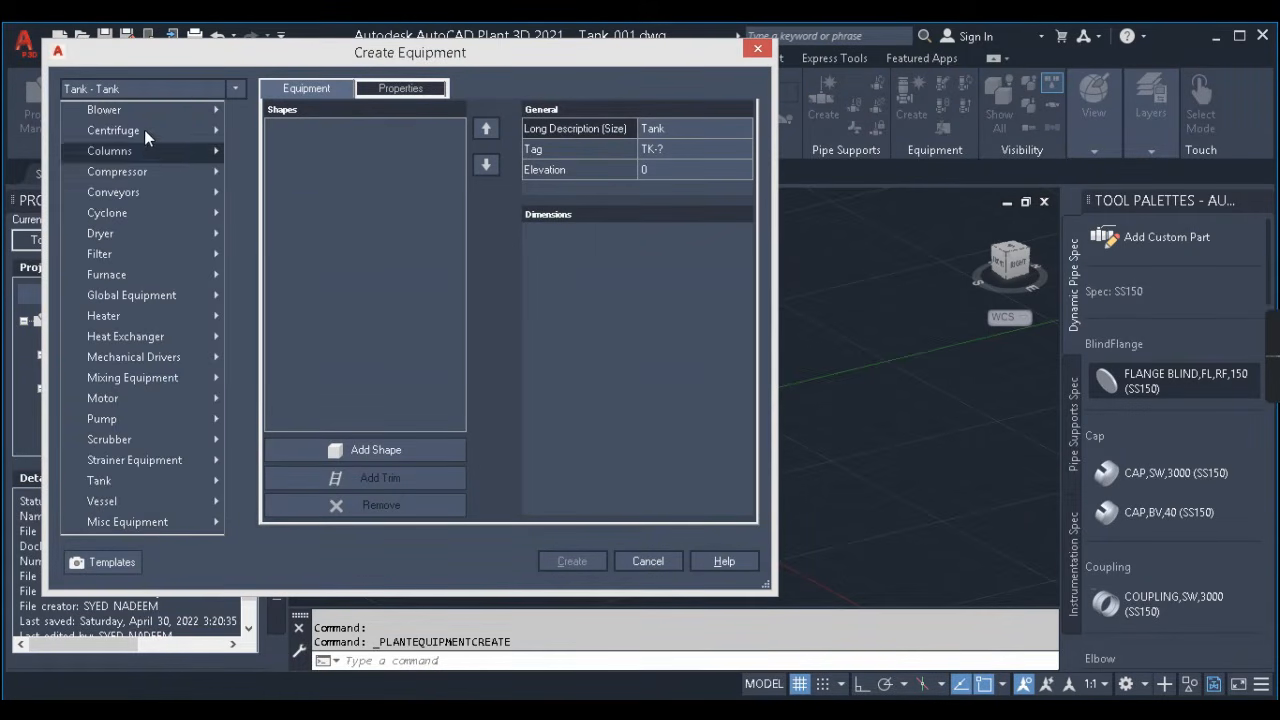
{"action": "mouse_move", "coordinate": [146, 481]}
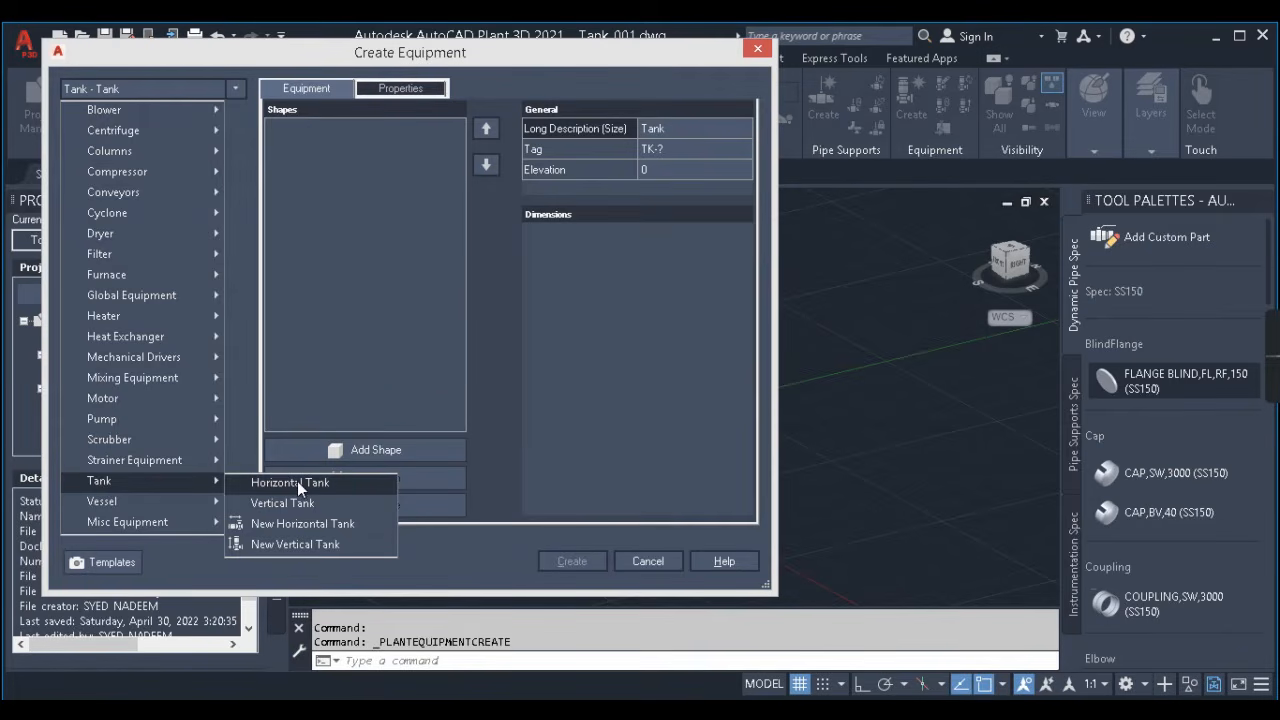
{"action": "left_click", "coordinate": [294, 545]}
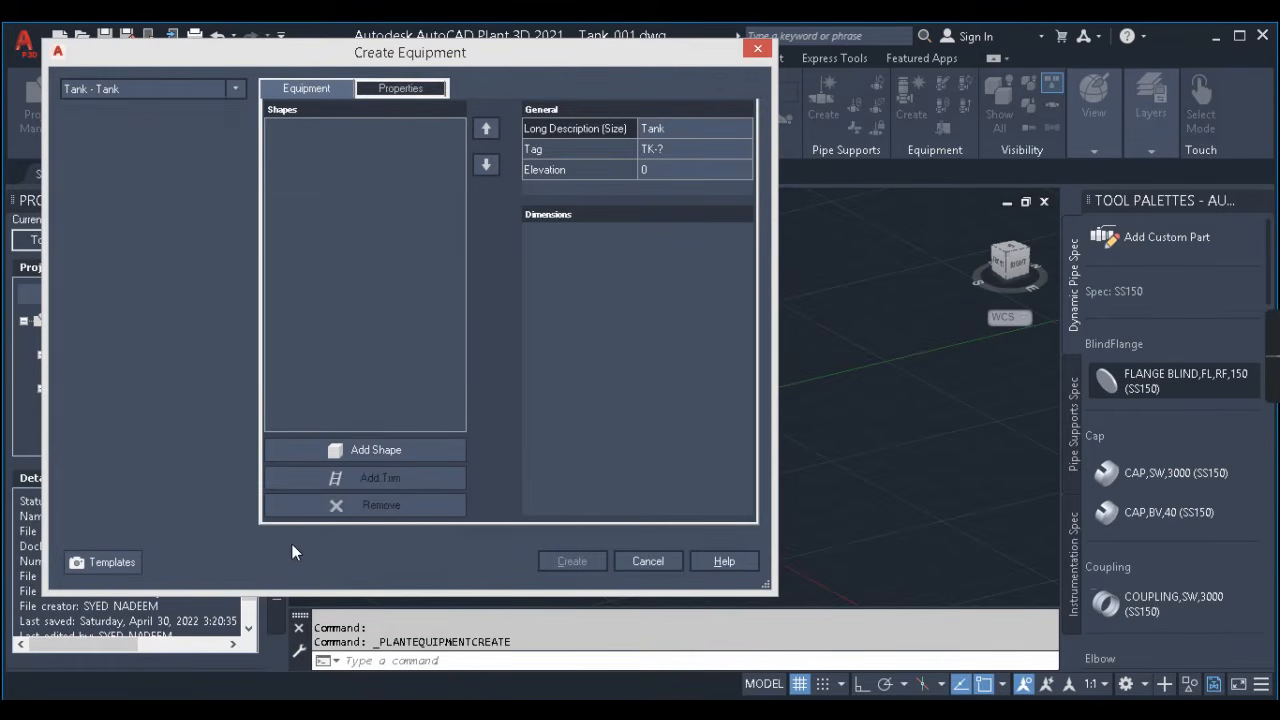
- Build the tank's shape list from a 2:1 torispherical head, a cylinder, a cone, a second cylinder and a second cone
{"action": "left_click", "coordinate": [380, 453]}
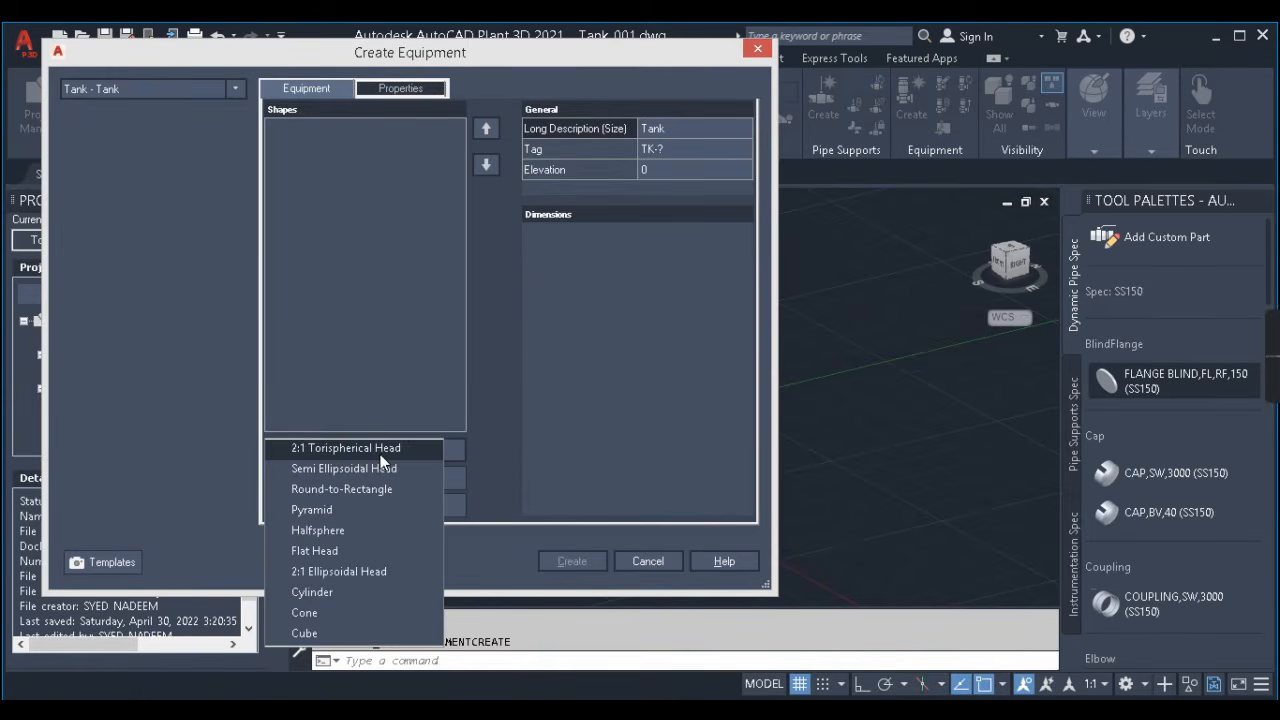
{"action": "left_click", "coordinate": [329, 448]}
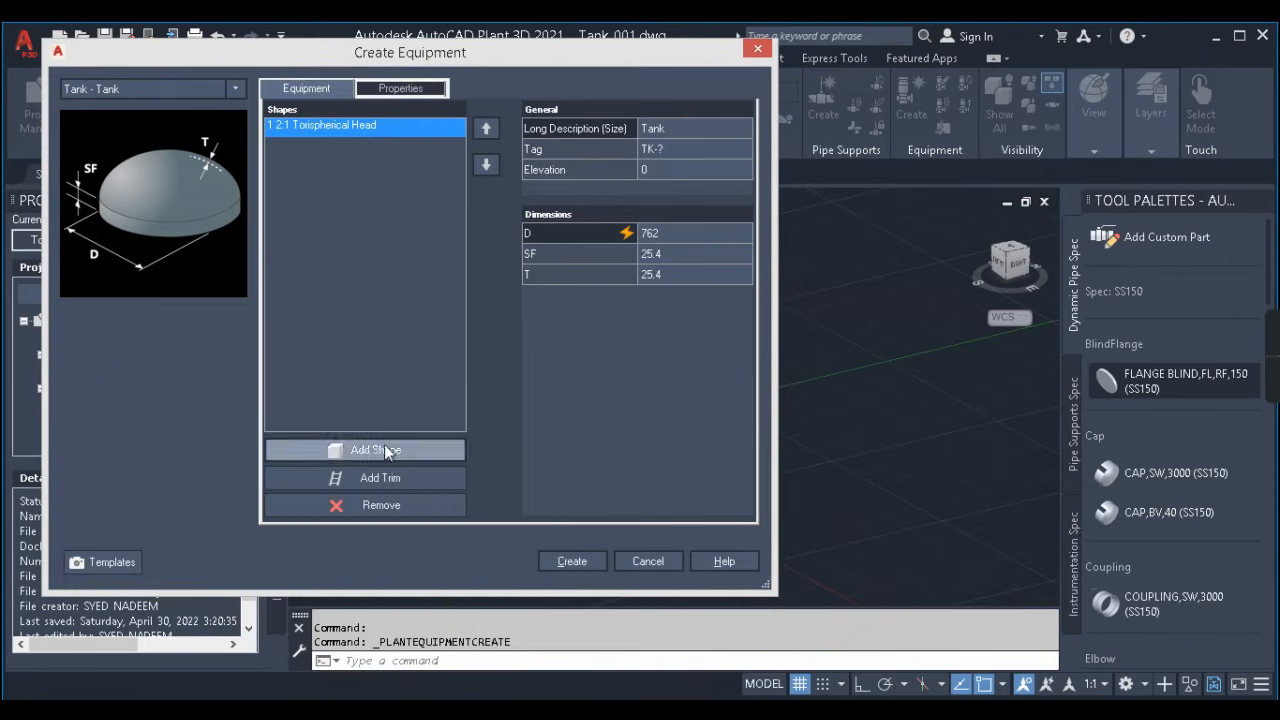
{"action": "left_click", "coordinate": [384, 446]}
{"action": "left_click", "coordinate": [320, 592]}
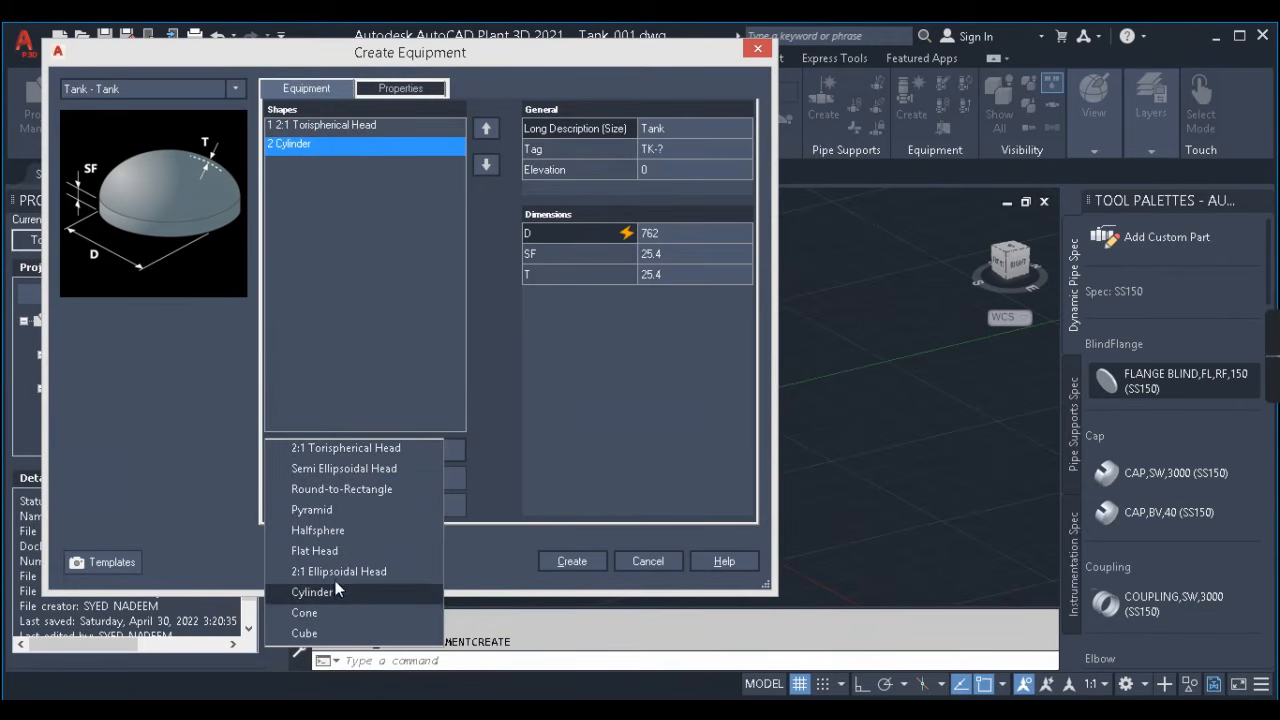
{"action": "left_click", "coordinate": [345, 444]}
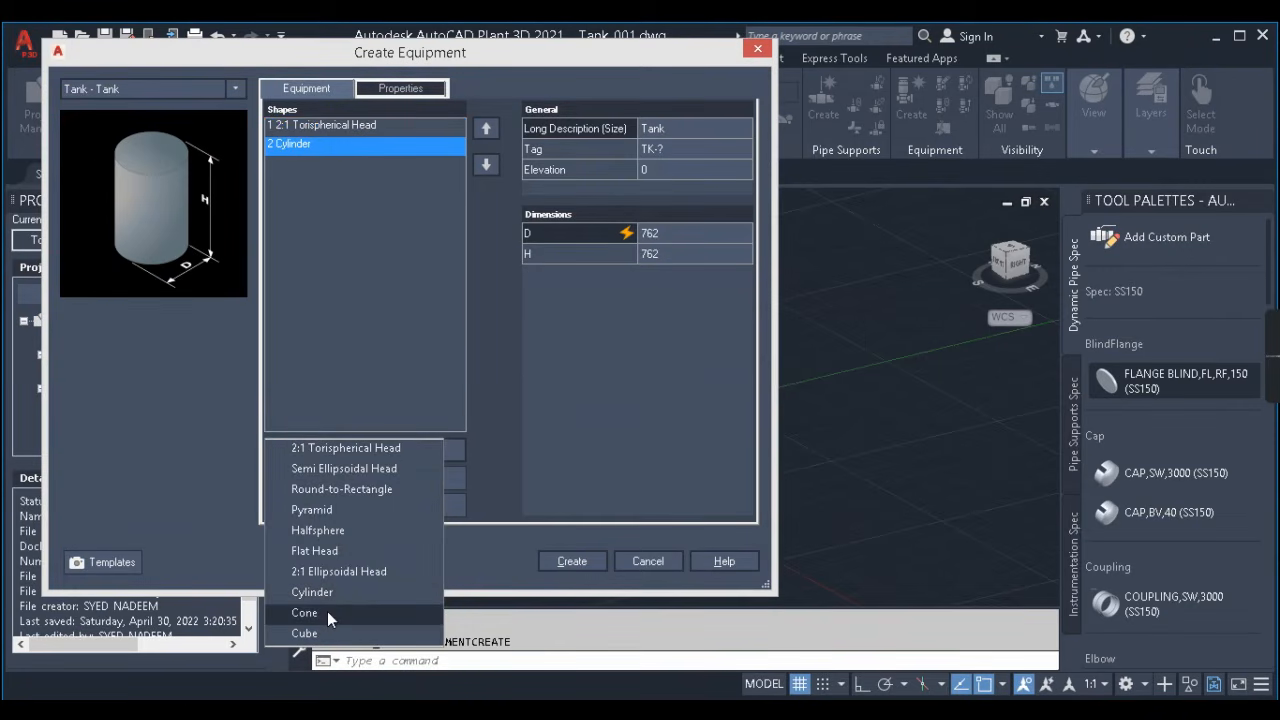
{"action": "left_click", "coordinate": [327, 611]}
{"action": "left_click", "coordinate": [360, 451]}
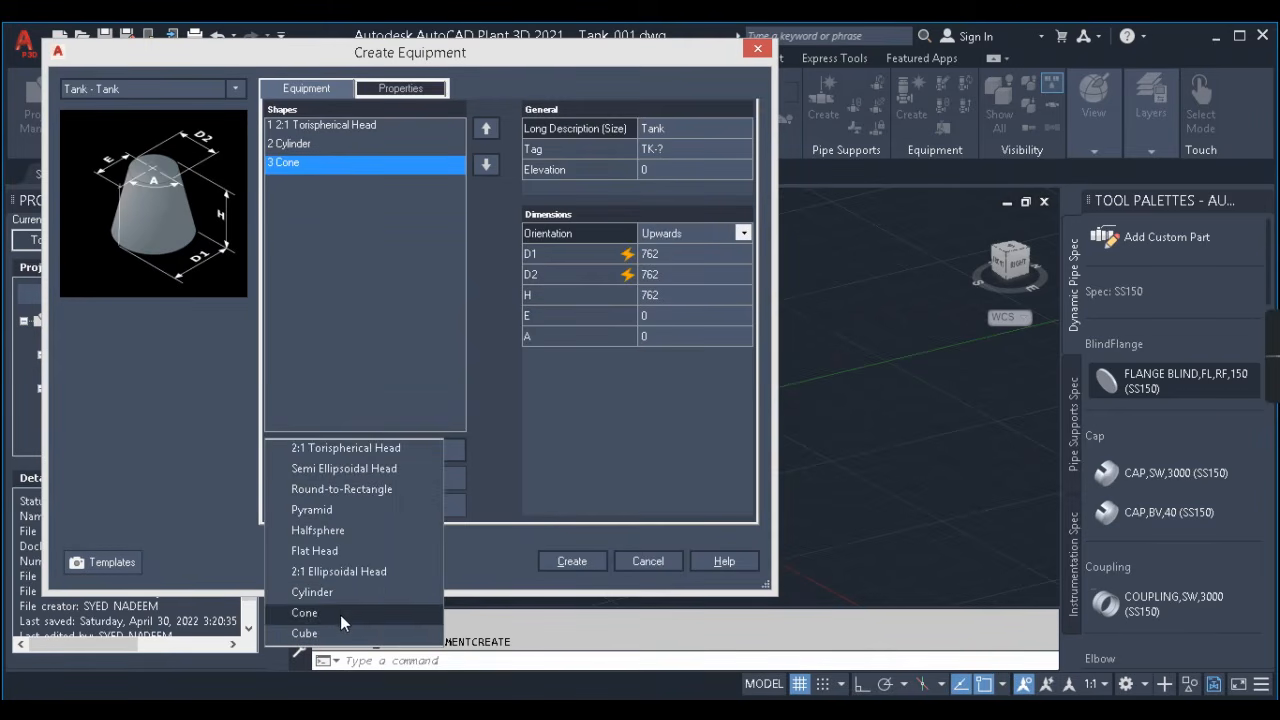
{"action": "left_click", "coordinate": [336, 592]}
{"action": "left_click", "coordinate": [370, 451]}
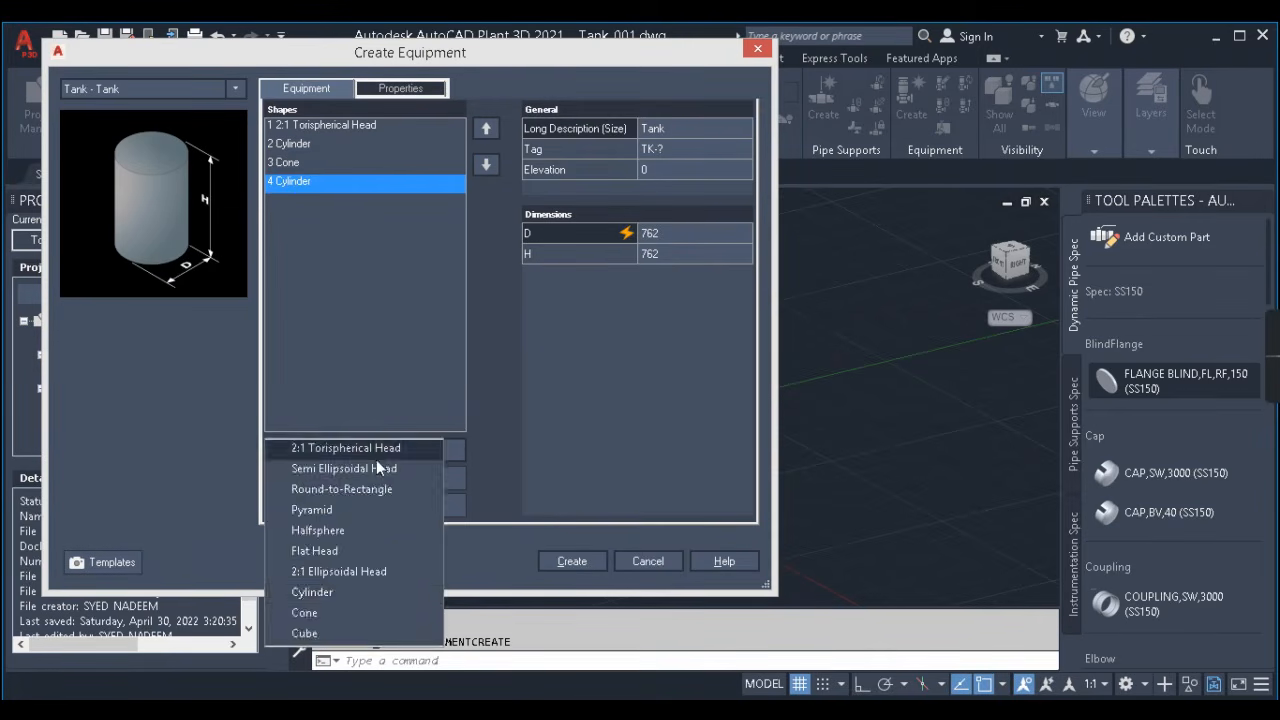
{"action": "left_click", "coordinate": [336, 613]}
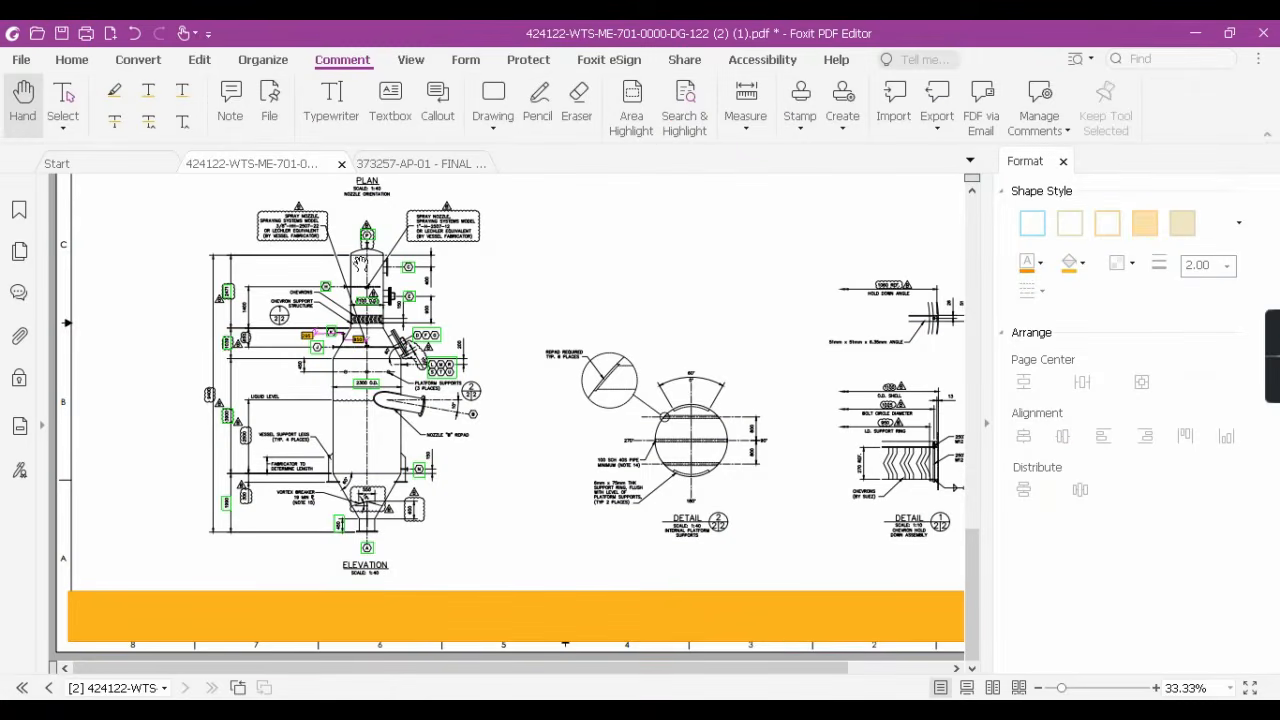
- Check the upper shell's outside diameter in the Foxit vessel drawing and set the torispherical head's diameter D to 1100
{"action": "scroll", "coordinate": [360, 264], "scroll_direction": "up", "scroll_amount": 5, "text": "ctrl"}
{"action": "scroll", "coordinate": [397, 278], "scroll_direction": "down", "scroll_amount": 3}
{"action": "scroll", "coordinate": [418, 318], "scroll_direction": "up", "scroll_amount": 3}
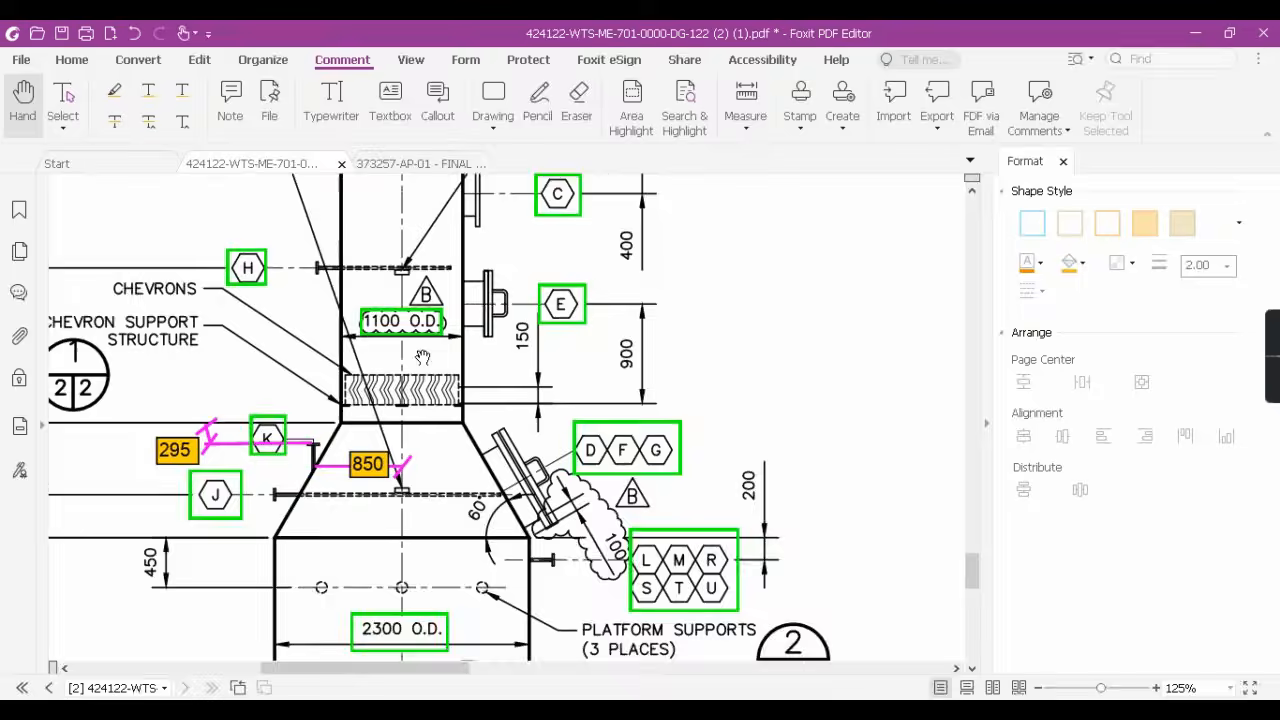
{"action": "left_click", "coordinate": [1195, 33]}
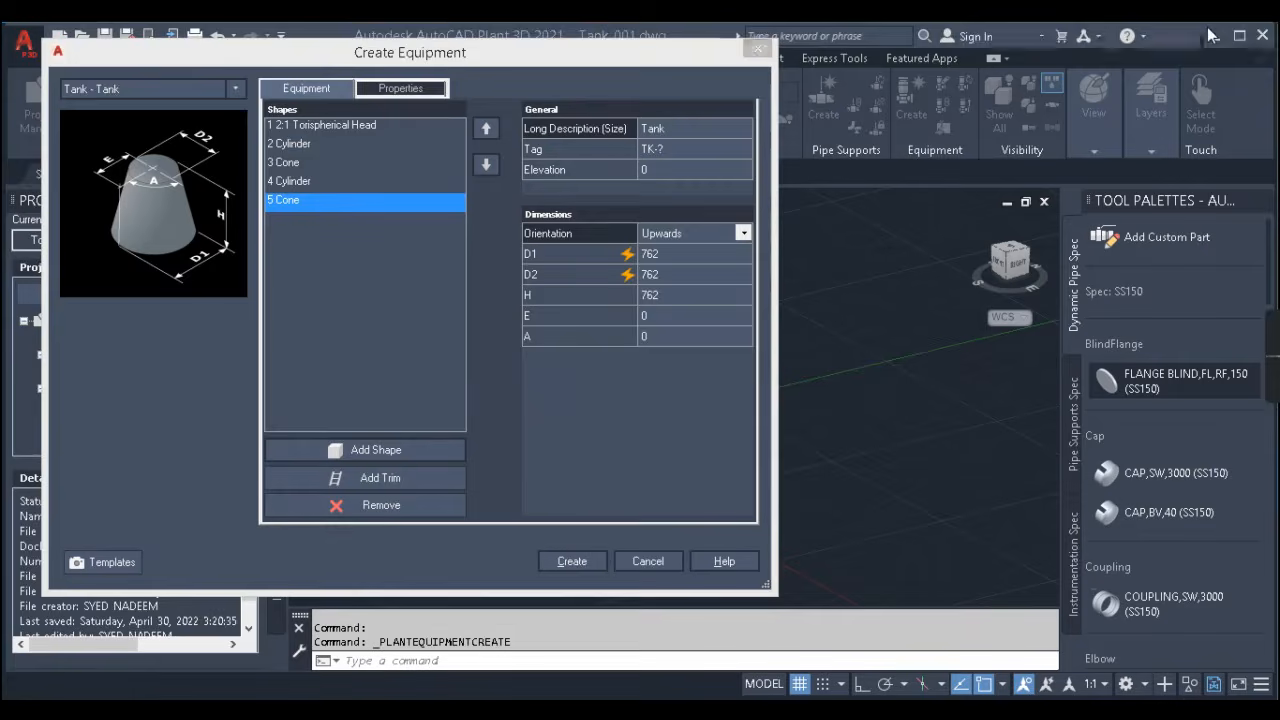
{"action": "left_click", "coordinate": [329, 124]}
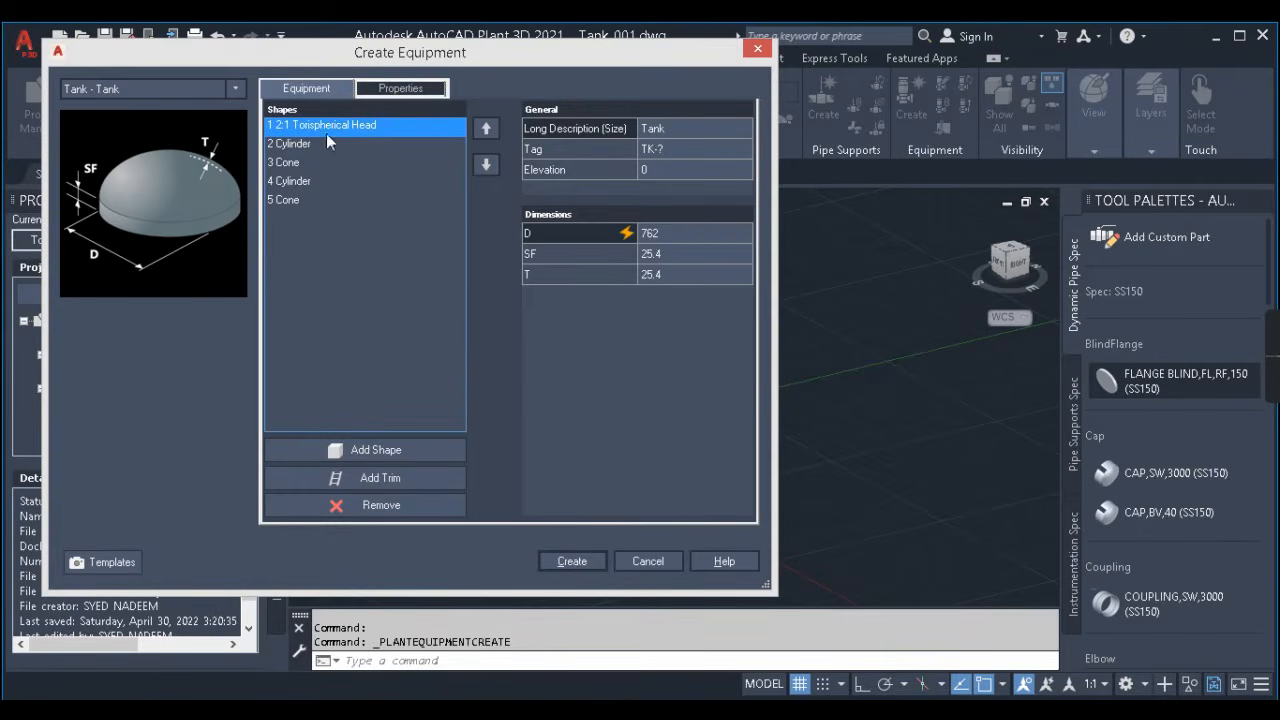
{"action": "left_click", "coordinate": [670, 234]}
{"action": "type", "text": "1100"}
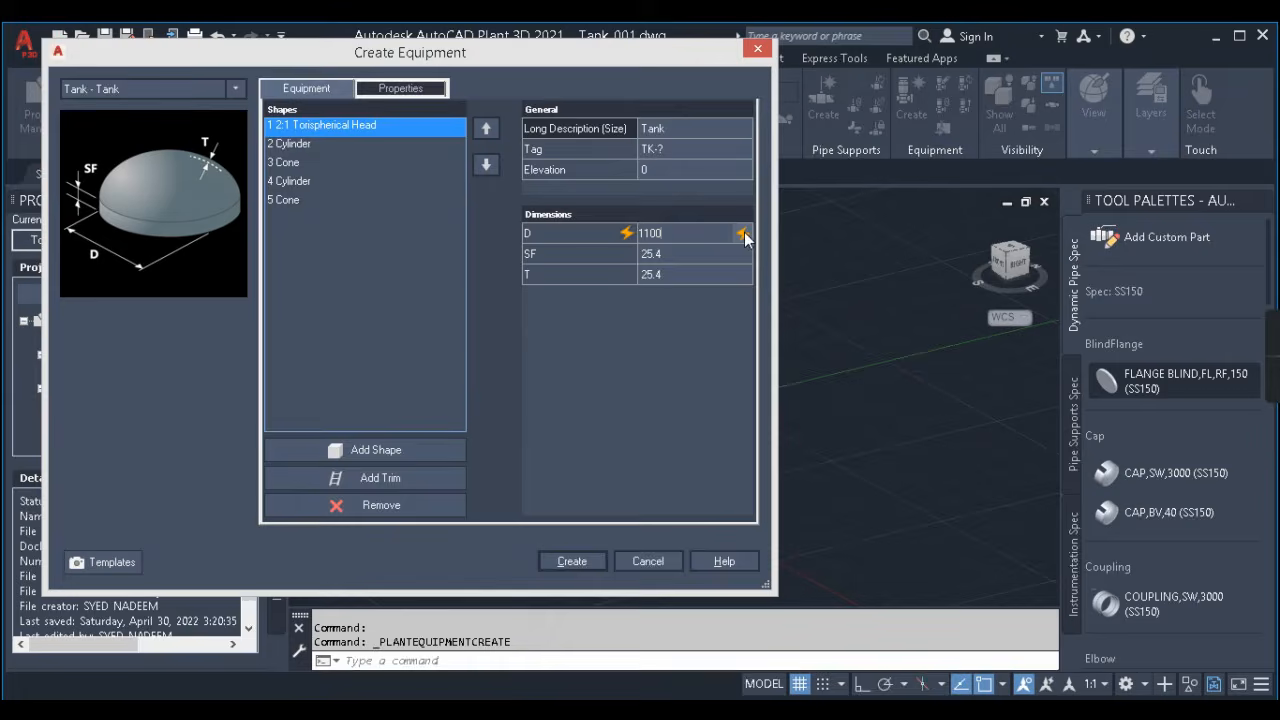
{"action": "left_click", "coordinate": [743, 234]}
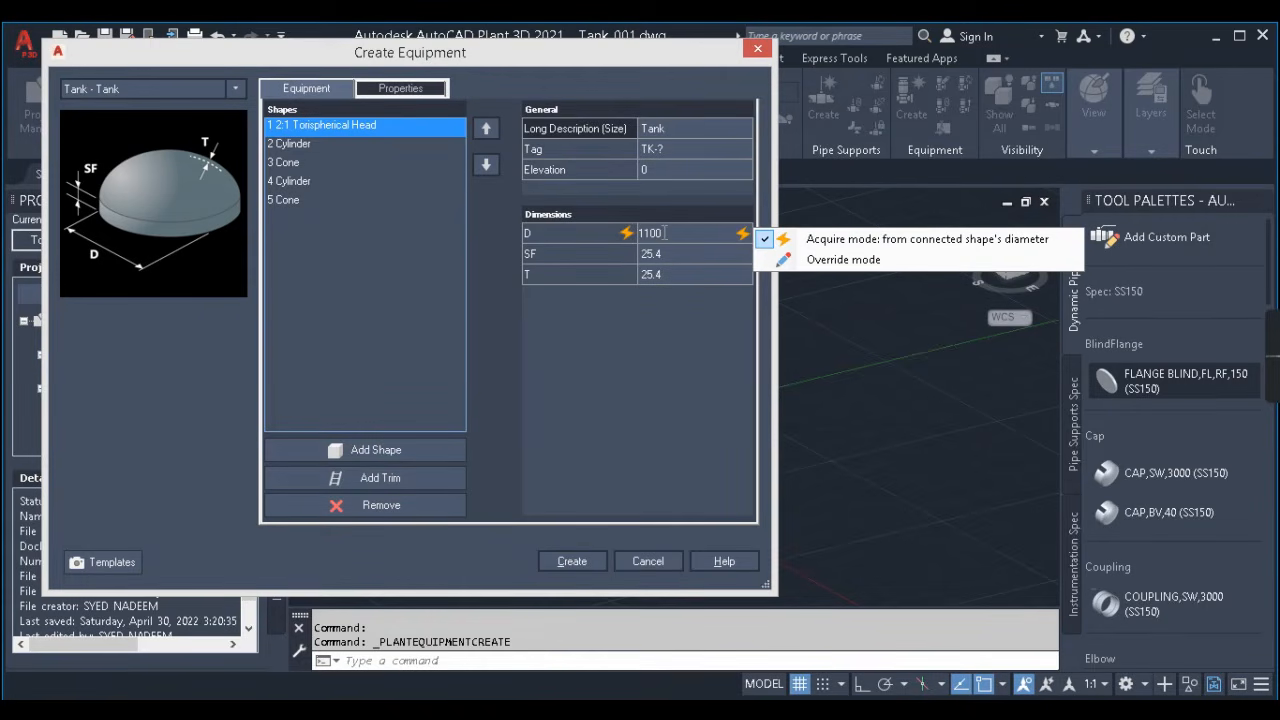
{"action": "left_click", "coordinate": [673, 233]}
{"action": "left_click", "coordinate": [314, 127]}
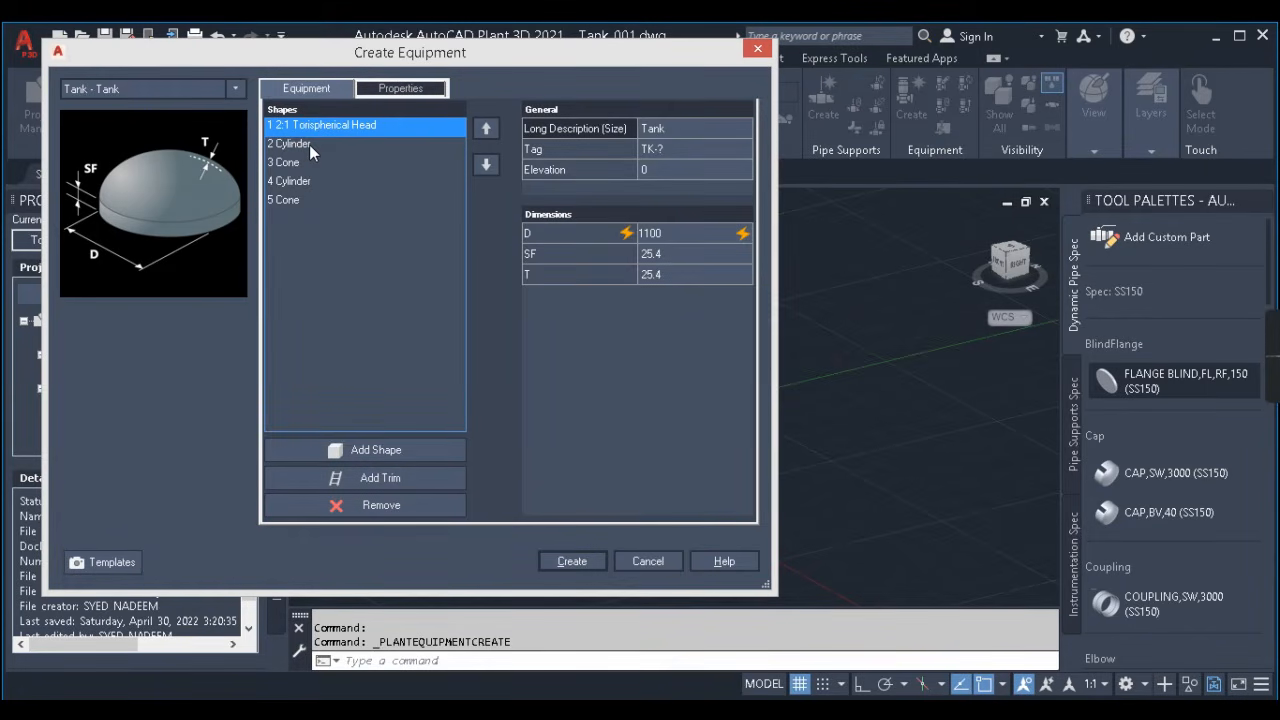
- Compare the diameter D of the upper cylinder with that of the torispherical head
{"action": "left_click", "coordinate": [309, 144]}
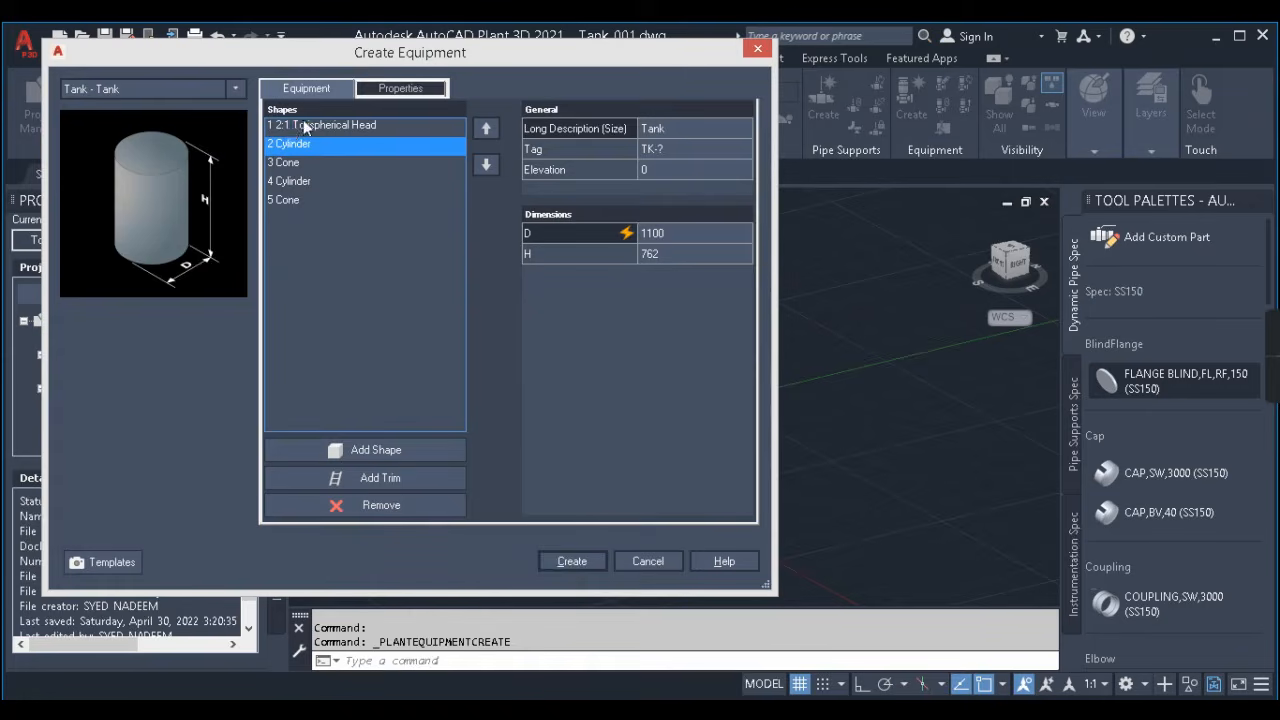
{"action": "left_click", "coordinate": [302, 134]}
{"action": "left_click", "coordinate": [670, 234]}
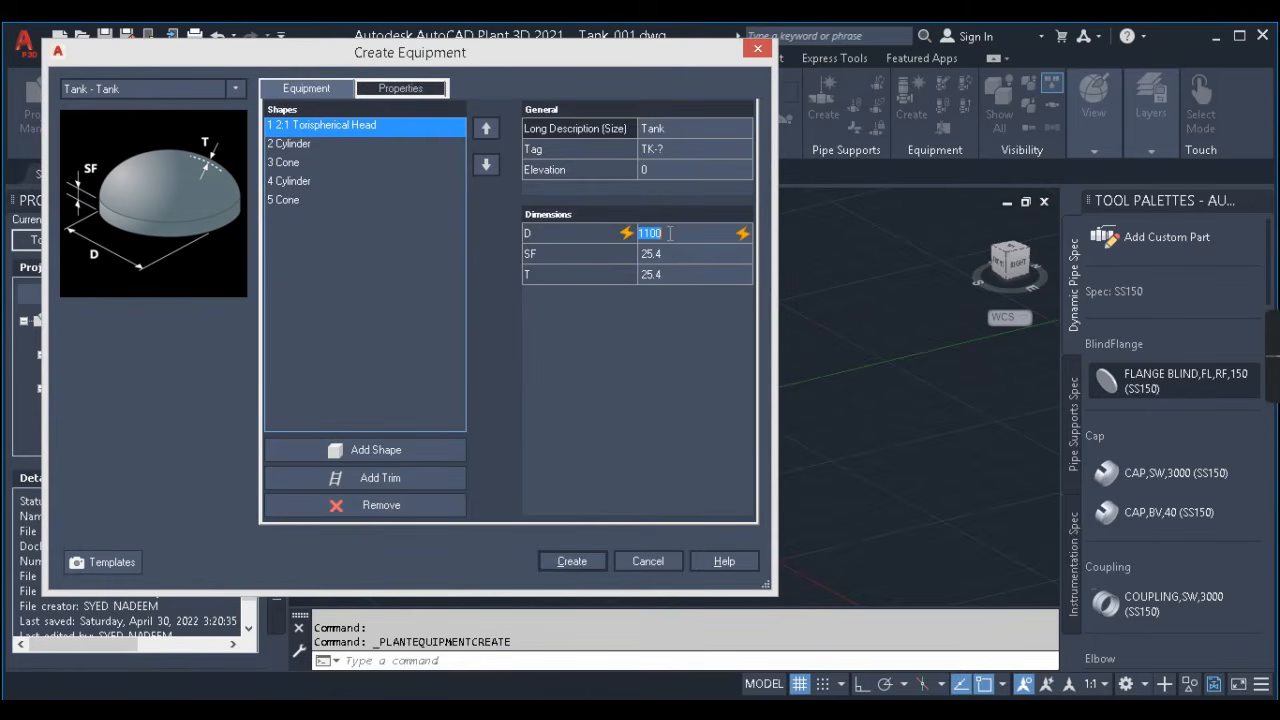
{"action": "left_click", "coordinate": [293, 148]}
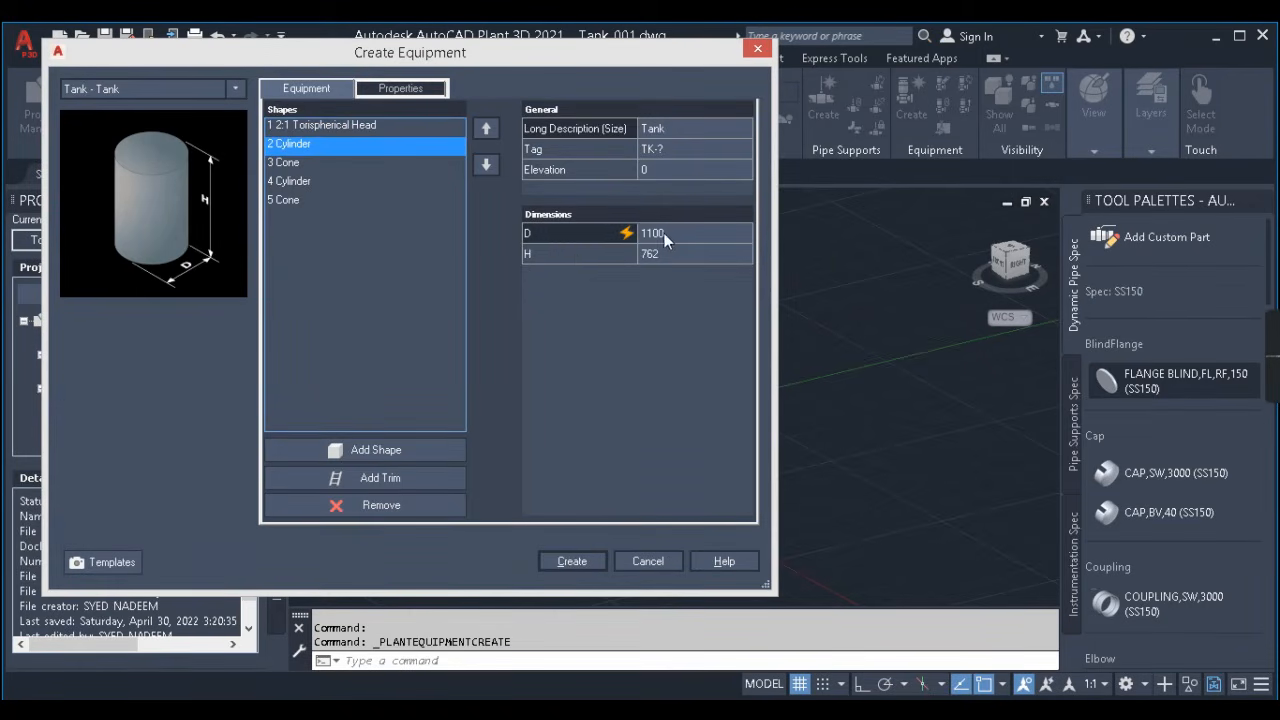
- Try to switch the torispherical head's diameter D from acquire mode to Override mode
{"action": "left_click", "coordinate": [362, 126]}
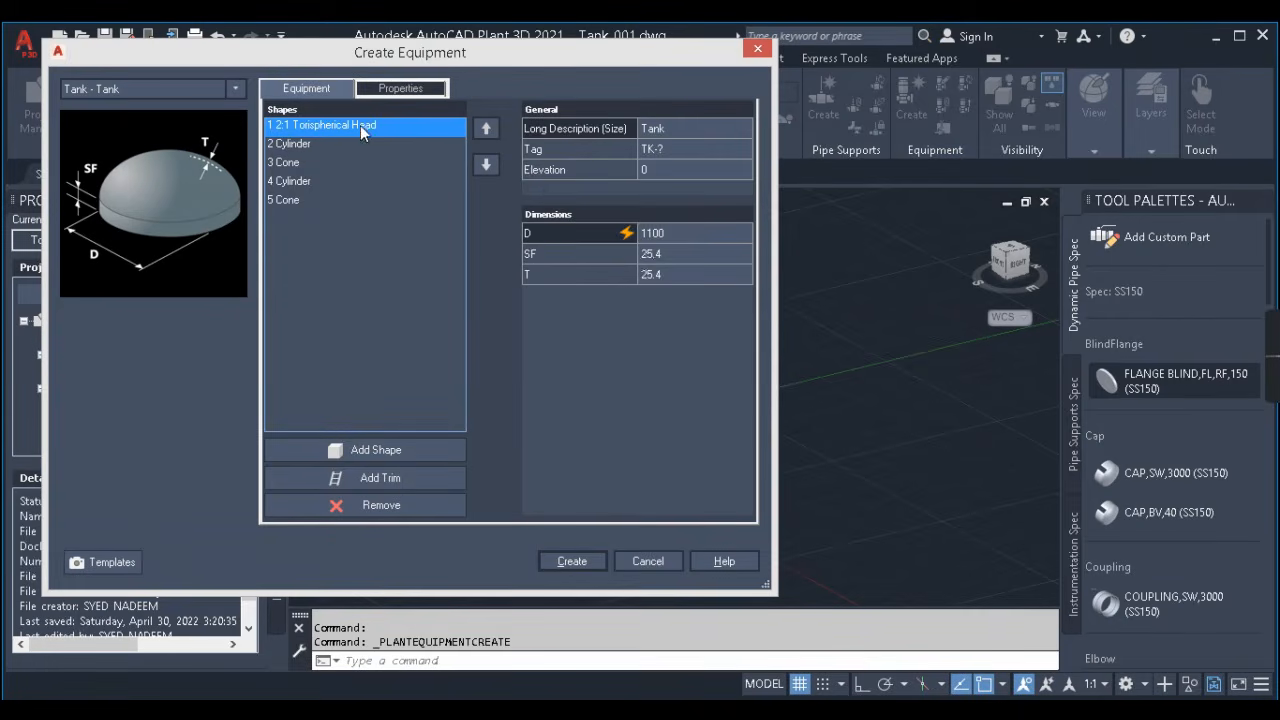
{"action": "left_click", "coordinate": [693, 233]}
{"action": "left_click", "coordinate": [742, 233]}
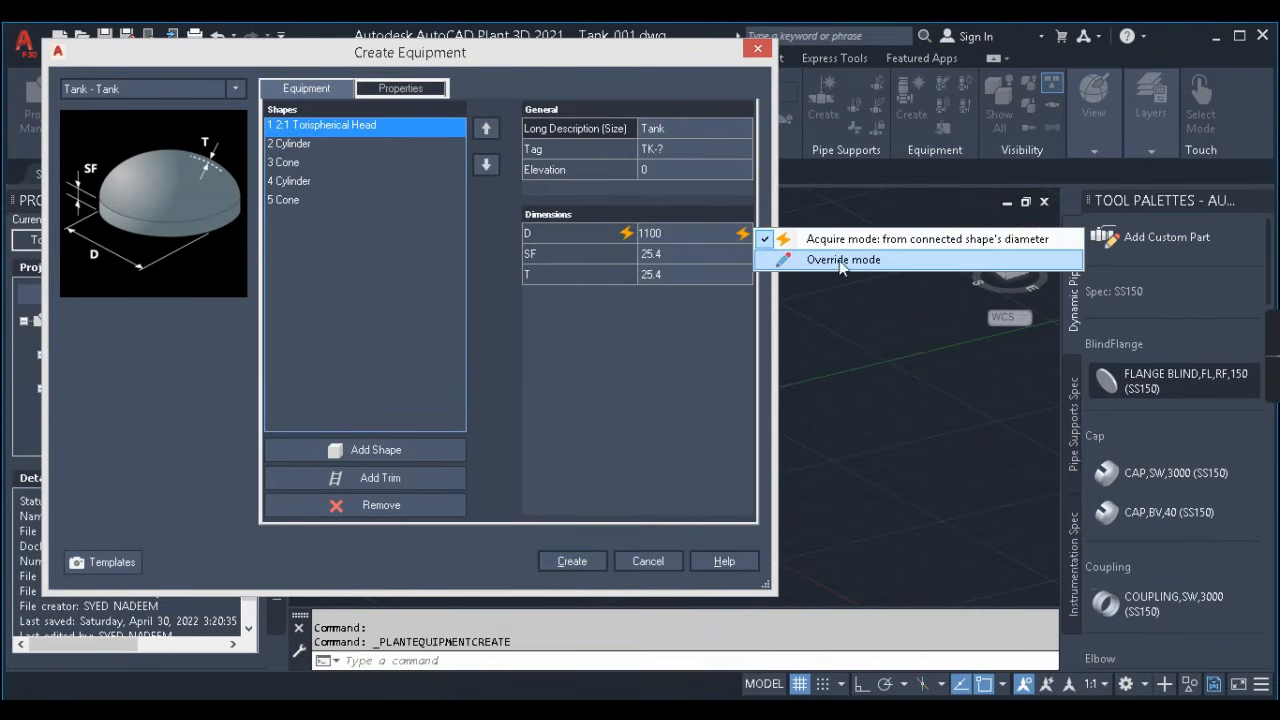
{"action": "left_click", "coordinate": [806, 262]}
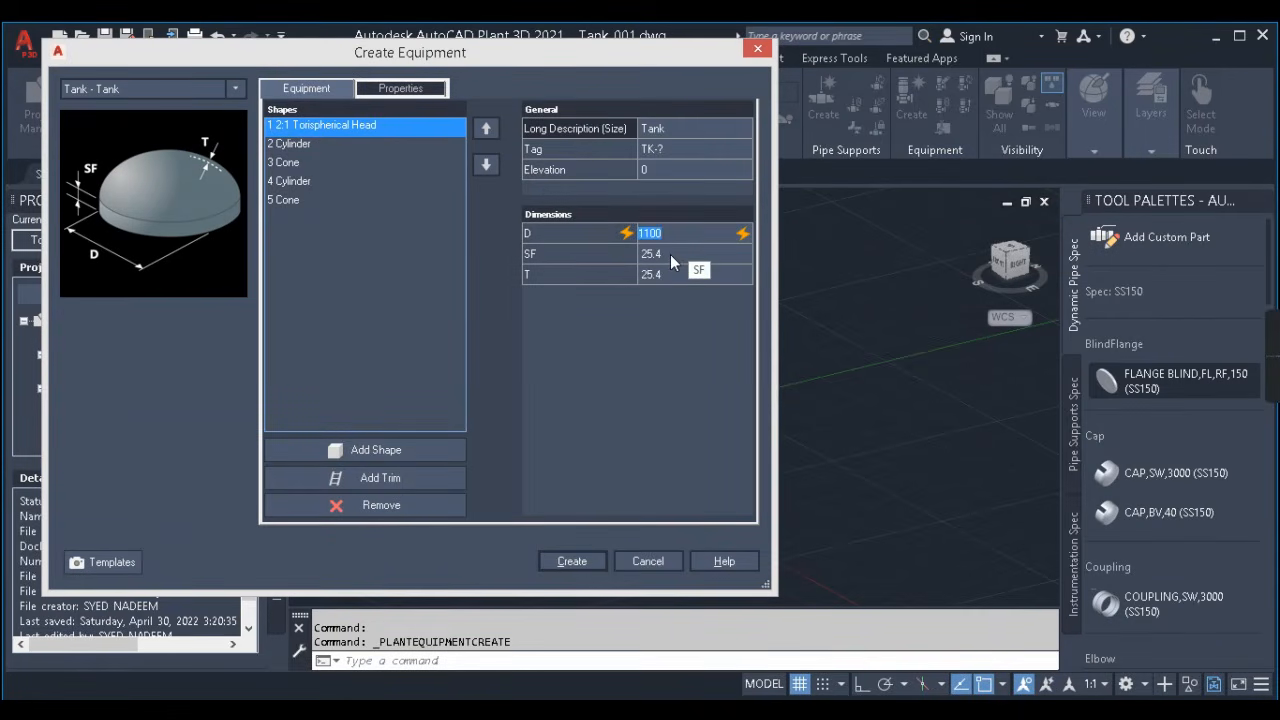
- Check the head in the Foxit vessel drawing and set the torispherical head's SF to 0 and T to 5
{"action": "left_click", "coordinate": [678, 254]}
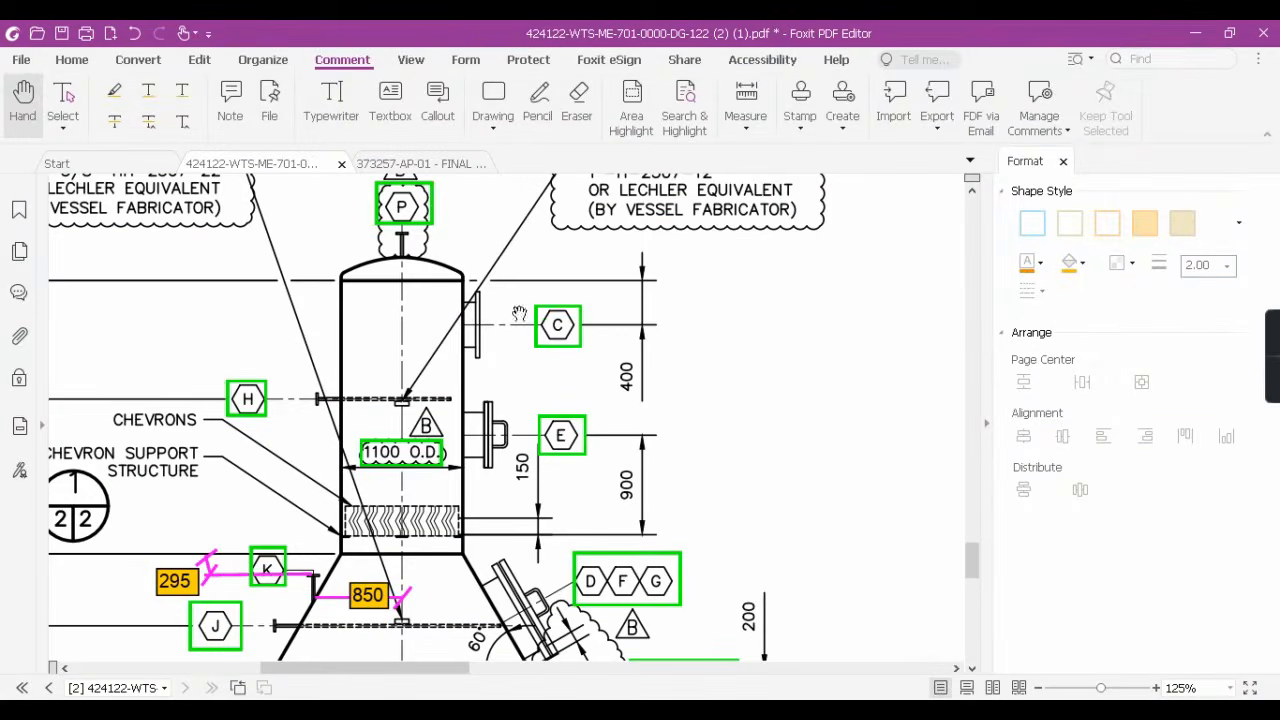
{"action": "scroll", "coordinate": [519, 314], "scroll_direction": "down", "scroll_amount": 1, "text": "ctrl"}
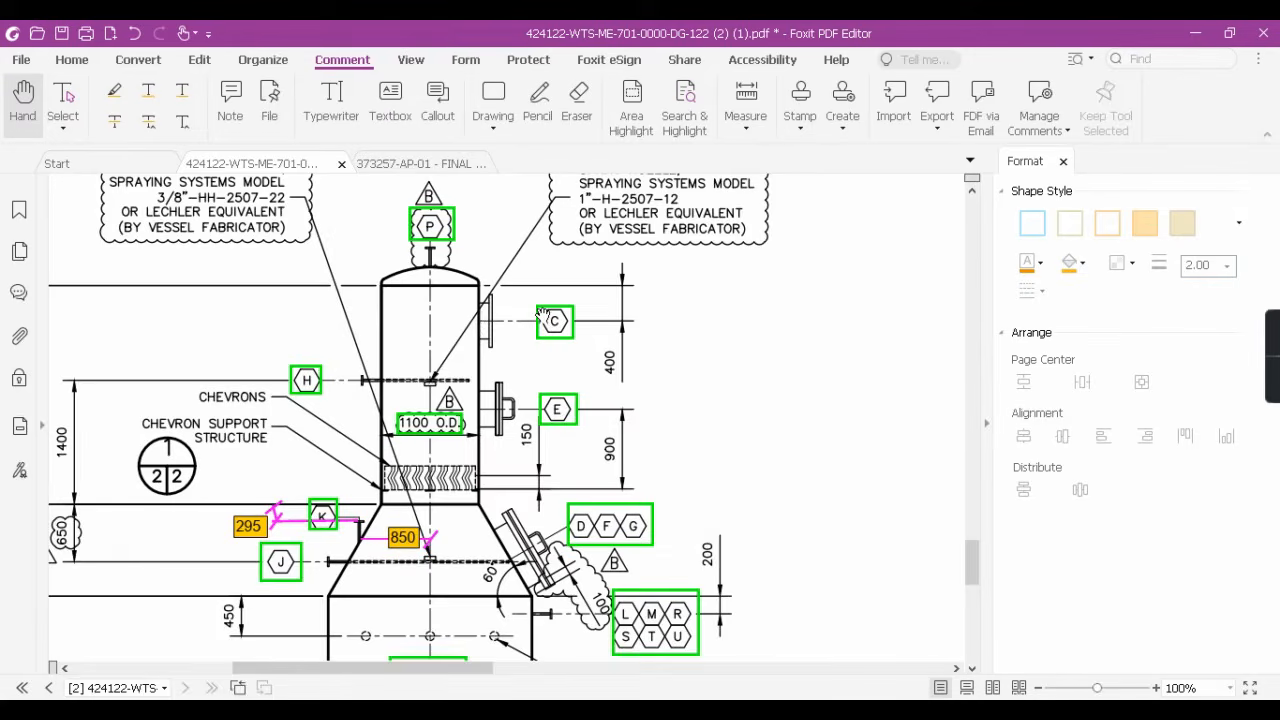
{"action": "left_click_drag", "start_coordinate": [378, 321], "coordinate": [517, 329]}
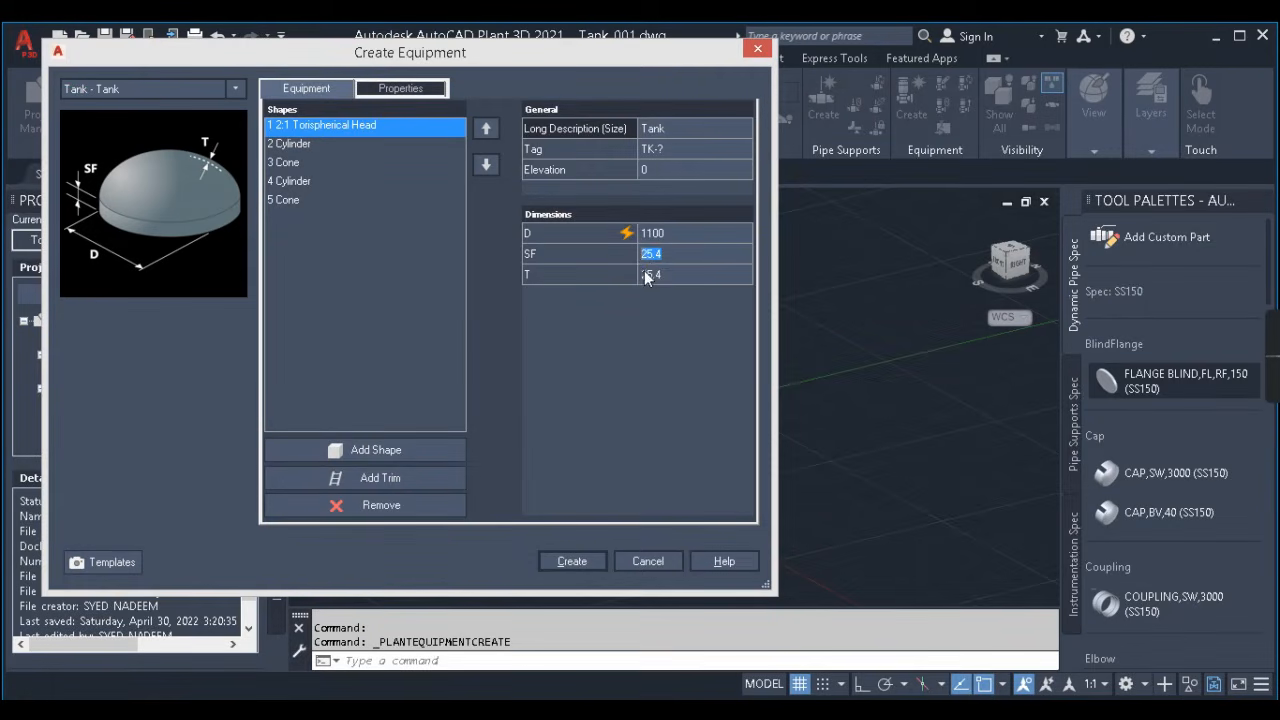
{"action": "type", "text": "0"}
{"action": "type", "text": "5"}
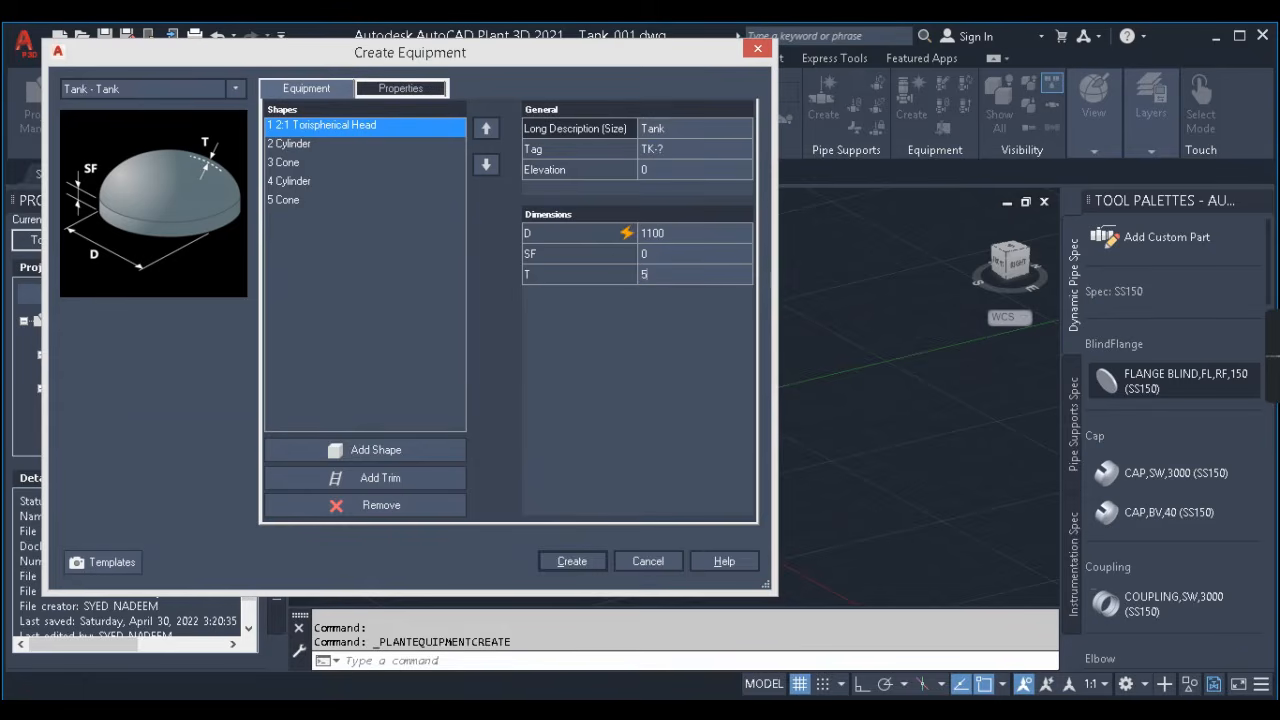
- Read the upper shell's height in the vessel drawing and set the upper cylinder's height H to 2471
{"action": "left_click", "coordinate": [304, 143]}
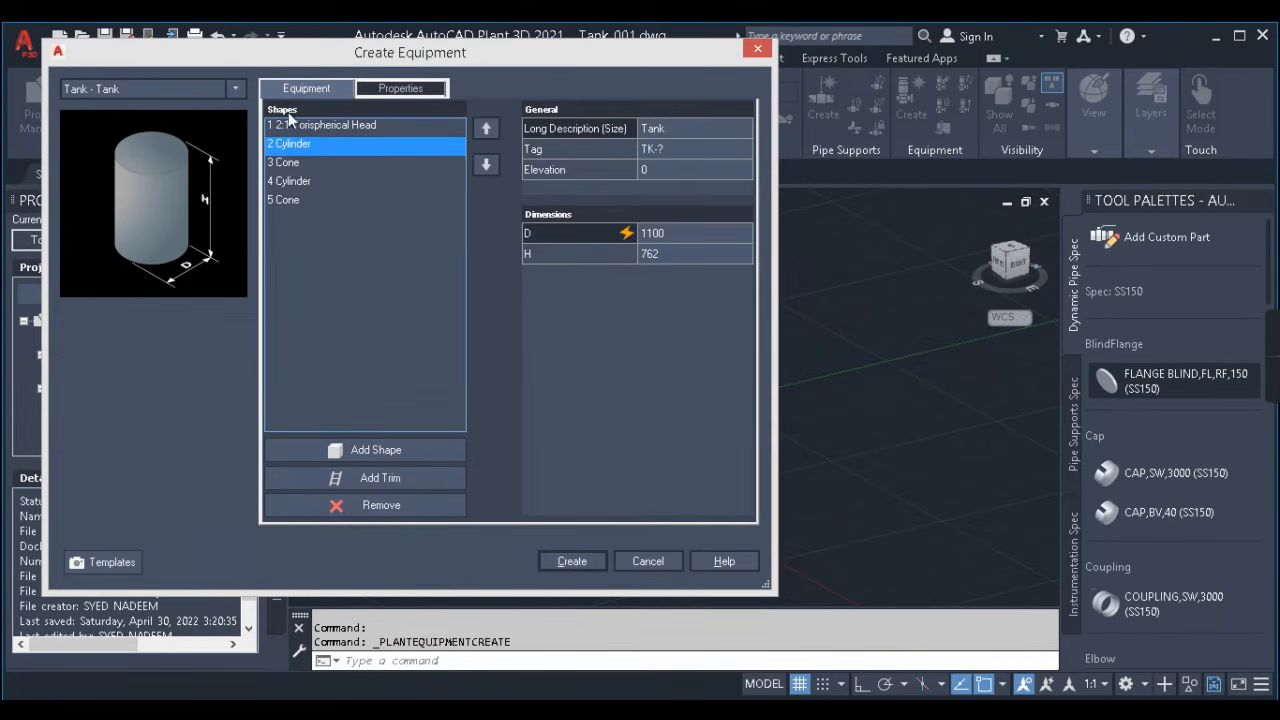
{"action": "left_click", "coordinate": [683, 232]}
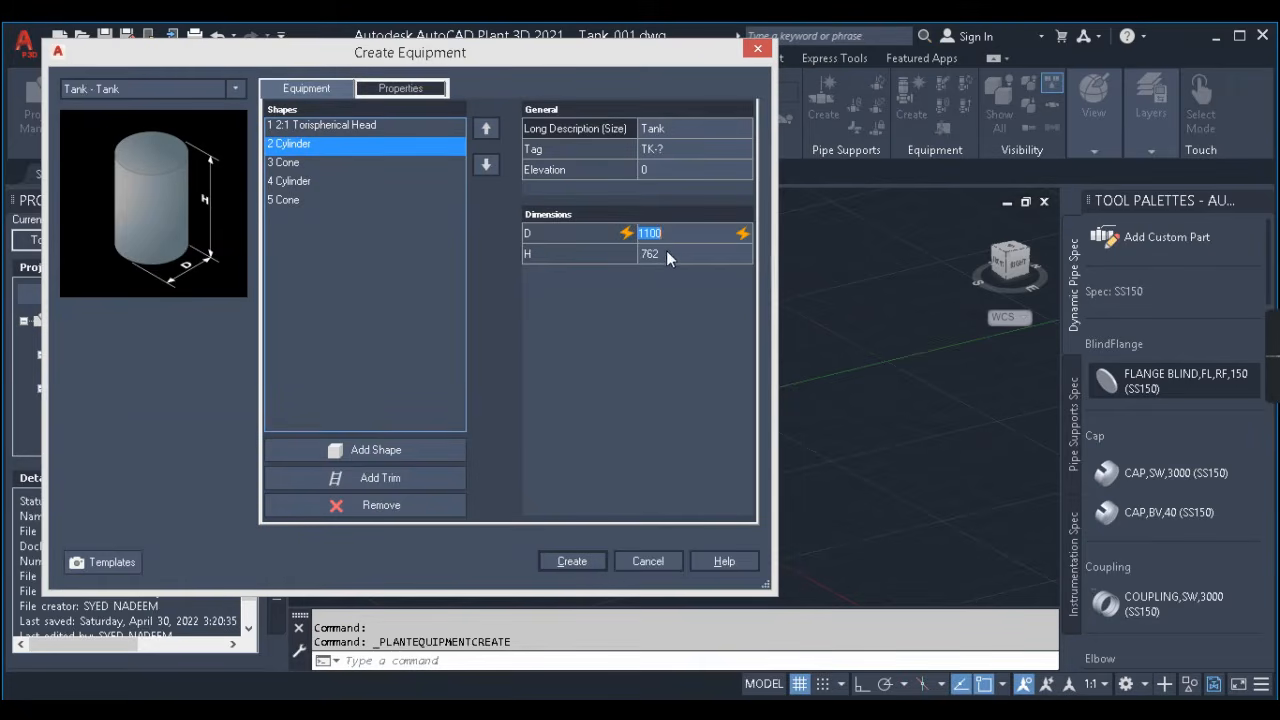
{"action": "left_click", "coordinate": [668, 254]}
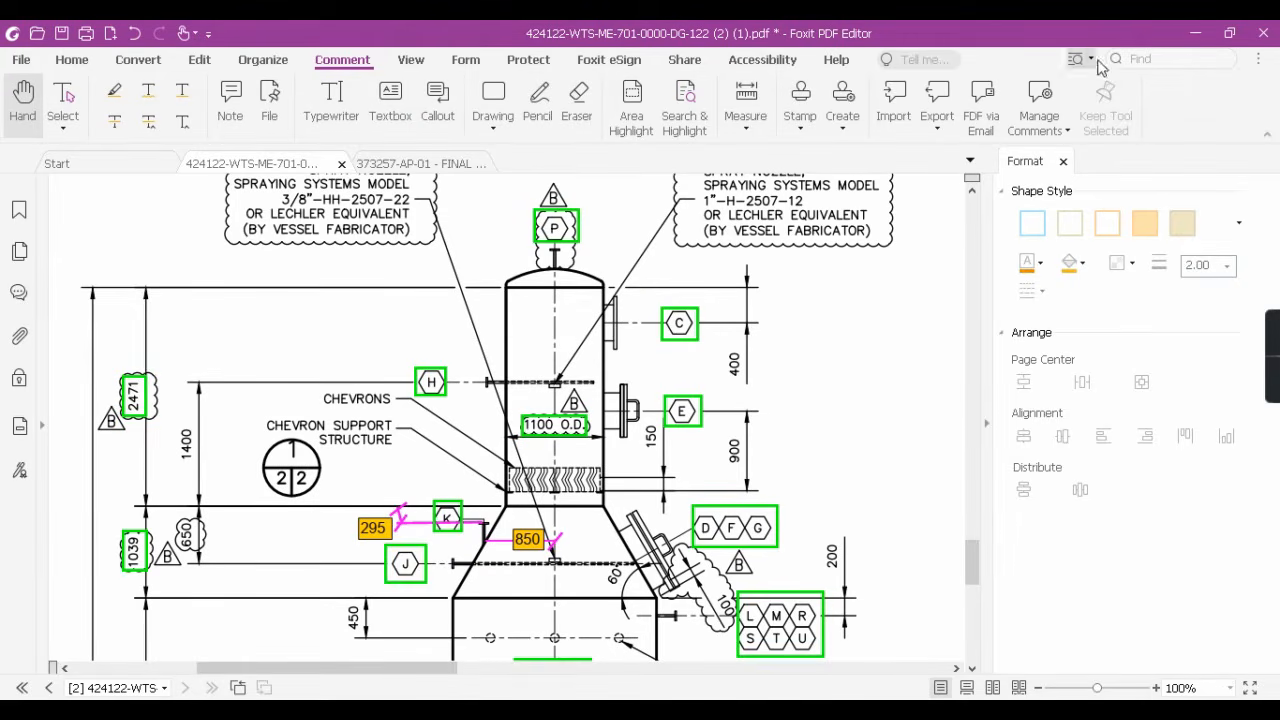
{"action": "left_click", "coordinate": [1229, 33]}
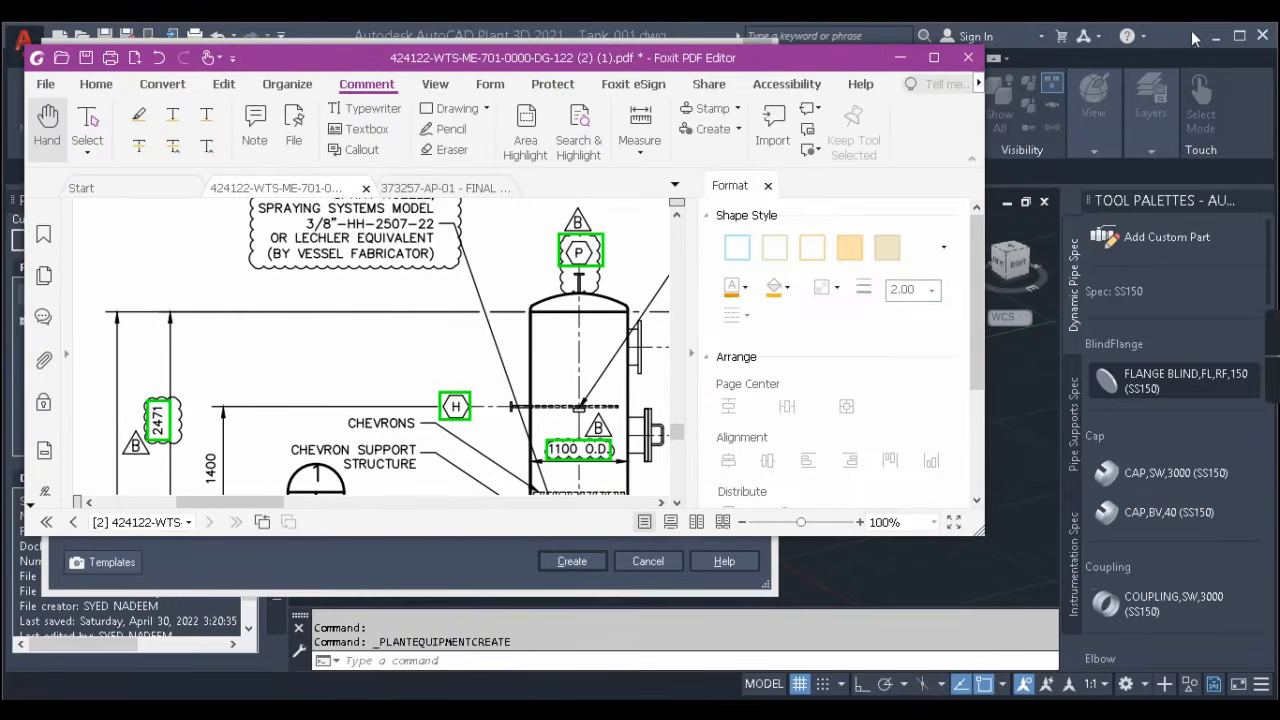
{"action": "left_click", "coordinate": [899, 57]}
{"action": "type", "text": "247"}
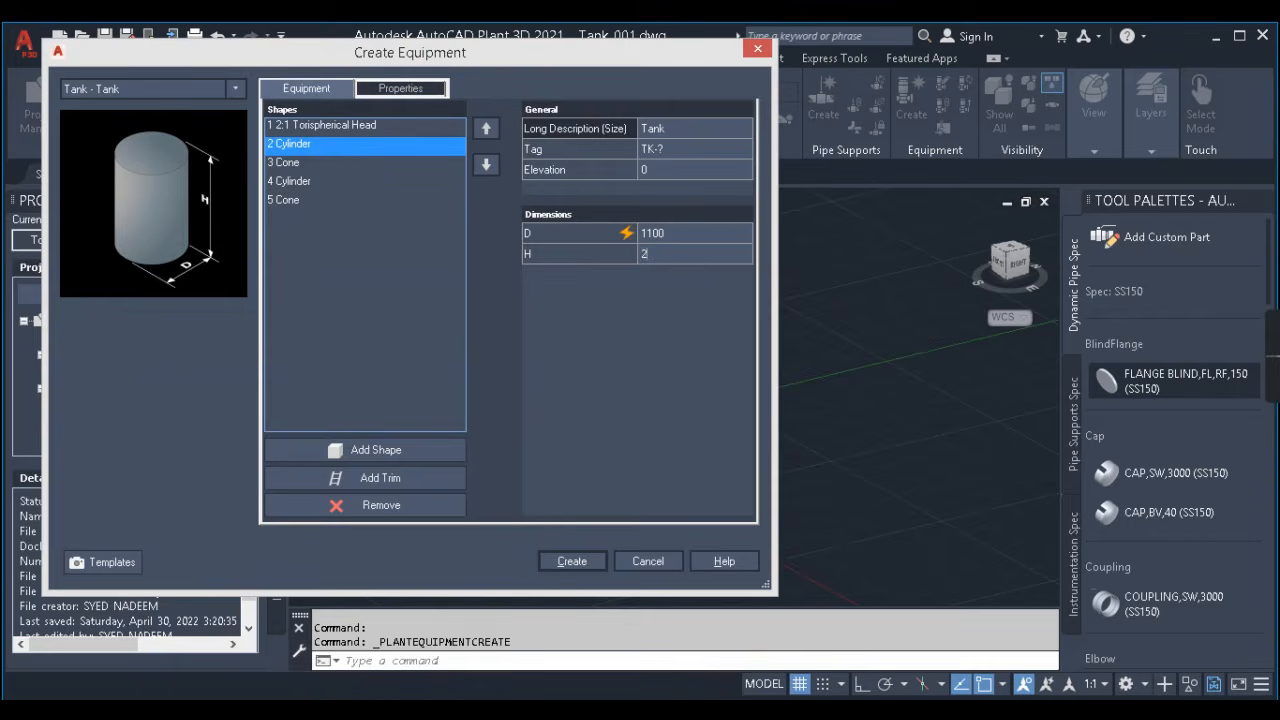
{"action": "left_click", "coordinate": [362, 227]}
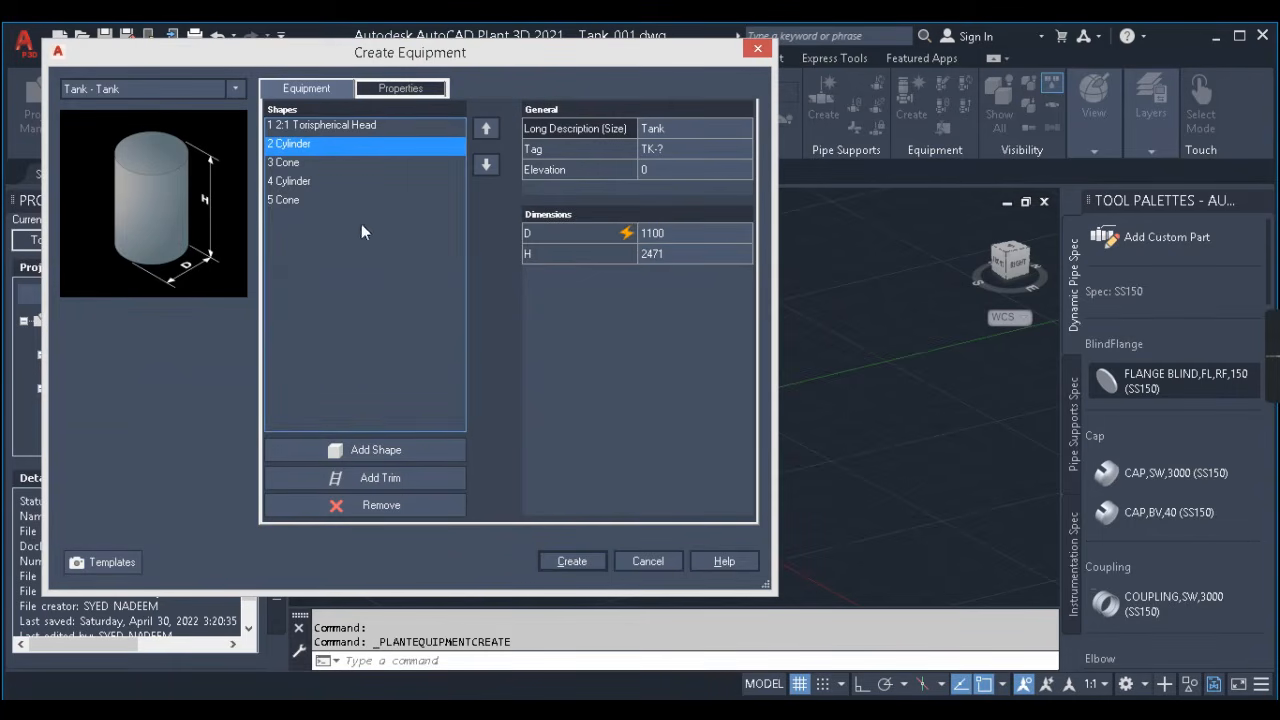
- Look up the lower shell's outside diameter in the vessel drawing and set the upper cone's bottom diameter D1 to 2300
{"action": "left_click", "coordinate": [321, 161]}
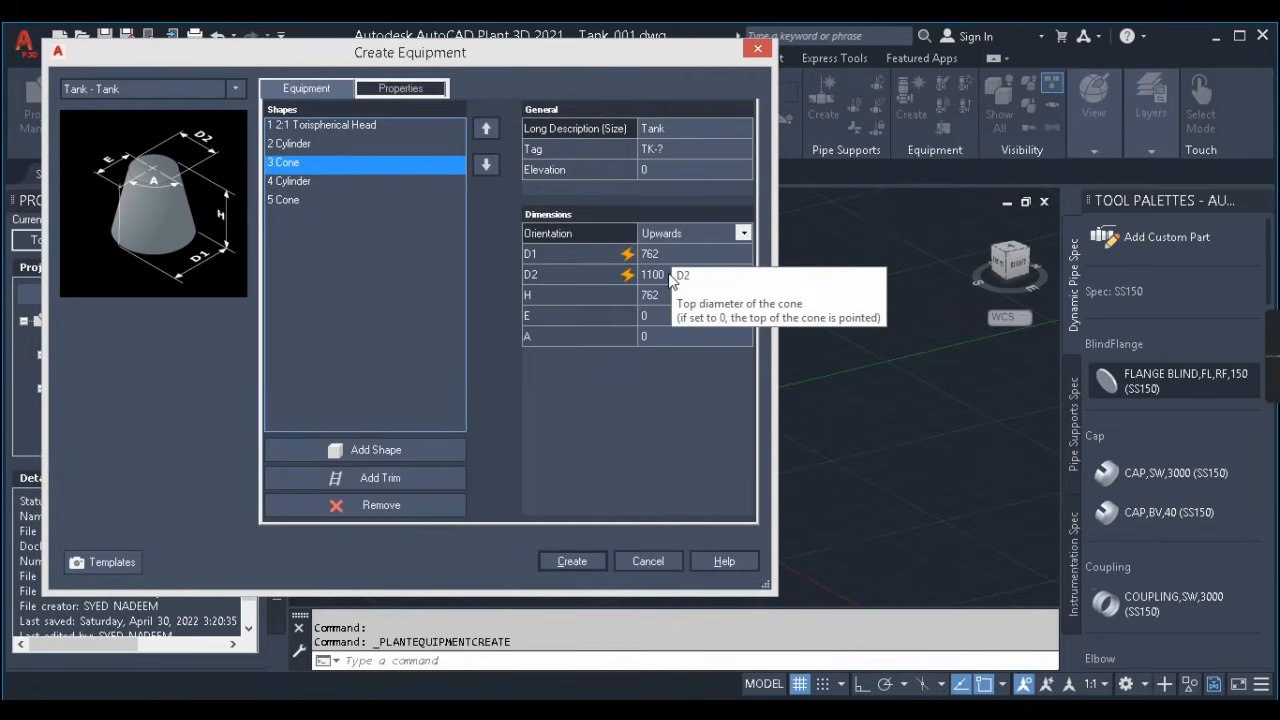
{"action": "left_click", "coordinate": [669, 275]}
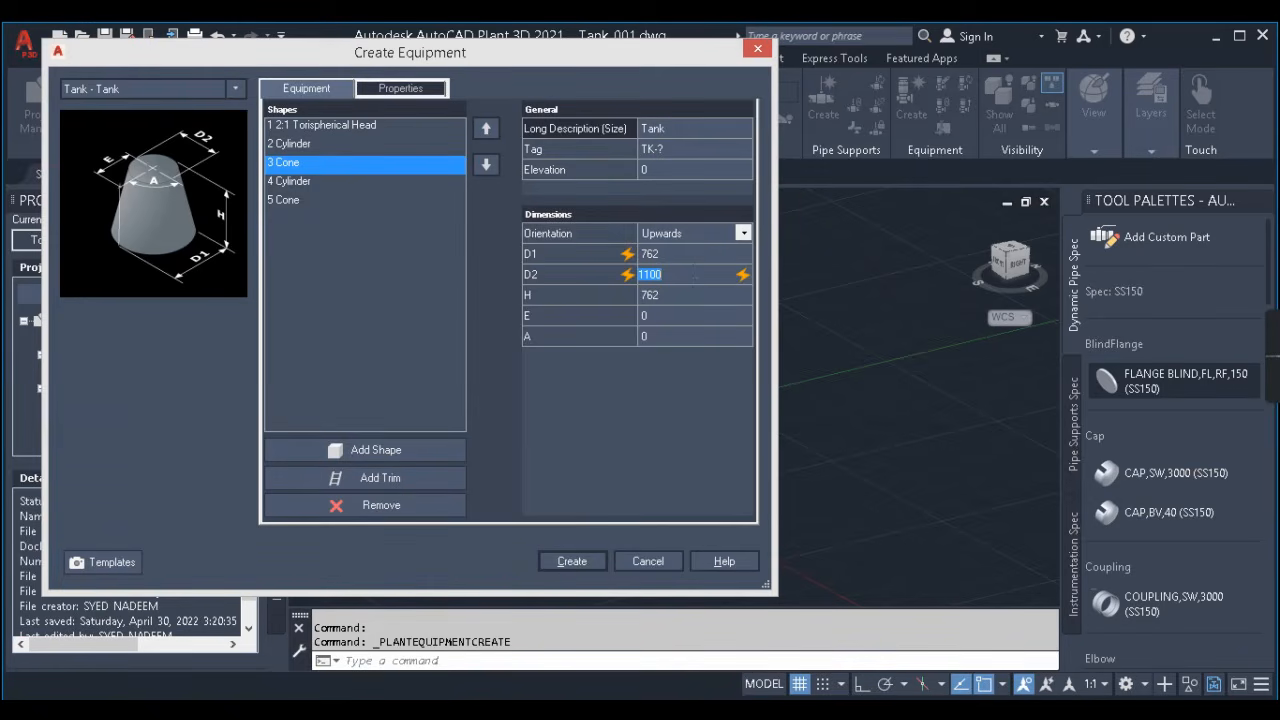
{"action": "key", "text": "alt+Tab"}
{"action": "scroll", "coordinate": [604, 363], "scroll_direction": "down", "scroll_amount": 8}
{"action": "scroll", "coordinate": [604, 345], "scroll_direction": "up", "scroll_amount": 5}
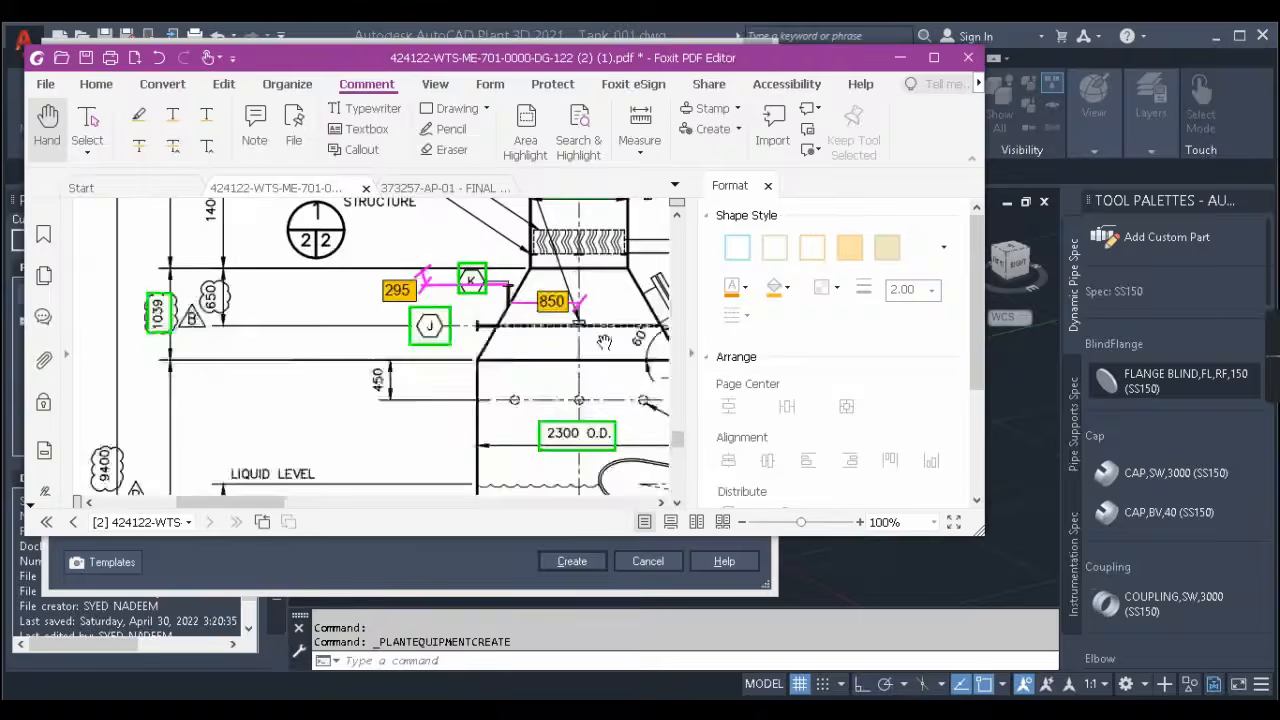
{"action": "scroll", "coordinate": [604, 343], "scroll_direction": "down", "scroll_amount": 3, "text": "ctrl"}
{"action": "scroll", "coordinate": [500, 365], "scroll_direction": "up", "scroll_amount": 2, "text": "ctrl"}
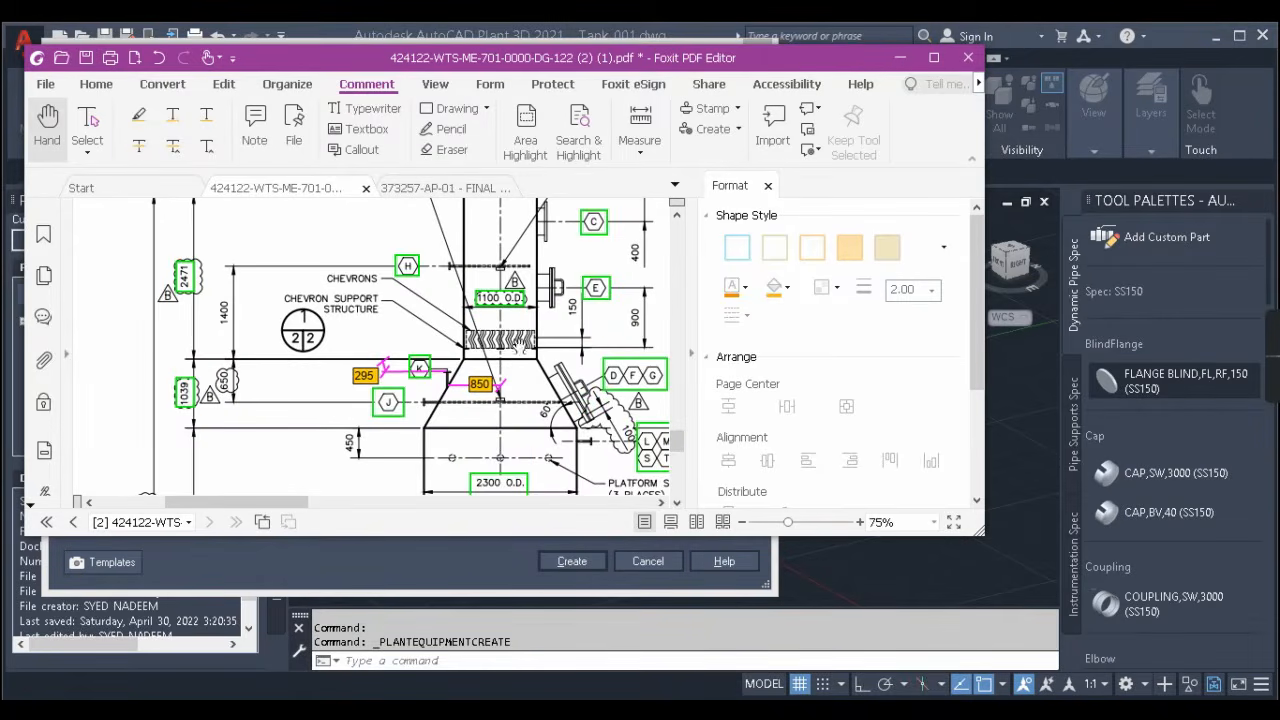
{"action": "scroll", "coordinate": [470, 366], "scroll_direction": "down", "scroll_amount": 6}
{"action": "scroll", "coordinate": [488, 360], "scroll_direction": "up", "scroll_amount": 3}
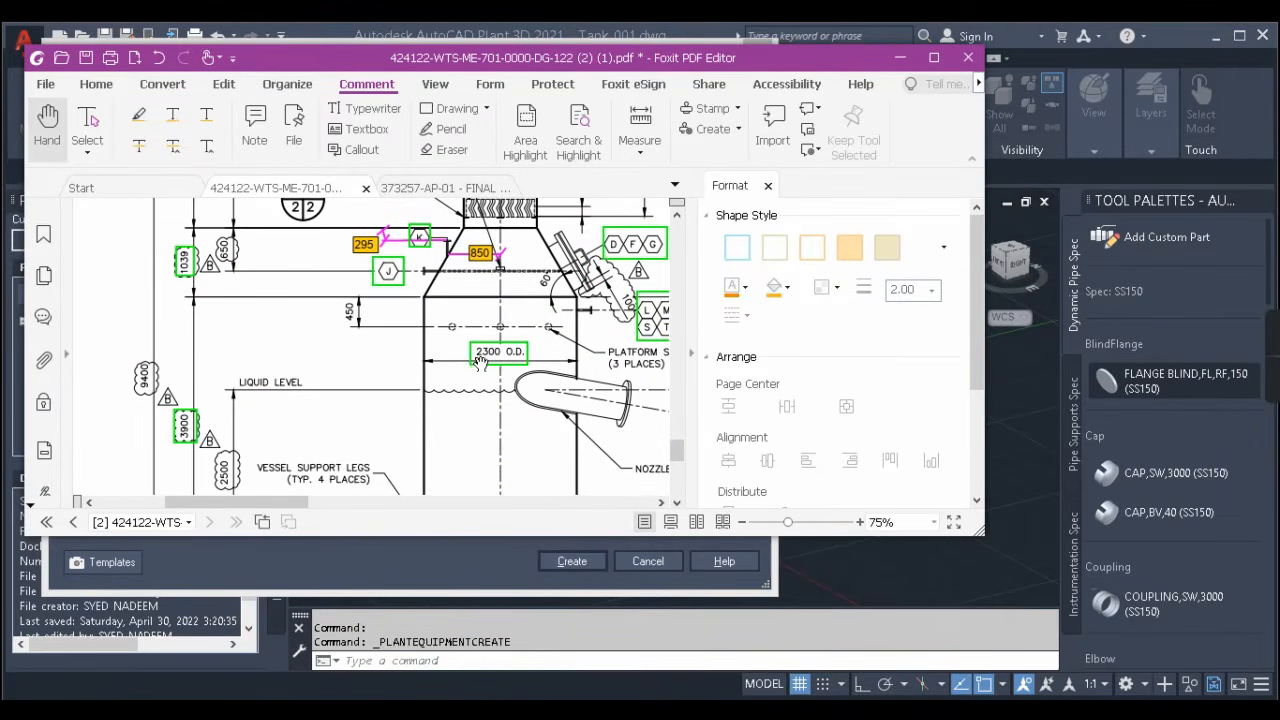
{"action": "left_click", "coordinate": [934, 59]}
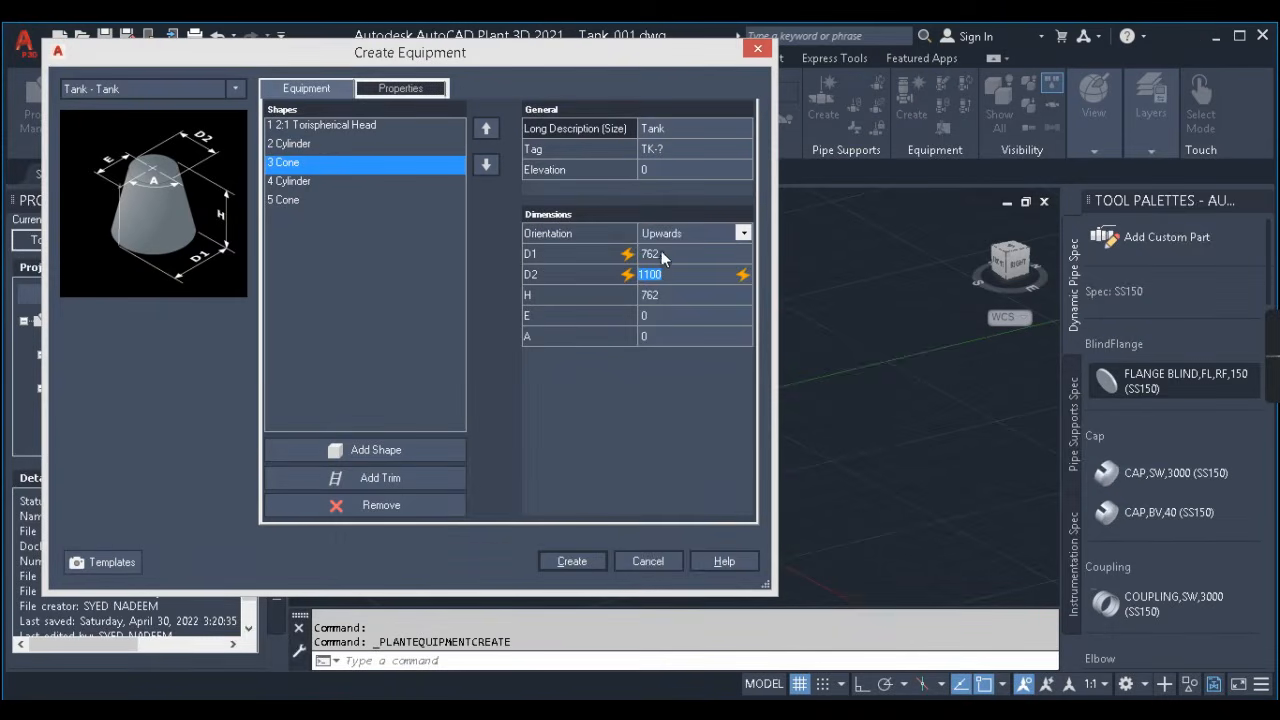
{"action": "left_click", "coordinate": [660, 254]}
{"action": "type", "text": "2"}
- Check the upper cone's height in the vessel drawing and set its H to 1039
{"action": "left_click", "coordinate": [850, 690]}
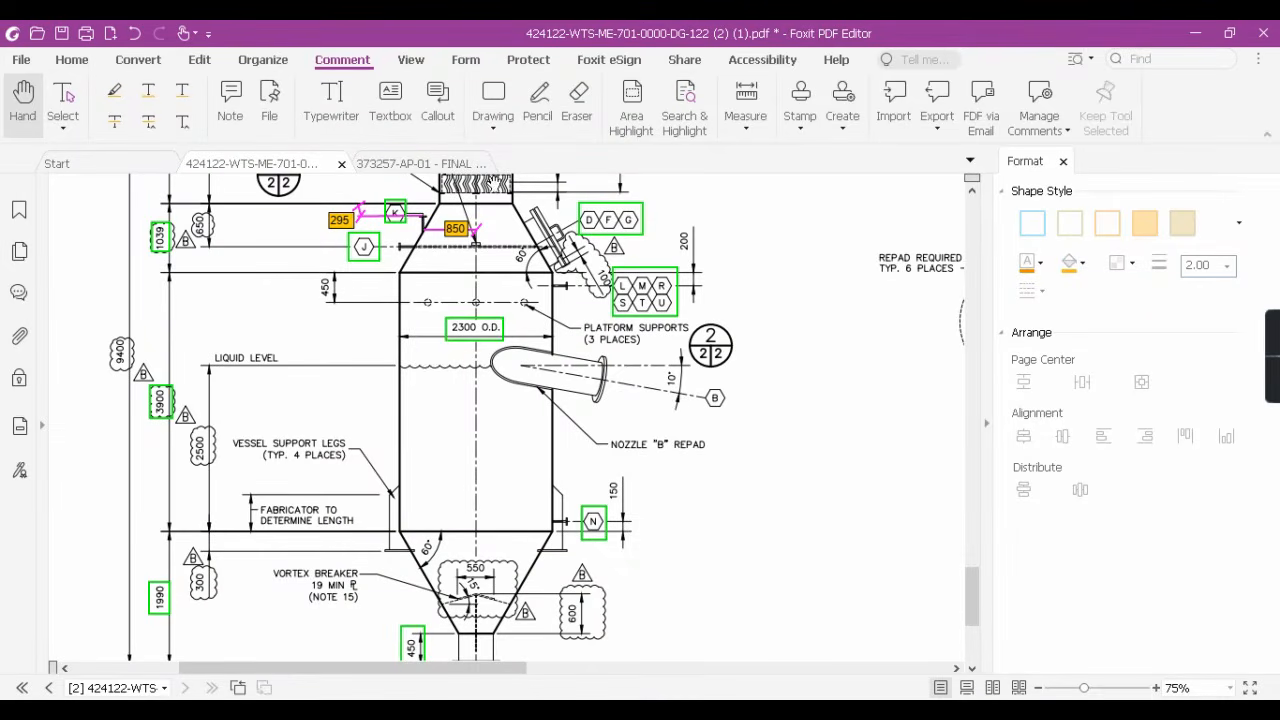
{"action": "left_click", "coordinate": [1195, 33]}
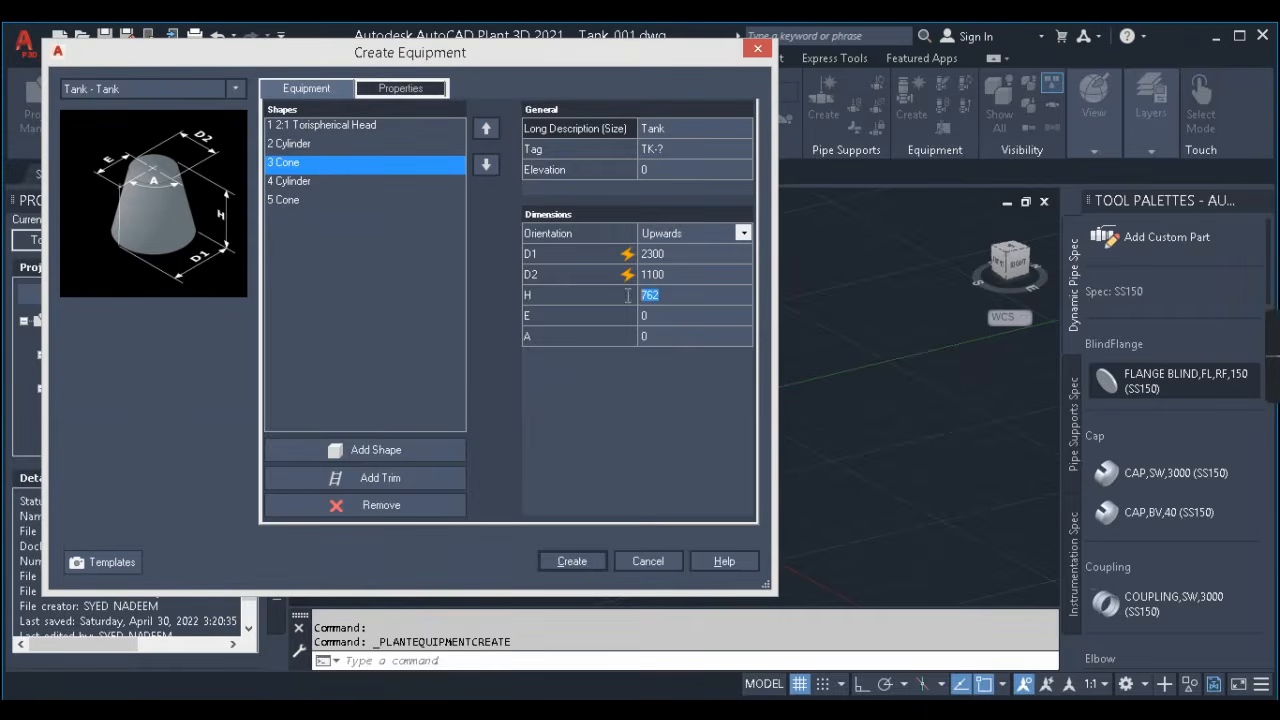
{"action": "type", "text": "1039"}
{"action": "left_click", "coordinate": [658, 315]}
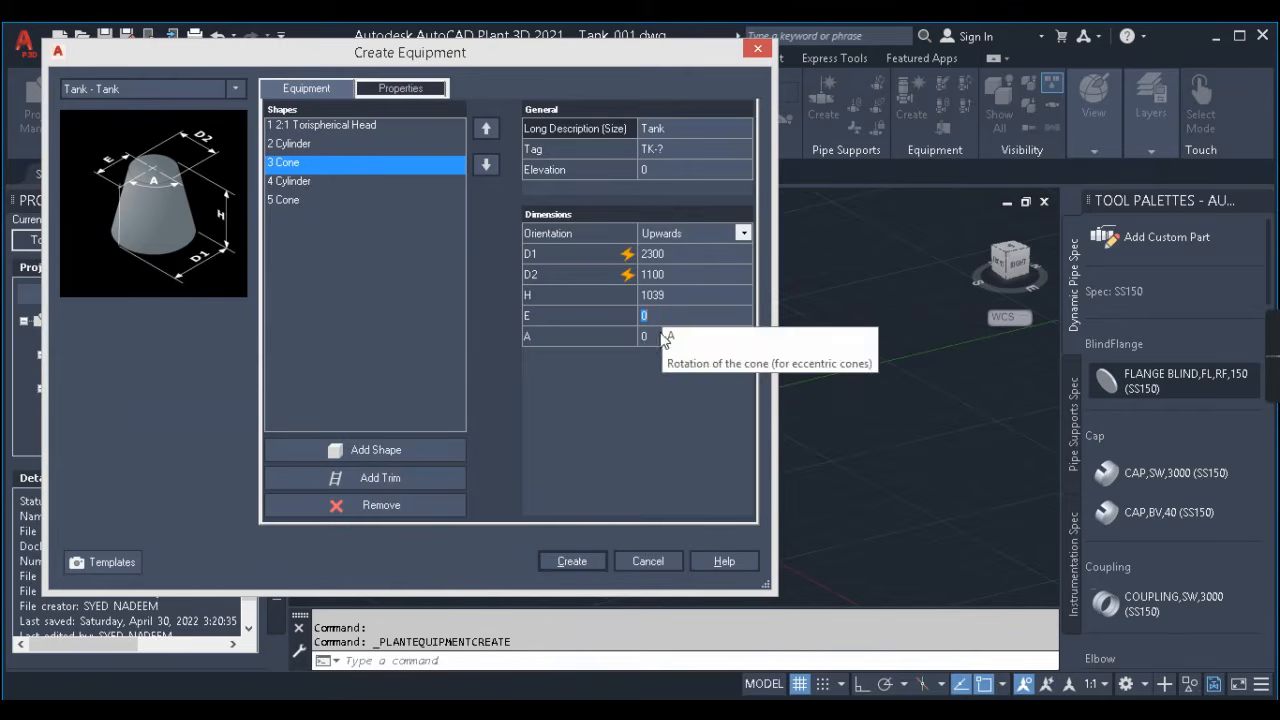
{"action": "left_click", "coordinate": [650, 337]}
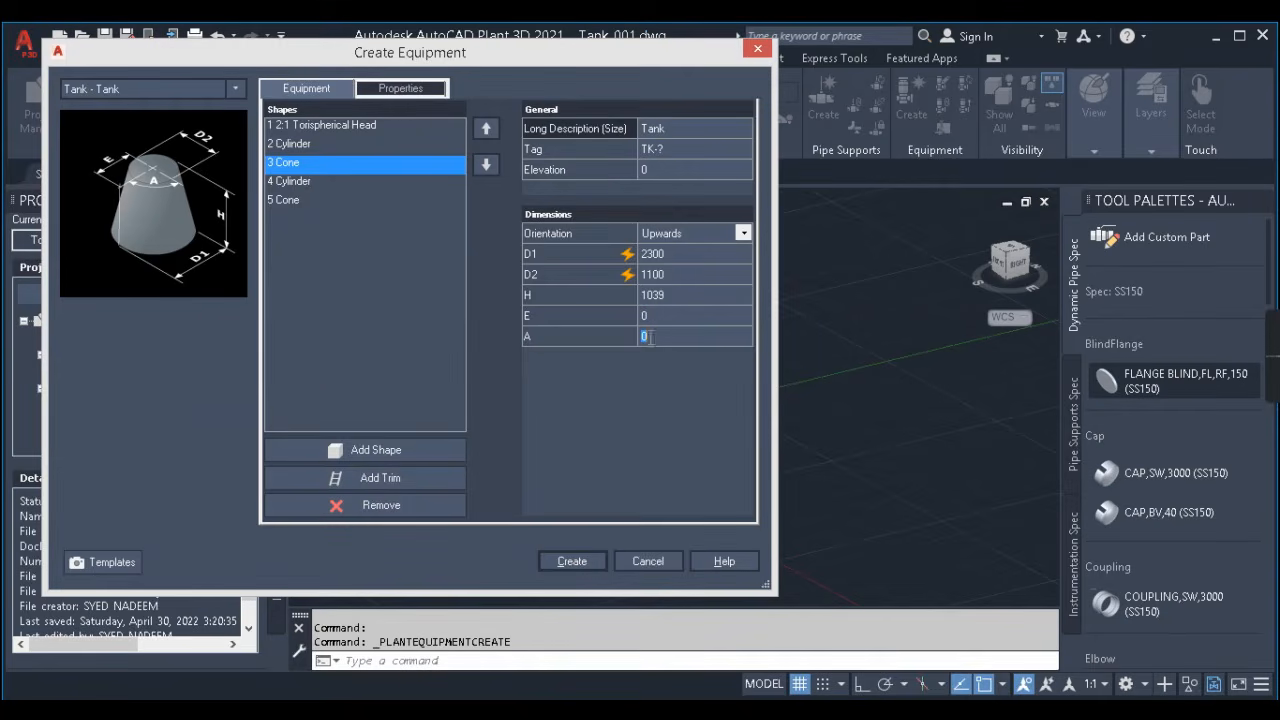
- Set the height H of the second cylinder, below the upper cone, to 3900
{"action": "left_click", "coordinate": [304, 181]}
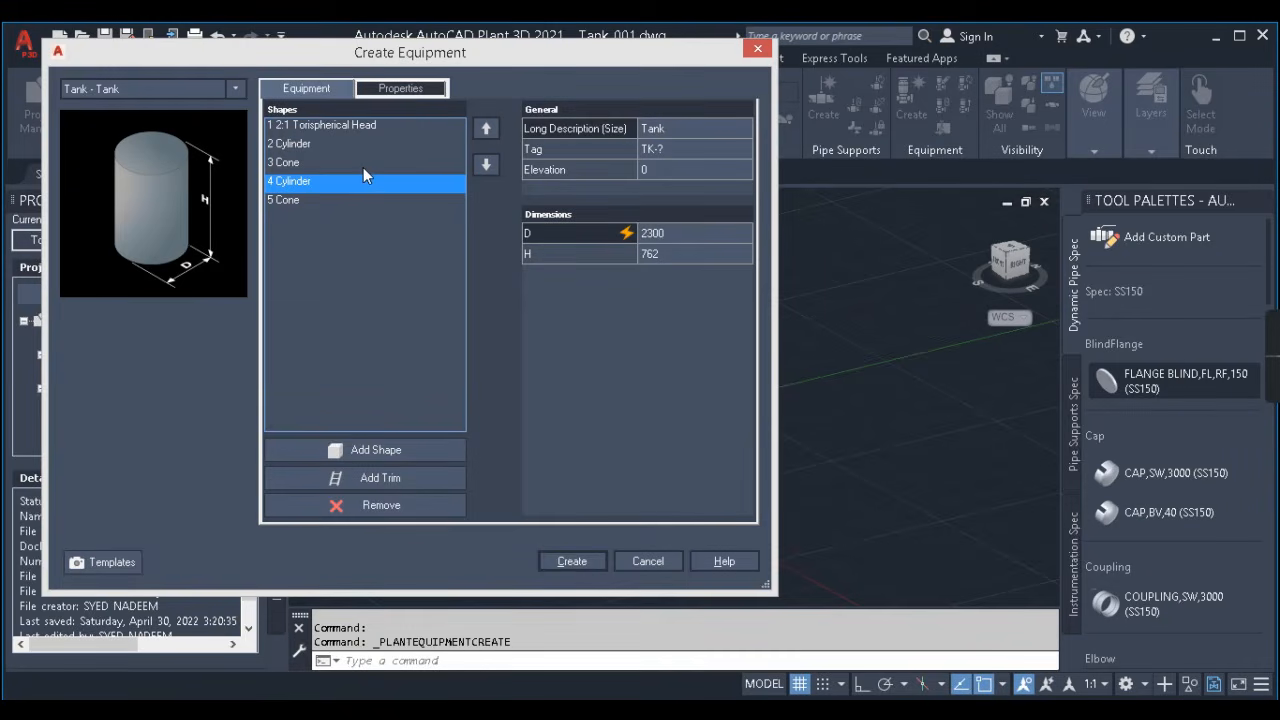
{"action": "left_click", "coordinate": [667, 254]}
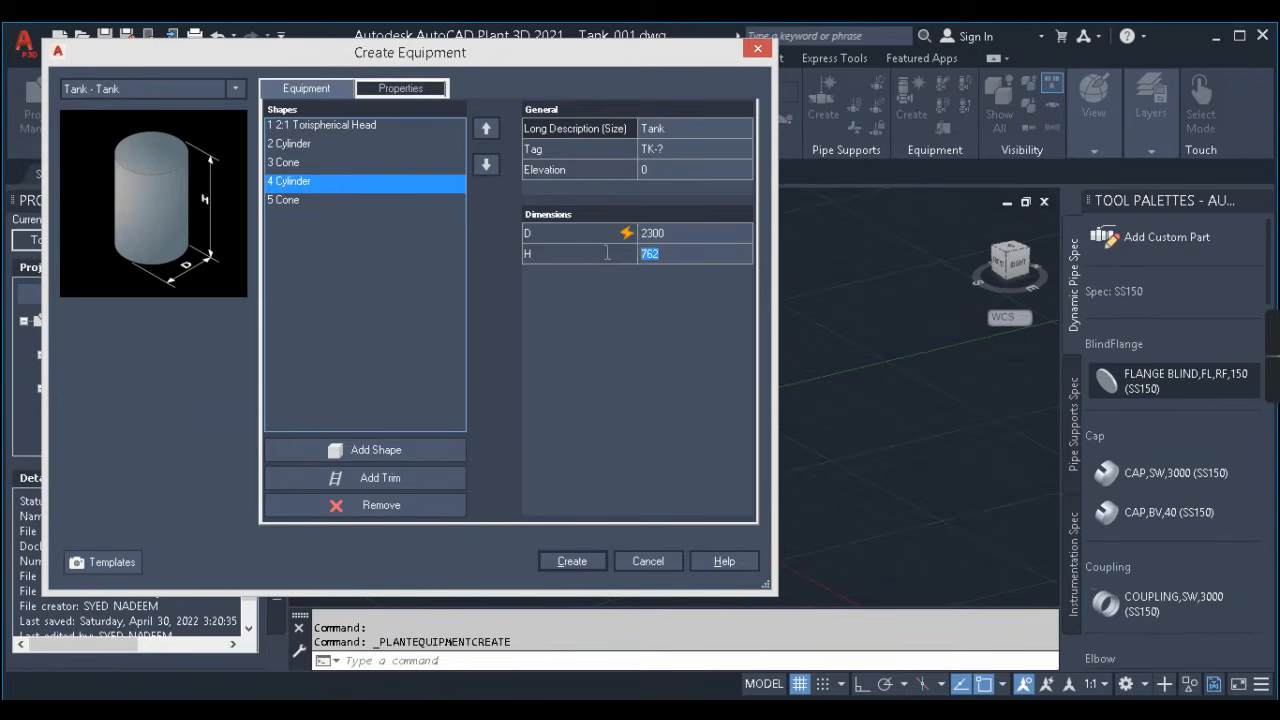
{"action": "type", "text": "39"}
- Examine the bottom cone and outlet nozzle A in the vessel drawing's elevation and look up nozzle A's size in the nozzle schedule
{"action": "left_click", "coordinate": [411, 203]}
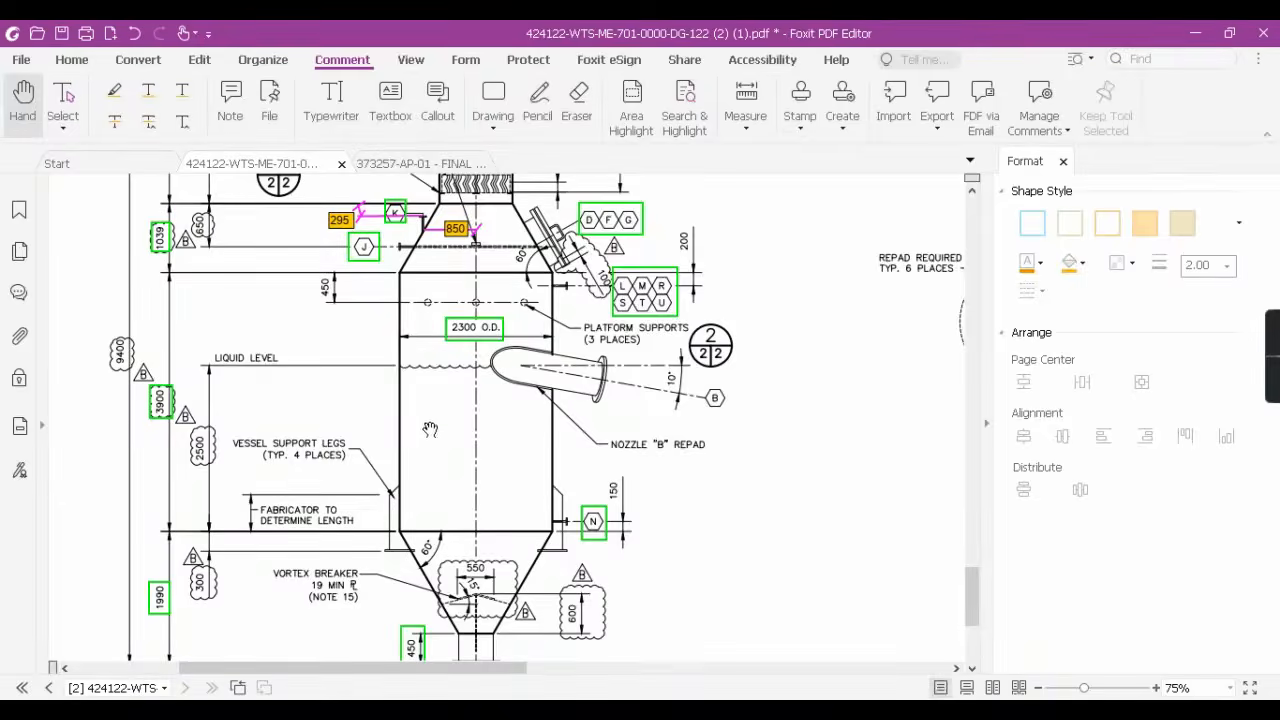
{"action": "scroll", "coordinate": [430, 430], "scroll_direction": "down", "scroll_amount": 3}
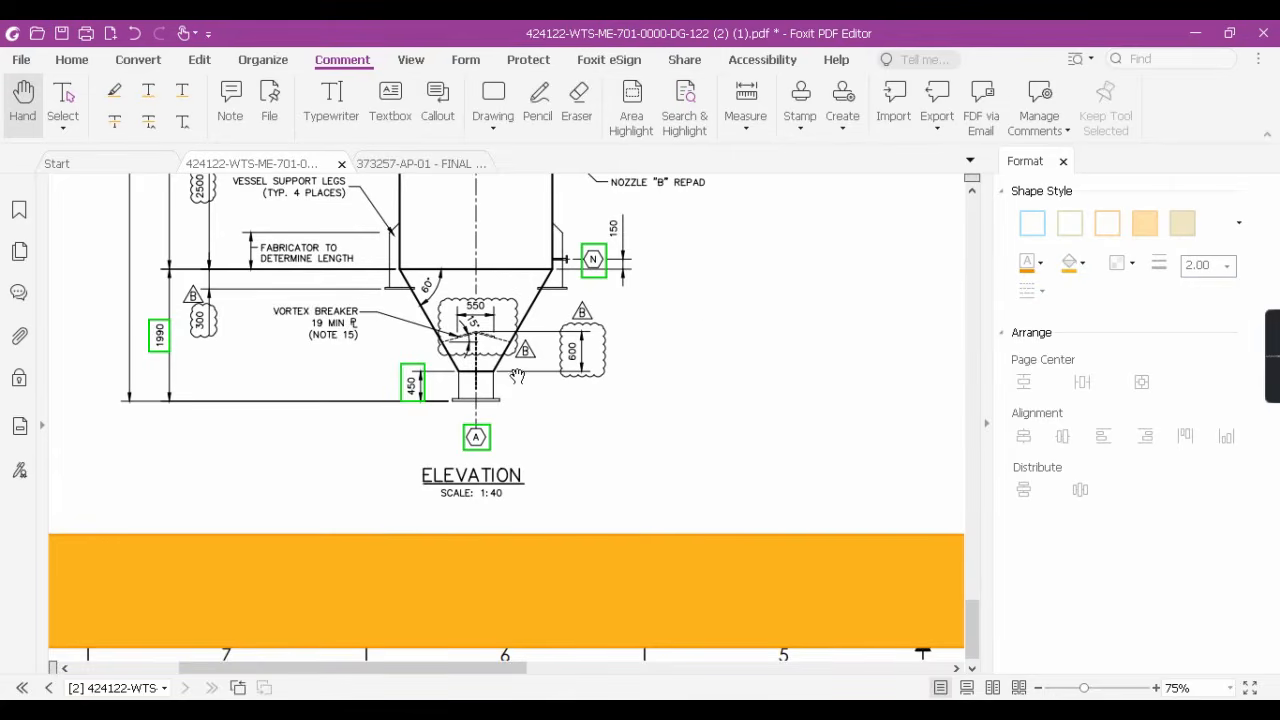
{"action": "scroll", "coordinate": [515, 376], "scroll_direction": "up", "scroll_amount": 4}
{"action": "scroll", "coordinate": [510, 345], "scroll_direction": "down", "scroll_amount": 3}
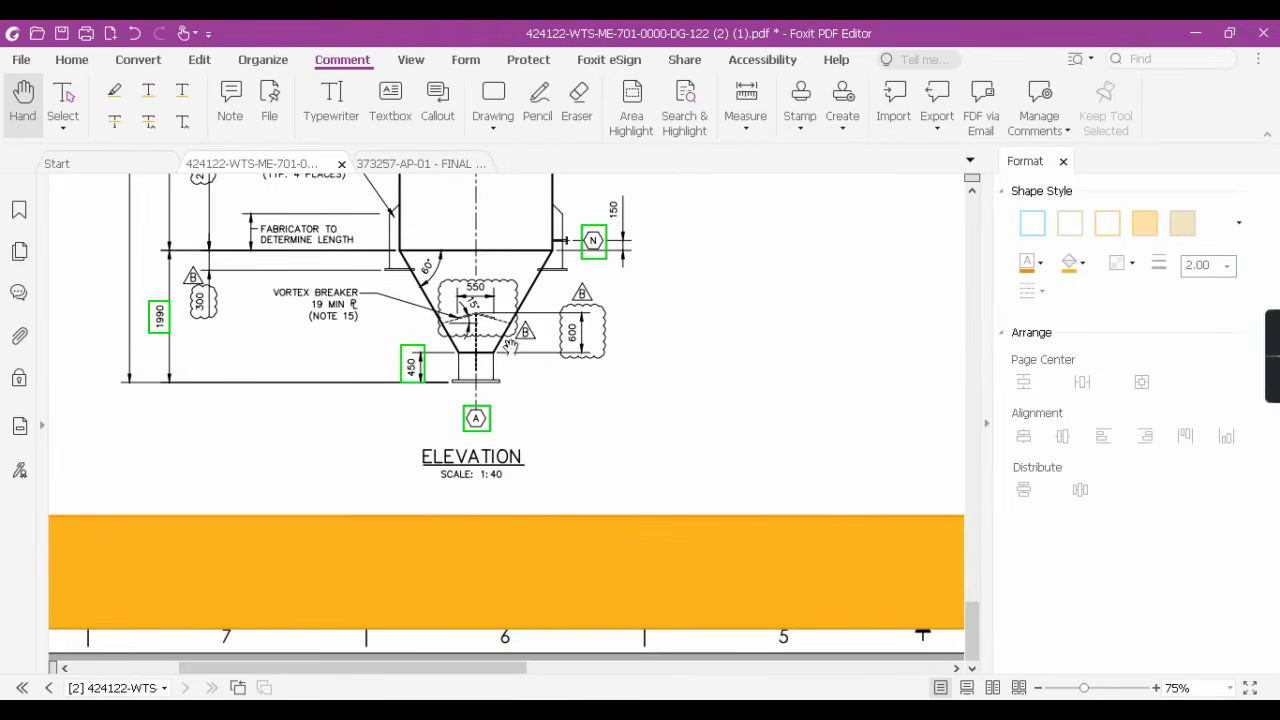
{"action": "scroll", "coordinate": [488, 370], "scroll_direction": "up", "scroll_amount": 2, "text": "ctrl"}
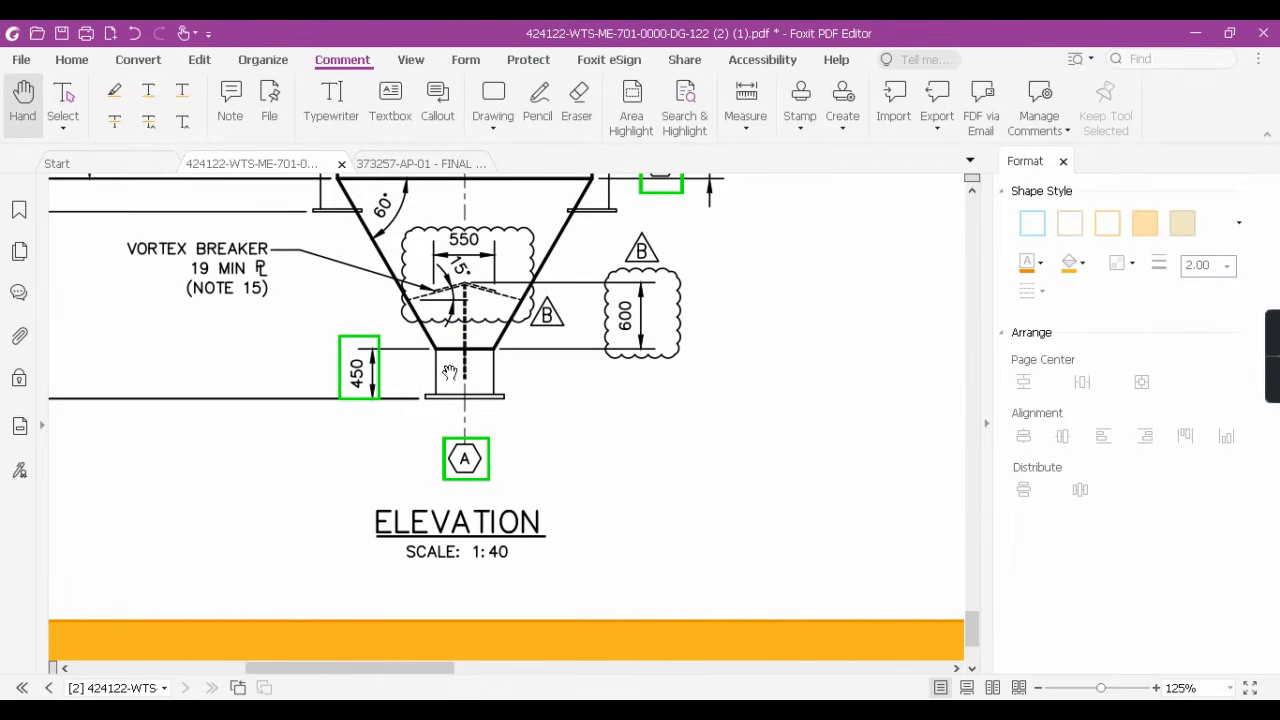
{"action": "scroll", "coordinate": [499, 452], "scroll_direction": "down", "scroll_amount": 2, "text": "ctrl"}
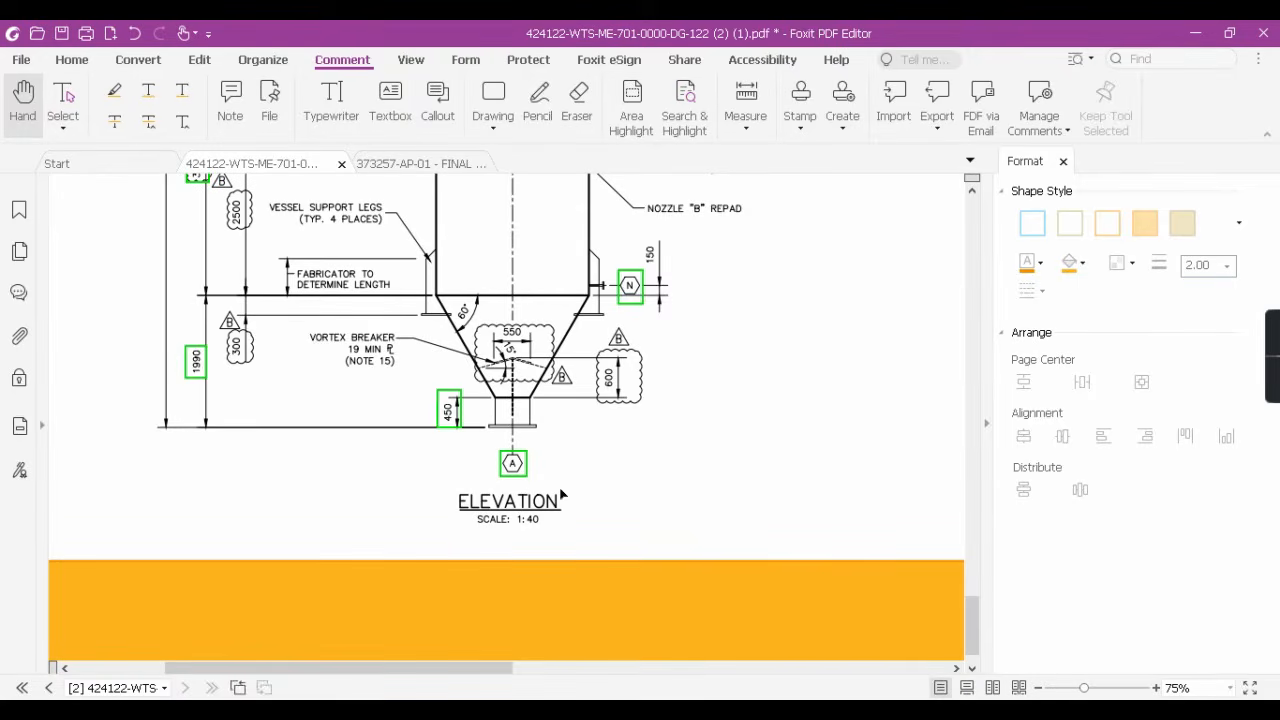
{"action": "scroll", "coordinate": [549, 509], "scroll_direction": "down", "scroll_amount": 2, "text": "ctrl"}
{"action": "scroll", "coordinate": [549, 510], "scroll_direction": "up", "scroll_amount": 8}
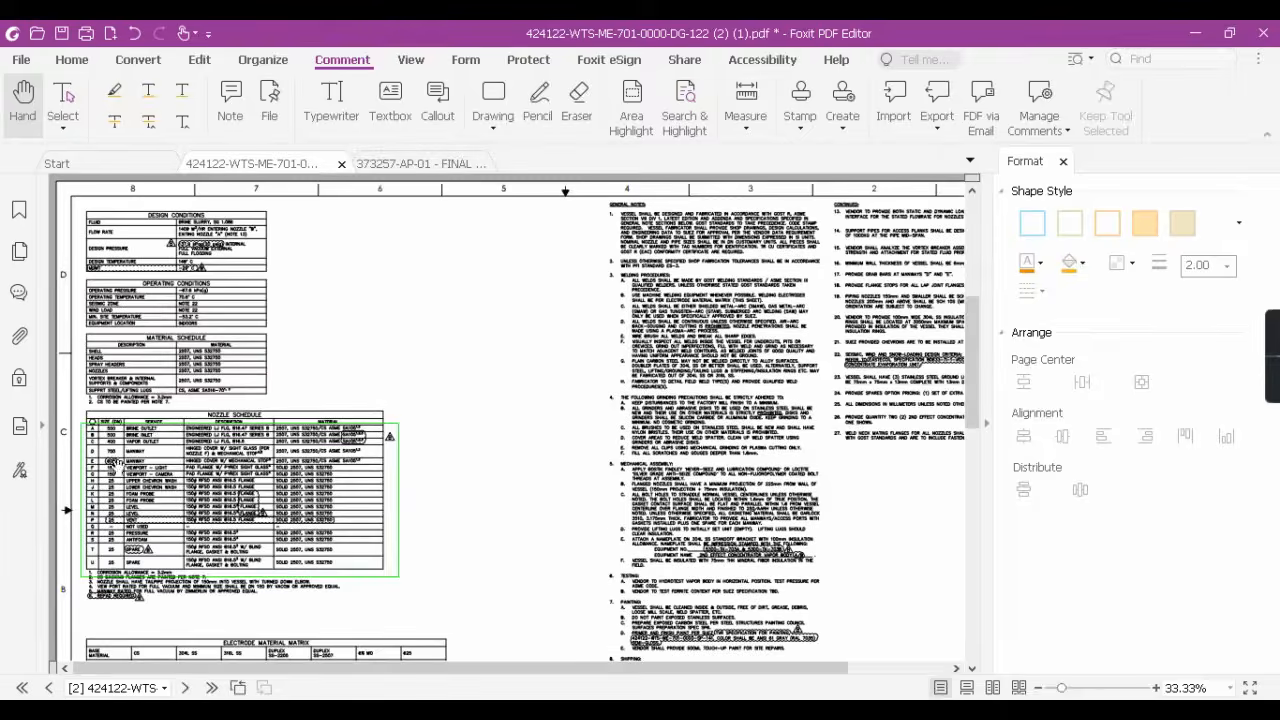
{"action": "scroll", "coordinate": [118, 463], "scroll_direction": "up", "scroll_amount": 3, "text": "ctrl"}
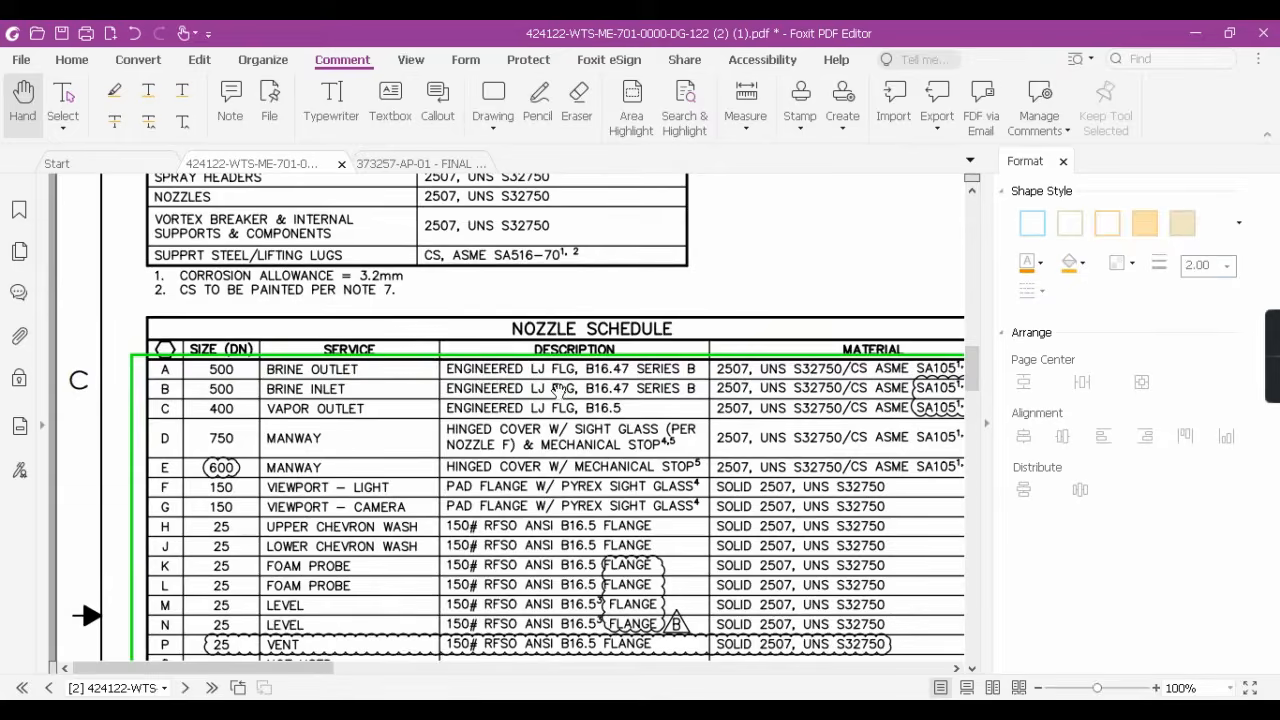
{"action": "scroll", "coordinate": [440, 378], "scroll_direction": "down", "scroll_amount": 1, "text": "ctrl"}
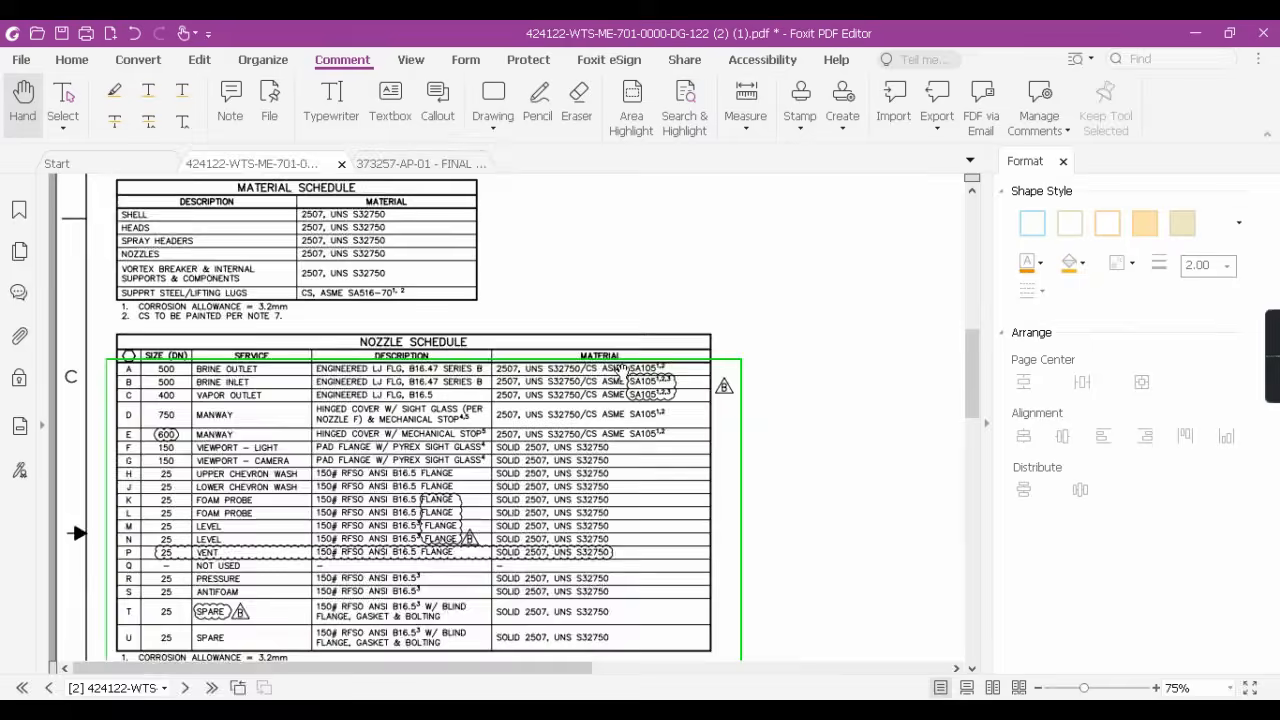
{"action": "scroll", "coordinate": [618, 367], "scroll_direction": "down", "scroll_amount": 2, "text": "ctrl"}
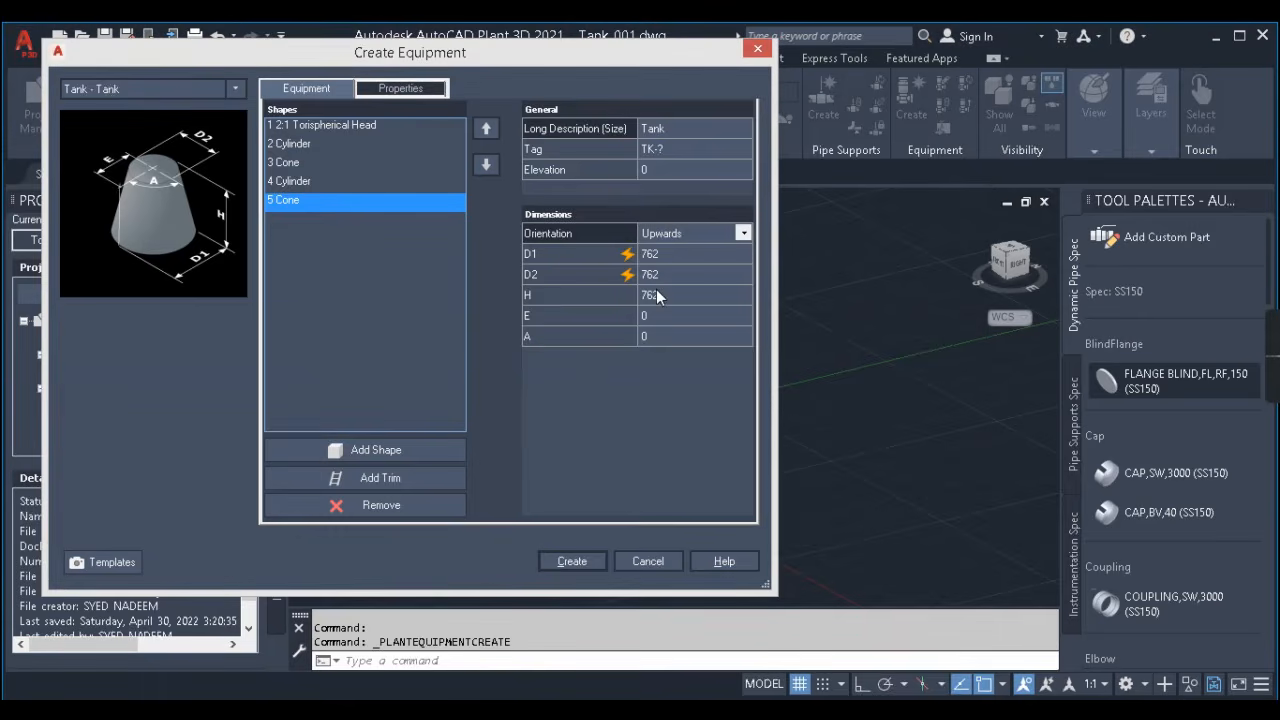
- Set the bottom cone's diameter D2 to 2300 and its diameter D1 to 500
{"action": "left_click", "coordinate": [310, 186]}
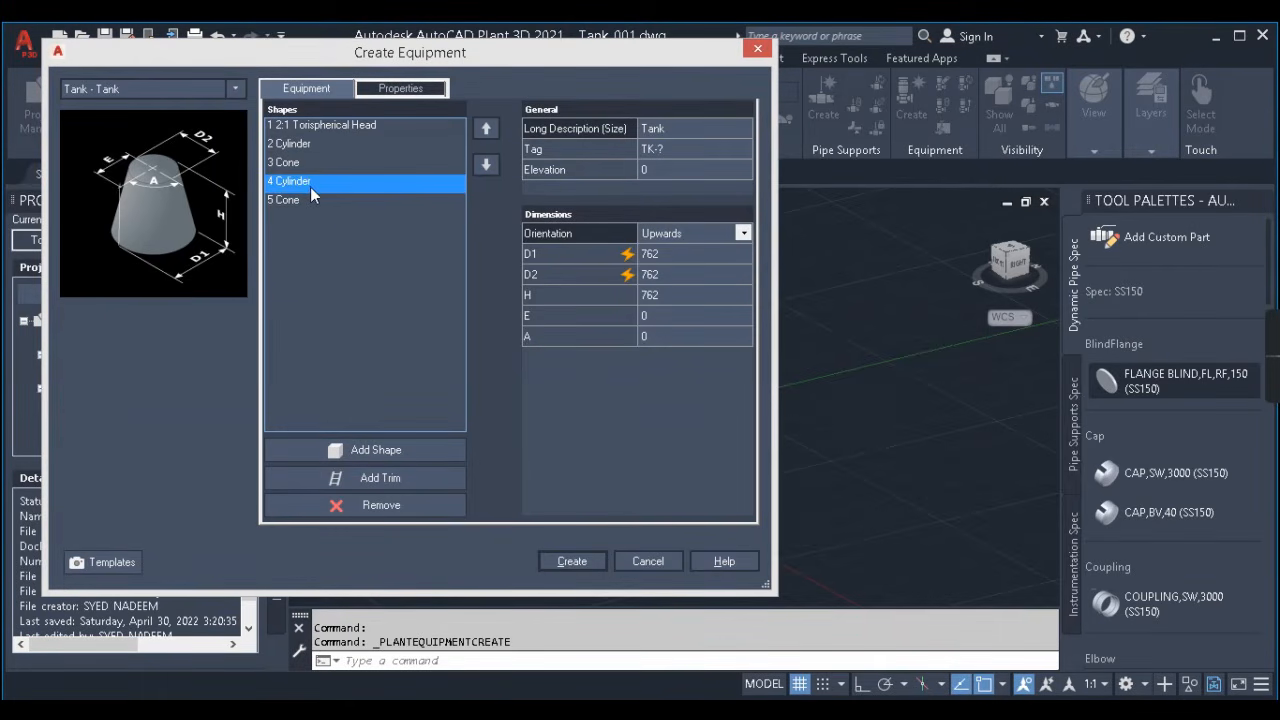
{"action": "left_click", "coordinate": [286, 200]}
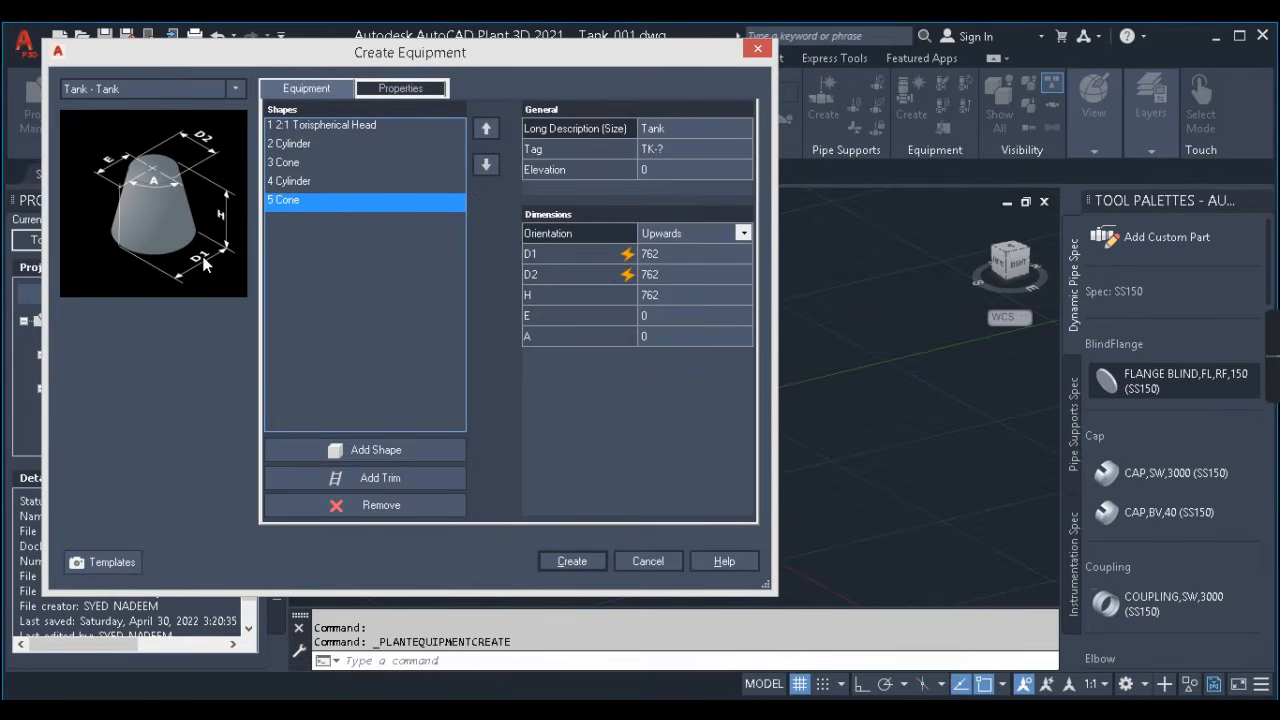
{"action": "left_click", "coordinate": [680, 273]}
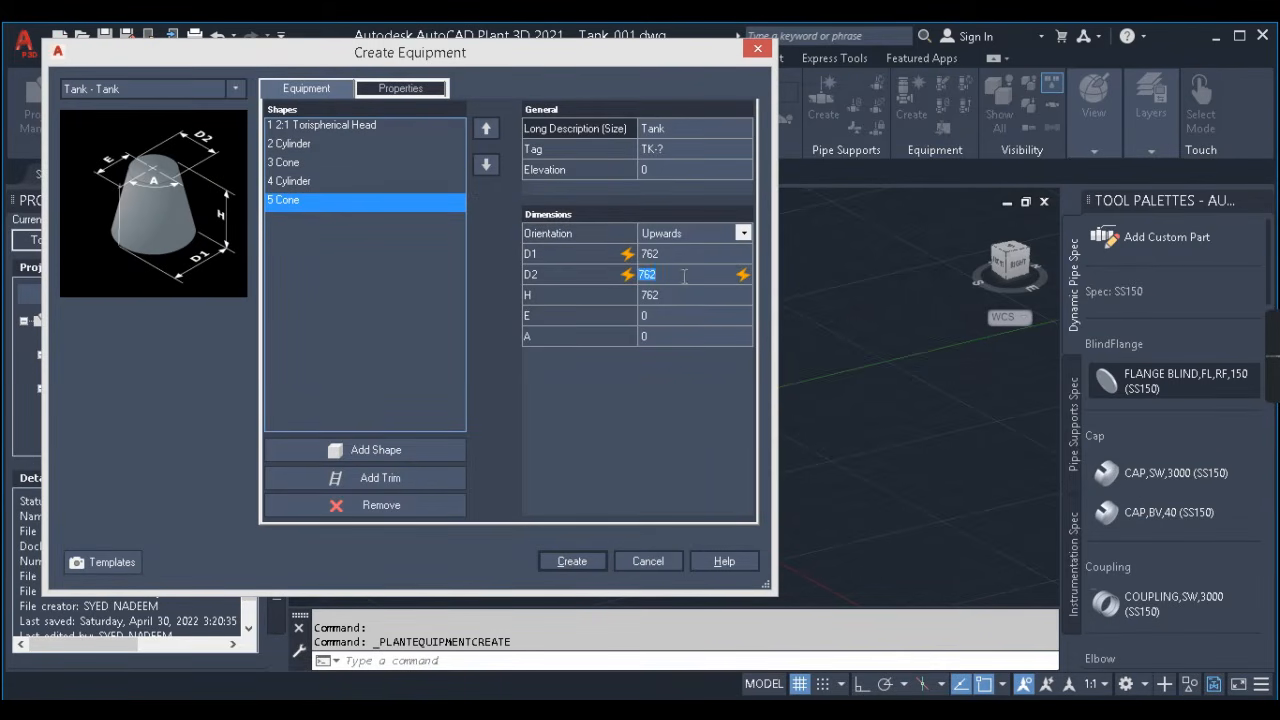
{"action": "type", "text": "230"}
{"action": "left_click", "coordinate": [702, 255]}
{"action": "type", "text": "5"}
- Check the bottom cone's height in the vessel drawing's elevation and set the cone's H to 1540
{"action": "left_click", "coordinate": [697, 299]}
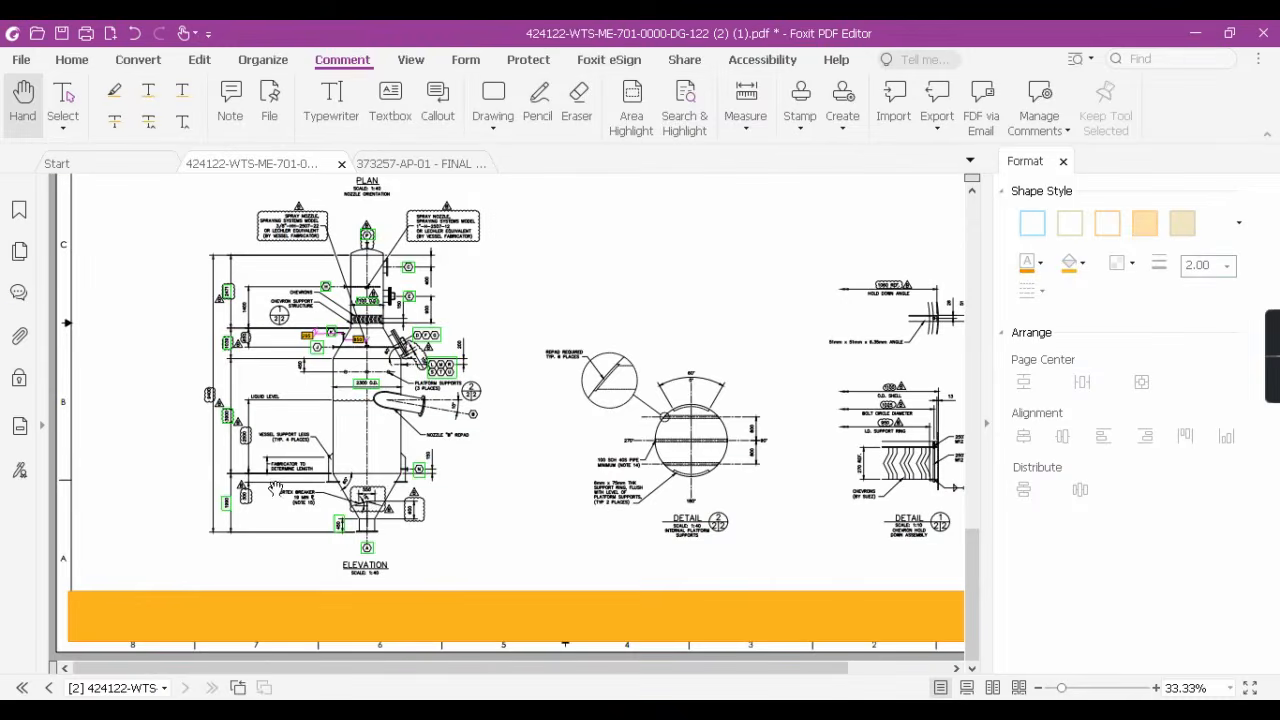
{"action": "scroll", "coordinate": [262, 490], "scroll_direction": "up", "scroll_amount": 3, "text": "ctrl"}
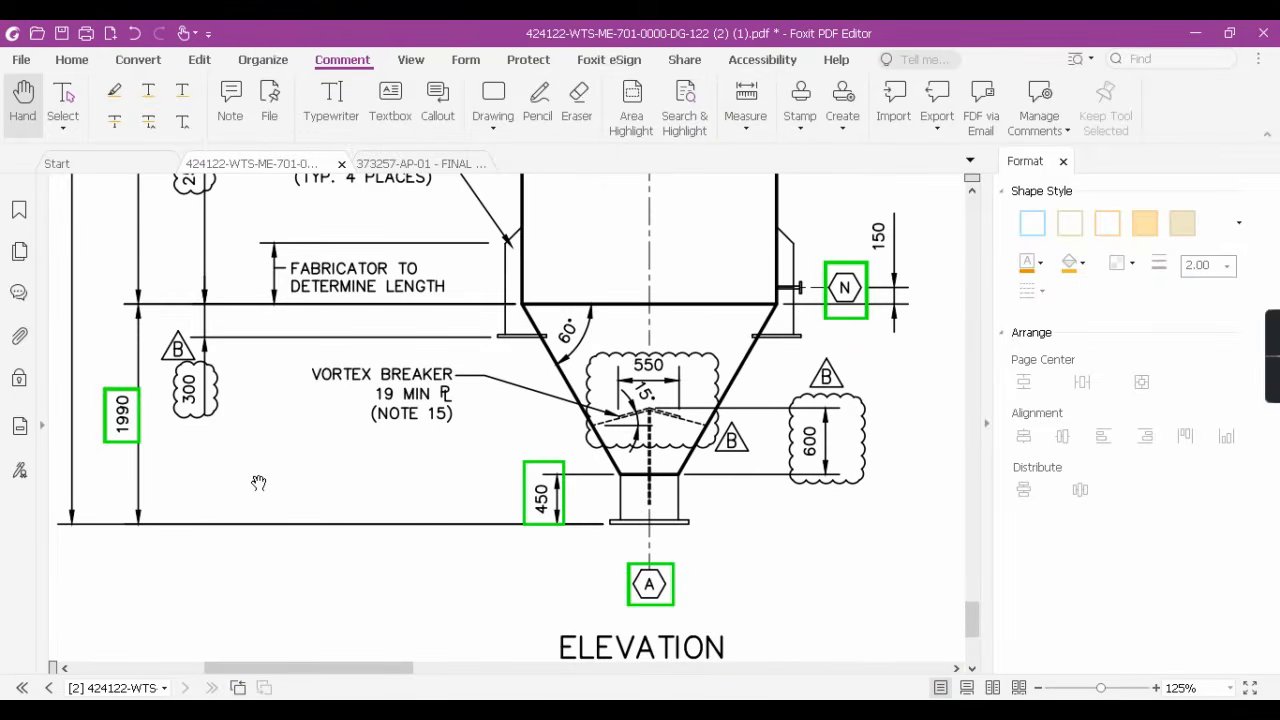
{"action": "left_click_drag", "start_coordinate": [258, 483], "coordinate": [311, 473]}
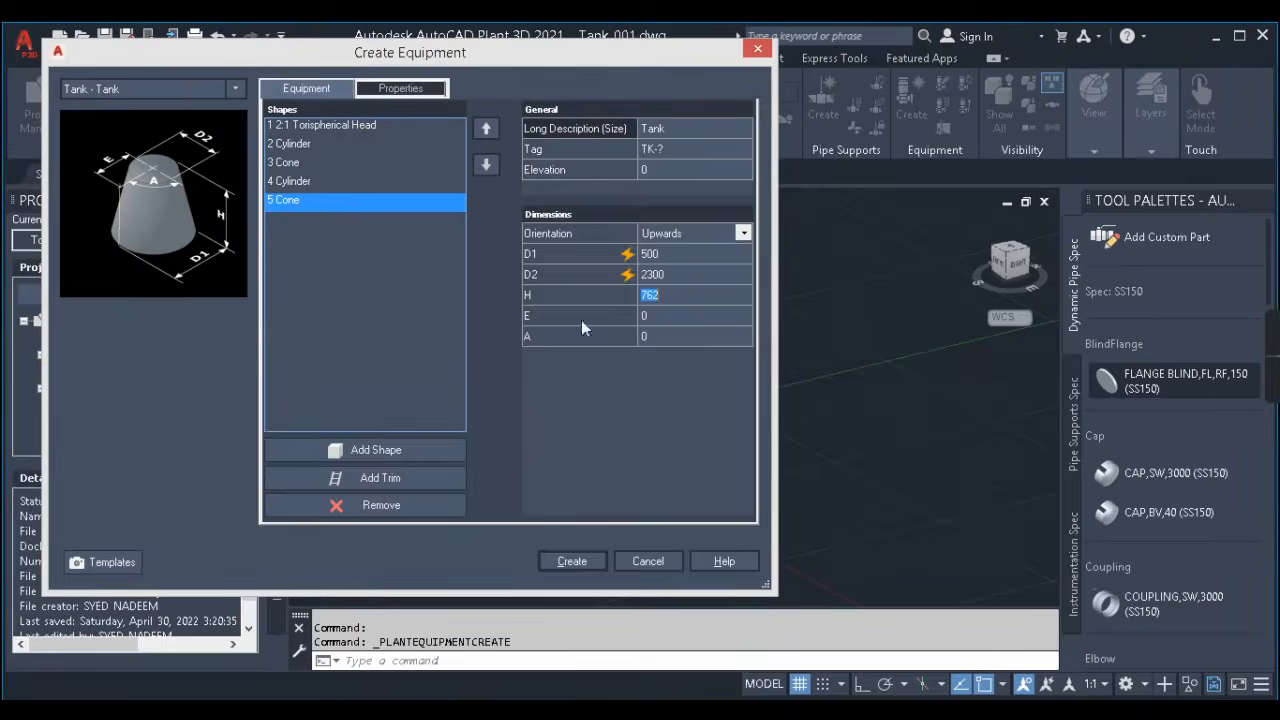
{"action": "type", "text": "1540"}
- Assign the tank's equipment tag with type TK- and number 001
{"action": "left_click", "coordinate": [680, 149]}
{"action": "left_click", "coordinate": [265, 172]}
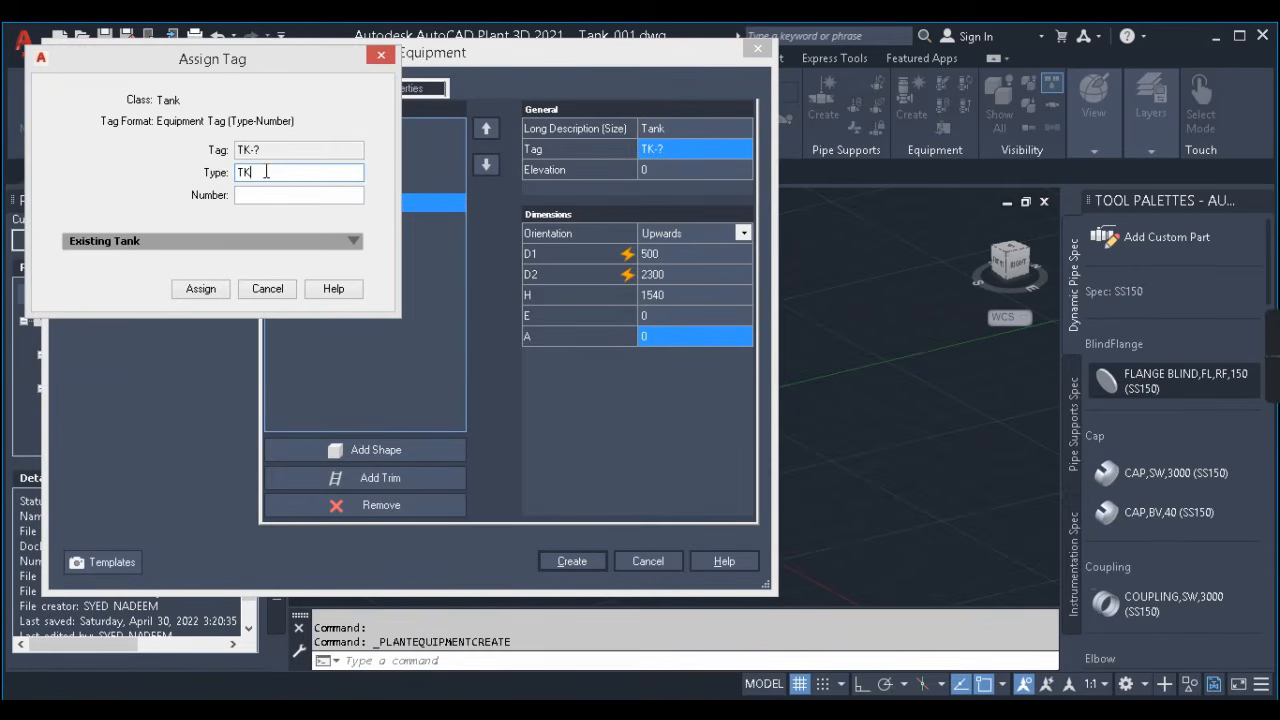
{"action": "type", "text": "-001"}
{"action": "left_click", "coordinate": [285, 199]}
{"action": "type", "text": "001"}
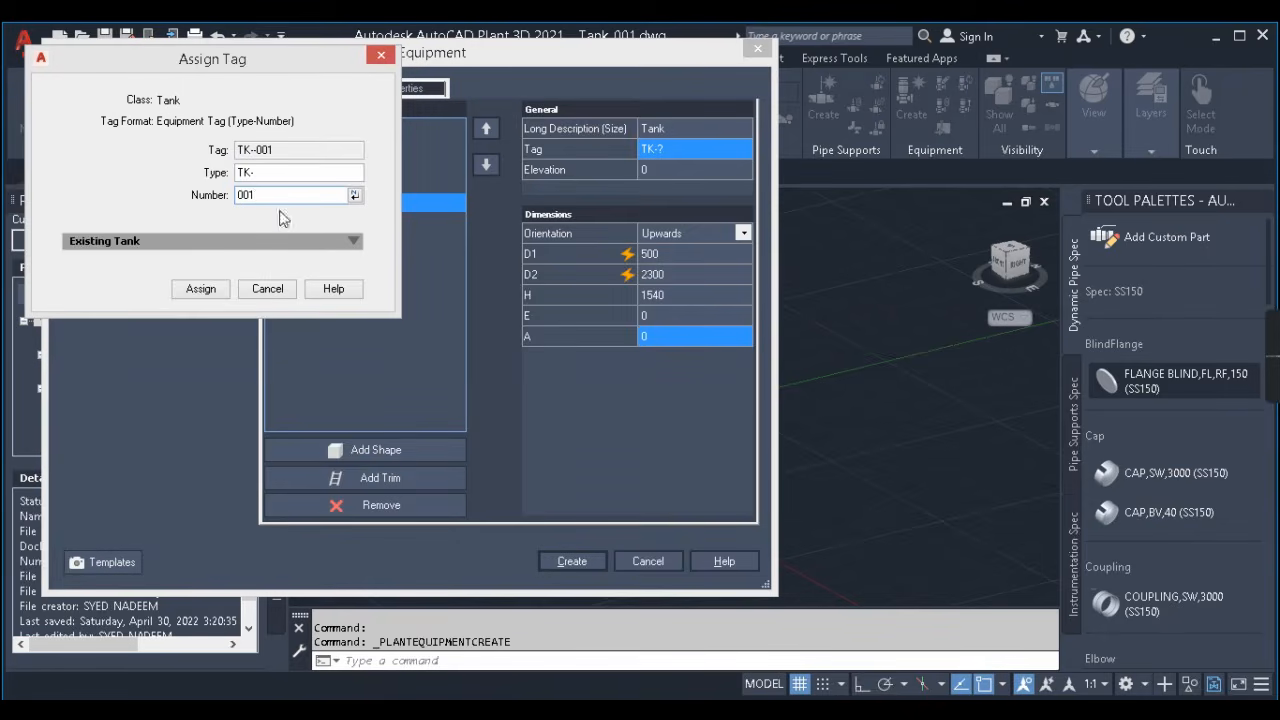
{"action": "left_click", "coordinate": [200, 288]}
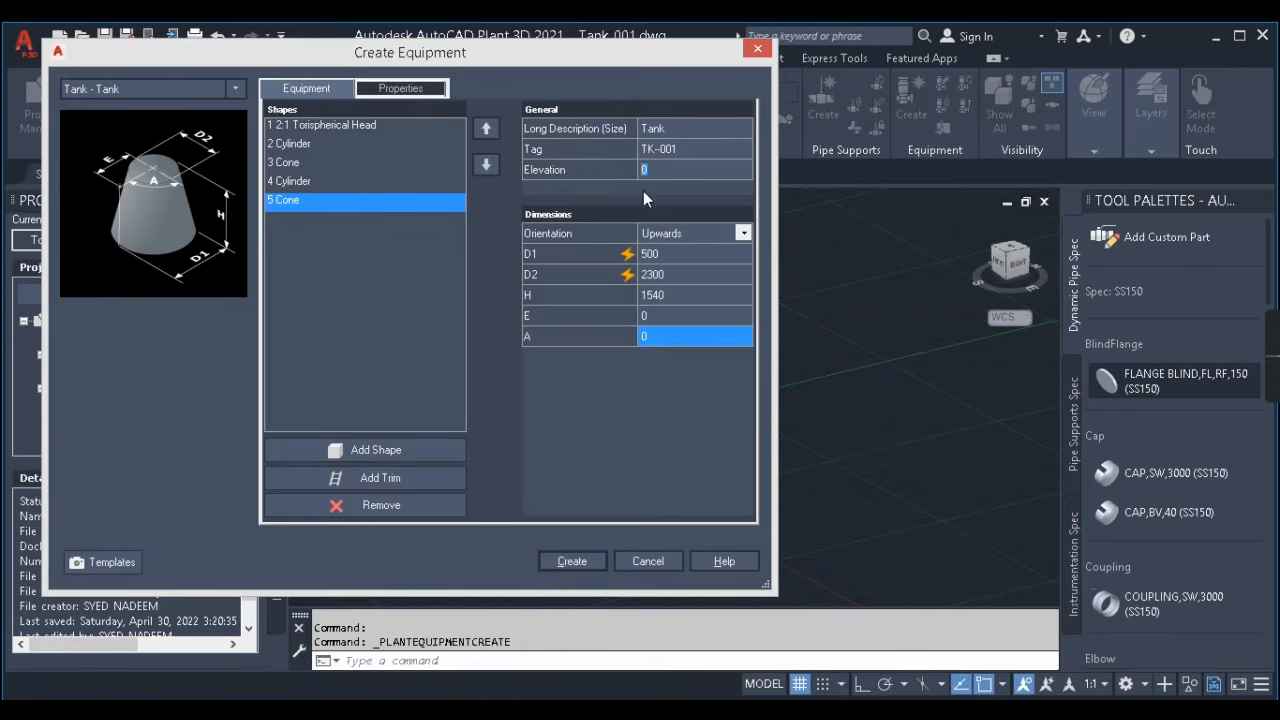
- Create the tank equipment and insert it at 0,0,0 with the default rotation
{"action": "left_click", "coordinate": [574, 562]}
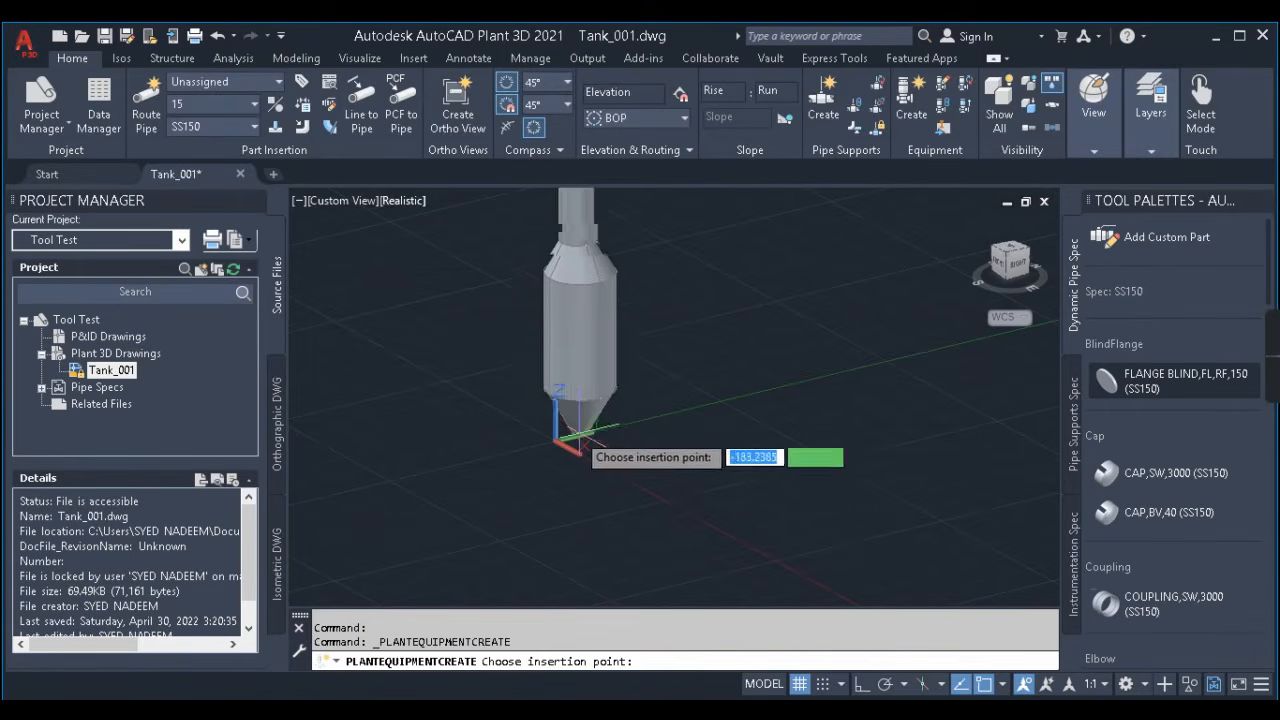
{"action": "scroll", "coordinate": [564, 453], "scroll_direction": "up", "scroll_amount": 6}
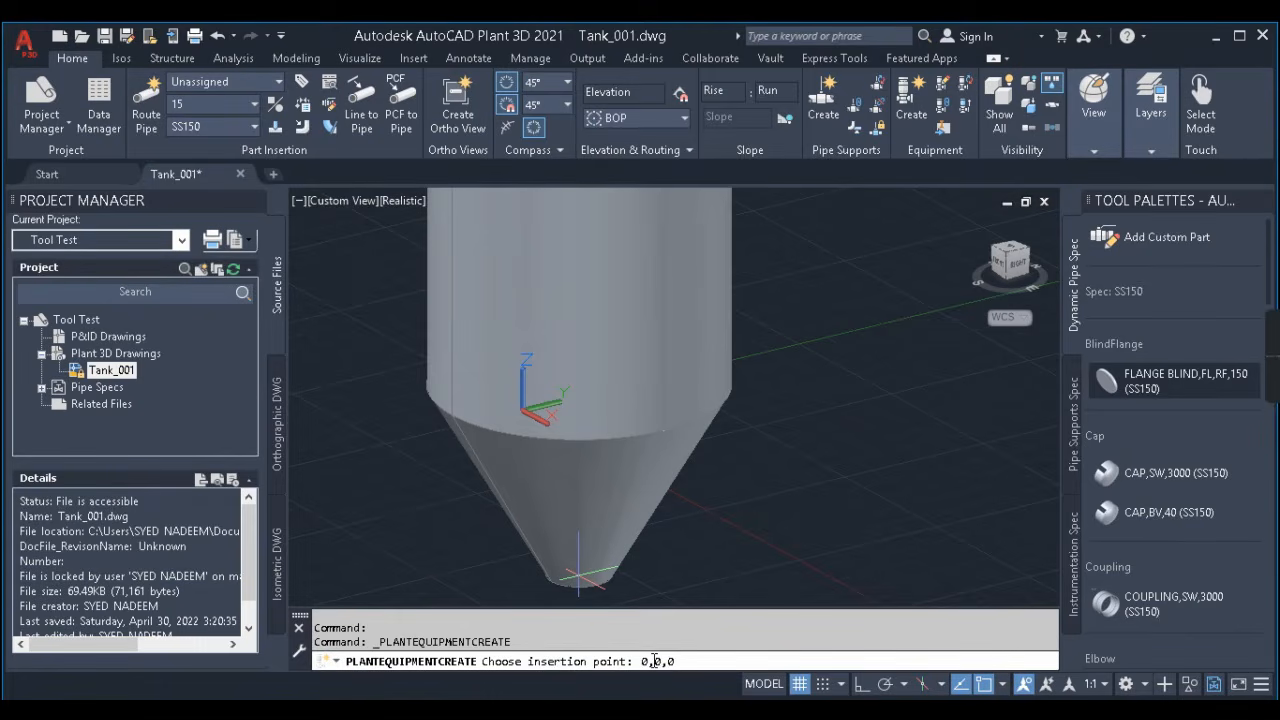
{"action": "key", "text": "Return"}
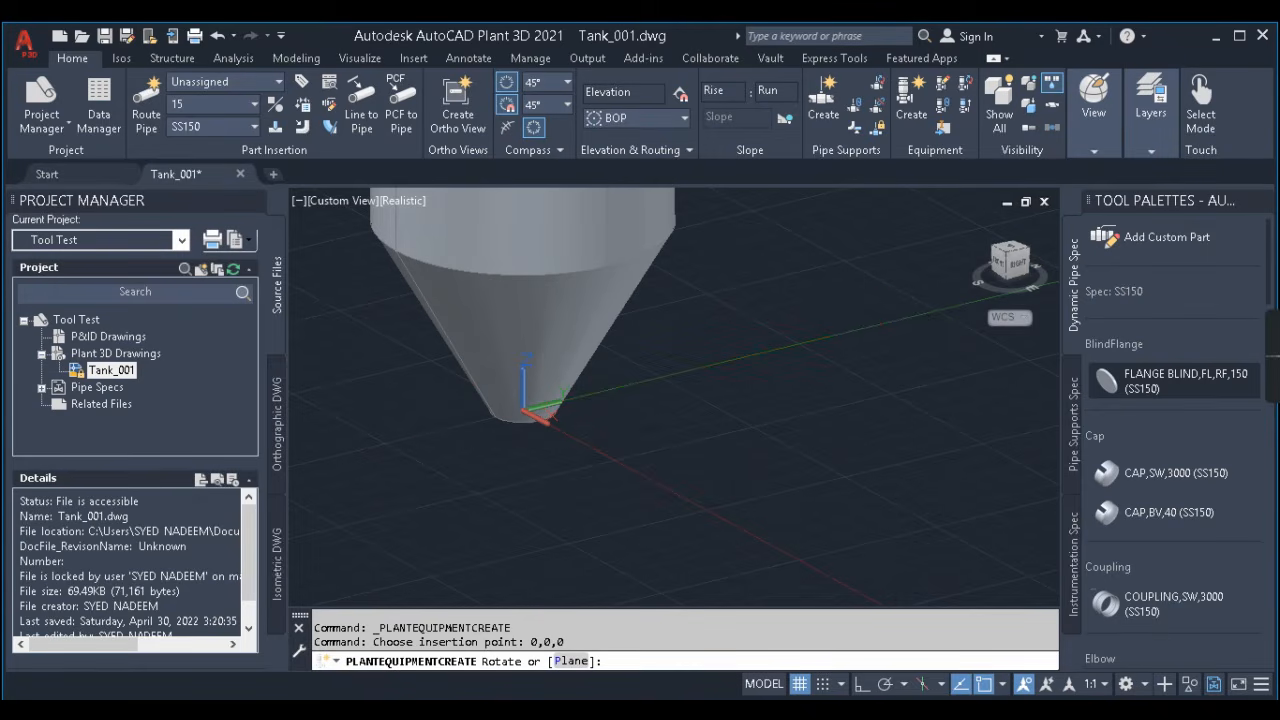
{"action": "key", "text": "Return"}
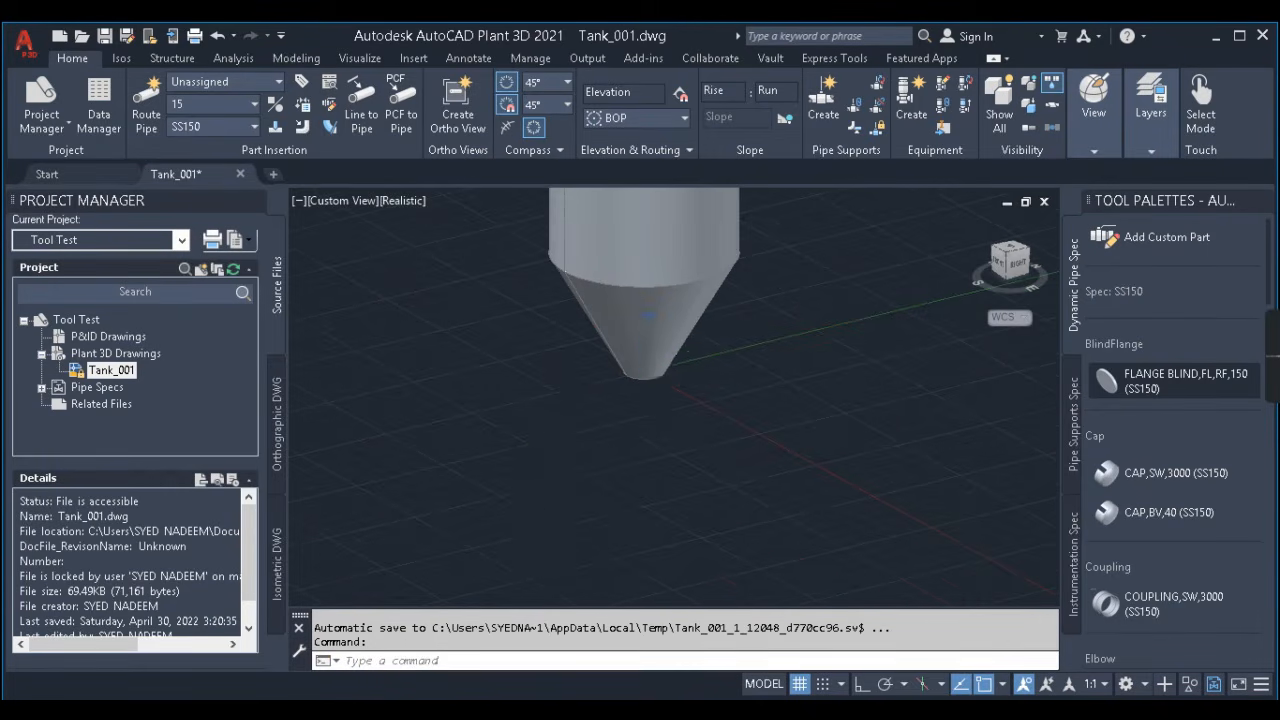
- Show the tank from the front and set the visual style to 2D Wireframe
{"action": "scroll", "coordinate": [570, 474], "scroll_direction": "down", "scroll_amount": 3}
{"action": "left_click", "coordinate": [996, 268]}
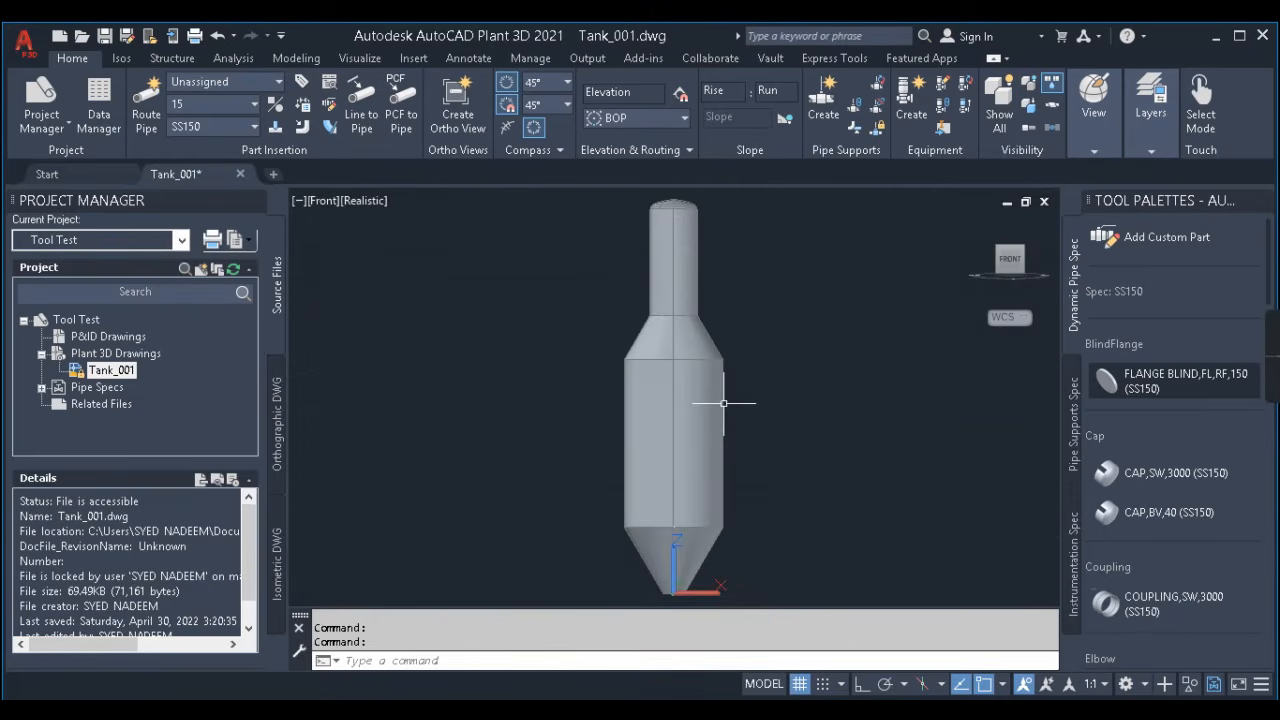
{"action": "left_click", "coordinate": [672, 230]}
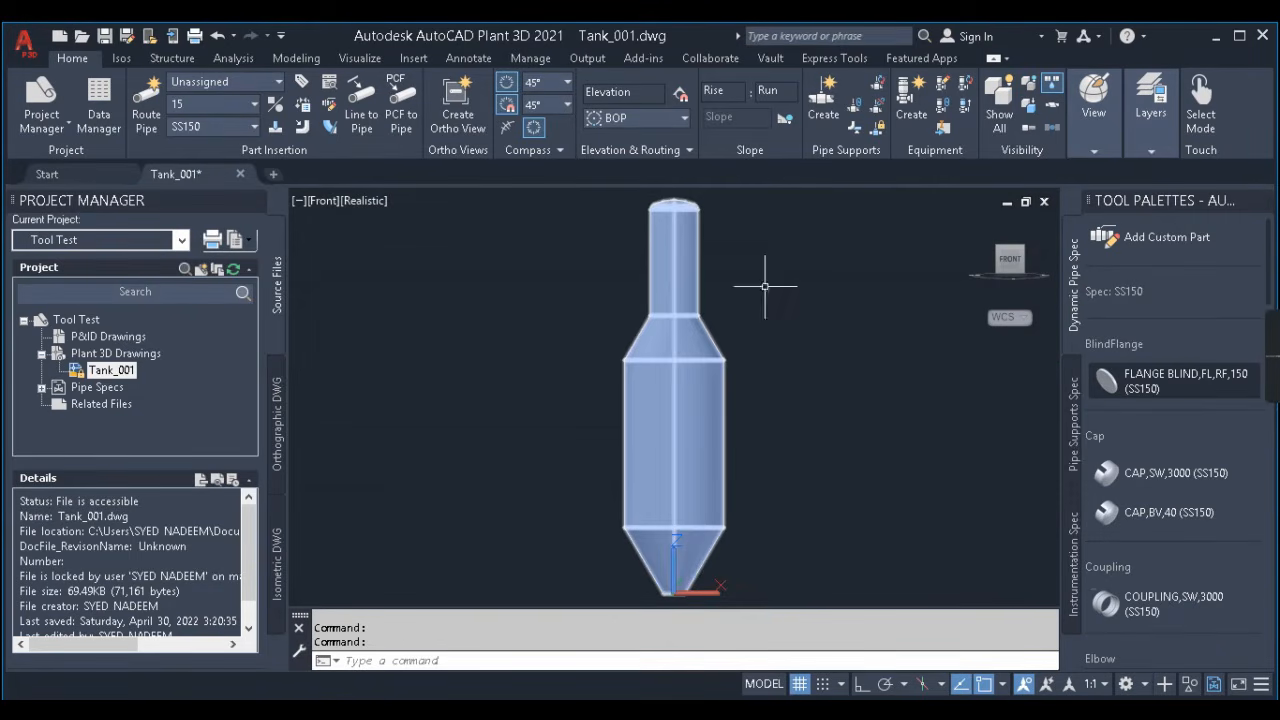
{"action": "left_click", "coordinate": [685, 411]}
{"action": "key", "text": "Escape"}
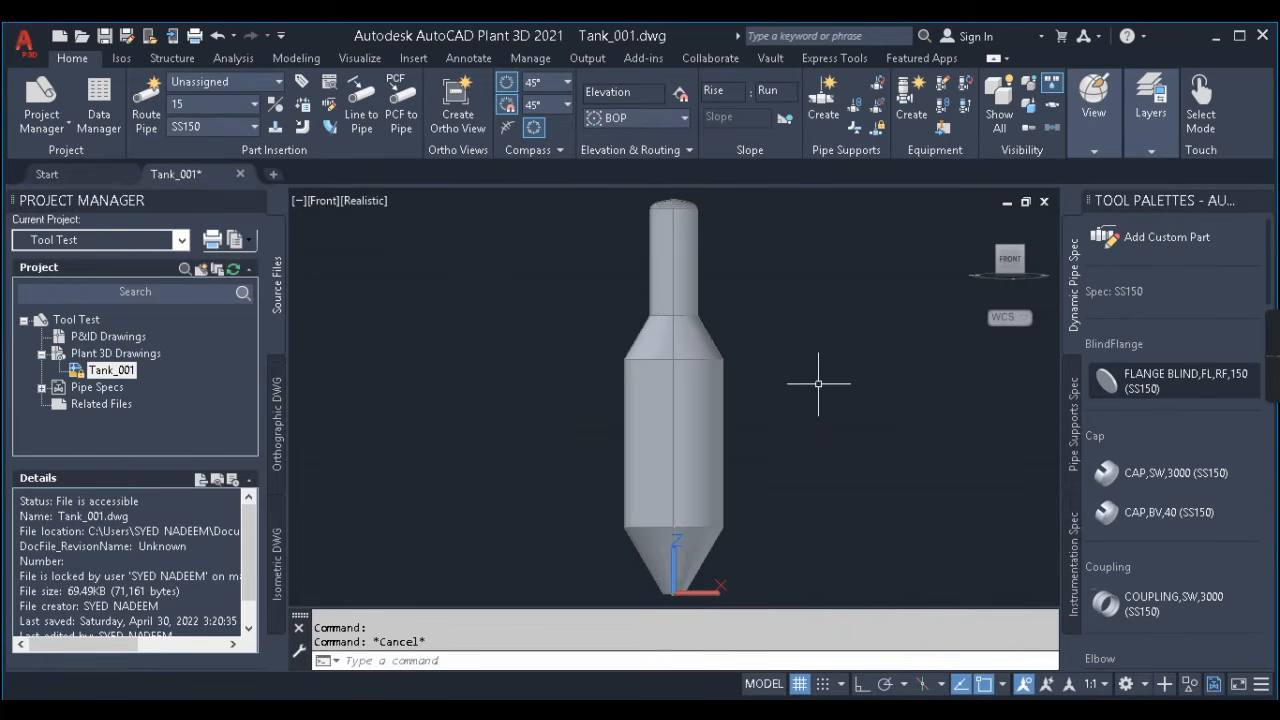
{"action": "left_click", "coordinate": [358, 200]}
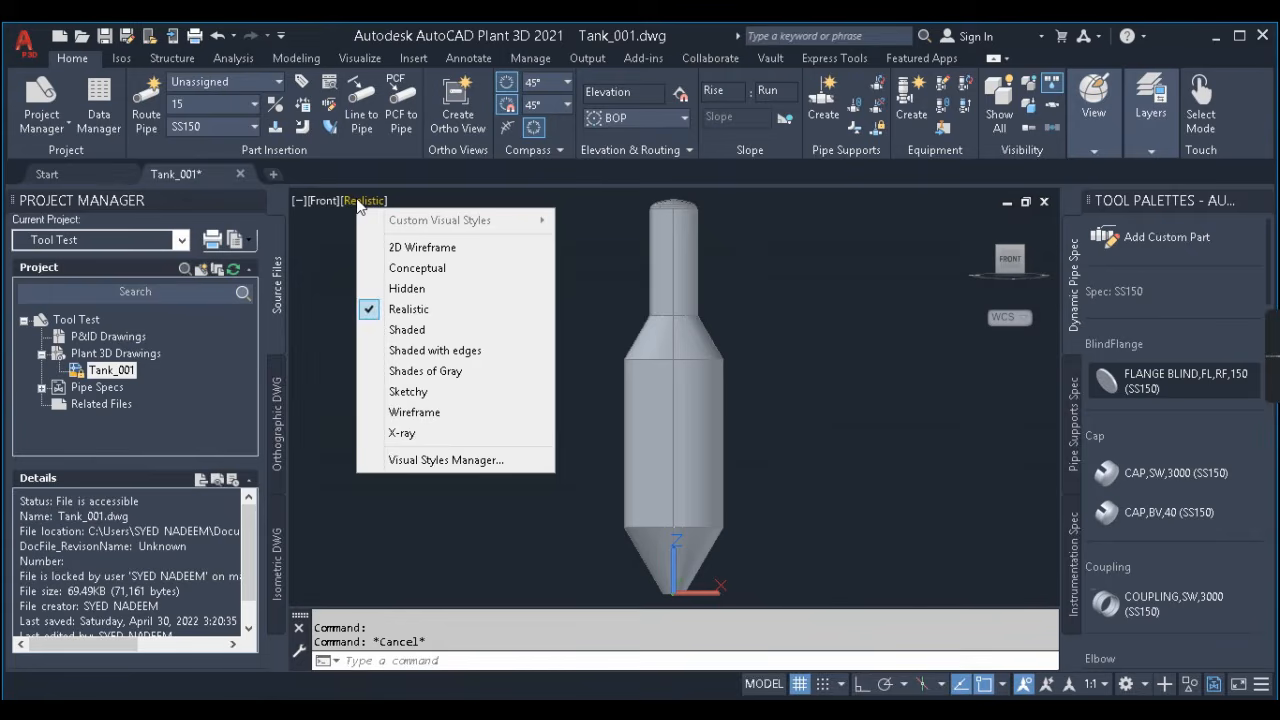
{"action": "left_click", "coordinate": [415, 246]}
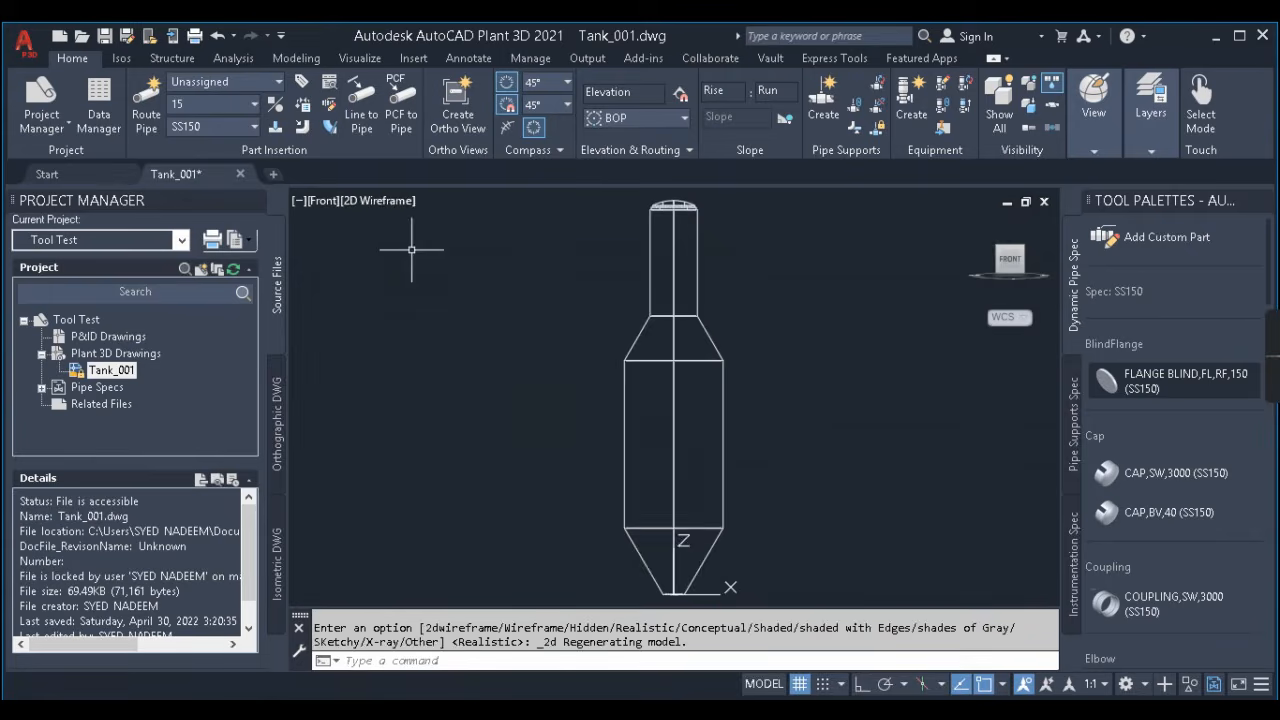
{"action": "left_click", "coordinate": [387, 205]}
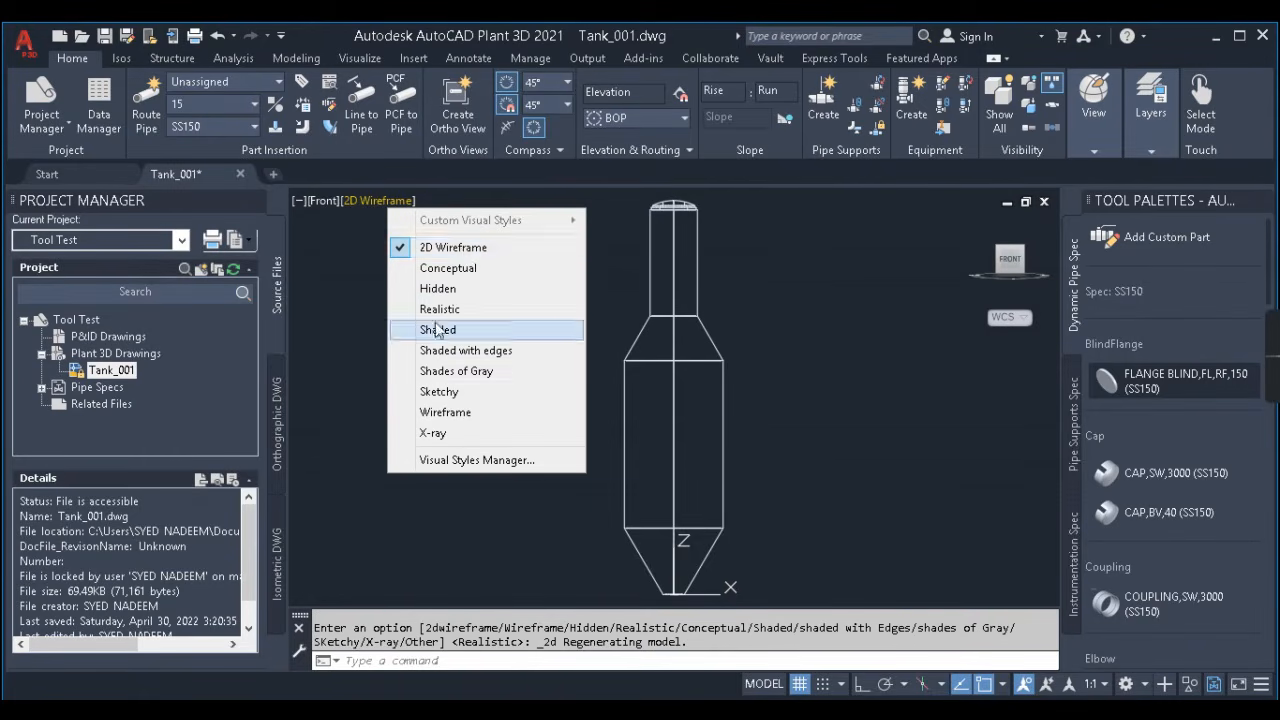
{"action": "left_click", "coordinate": [465, 248]}
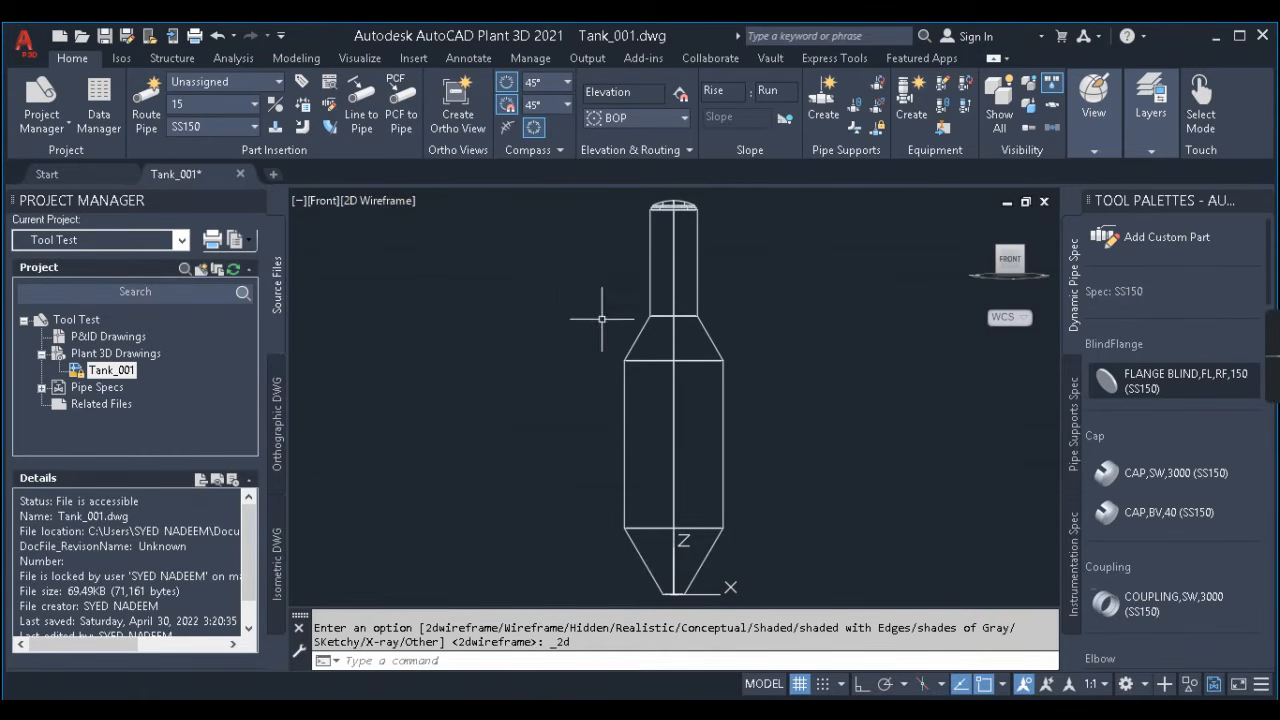
- Delete the 500 ND flanged nozzle N-1 at the tank's bottom cone
{"action": "scroll", "coordinate": [585, 370], "scroll_direction": "down", "scroll_amount": 6}
{"action": "scroll", "coordinate": [579, 391], "scroll_direction": "up", "scroll_amount": 4}
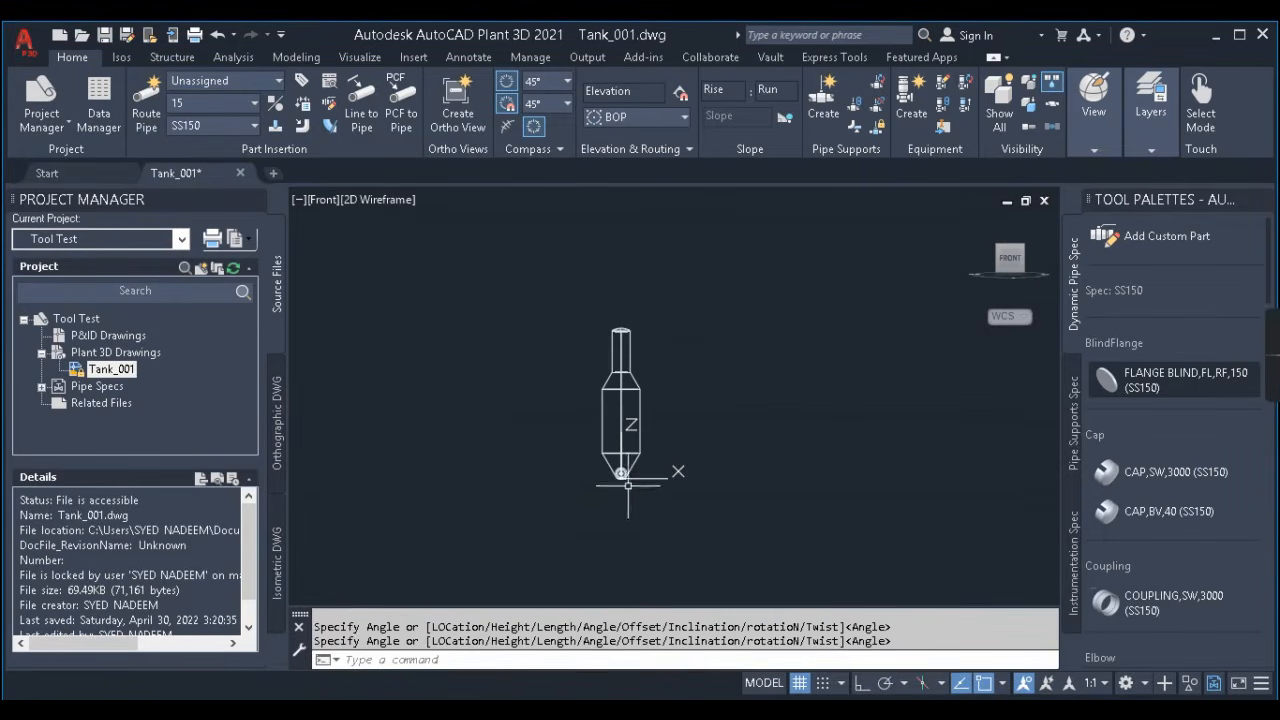
{"action": "scroll", "coordinate": [632, 475], "scroll_direction": "up", "scroll_amount": 5}
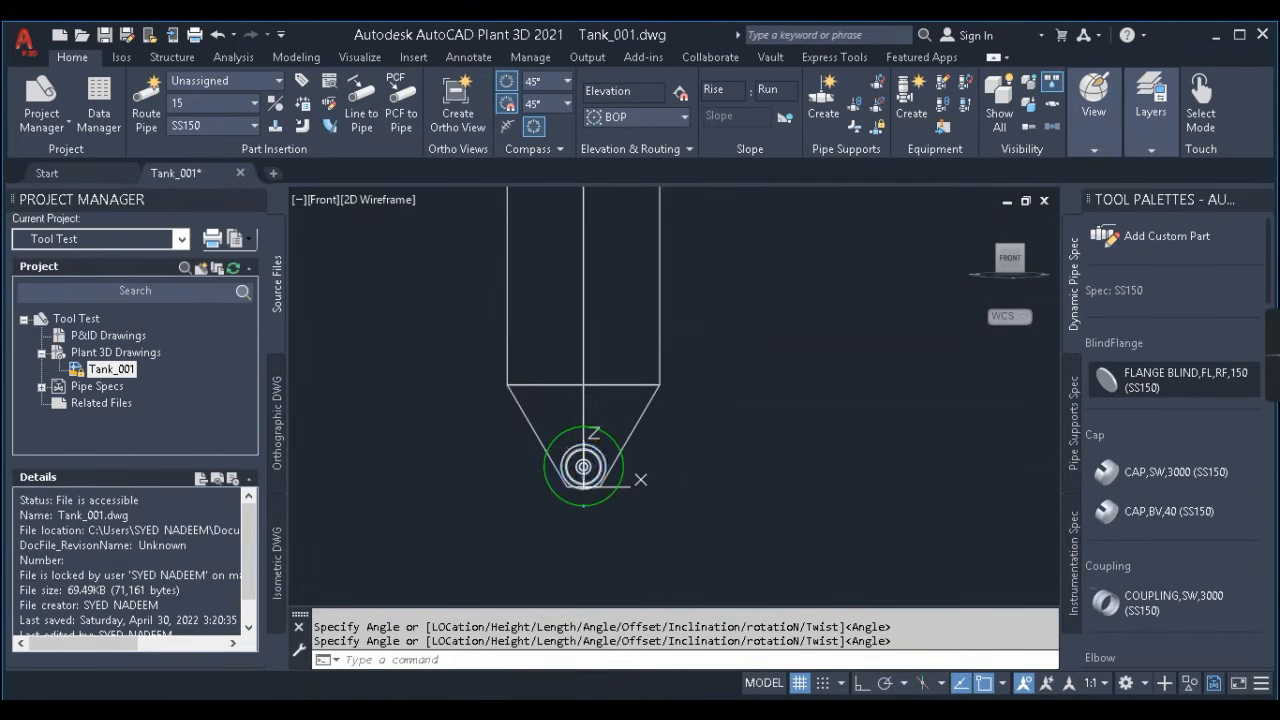
{"action": "left_click", "coordinate": [573, 450], "text": "ctrl"}
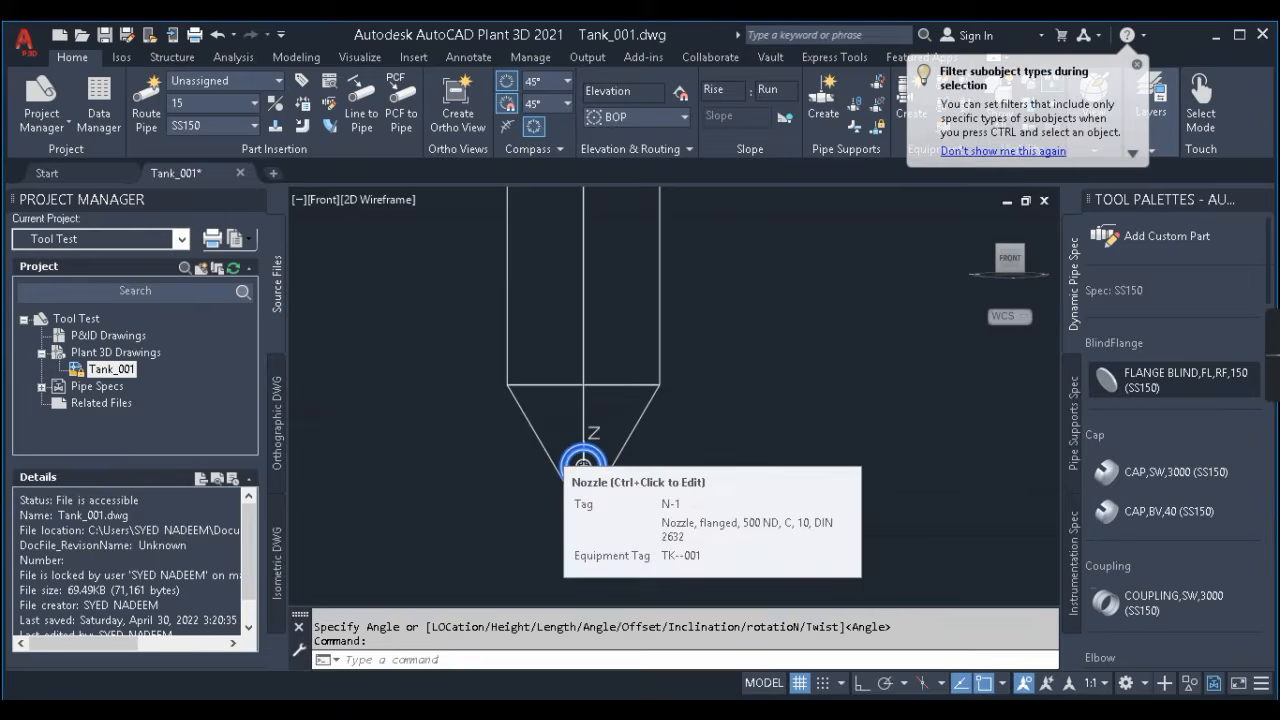
{"action": "left_click", "coordinate": [424, 417]}
{"action": "left_click", "coordinate": [776, 537]}
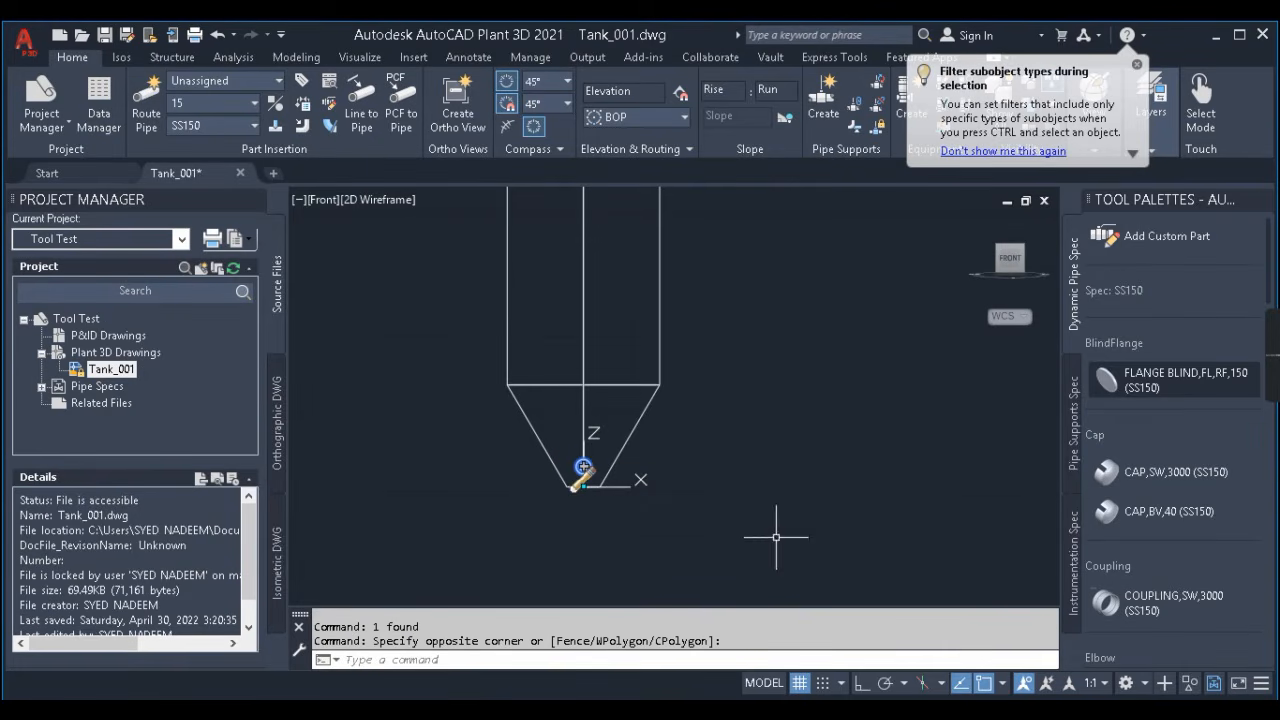
{"action": "key", "text": "Delete"}
{"action": "scroll", "coordinate": [750, 490], "scroll_direction": "down", "scroll_amount": 4}
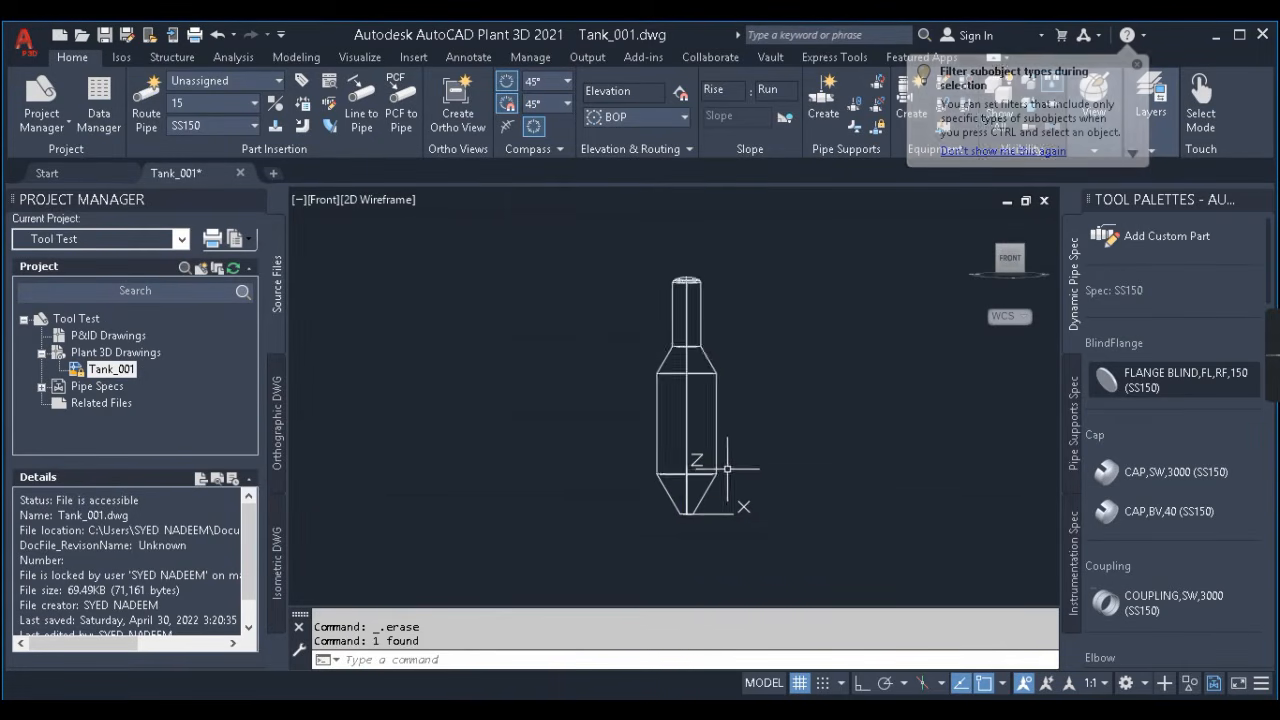
- Add a nozzle to the tank with the default settings and close its settings
{"action": "left_click", "coordinate": [716, 411]}
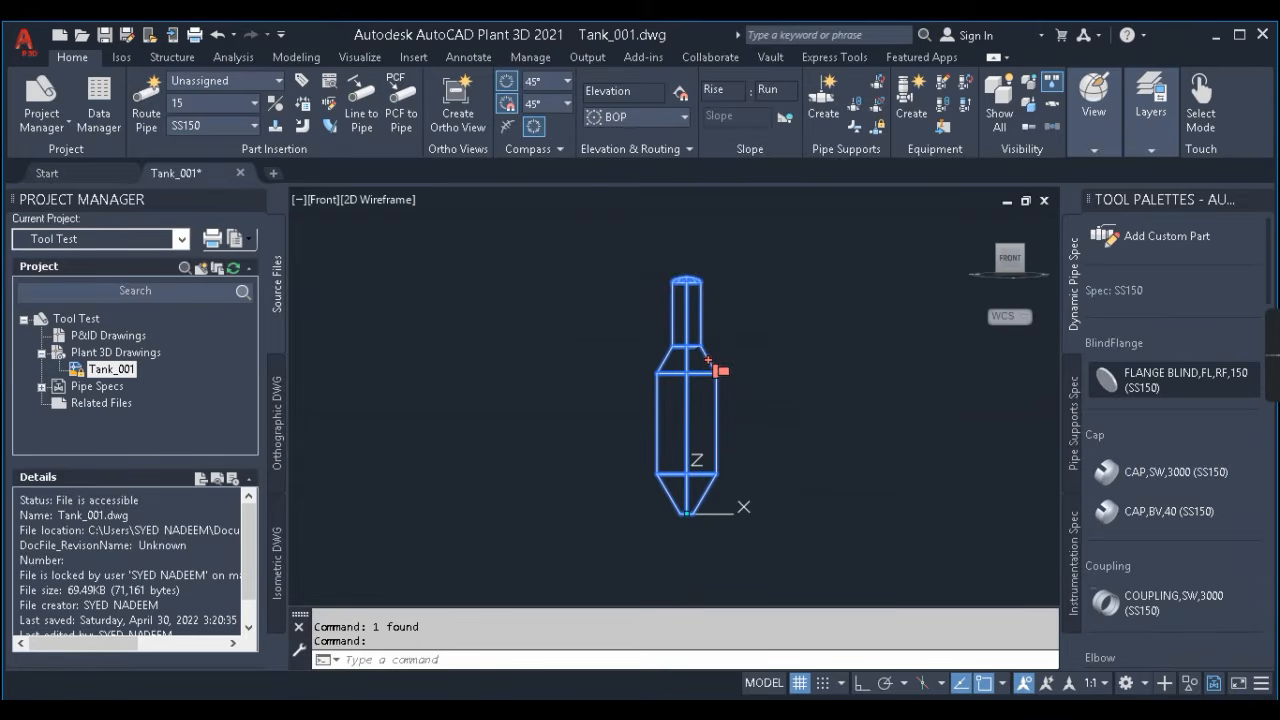
{"action": "left_click", "coordinate": [714, 366]}
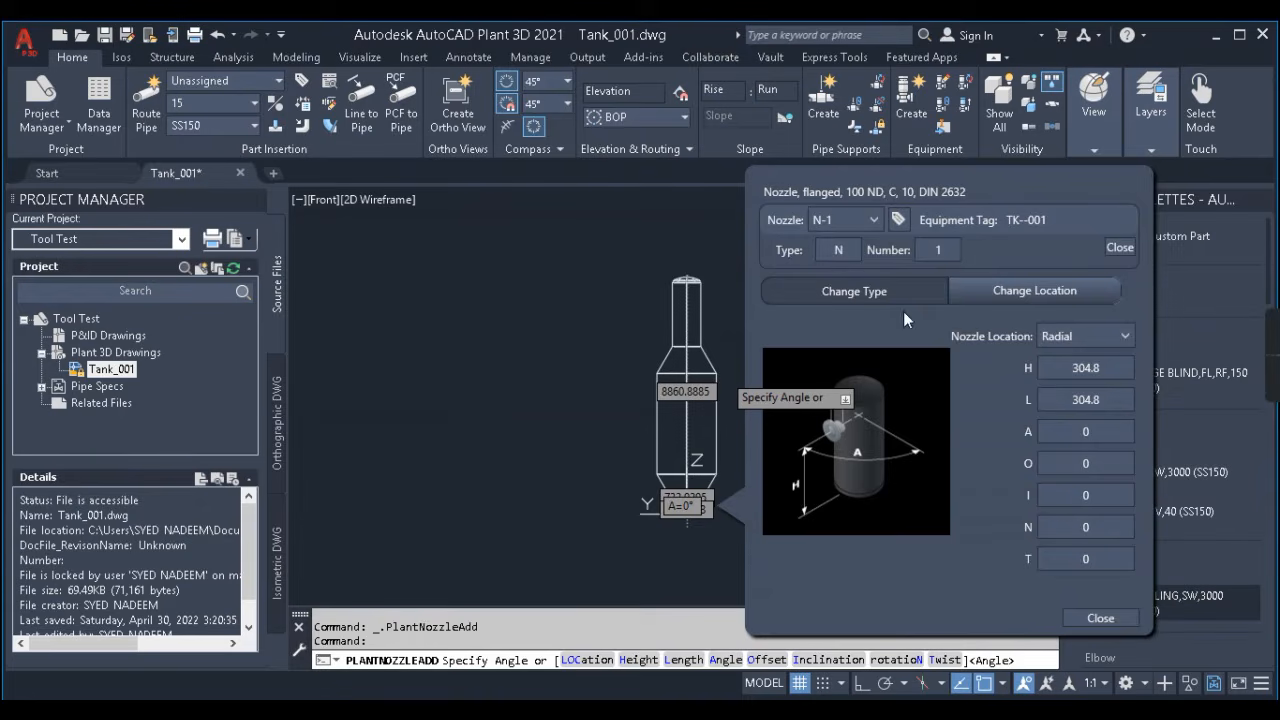
{"action": "left_click", "coordinate": [1097, 617]}
- Start adding another nozzle to the tank and switch the nozzle being edited to N-1
{"action": "left_click", "coordinate": [730, 332]}
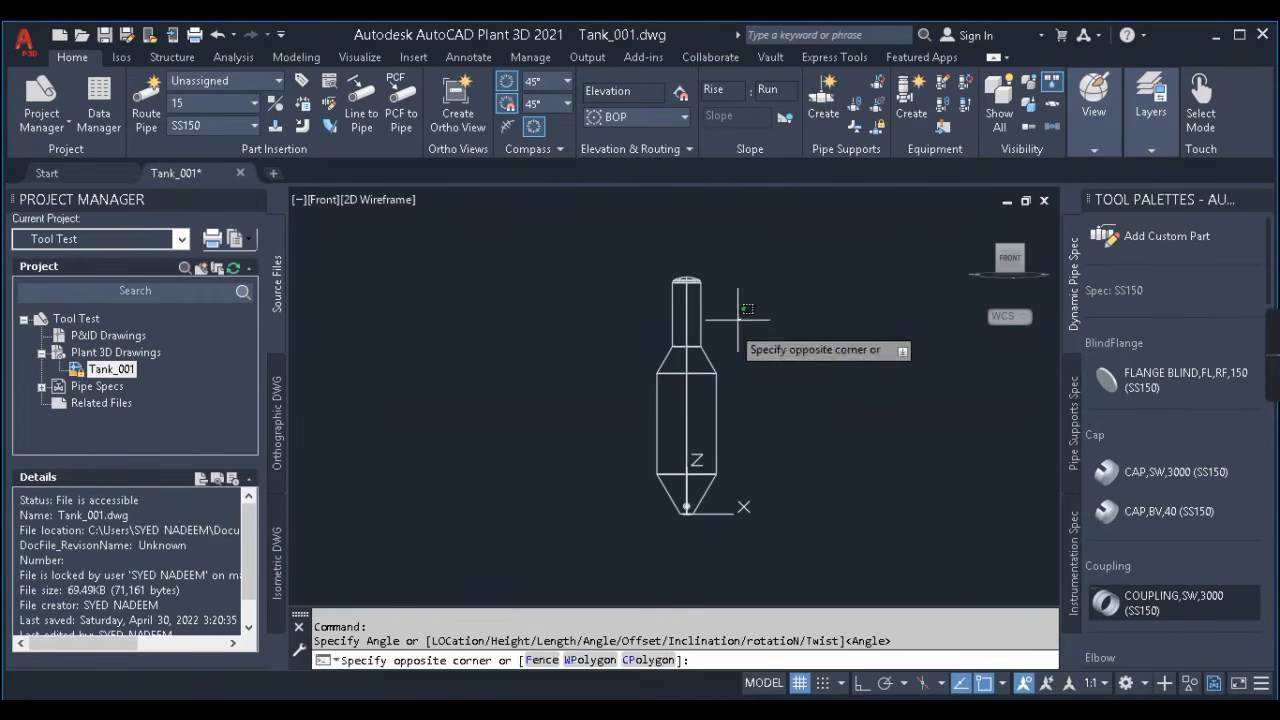
{"action": "right_click", "coordinate": [688, 340]}
{"action": "left_click", "coordinate": [757, 237]}
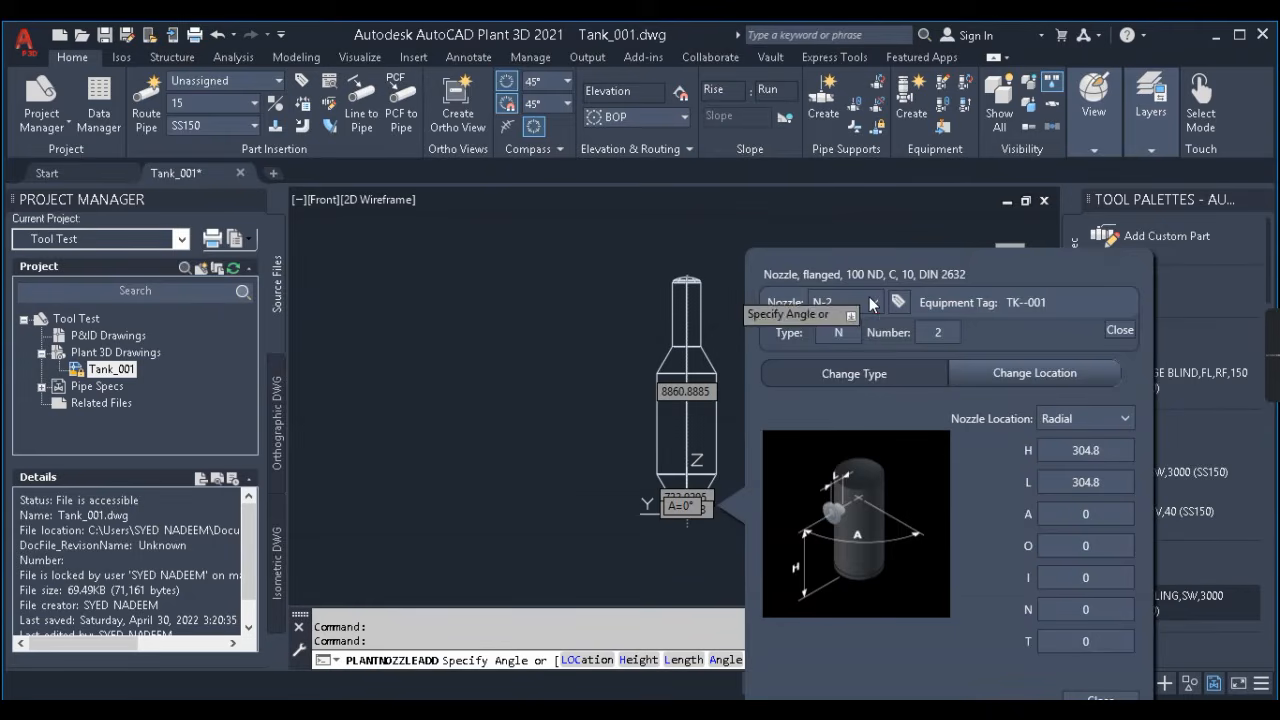
{"action": "left_click", "coordinate": [870, 300]}
{"action": "left_click", "coordinate": [865, 301]}
{"action": "left_click", "coordinate": [865, 301]}
{"action": "left_click", "coordinate": [846, 327]}
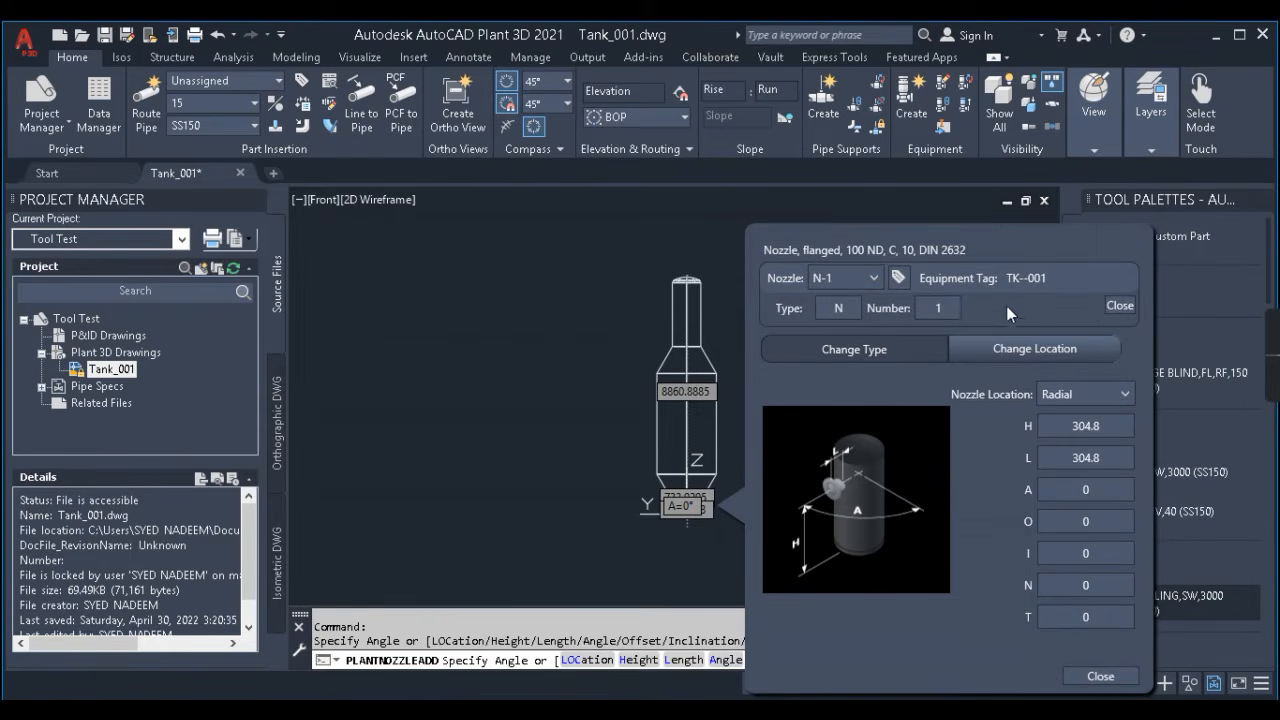
- Examine nozzle N-1's tag fields and its available type and location settings
{"action": "left_click", "coordinate": [858, 308]}
{"action": "key", "text": "Tab"}
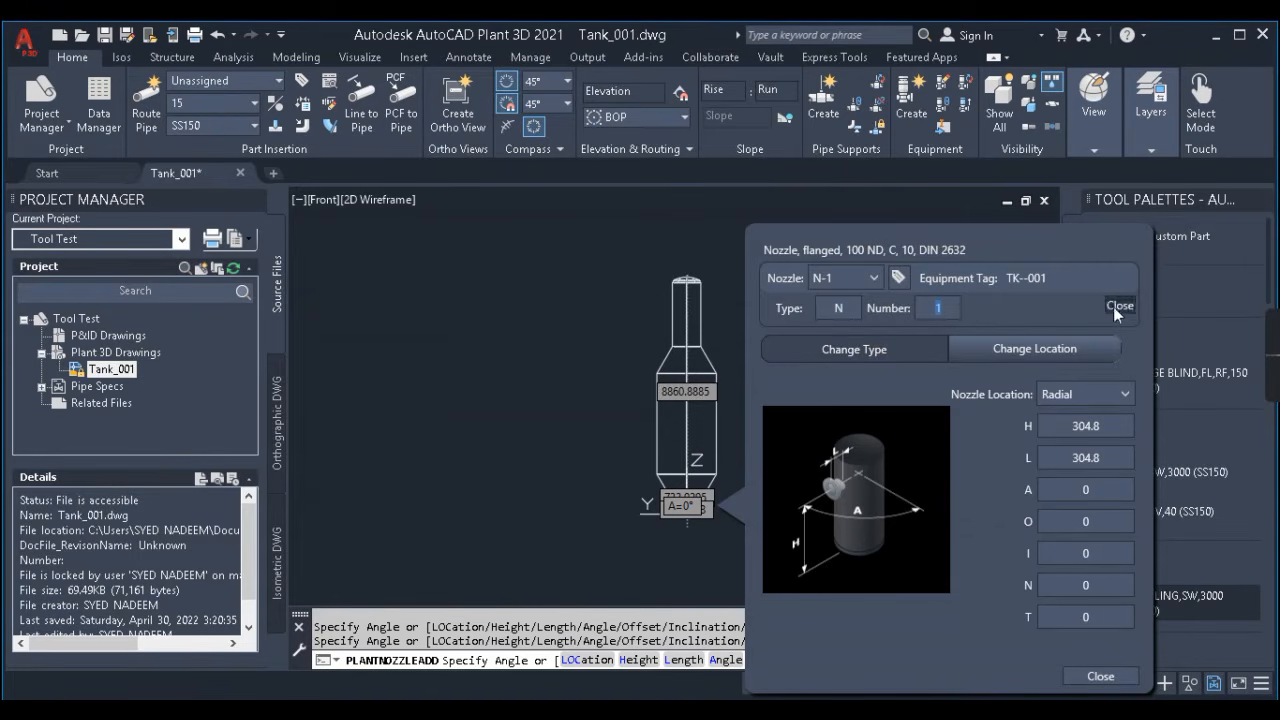
{"action": "left_click", "coordinate": [1119, 306]}
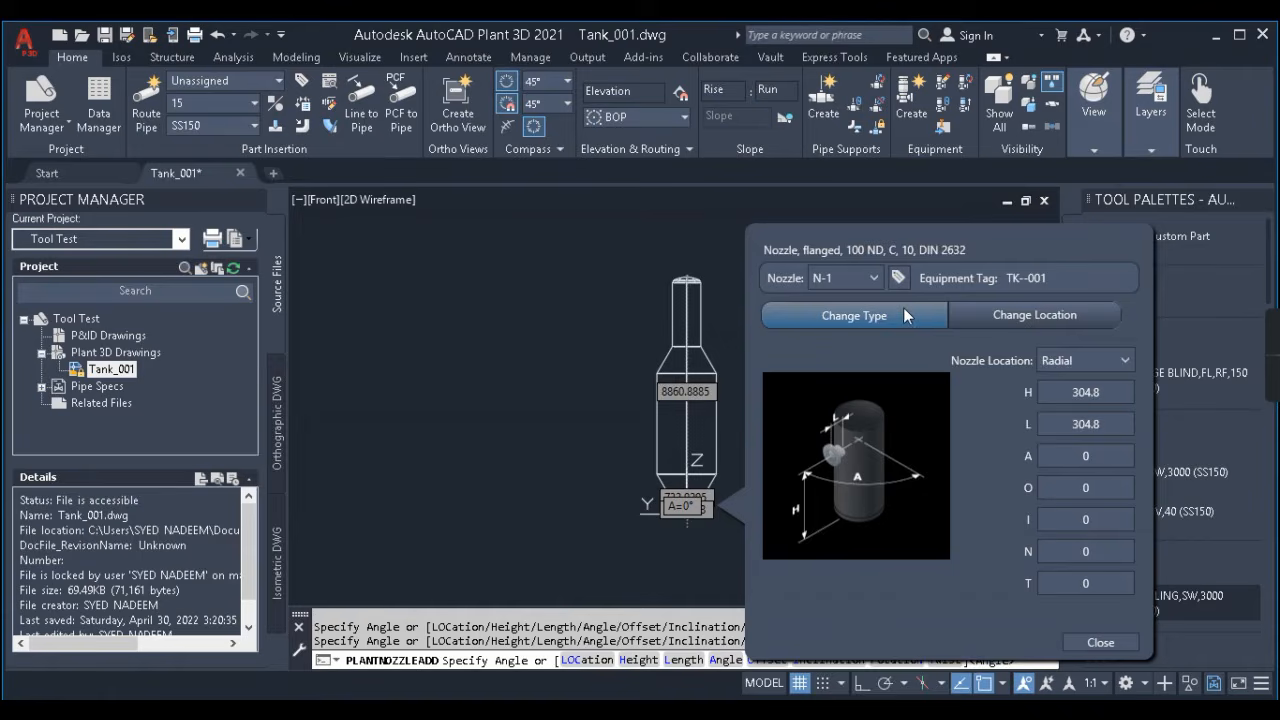
{"action": "left_click", "coordinate": [841, 315]}
{"action": "left_click", "coordinate": [1025, 314]}
{"action": "left_click", "coordinate": [843, 314]}
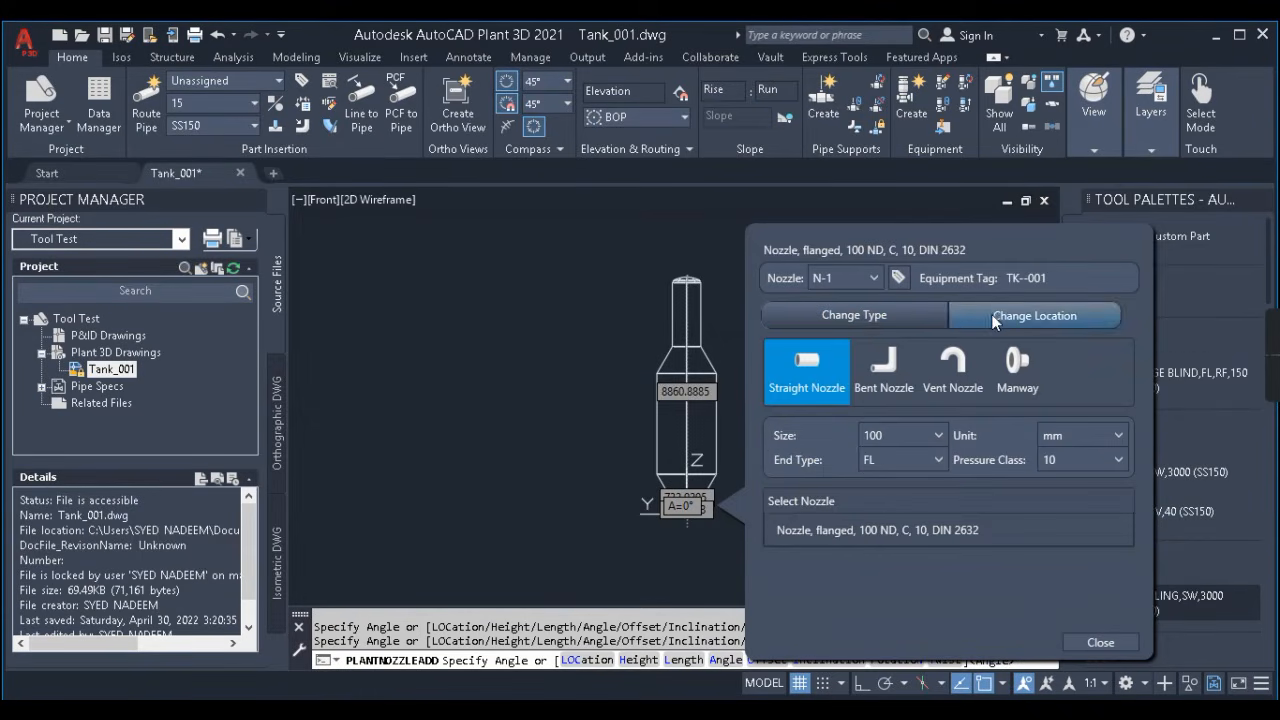
{"action": "left_click", "coordinate": [1048, 315]}
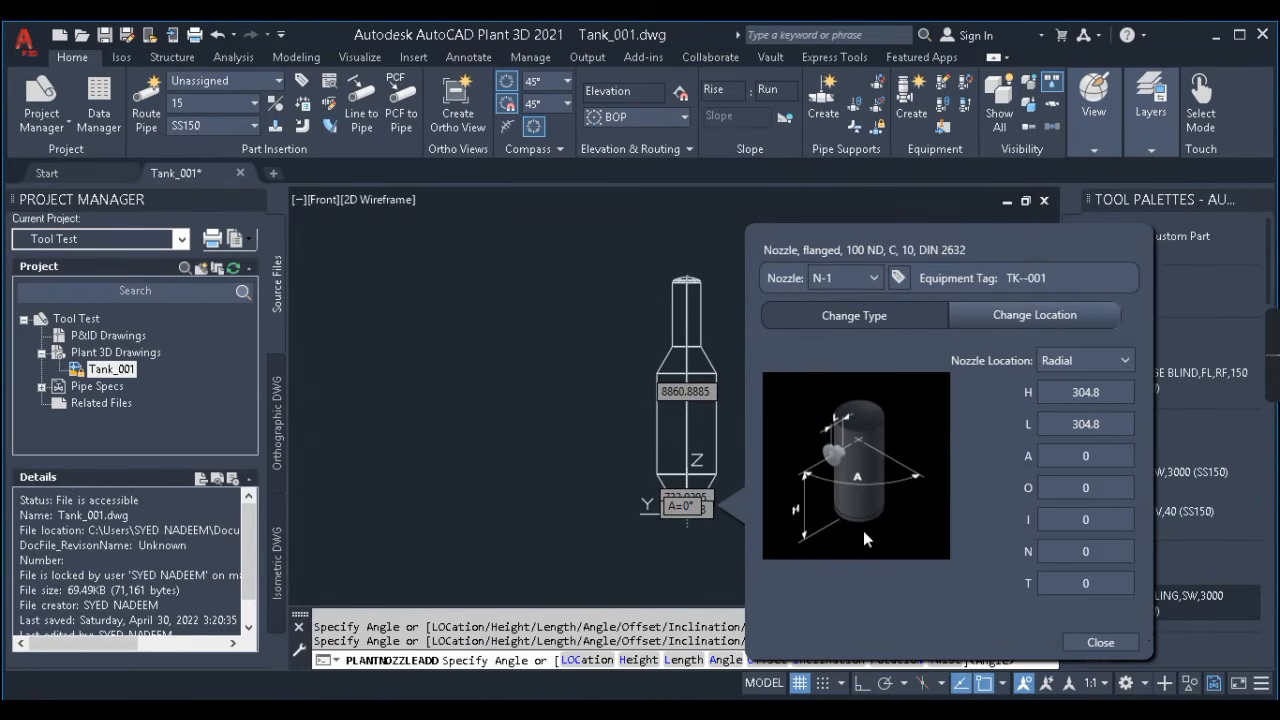
{"action": "left_click", "coordinate": [867, 321]}
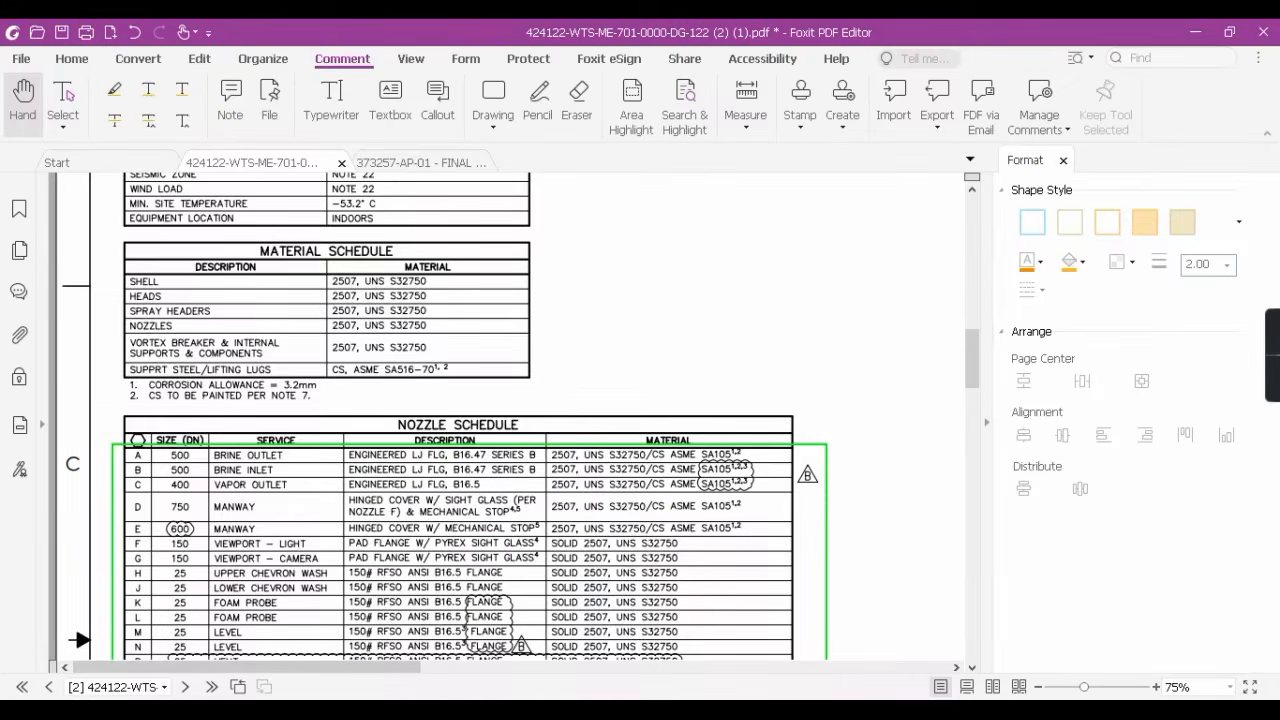
- Examine the vessel's plan and elevation views in the reference PDF for the nozzle positions and the bottom nozzle A dimensions
{"action": "scroll", "coordinate": [536, 400], "scroll_direction": "down", "scroll_amount": 2, "text": "ctrl"}
{"action": "scroll", "coordinate": [527, 398], "scroll_direction": "up", "scroll_amount": 3}
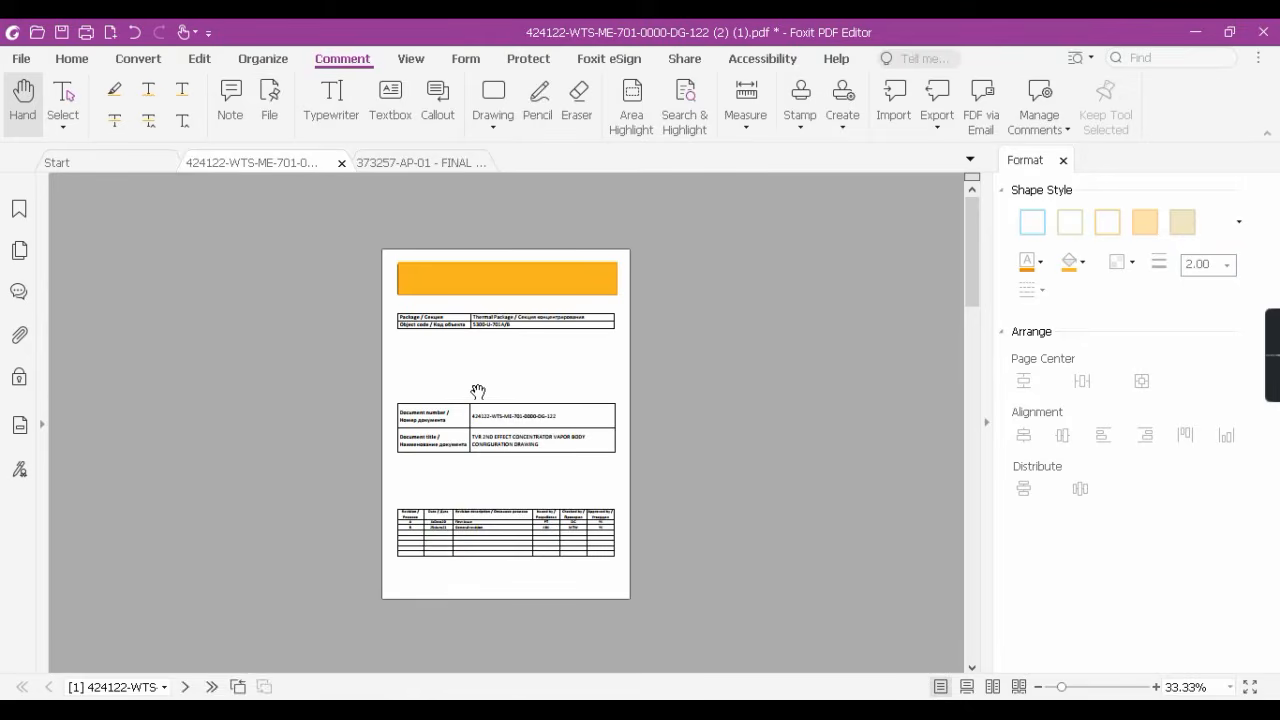
{"action": "left_click", "coordinate": [398, 165]}
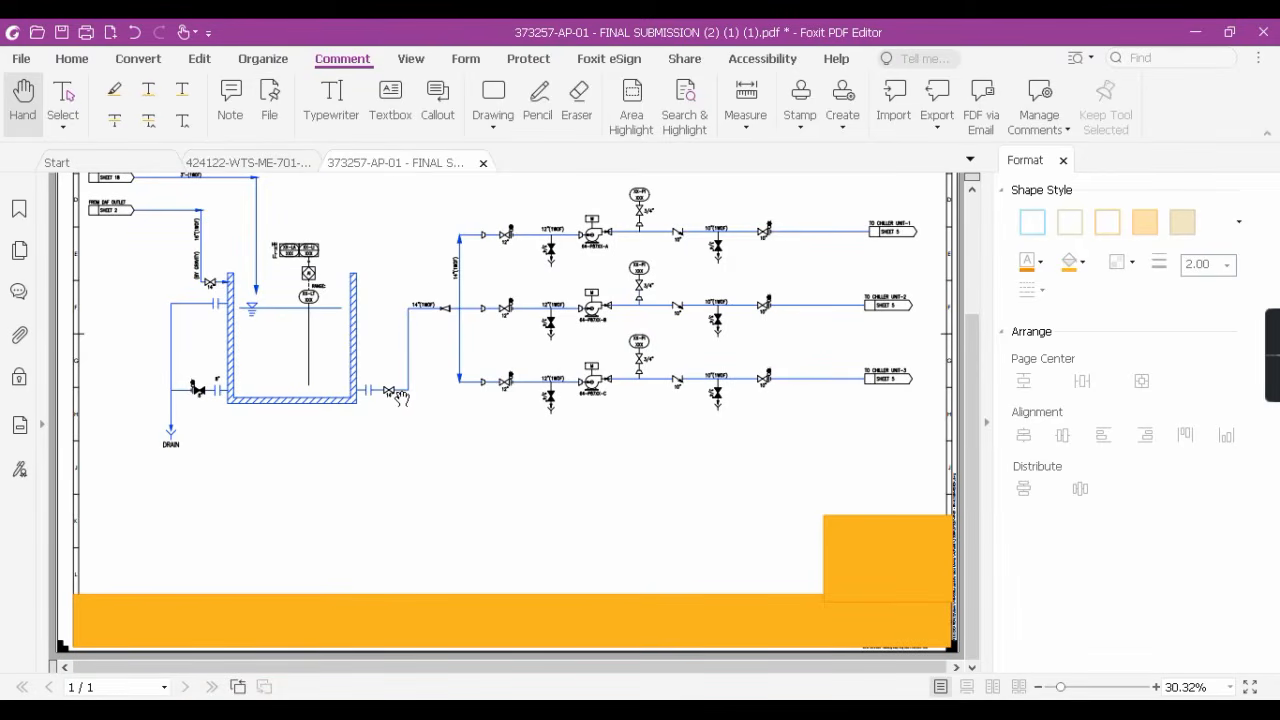
{"action": "left_click", "coordinate": [248, 166]}
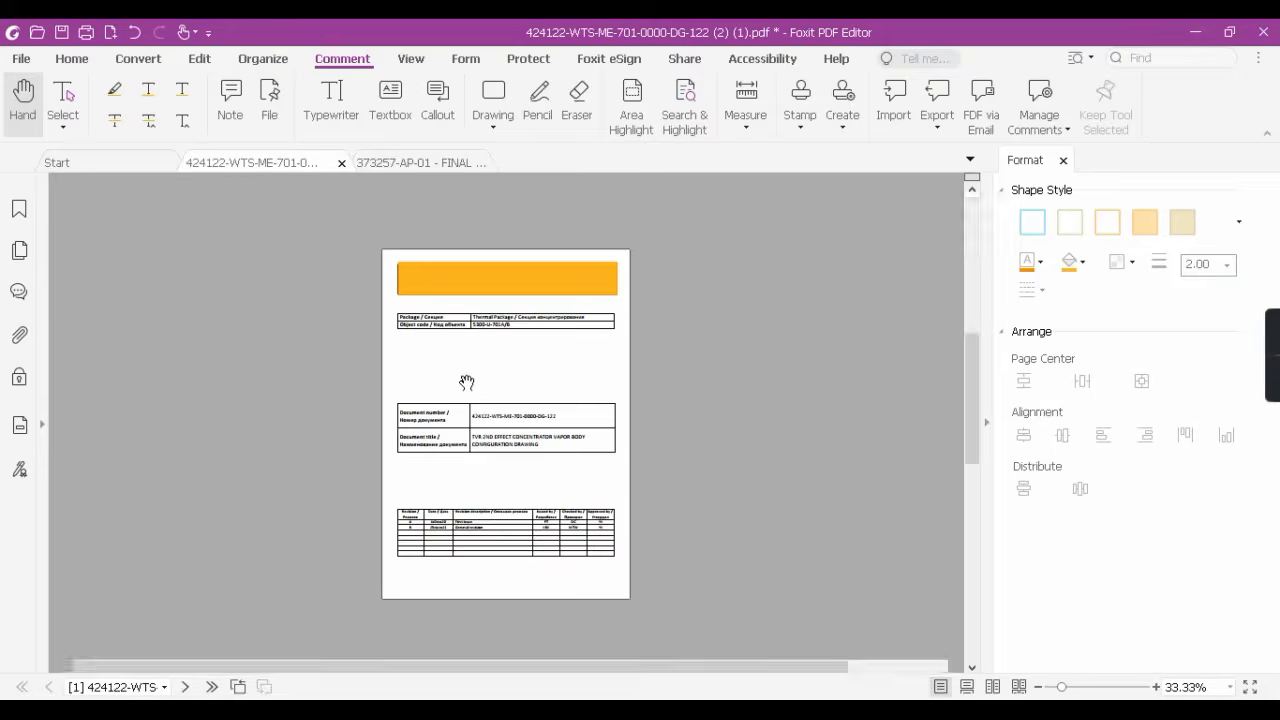
{"action": "scroll", "coordinate": [466, 382], "scroll_direction": "down", "scroll_amount": 6}
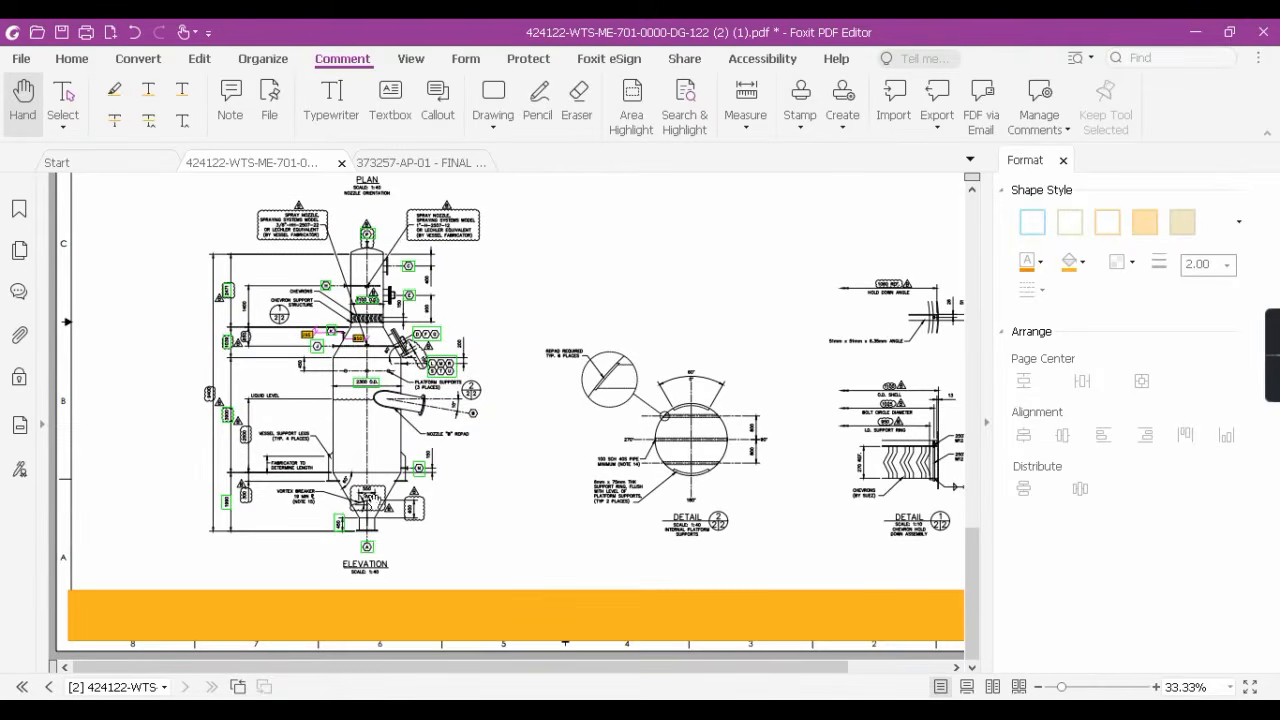
{"action": "scroll", "coordinate": [376, 554], "scroll_direction": "up", "scroll_amount": 5, "text": "ctrl"}
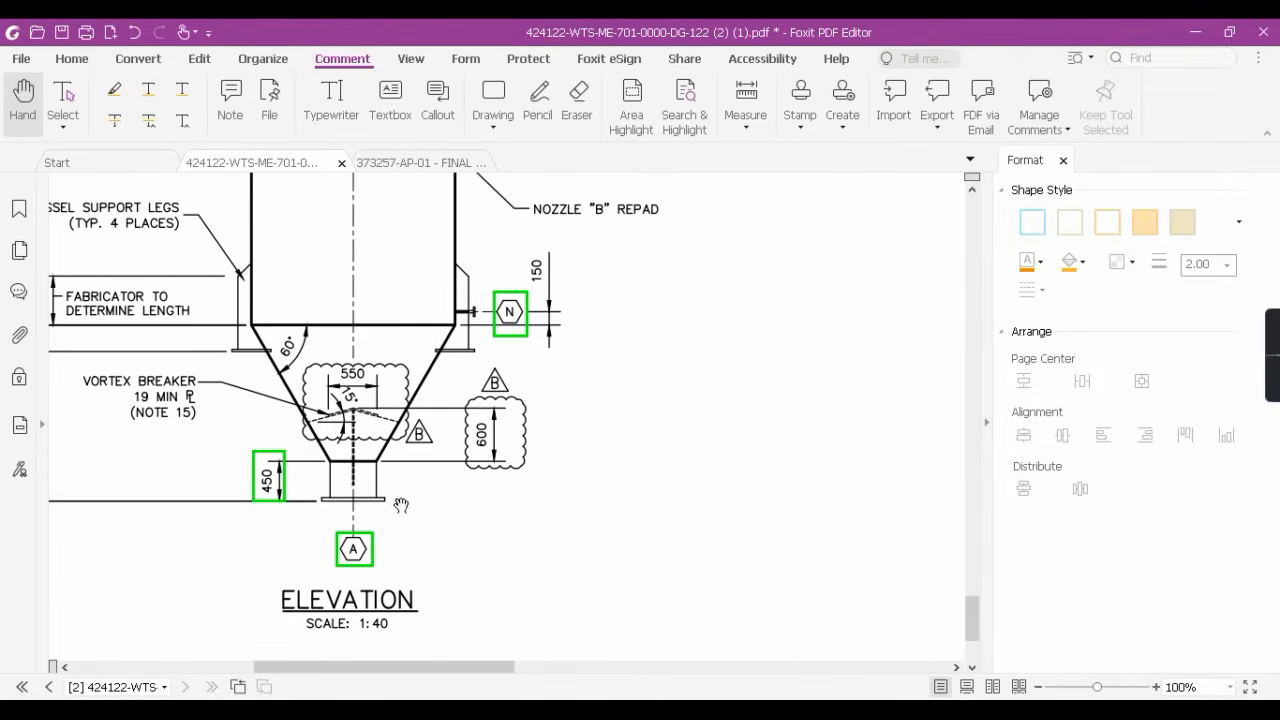
{"action": "scroll", "coordinate": [400, 505], "scroll_direction": "down", "scroll_amount": 2, "text": "ctrl"}
{"action": "scroll", "coordinate": [521, 513], "scroll_direction": "up", "scroll_amount": 3}
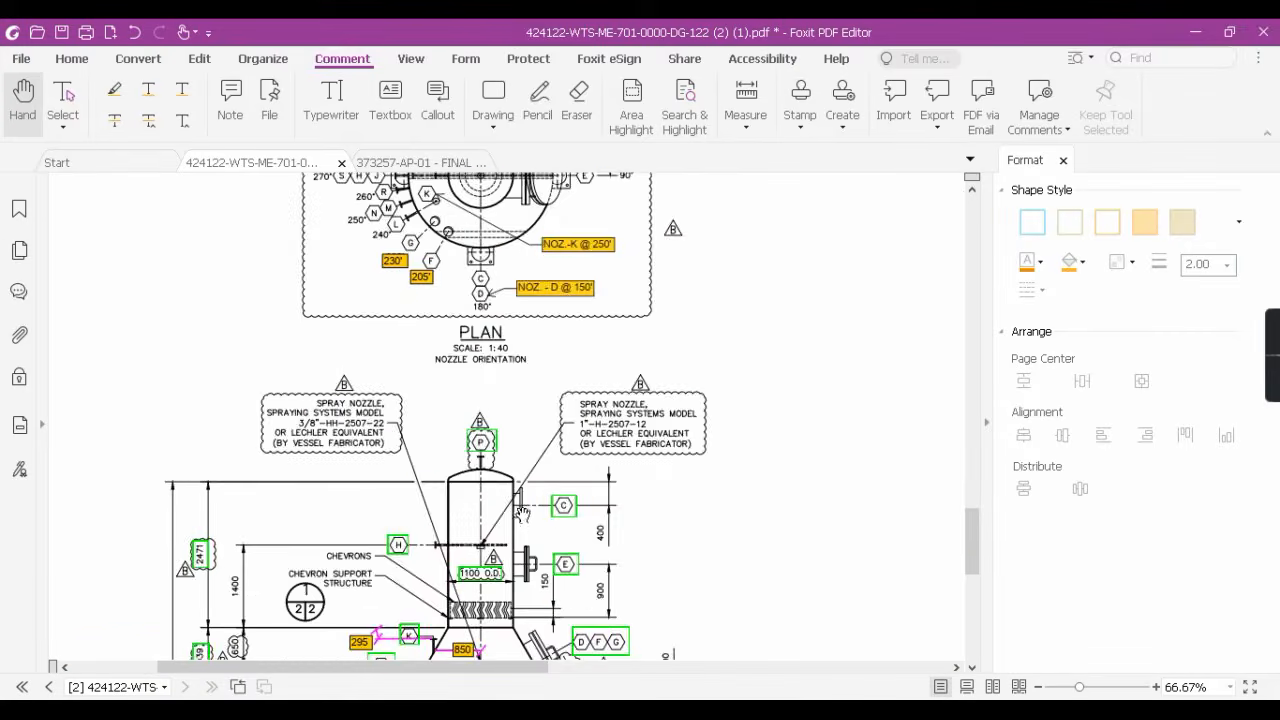
{"action": "scroll", "coordinate": [521, 513], "scroll_direction": "down", "scroll_amount": 3}
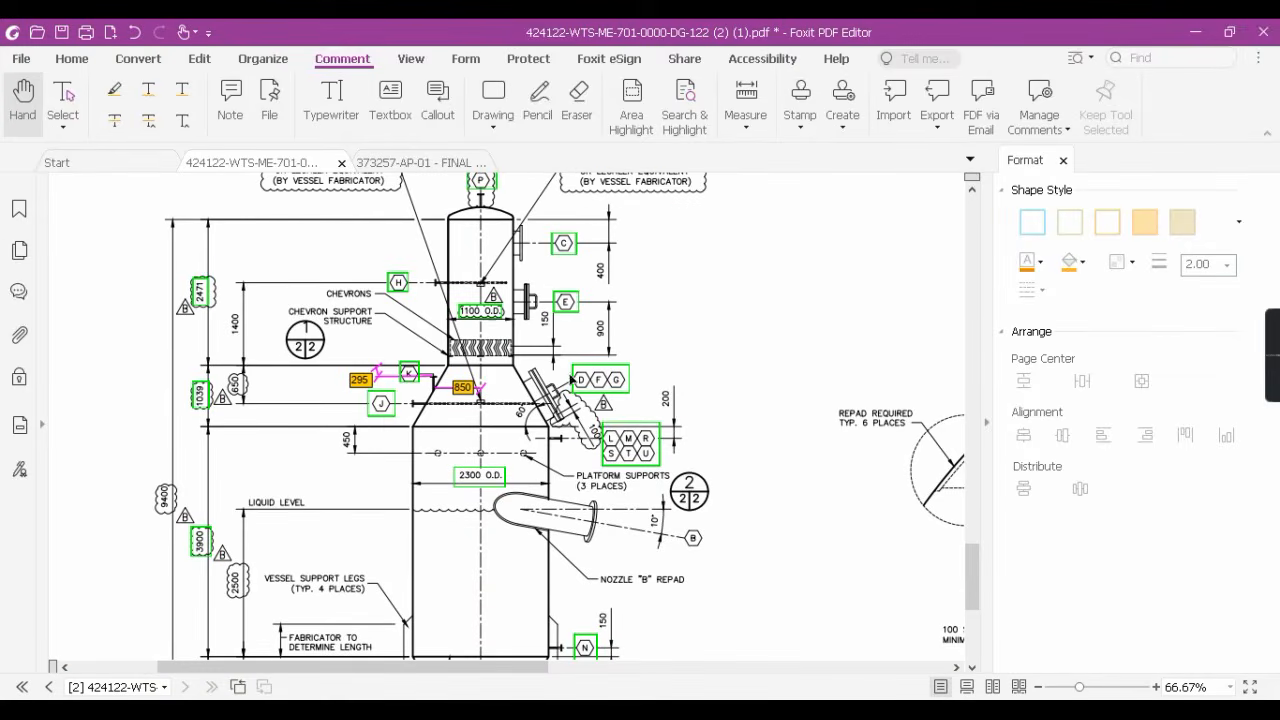
{"action": "scroll", "coordinate": [514, 395], "scroll_direction": "down", "scroll_amount": 3, "text": "ctrl"}
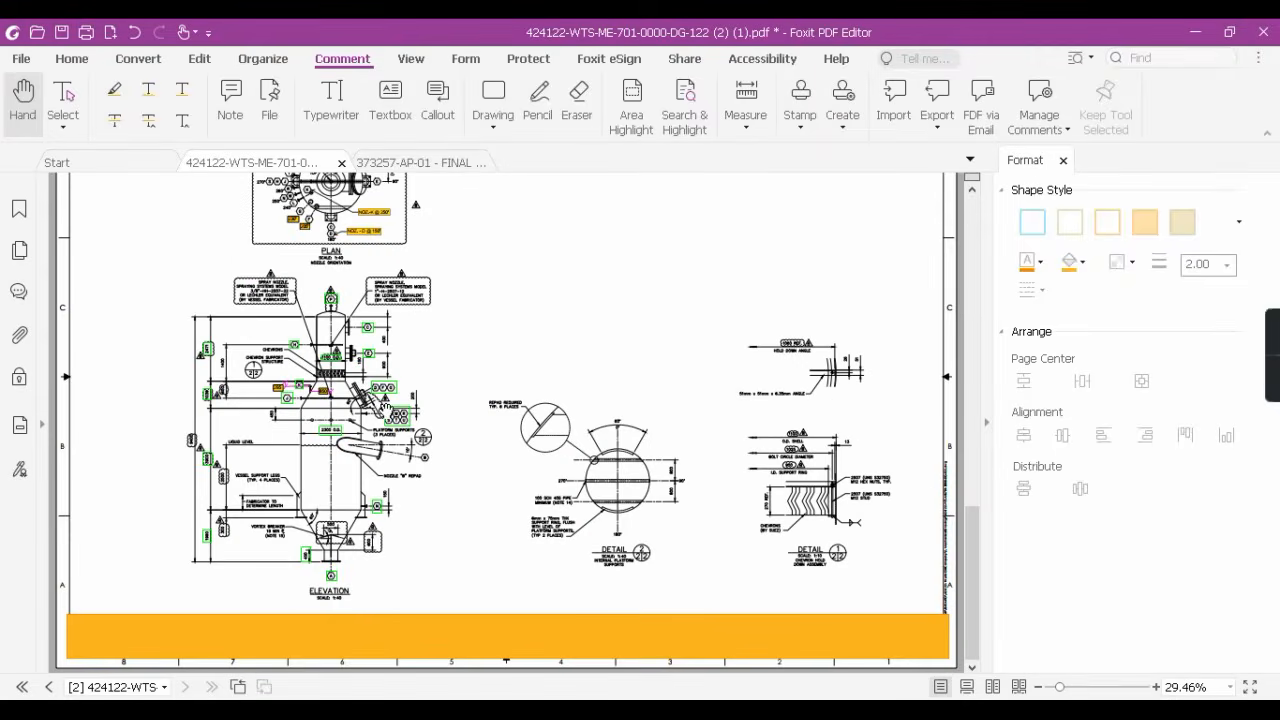
{"action": "scroll", "coordinate": [385, 407], "scroll_direction": "up", "scroll_amount": 1}
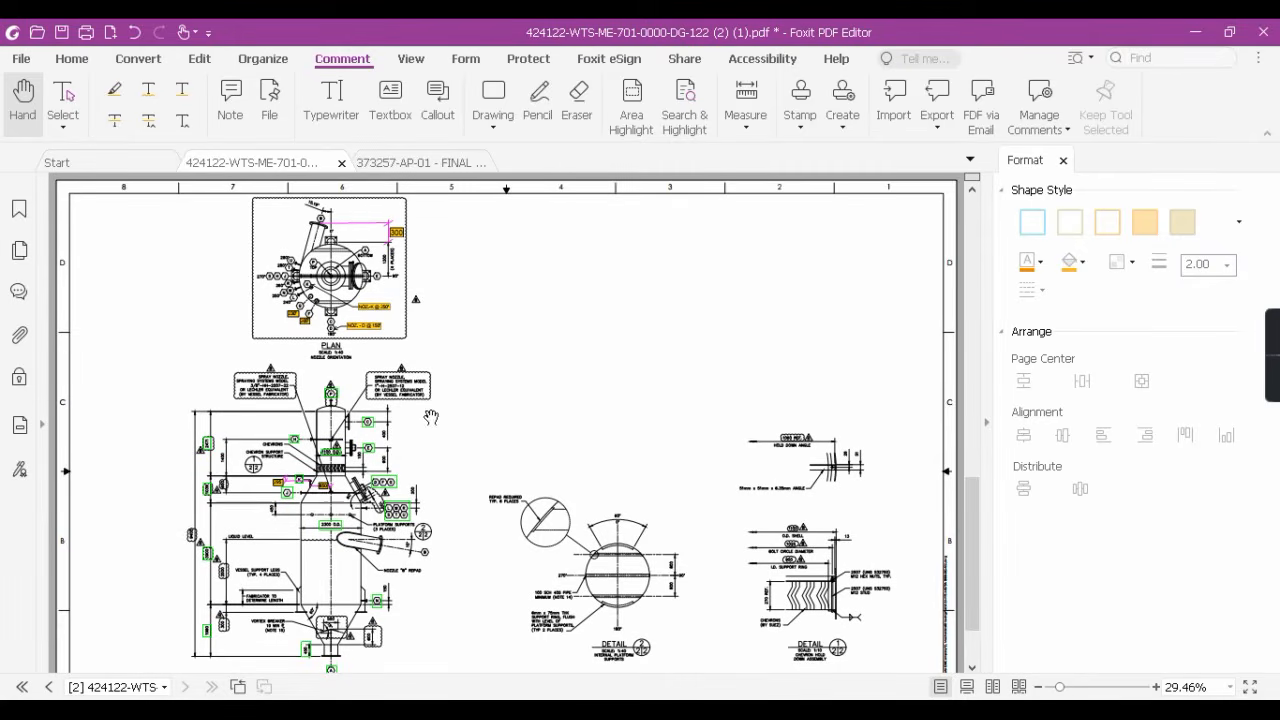
{"action": "scroll", "coordinate": [430, 508], "scroll_direction": "down", "scroll_amount": 1}
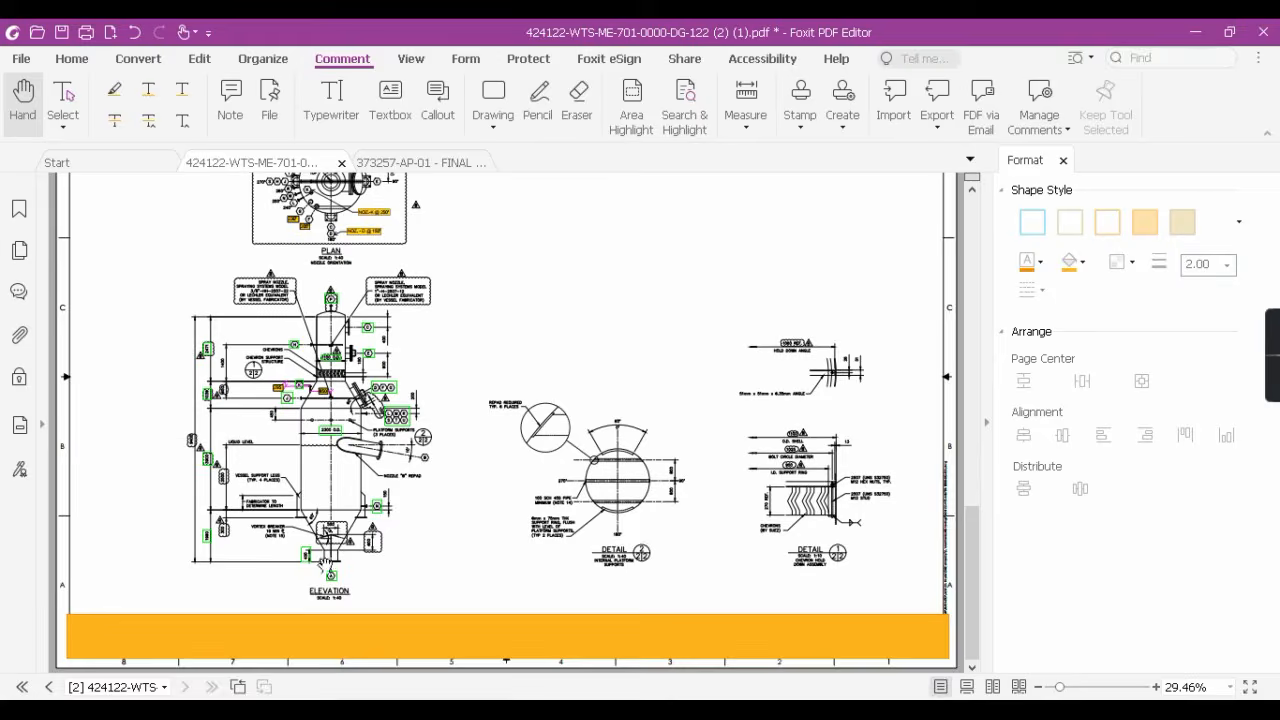
- Check nozzle A's size and description in the nozzle schedule and its projection at the bottom cone in the elevation view
{"action": "scroll", "coordinate": [330, 560], "scroll_direction": "up", "scroll_amount": 10}
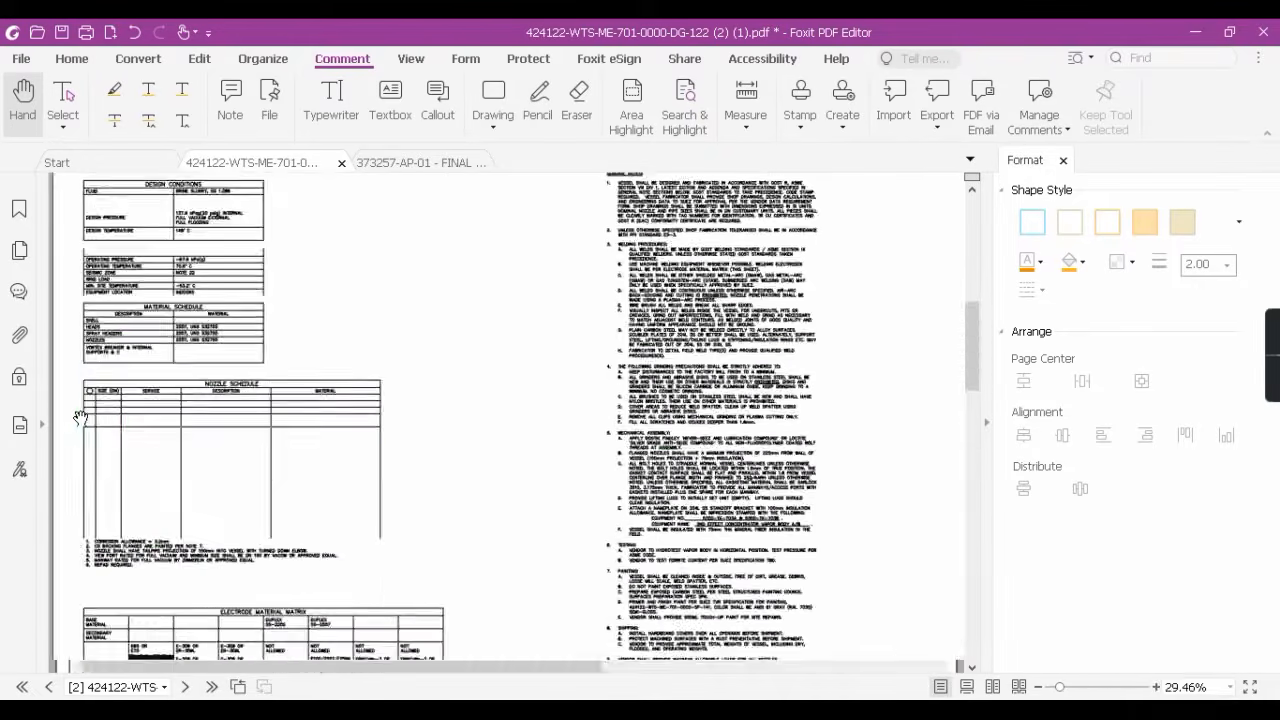
{"action": "scroll", "coordinate": [80, 416], "scroll_direction": "up", "scroll_amount": 6, "text": "ctrl"}
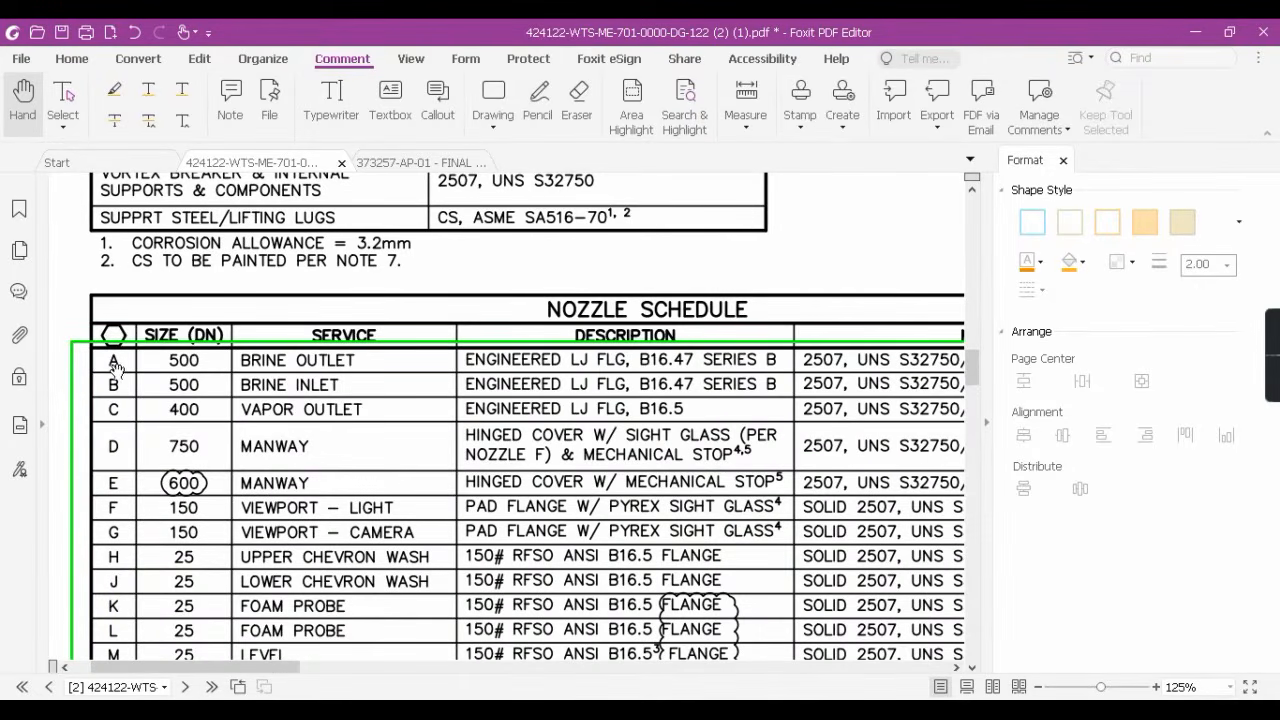
{"action": "scroll", "coordinate": [498, 385], "scroll_direction": "down", "scroll_amount": 4, "text": "ctrl"}
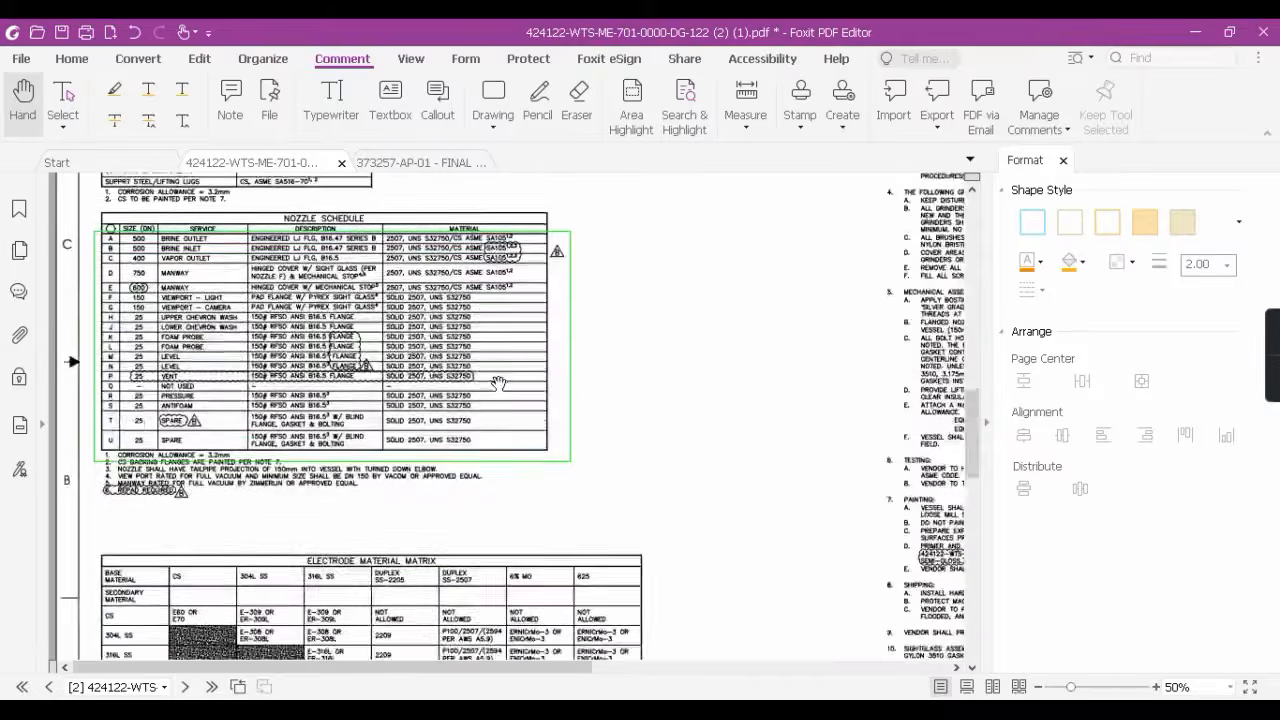
{"action": "scroll", "coordinate": [499, 385], "scroll_direction": "down", "scroll_amount": 10}
{"action": "scroll", "coordinate": [527, 484], "scroll_direction": "up", "scroll_amount": 3, "text": "ctrl"}
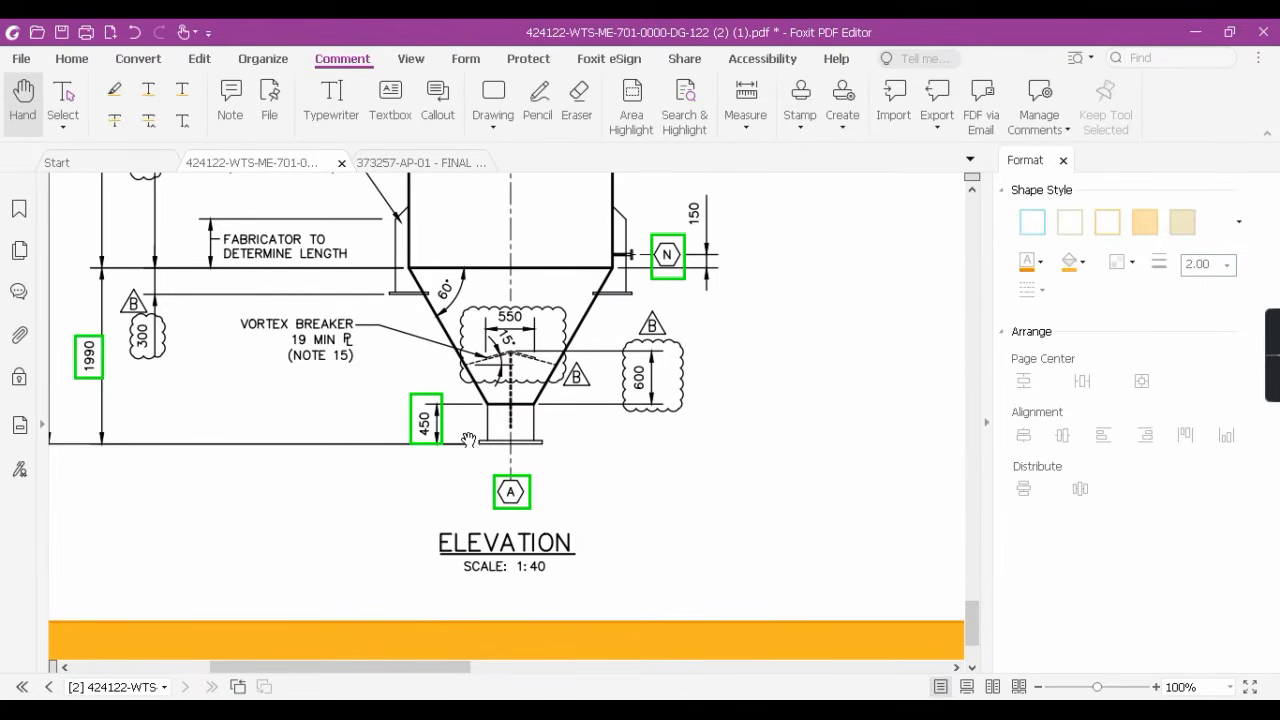
- Switch to Plant 3D, set the straight nozzle's size to 500 and change its tag number to A
{"action": "left_click", "coordinate": [645, 714]}
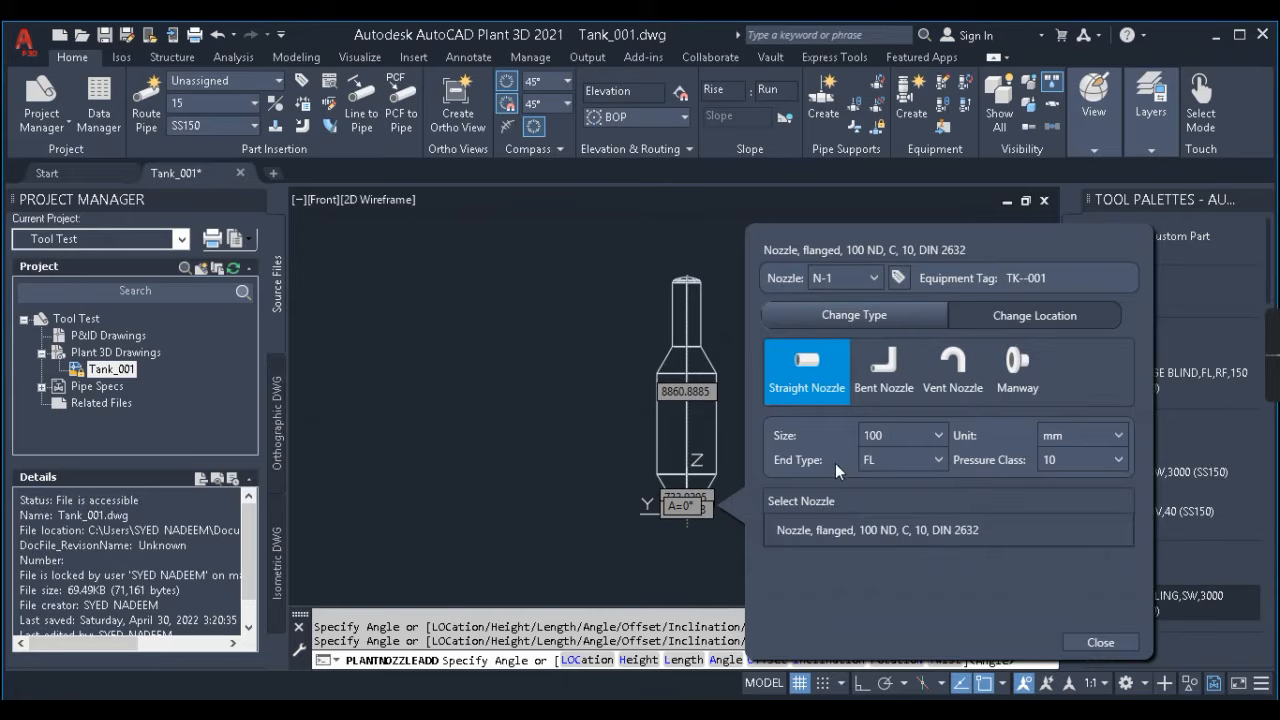
{"action": "left_click", "coordinate": [900, 433]}
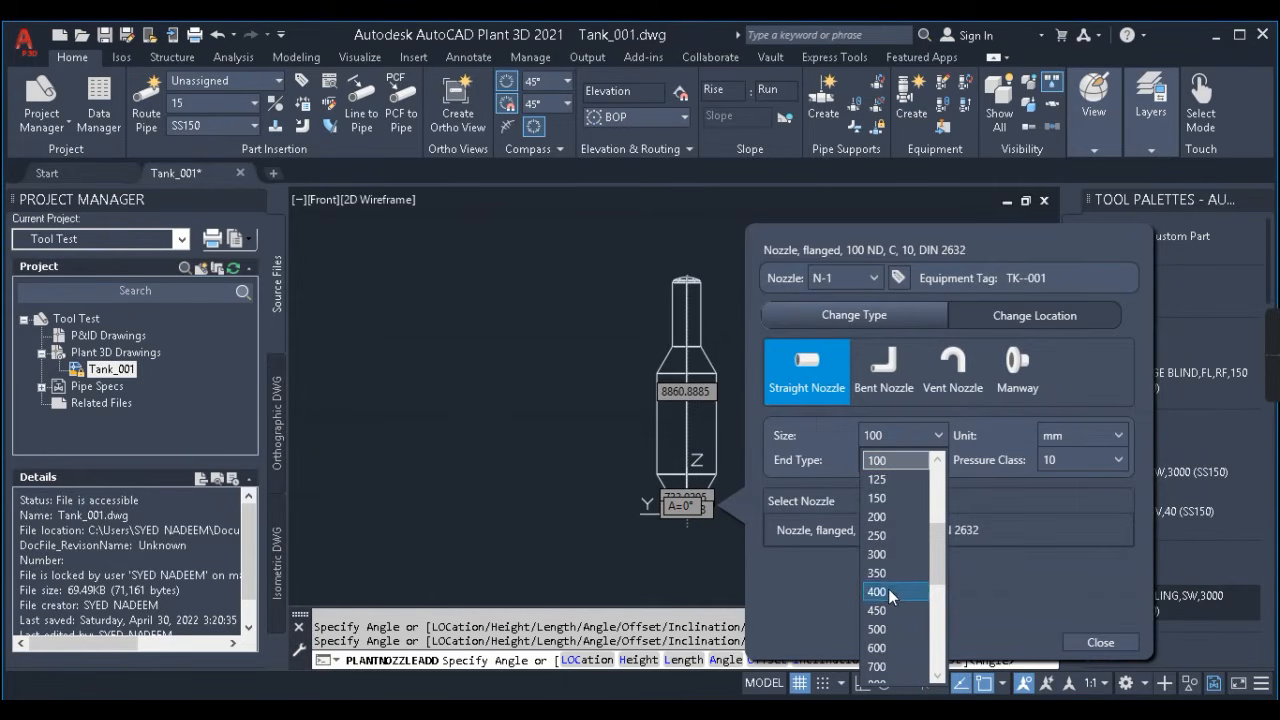
{"action": "left_click", "coordinate": [887, 628]}
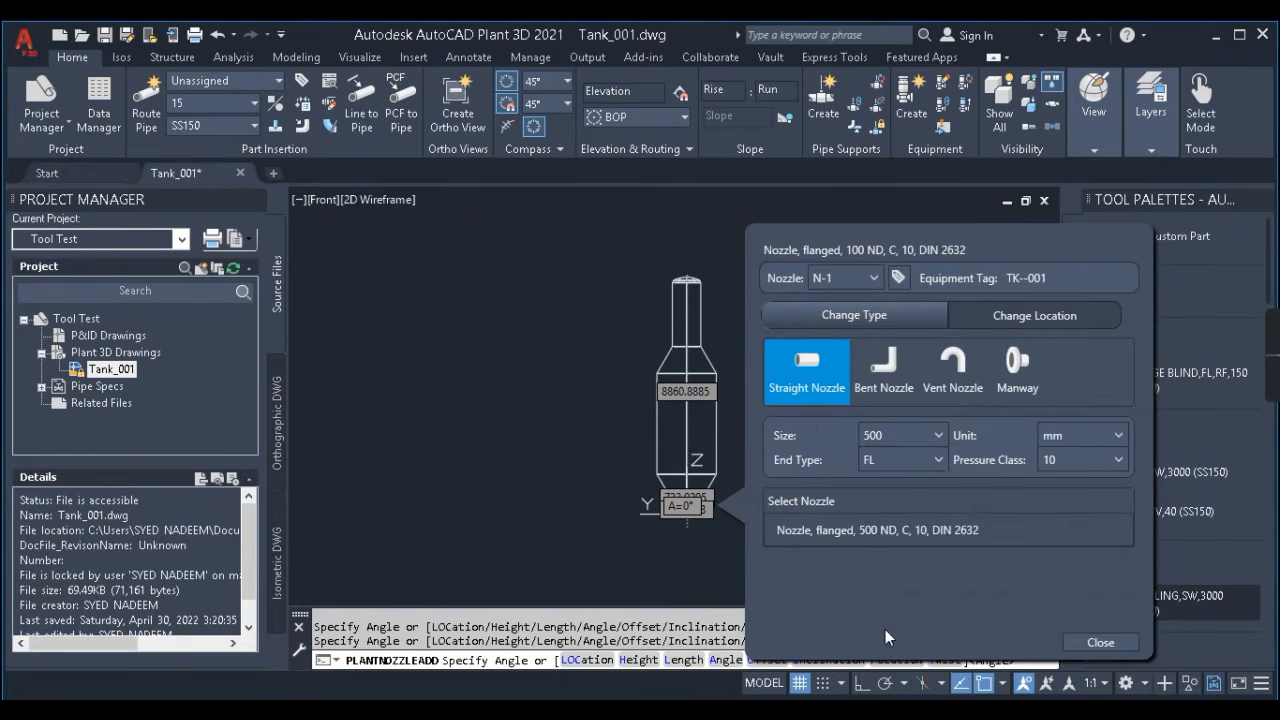
{"action": "left_click", "coordinate": [899, 277]}
{"action": "type", "text": "a"}
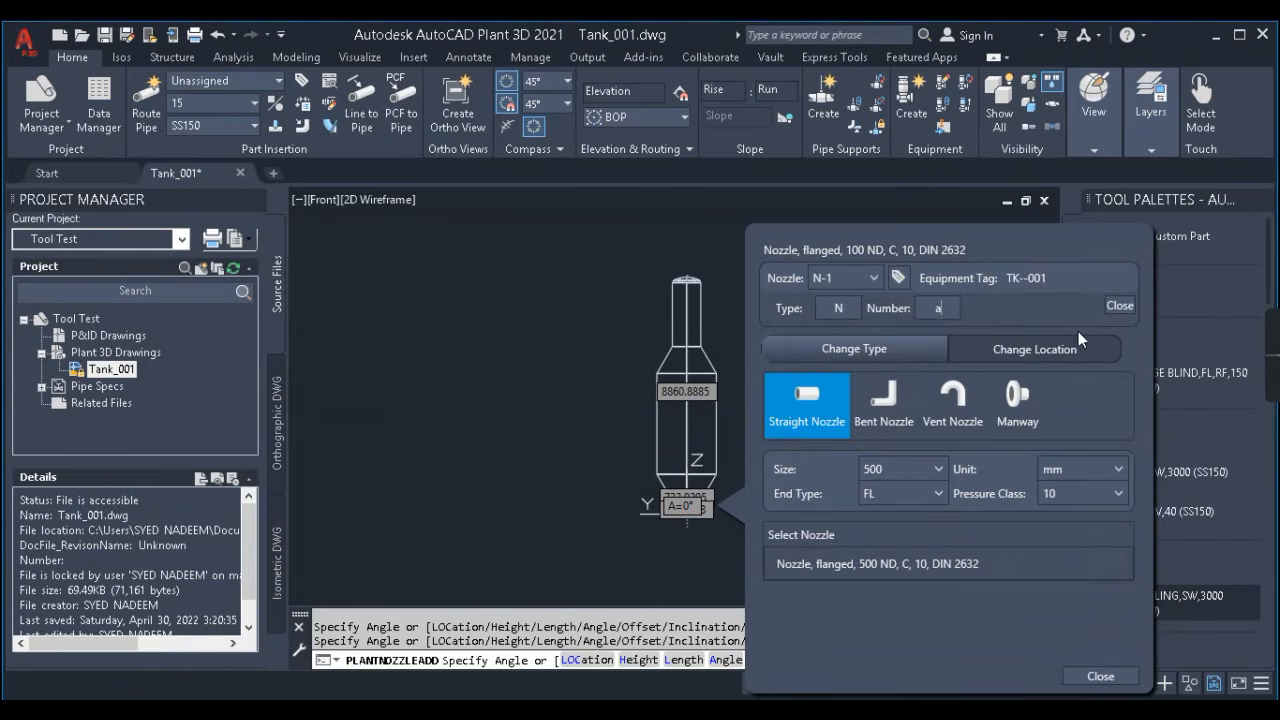
{"action": "key", "text": "BackSpace"}
{"action": "type", "text": "A"}
{"action": "left_click", "coordinate": [1116, 306]}
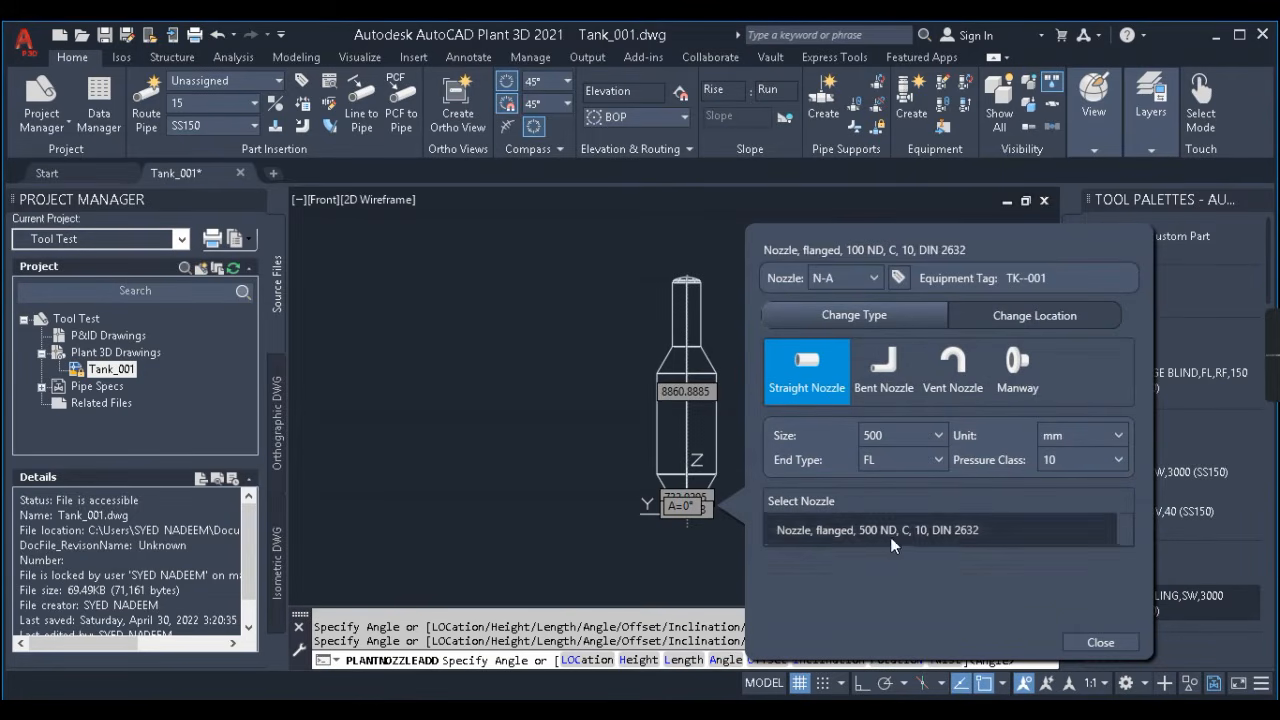
- Set nozzle N-A's unit to in with pressure class 150 and choose the flanged 20" ND, RF, 150, ASME B16.5 nozzle
{"action": "left_click", "coordinate": [1111, 437]}
{"action": "left_click", "coordinate": [1075, 453]}
{"action": "left_click", "coordinate": [1085, 461]}
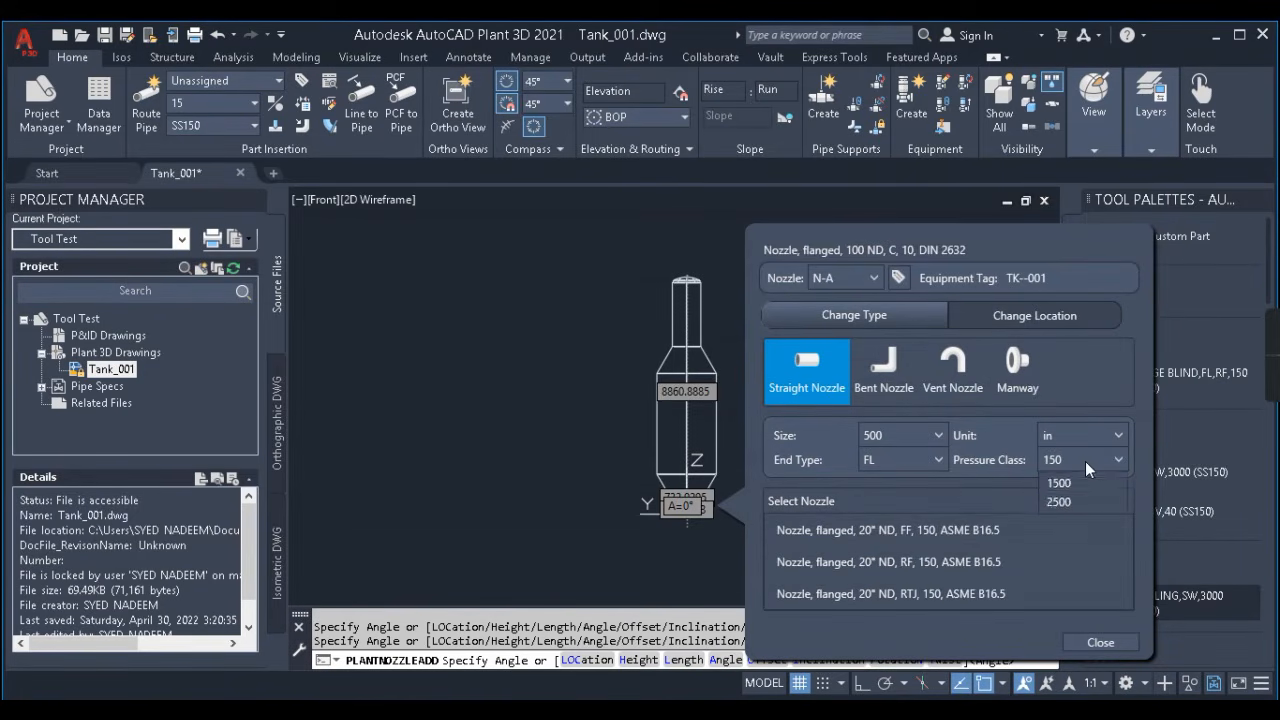
{"action": "left_click", "coordinate": [1069, 469]}
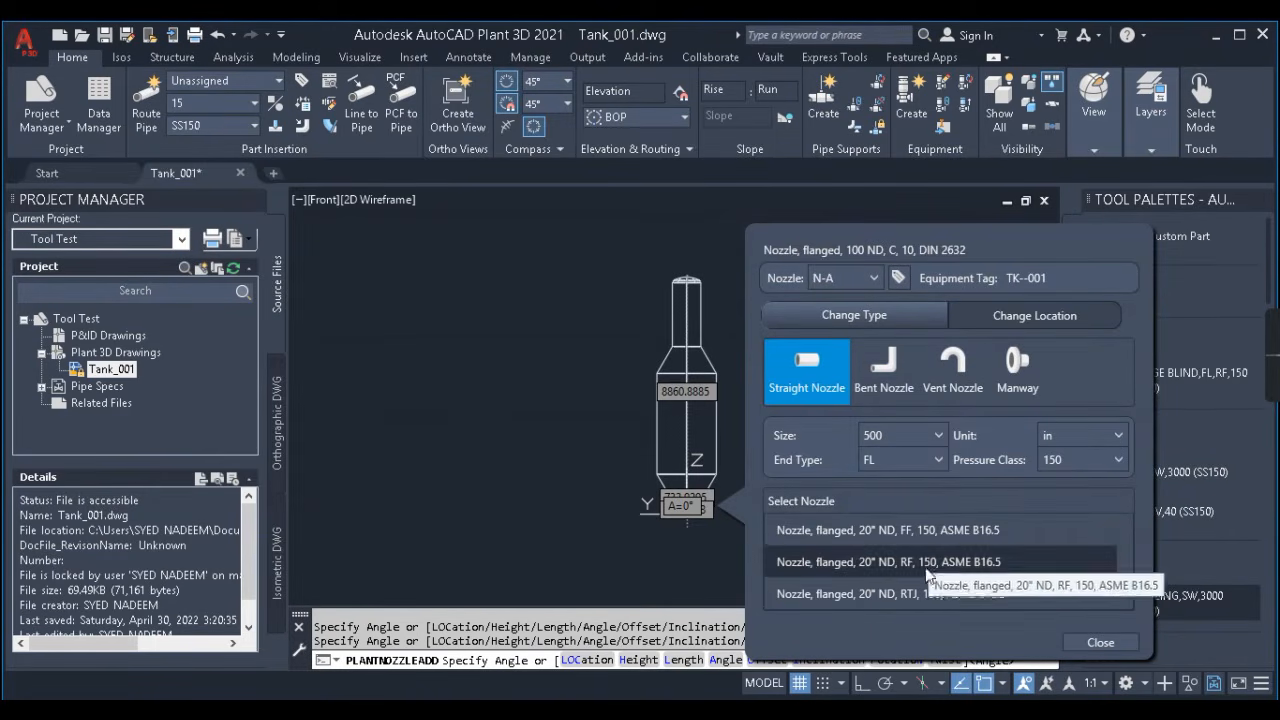
{"action": "left_click", "coordinate": [865, 564]}
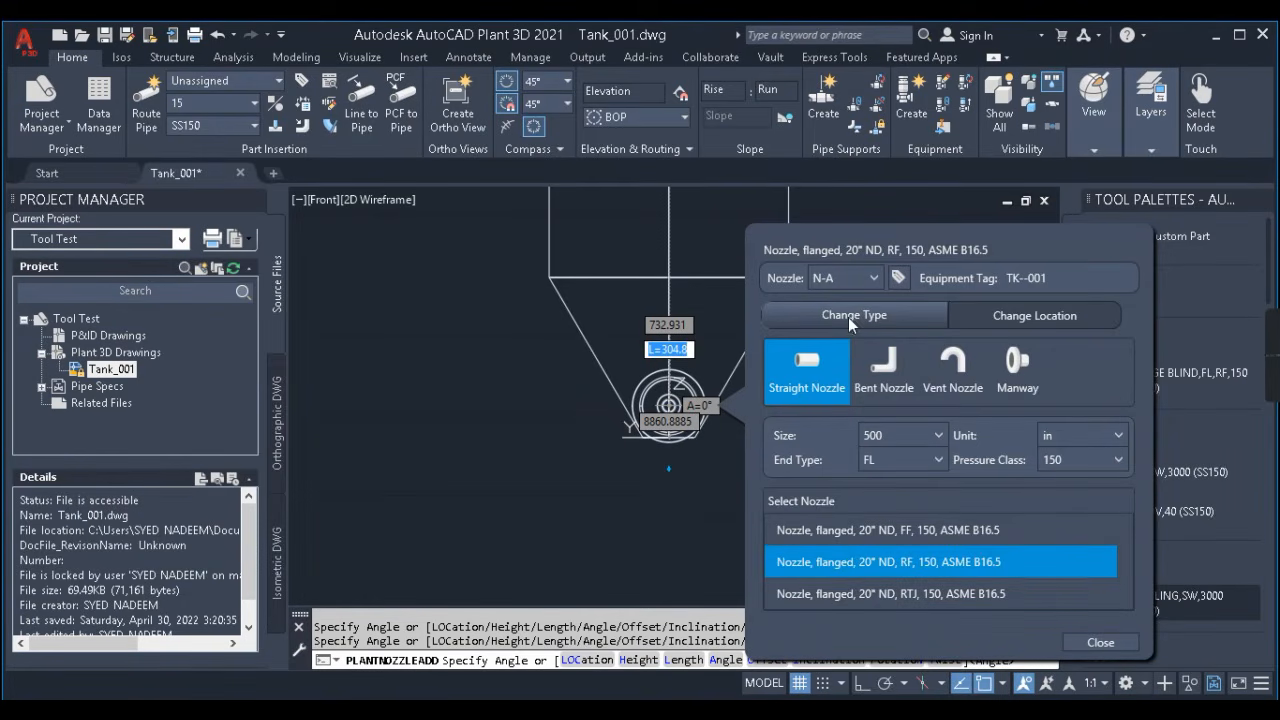
- Try the Top and Bottom location options for nozzle N-A and compare its placement on the tank
{"action": "left_click", "coordinate": [1021, 317]}
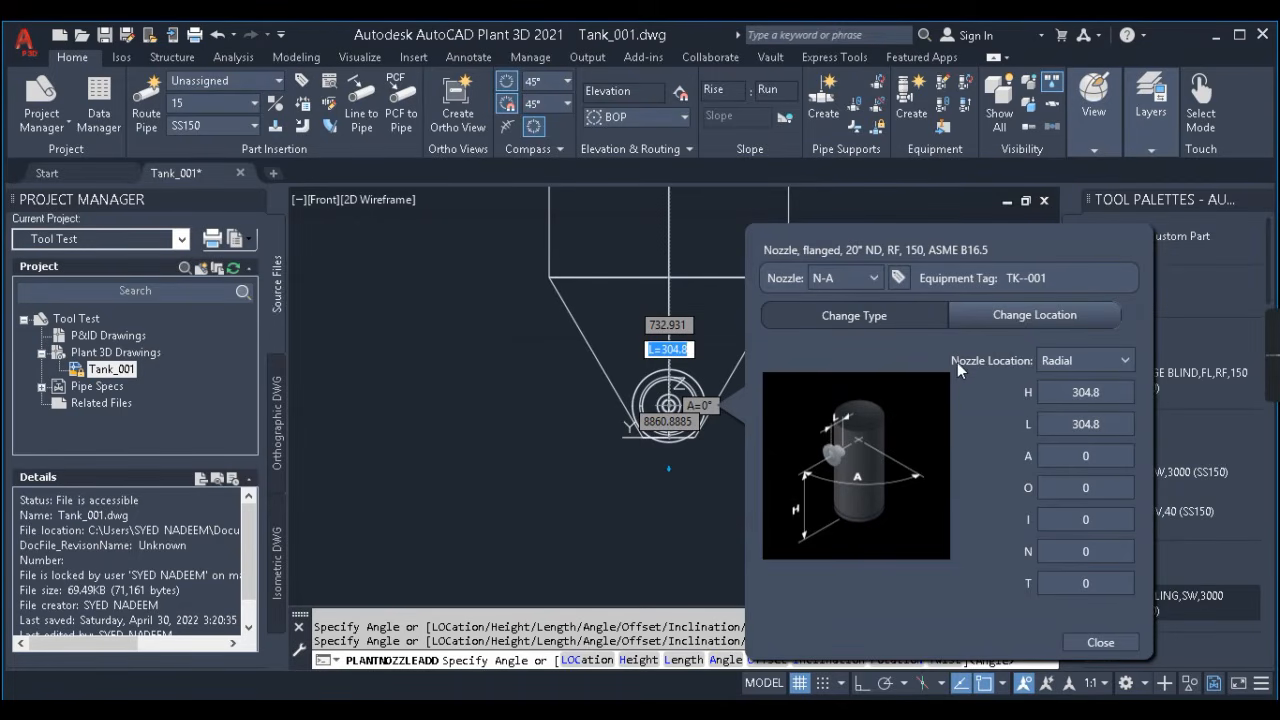
{"action": "left_click", "coordinate": [1069, 361]}
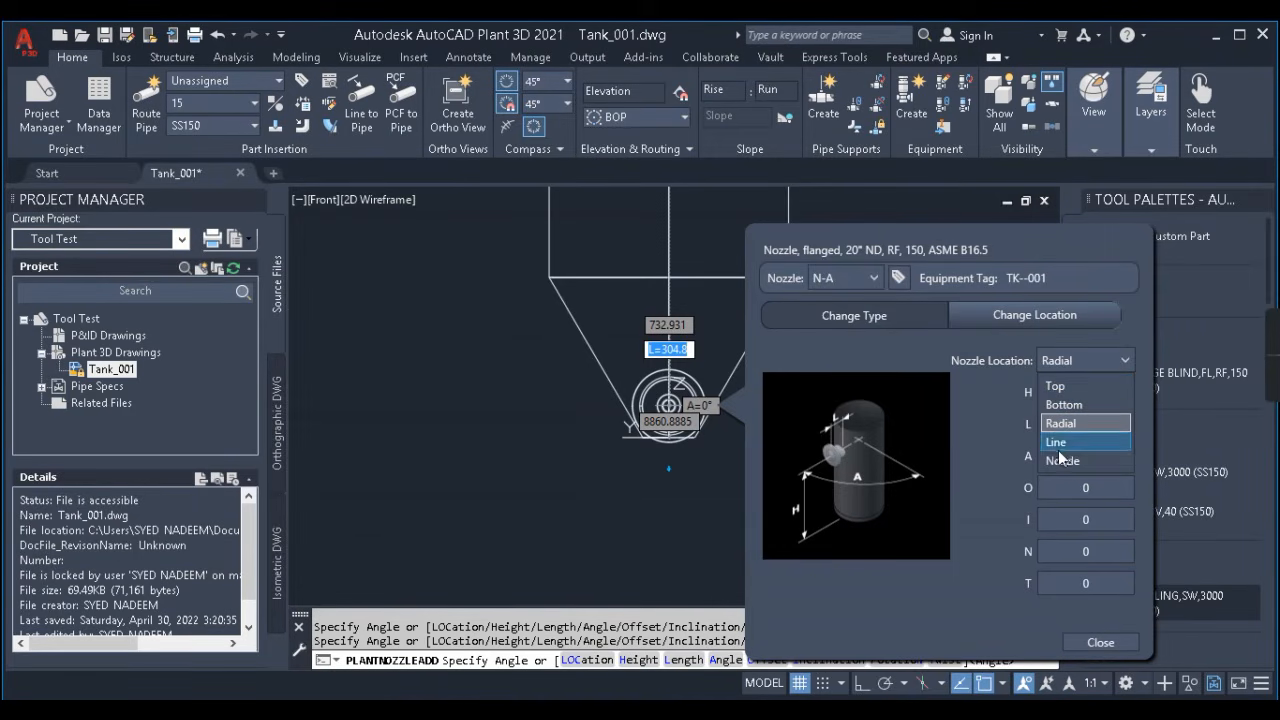
{"action": "left_click", "coordinate": [1063, 390]}
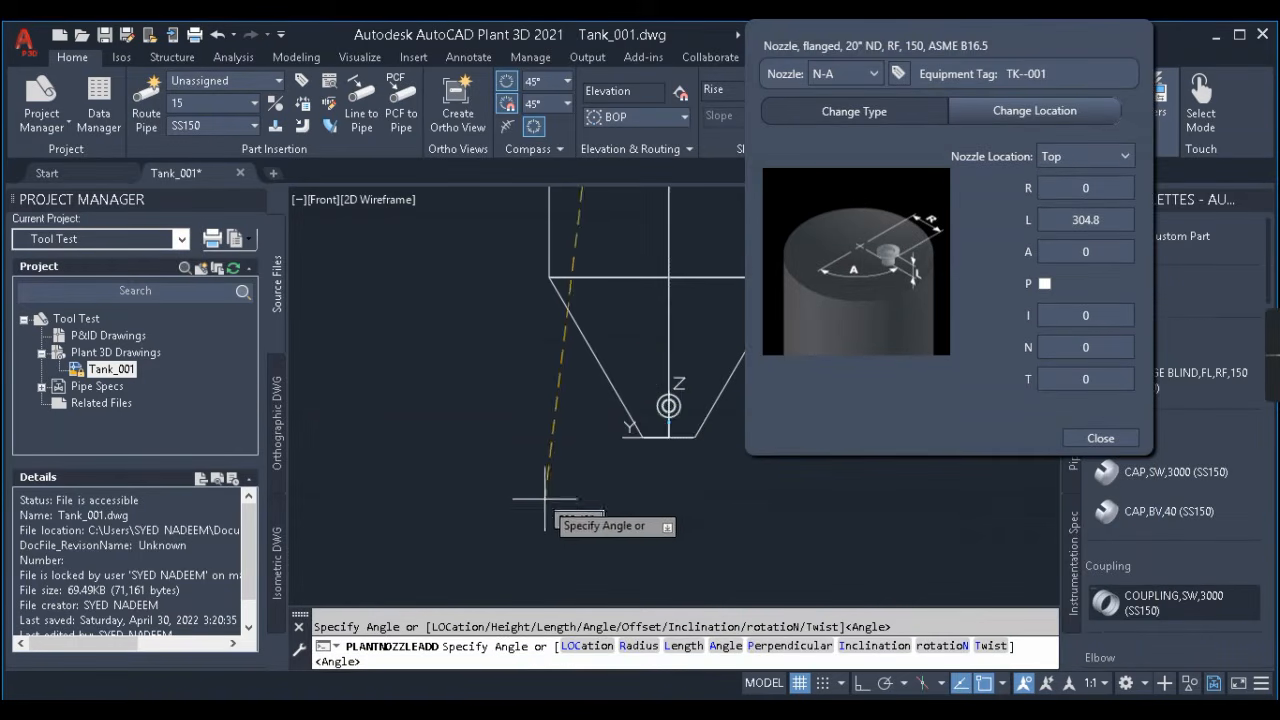
{"action": "scroll", "coordinate": [555, 478], "scroll_direction": "down", "scroll_amount": 8}
{"action": "scroll", "coordinate": [698, 360], "scroll_direction": "up", "scroll_amount": 5}
{"action": "scroll", "coordinate": [611, 346], "scroll_direction": "up", "scroll_amount": 5}
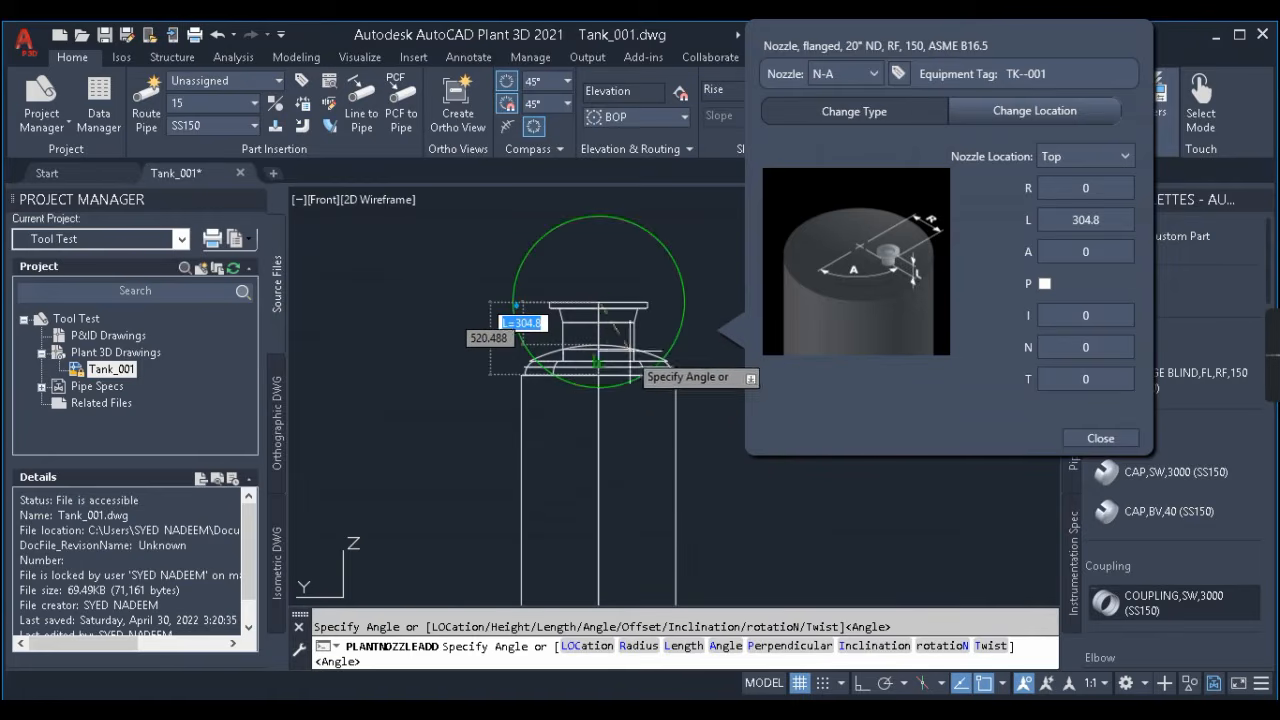
{"action": "left_click", "coordinate": [1075, 161]}
{"action": "left_click", "coordinate": [1064, 201]}
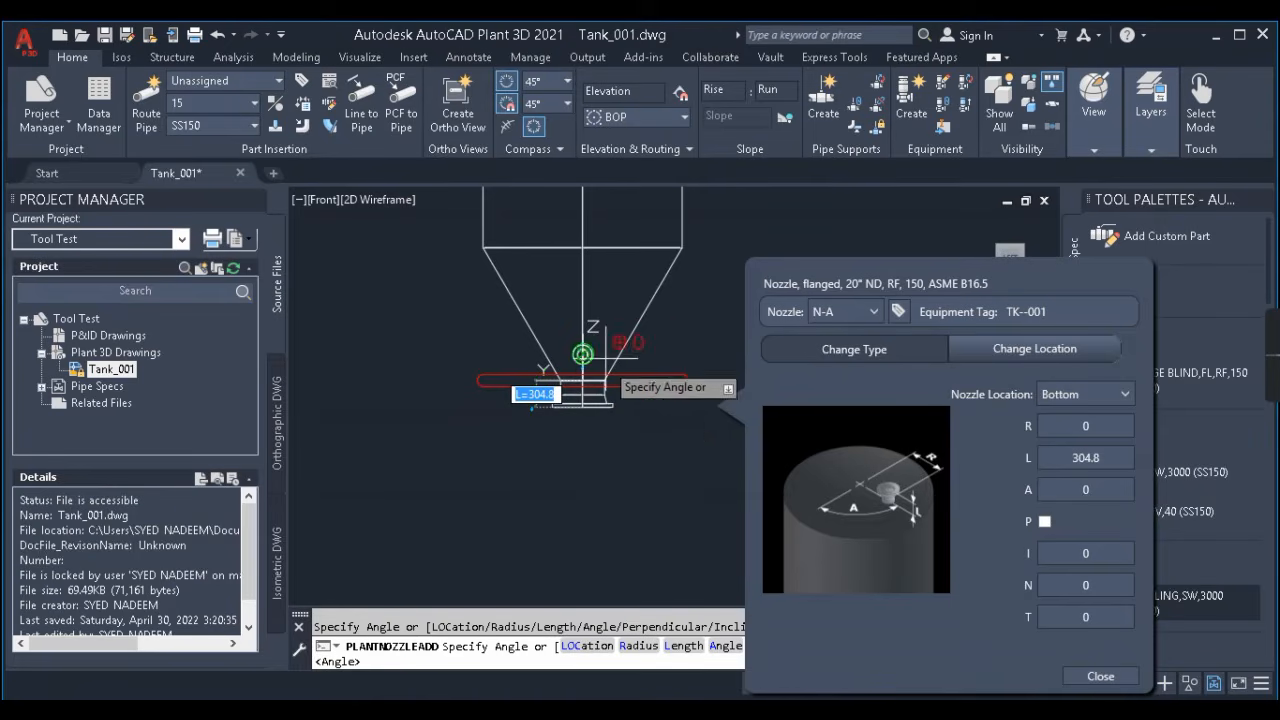
- Try the Radial and Line location options for nozzle N-A on the tank
{"action": "left_click", "coordinate": [1080, 396]}
{"action": "left_click", "coordinate": [1065, 456]}
{"action": "scroll", "coordinate": [573, 474], "scroll_direction": "down", "scroll_amount": 5}
{"action": "scroll", "coordinate": [624, 402], "scroll_direction": "up", "scroll_amount": 5}
{"action": "scroll", "coordinate": [447, 420], "scroll_direction": "down", "scroll_amount": 4}
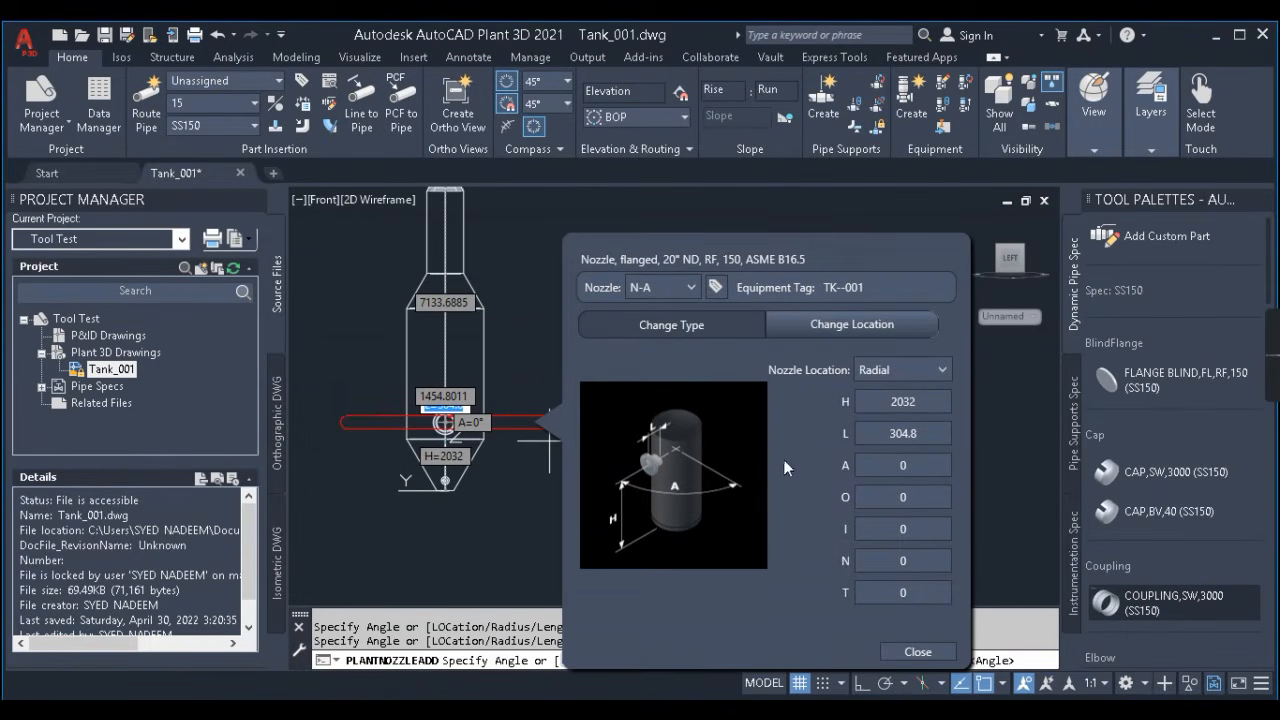
{"action": "left_click", "coordinate": [886, 368]}
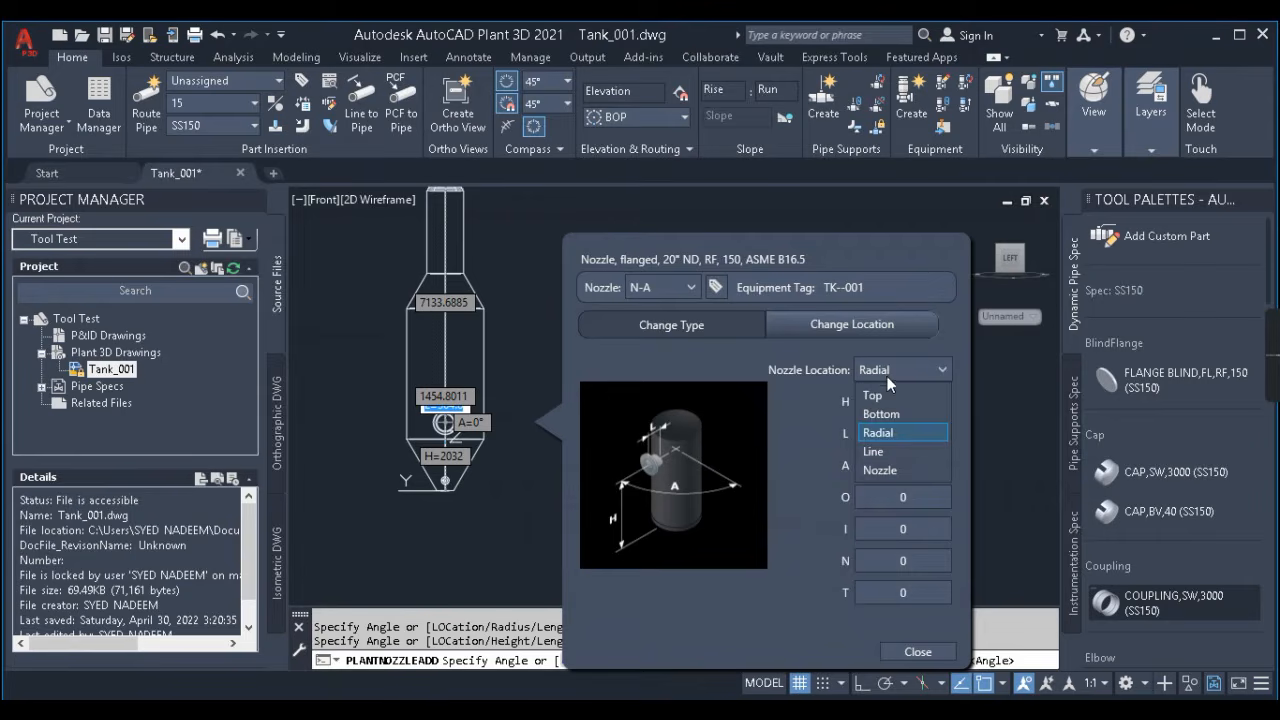
{"action": "left_click", "coordinate": [886, 452]}
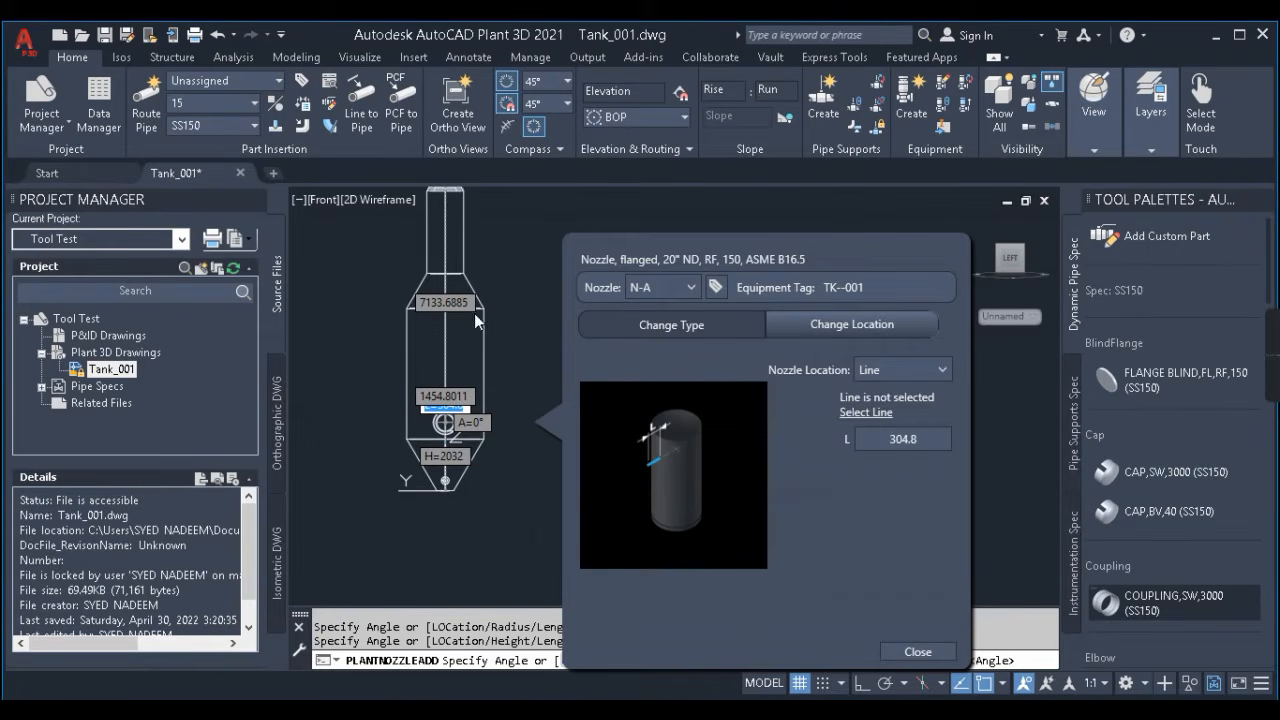
{"action": "left_click", "coordinate": [921, 373]}
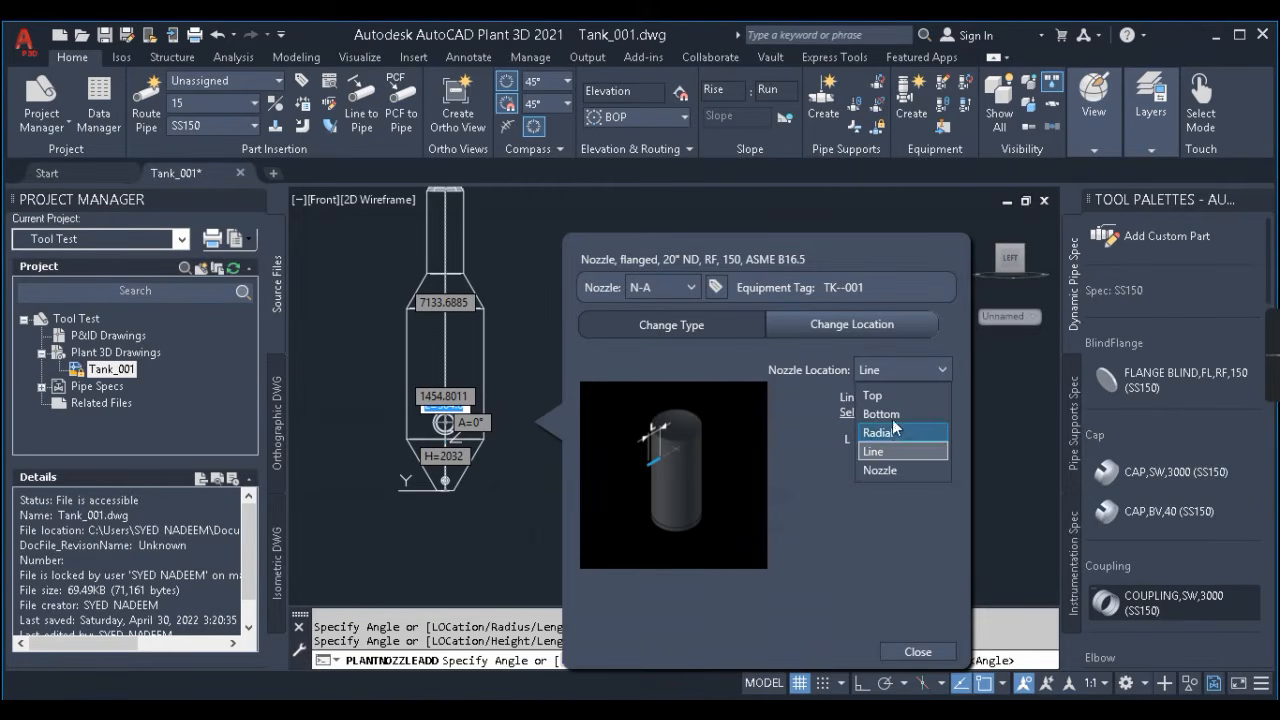
{"action": "left_click", "coordinate": [807, 390]}
- Locate nozzle N-A at the Bottom of the tank and set its length L to 450
{"action": "left_click", "coordinate": [918, 370]}
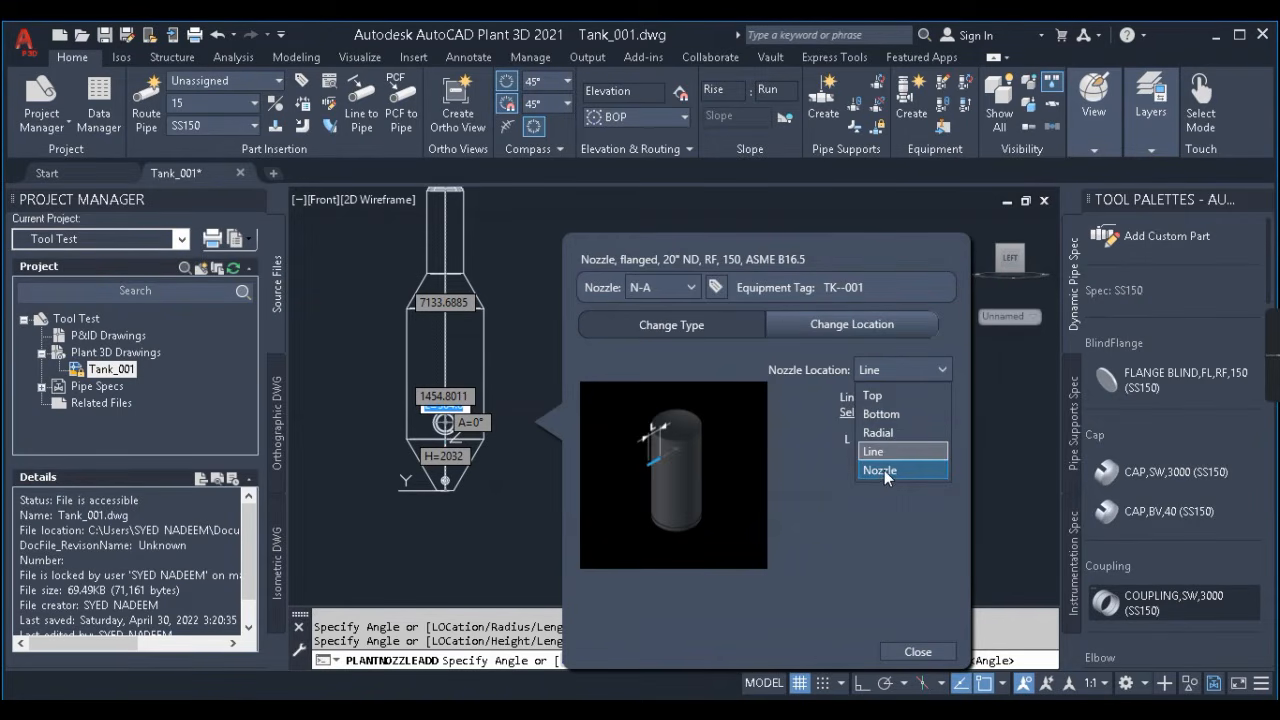
{"action": "left_click", "coordinate": [898, 416]}
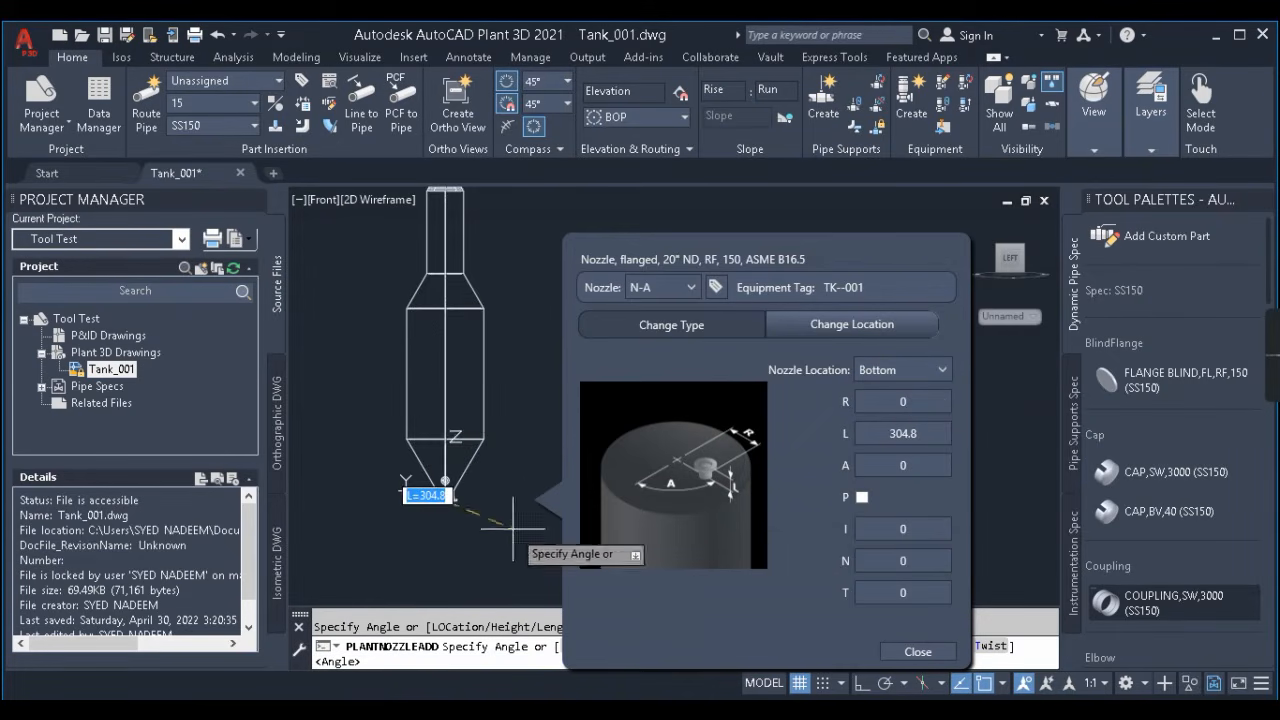
{"action": "scroll", "coordinate": [414, 479], "scroll_direction": "up", "scroll_amount": 3}
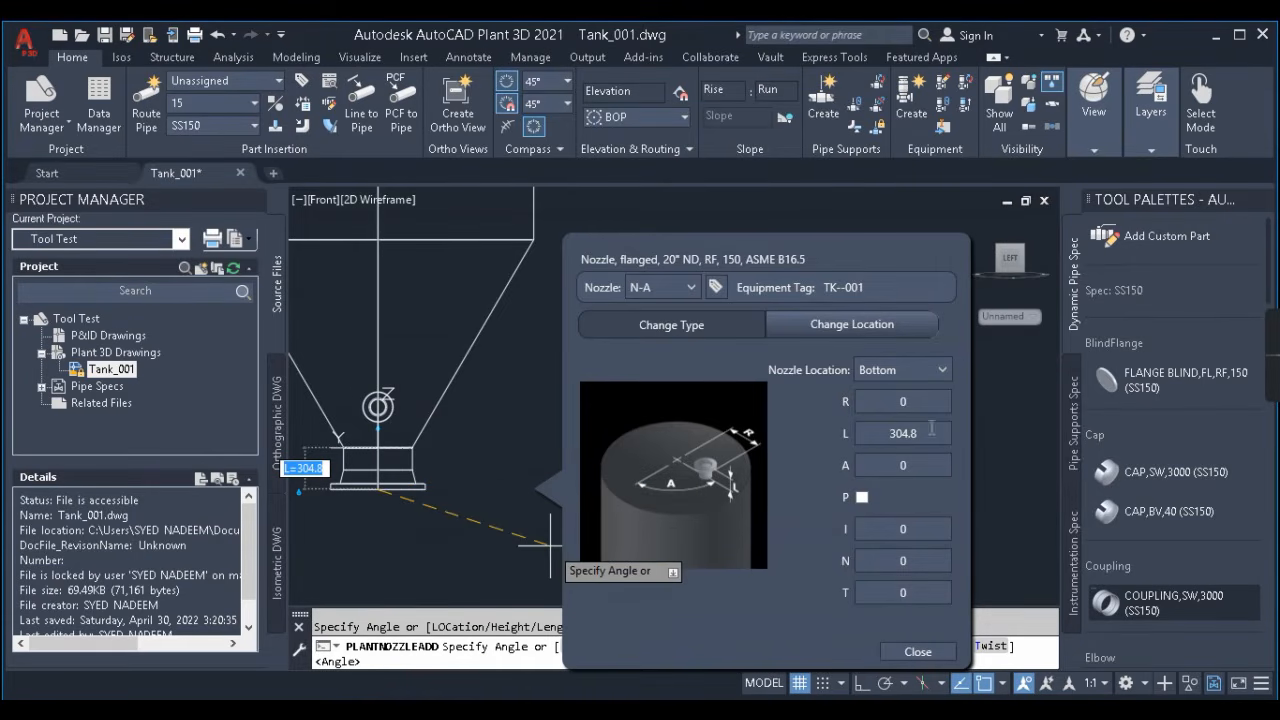
{"action": "left_click", "coordinate": [873, 437]}
{"action": "type", "text": "450"}
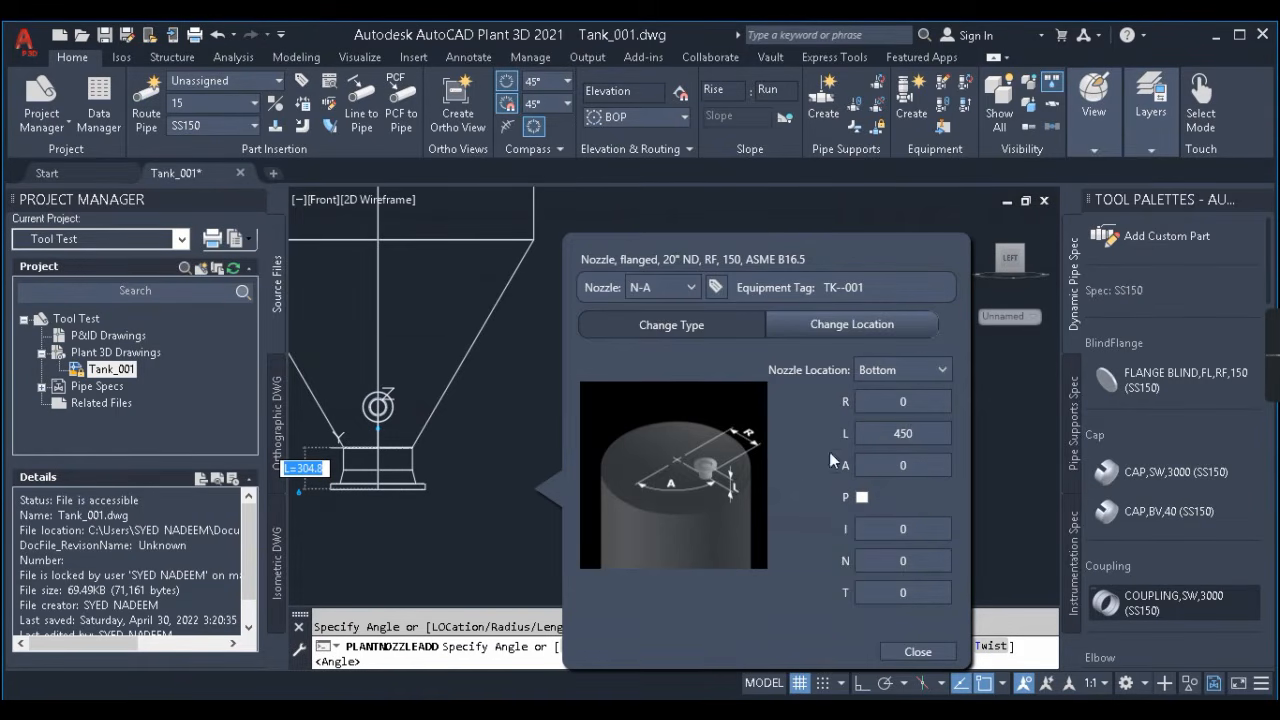
- Finish placing nozzle N-A at the tank bottom and inspect it on the vessel
{"action": "left_click_drag", "start_coordinate": [767, 257], "coordinate": [748, 197]}
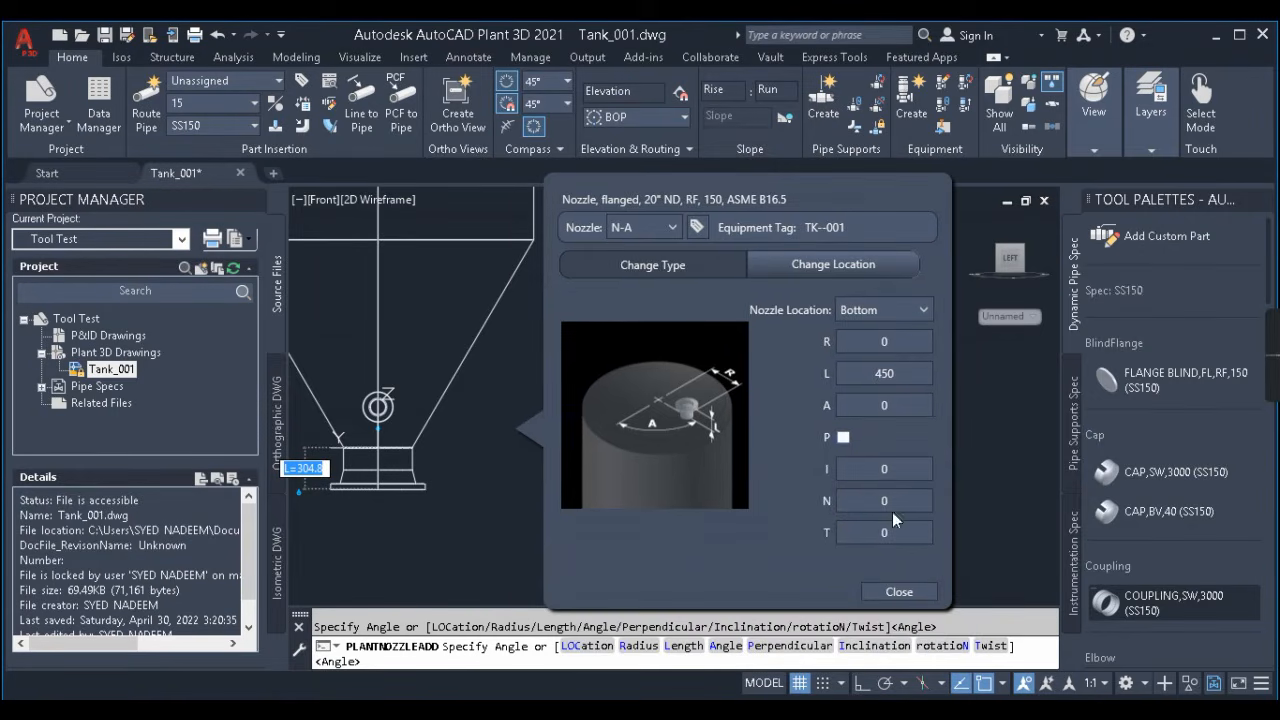
{"action": "left_click", "coordinate": [897, 592]}
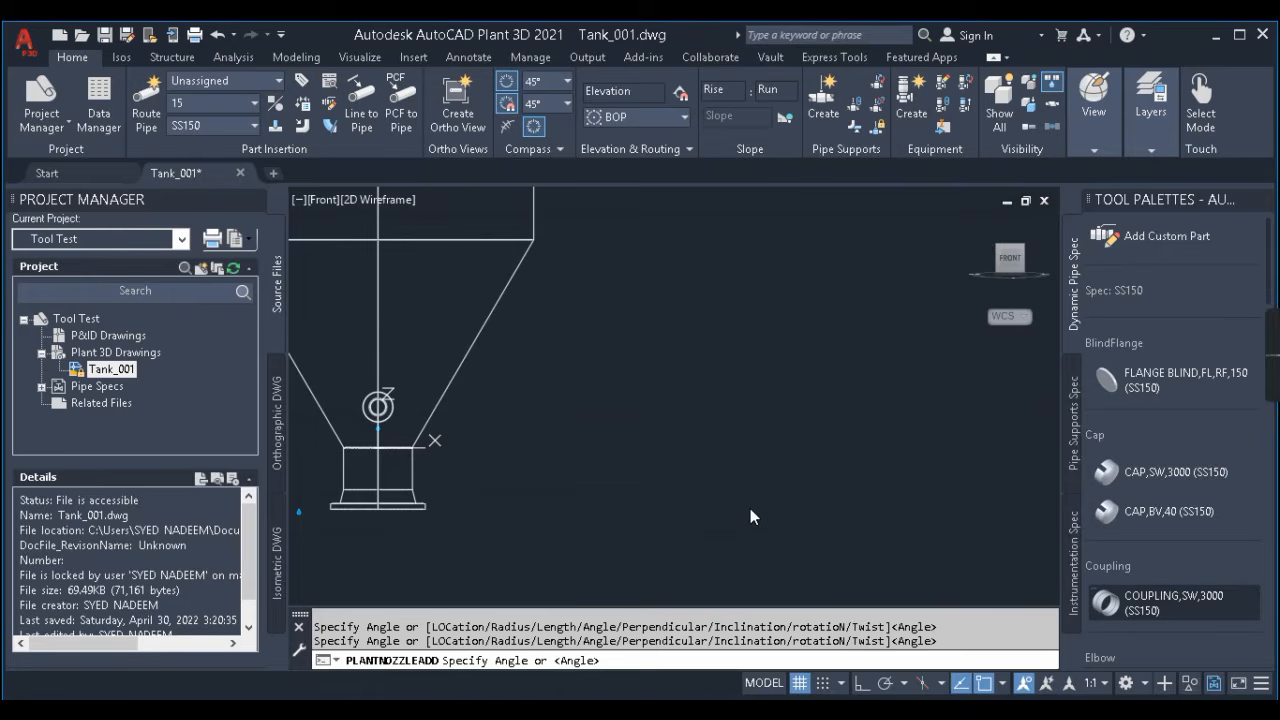
{"action": "scroll", "coordinate": [806, 478], "scroll_direction": "down", "scroll_amount": 2}
{"action": "left_click", "coordinate": [806, 477]}
{"action": "left_click", "coordinate": [807, 472]}
{"action": "scroll", "coordinate": [486, 513], "scroll_direction": "up", "scroll_amount": 2}
{"action": "scroll", "coordinate": [482, 512], "scroll_direction": "up", "scroll_amount": 2}
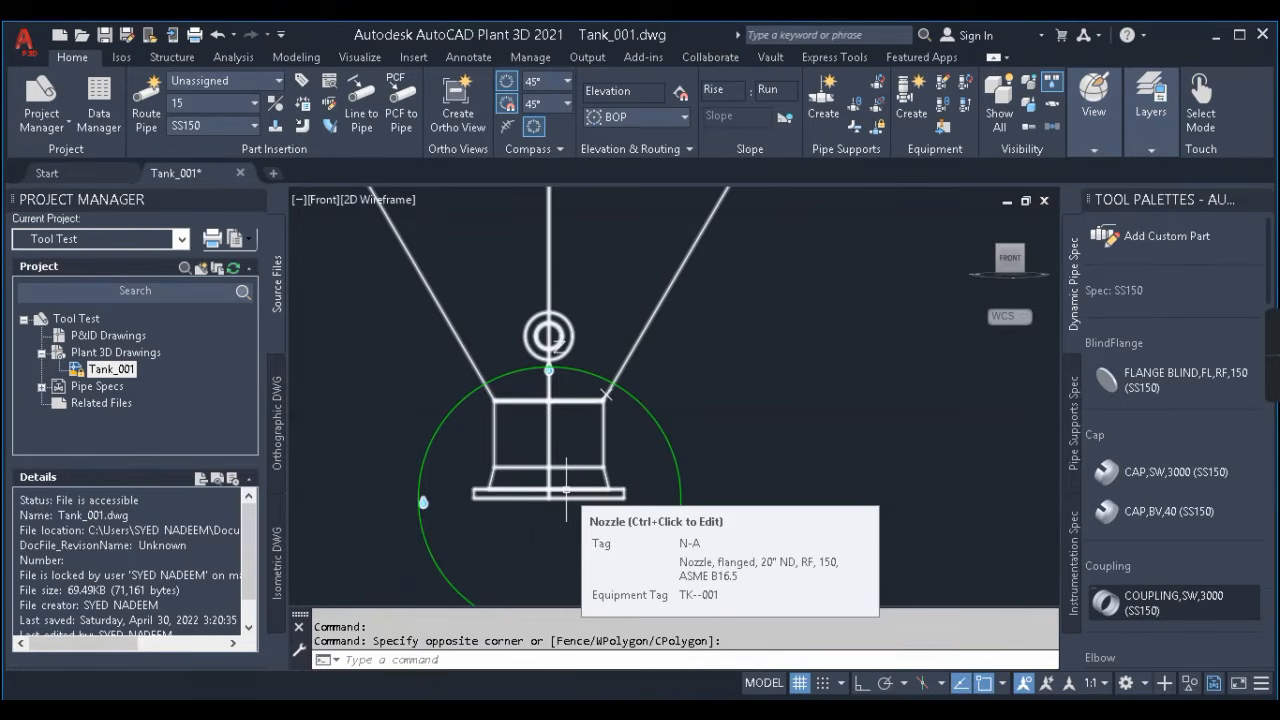
- Try erasing the small extra nozzle on the tank's lower cone, and undo the erasure
{"action": "left_click", "coordinate": [548, 336]}
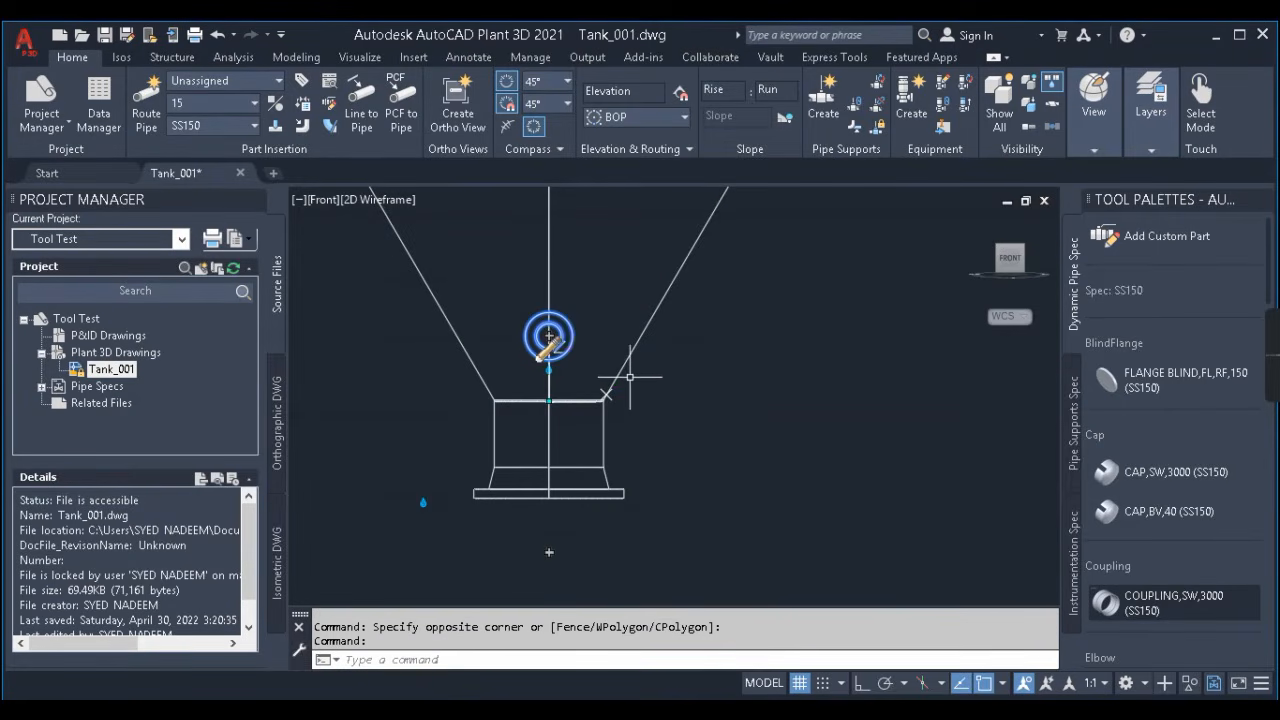
{"action": "key", "text": "Delete"}
{"action": "scroll", "coordinate": [623, 394], "scroll_direction": "down", "scroll_amount": 5}
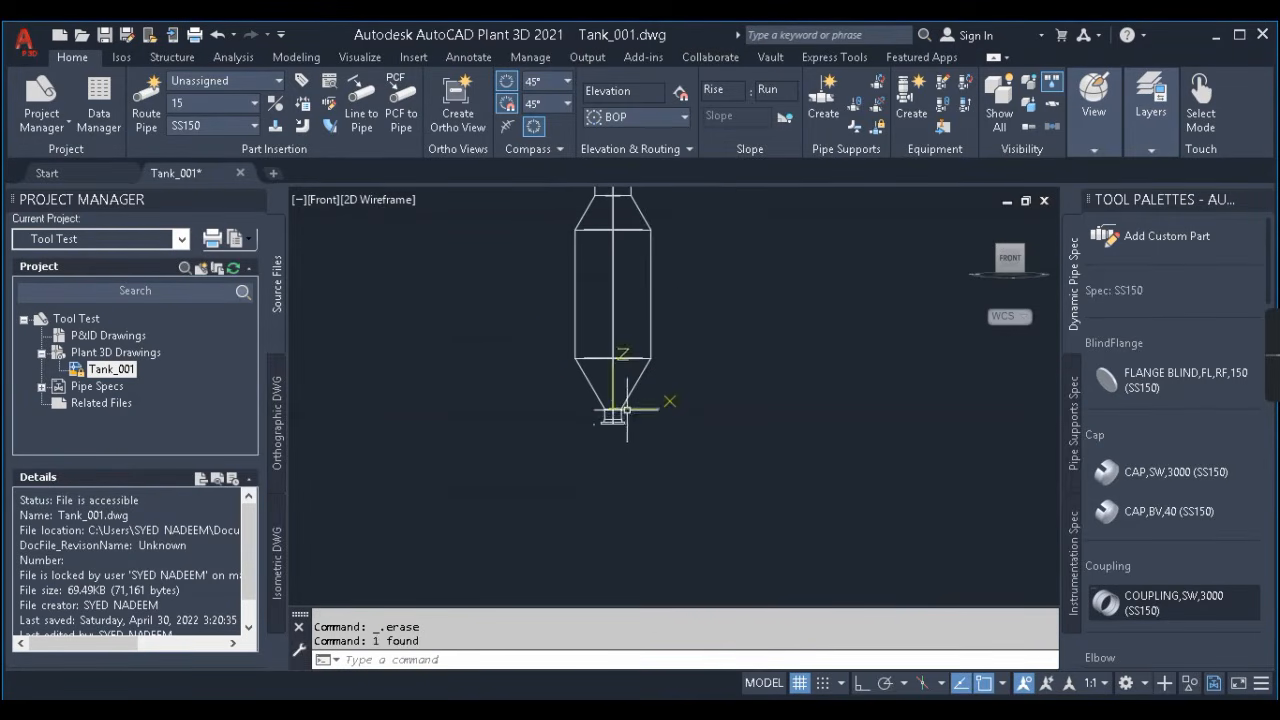
{"action": "scroll", "coordinate": [629, 364], "scroll_direction": "up", "scroll_amount": 3}
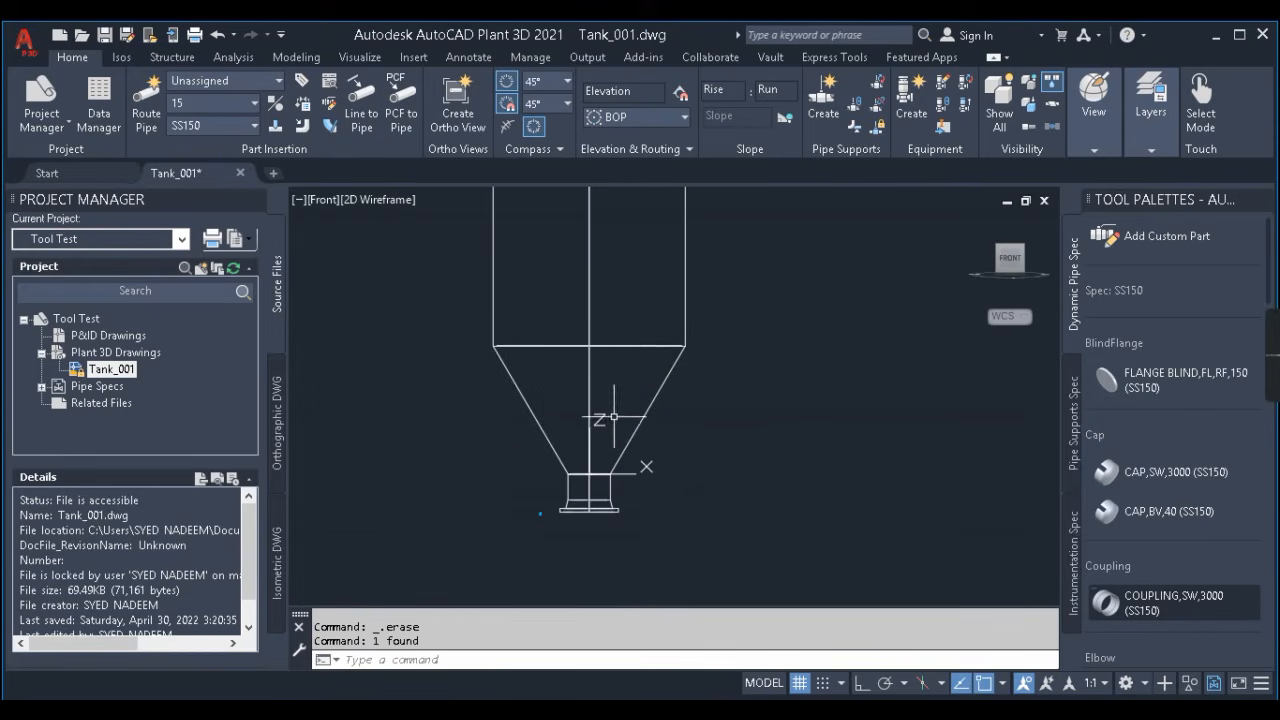
{"action": "scroll", "coordinate": [608, 391], "scroll_direction": "up", "scroll_amount": 2}
{"action": "key", "text": "ctrl+z"}
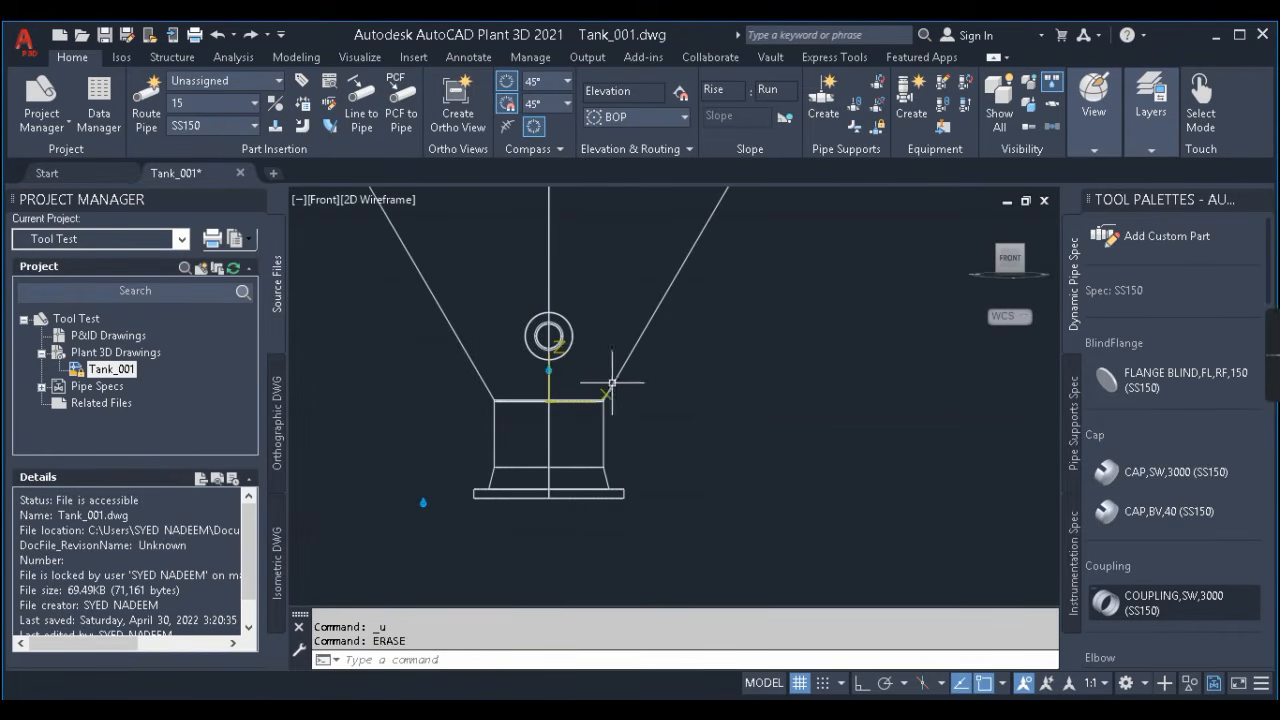
- Open the small lower-cone nozzle for editing and review its type and location settings
{"action": "left_click", "coordinate": [568, 321]}
{"action": "key", "text": "Escape"}
{"action": "left_click", "coordinate": [571, 329]}
{"action": "key", "text": "Escape"}
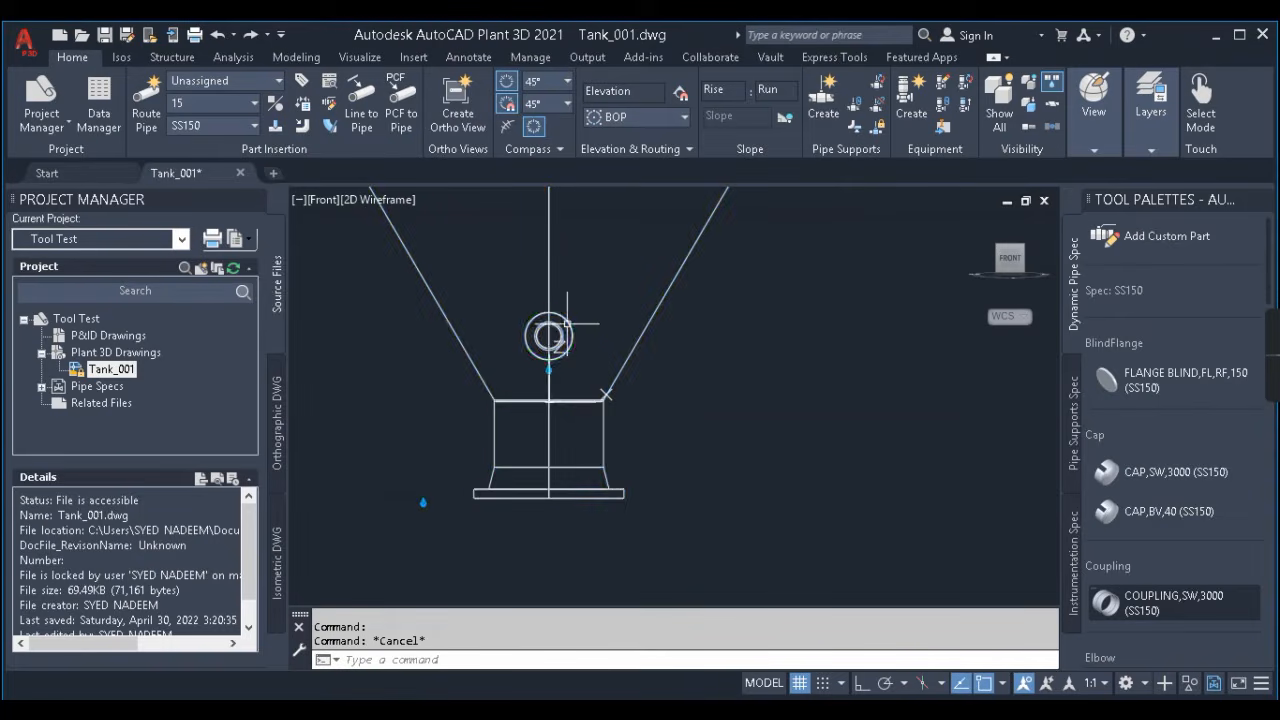
{"action": "left_click", "coordinate": [571, 330]}
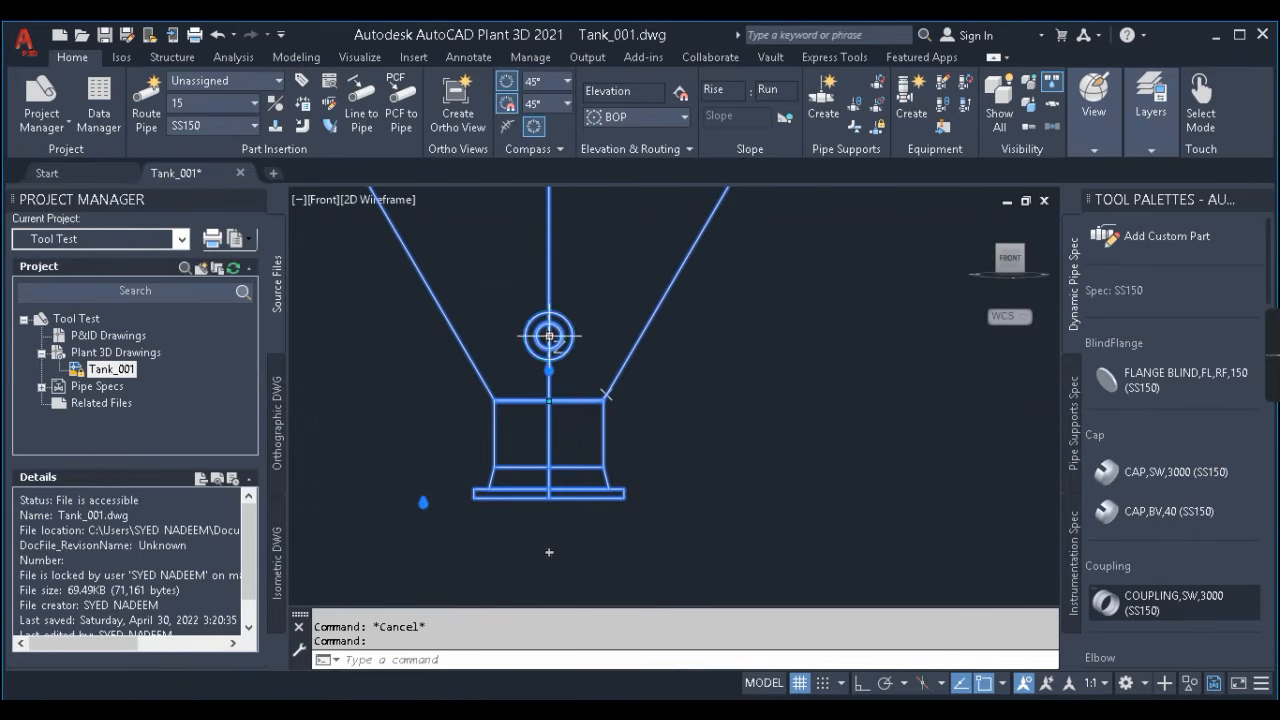
{"action": "key", "text": "Escape"}
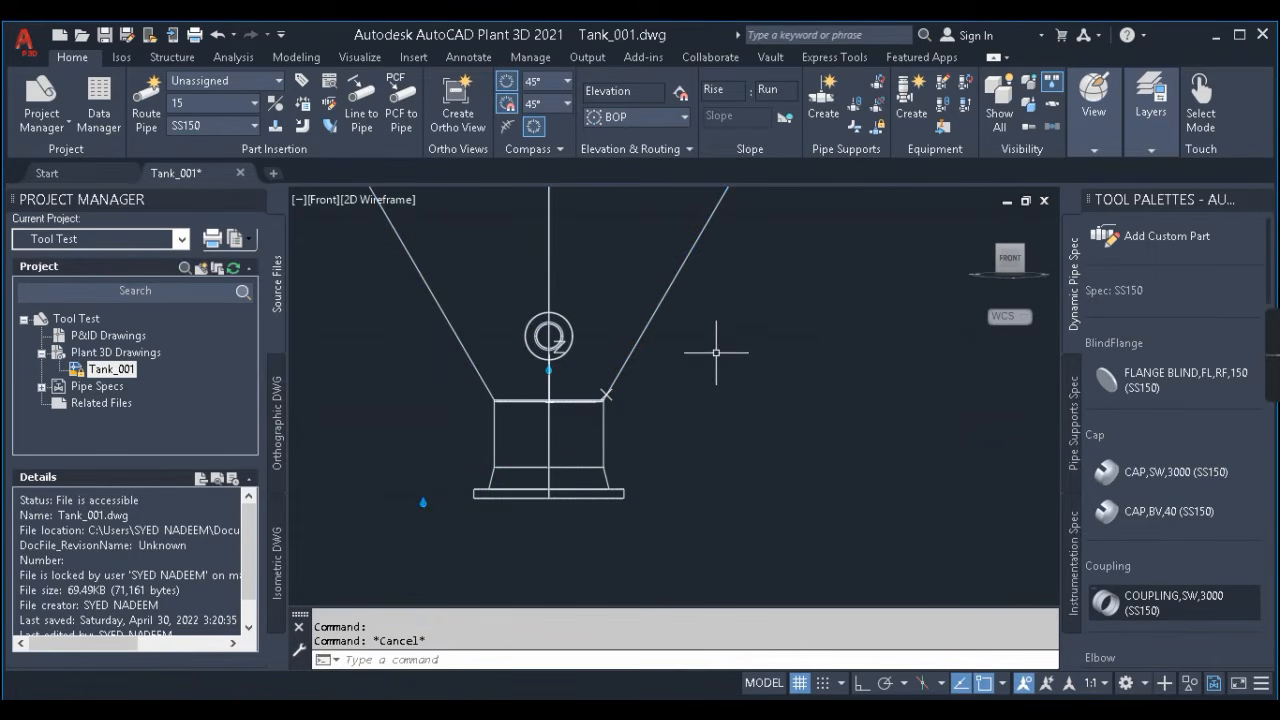
{"action": "left_click", "coordinate": [572, 331]}
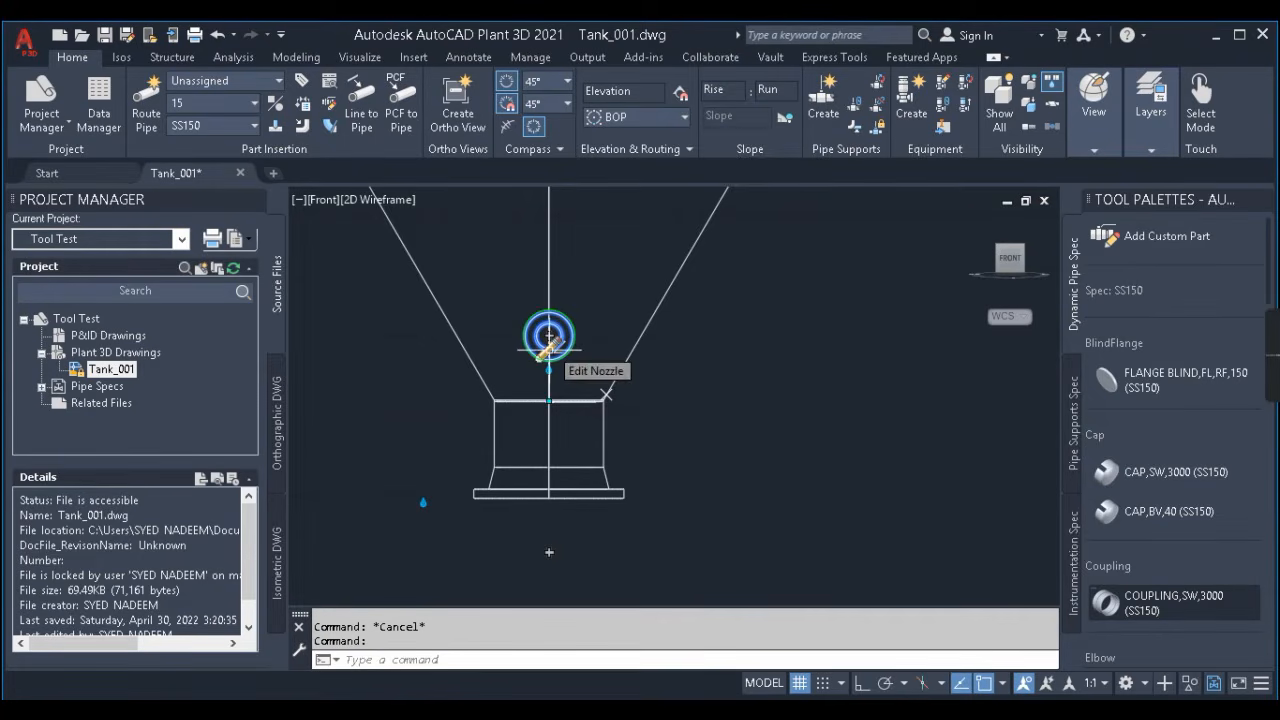
{"action": "left_click", "coordinate": [552, 350]}
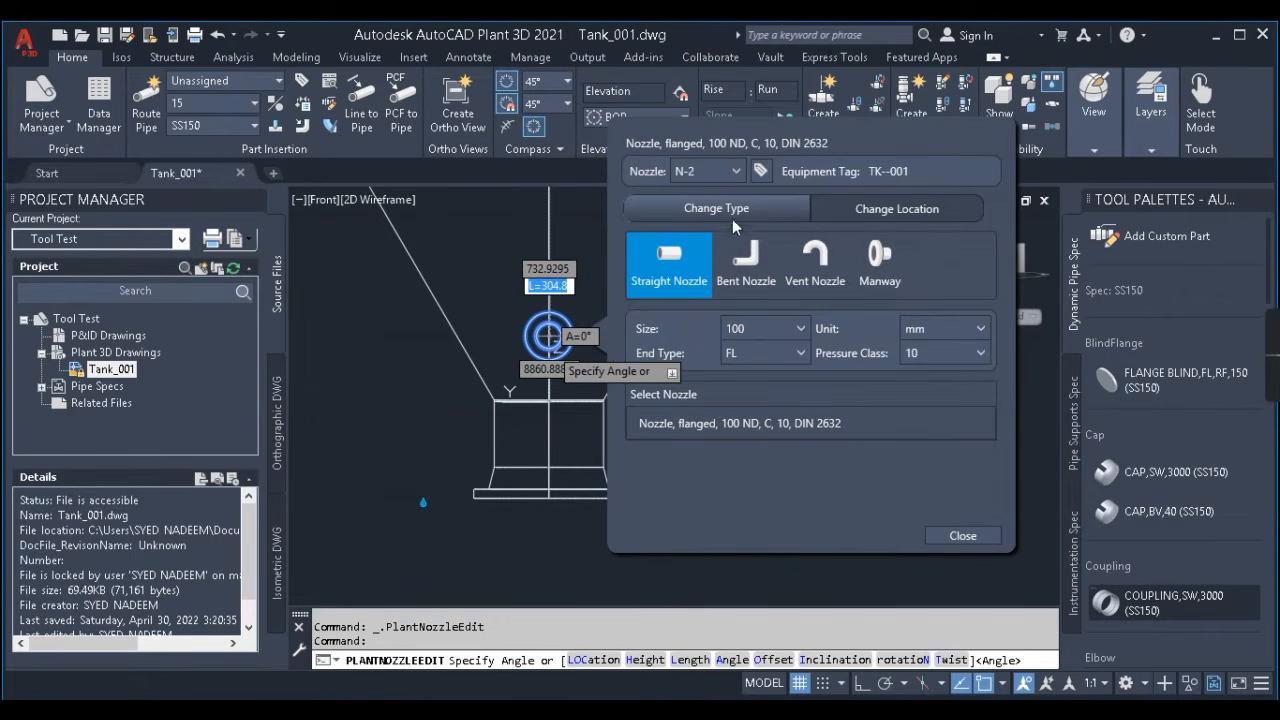
{"action": "left_click", "coordinate": [895, 212]}
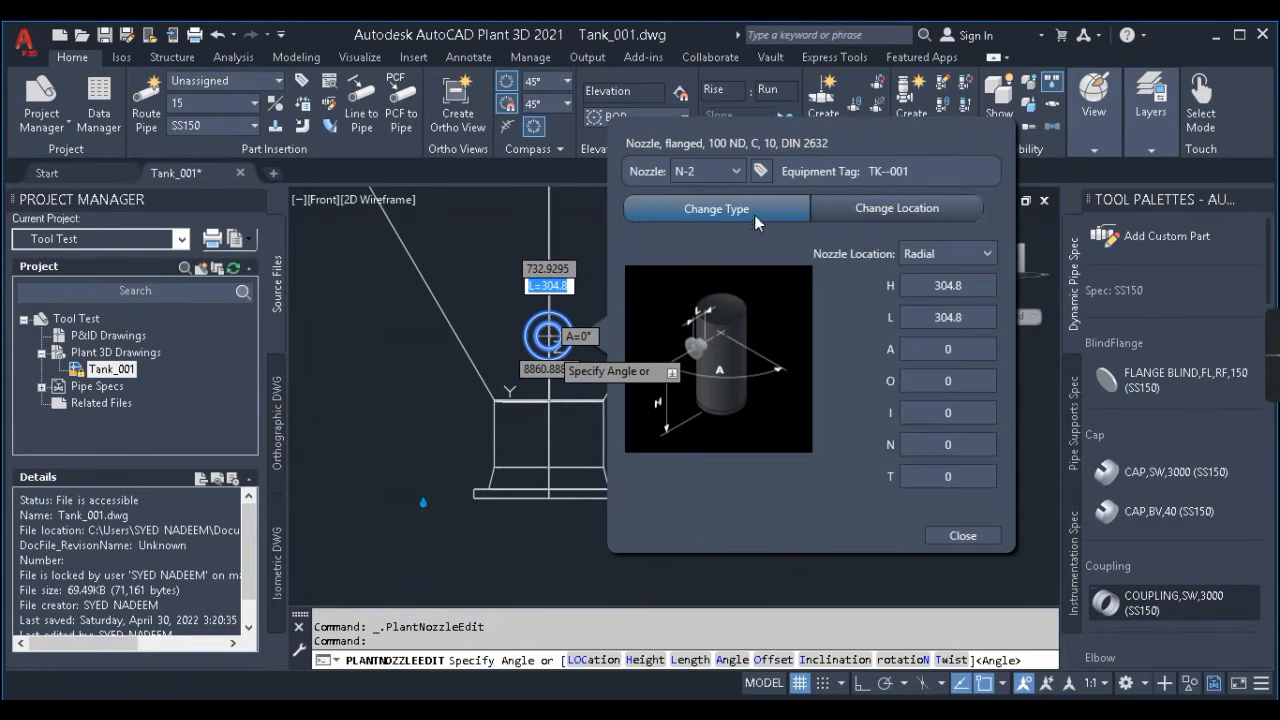
{"action": "left_click", "coordinate": [748, 212]}
{"action": "left_click", "coordinate": [889, 208]}
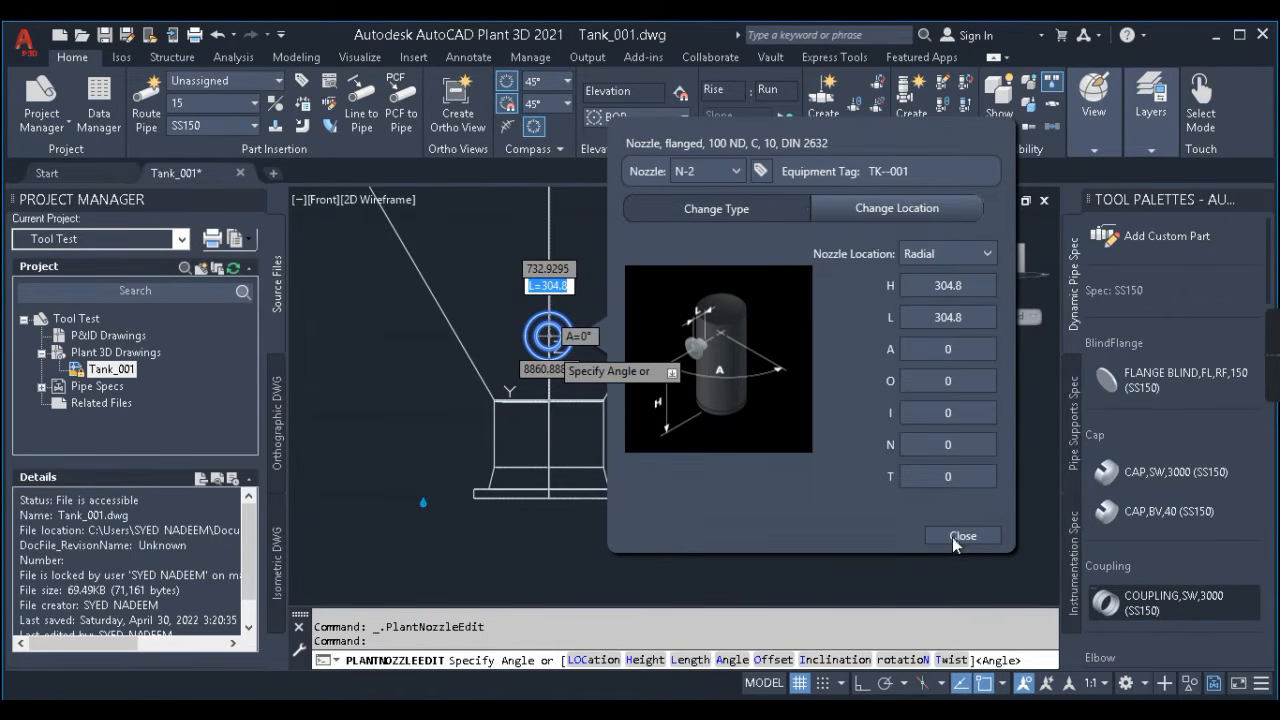
{"action": "left_click", "coordinate": [955, 534]}
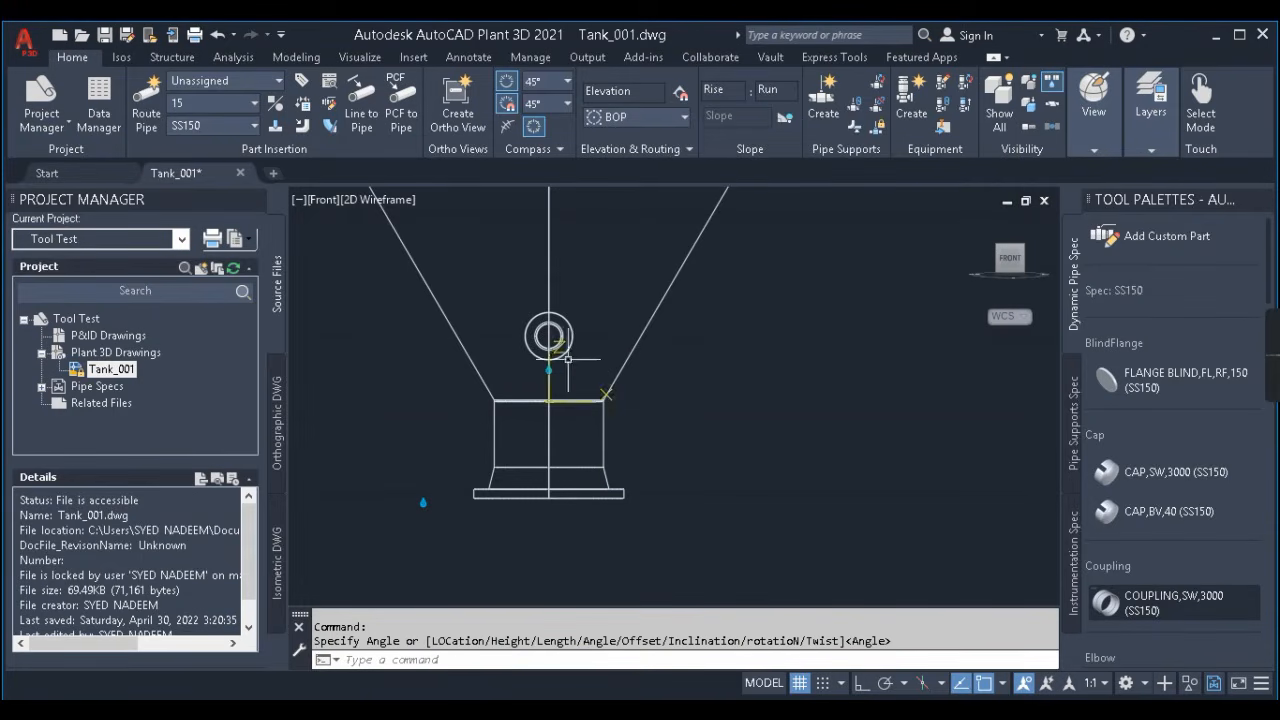
- Delete the small extra nozzle N-2 from the lower cone and save the drawing
{"action": "left_click", "coordinate": [571, 328]}
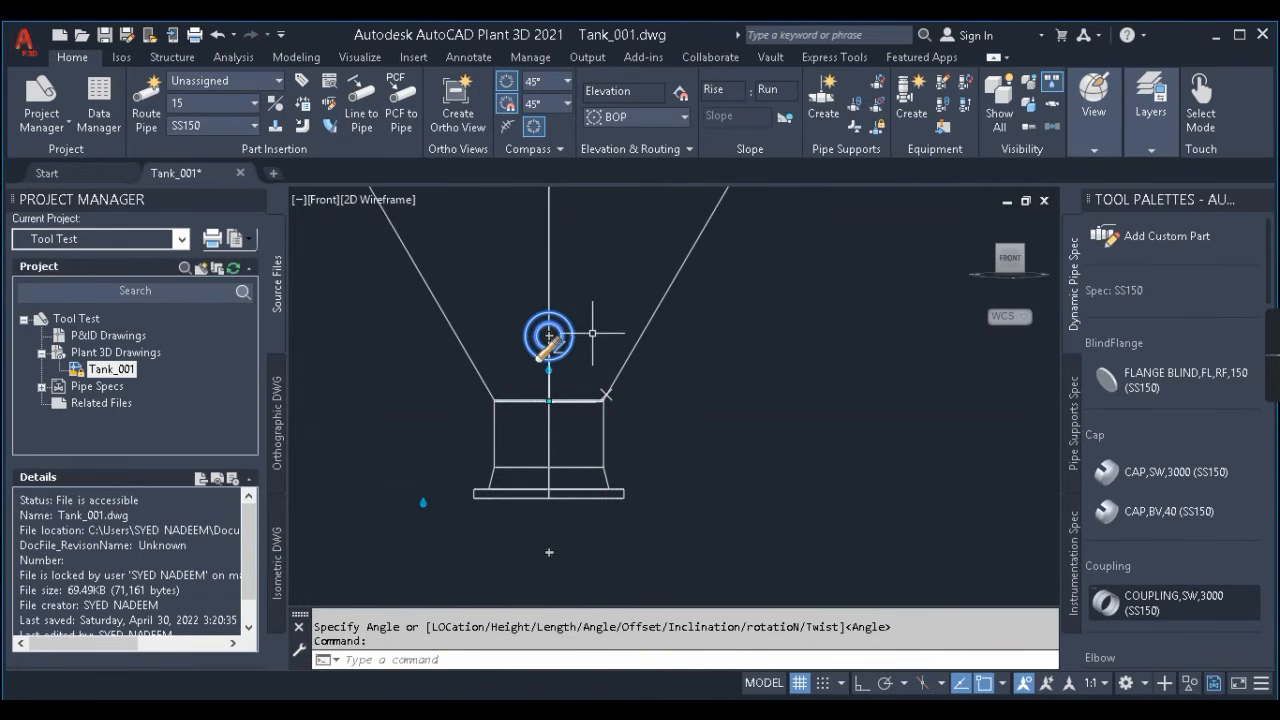
{"action": "key", "text": "Delete"}
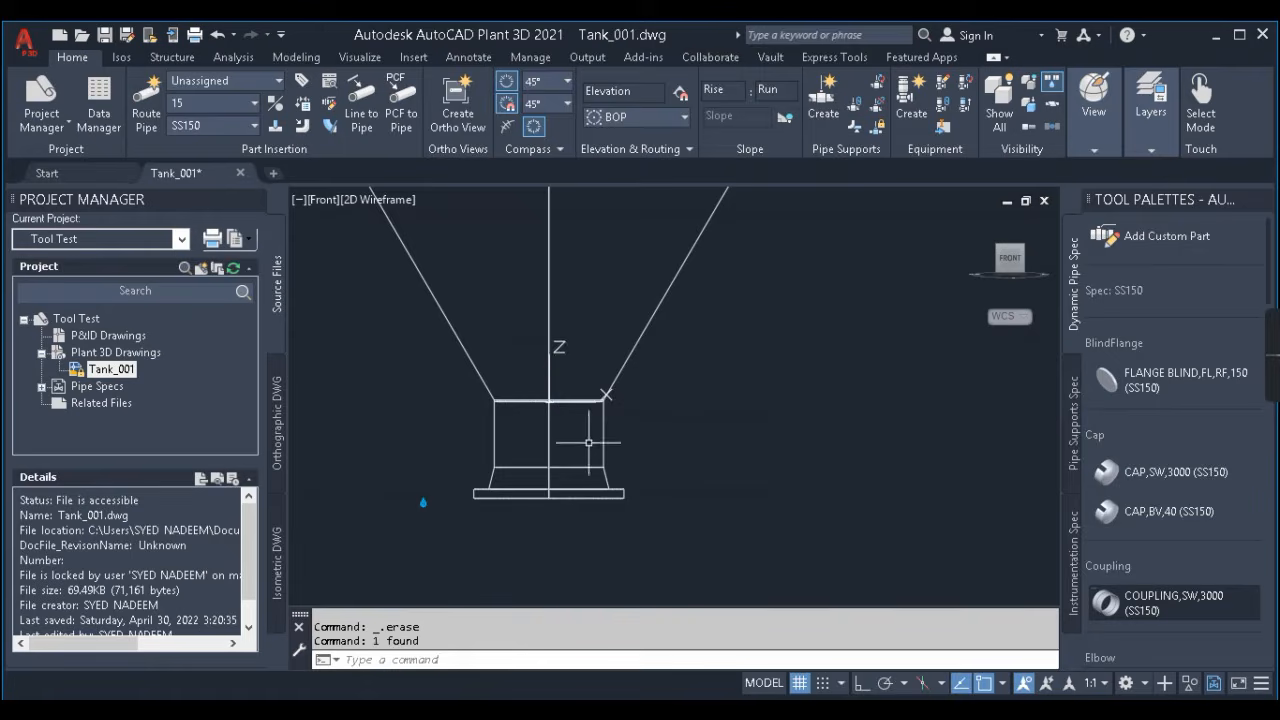
{"action": "scroll", "coordinate": [584, 460], "scroll_direction": "down", "scroll_amount": 5}
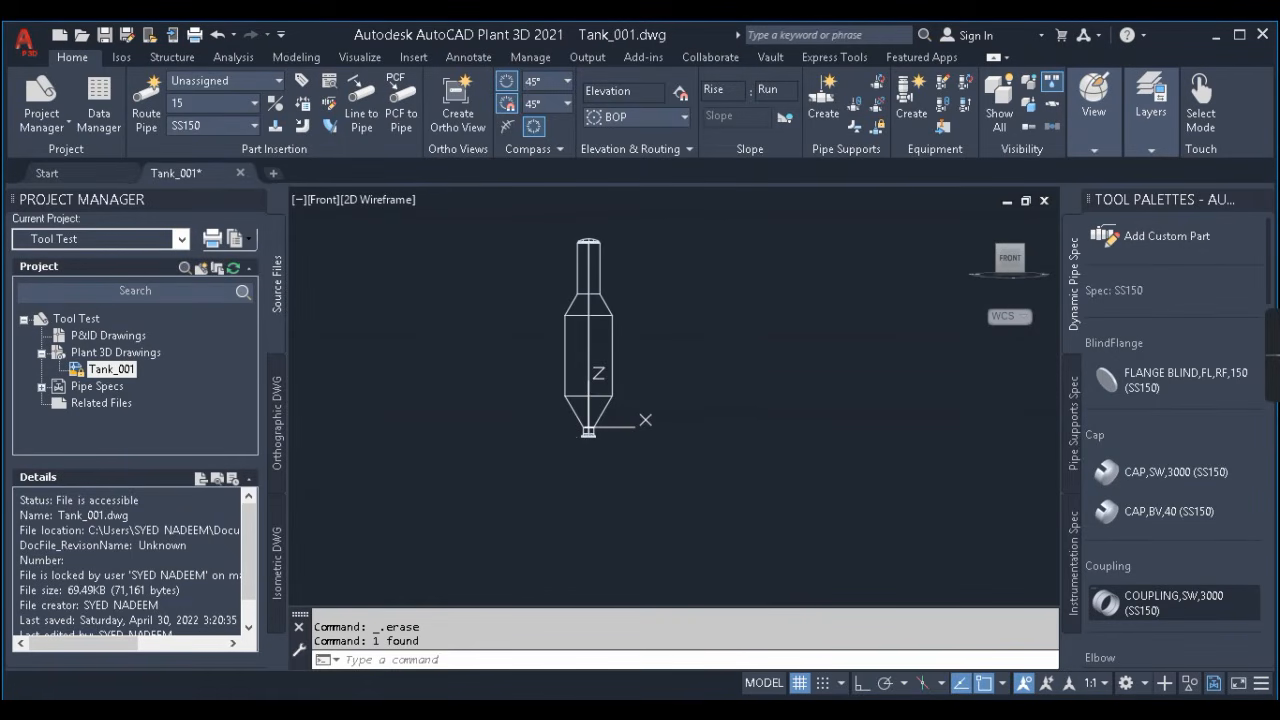
{"action": "key", "text": "ctrl+s"}
- Add a new nozzle to the tank and tag it with type N and number B
{"action": "scroll", "coordinate": [625, 265], "scroll_direction": "up", "scroll_amount": 2}
{"action": "left_click", "coordinate": [700, 355]}
{"action": "left_click", "coordinate": [721, 426]}
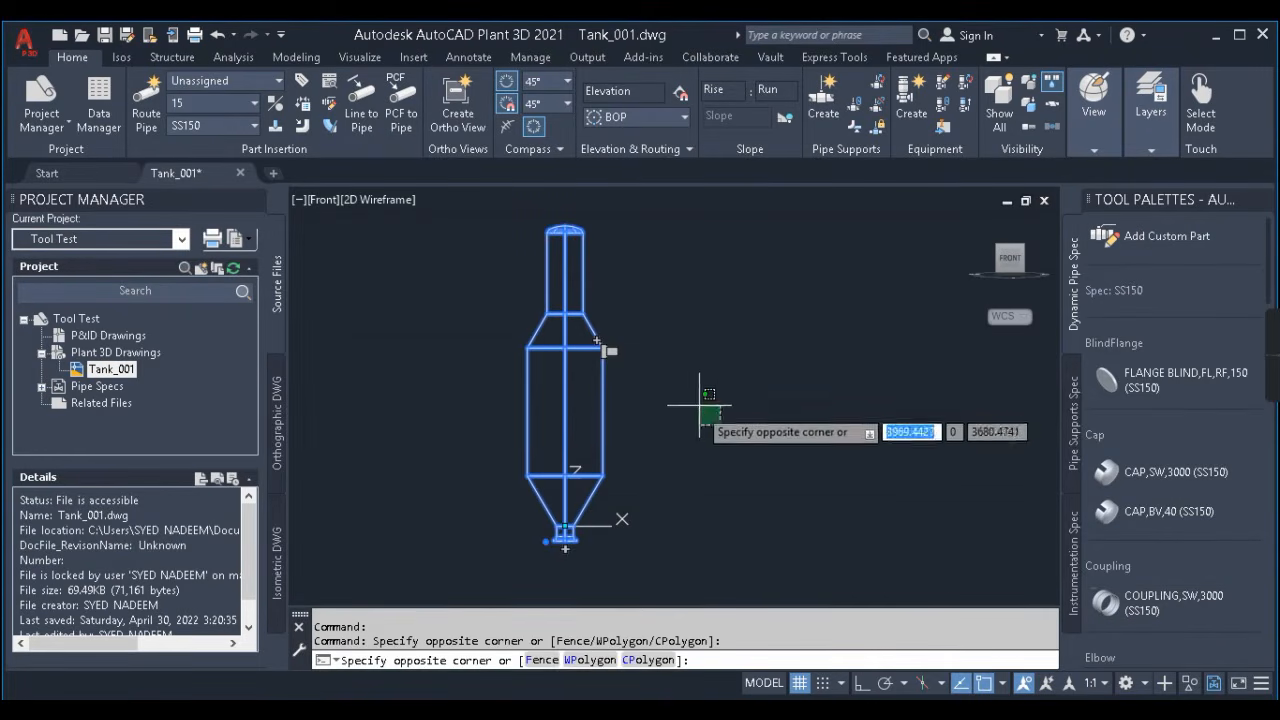
{"action": "left_click", "coordinate": [474, 400]}
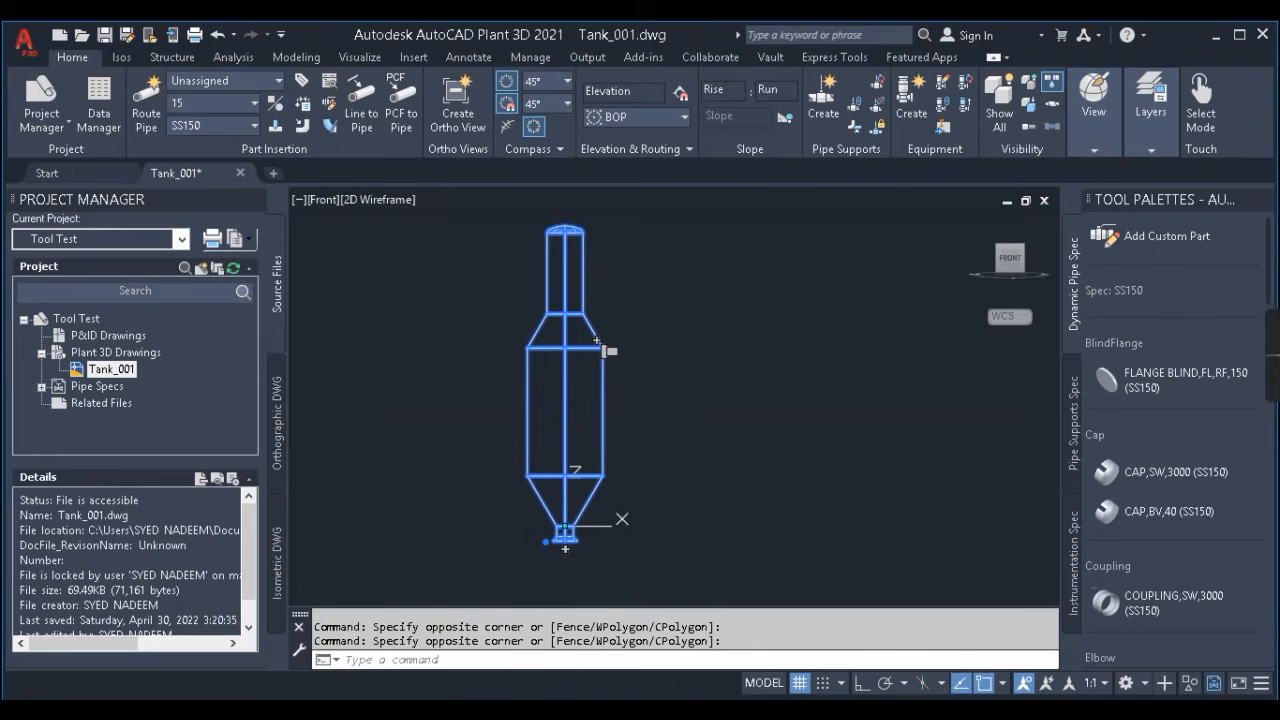
{"action": "left_click", "coordinate": [565, 548]}
{"action": "left_click_drag", "start_coordinate": [830, 256], "coordinate": [725, 162]}
{"action": "double_click", "coordinate": [722, 240]}
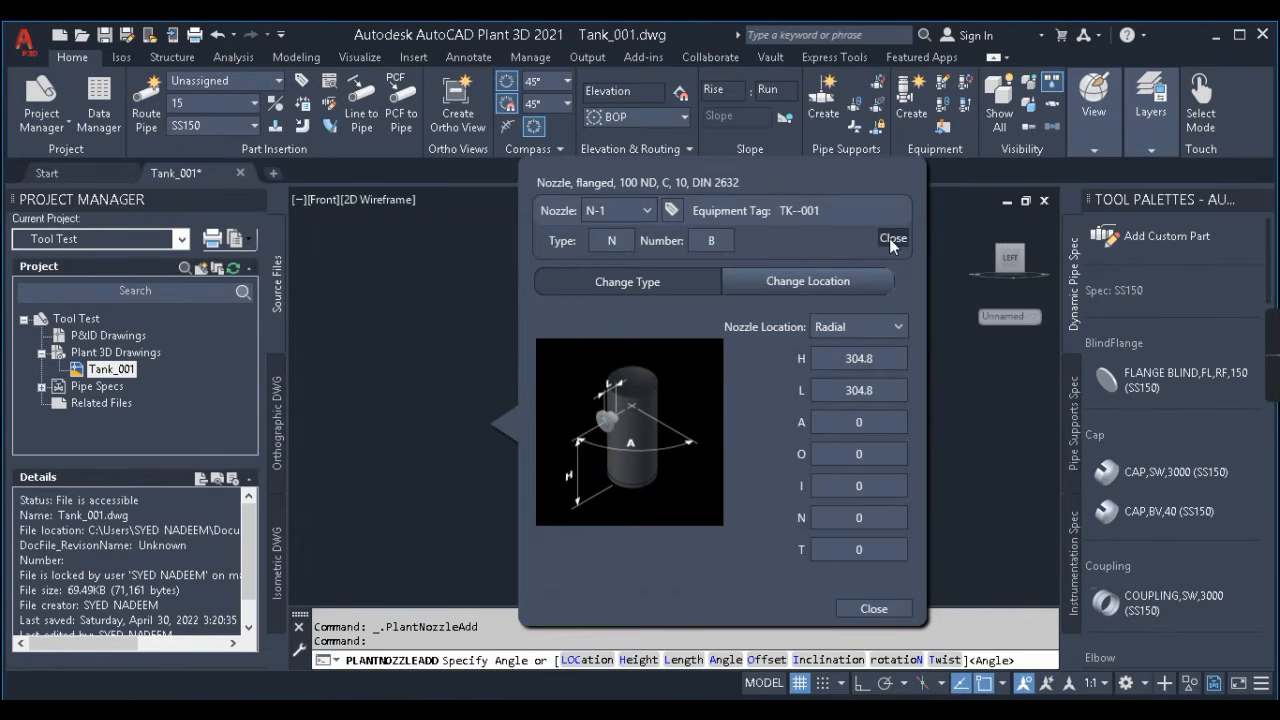
{"action": "key", "text": "Return"}
- Compare the Bent Nozzle, Vent Nozzle and Manway types available for nozzle N-B
{"action": "left_click", "coordinate": [737, 351]}
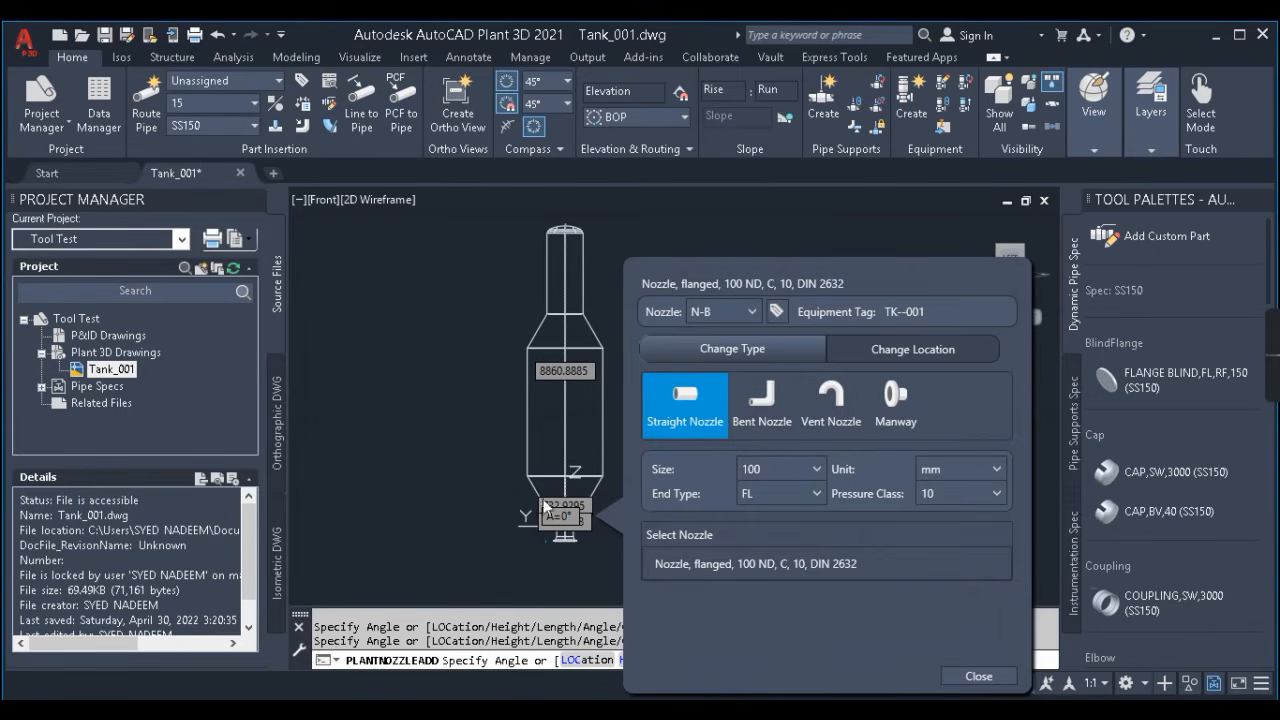
{"action": "left_click", "coordinate": [764, 406]}
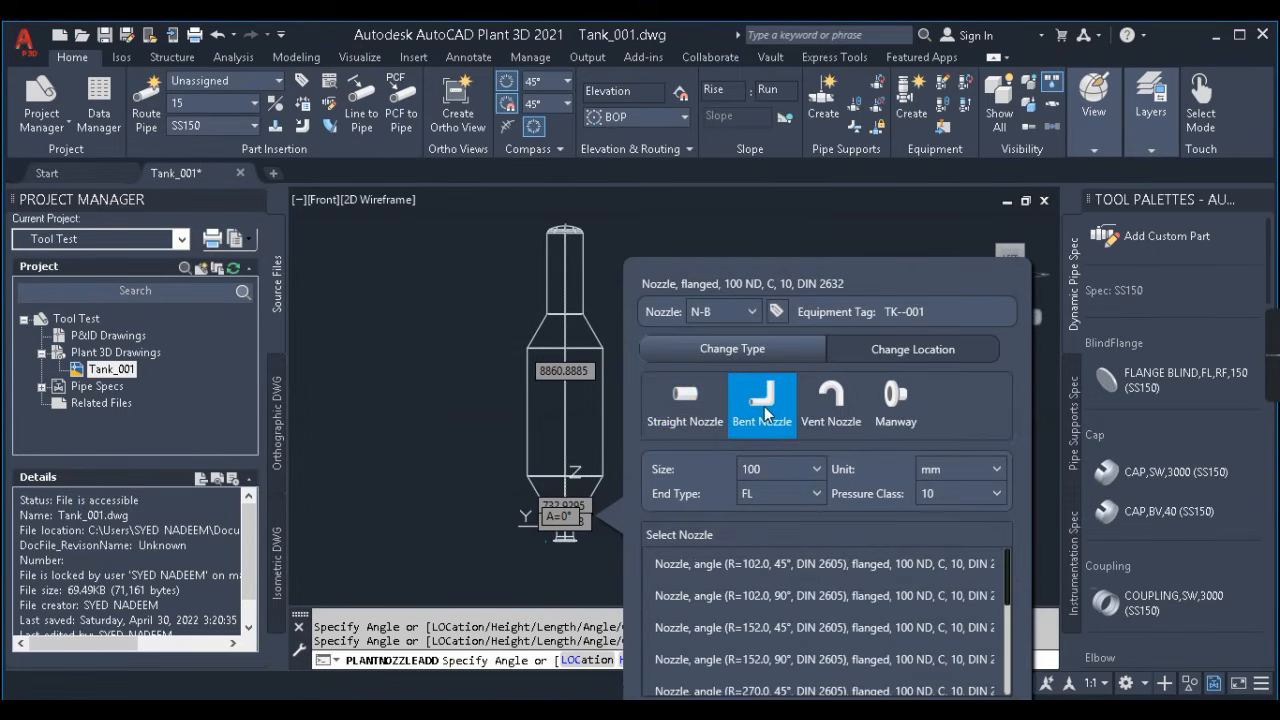
{"action": "left_click", "coordinate": [832, 418]}
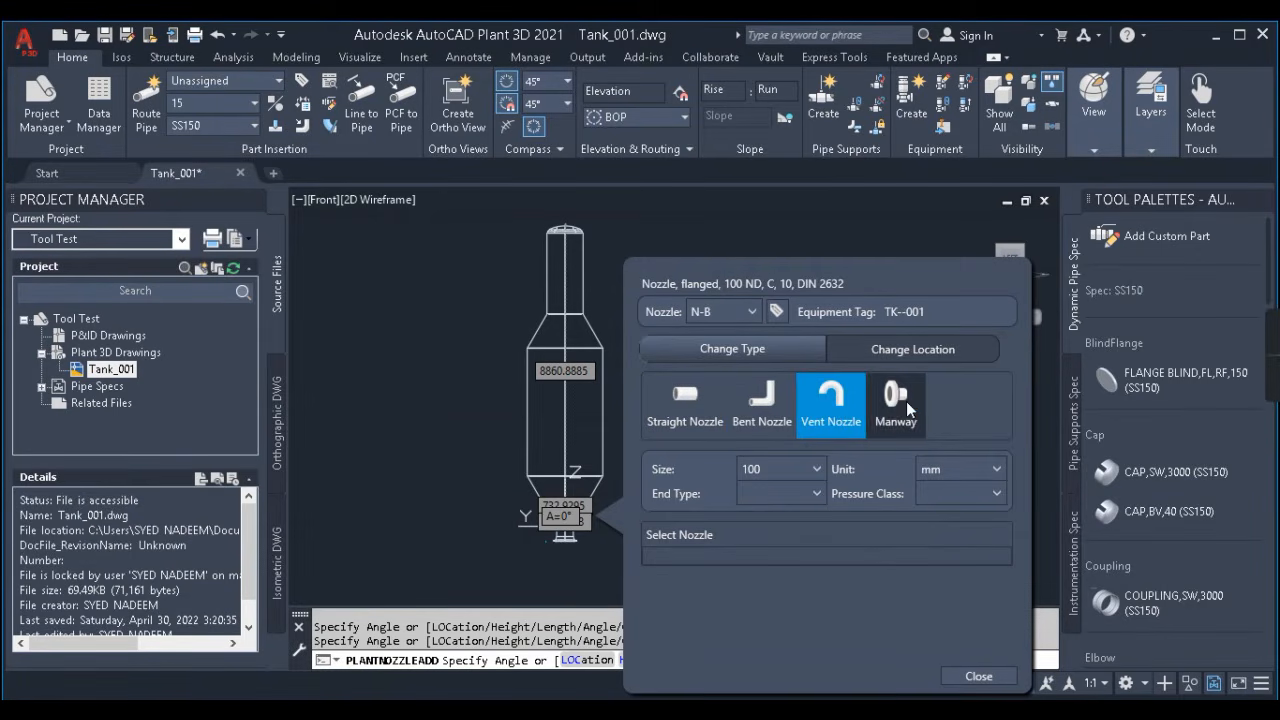
{"action": "left_click", "coordinate": [904, 401]}
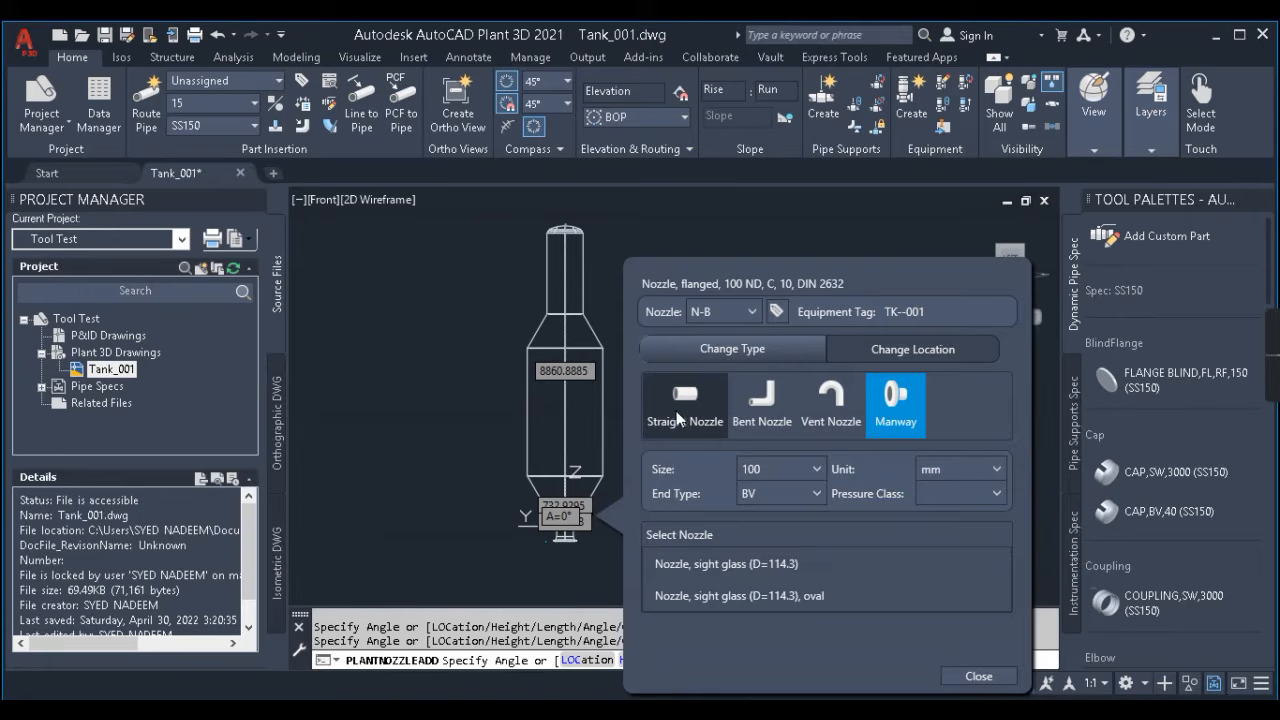
{"action": "left_click", "coordinate": [683, 410]}
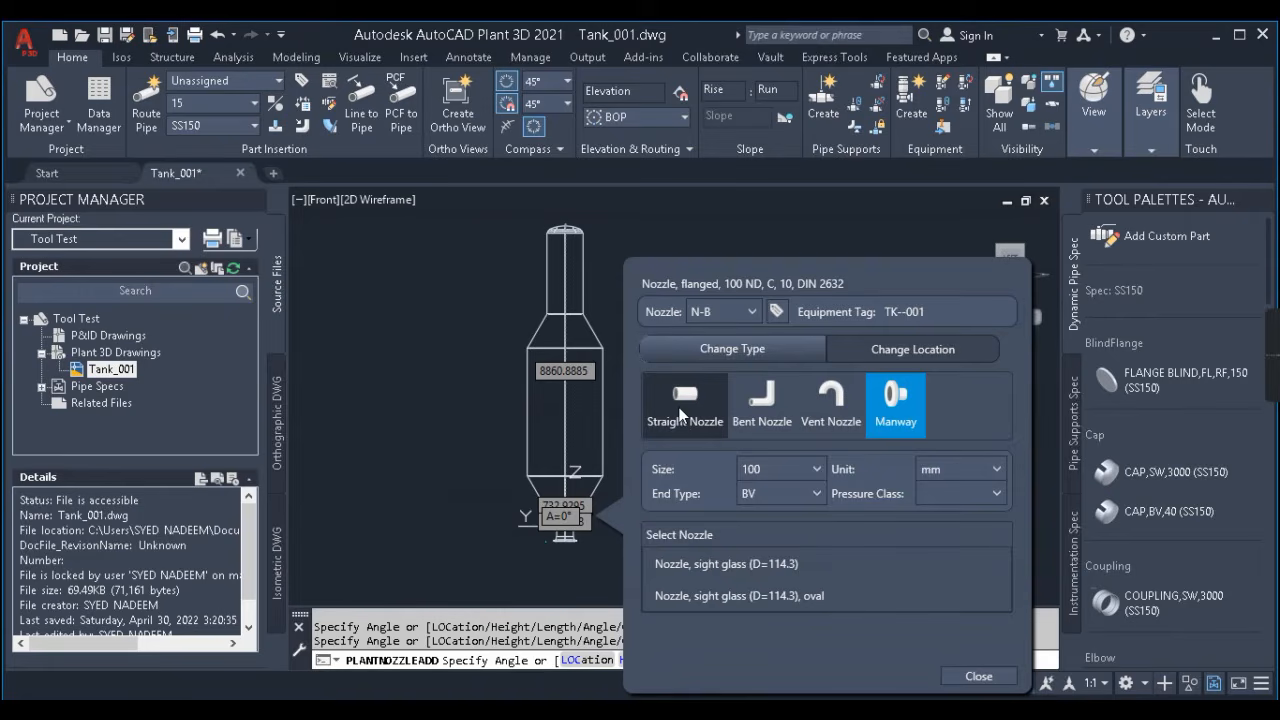
{"action": "left_click", "coordinate": [904, 405]}
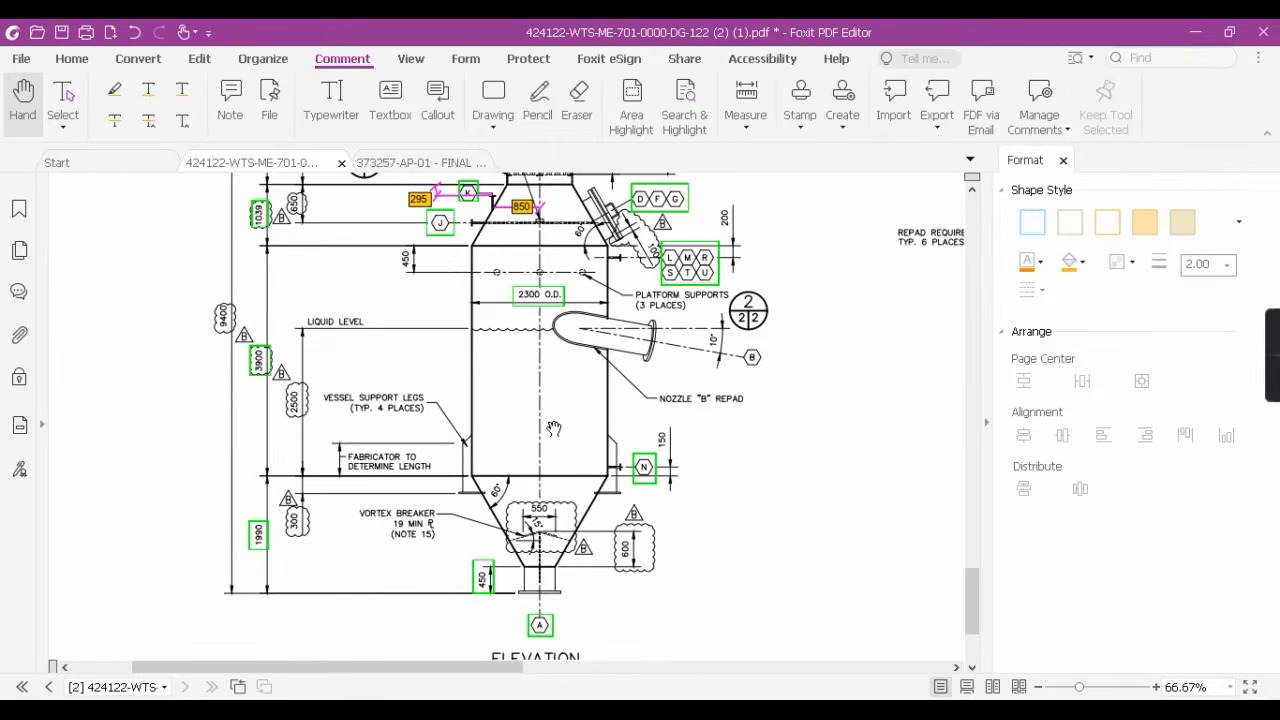
- In the reference PDF in Foxit, examine the nozzle positions in the plan and elevation and the nozzle schedule's sizes and descriptions
{"action": "scroll", "coordinate": [552, 427], "scroll_direction": "up", "scroll_amount": 10}
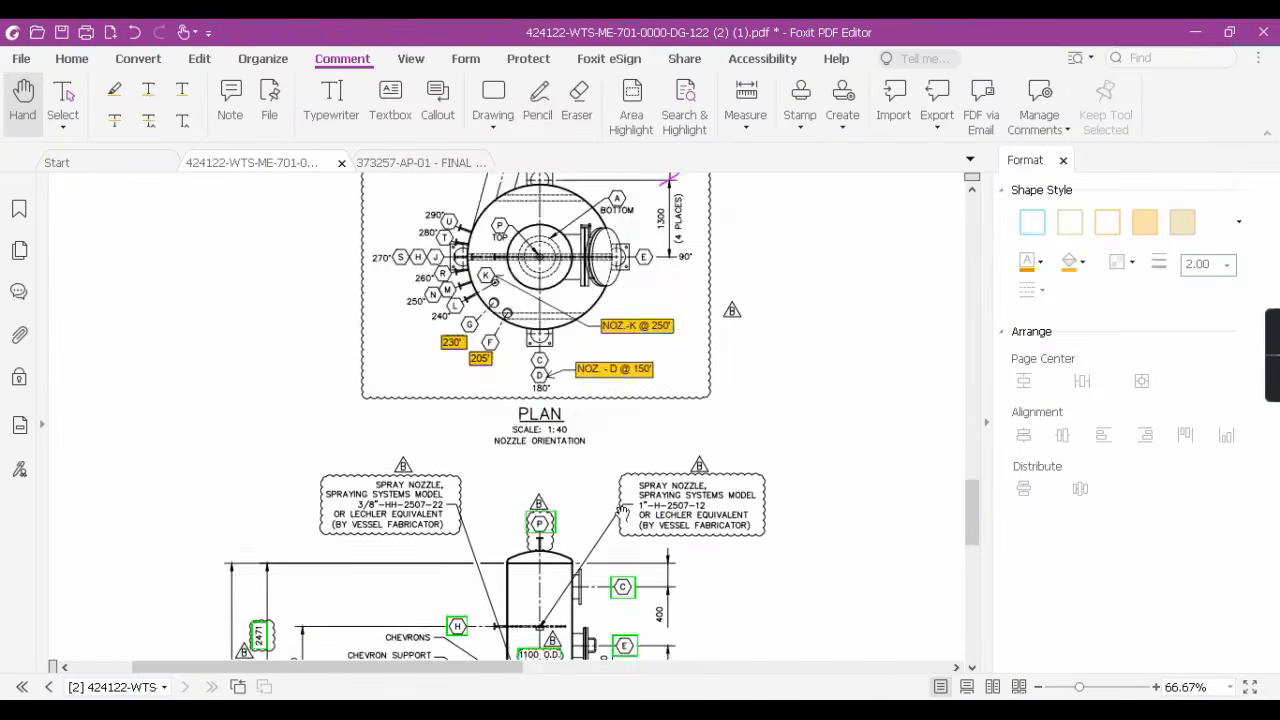
{"action": "scroll", "coordinate": [622, 512], "scroll_direction": "down", "scroll_amount": 5}
{"action": "scroll", "coordinate": [658, 362], "scroll_direction": "up", "scroll_amount": 3, "text": "ctrl"}
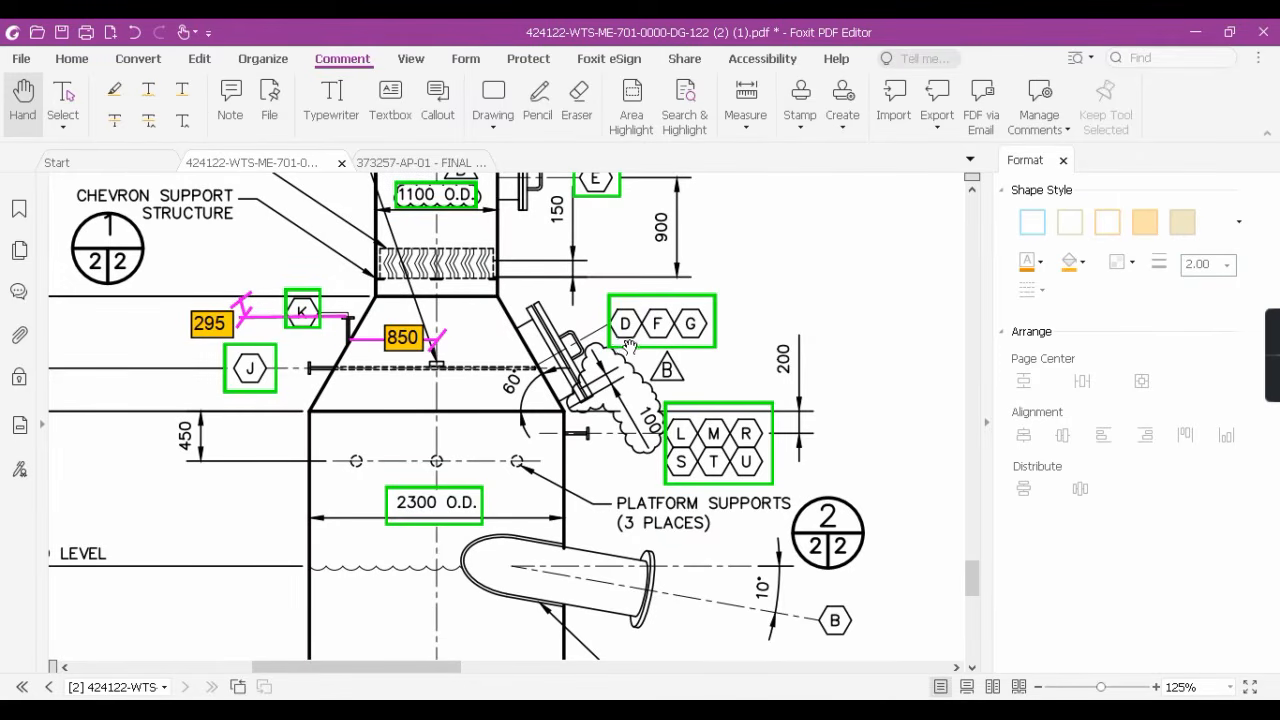
{"action": "scroll", "coordinate": [630, 347], "scroll_direction": "down", "scroll_amount": 2, "text": "ctrl"}
{"action": "scroll", "coordinate": [638, 366], "scroll_direction": "down", "scroll_amount": 3}
{"action": "scroll", "coordinate": [640, 369], "scroll_direction": "up", "scroll_amount": 15}
{"action": "scroll", "coordinate": [540, 372], "scroll_direction": "down", "scroll_amount": 5}
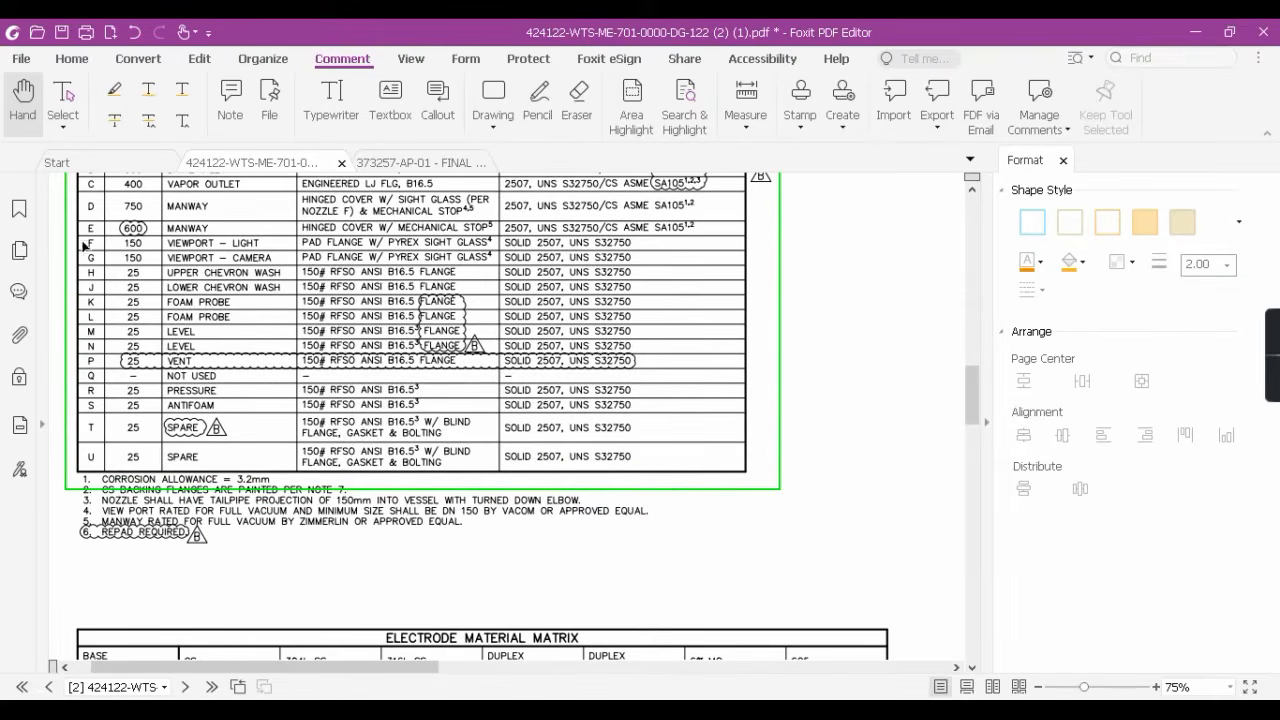
{"action": "scroll", "coordinate": [140, 215], "scroll_direction": "up", "scroll_amount": 3}
{"action": "scroll", "coordinate": [159, 362], "scroll_direction": "up", "scroll_amount": 2, "text": "ctrl"}
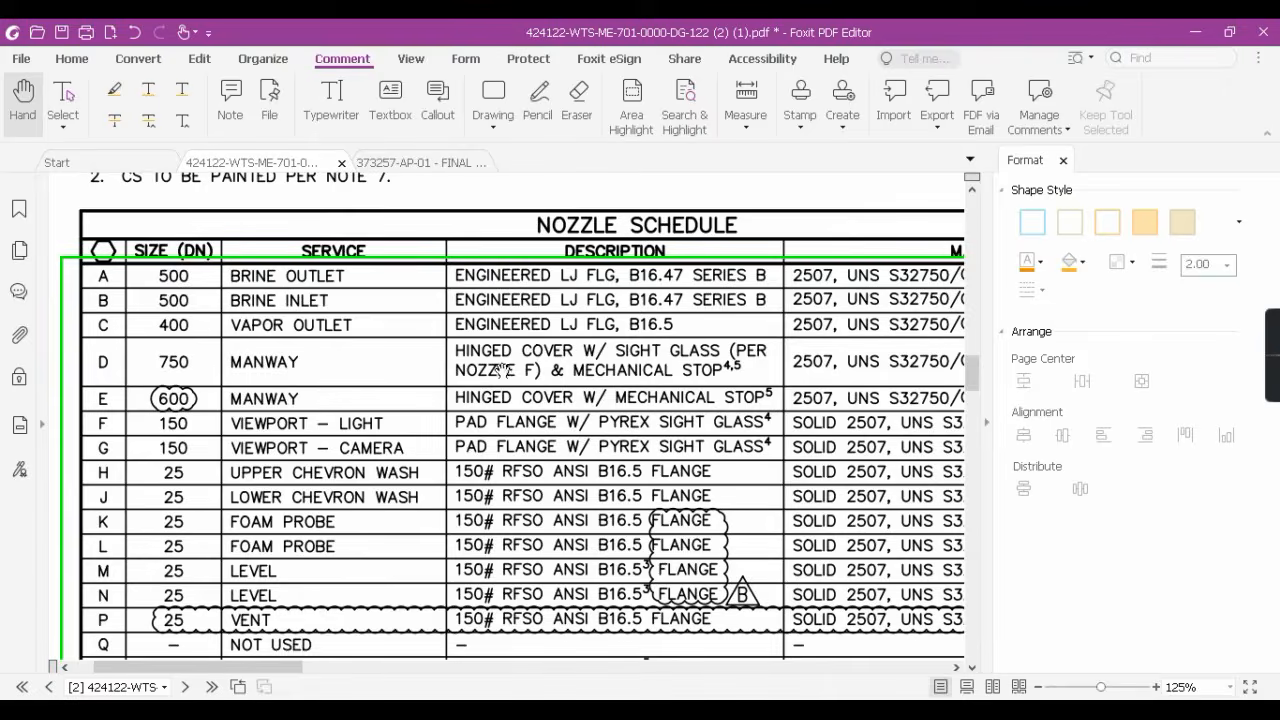
{"action": "scroll", "coordinate": [806, 376], "scroll_direction": "down", "scroll_amount": 2, "text": "ctrl"}
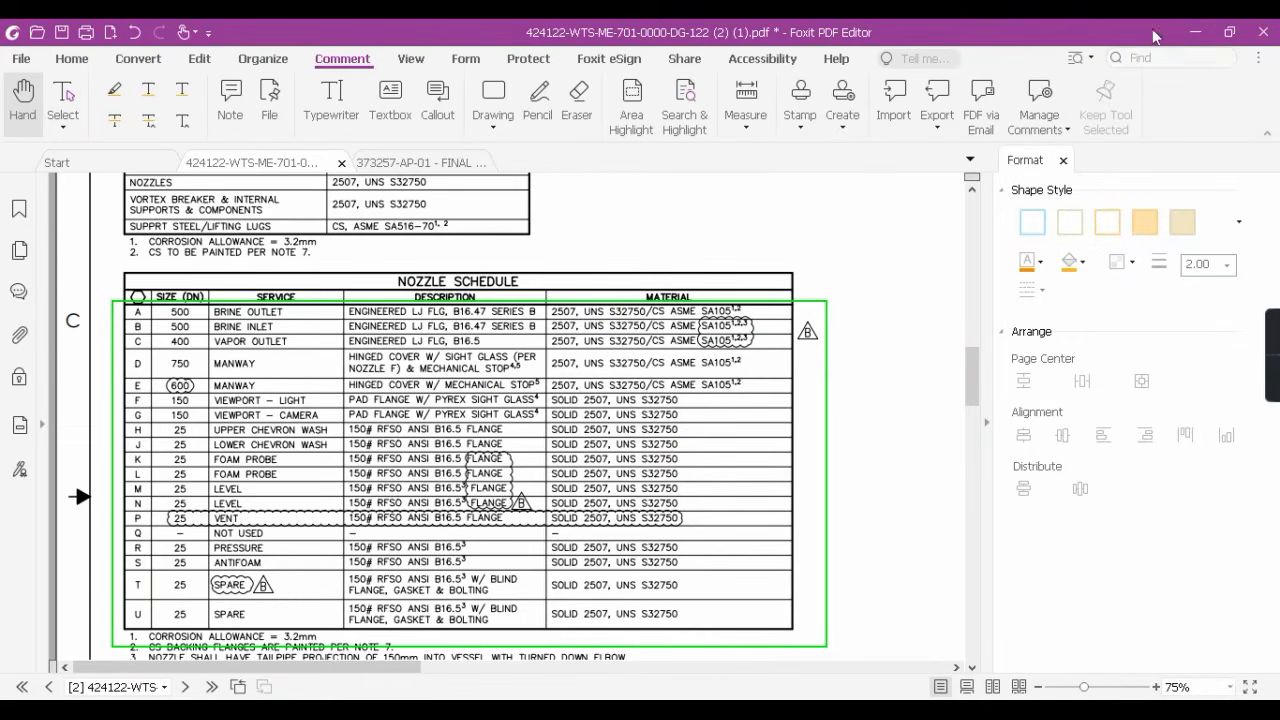
- Examine the manway and nozzle positions around the upper cone in the PDF elevation, and return to Plant 3D
{"action": "scroll", "coordinate": [622, 345], "scroll_direction": "down", "scroll_amount": 5}
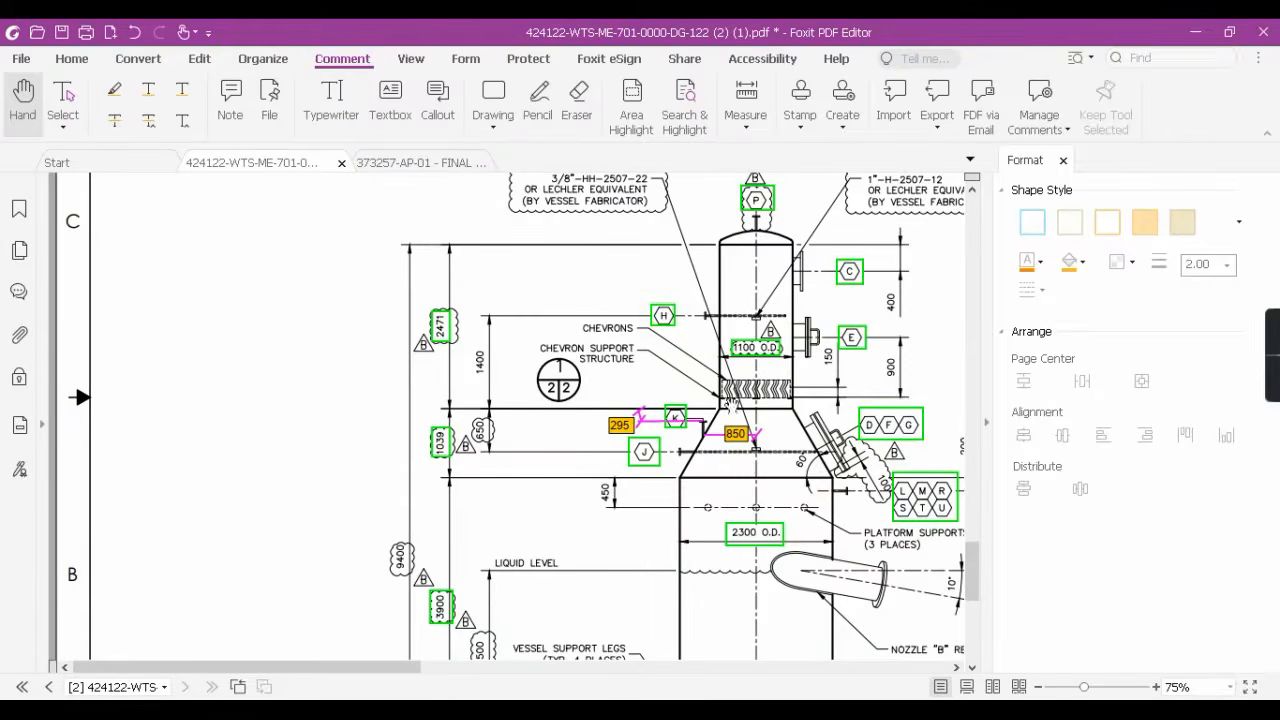
{"action": "scroll", "coordinate": [797, 475], "scroll_direction": "up", "scroll_amount": 3, "text": "ctrl"}
{"action": "scroll", "coordinate": [754, 497], "scroll_direction": "down", "scroll_amount": 2, "text": "ctrl"}
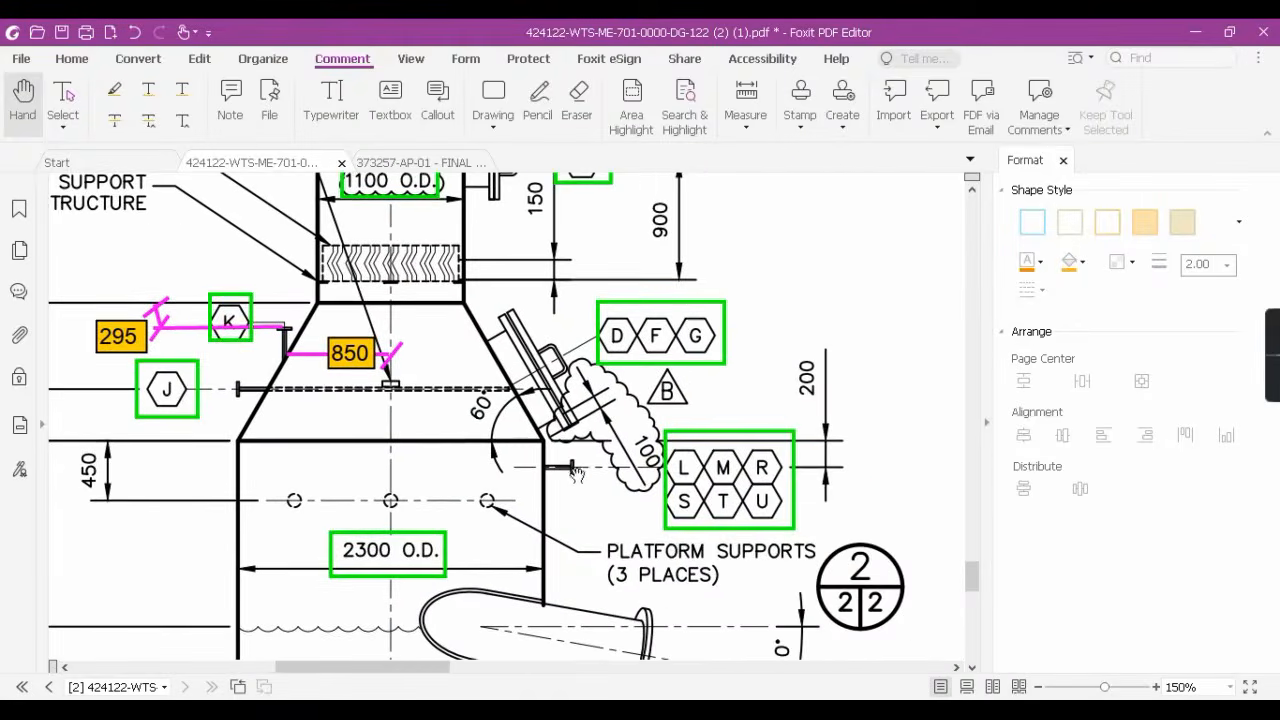
{"action": "left_click", "coordinate": [1190, 34]}
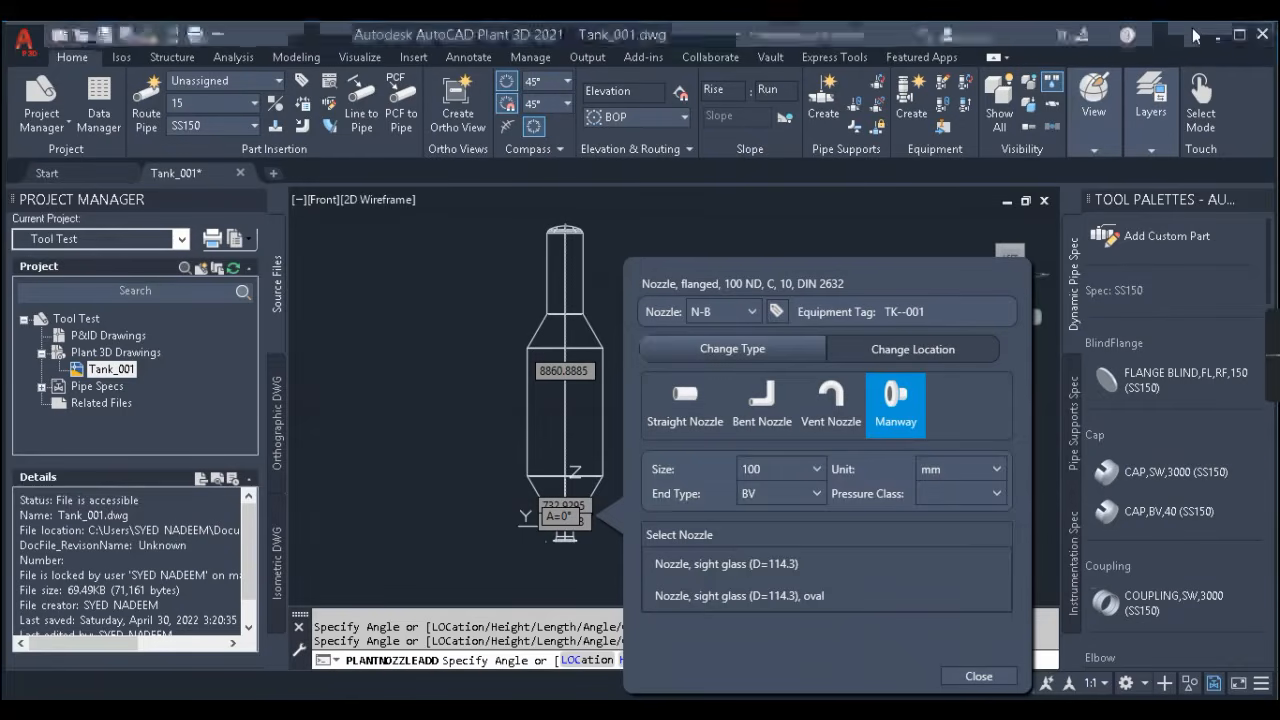
- Set the N-B manway's unit to in and size to 750, and choose the Nozzle, manway (D=30") variant
{"action": "left_click", "coordinate": [790, 468]}
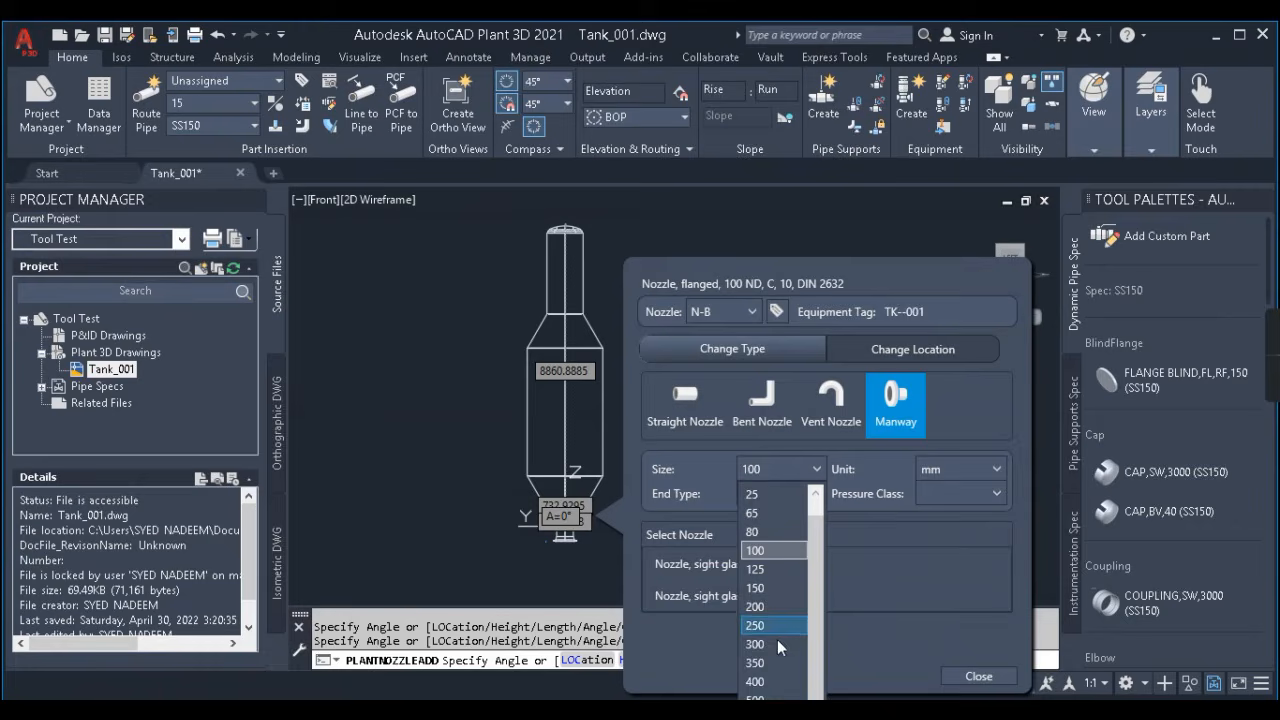
{"action": "left_click", "coordinate": [954, 468]}
{"action": "left_click", "coordinate": [955, 469]}
{"action": "left_click", "coordinate": [940, 497]}
{"action": "left_click", "coordinate": [798, 470]}
{"action": "scroll", "coordinate": [766, 551], "scroll_direction": "down", "scroll_amount": 3}
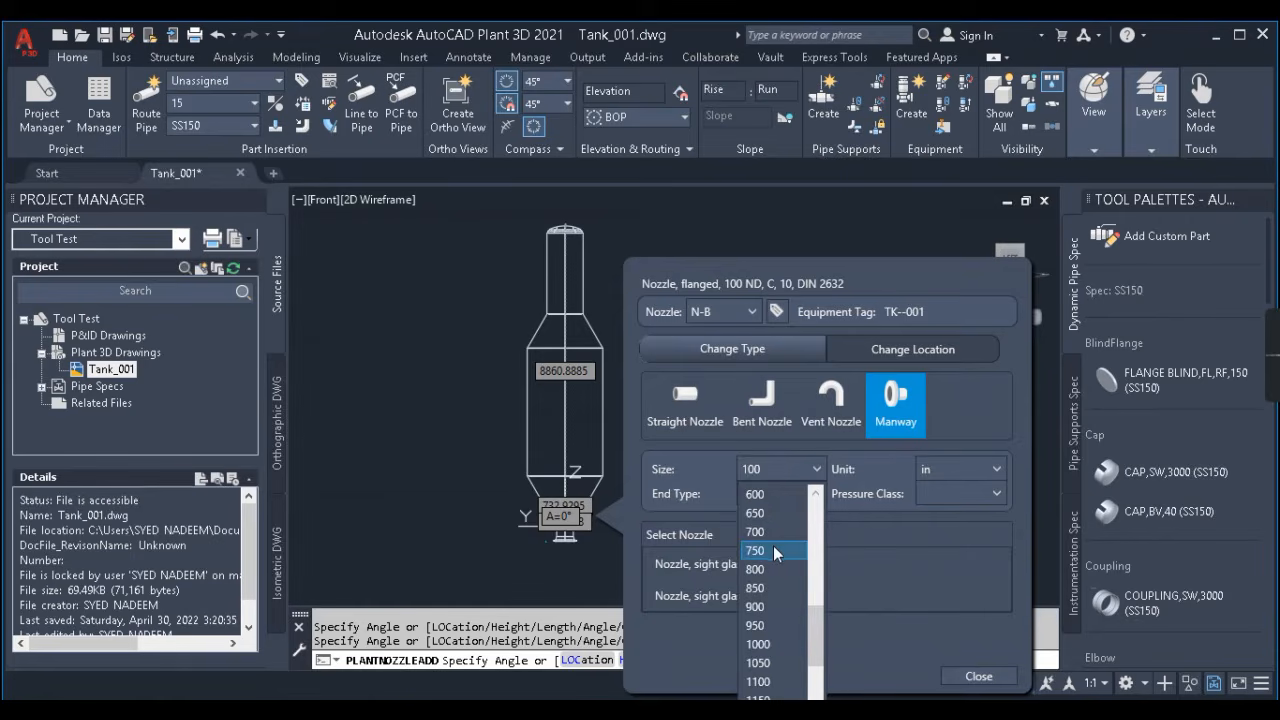
{"action": "left_click", "coordinate": [773, 545]}
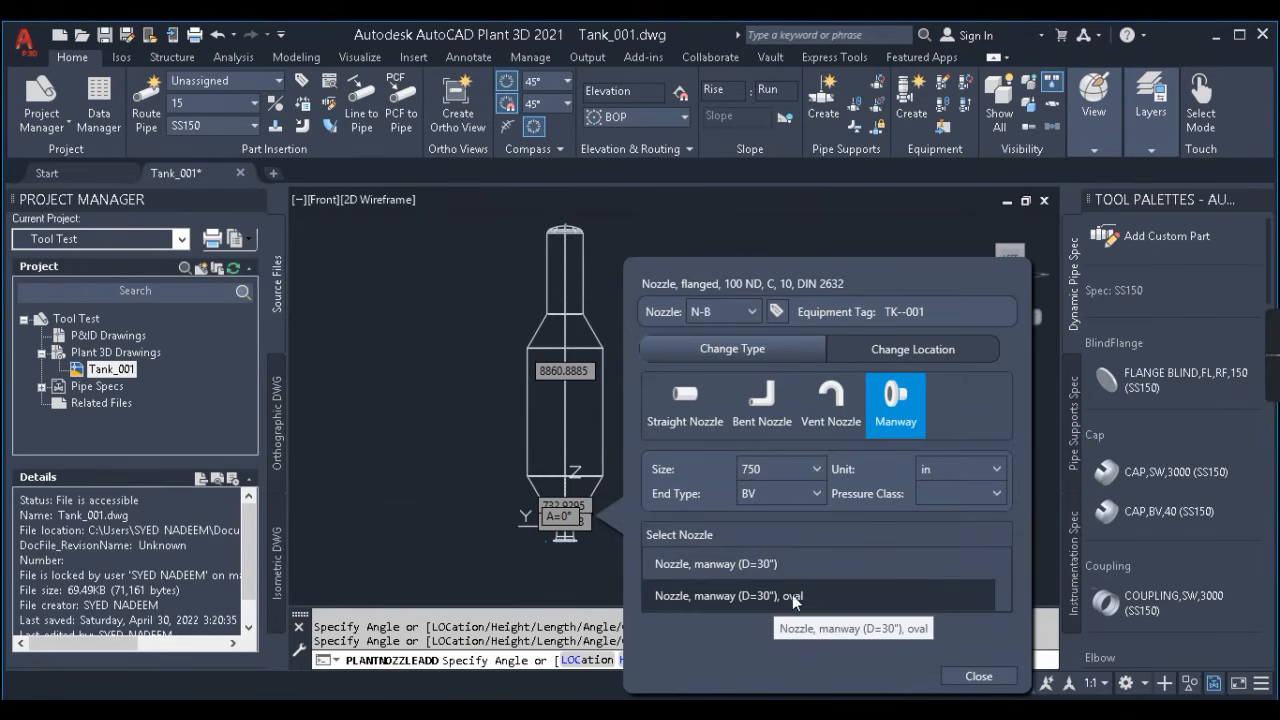
{"action": "left_click", "coordinate": [747, 564]}
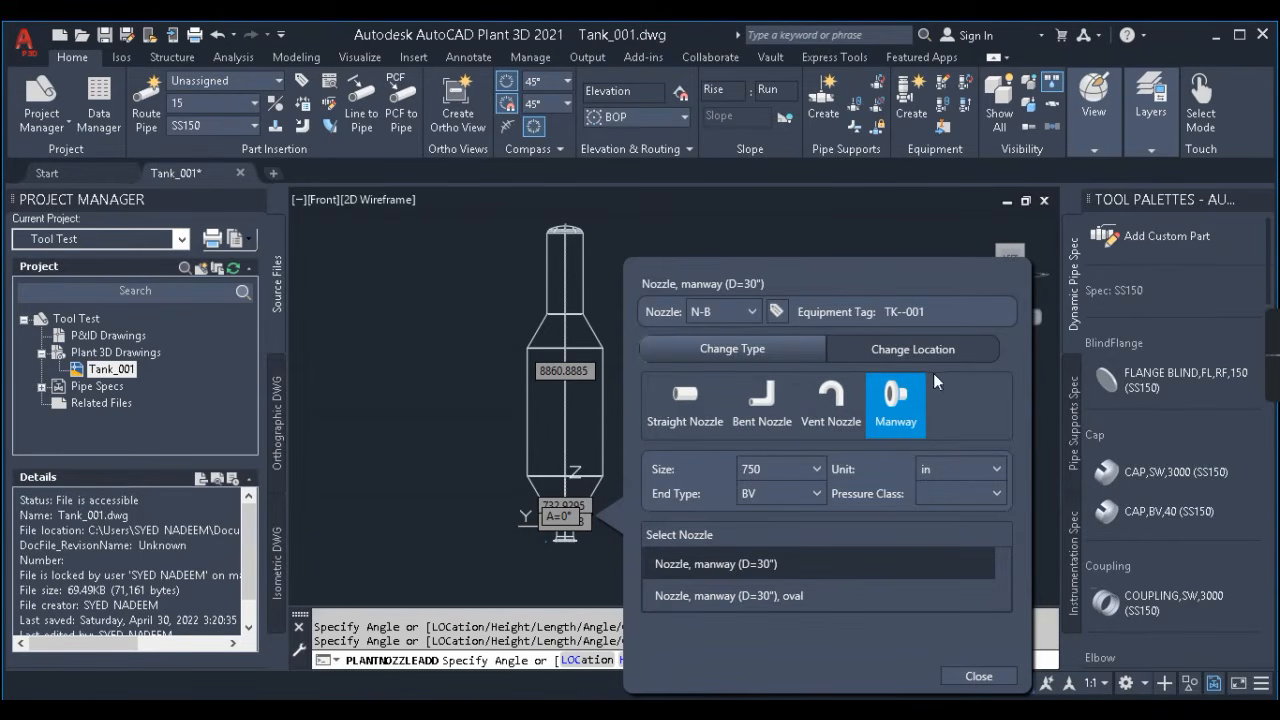
- Open nozzle N-B's location settings with Radial placement and begin editing its height H
{"action": "left_click", "coordinate": [915, 350]}
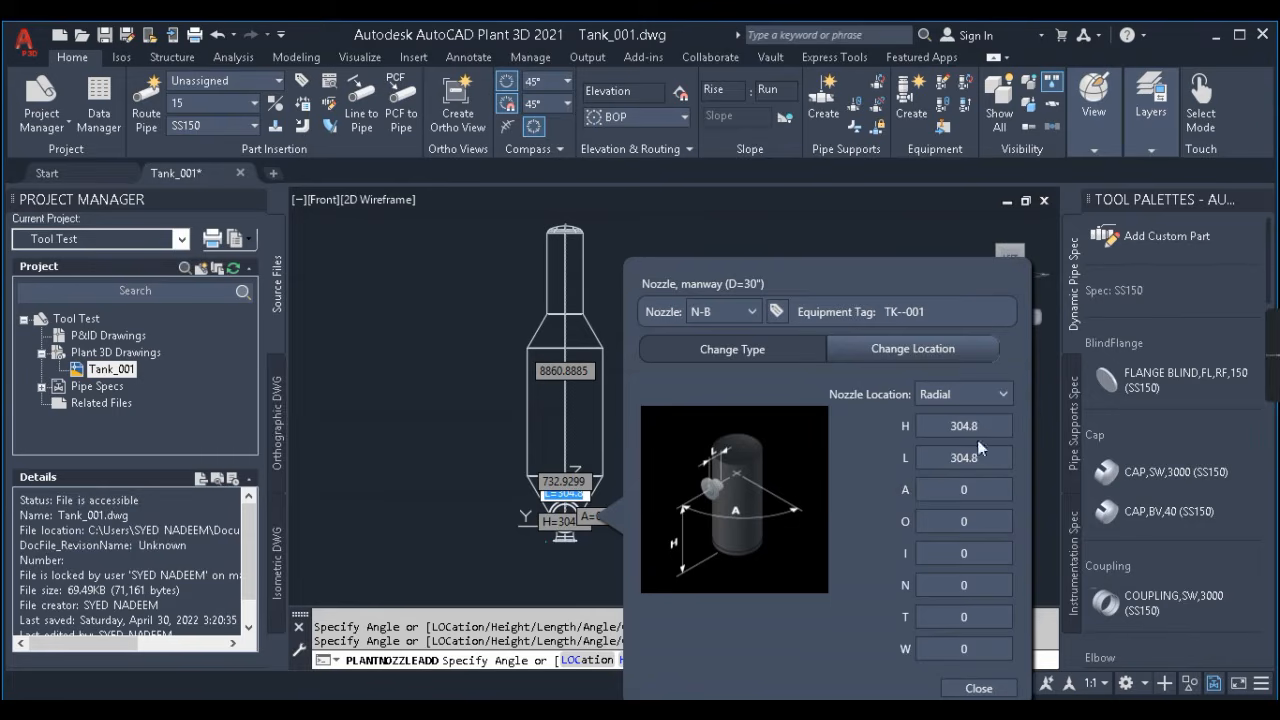
{"action": "left_click", "coordinate": [978, 396]}
{"action": "left_click", "coordinate": [935, 454]}
{"action": "double_click", "coordinate": [988, 428]}
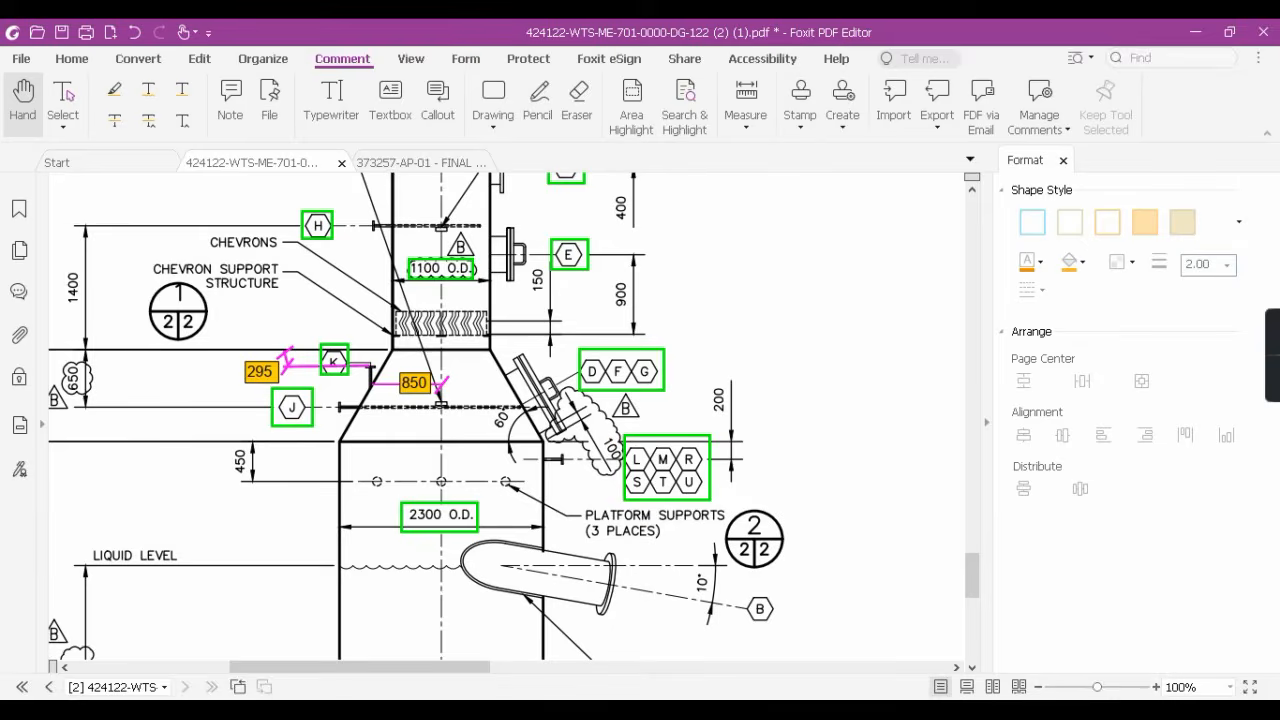
- In the reference PDF in Foxit, examine the elevation's vertical dimensions and the sloped manway on the upper cone, and return to Plant 3D
{"action": "left_click_drag", "start_coordinate": [232, 545], "coordinate": [418, 430]}
{"action": "scroll", "coordinate": [416, 423], "scroll_direction": "down", "scroll_amount": 3, "text": "ctrl"}
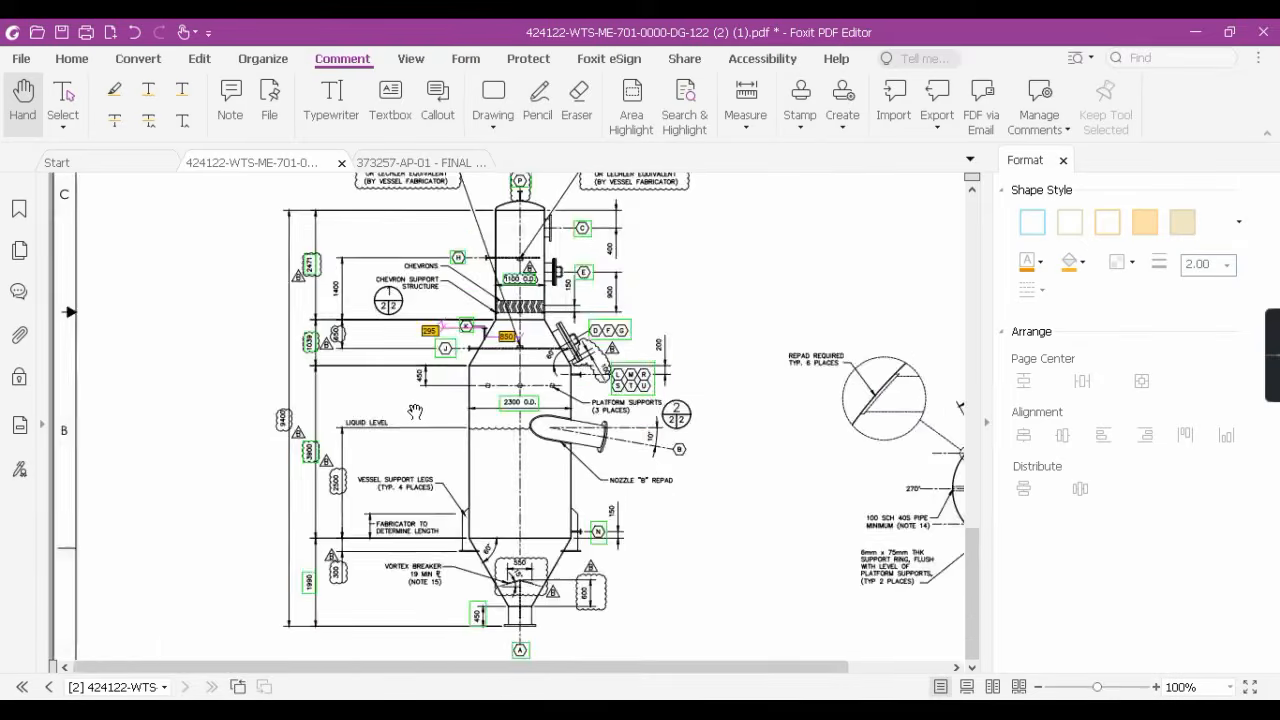
{"action": "scroll", "coordinate": [224, 541], "scroll_direction": "up", "scroll_amount": 2, "text": "ctrl"}
{"action": "scroll", "coordinate": [264, 547], "scroll_direction": "up", "scroll_amount": 3}
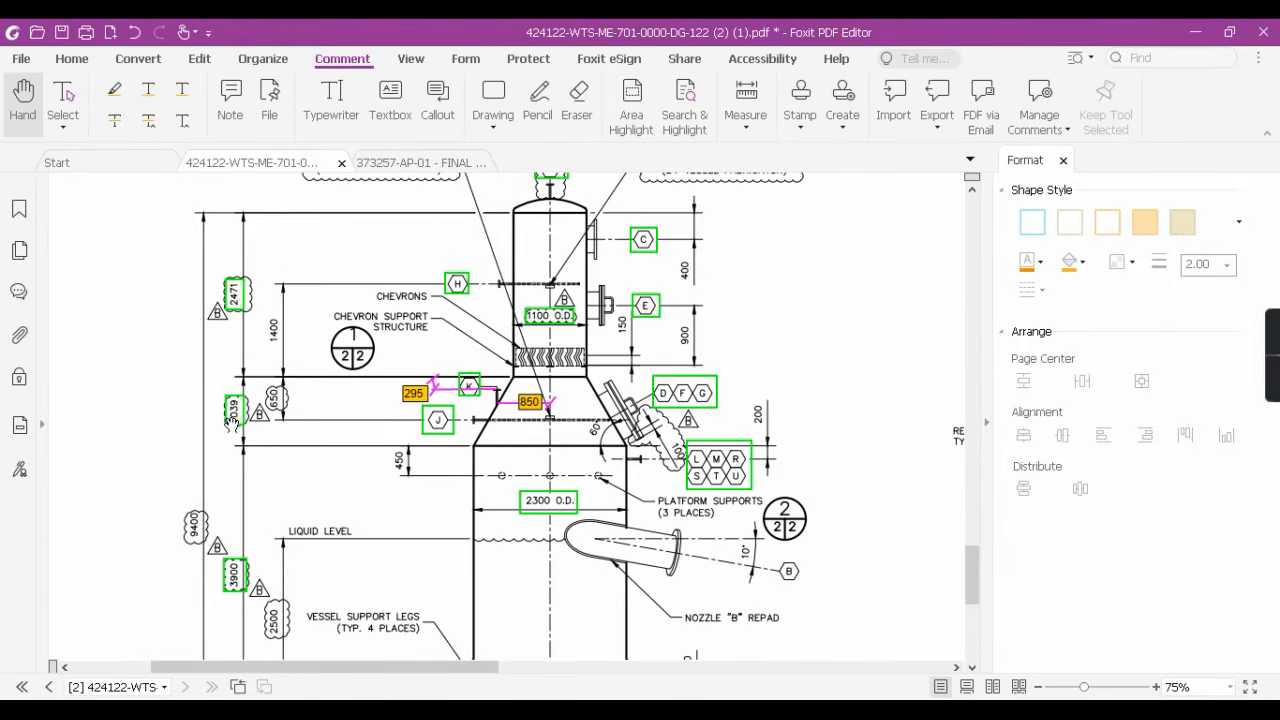
{"action": "scroll", "coordinate": [434, 430], "scroll_direction": "down", "scroll_amount": 5}
{"action": "scroll", "coordinate": [470, 425], "scroll_direction": "up", "scroll_amount": 1}
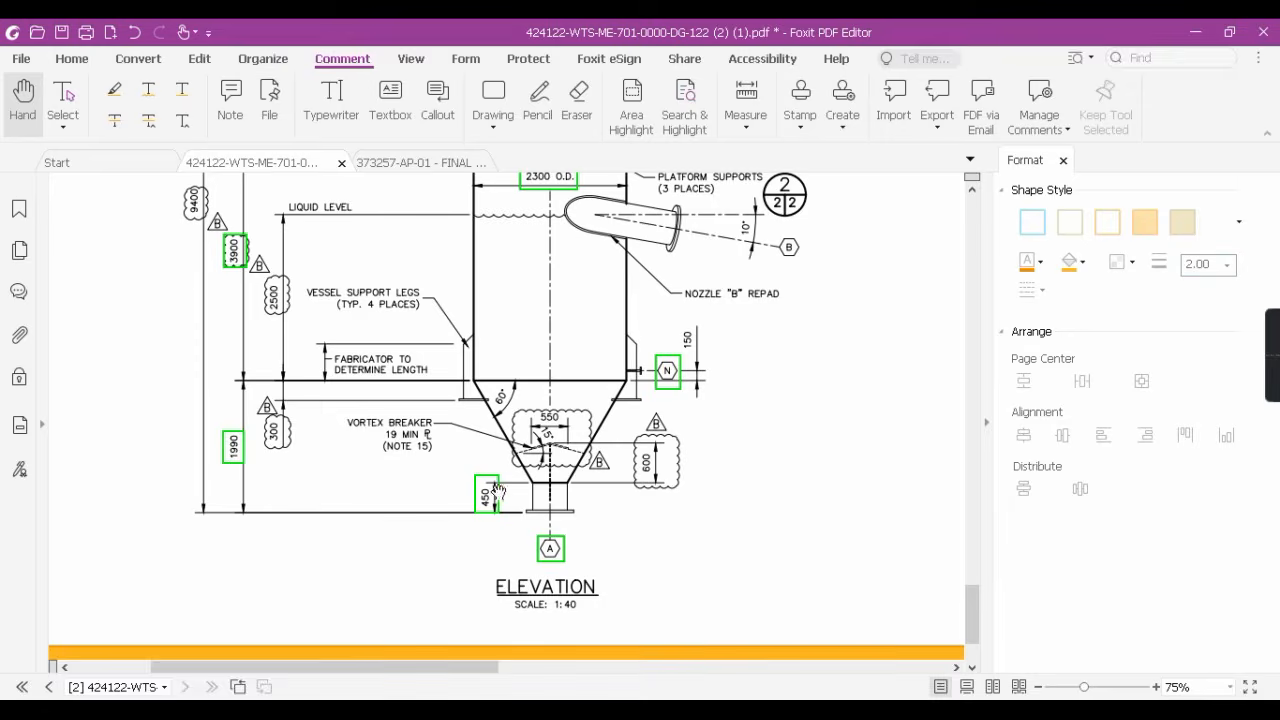
{"action": "scroll", "coordinate": [413, 435], "scroll_direction": "up", "scroll_amount": 5}
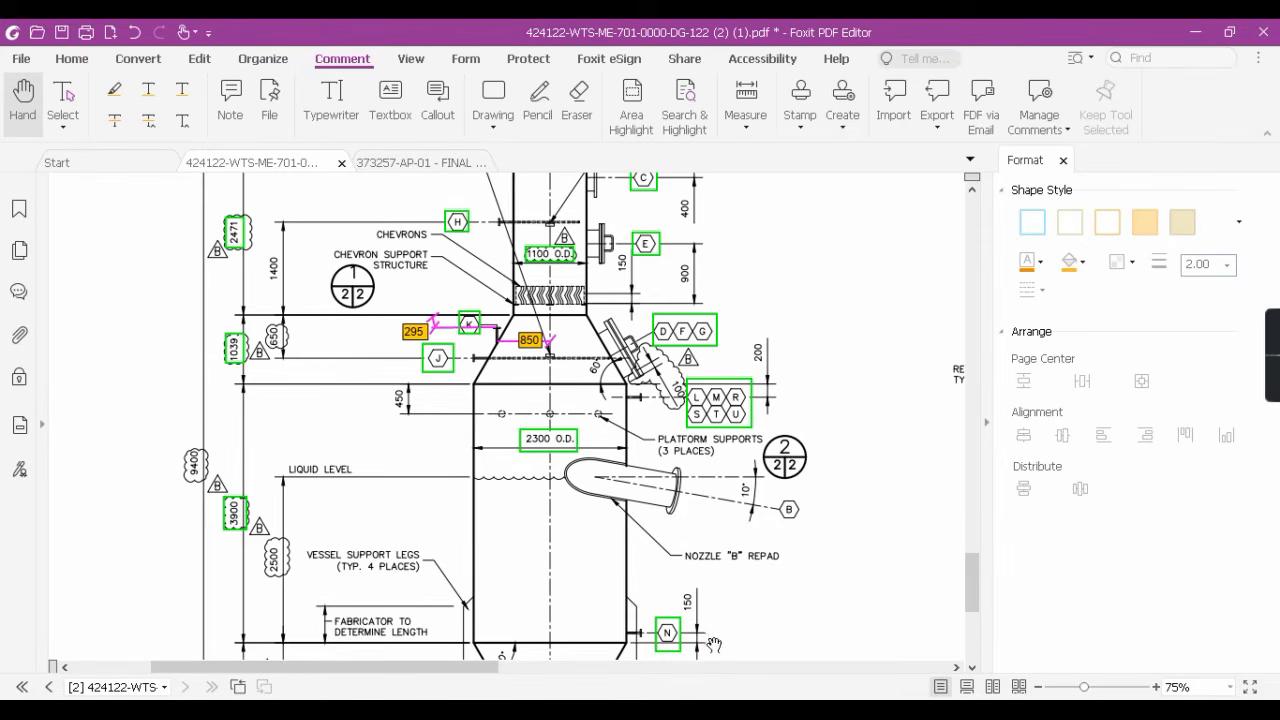
{"action": "left_click", "coordinate": [1196, 34]}
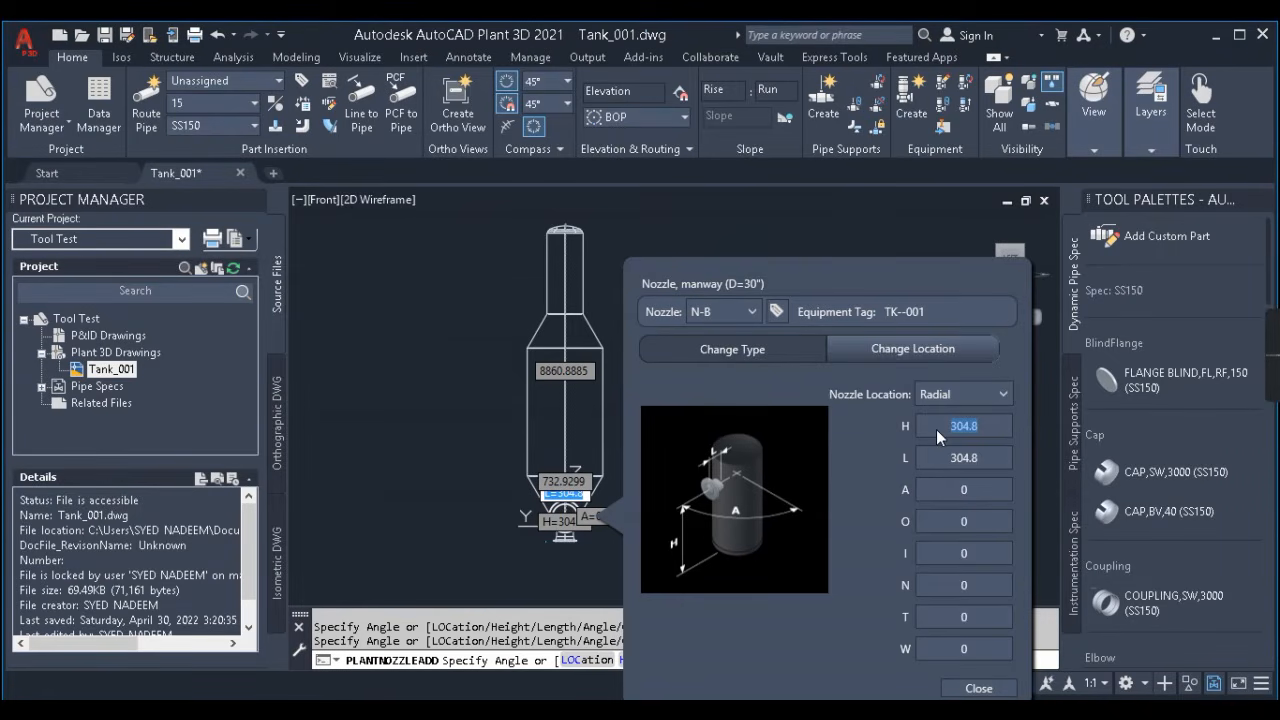
- Set the N-B manway's height H to 5829 and length L to 250
{"action": "type", "text": "9"}
{"action": "key", "text": "Tab"}
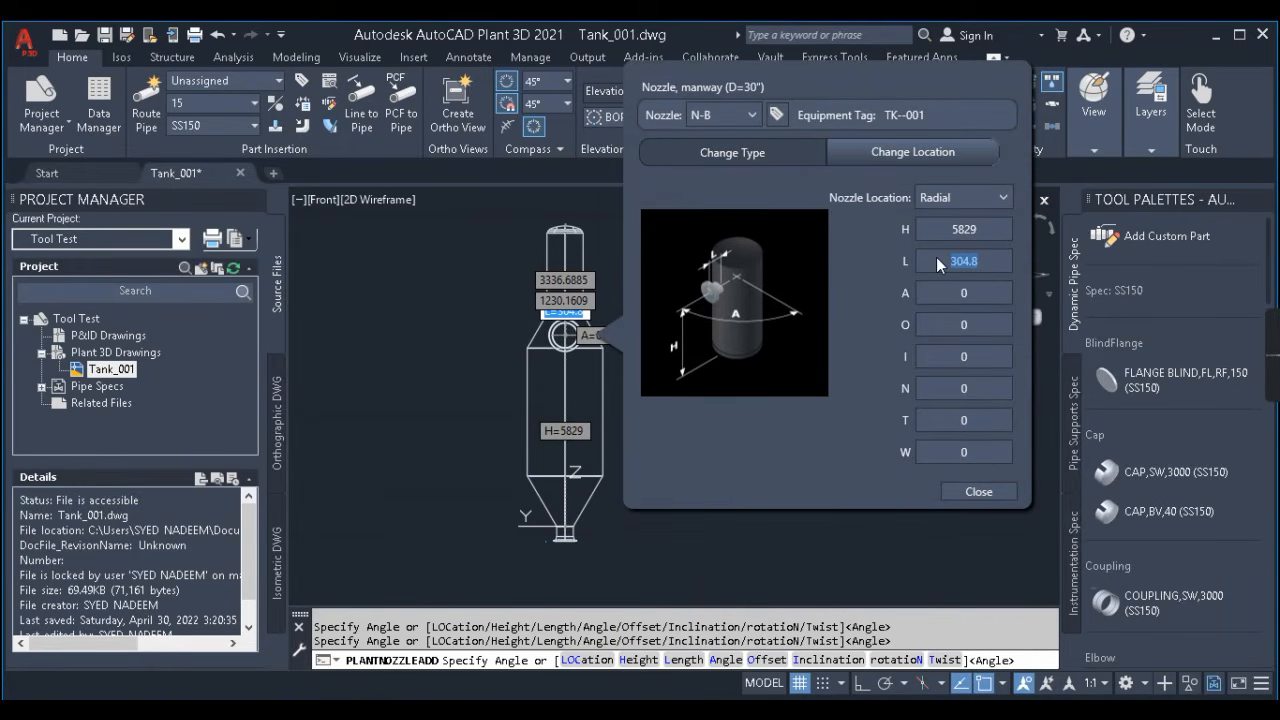
{"action": "key", "text": "Tab"}
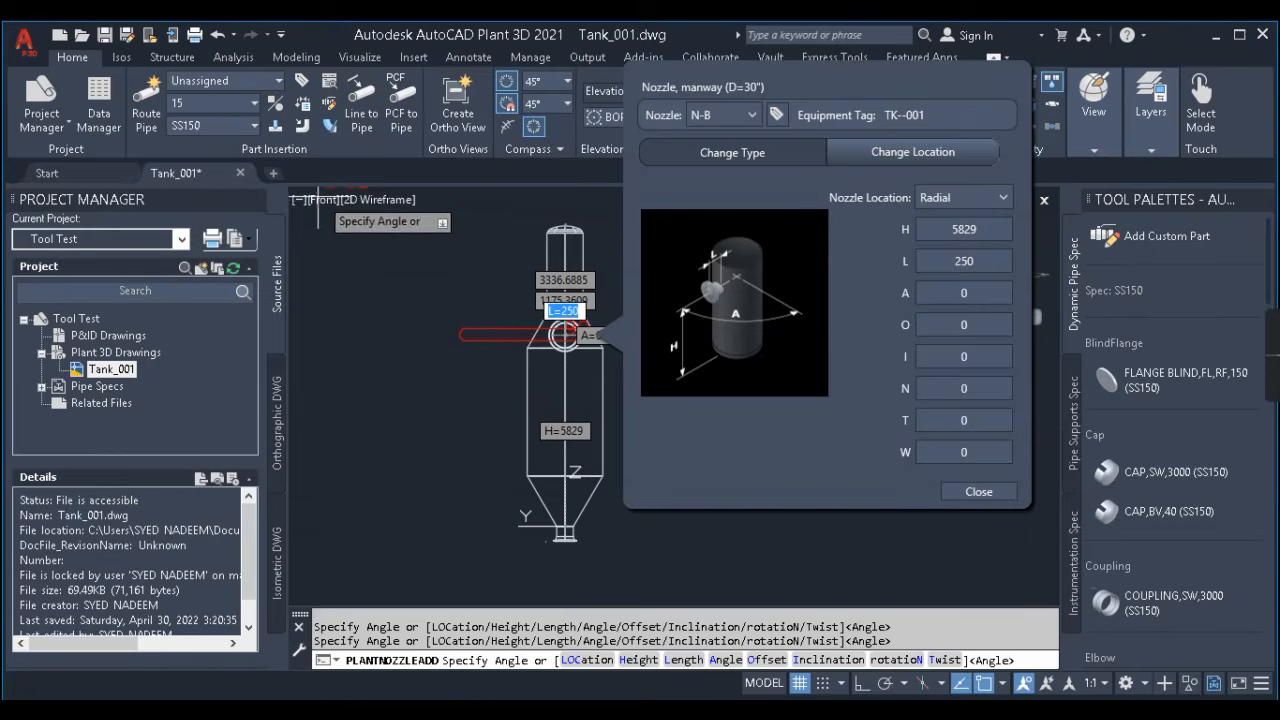
{"action": "left_click_drag", "start_coordinate": [282, 123], "coordinate": [284, 126]}
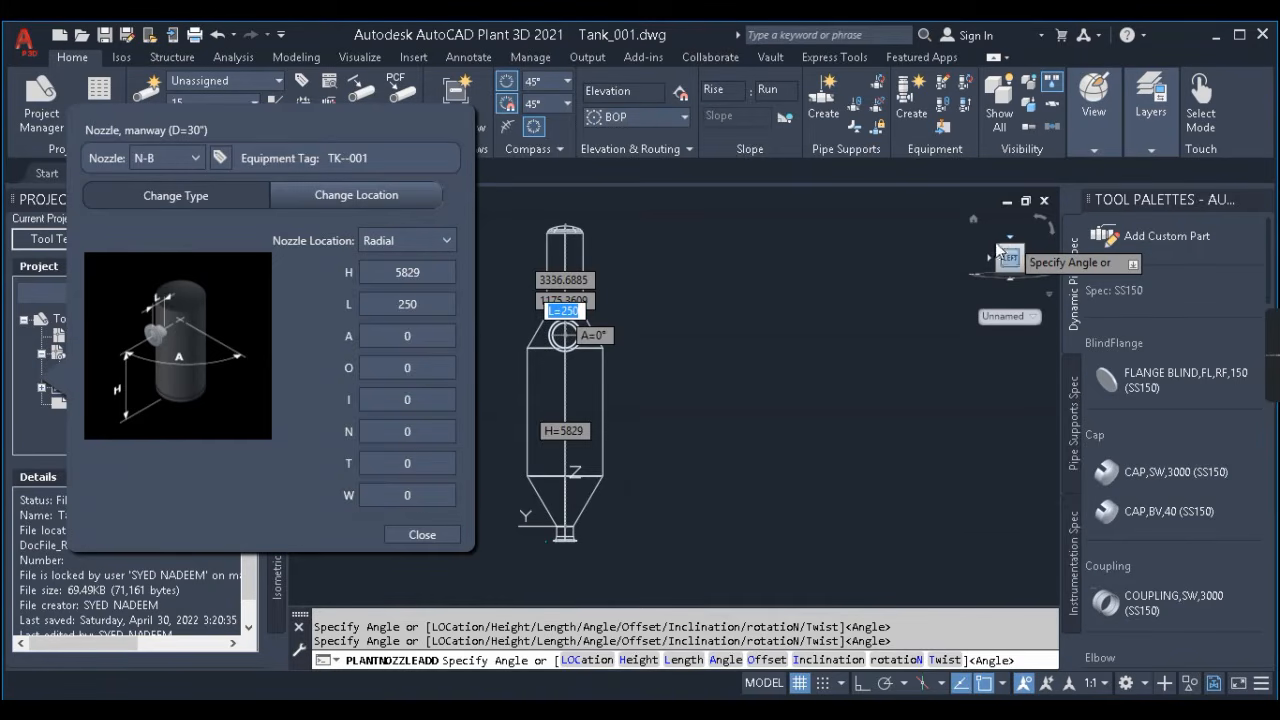
- Try an angle A of 90 for the N-B manway while viewing the tank from above
{"action": "left_click", "coordinate": [1009, 235]}
{"action": "scroll", "coordinate": [685, 334], "scroll_direction": "up", "scroll_amount": 6}
{"action": "scroll", "coordinate": [561, 339], "scroll_direction": "down", "scroll_amount": 4}
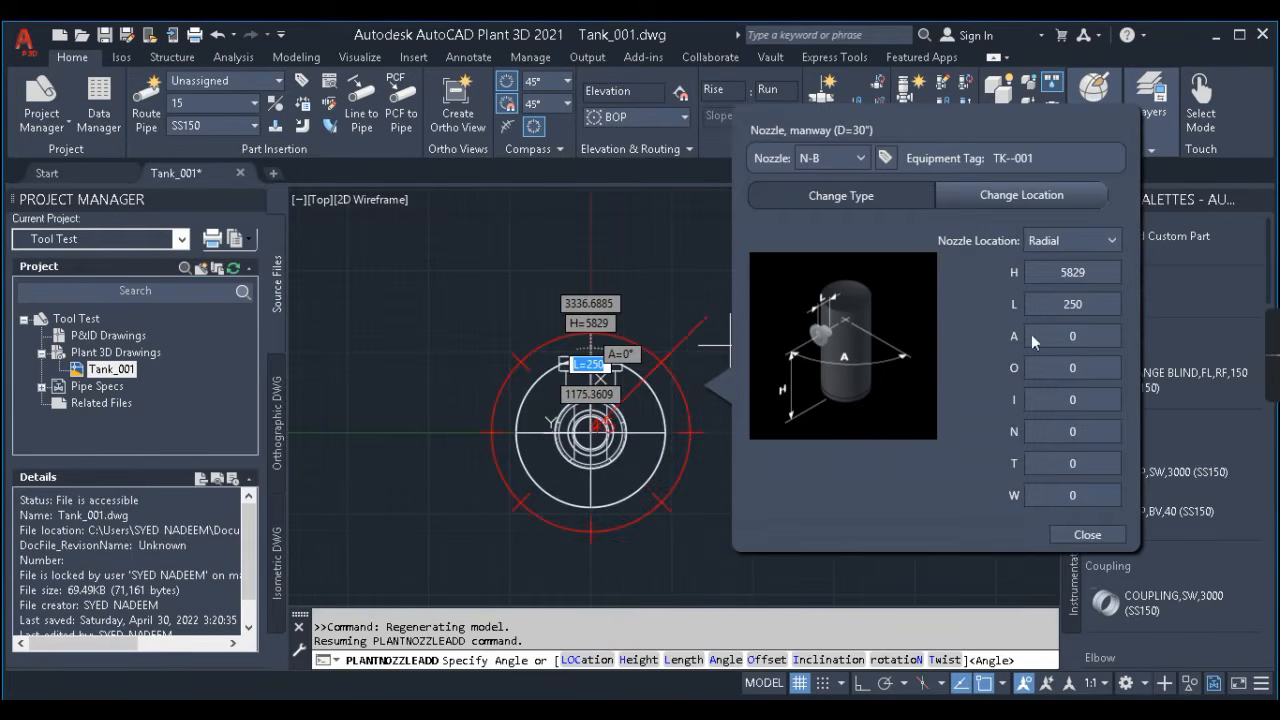
{"action": "scroll", "coordinate": [466, 398], "scroll_direction": "down", "scroll_amount": 4}
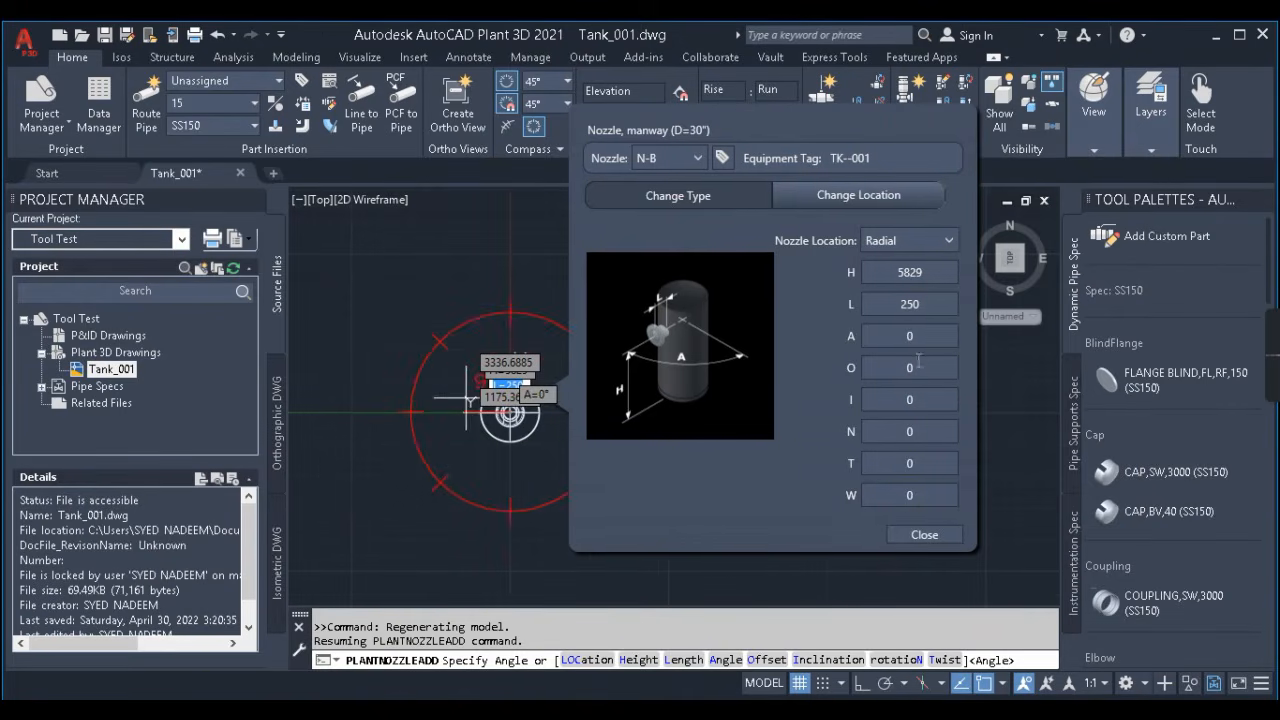
{"action": "left_click", "coordinate": [888, 342]}
{"action": "type", "text": "9"}
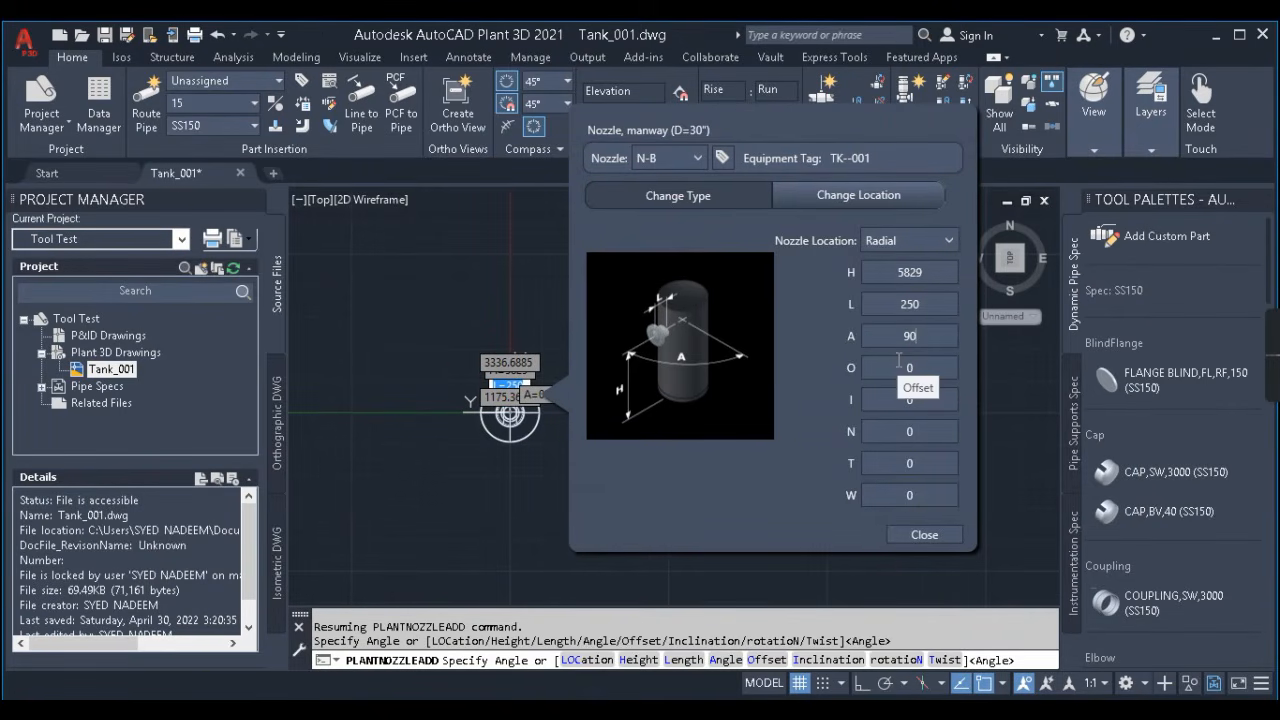
{"action": "type", "text": "0"}
{"action": "key", "text": "Tab"}
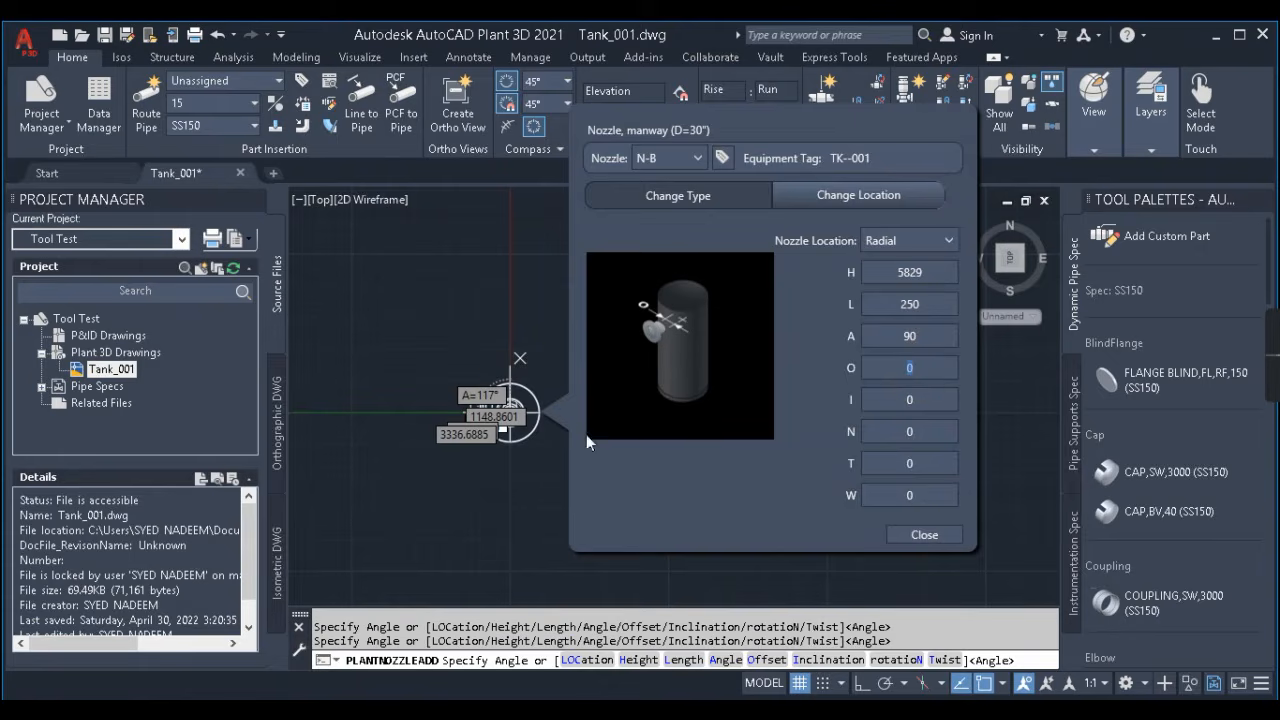
- Set the N-B manway's angle A to 270
{"action": "double_click", "coordinate": [927, 336]}
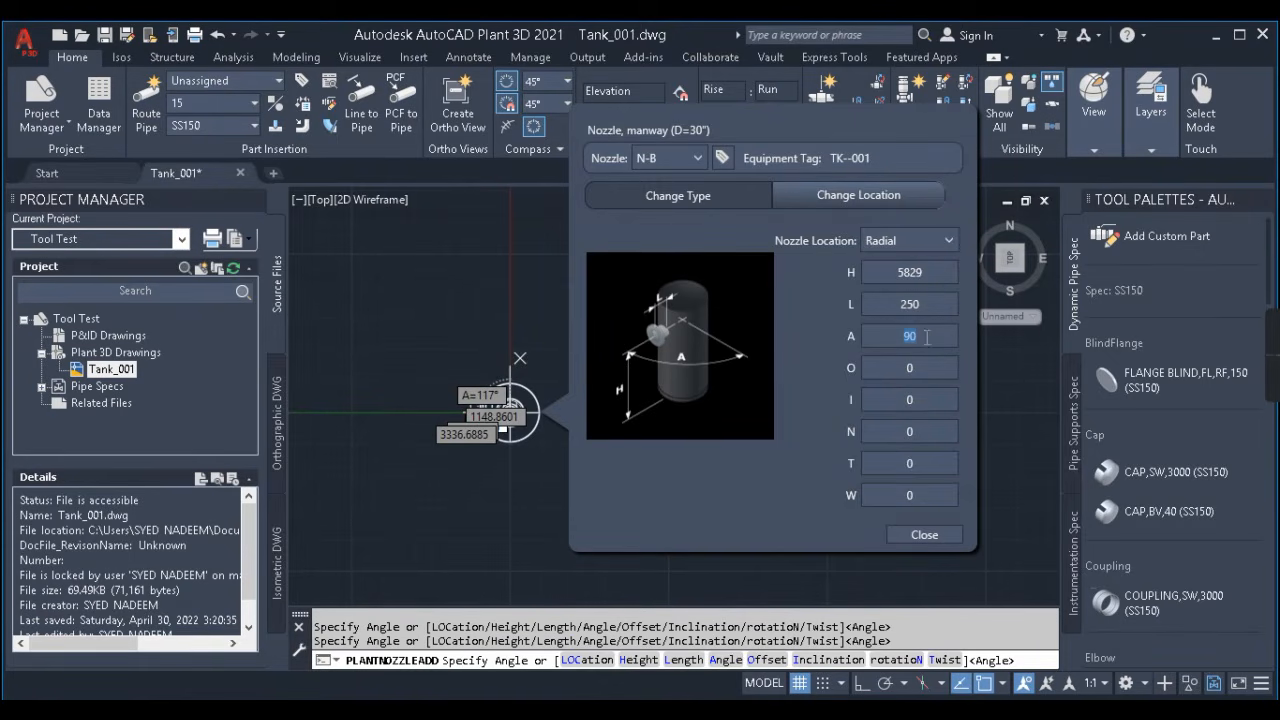
{"action": "key", "text": "Return"}
{"action": "type", "text": "-"}
{"action": "key", "text": "Tab"}
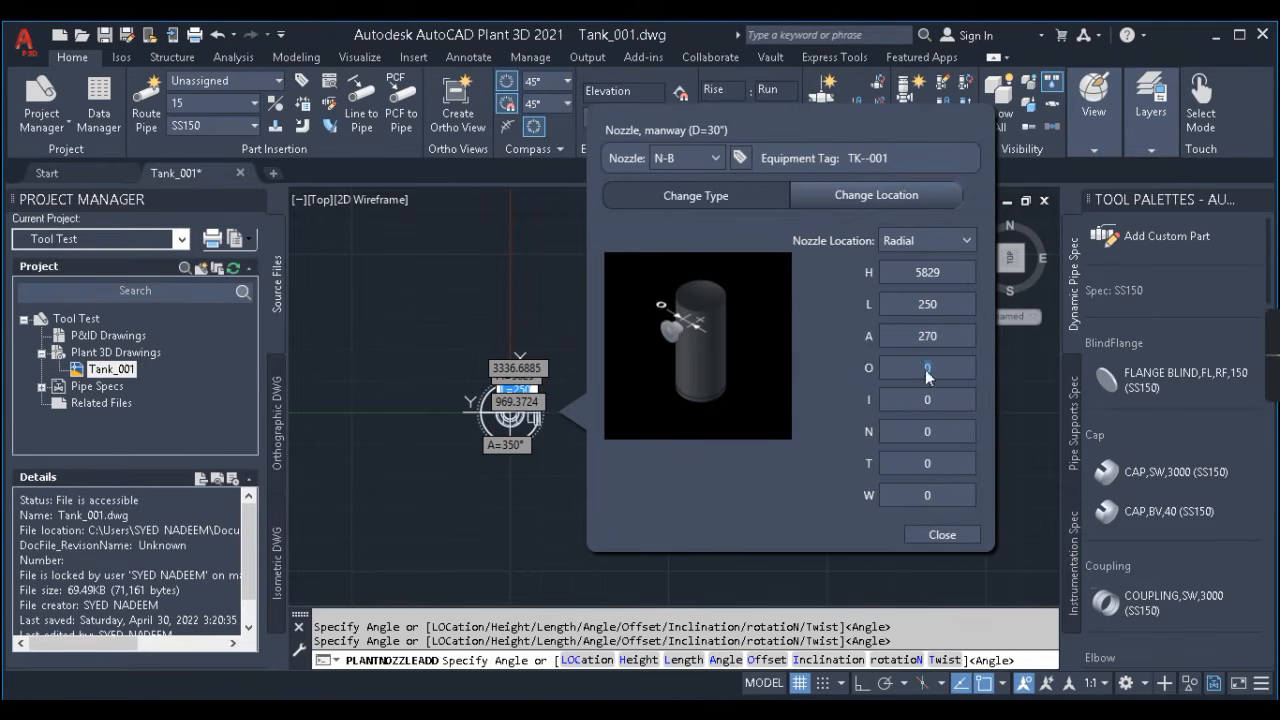
- Check the slope angle of the manway on the upper cone in the PDF elevation, and return to Plant 3D
{"action": "left_click", "coordinate": [939, 400]}
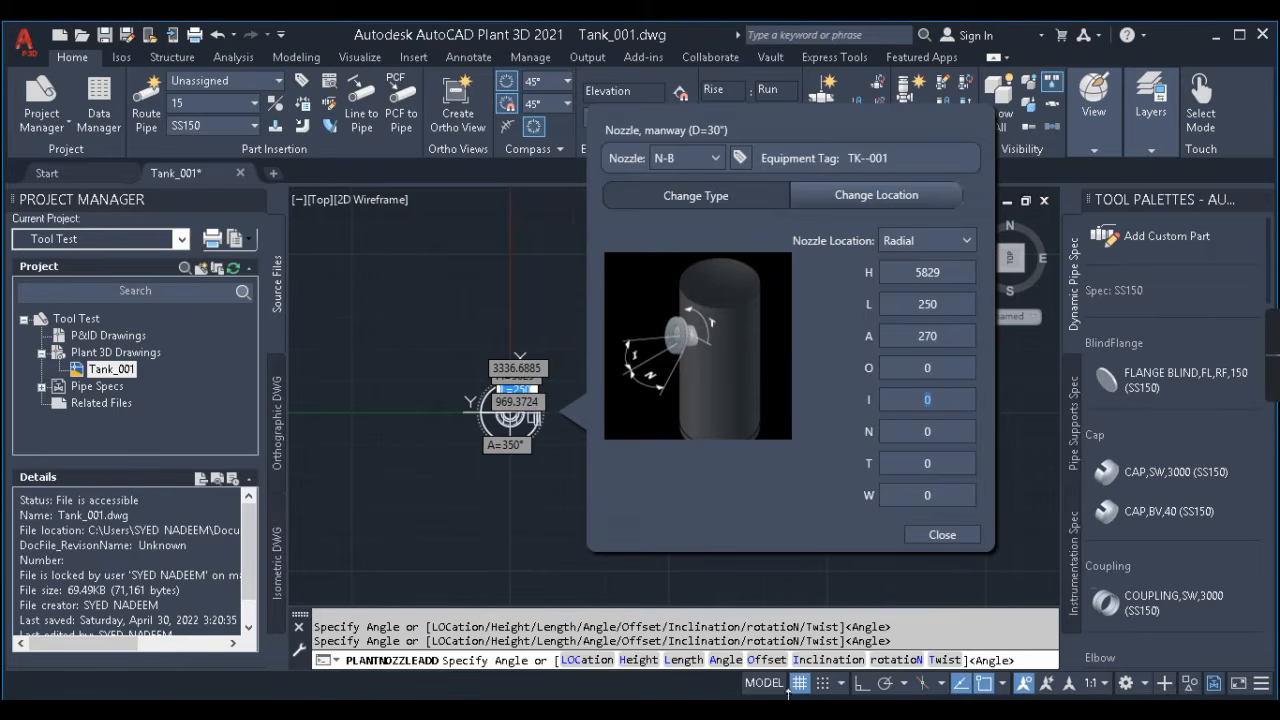
{"action": "key", "text": "alt+Tab"}
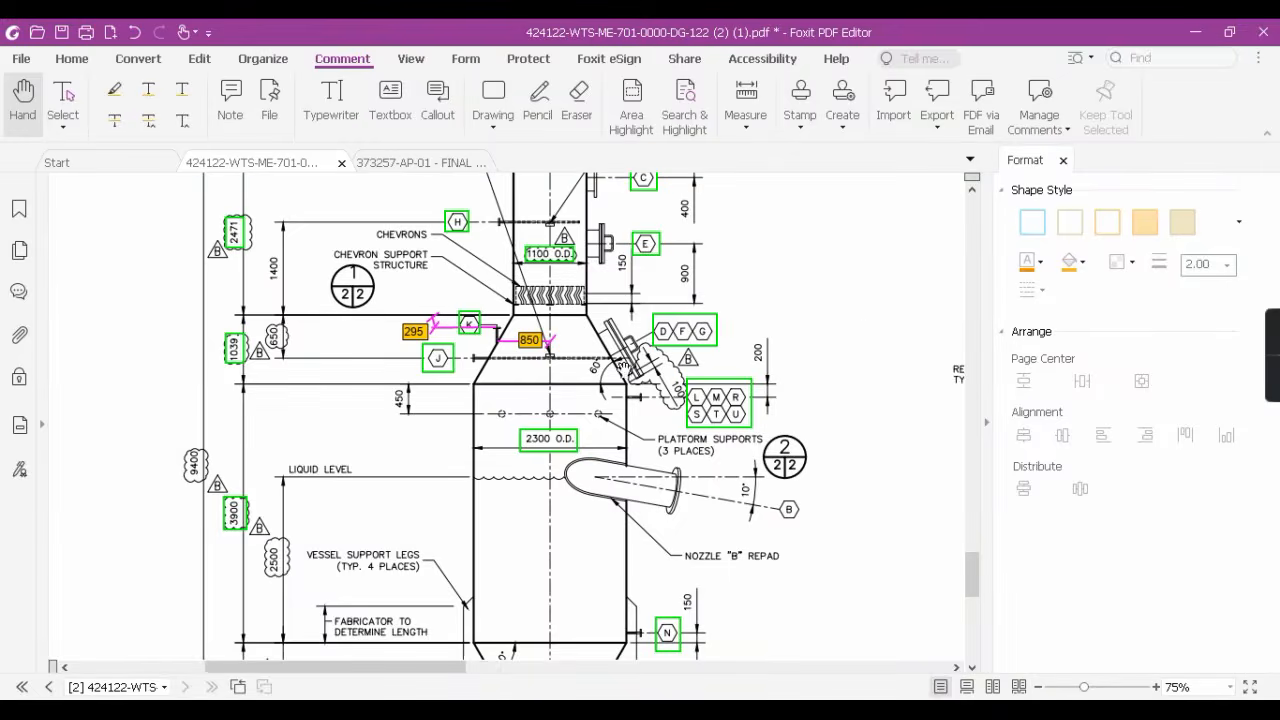
{"action": "scroll", "coordinate": [623, 369], "scroll_direction": "up", "scroll_amount": 4, "text": "ctrl"}
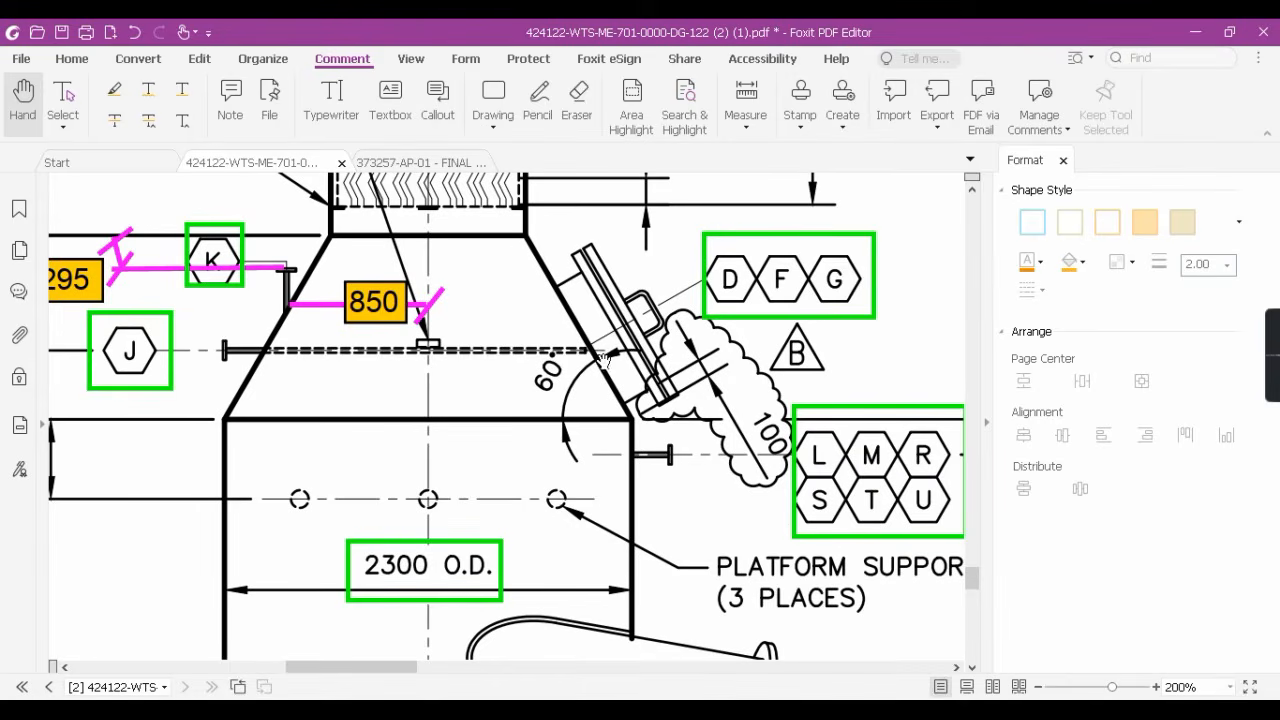
{"action": "left_click", "coordinate": [1195, 32]}
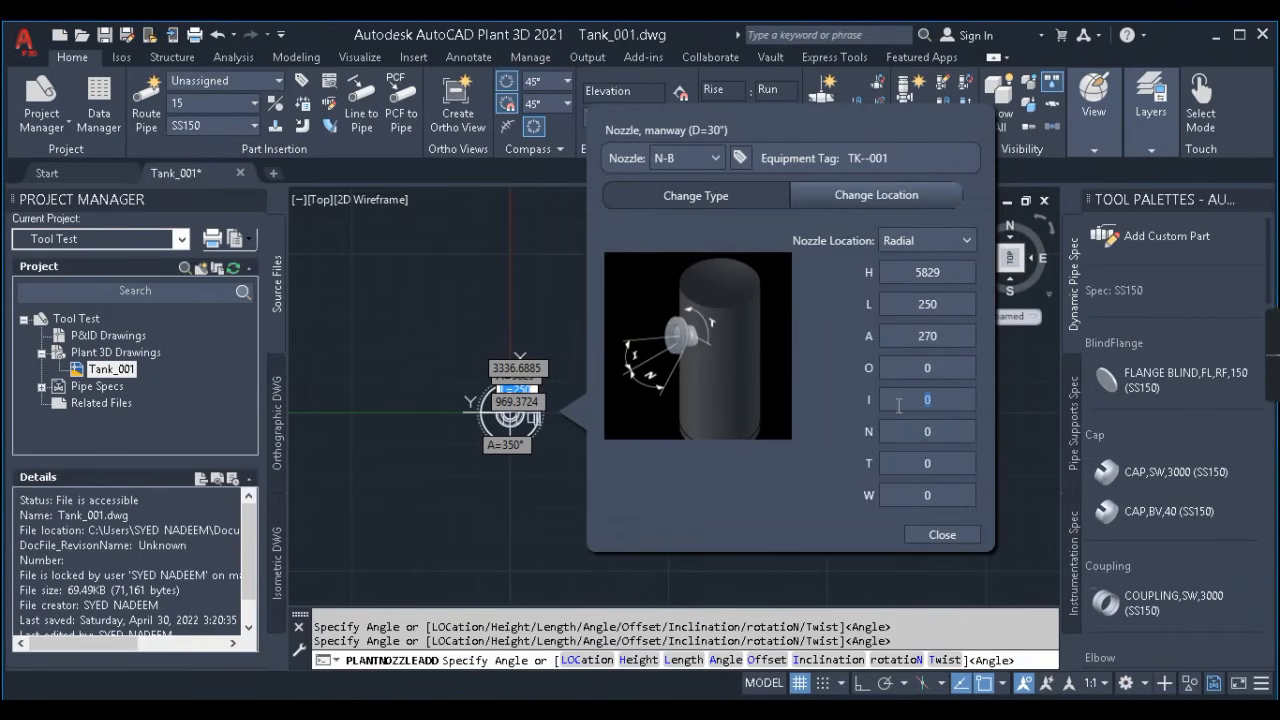
- Try an inclination I of 330 for the N-B manway while viewing the tank from the front
{"action": "left_click", "coordinate": [1010, 288]}
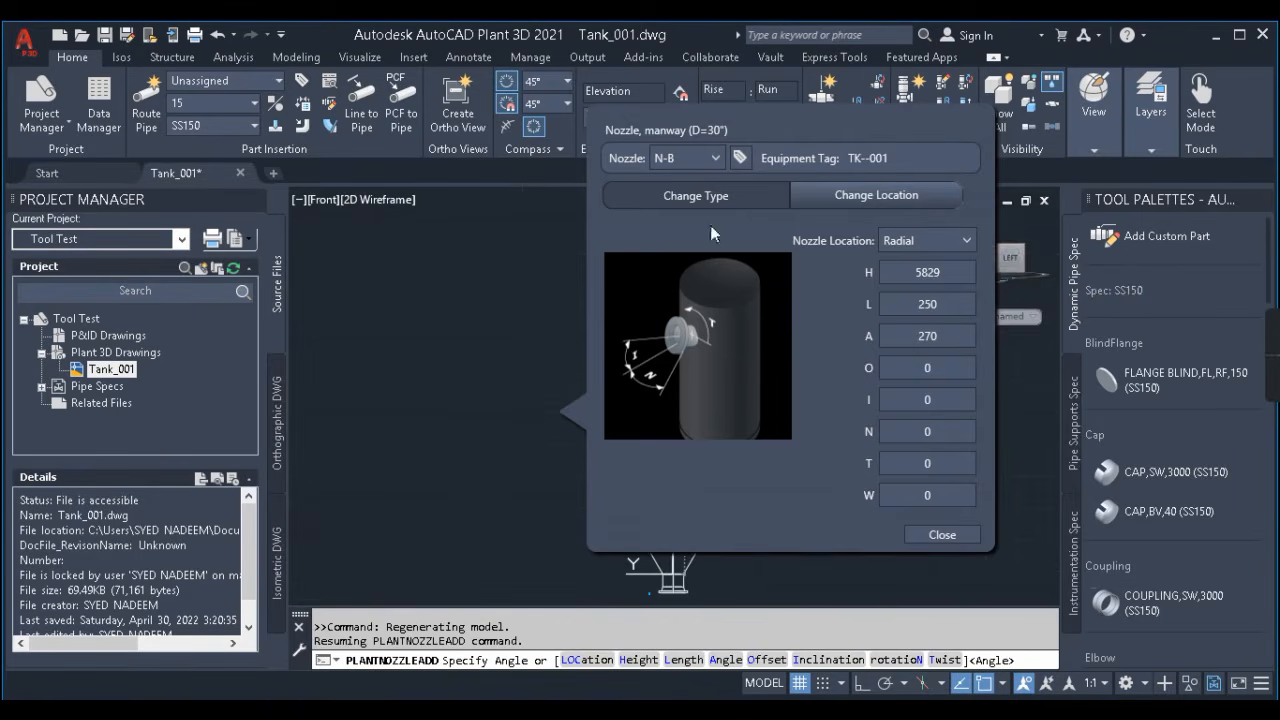
{"action": "scroll", "coordinate": [700, 335], "scroll_direction": "up", "scroll_amount": 5}
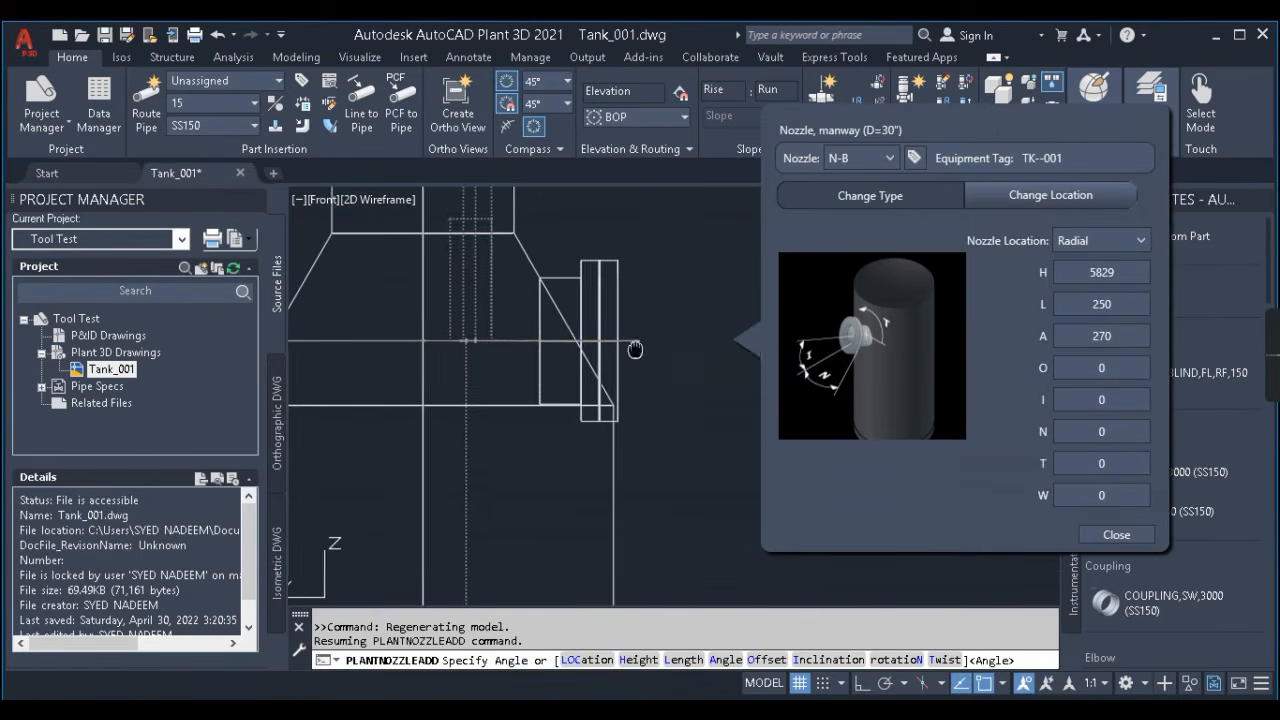
{"action": "left_click", "coordinate": [932, 399]}
{"action": "type", "text": "330"}
{"action": "key", "text": "Tab"}
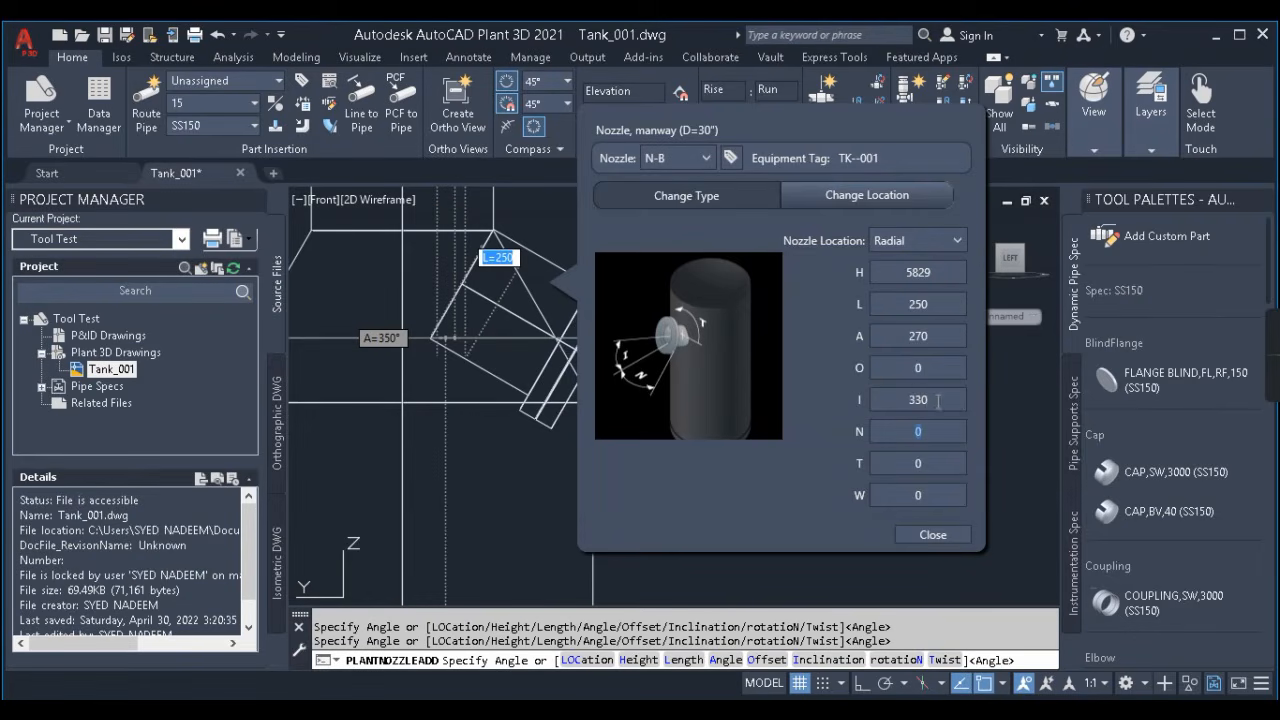
- Set the N-B manway's inclination I to 30 and length L to 350, and finish placing the nozzle
{"action": "type", "text": "0"}
{"action": "key", "text": "Tab"}
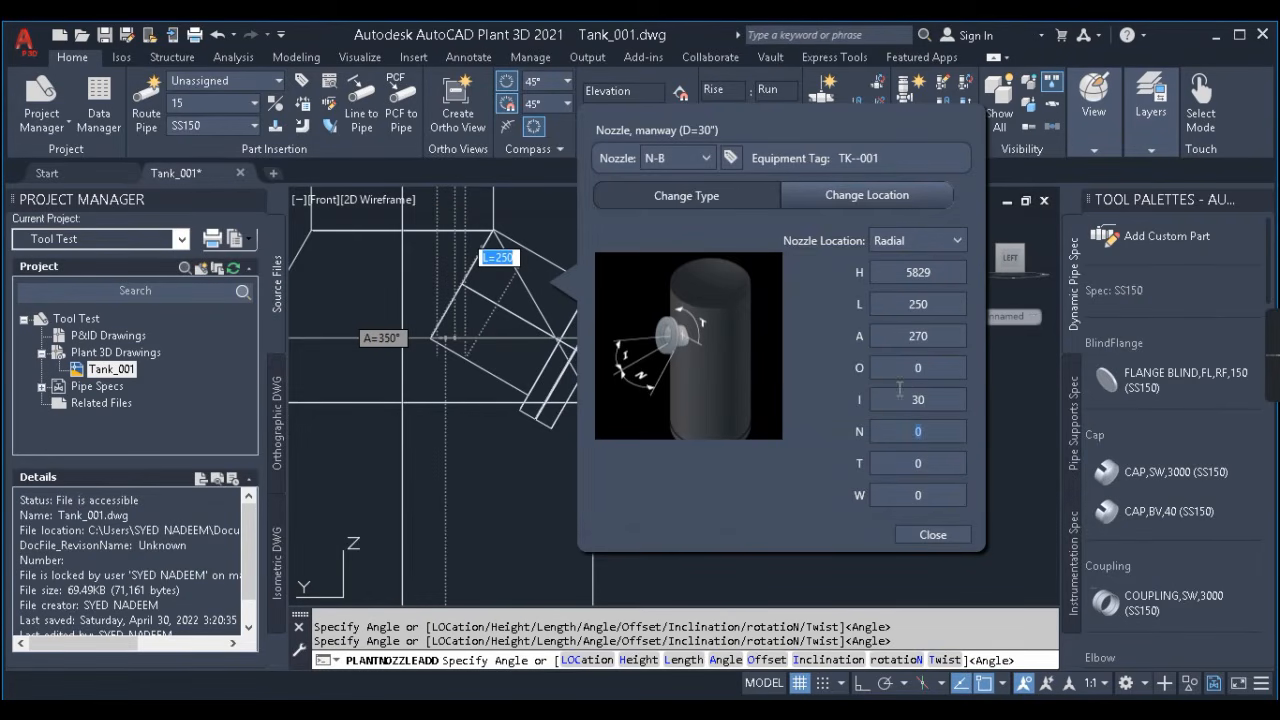
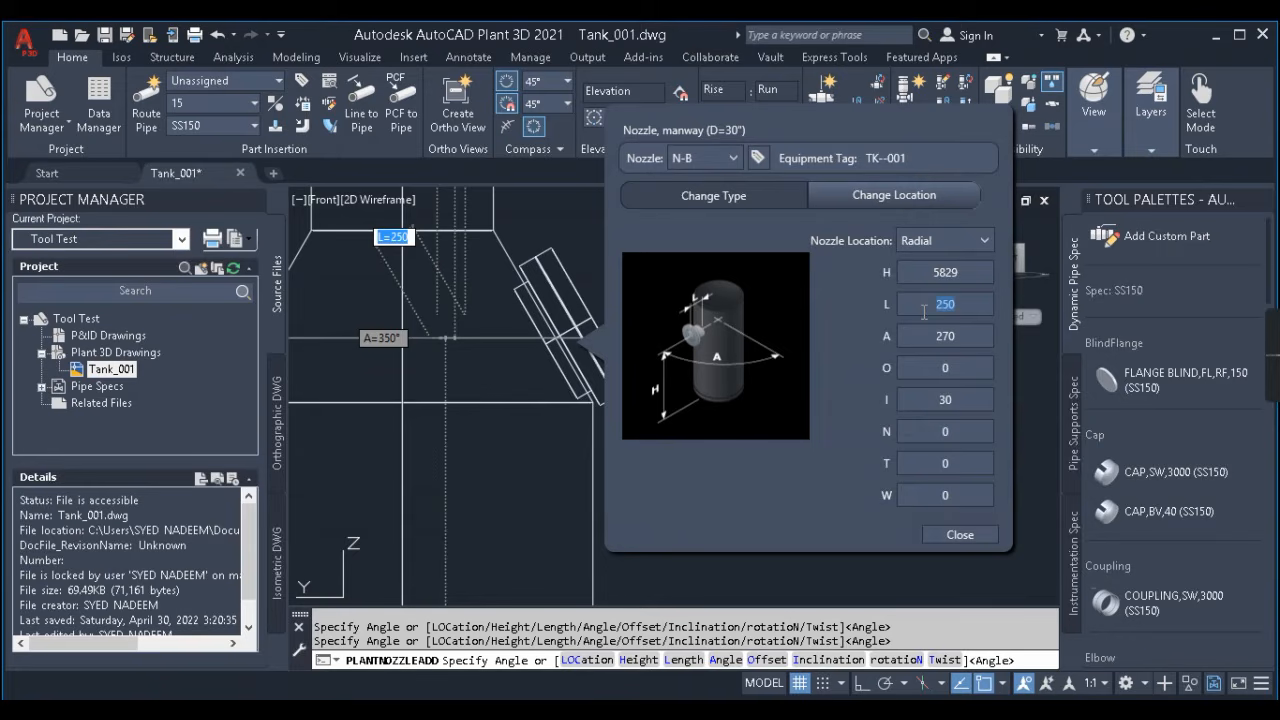
{"action": "type", "text": "35"}
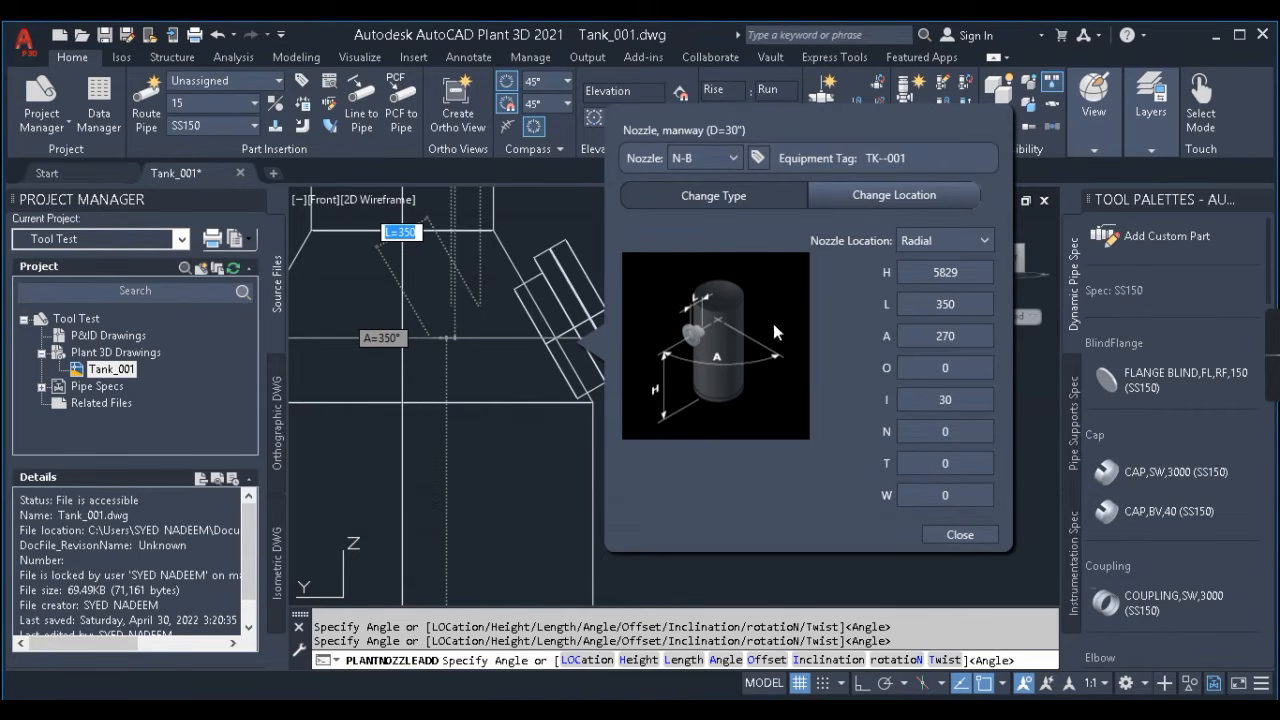
{"action": "left_click", "coordinate": [963, 535]}
{"action": "scroll", "coordinate": [678, 380], "scroll_direction": "down", "scroll_amount": 5}
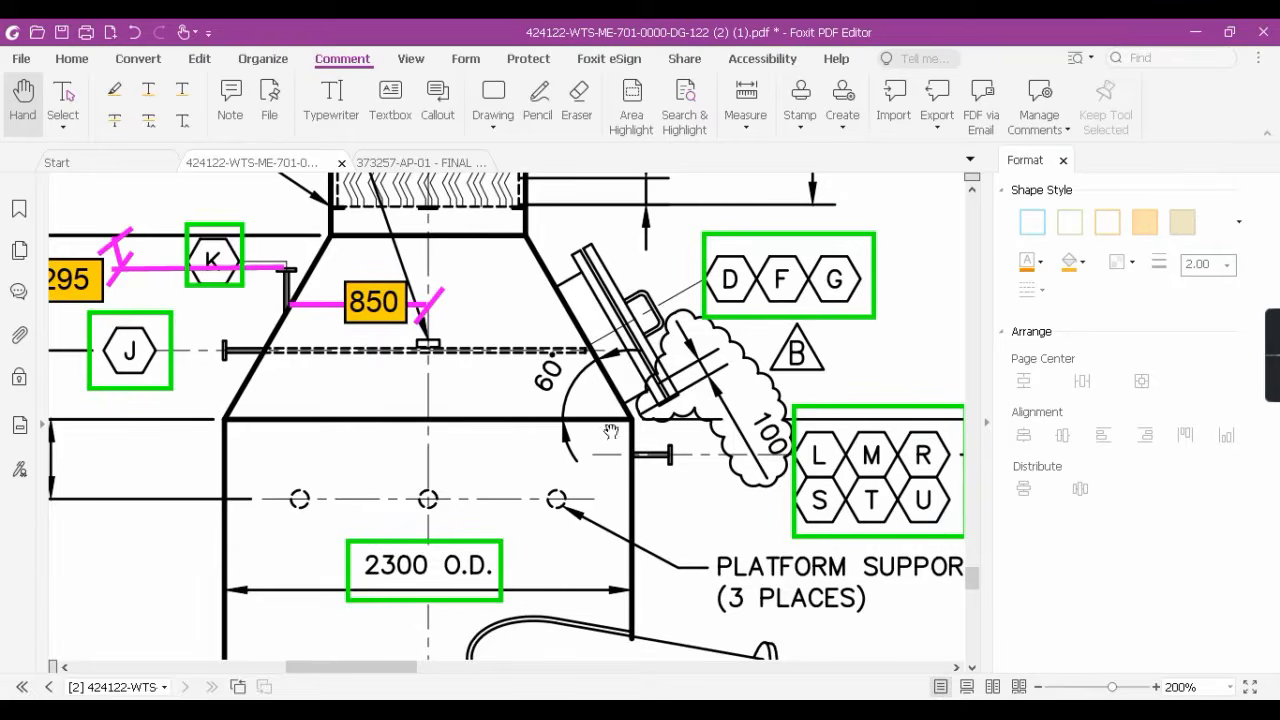
- Look over the nozzle plan, the vessel elevation and the cover sheet in the PDF, and return to Plant 3D
{"action": "scroll", "coordinate": [620, 424], "scroll_direction": "down", "scroll_amount": 3, "text": "ctrl"}
{"action": "scroll", "coordinate": [591, 250], "scroll_direction": "down", "scroll_amount": 2, "text": "ctrl"}
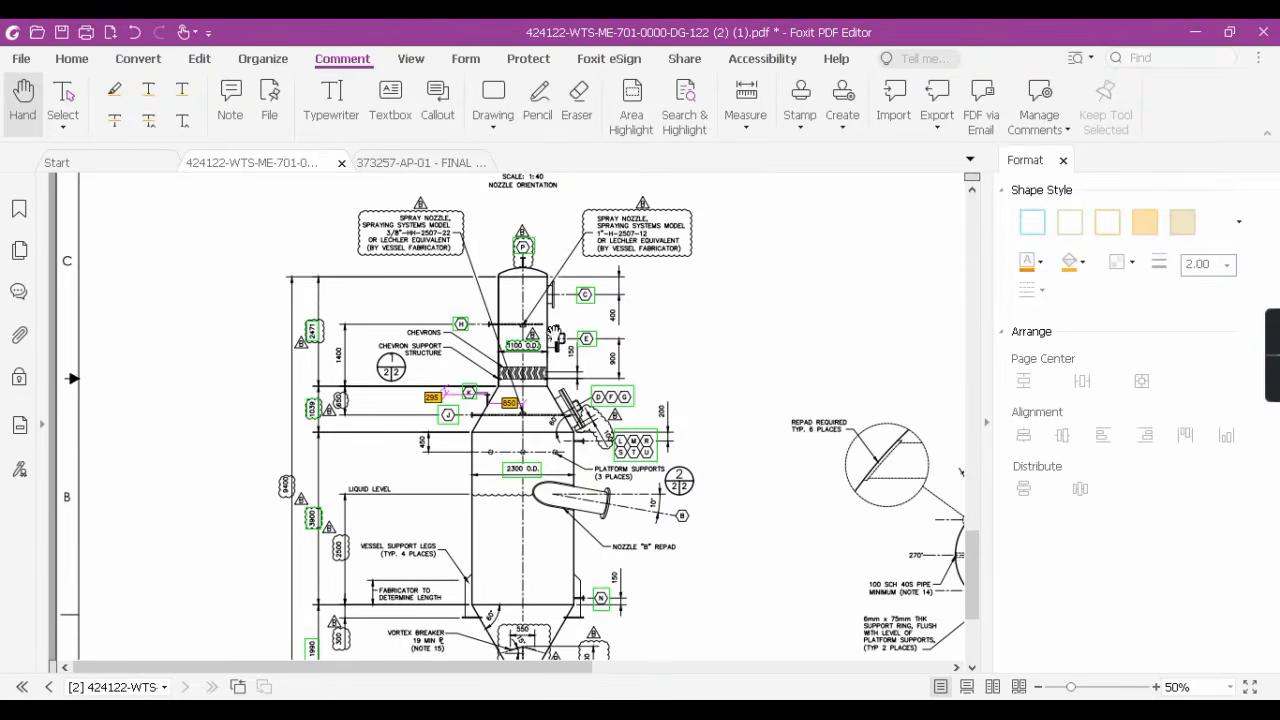
{"action": "scroll", "coordinate": [510, 326], "scroll_direction": "up", "scroll_amount": 5}
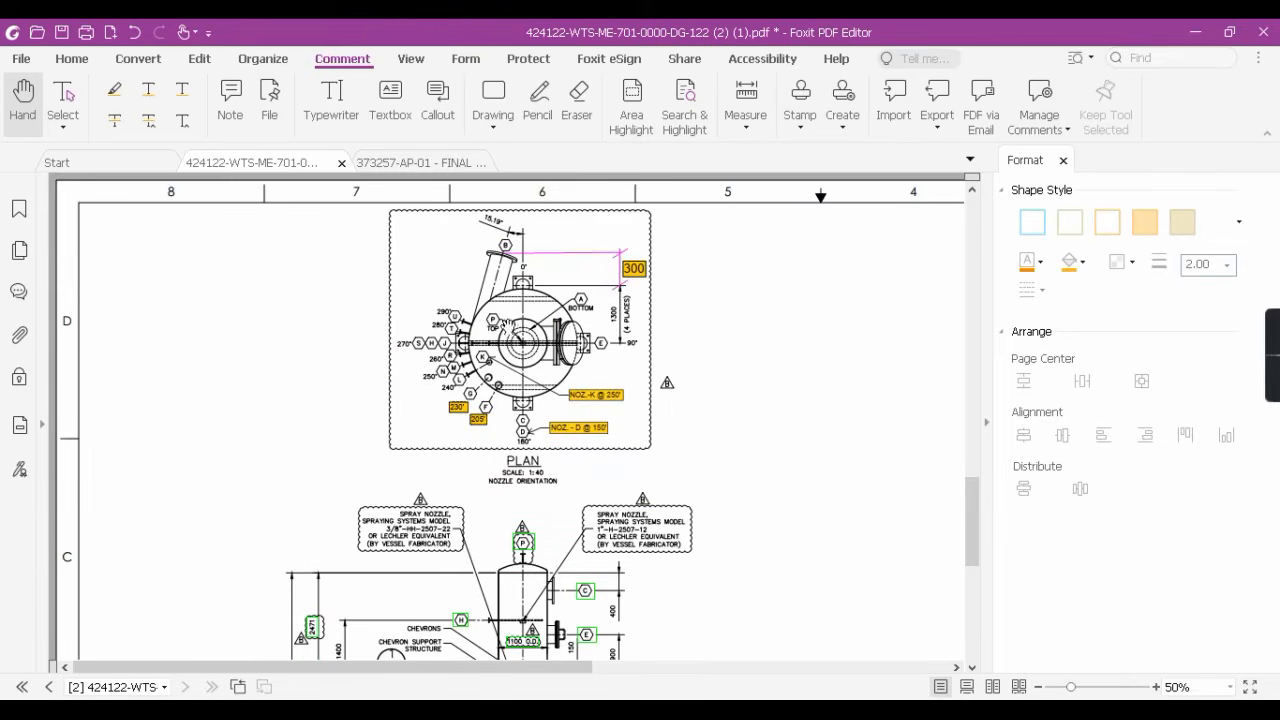
{"action": "scroll", "coordinate": [440, 350], "scroll_direction": "down", "scroll_amount": 5}
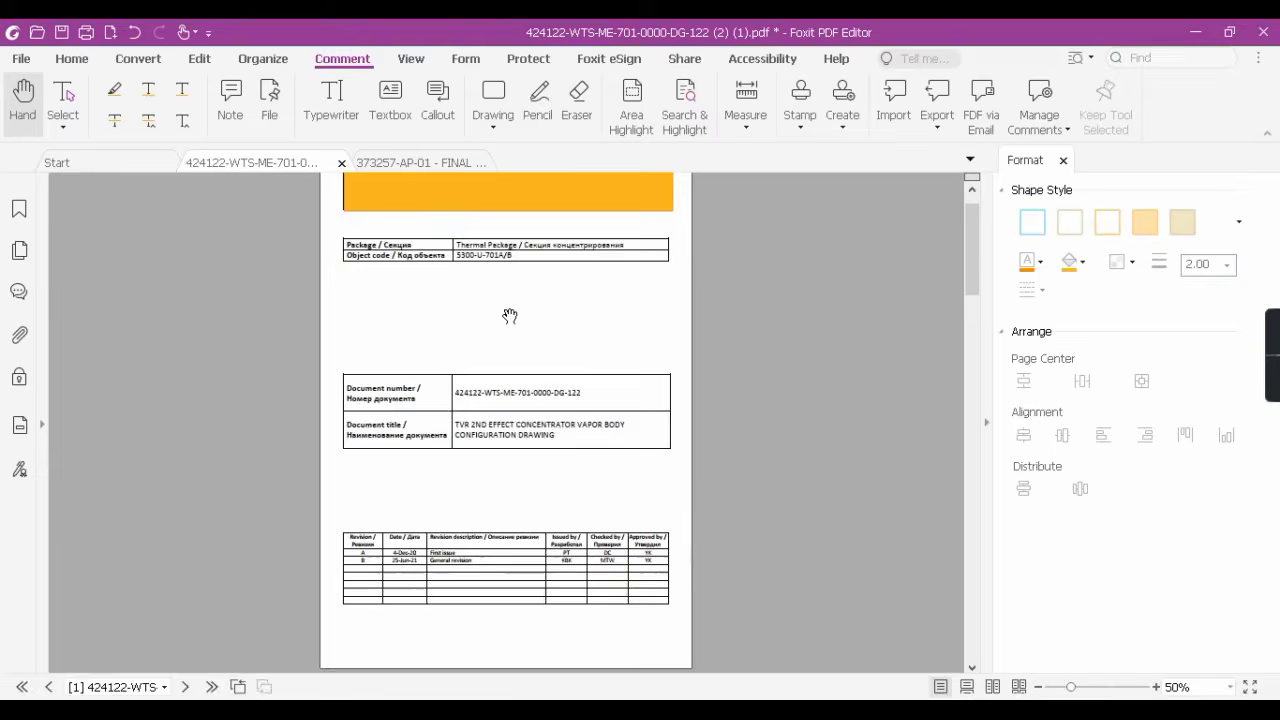
{"action": "scroll", "coordinate": [510, 316], "scroll_direction": "up", "scroll_amount": 1}
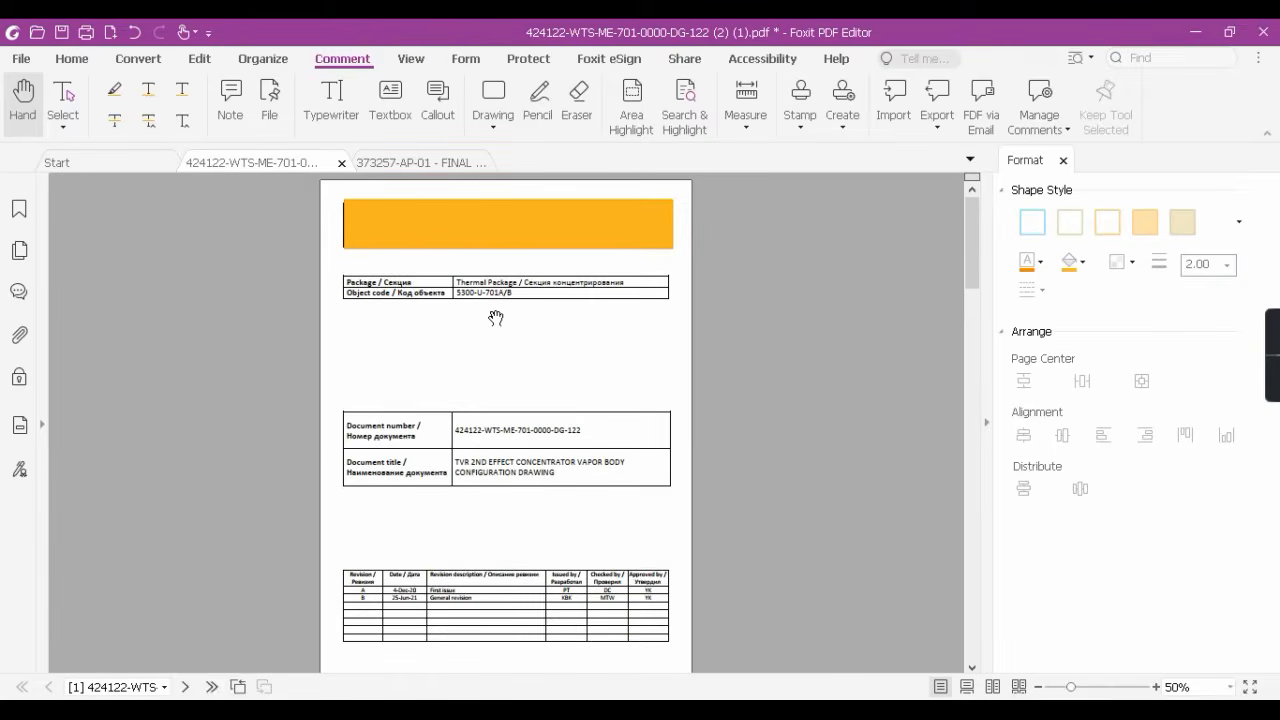
{"action": "scroll", "coordinate": [495, 317], "scroll_direction": "down", "scroll_amount": 1, "text": "ctrl"}
{"action": "left_click", "coordinate": [515, 224]}
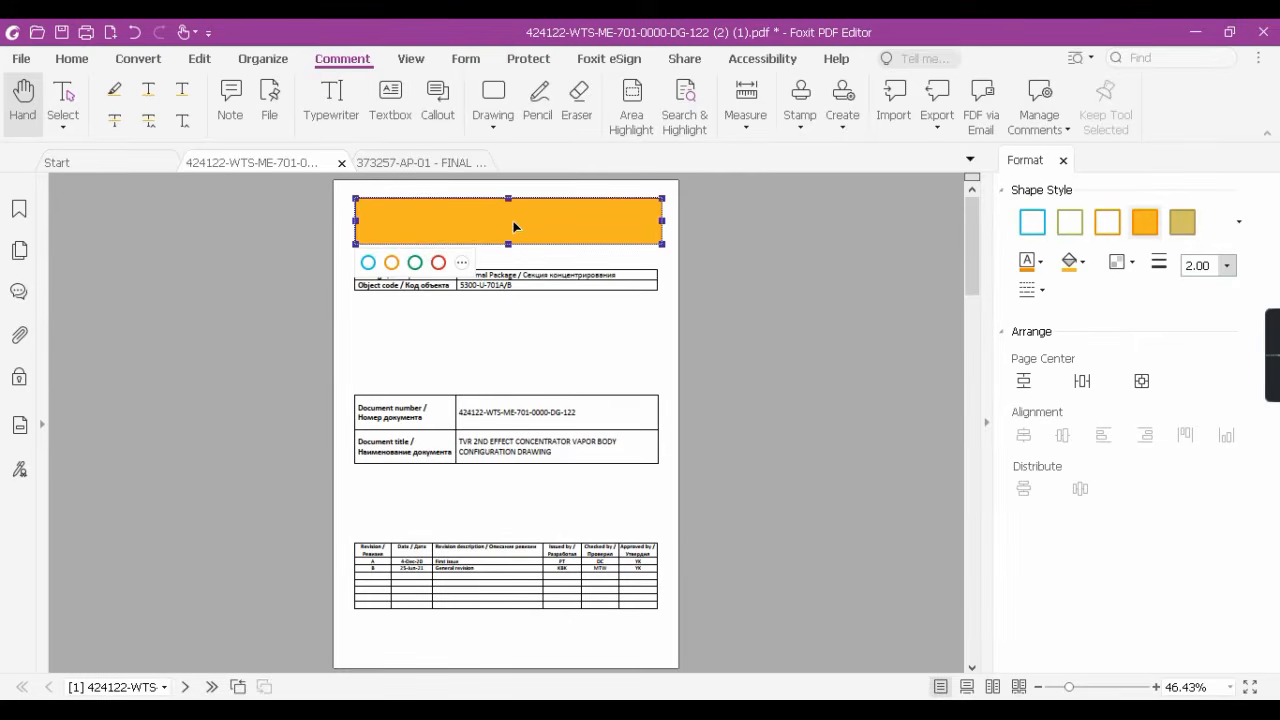
{"action": "left_click", "coordinate": [542, 339]}
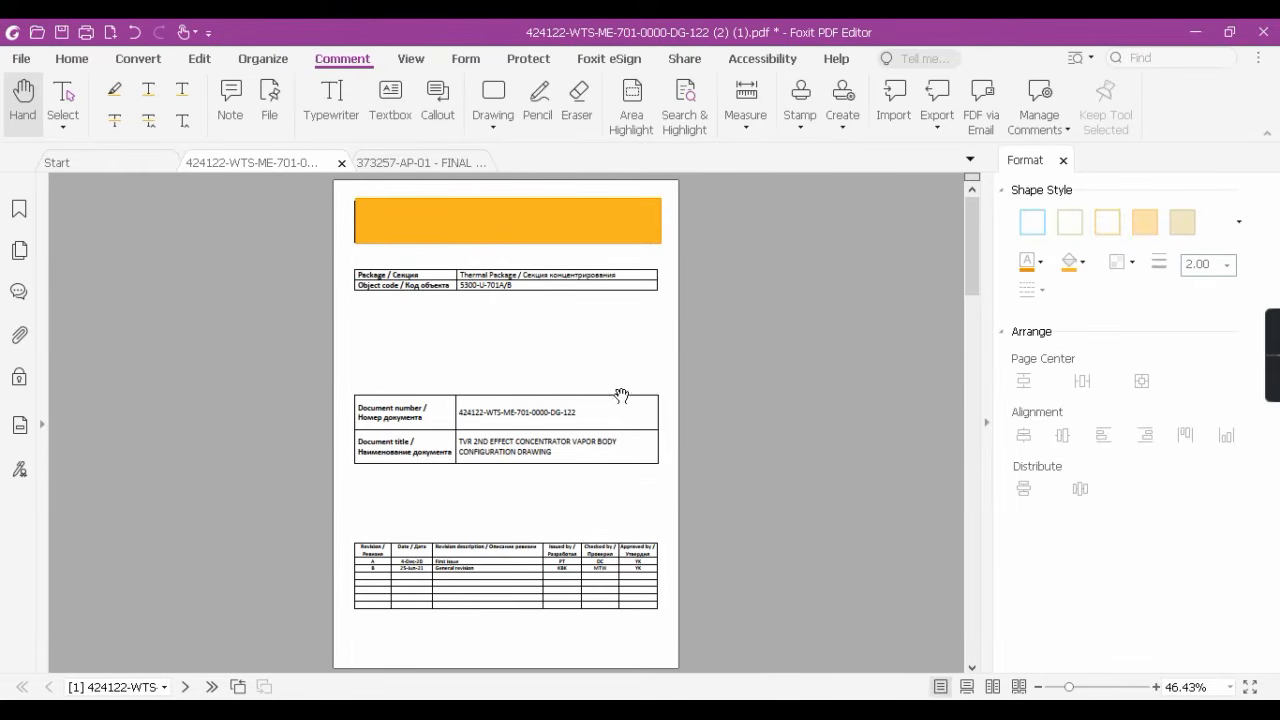
{"action": "scroll", "coordinate": [620, 396], "scroll_direction": "up", "scroll_amount": 1, "text": "ctrl"}
{"action": "scroll", "coordinate": [622, 395], "scroll_direction": "down", "scroll_amount": 5}
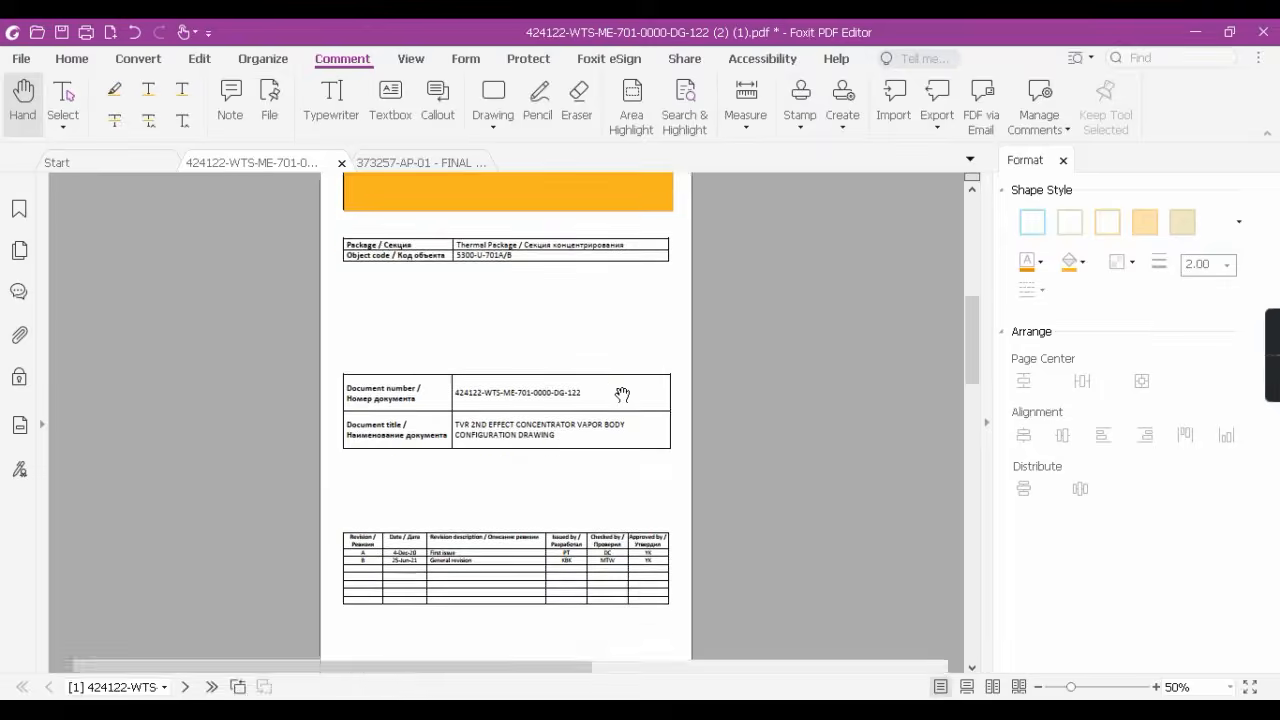
{"action": "scroll", "coordinate": [622, 395], "scroll_direction": "down", "scroll_amount": 3, "text": "ctrl"}
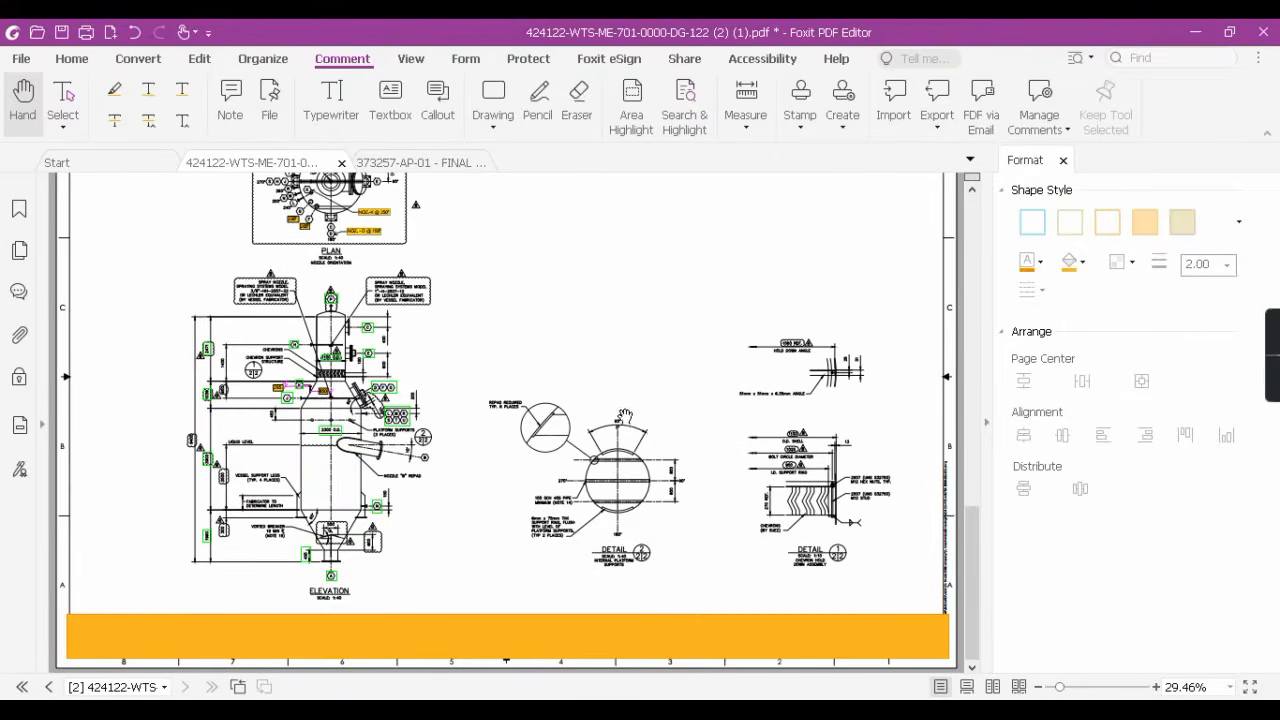
{"action": "left_click", "coordinate": [1195, 35]}
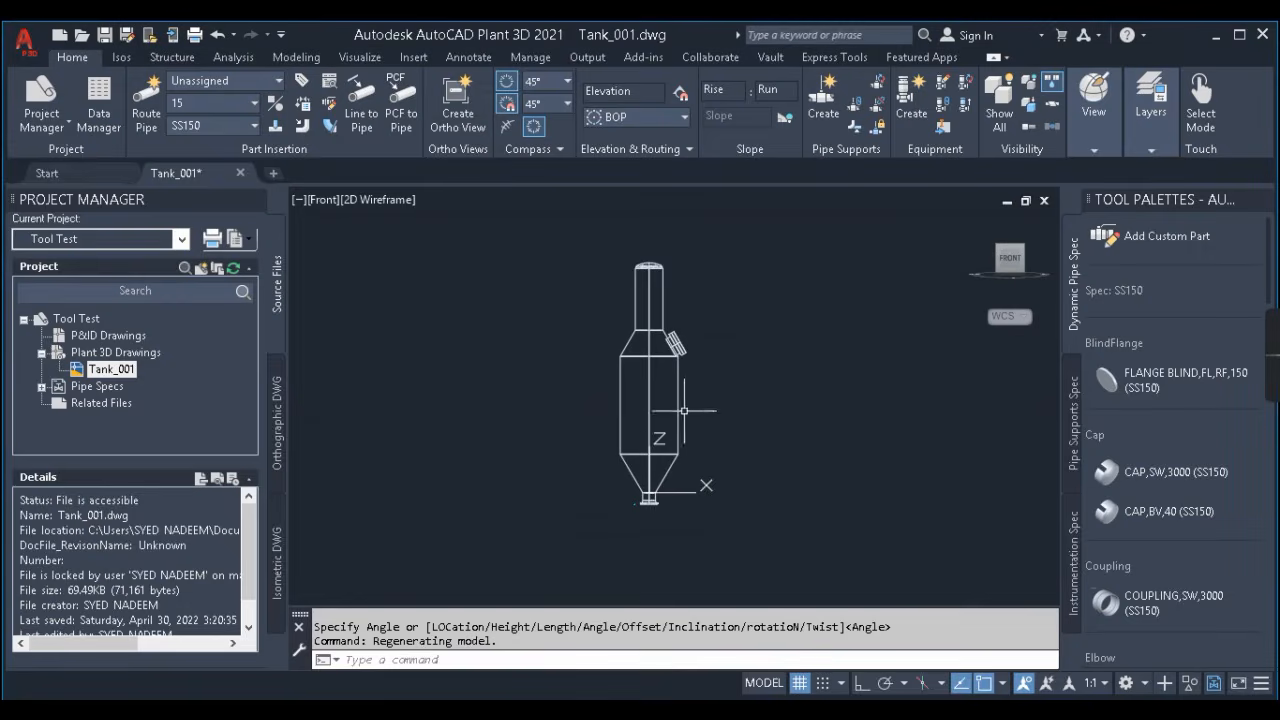
{"action": "scroll", "coordinate": [678, 497], "scroll_direction": "up", "scroll_amount": 3}
{"action": "scroll", "coordinate": [678, 497], "scroll_direction": "down", "scroll_amount": 3}
{"action": "left_click", "coordinate": [648, 398]}
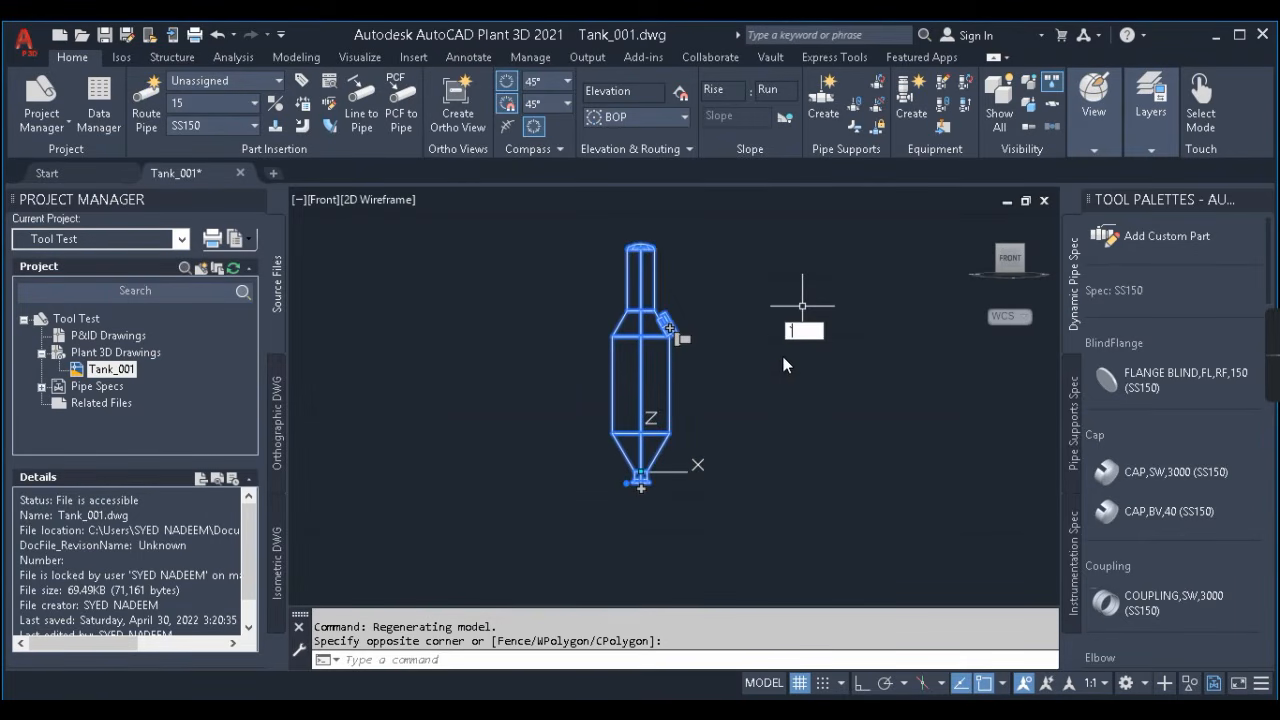
{"action": "key", "text": "Escape"}
{"action": "key", "text": "Escape"}
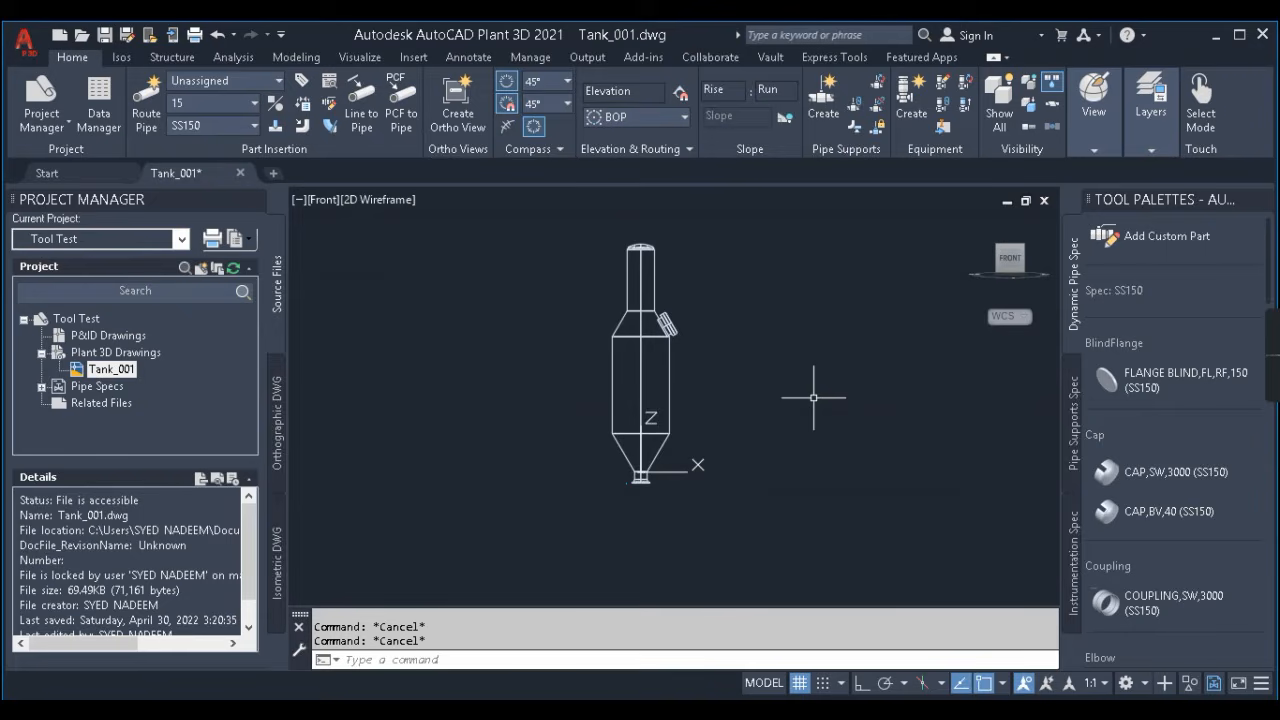
- Create a layer named EQP and give it a blue true colour
{"action": "type", "text": "LAYER"}
{"action": "key", "text": "Return"}
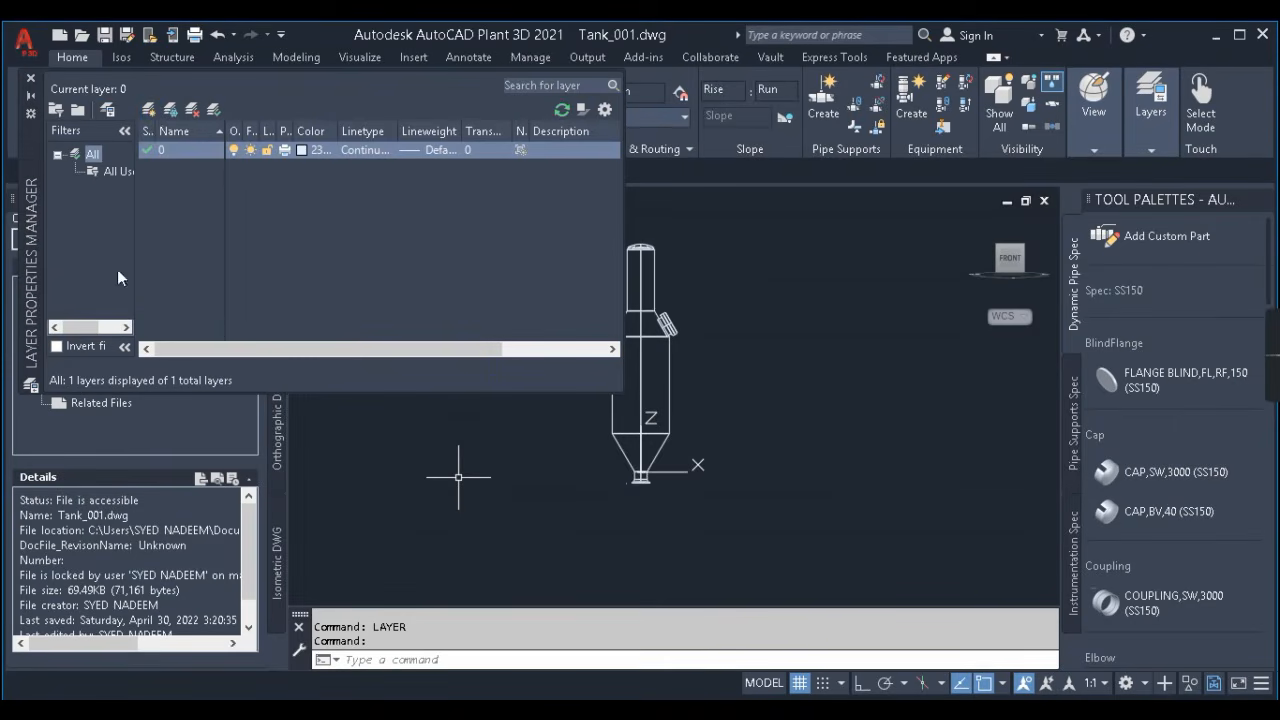
{"action": "left_click", "coordinate": [149, 110]}
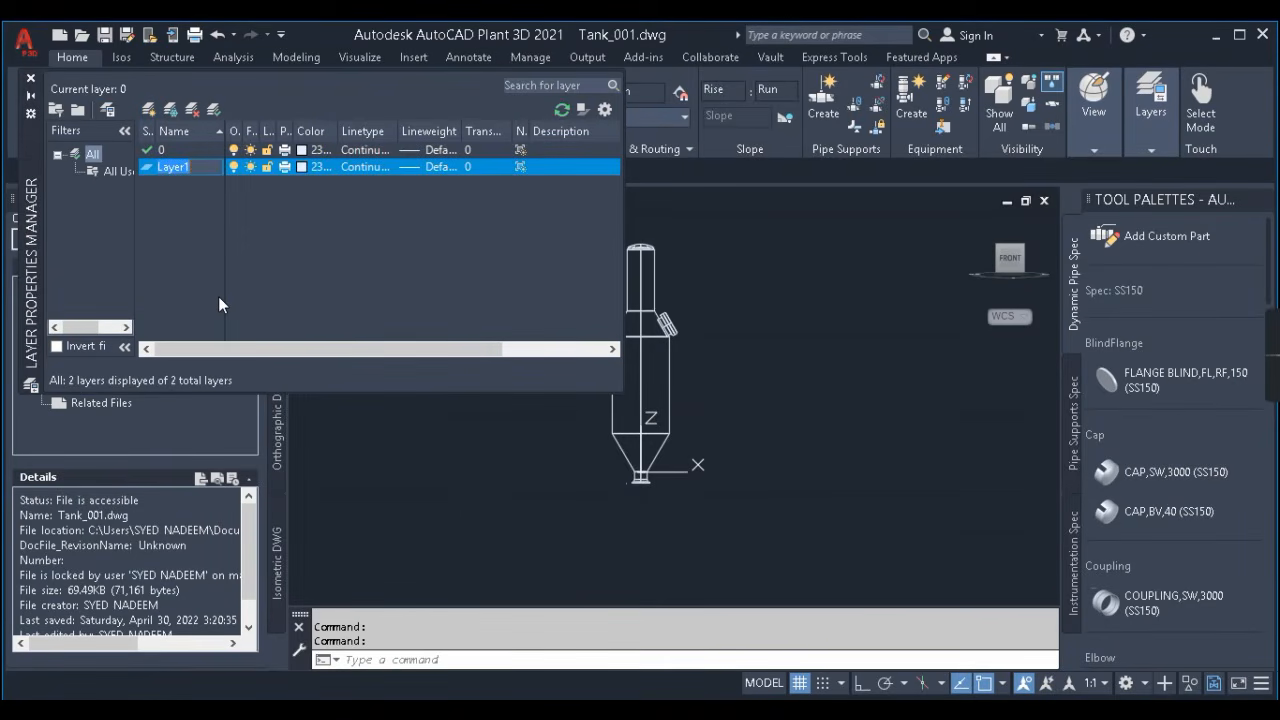
{"action": "type", "text": "eQP"}
{"action": "left_click", "coordinate": [306, 167]}
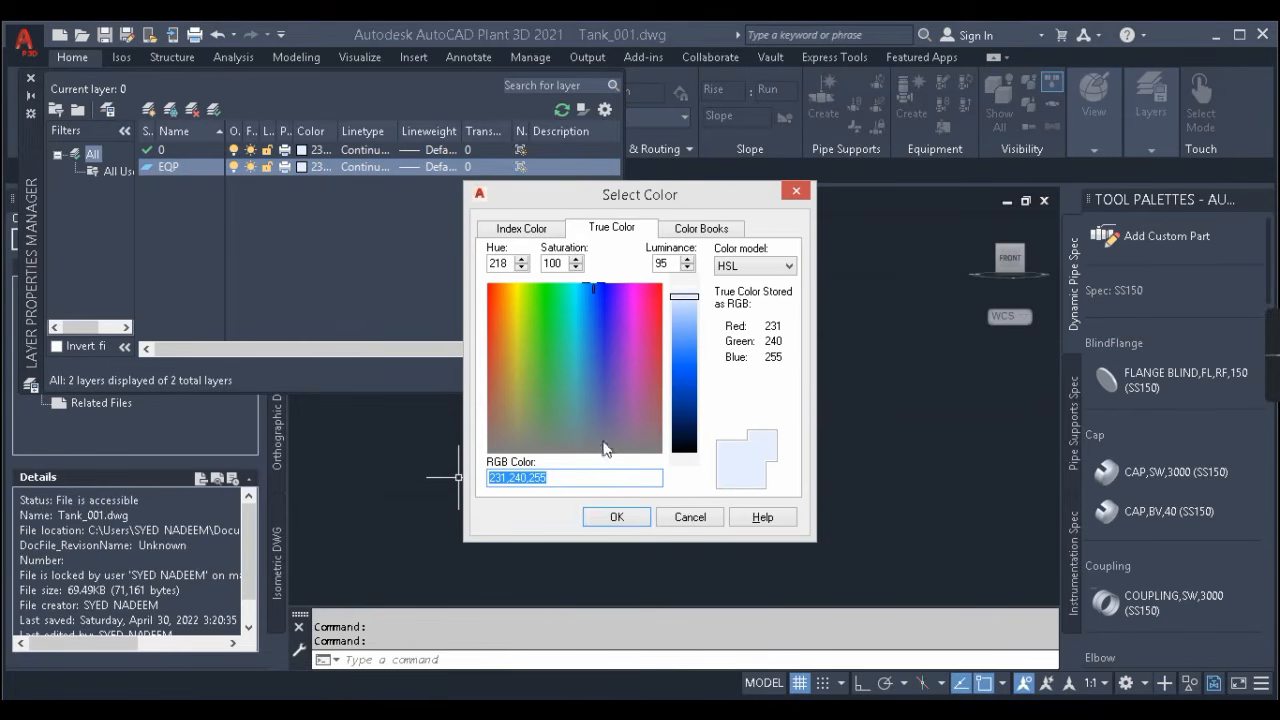
{"action": "left_click", "coordinate": [684, 366]}
{"action": "left_click", "coordinate": [616, 516]}
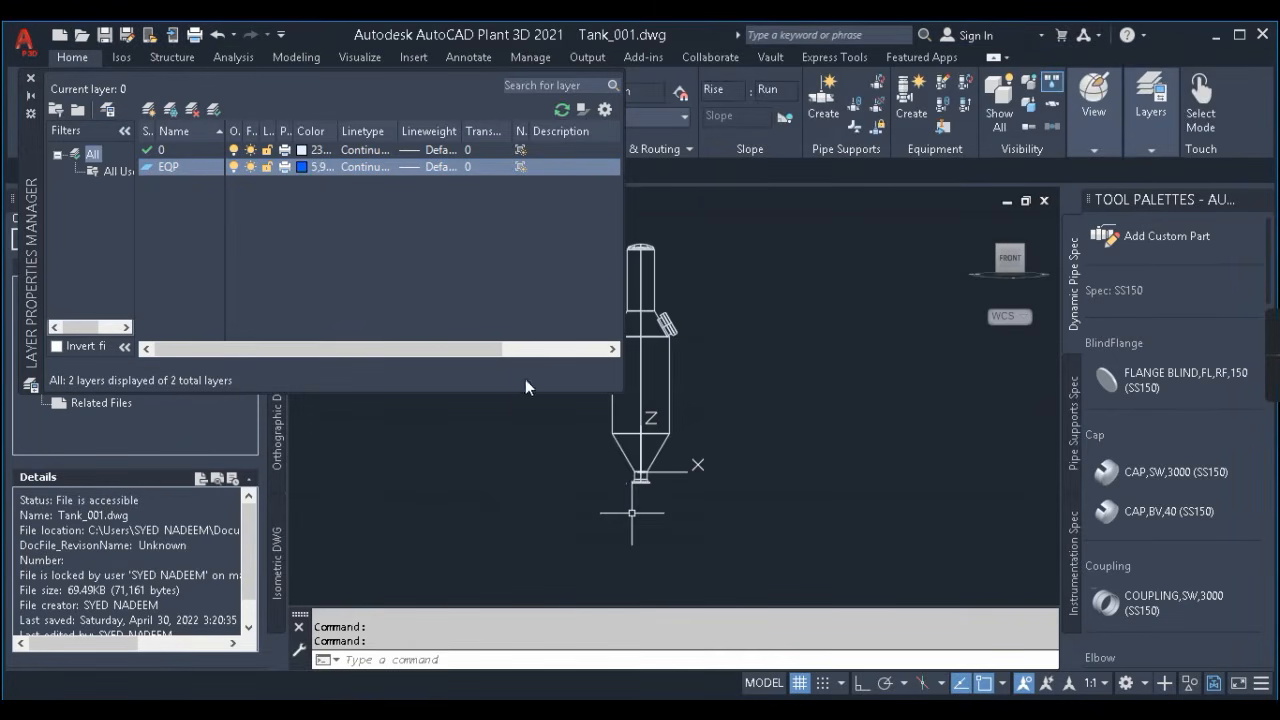
{"action": "left_click", "coordinate": [29, 84]}
- Assign the whole tank, including its nozzles, to the EQP layer and save the drawing
{"action": "left_click", "coordinate": [695, 368]}
{"action": "left_click", "coordinate": [549, 357]}
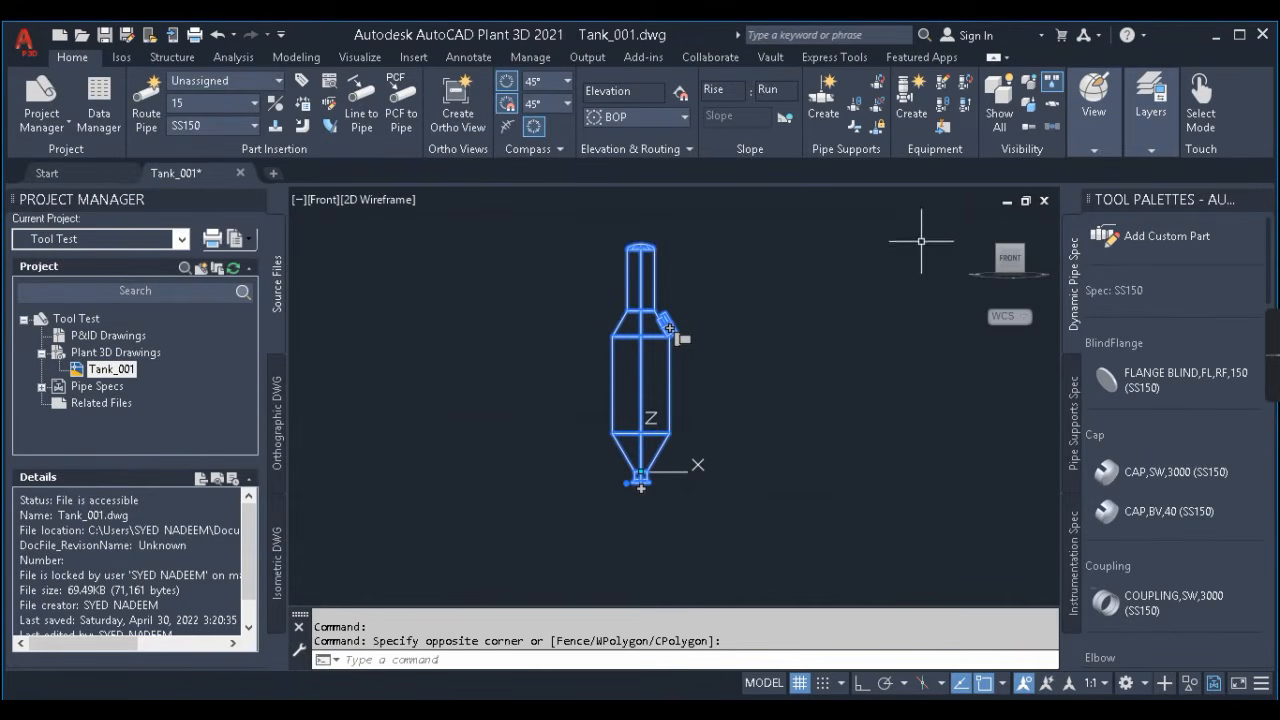
{"action": "left_click", "coordinate": [1153, 148]}
{"action": "left_click", "coordinate": [1171, 171]}
{"action": "left_click", "coordinate": [1170, 206]}
{"action": "key", "text": "Escape"}
{"action": "key", "text": "Escape"}
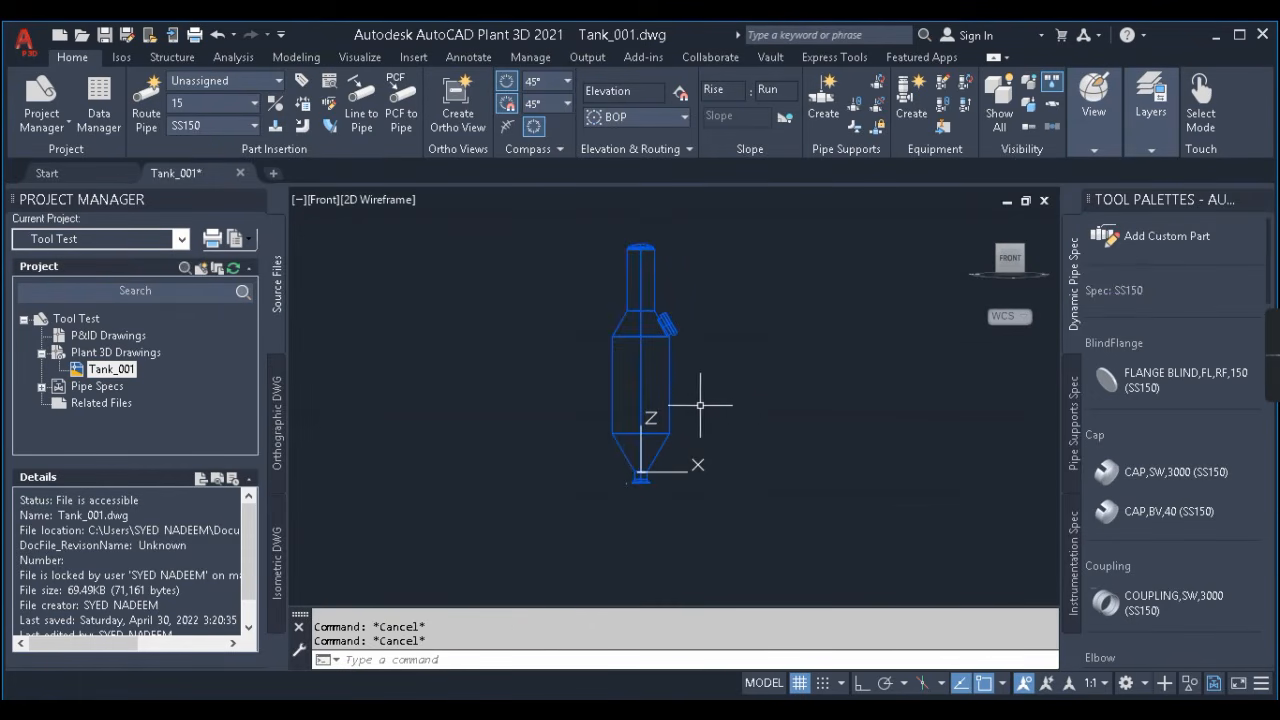
{"action": "key", "text": "ctrl+s"}
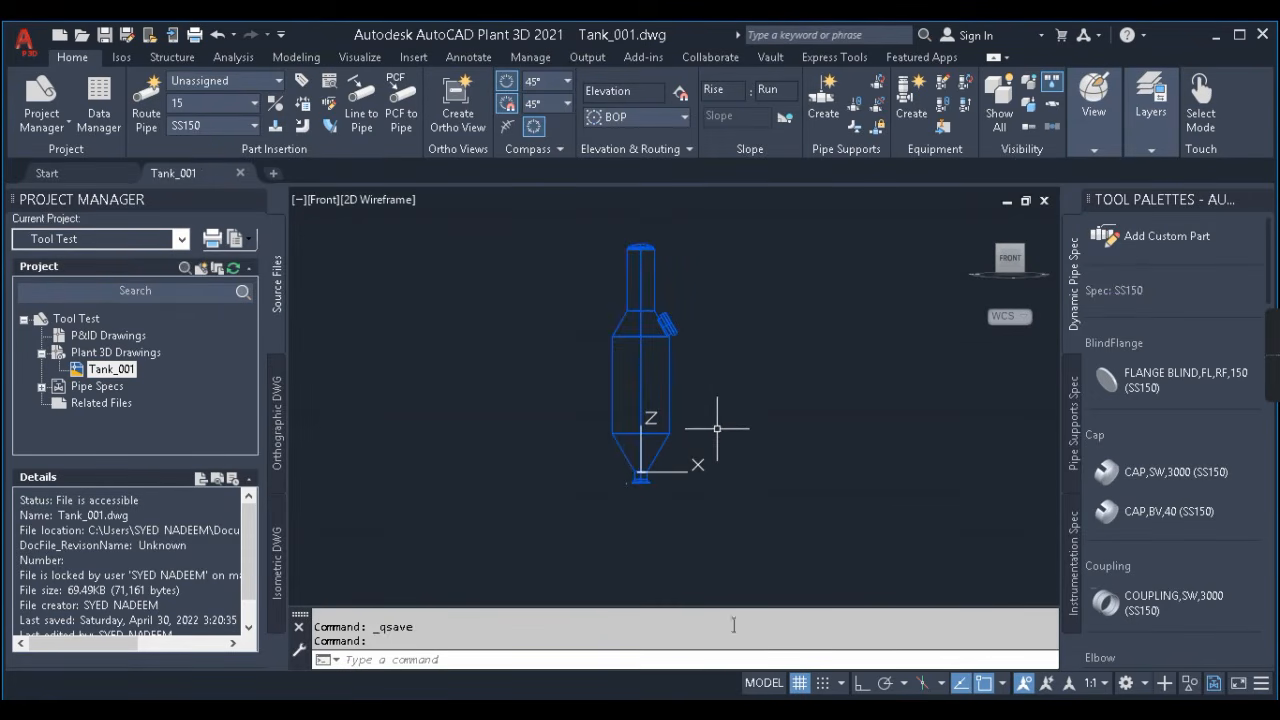
- Examine the vessel elevation in the reference PDF for parts still missing from the model, and return to Plant 3D
{"action": "left_click", "coordinate": [832, 709]}
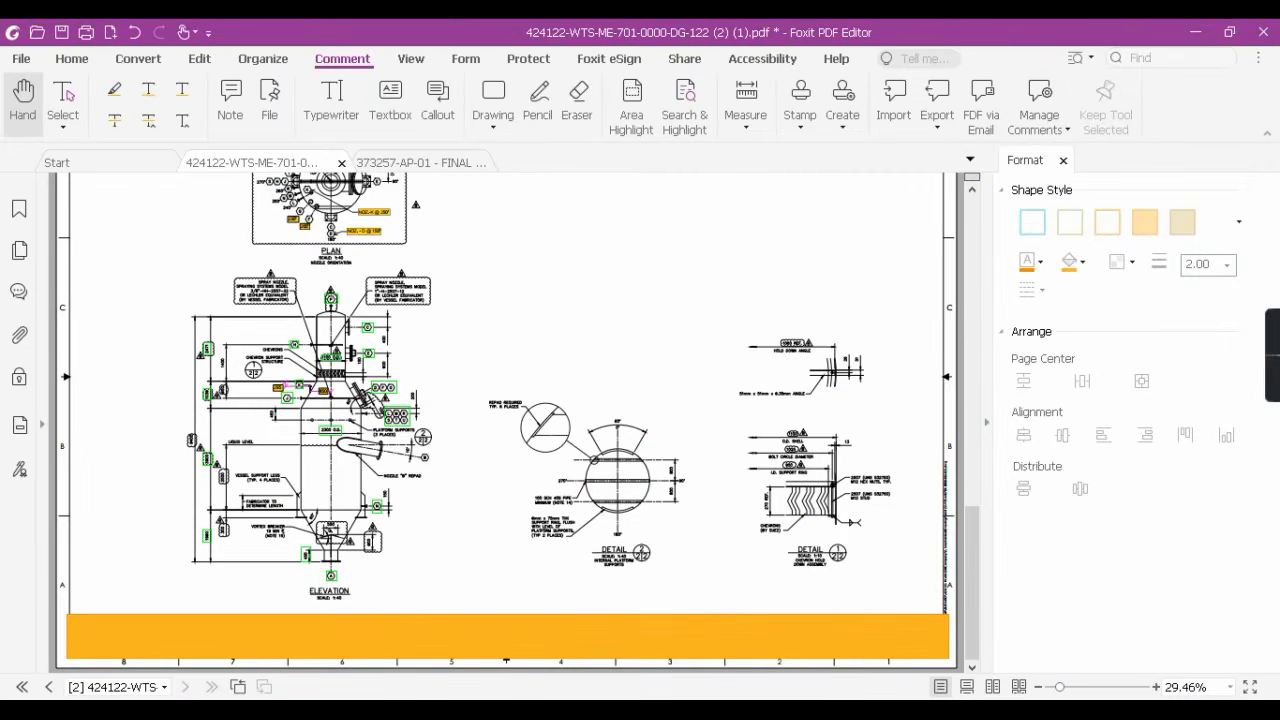
{"action": "scroll", "coordinate": [335, 555], "scroll_direction": "up", "scroll_amount": 4, "text": "ctrl"}
{"action": "left_click_drag", "start_coordinate": [457, 469], "coordinate": [721, 461]}
{"action": "scroll", "coordinate": [476, 463], "scroll_direction": "down", "scroll_amount": 2, "text": "ctrl"}
{"action": "left_click_drag", "start_coordinate": [844, 451], "coordinate": [684, 505]}
{"action": "left_click", "coordinate": [1197, 32]}
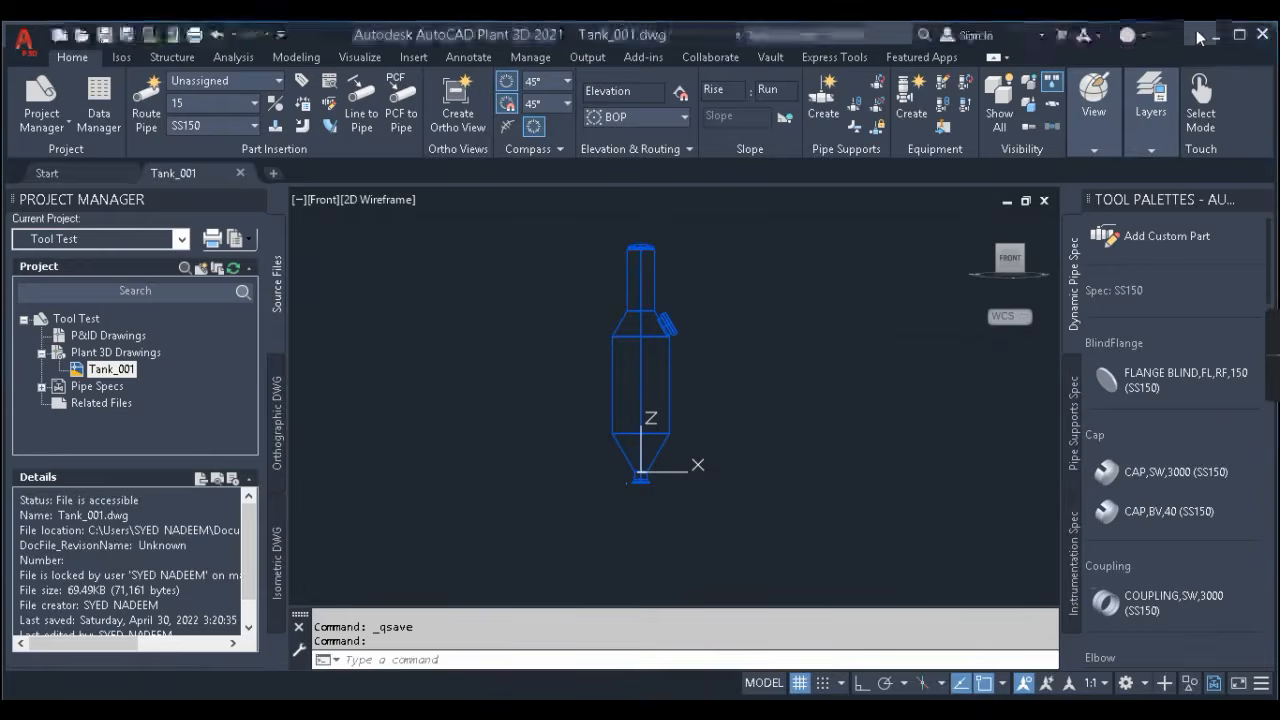
{"action": "scroll", "coordinate": [697, 403], "scroll_direction": "up", "scroll_amount": 4}
{"action": "left_click", "coordinate": [697, 383]}
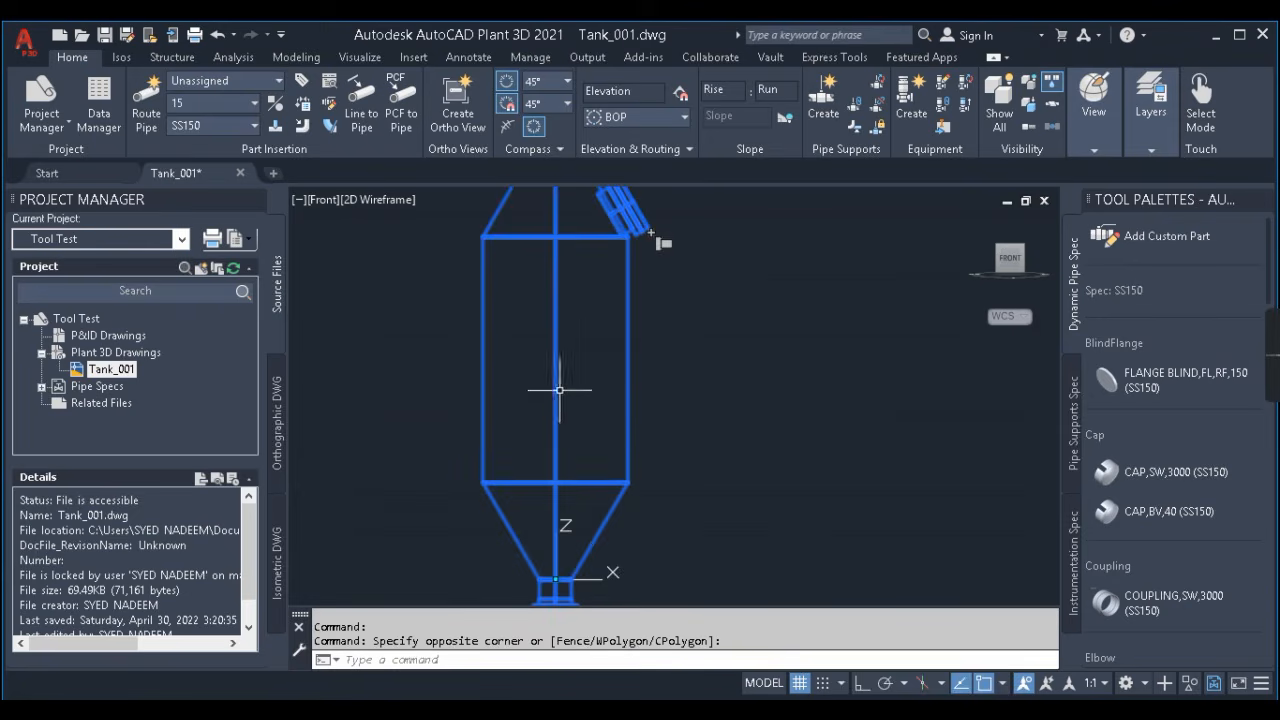
{"action": "key", "text": "Escape"}
{"action": "scroll", "coordinate": [633, 380], "scroll_direction": "down", "scroll_amount": 4}
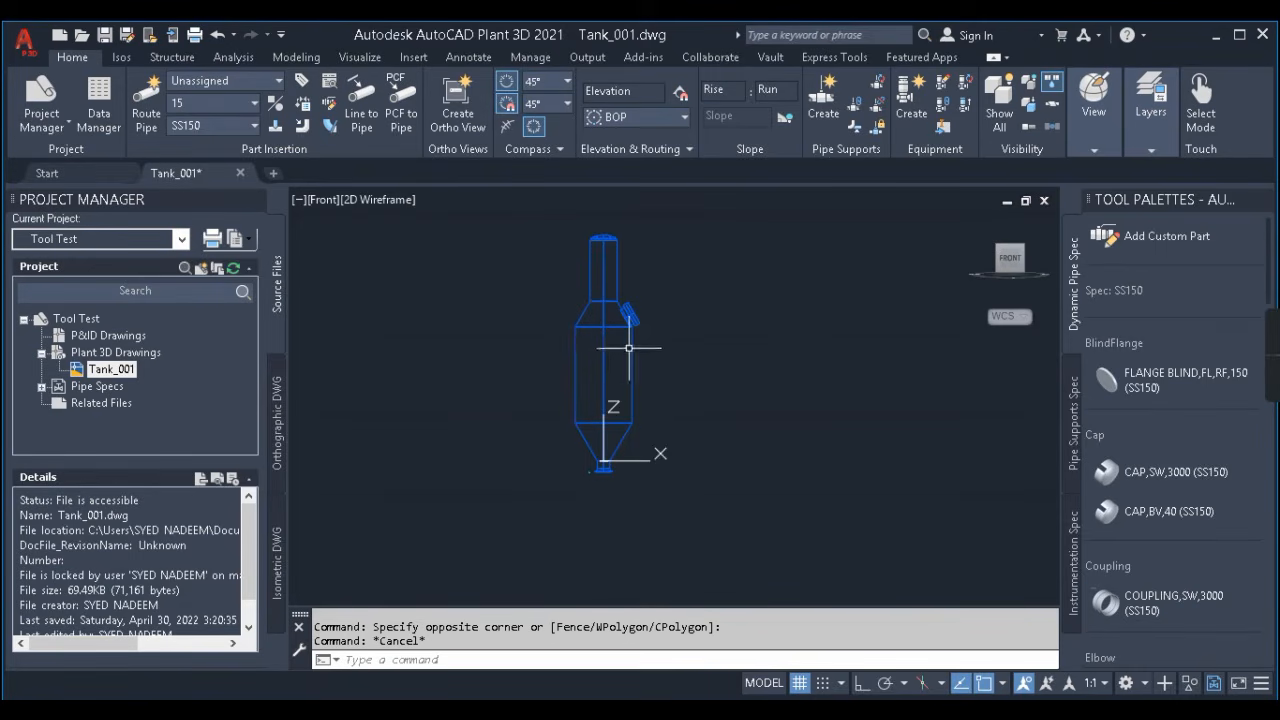
{"action": "left_click", "coordinate": [640, 318]}
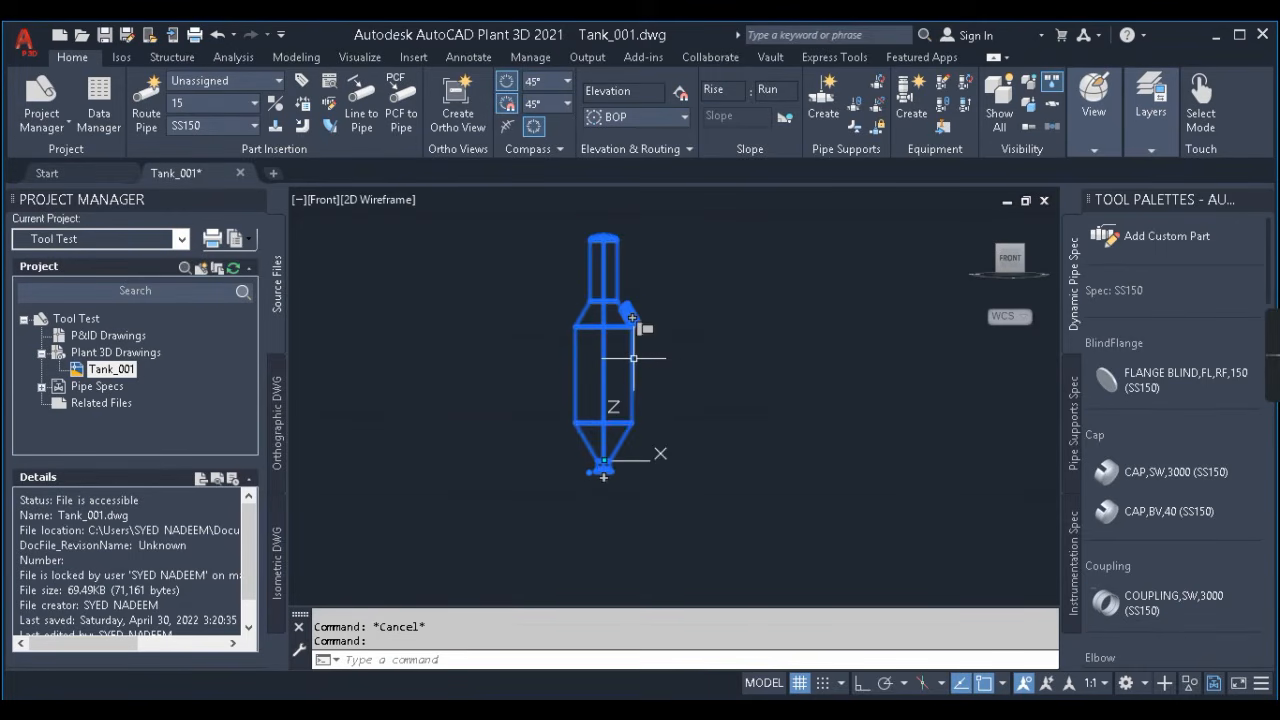
{"action": "right_click", "coordinate": [638, 358]}
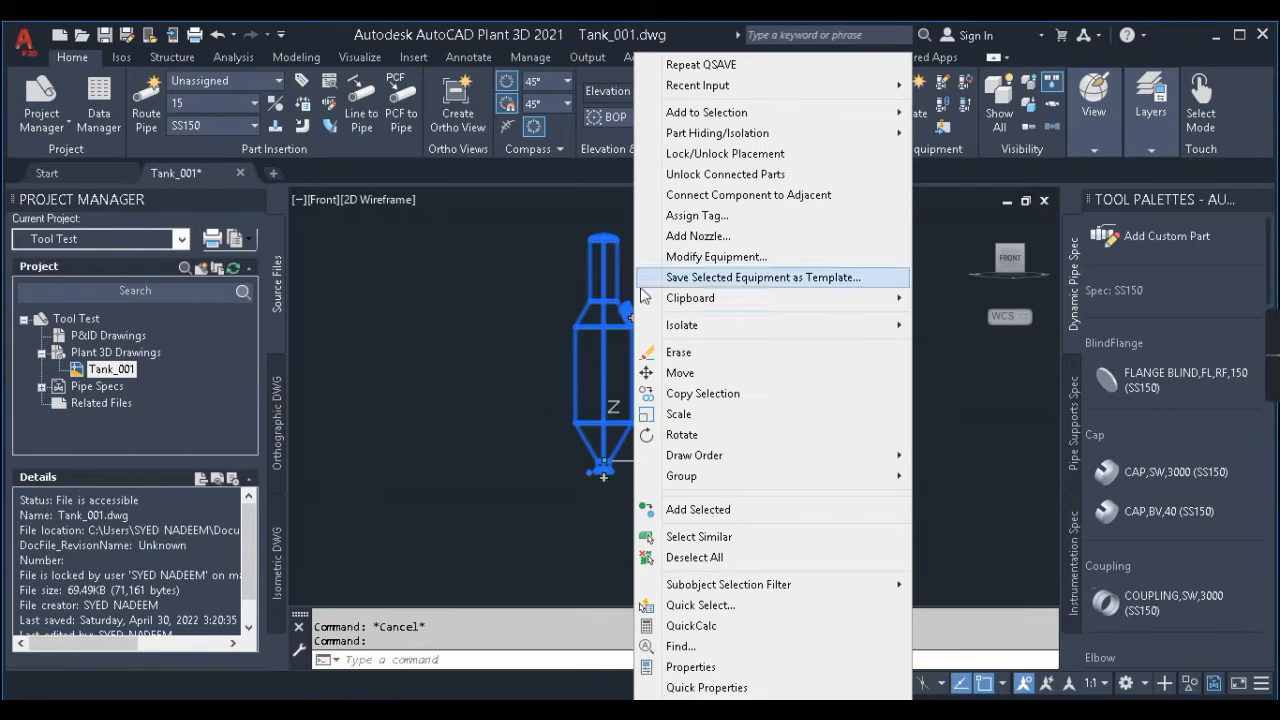
{"action": "key", "text": "Escape"}
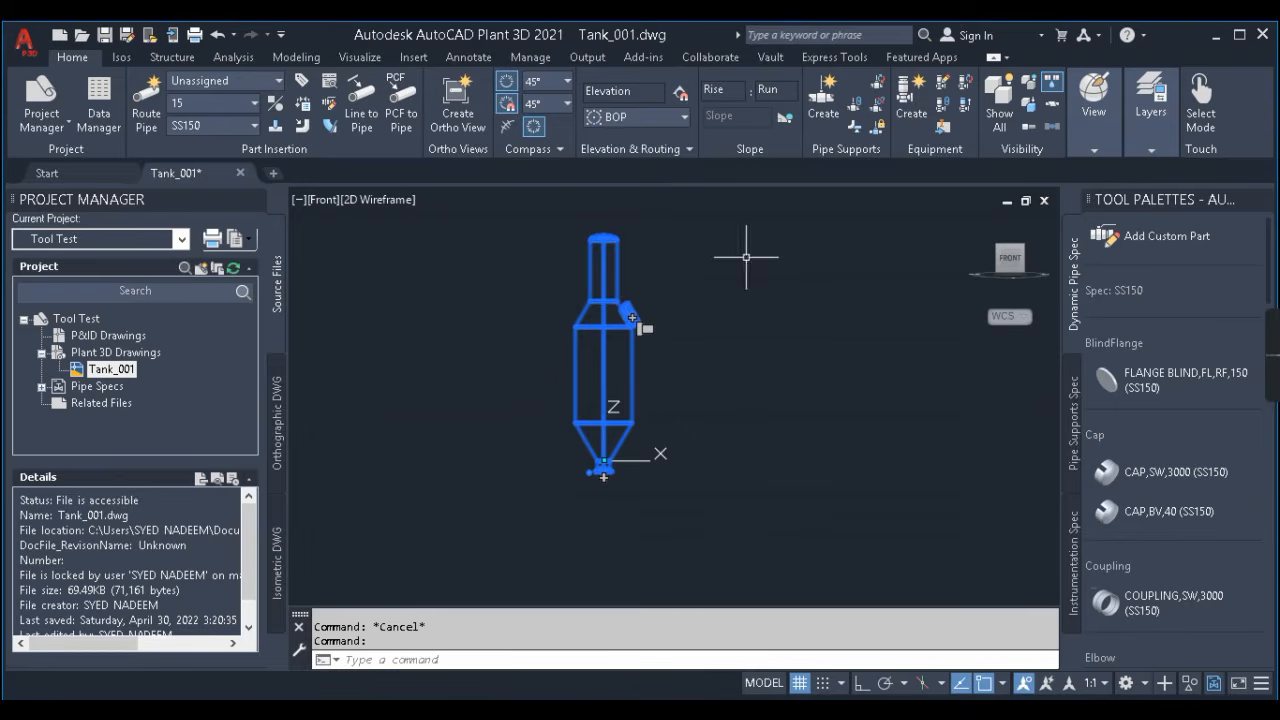
{"action": "key", "text": "Escape"}
{"action": "left_click", "coordinate": [603, 279]}
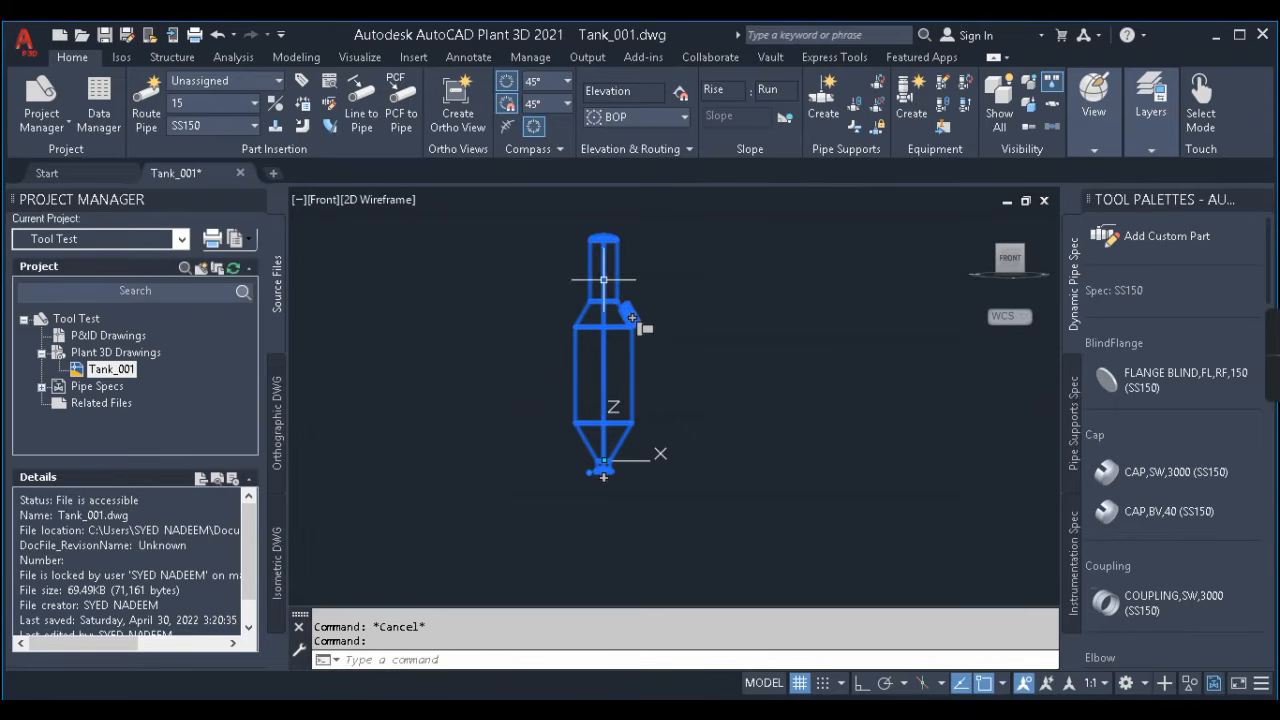
{"action": "left_click", "coordinate": [946, 84]}
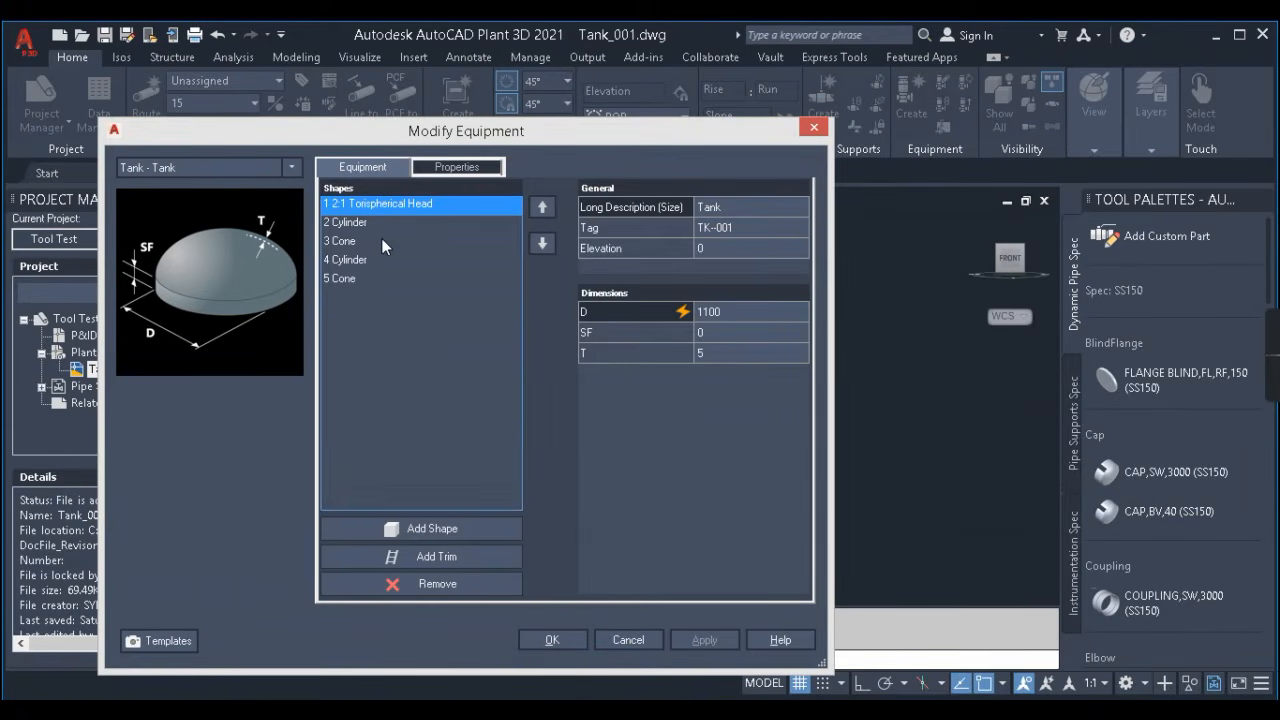
{"action": "mouse_move", "coordinate": [467, 135]}
{"action": "left_mouse_down"}
{"action": "mouse_move", "coordinate": [899, 186]}
{"action": "mouse_move", "coordinate": [879, 224]}
{"action": "left_mouse_up"}
{"action": "left_click", "coordinate": [1226, 213]}
{"action": "scroll", "coordinate": [645, 390], "scroll_direction": "up", "scroll_amount": 2}
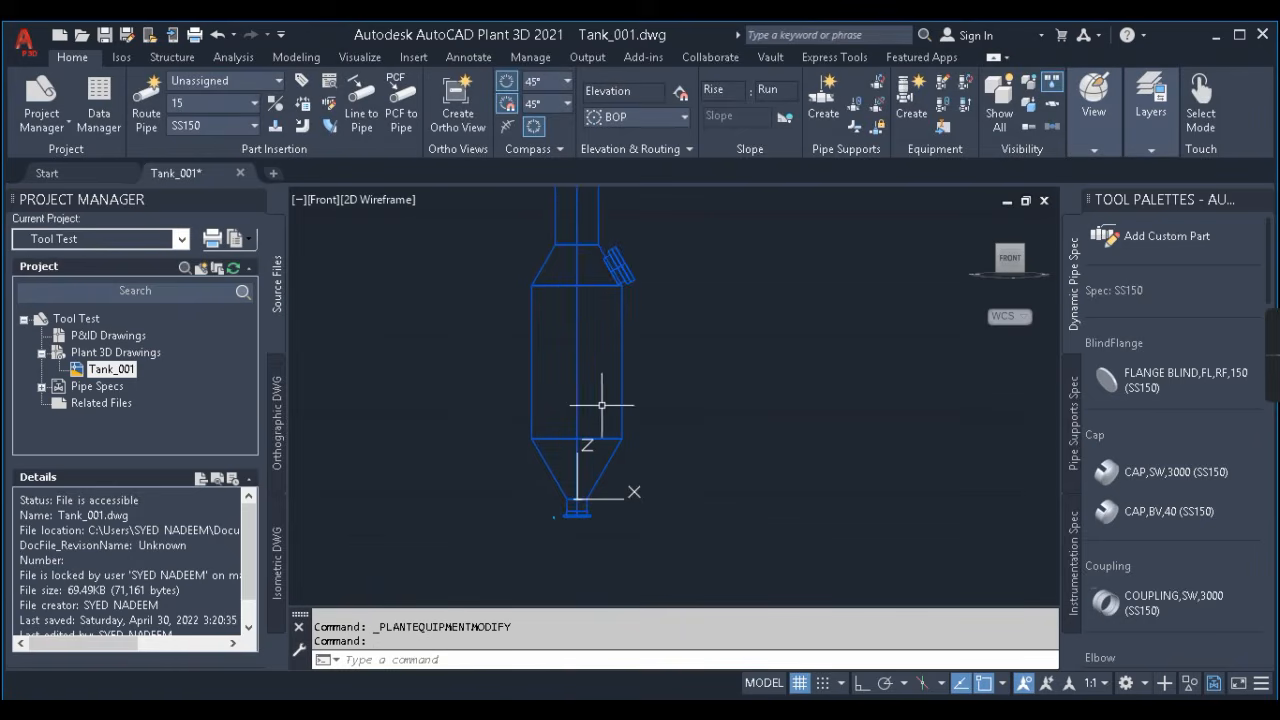
- Open the tank for equipment modification and select its main body shape, 4 Cylinder
{"action": "right_click", "coordinate": [578, 347]}
{"action": "left_click", "coordinate": [664, 261]}
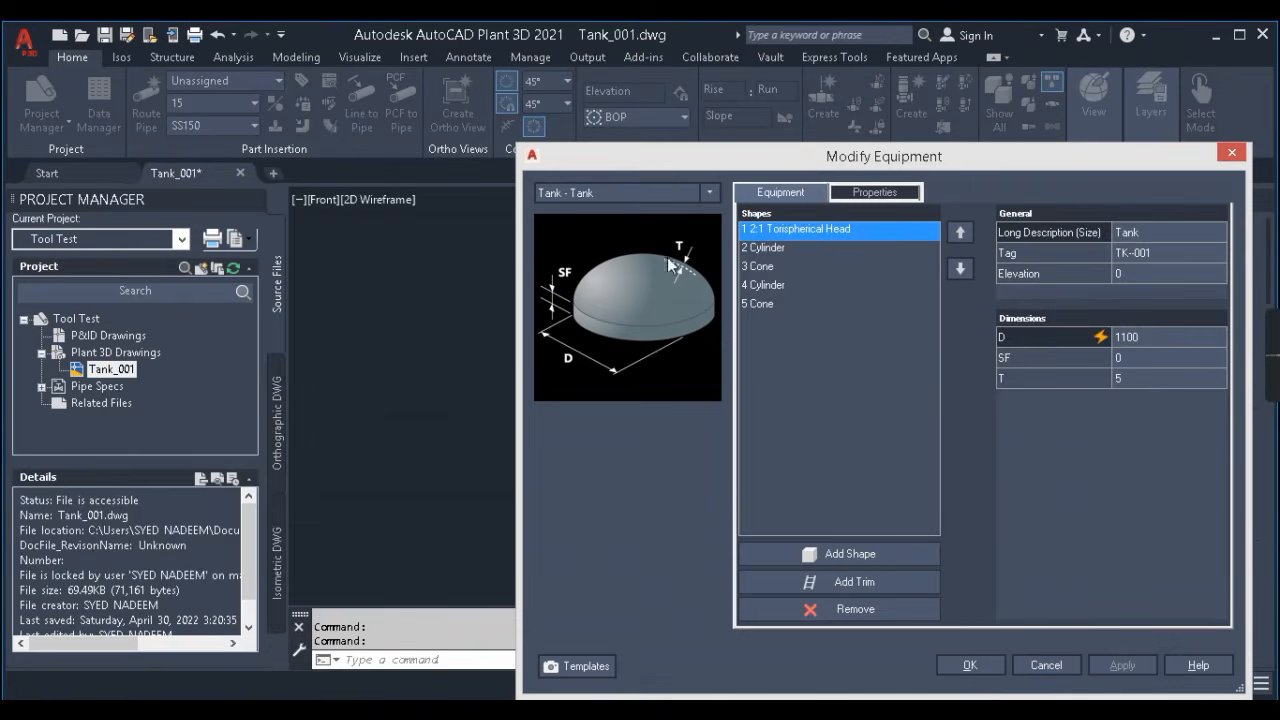
{"action": "left_click_drag", "start_coordinate": [802, 159], "coordinate": [974, 161]}
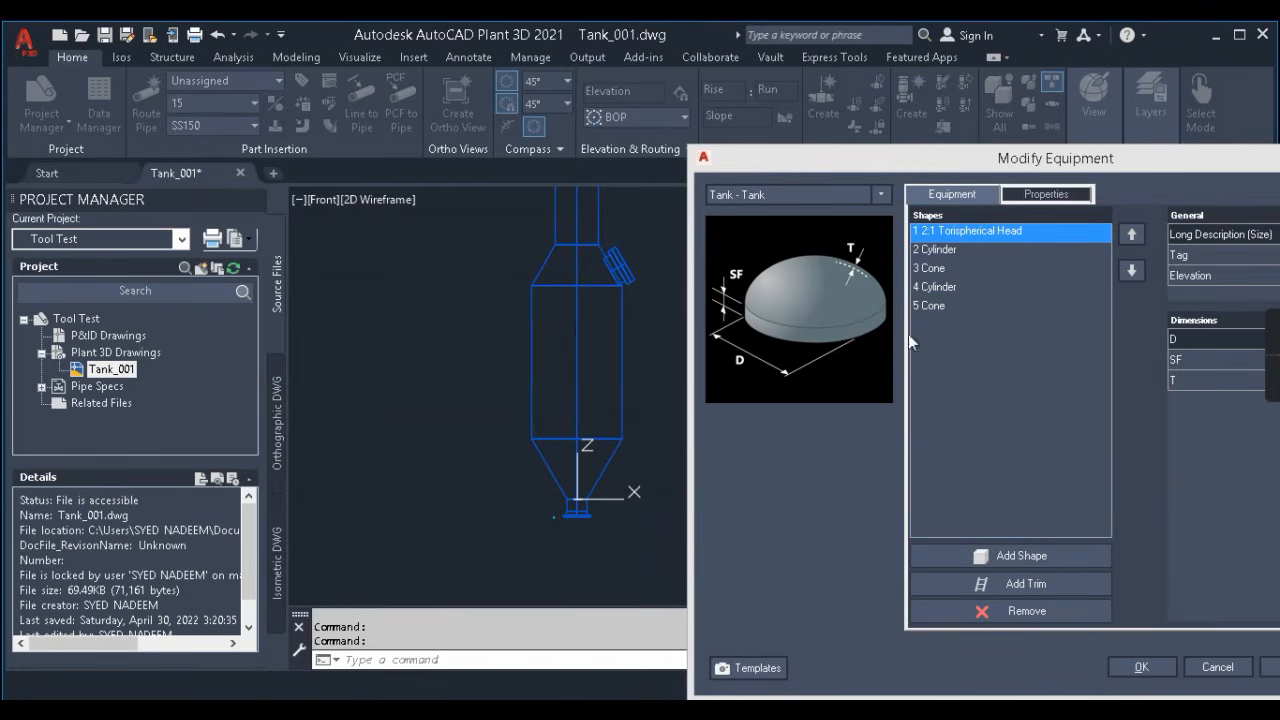
{"action": "left_click", "coordinate": [935, 288]}
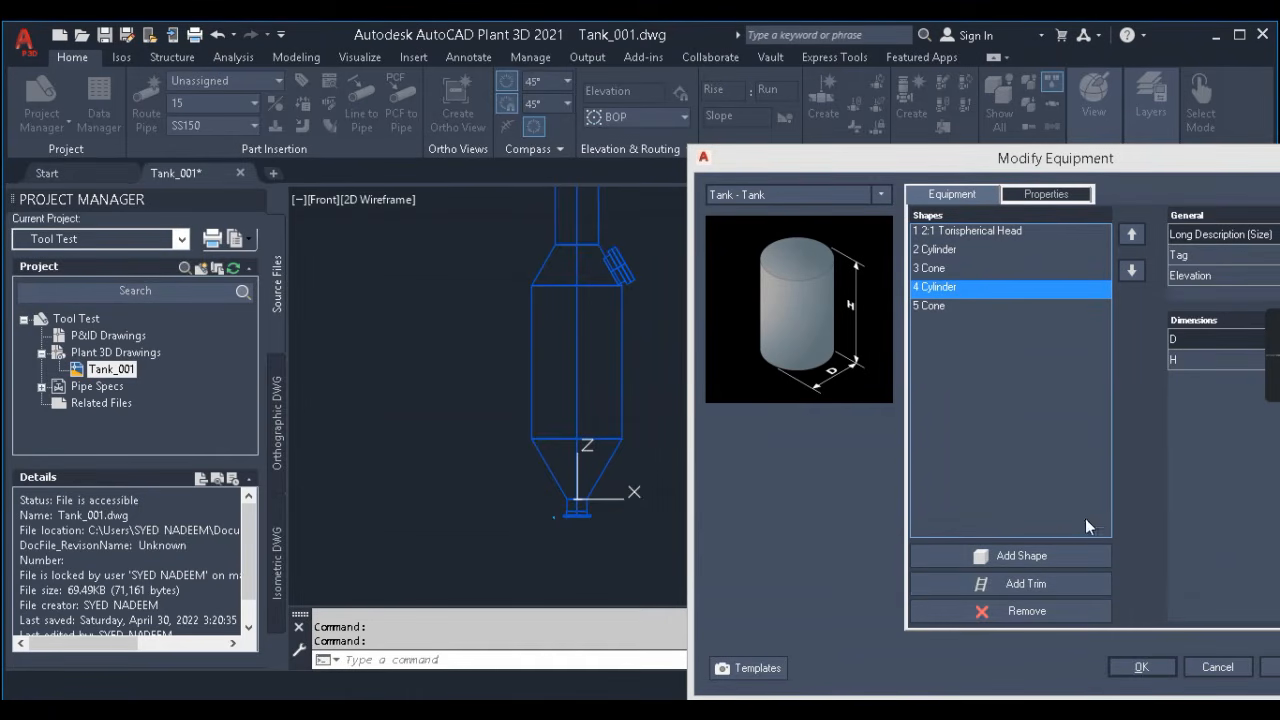
{"action": "left_click_drag", "start_coordinate": [1039, 168], "coordinate": [821, 112]}
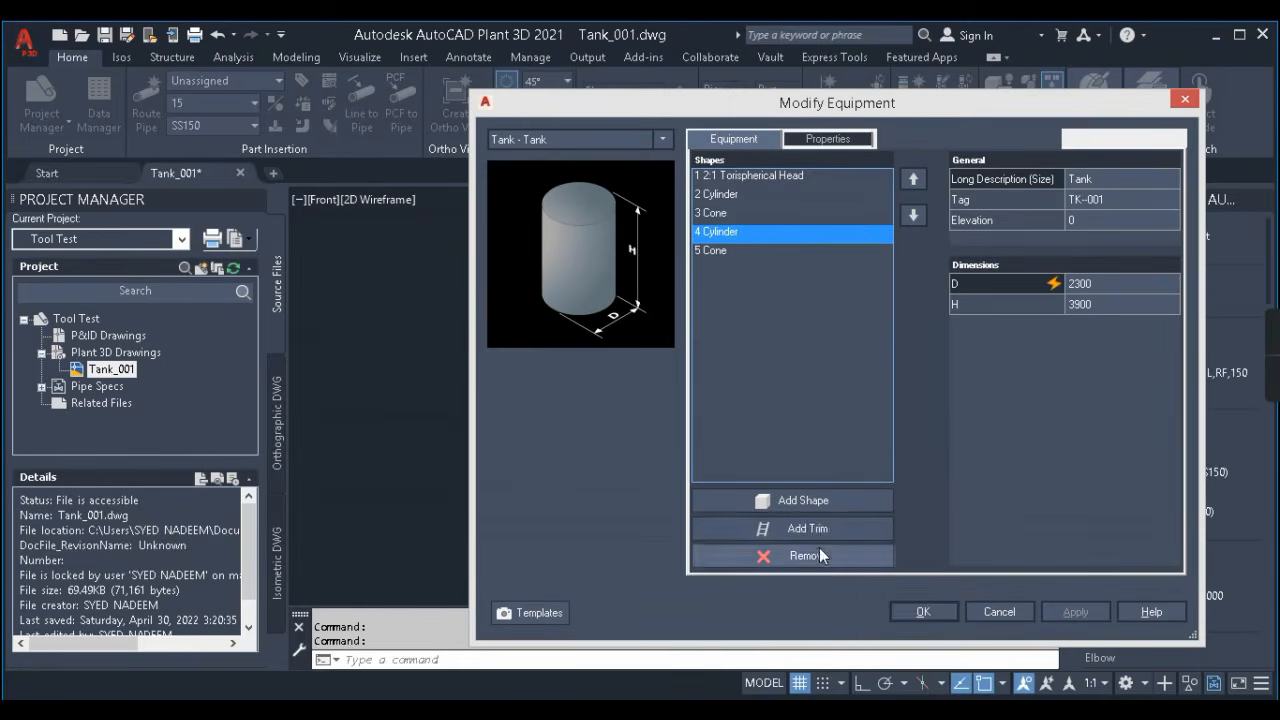
- Try a Stiffening Ring trim on the tank's main body cylinder, and remove it
{"action": "left_click", "coordinate": [810, 528]}
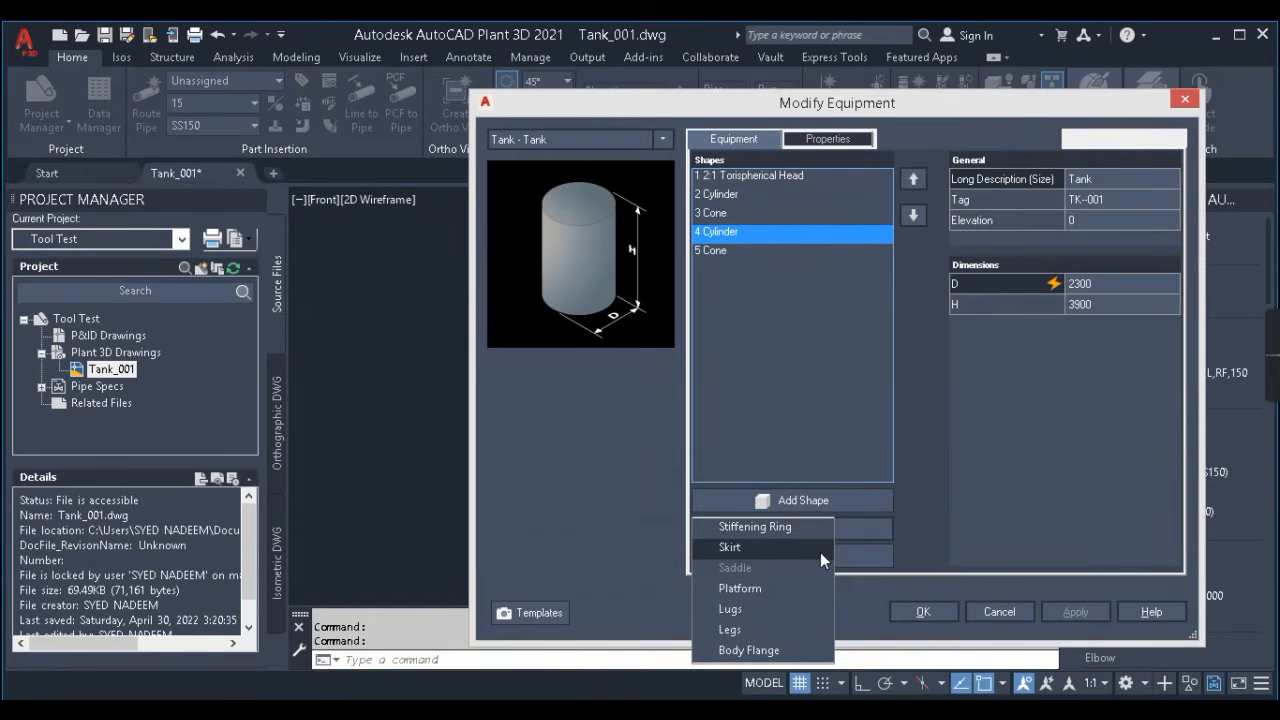
{"action": "left_click", "coordinate": [755, 526]}
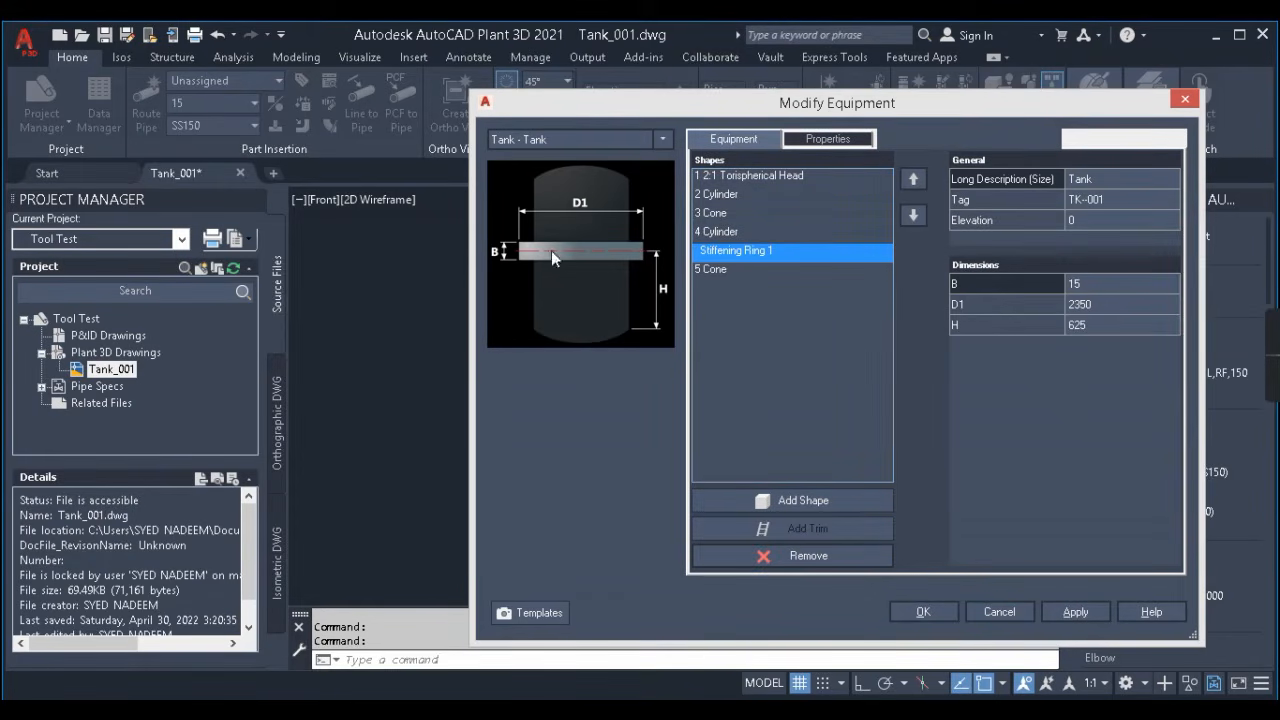
{"action": "left_click", "coordinate": [823, 558]}
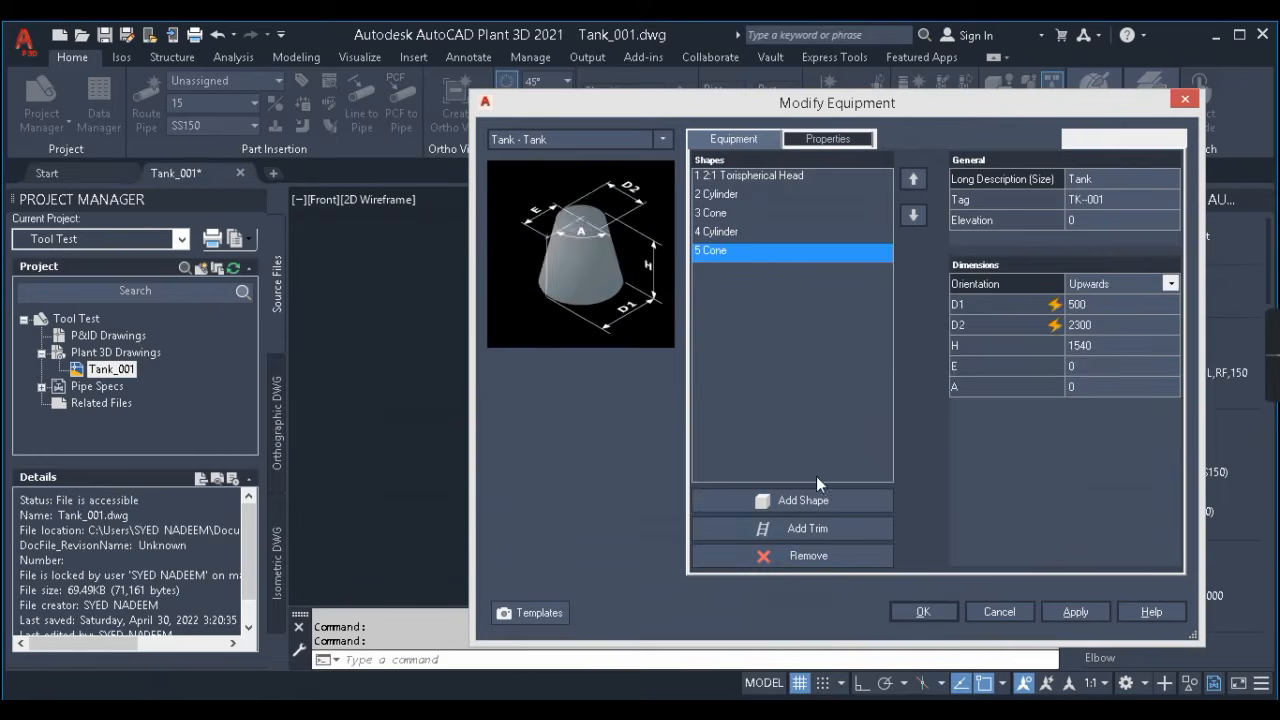
- Try a Skirt trim on the tank's main body cylinder, 4 Cylinder, and remove it
{"action": "left_click", "coordinate": [760, 233]}
{"action": "left_click", "coordinate": [802, 527]}
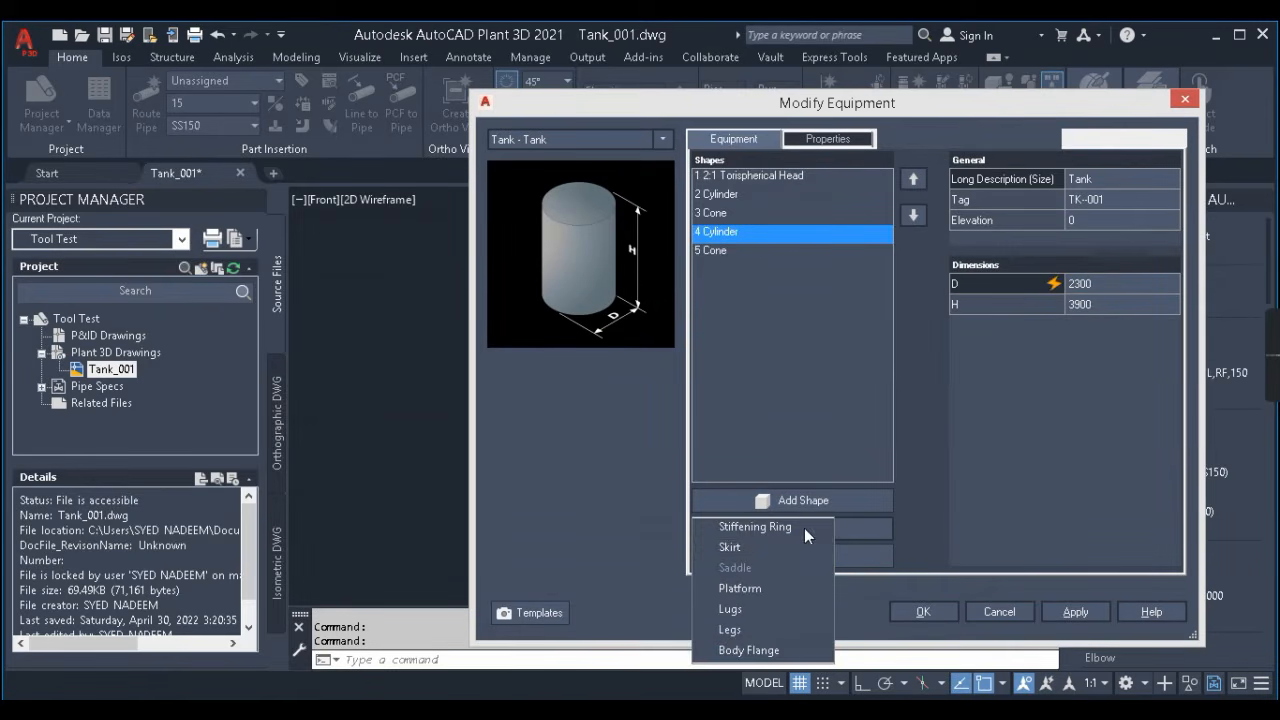
{"action": "left_click", "coordinate": [730, 547]}
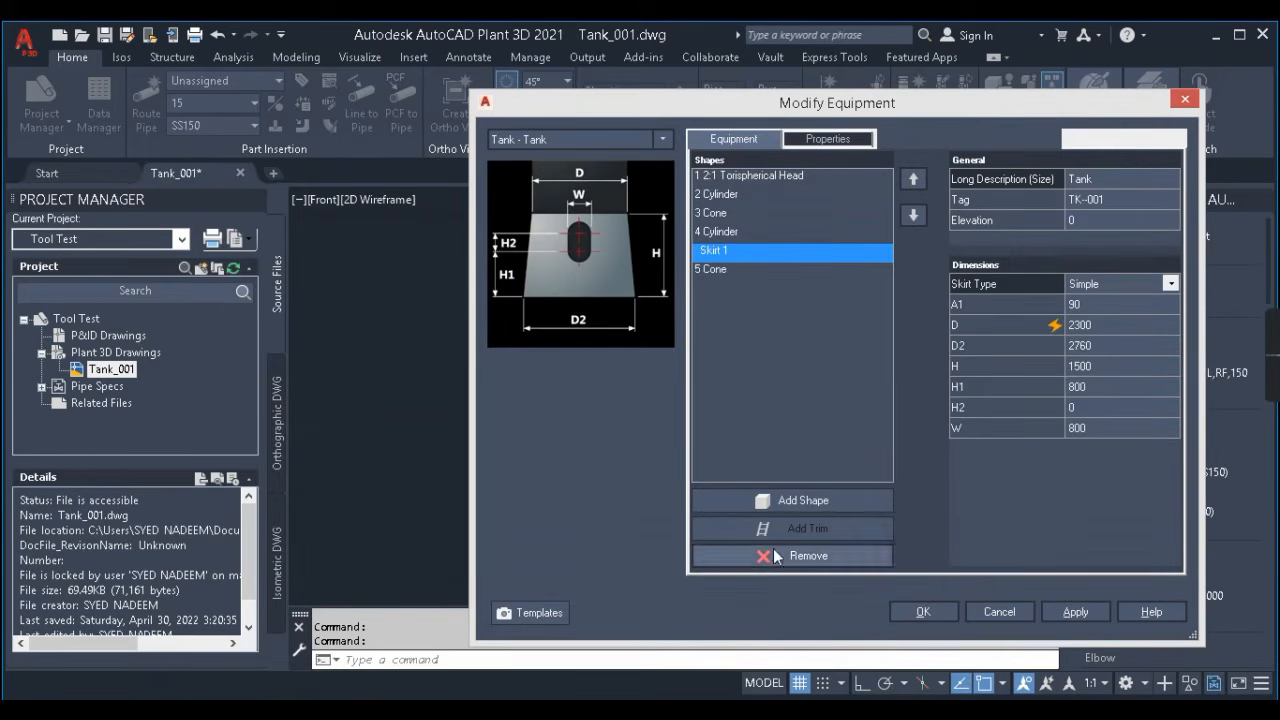
{"action": "left_click", "coordinate": [809, 555]}
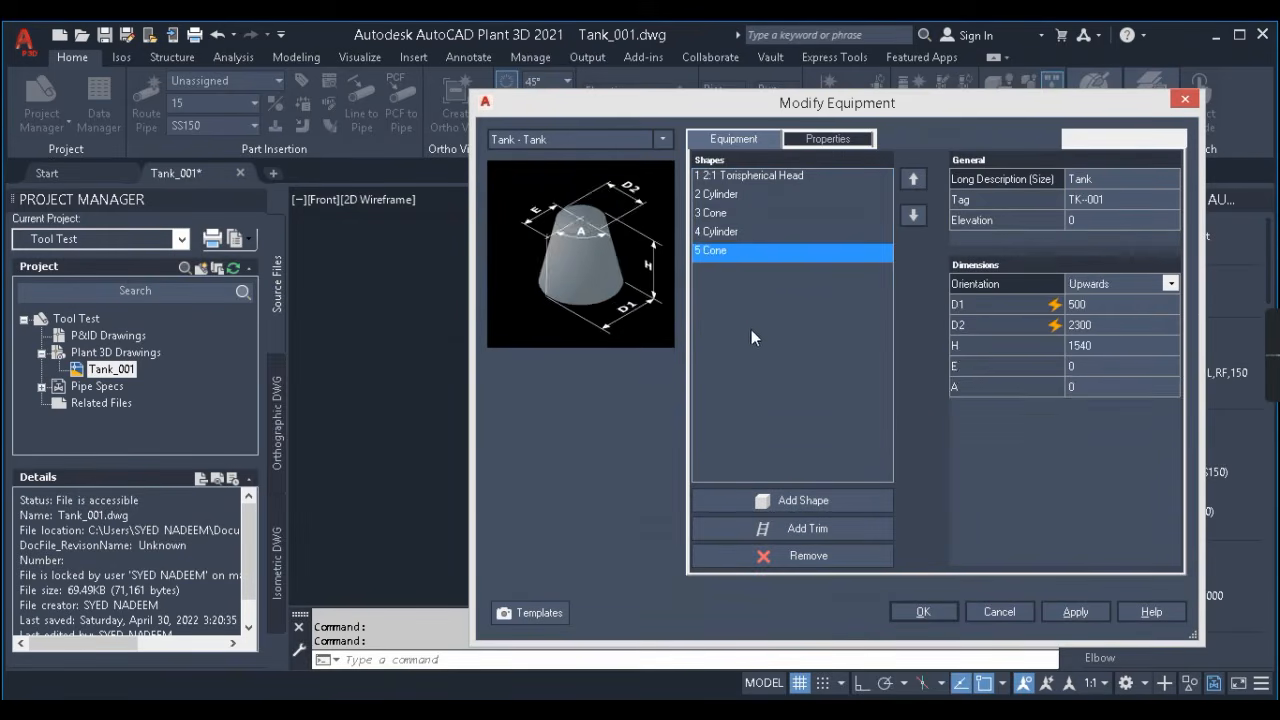
- Add a Lugs trim to the tank's main body cylinder, 4 Cylinder
{"action": "left_click", "coordinate": [731, 232]}
{"action": "left_click", "coordinate": [813, 531]}
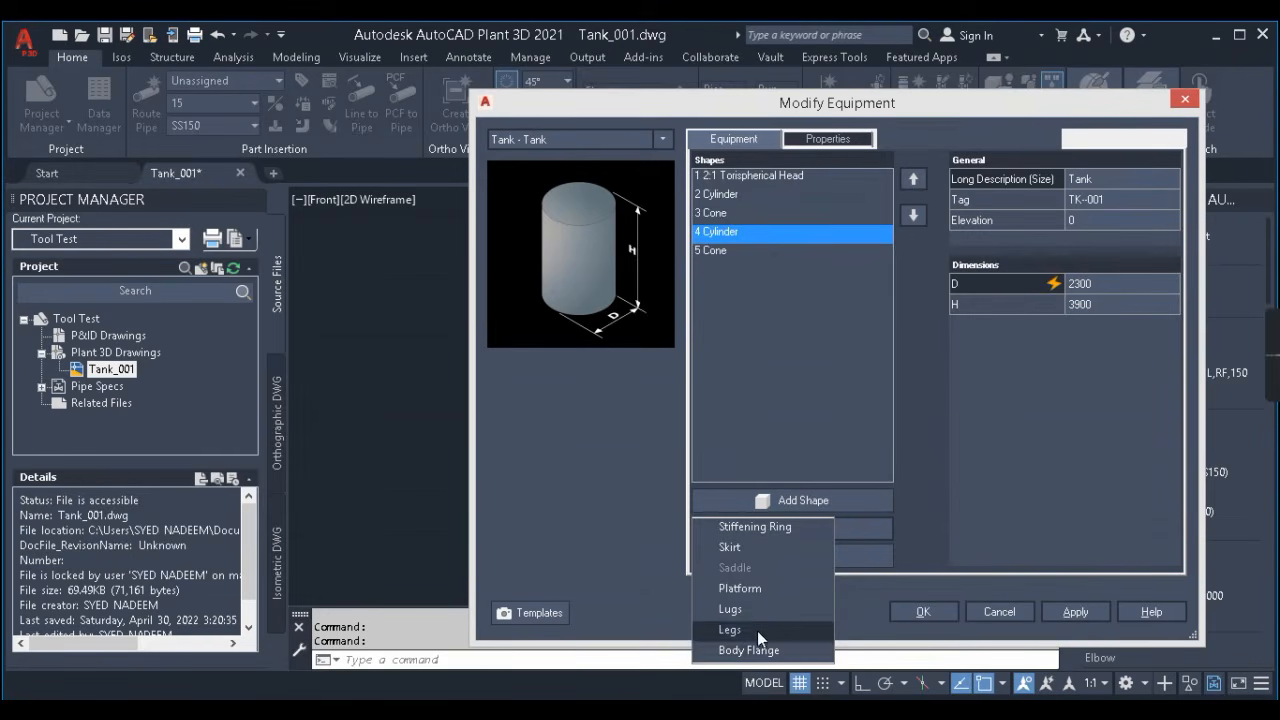
{"action": "left_click", "coordinate": [731, 609]}
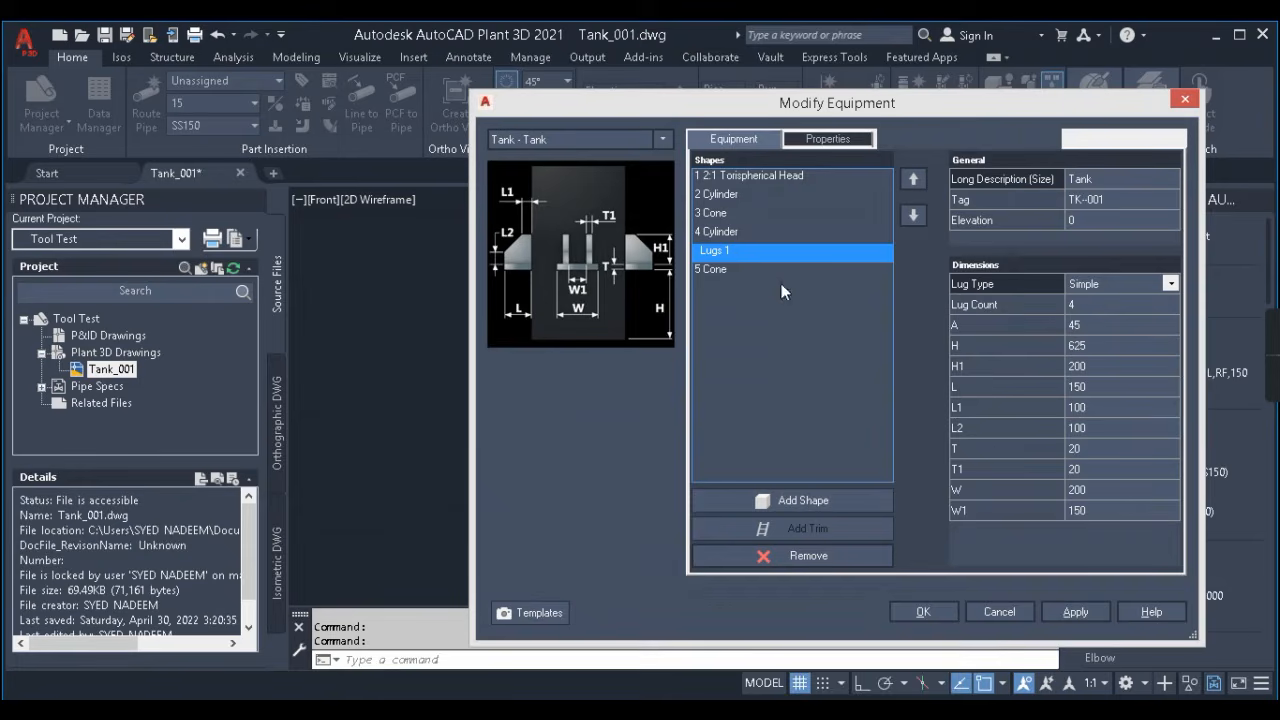
{"action": "left_click_drag", "start_coordinate": [1025, 115], "coordinate": [741, 100]}
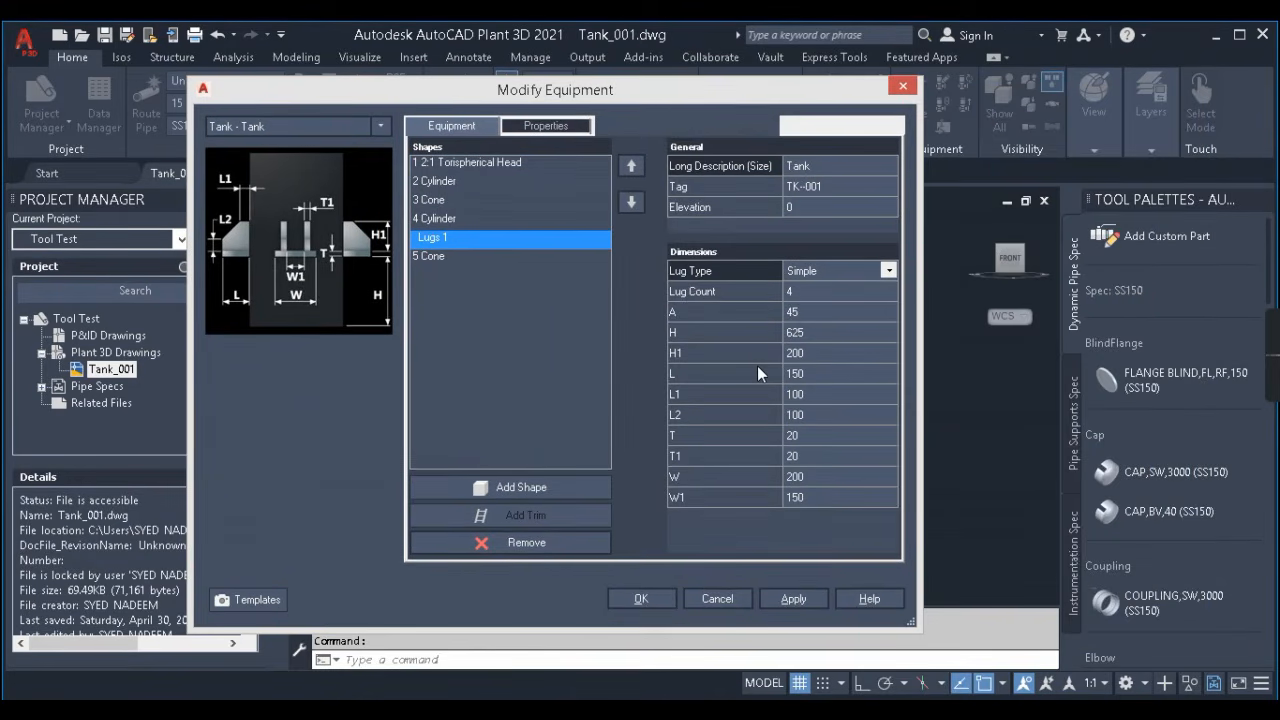
- Set the lugs' H to 500, H1 to 150, L to 350, and both L1 and L2 to 50
{"action": "left_click", "coordinate": [799, 336]}
{"action": "left_click_drag", "start_coordinate": [445, 92], "coordinate": [1000, 92]}
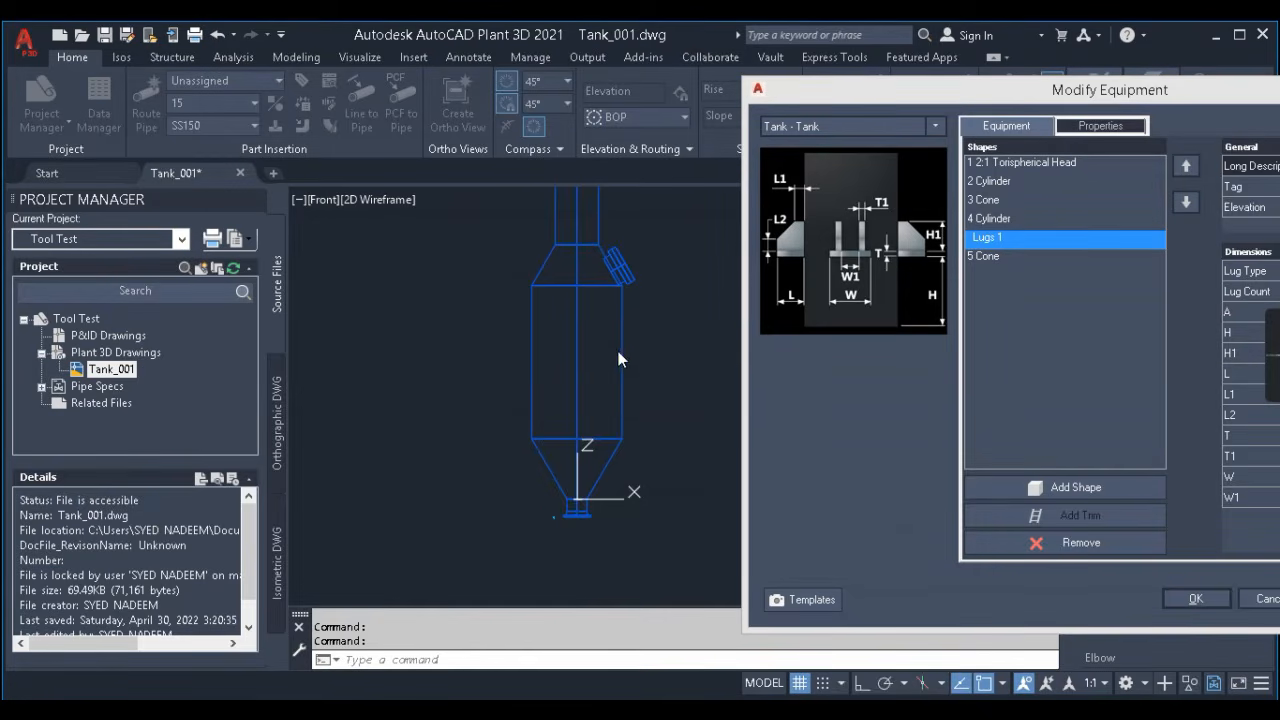
{"action": "left_click_drag", "start_coordinate": [936, 90], "coordinate": [435, 92]}
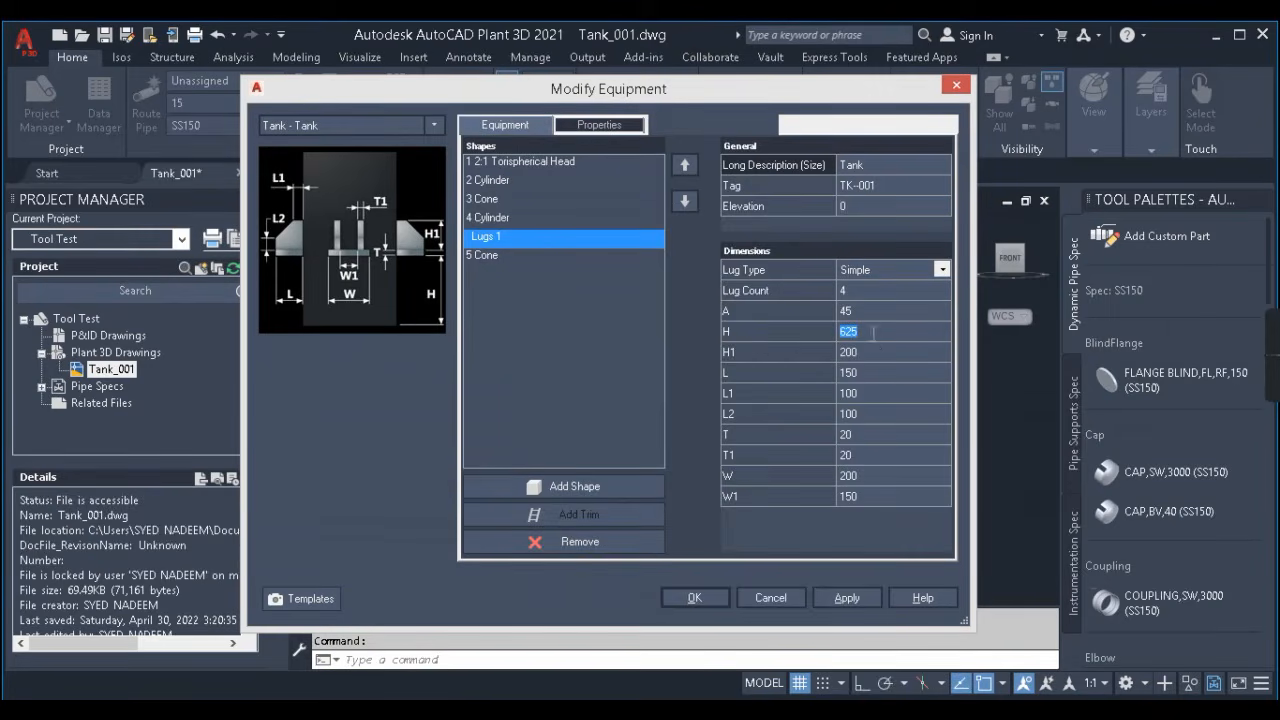
{"action": "type", "text": "500"}
{"action": "type", "text": "150"}
{"action": "type", "text": "350"}
{"action": "left_click", "coordinate": [885, 395]}
{"action": "type", "text": "5050"}
- Set the lugs' gusset thickness T1 to 10 and W1 to 125, and accept the equipment changes
{"action": "left_click", "coordinate": [862, 436]}
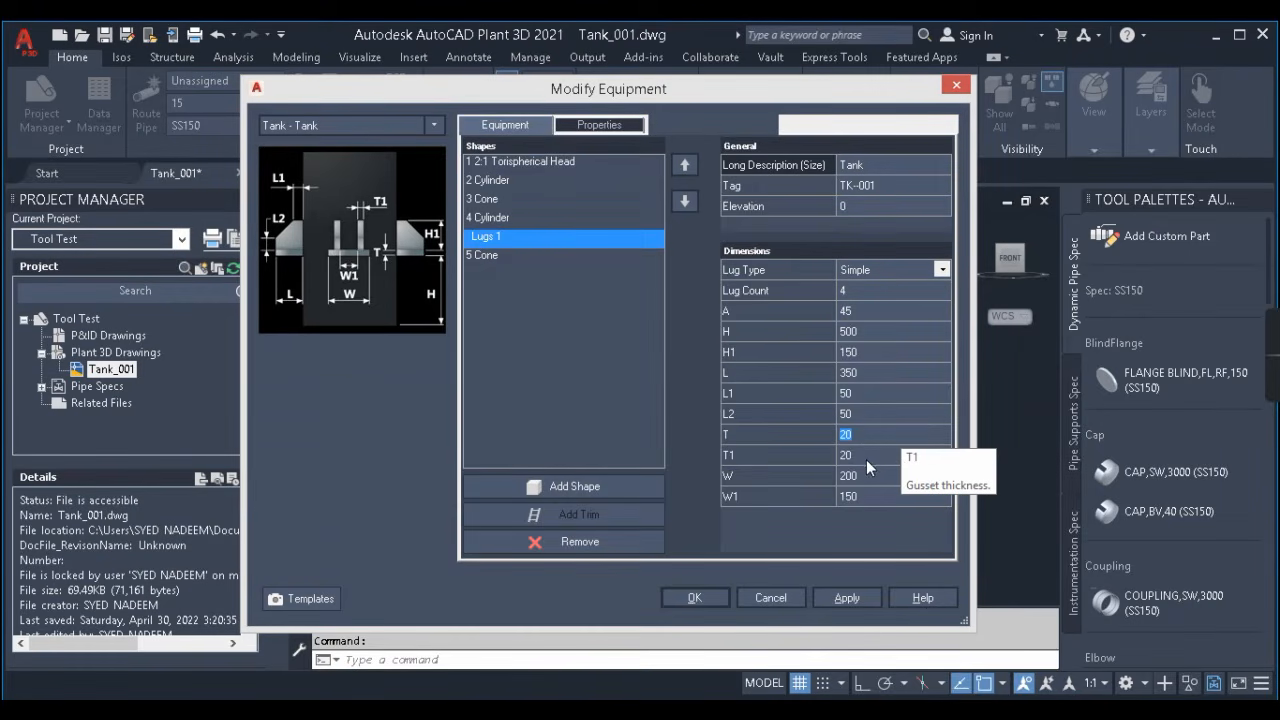
{"action": "left_click", "coordinate": [869, 456]}
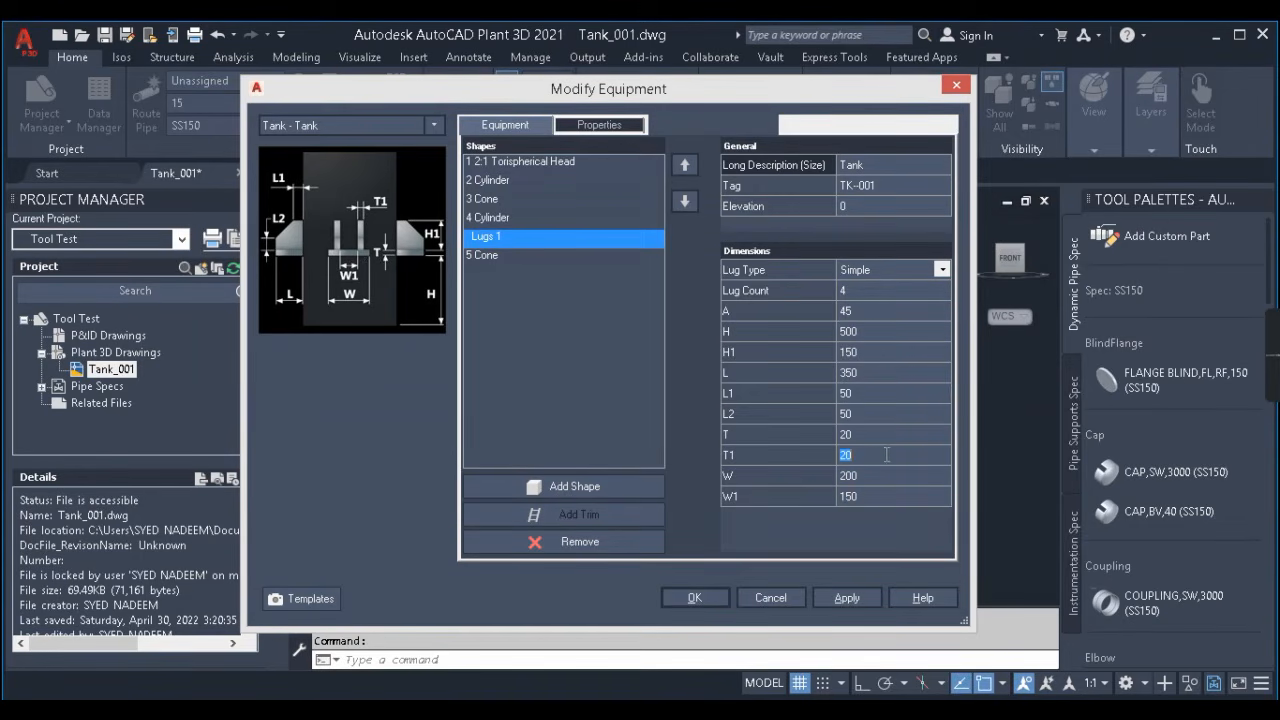
{"action": "type", "text": "10"}
{"action": "left_click", "coordinate": [872, 497]}
{"action": "type", "text": "125"}
{"action": "left_click", "coordinate": [700, 598]}
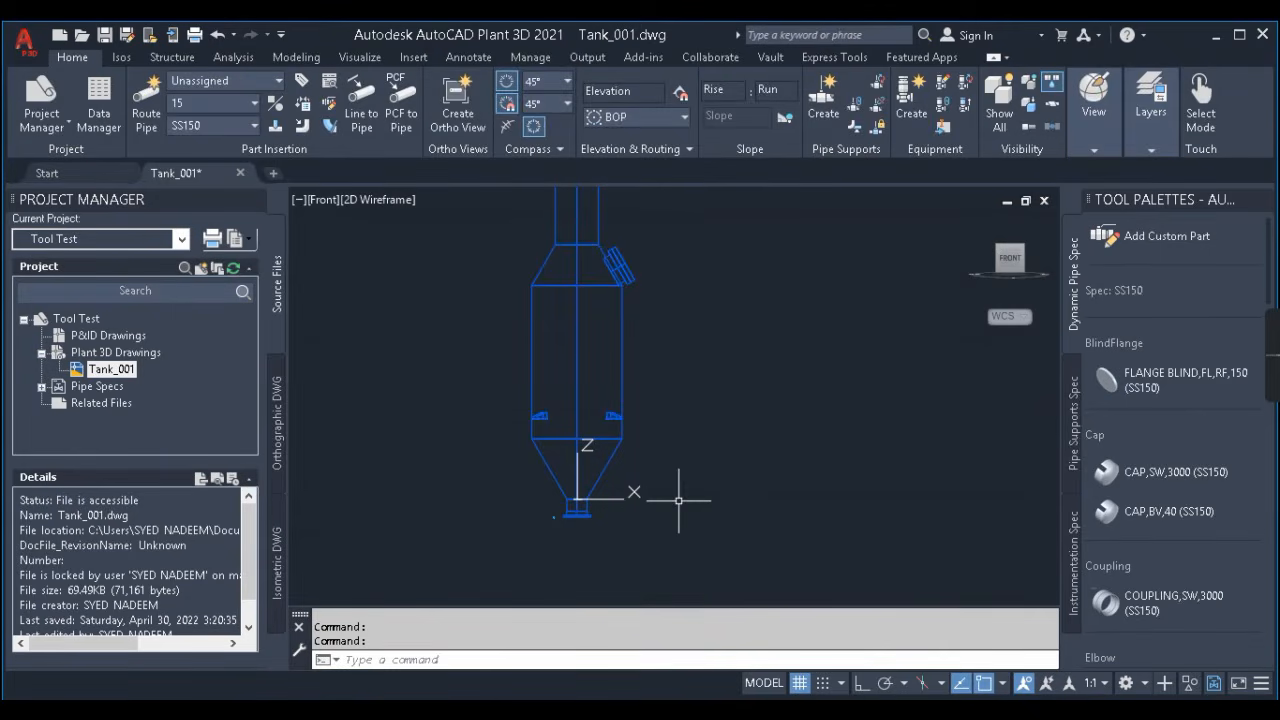
- Check the lugs from the top and reopen the tank for equipment modification with its Lugs 1 trim selected
{"action": "scroll", "coordinate": [597, 417], "scroll_direction": "up", "scroll_amount": 4}
{"action": "left_click", "coordinate": [1016, 238]}
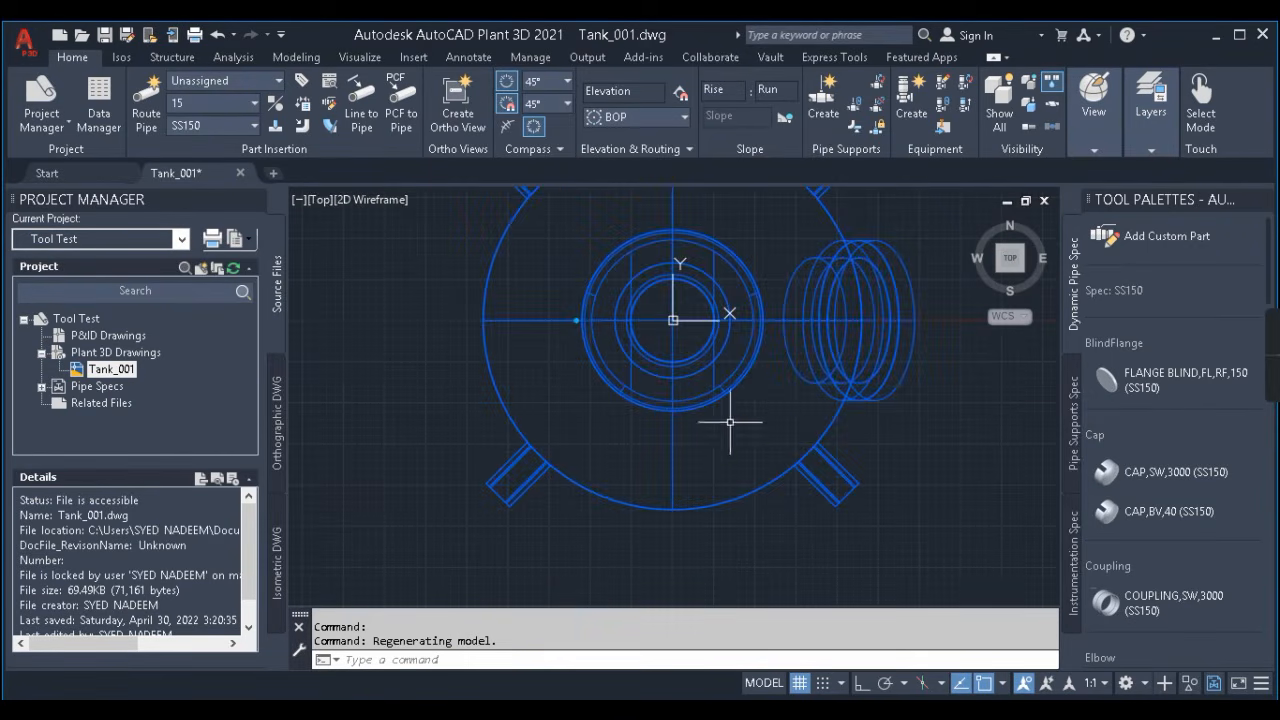
{"action": "left_click", "coordinate": [800, 405]}
{"action": "right_click", "coordinate": [810, 405]}
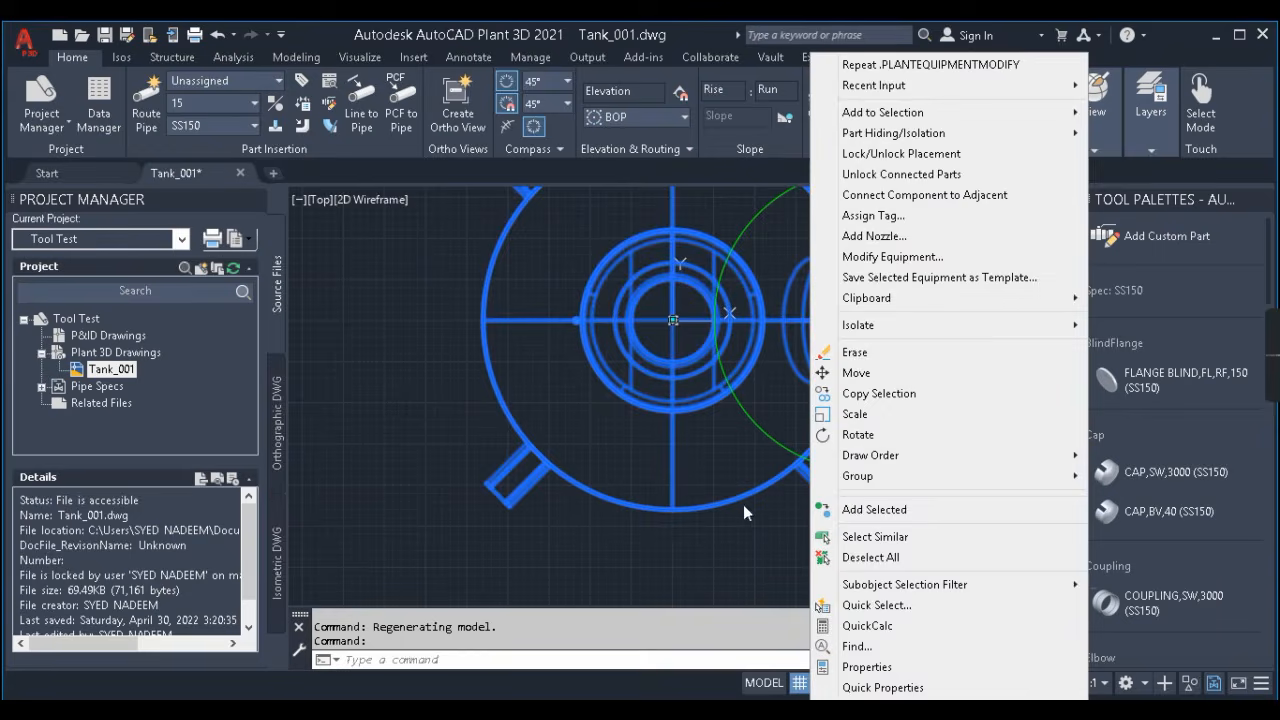
{"action": "left_click", "coordinate": [875, 256]}
{"action": "left_click", "coordinate": [510, 238]}
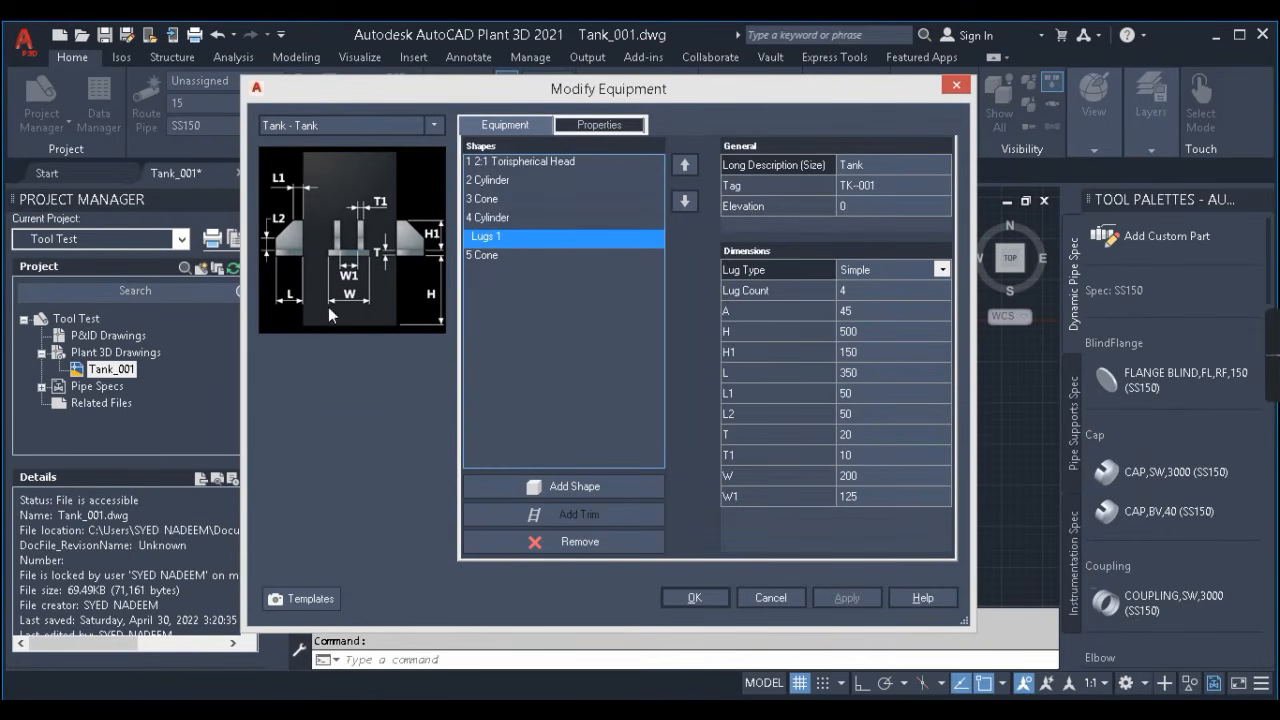
- Set the lugs' W to 350, W1 to 250 and height to 250, and accept the equipment changes
{"action": "left_click", "coordinate": [891, 475]}
{"action": "type", "text": "350"}
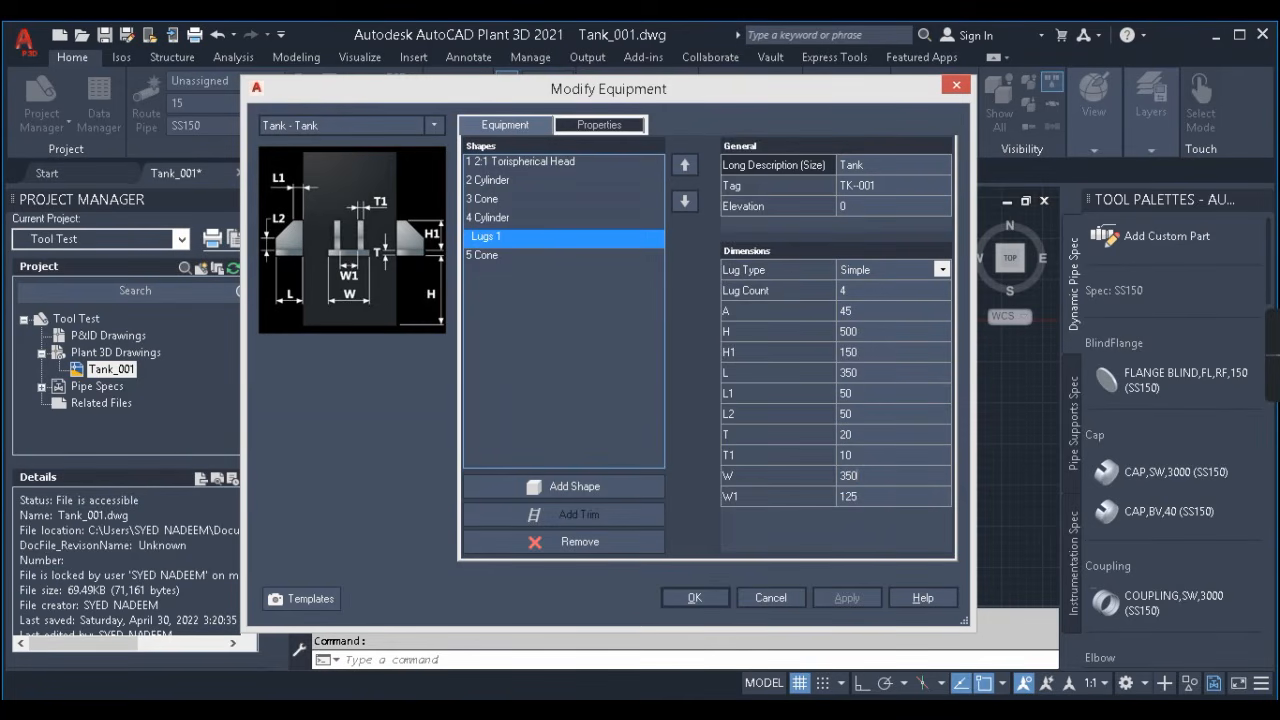
{"action": "left_click", "coordinate": [864, 496]}
{"action": "type", "text": "250"}
{"action": "left_click", "coordinate": [868, 330]}
{"action": "type", "text": "250"}
{"action": "left_click", "coordinate": [721, 599]}
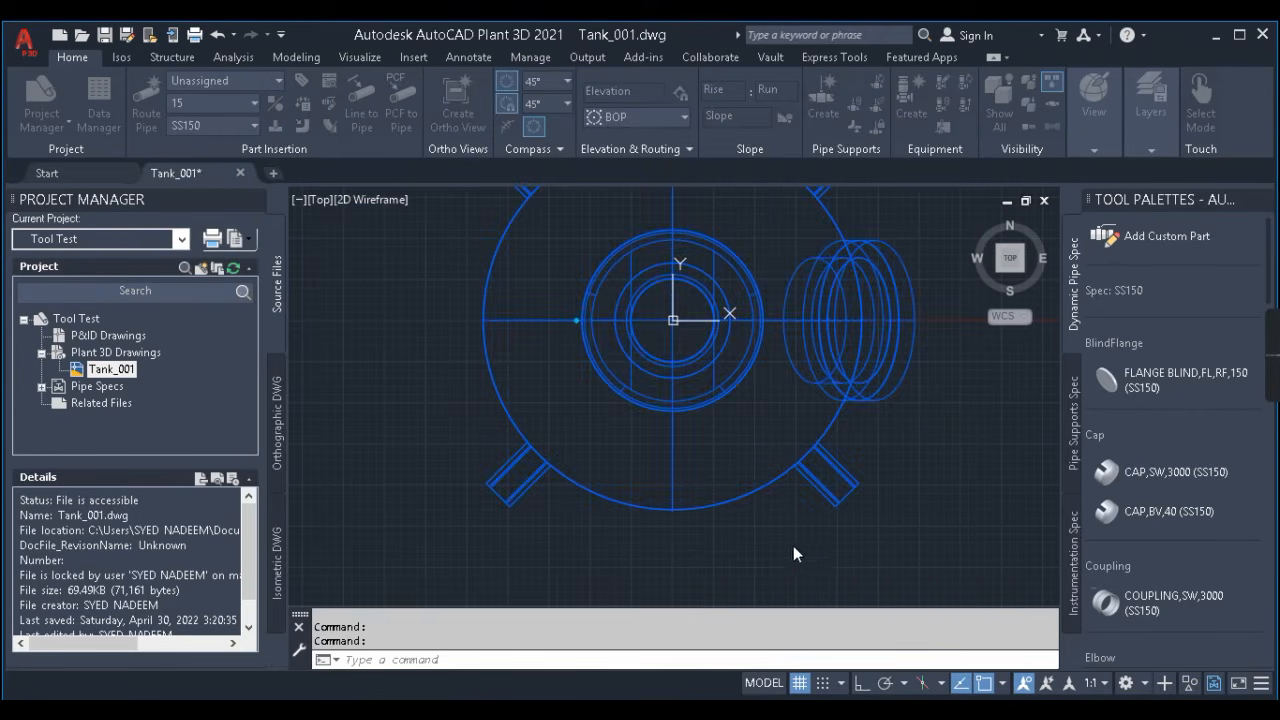
- Check the modified lugs in the front view of the whole tank and save the drawing
{"action": "left_click", "coordinate": [1010, 286]}
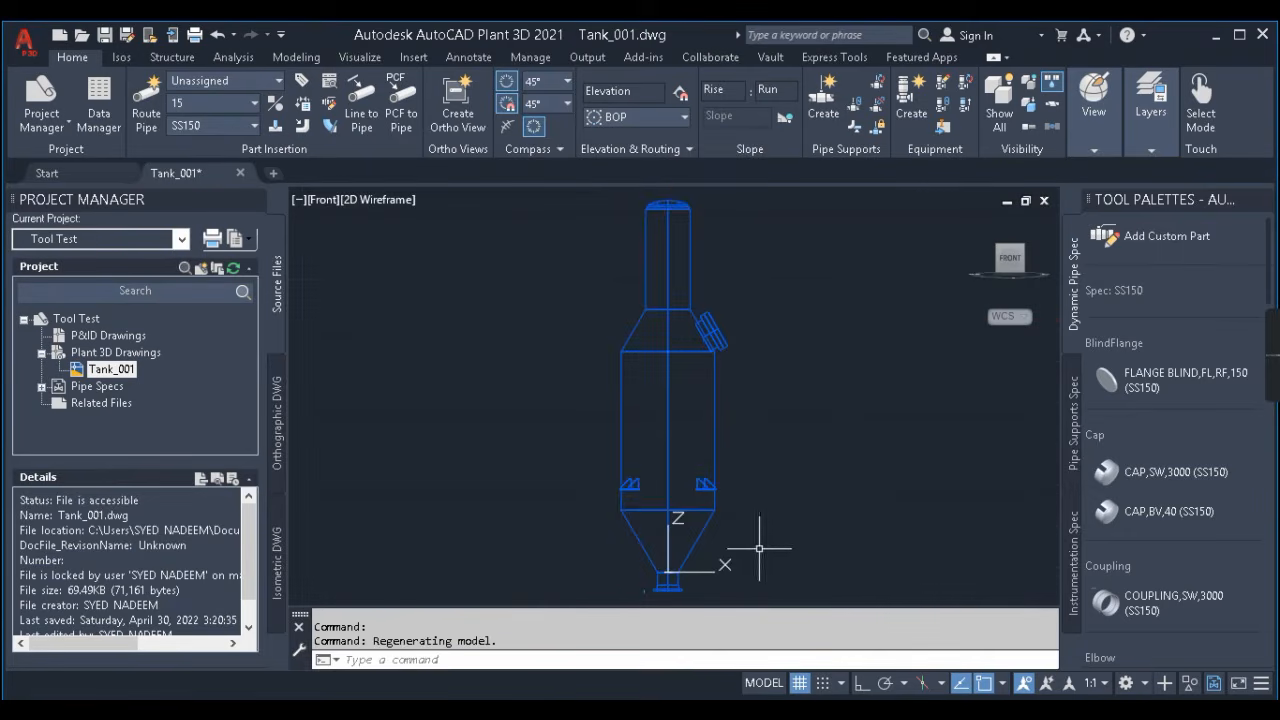
{"action": "scroll", "coordinate": [704, 440], "scroll_direction": "up", "scroll_amount": 3}
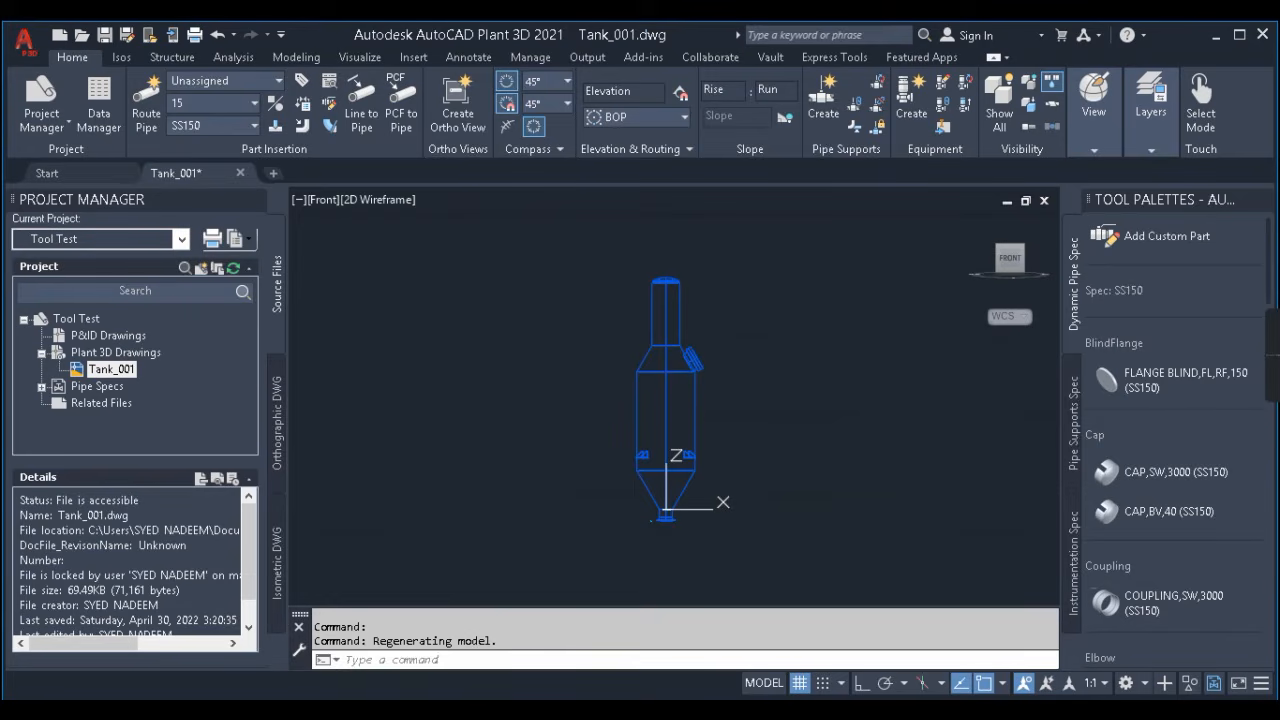
{"action": "key", "text": "ctrl+s"}
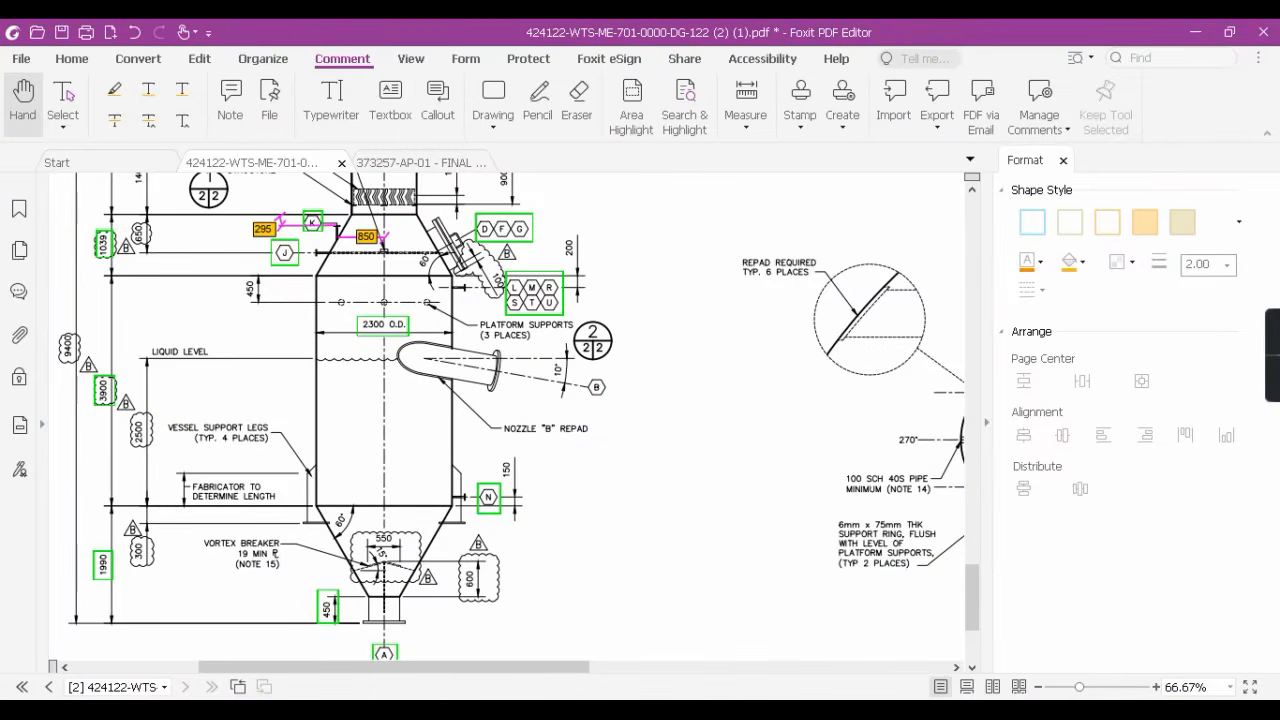
- Switch to the 373257-AP-01 FINAL SUBMISSION PDF in Foxit PDF Editor and examine the pumps' suction and discharge line sizes
{"action": "scroll", "coordinate": [501, 490], "scroll_direction": "down", "scroll_amount": 2, "text": "ctrl"}
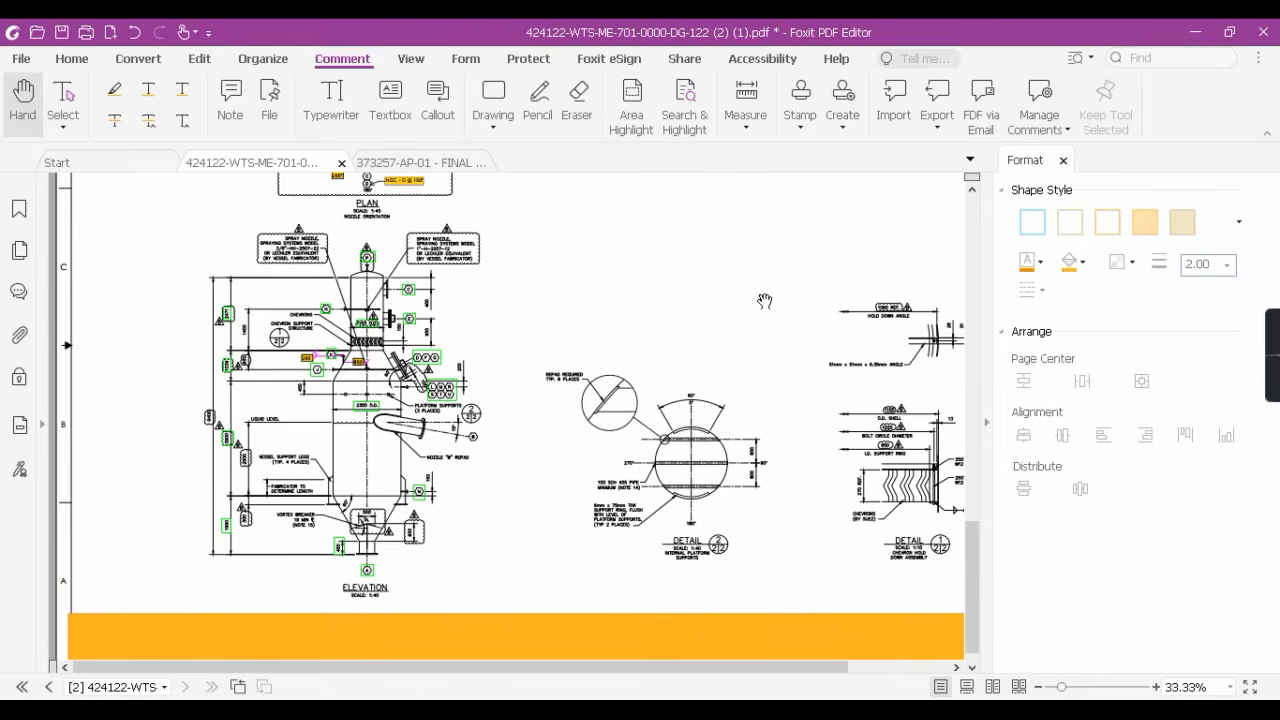
{"action": "left_click", "coordinate": [1193, 34]}
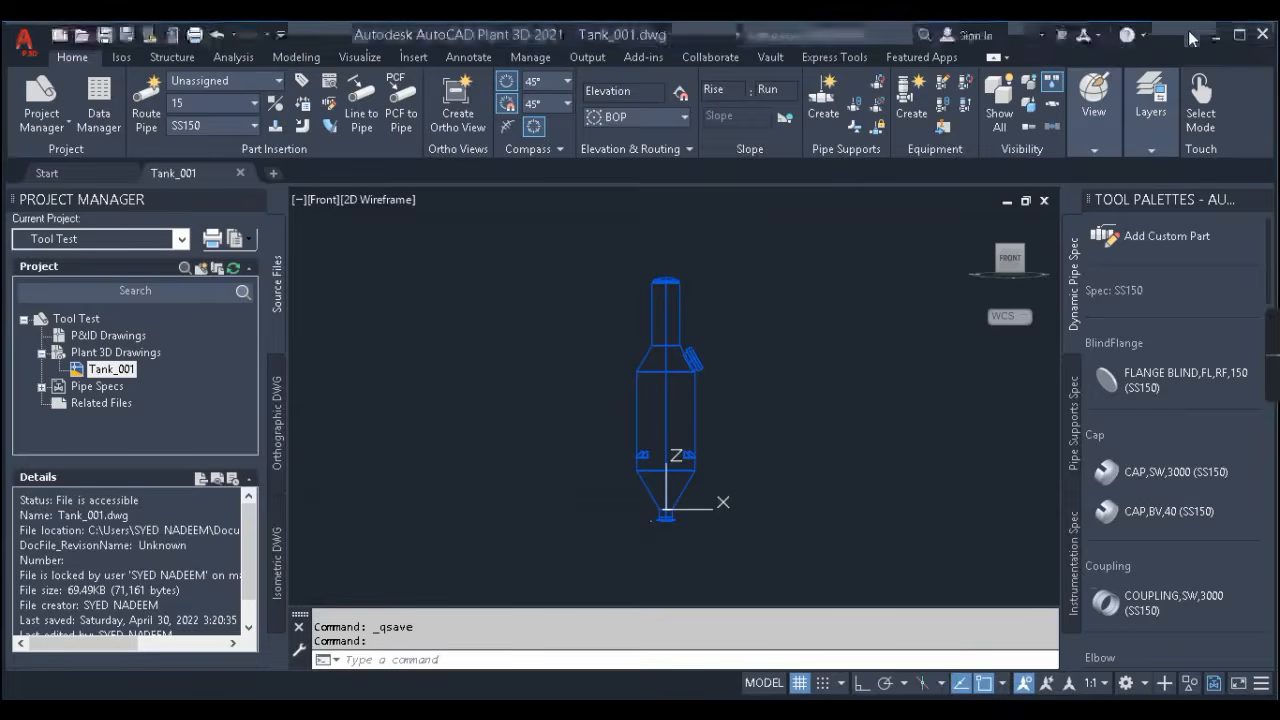
{"action": "left_click", "coordinate": [718, 712]}
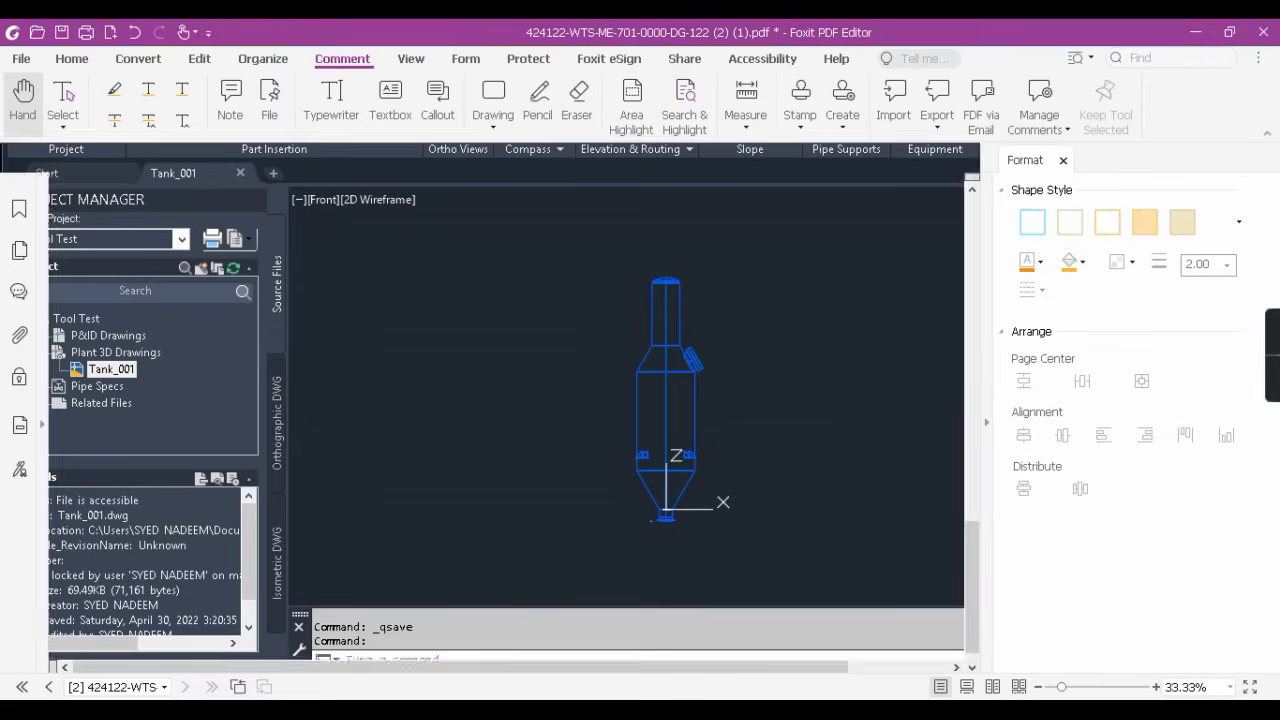
{"action": "left_click", "coordinate": [440, 168]}
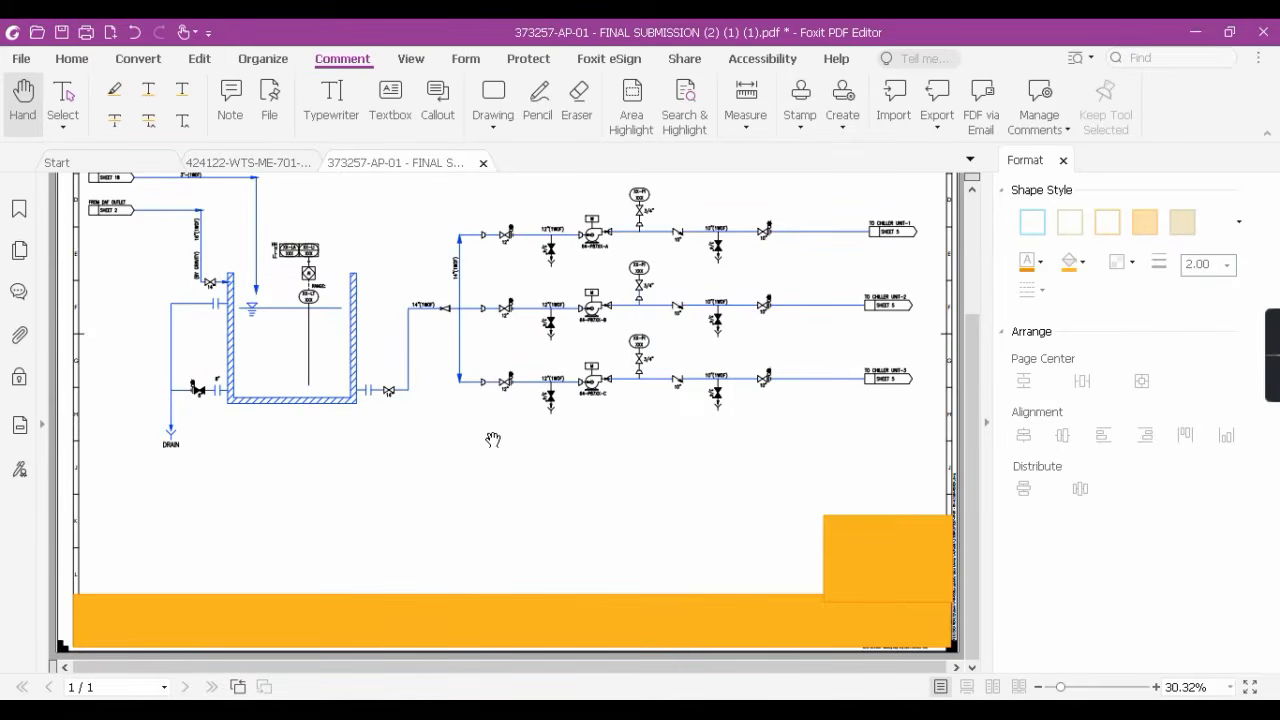
{"action": "scroll", "coordinate": [602, 250], "scroll_direction": "up", "scroll_amount": 2, "text": "ctrl"}
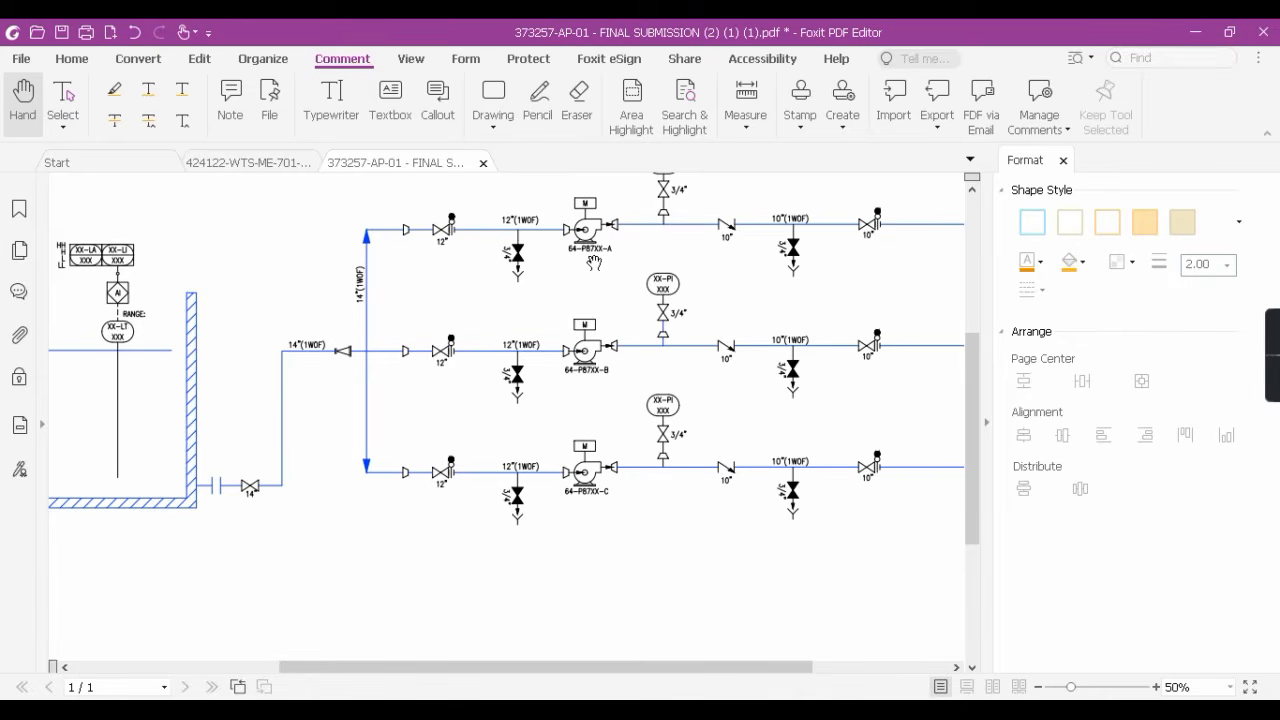
{"action": "scroll", "coordinate": [608, 270], "scroll_direction": "down", "scroll_amount": 2, "text": "ctrl"}
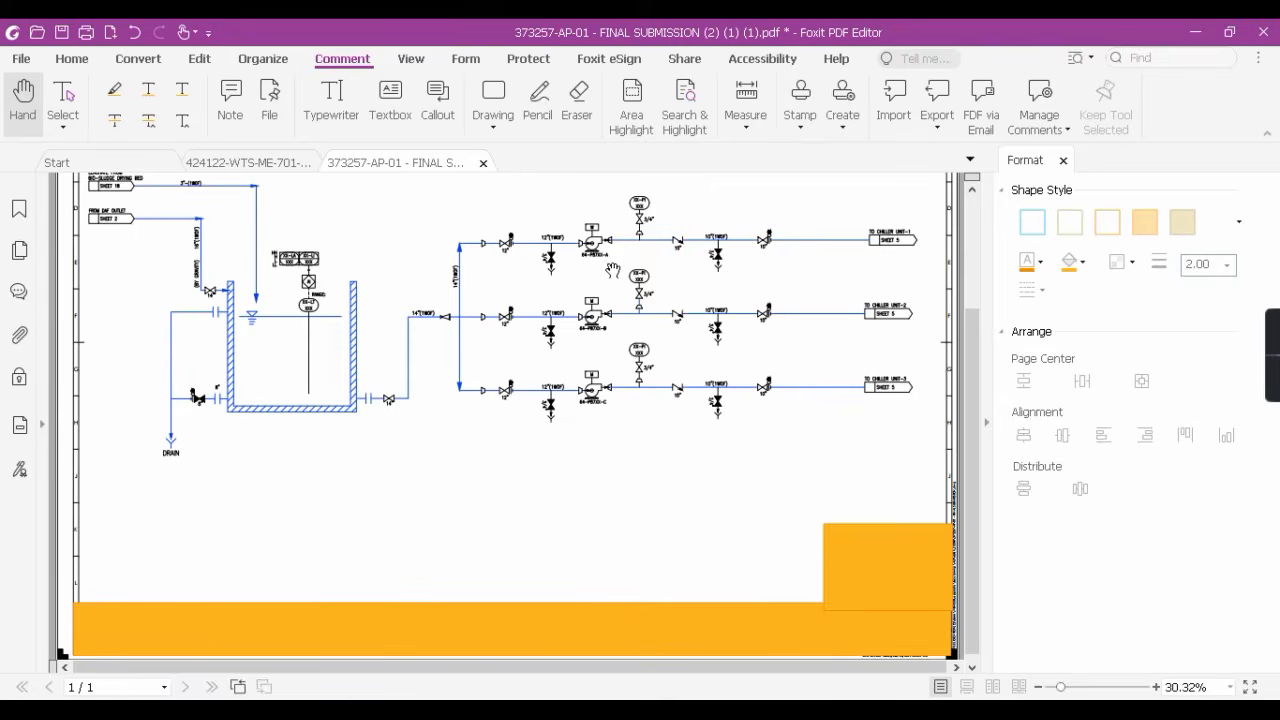
{"action": "scroll", "coordinate": [587, 274], "scroll_direction": "up", "scroll_amount": 2, "text": "ctrl"}
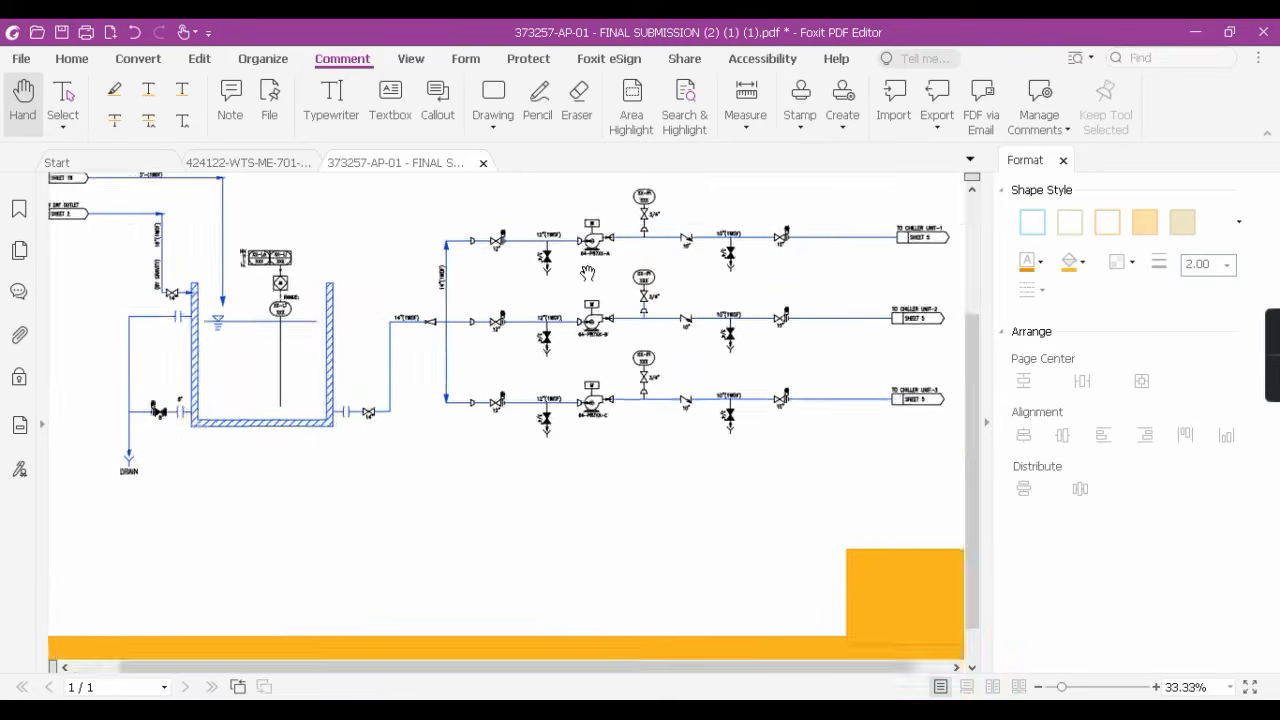
{"action": "scroll", "coordinate": [560, 313], "scroll_direction": "down", "scroll_amount": 2, "text": "ctrl"}
{"action": "scroll", "coordinate": [618, 337], "scroll_direction": "up", "scroll_amount": 1, "text": "ctrl"}
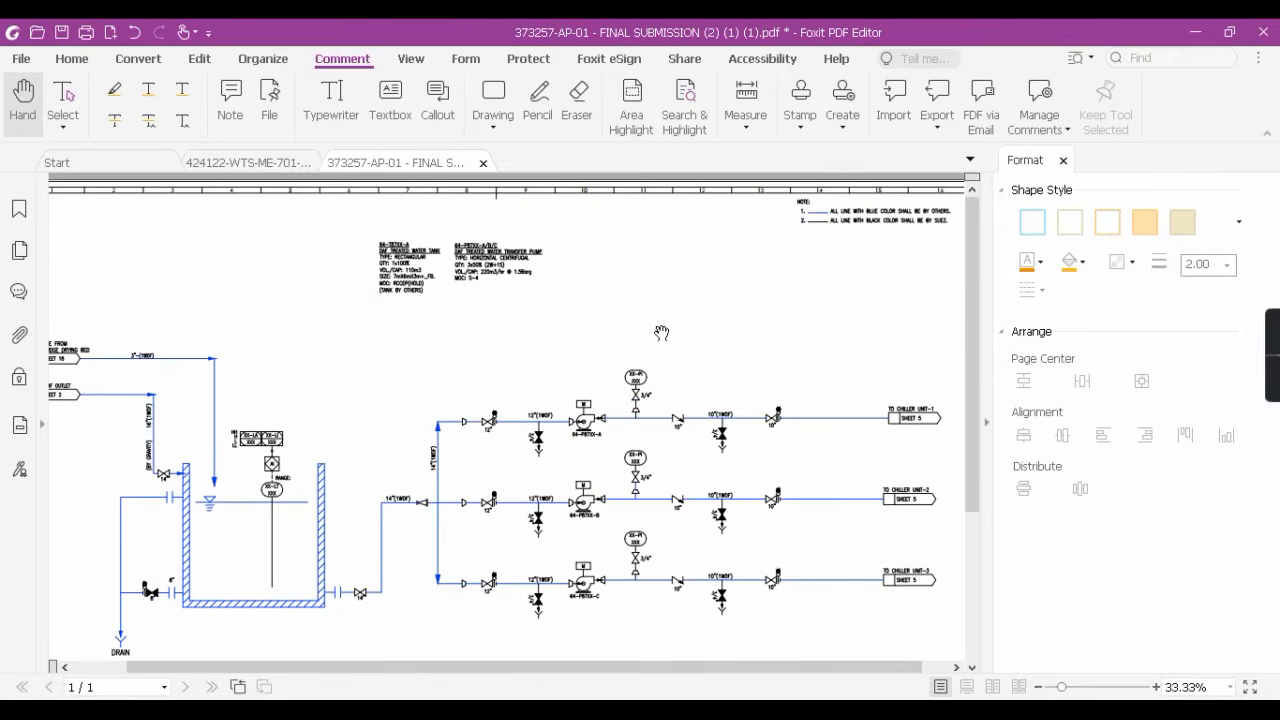
{"action": "scroll", "coordinate": [609, 467], "scroll_direction": "up", "scroll_amount": 1, "text": "ctrl"}
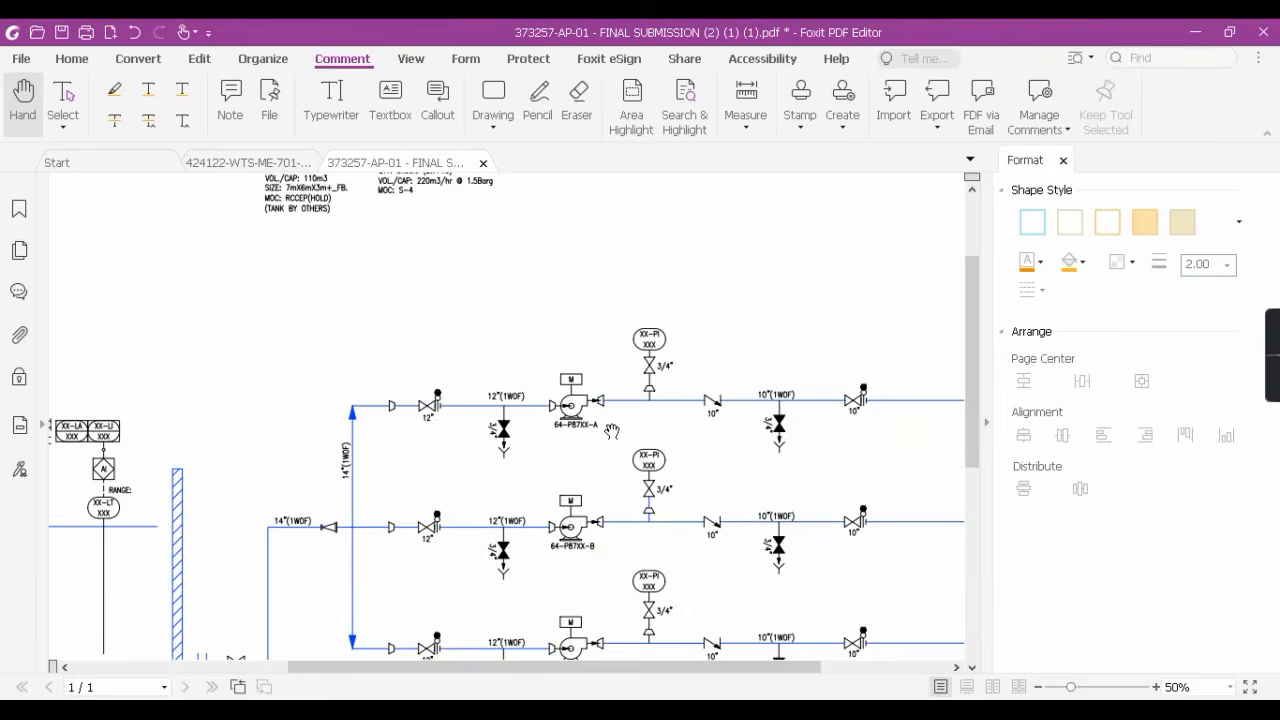
{"action": "scroll", "coordinate": [611, 431], "scroll_direction": "down", "scroll_amount": 2}
{"action": "scroll", "coordinate": [598, 514], "scroll_direction": "up", "scroll_amount": 1, "text": "ctrl"}
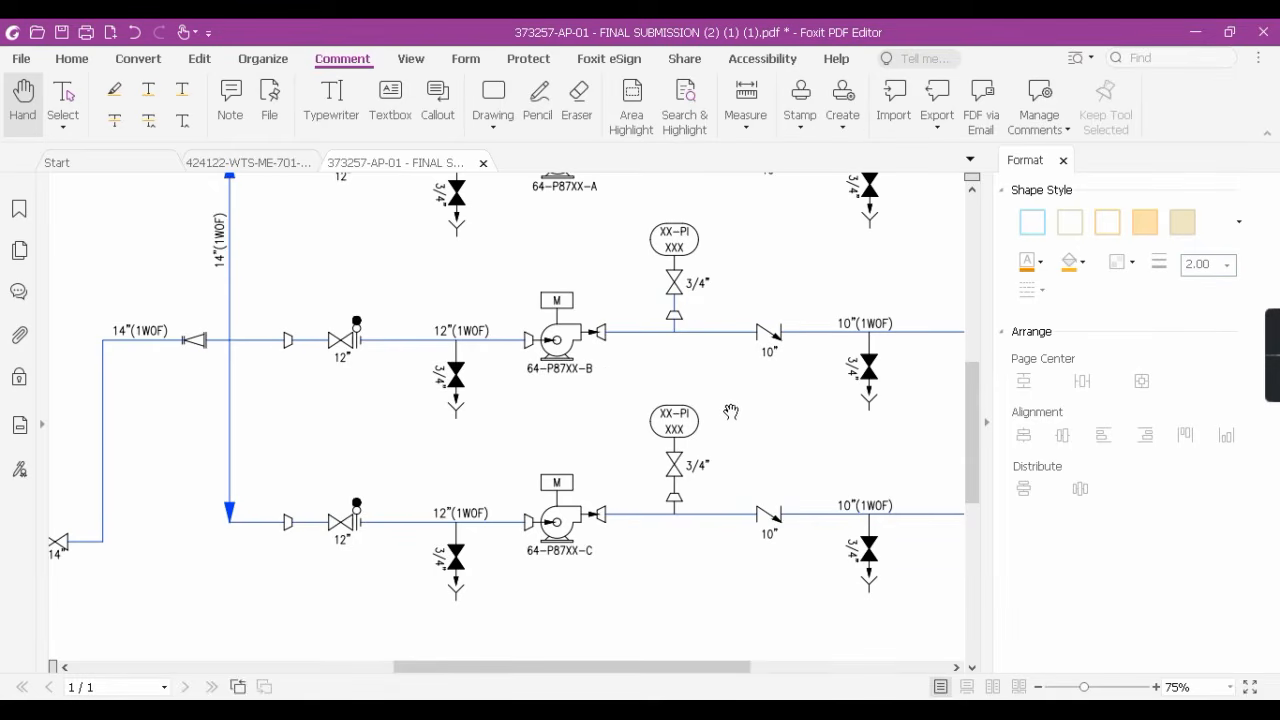
{"action": "left_click_drag", "start_coordinate": [789, 409], "coordinate": [705, 440]}
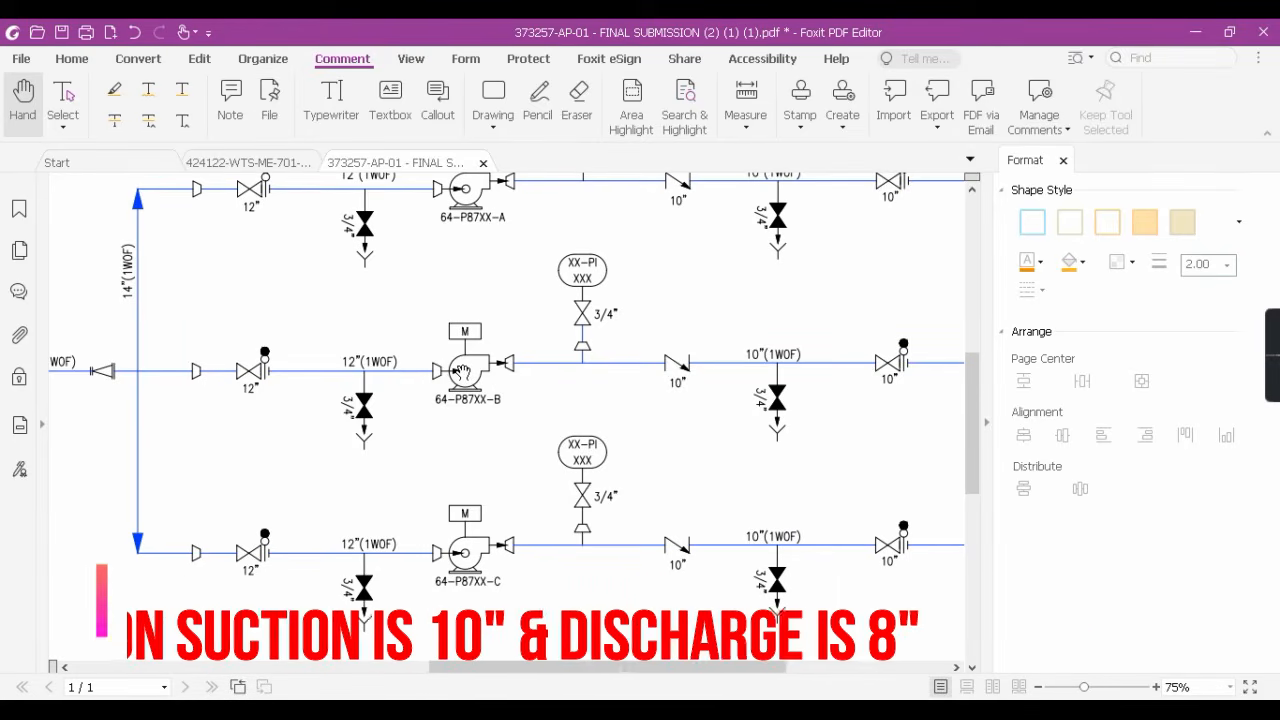
{"action": "scroll", "coordinate": [461, 372], "scroll_direction": "down", "scroll_amount": 3, "text": "ctrl"}
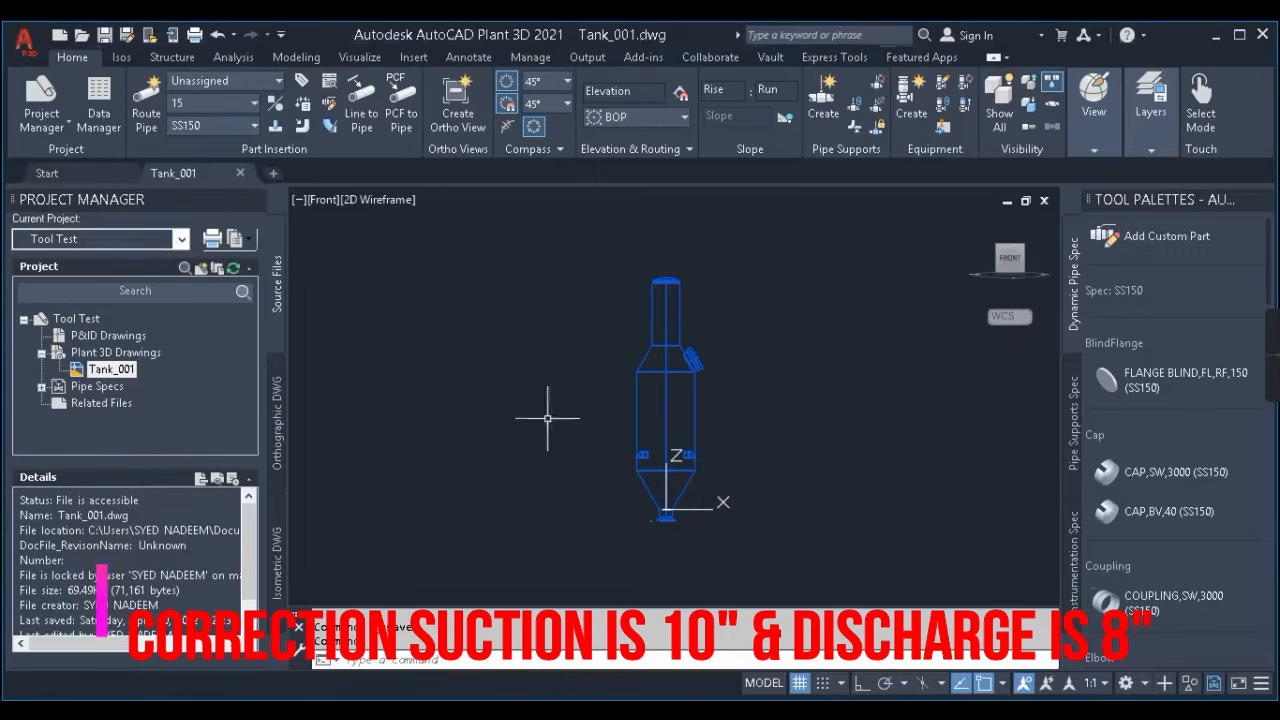
- Close the Tank_001 drawing
{"action": "left_click", "coordinate": [127, 356]}
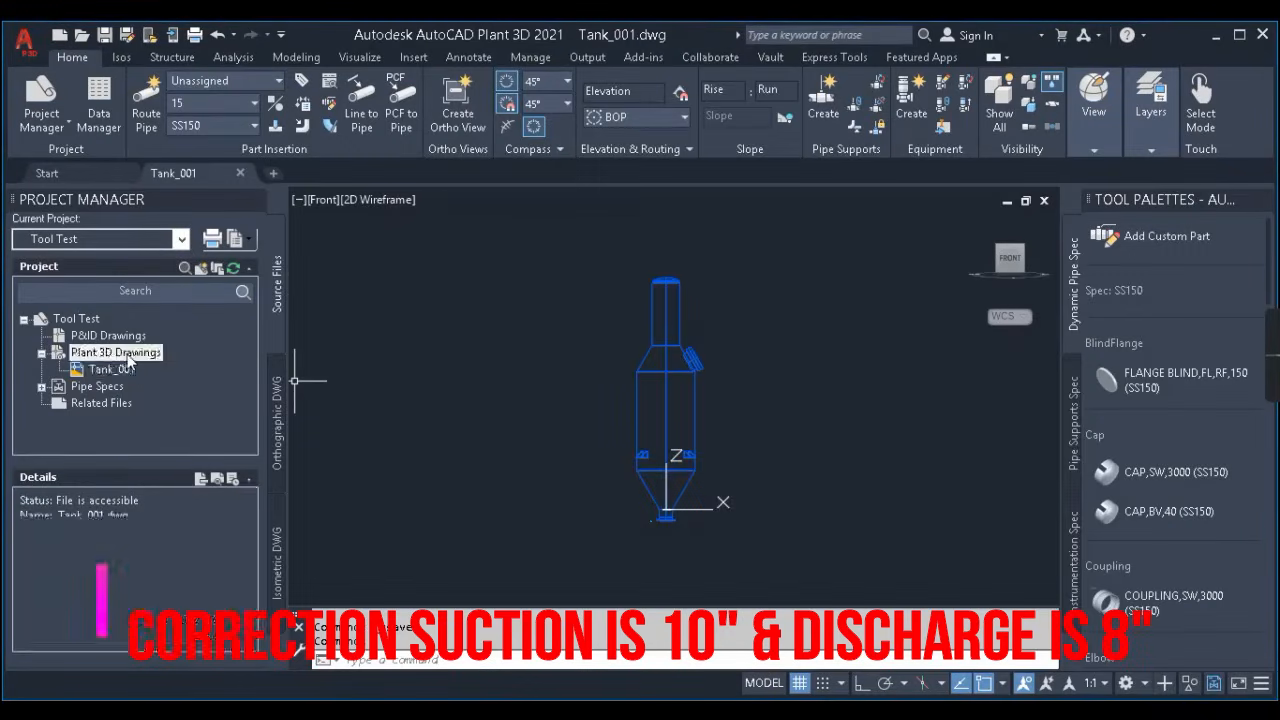
{"action": "right_click", "coordinate": [129, 360]}
{"action": "left_click", "coordinate": [650, 378]}
{"action": "left_click", "coordinate": [455, 377]}
{"action": "key", "text": "Escape"}
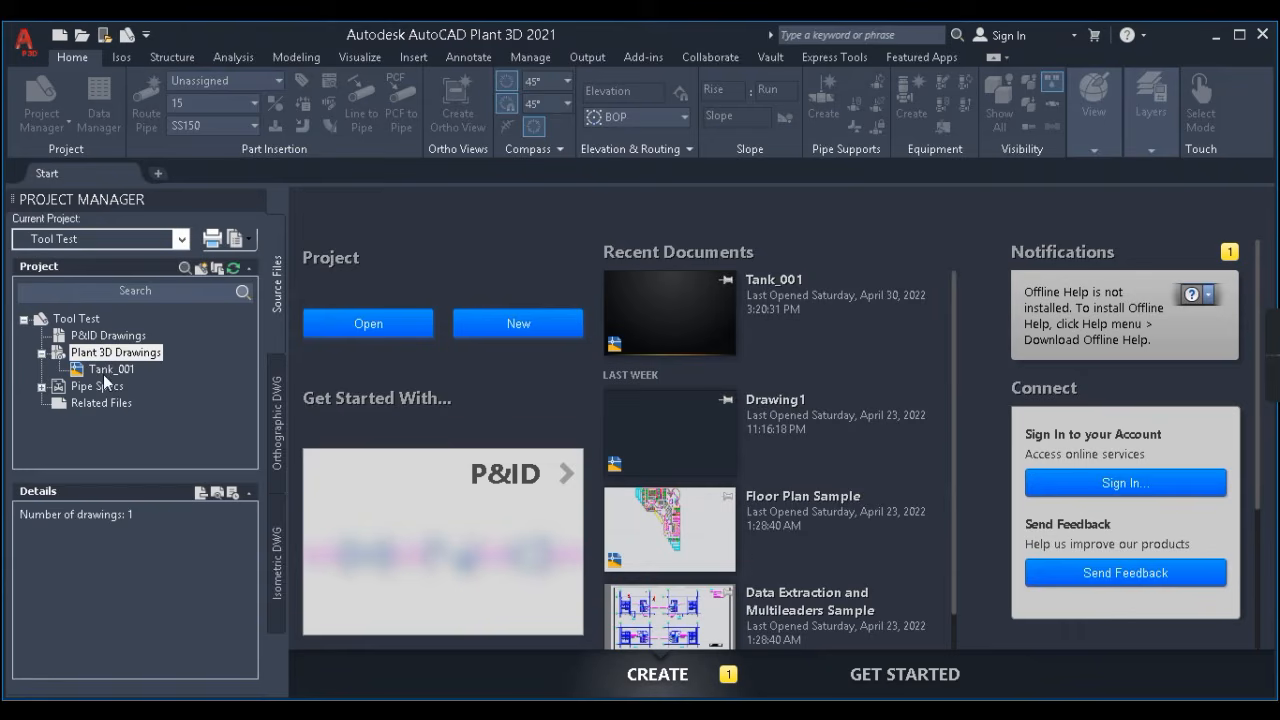
- Create a drawing named P1001 under the Tool Test project's Plant 3D Drawings
{"action": "right_click", "coordinate": [114, 355]}
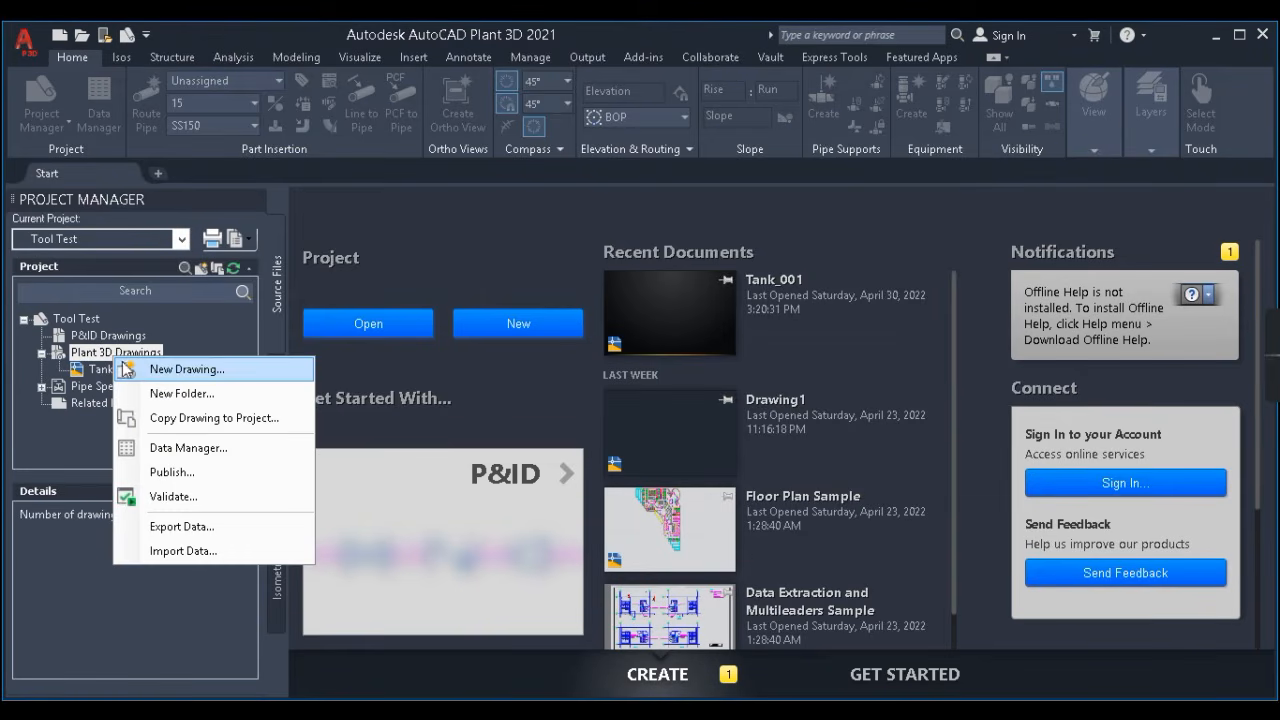
{"action": "right_click", "coordinate": [81, 355]}
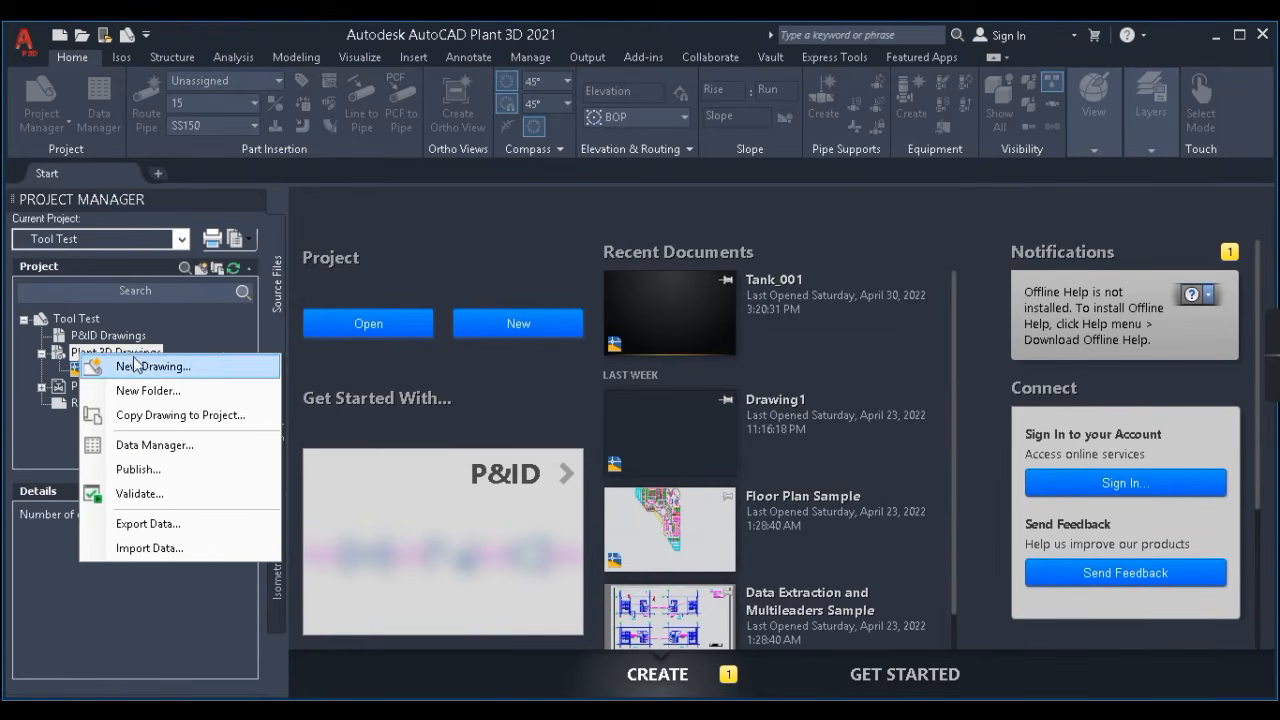
{"action": "right_click", "coordinate": [71, 355]}
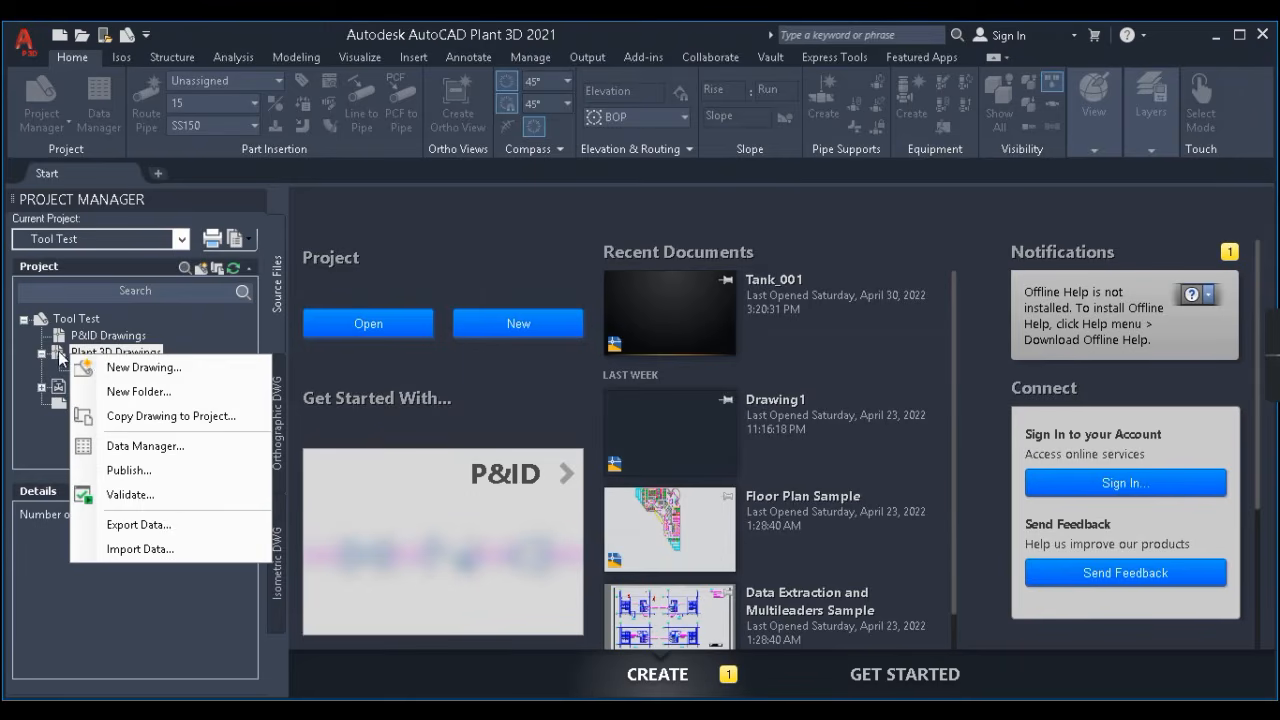
{"action": "left_click", "coordinate": [60, 356]}
{"action": "right_click", "coordinate": [118, 360]}
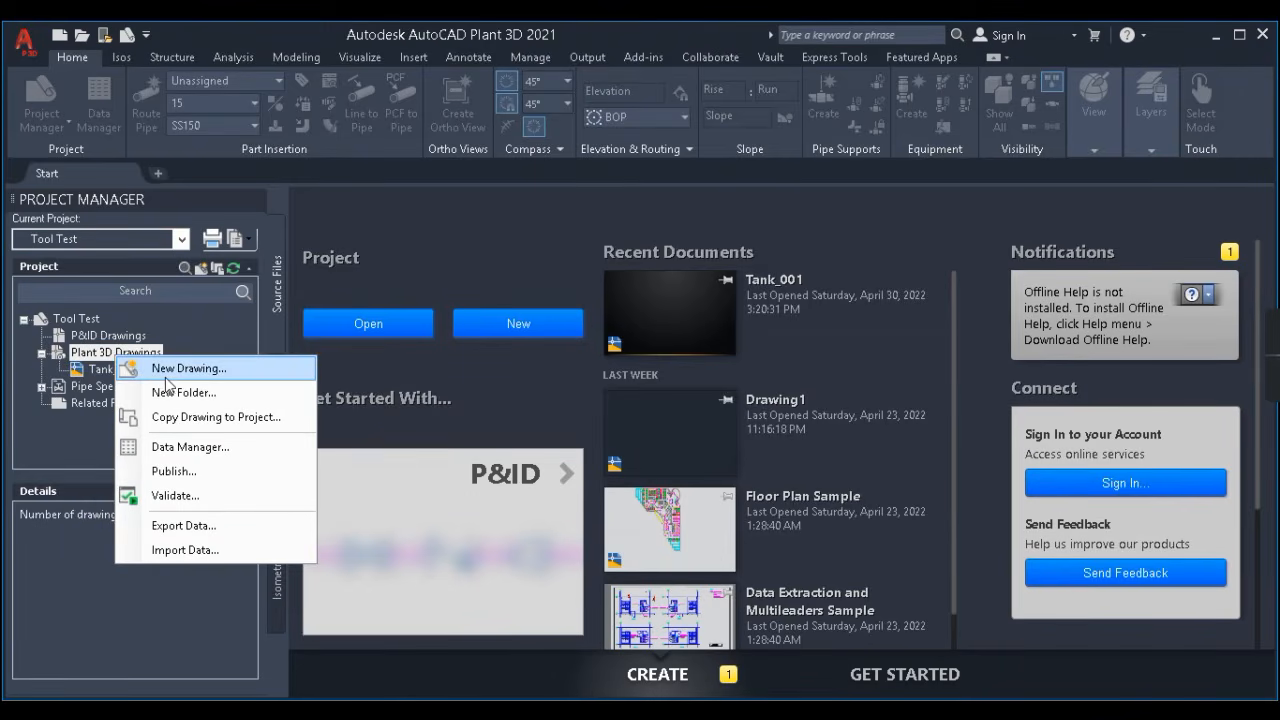
{"action": "left_click", "coordinate": [166, 372]}
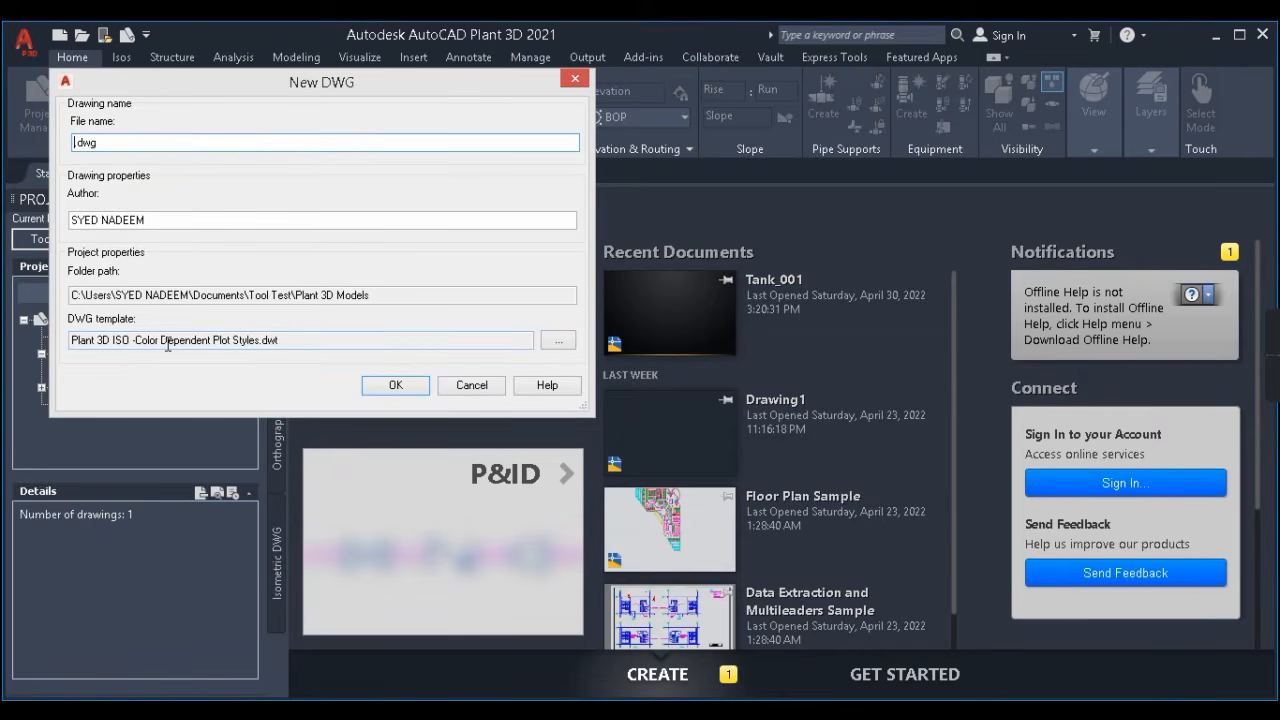
{"action": "type", "text": "p"}
{"action": "type", "text": "P"}
{"action": "type", "text": "1001"}
{"action": "key", "text": "Return"}
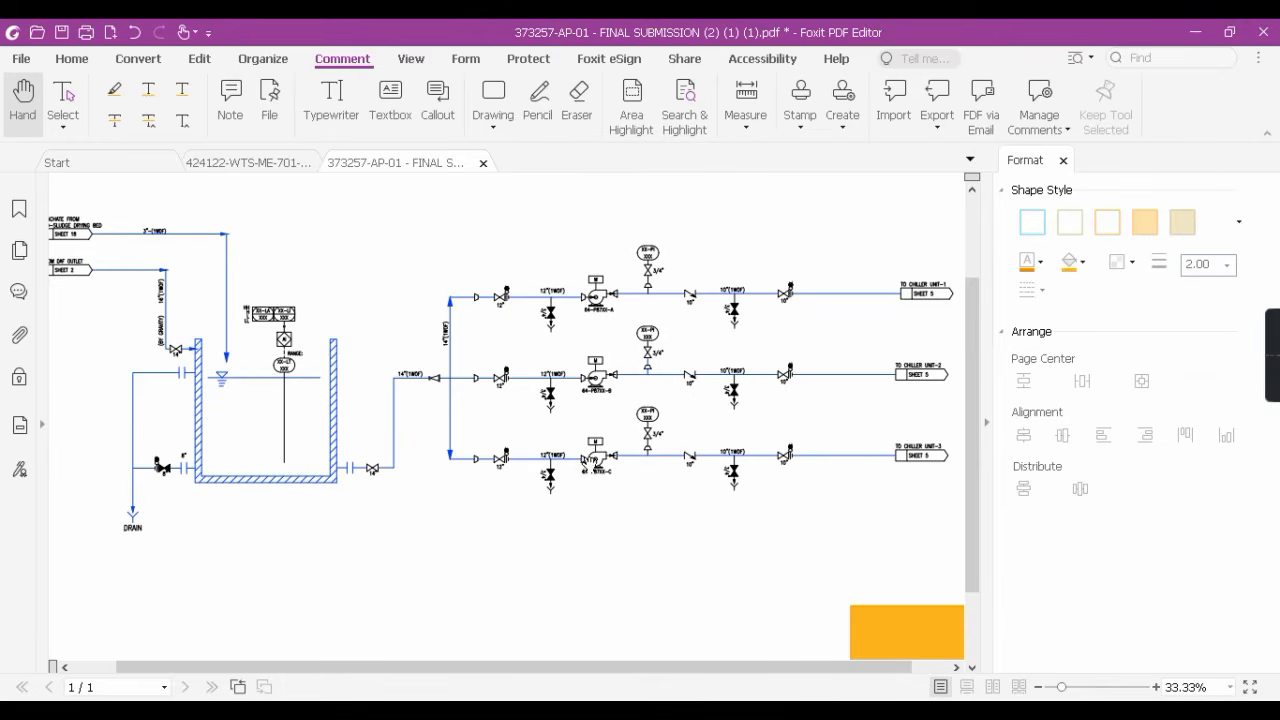
- Switch to the reference PDF in Foxit PDF Editor and examine the suction and discharge connections of pump 64-P87XX-A
{"action": "scroll", "coordinate": [582, 282], "scroll_direction": "up", "scroll_amount": 3, "text": "ctrl"}
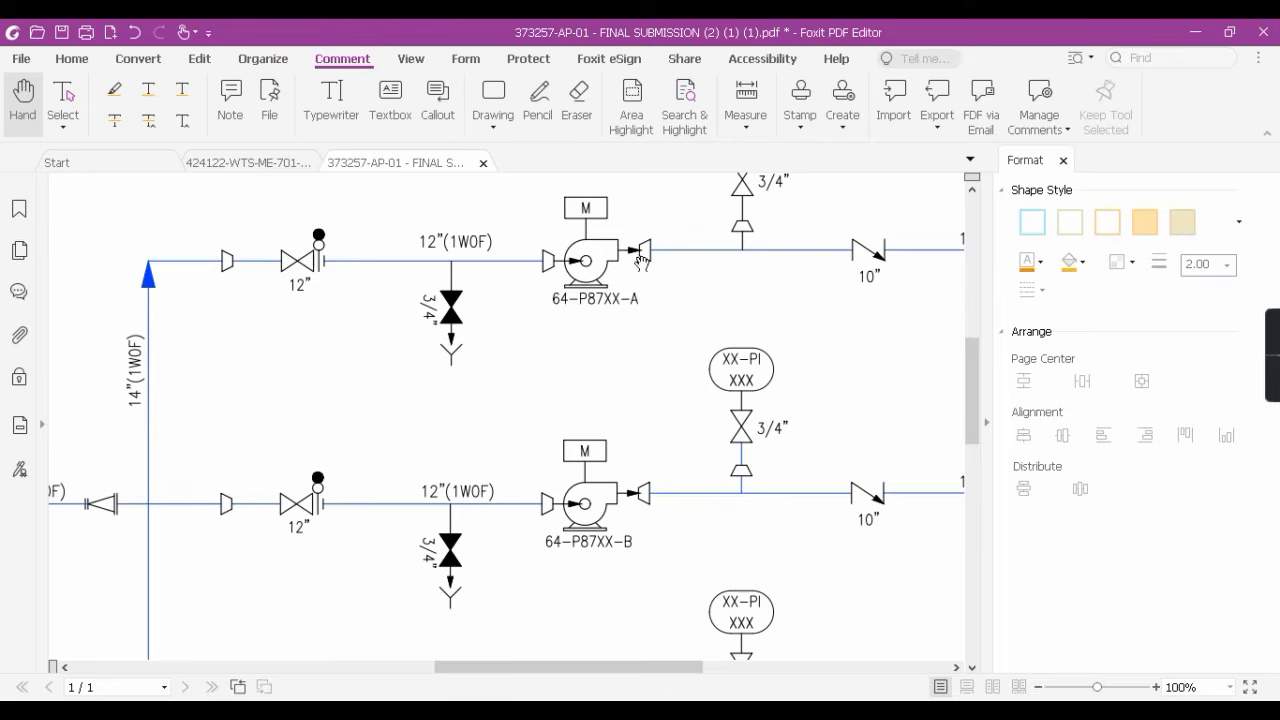
{"action": "scroll", "coordinate": [607, 351], "scroll_direction": "up", "scroll_amount": 3}
{"action": "scroll", "coordinate": [631, 360], "scroll_direction": "down", "scroll_amount": 3}
{"action": "scroll", "coordinate": [624, 333], "scroll_direction": "up", "scroll_amount": 3}
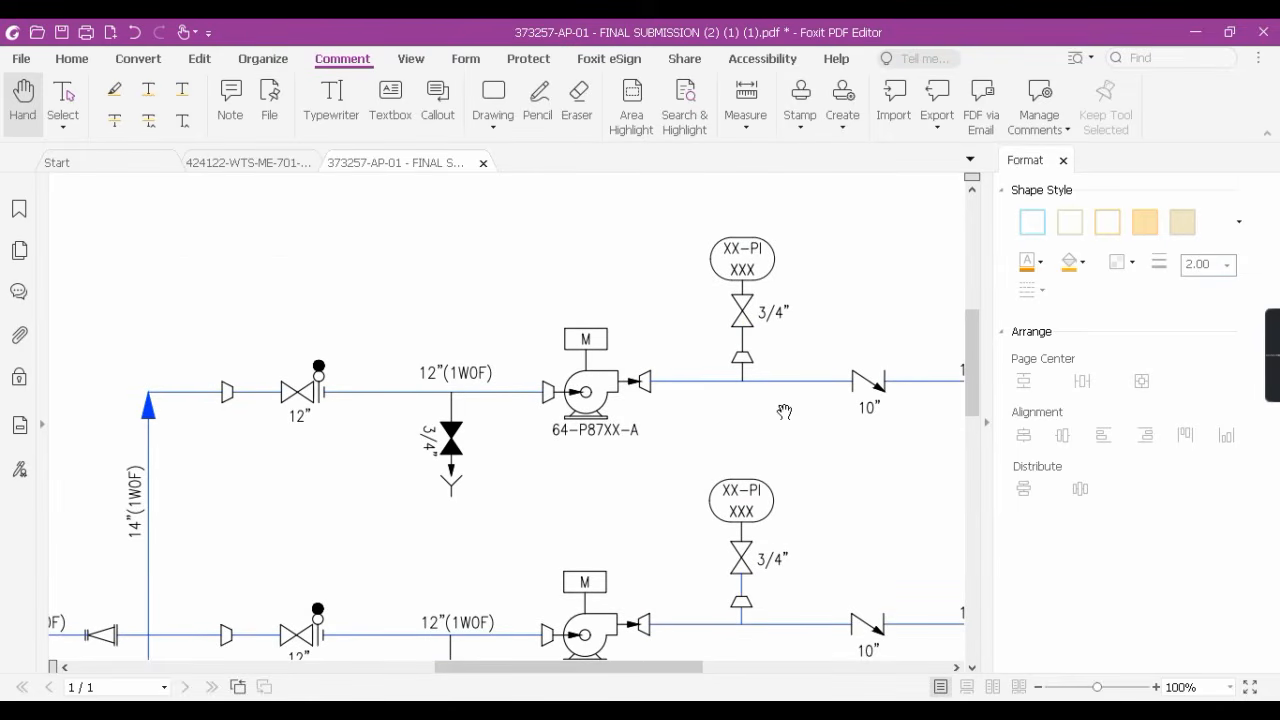
{"action": "left_click_drag", "start_coordinate": [784, 412], "coordinate": [707, 399]}
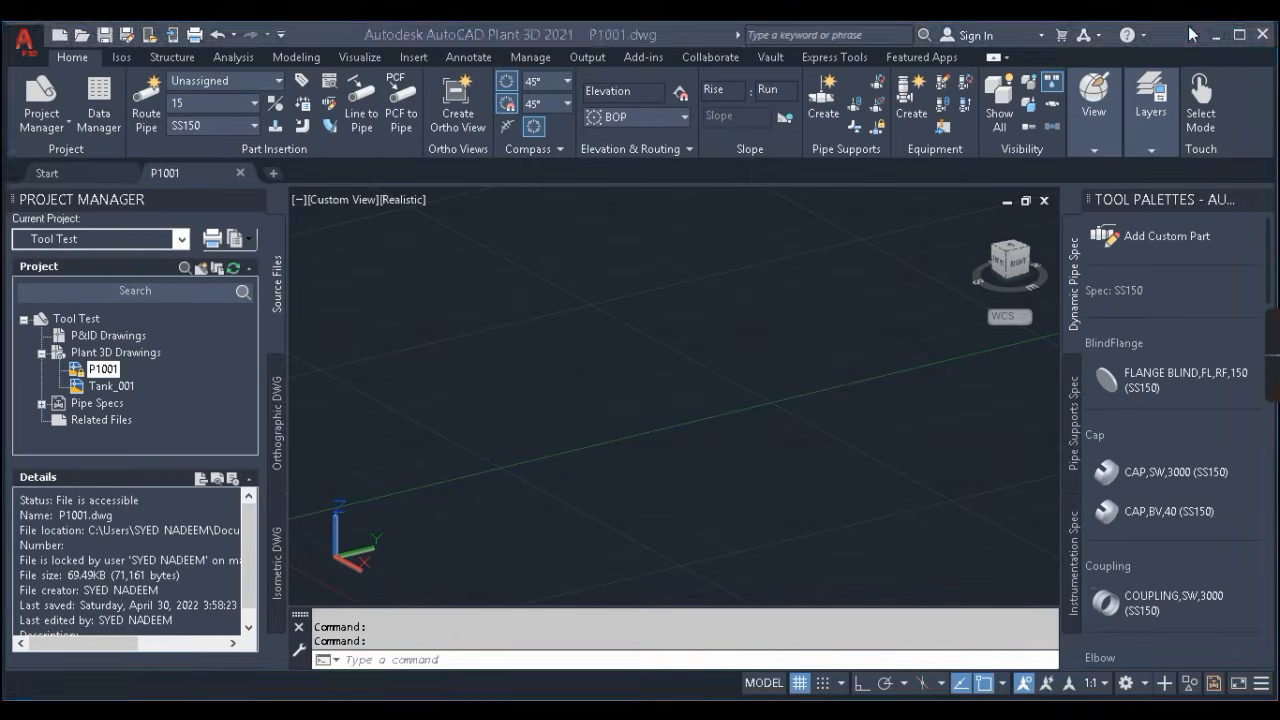
- Return to AutoCAD Plant 3D and start a new equipment model of the Centrifugal Pump type
{"action": "left_click", "coordinate": [515, 366]}
{"action": "left_click", "coordinate": [517, 364]}
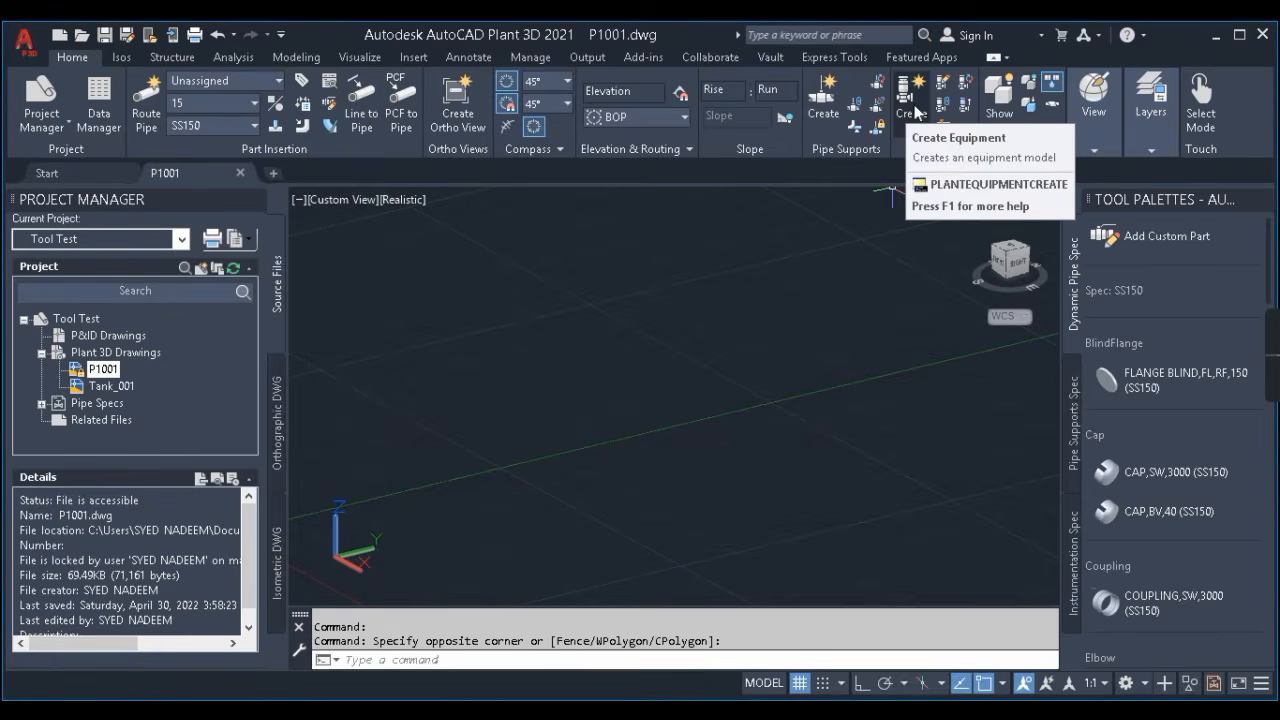
{"action": "left_click", "coordinate": [914, 106]}
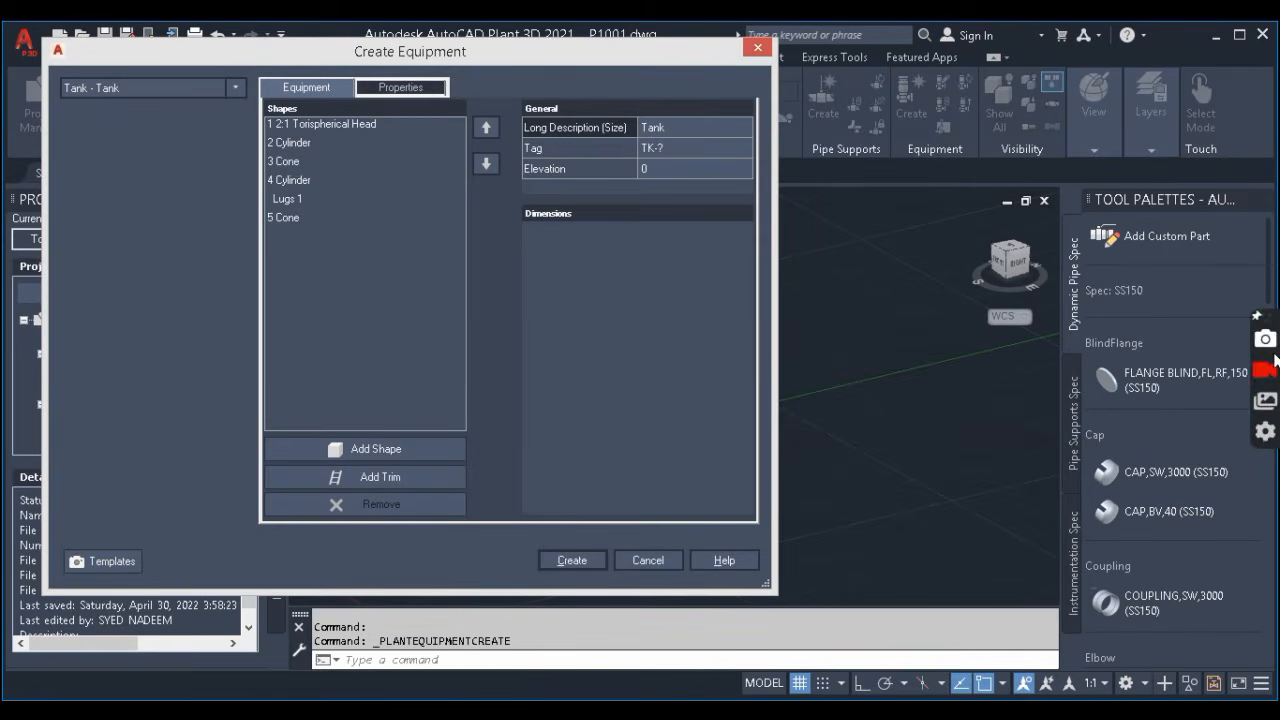
{"action": "mouse_move", "coordinate": [1273, 376]}
{"action": "left_click", "coordinate": [236, 88]}
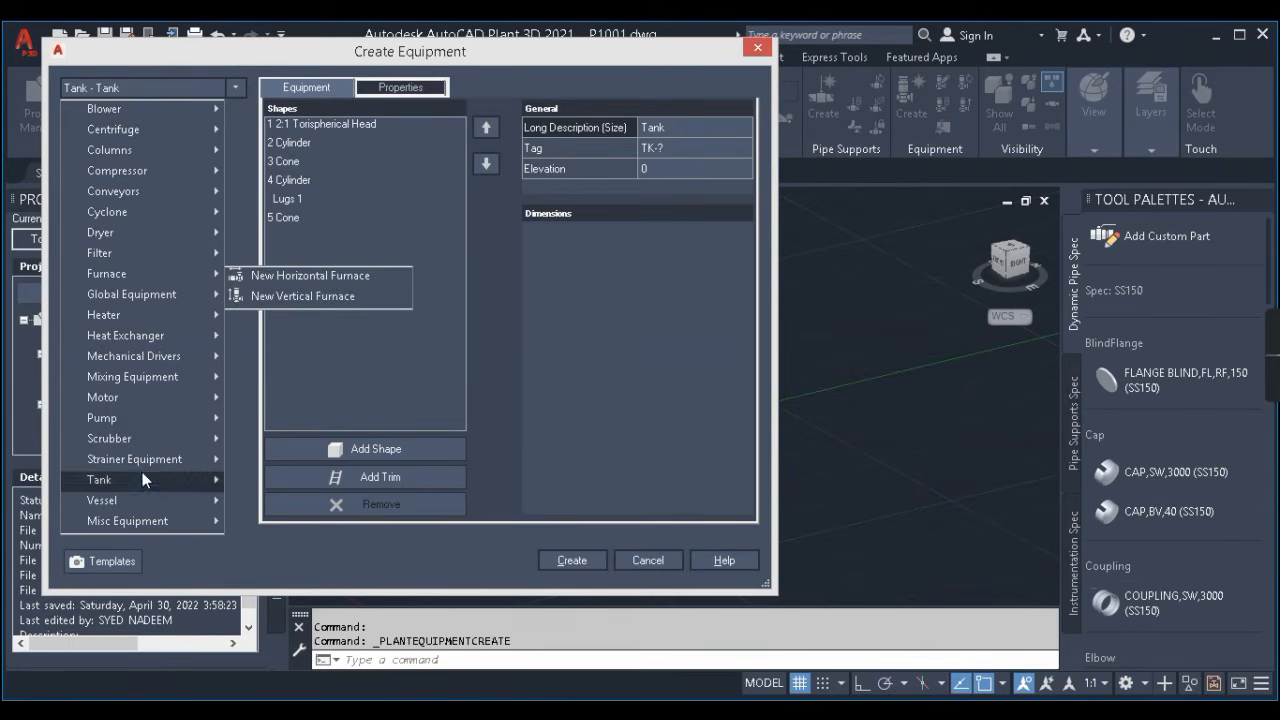
{"action": "mouse_move", "coordinate": [141, 460]}
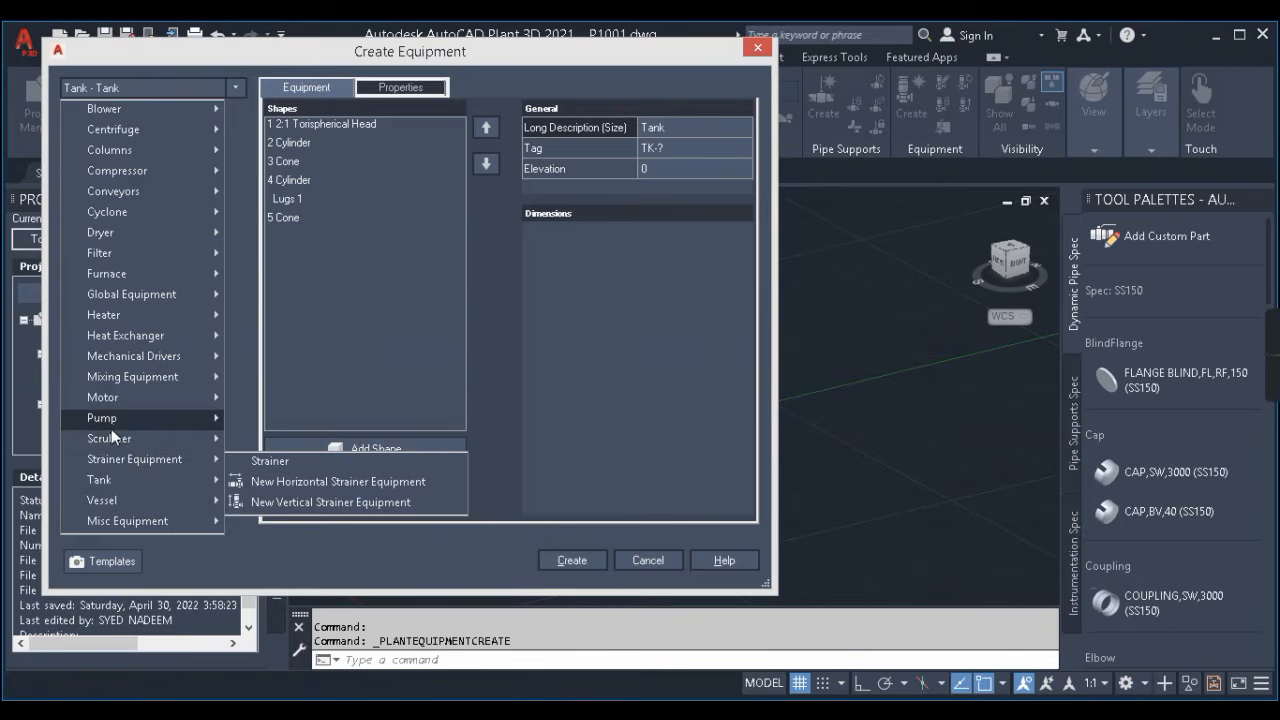
{"action": "mouse_move", "coordinate": [105, 425]}
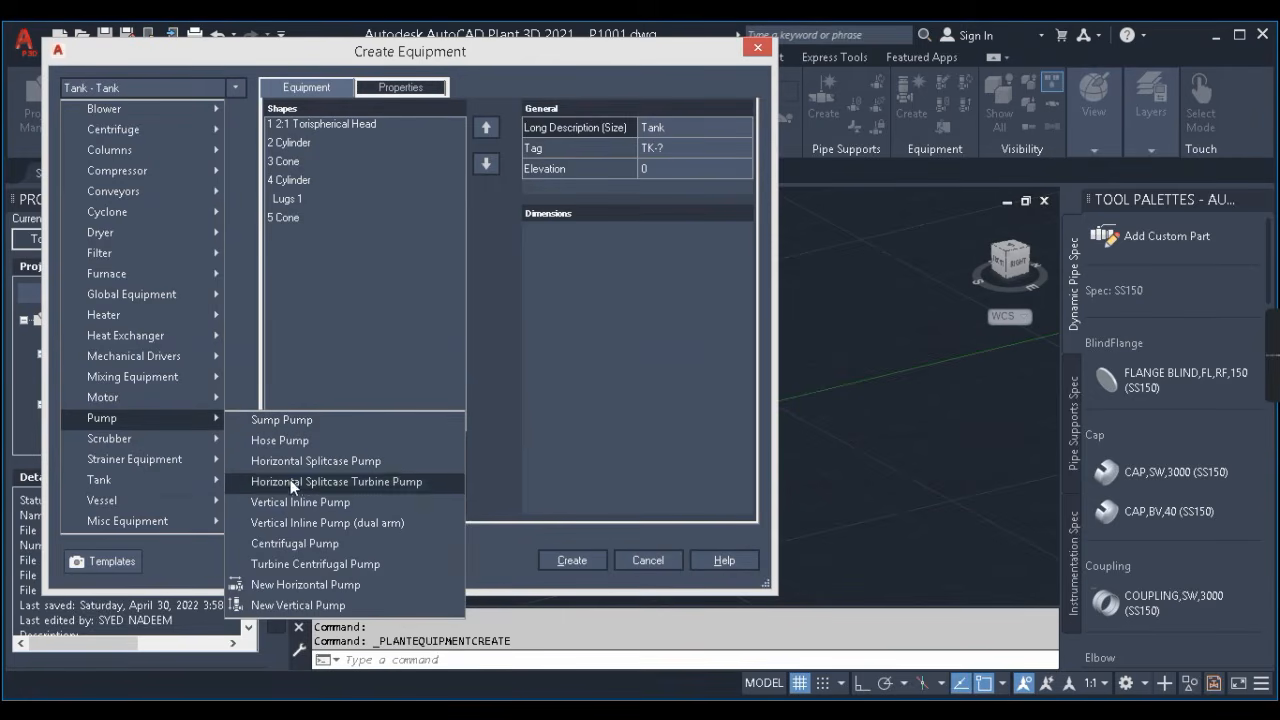
{"action": "left_click", "coordinate": [286, 543]}
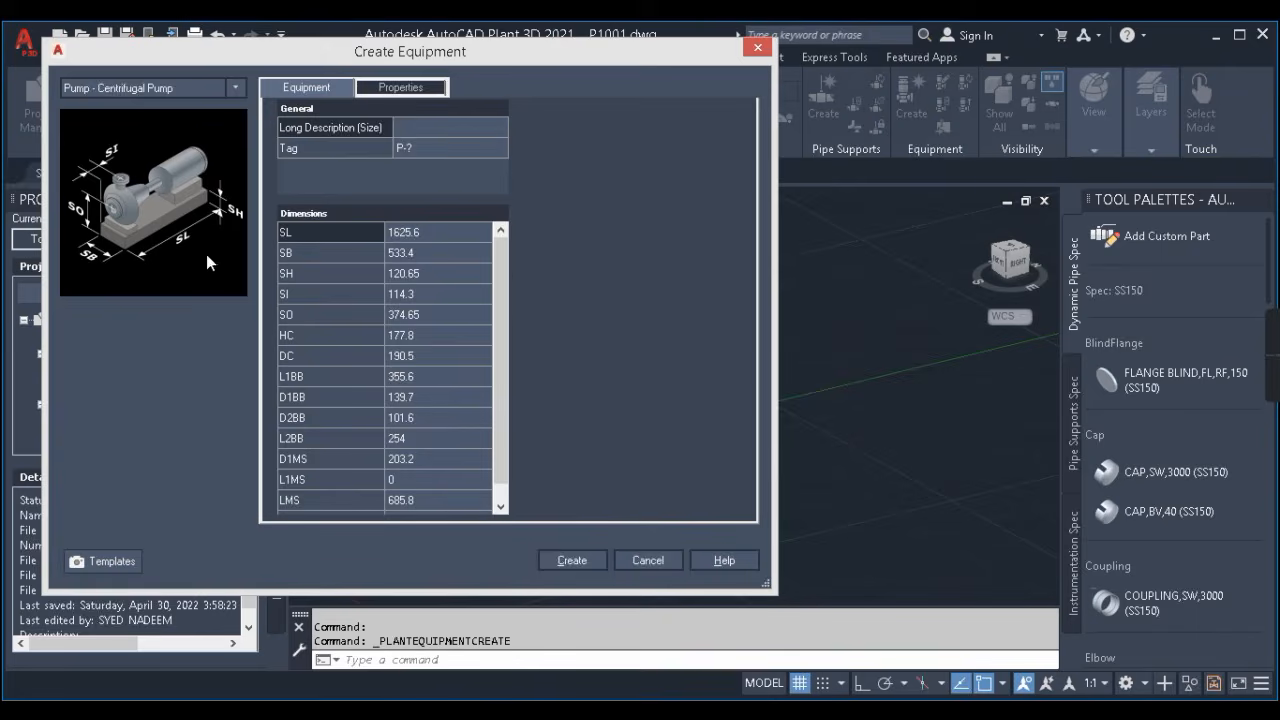
- Assign the tag P-1001 to the pump, with type P and number 1001
{"action": "double_click", "coordinate": [452, 149]}
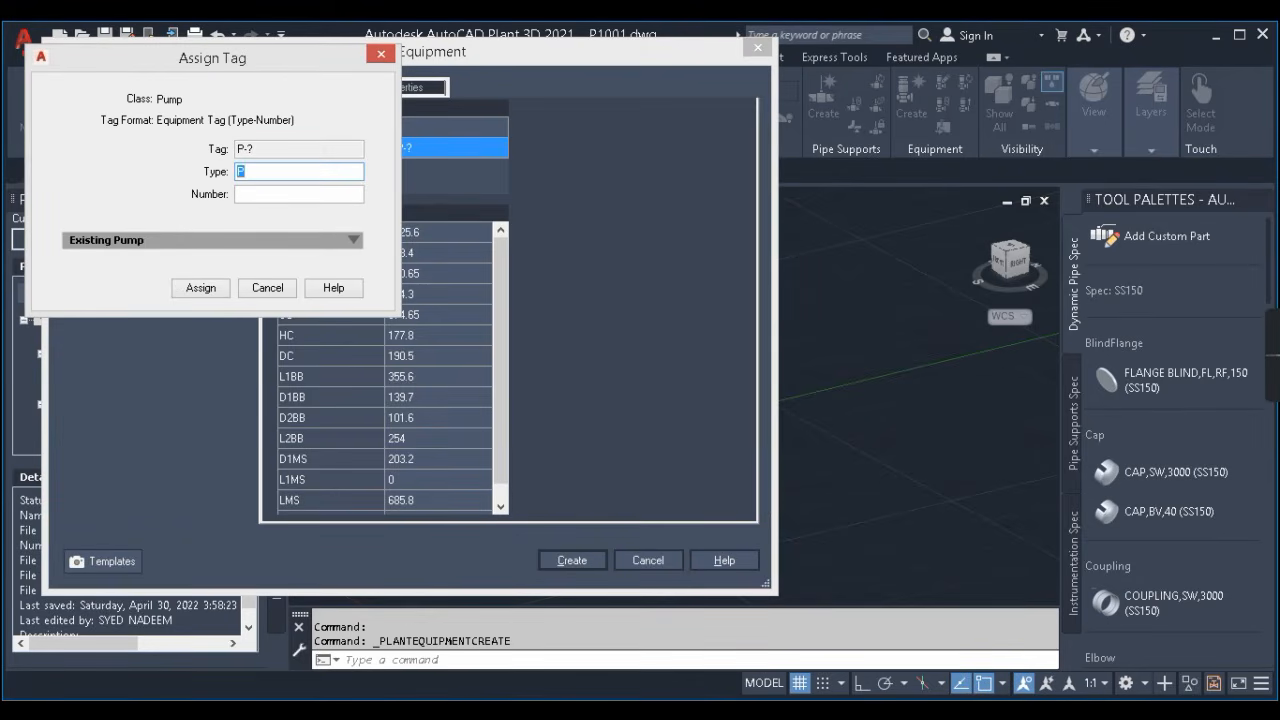
{"action": "key", "text": "Tab"}
{"action": "type", "text": "100"}
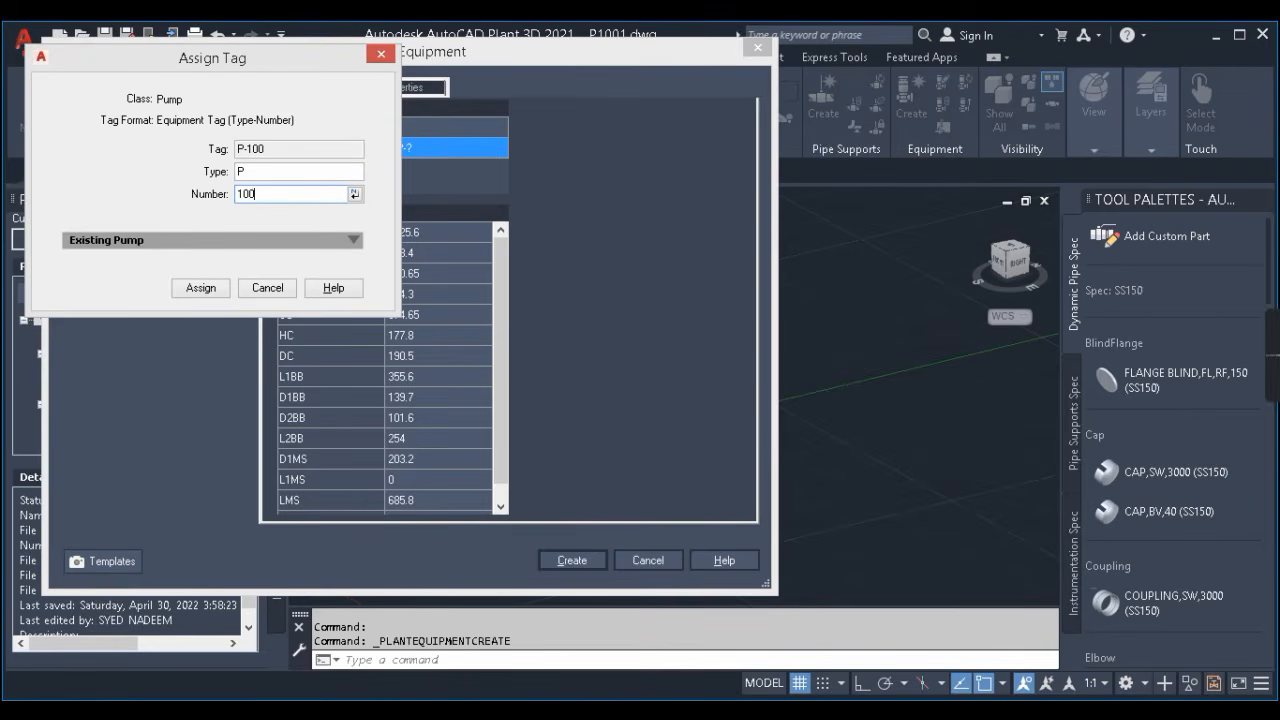
{"action": "left_click", "coordinate": [197, 292]}
- Set the pump's base dimensions SL to 1500, SB to 650 and SH to 200
{"action": "left_click", "coordinate": [426, 234]}
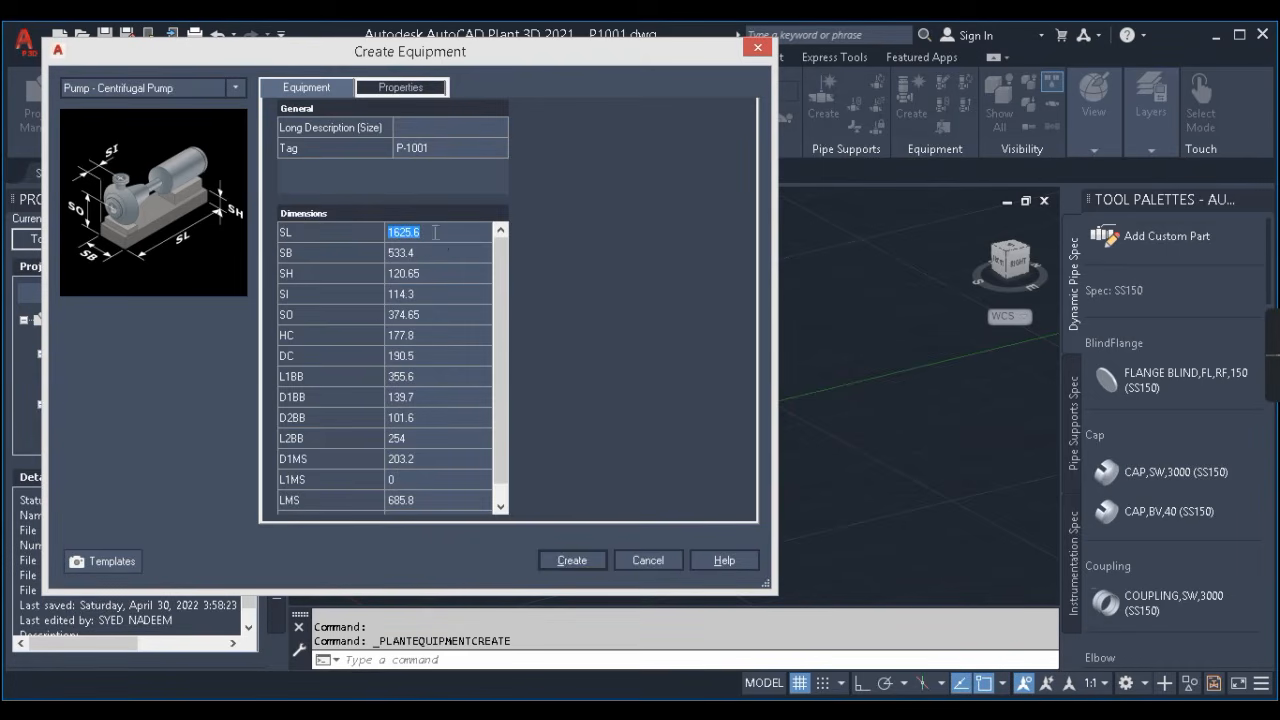
{"action": "scroll", "coordinate": [505, 380], "scroll_direction": "down", "scroll_amount": 1}
{"action": "scroll", "coordinate": [505, 355], "scroll_direction": "up", "scroll_amount": 1}
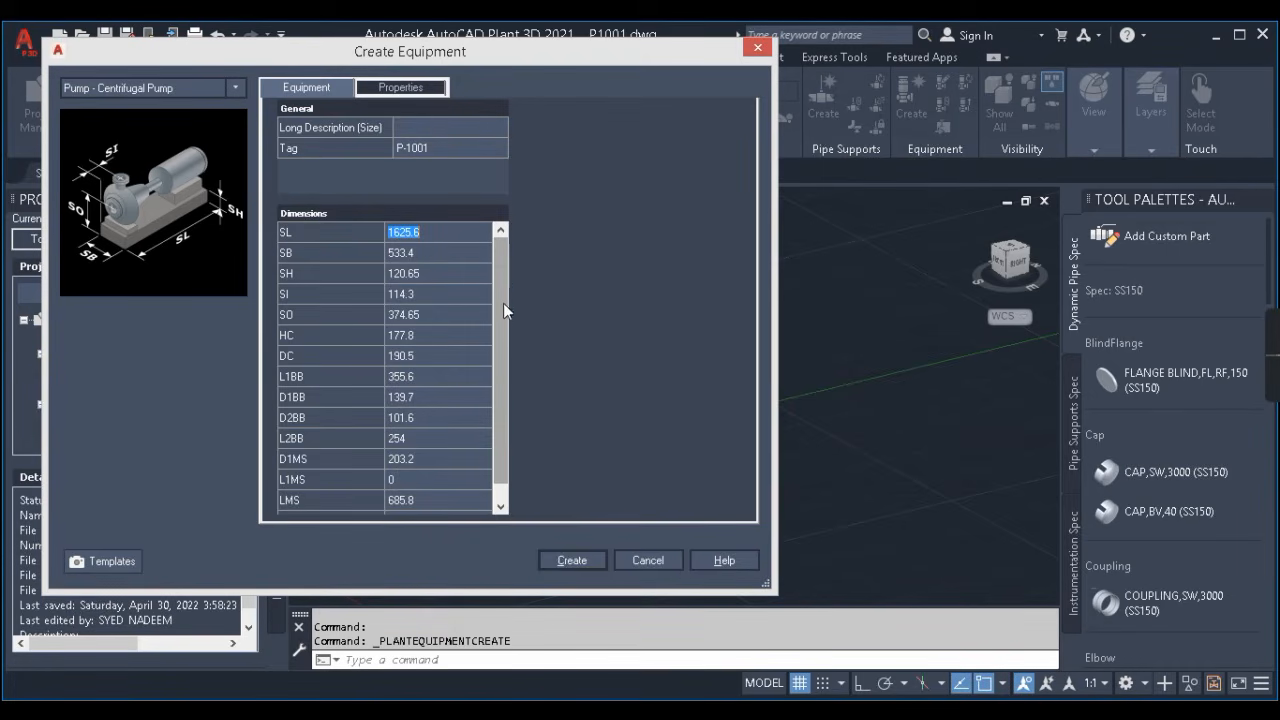
{"action": "scroll", "coordinate": [504, 300], "scroll_direction": "down", "scroll_amount": 1}
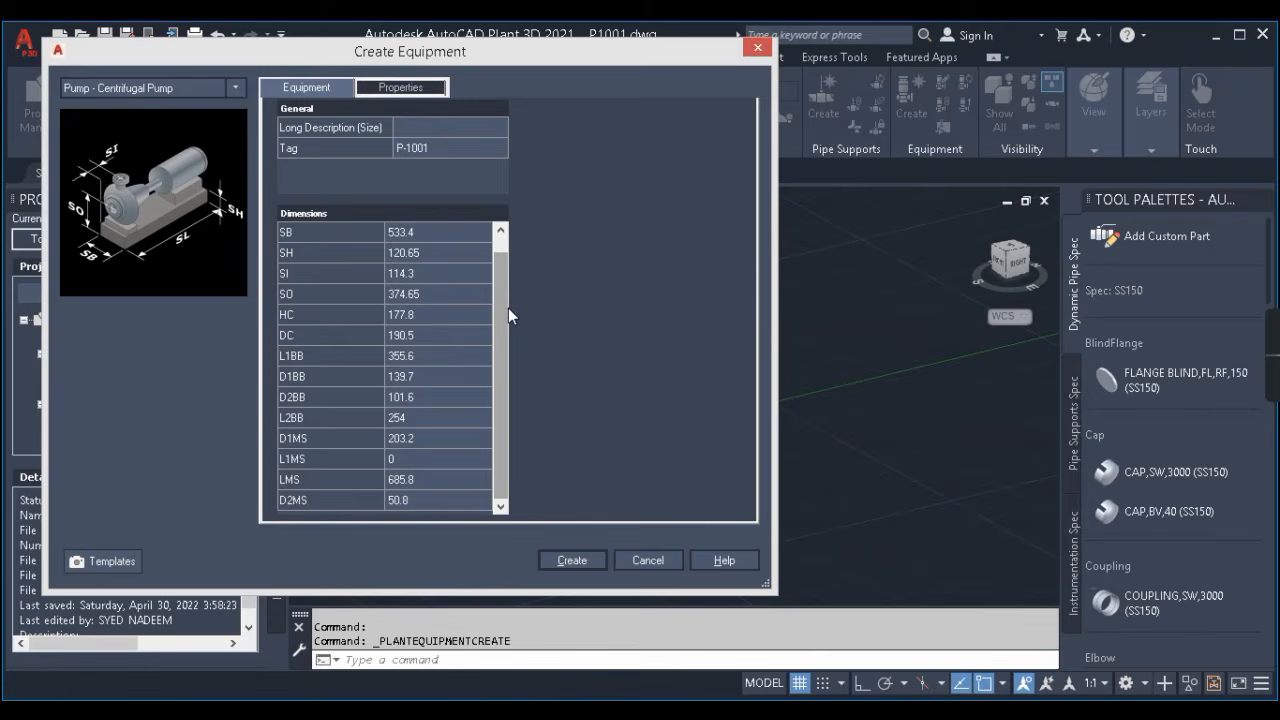
{"action": "scroll", "coordinate": [504, 300], "scroll_direction": "up", "scroll_amount": 1}
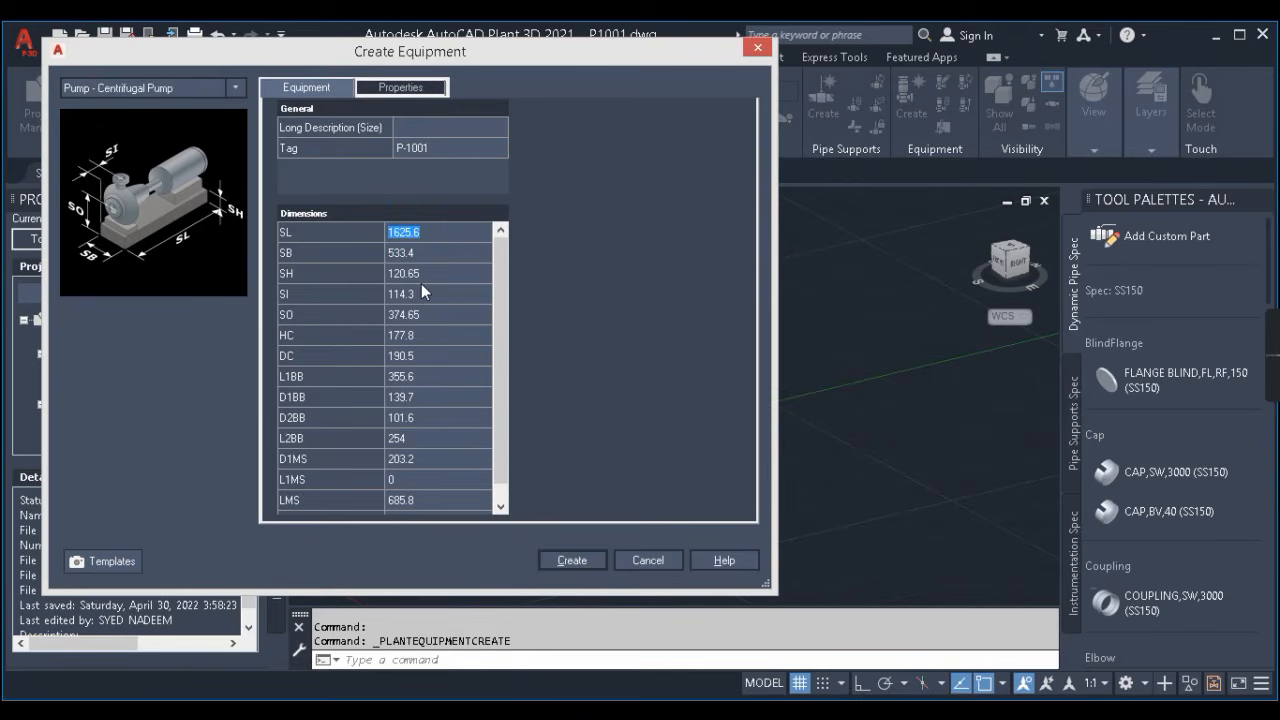
{"action": "type", "text": "1500"}
{"action": "left_click", "coordinate": [426, 256]}
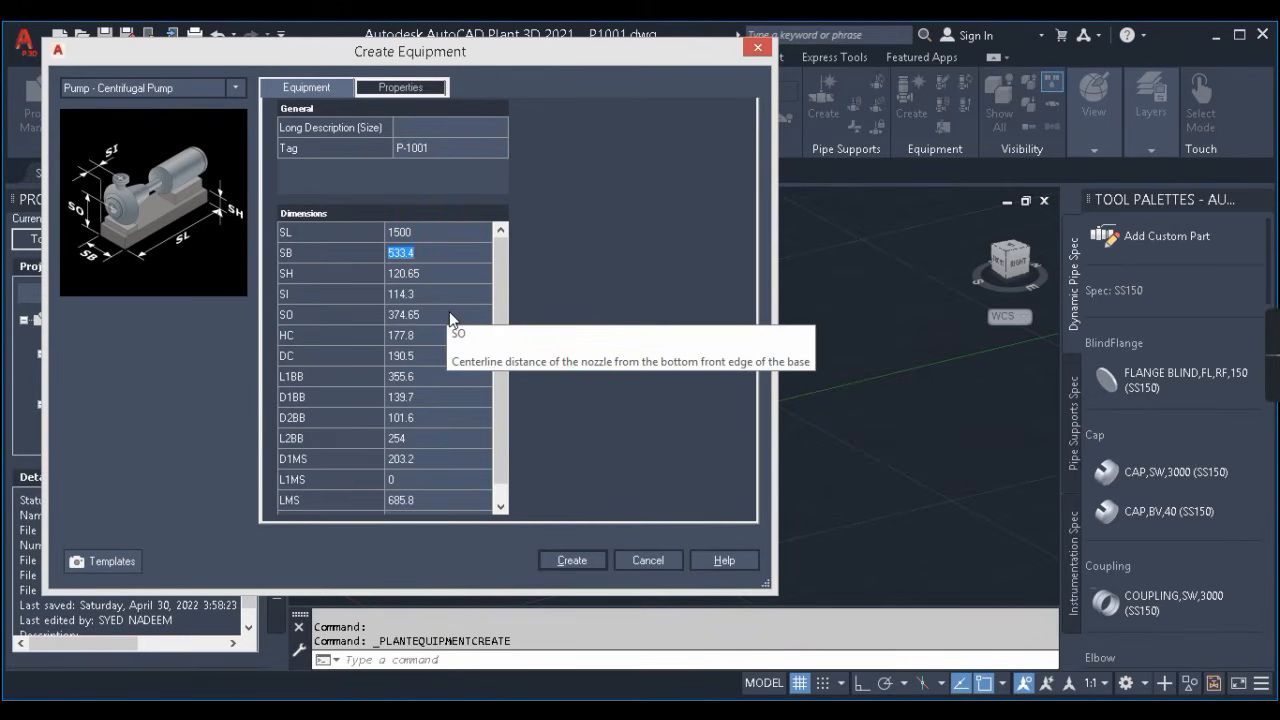
{"action": "type", "text": "650"}
{"action": "left_click", "coordinate": [444, 273]}
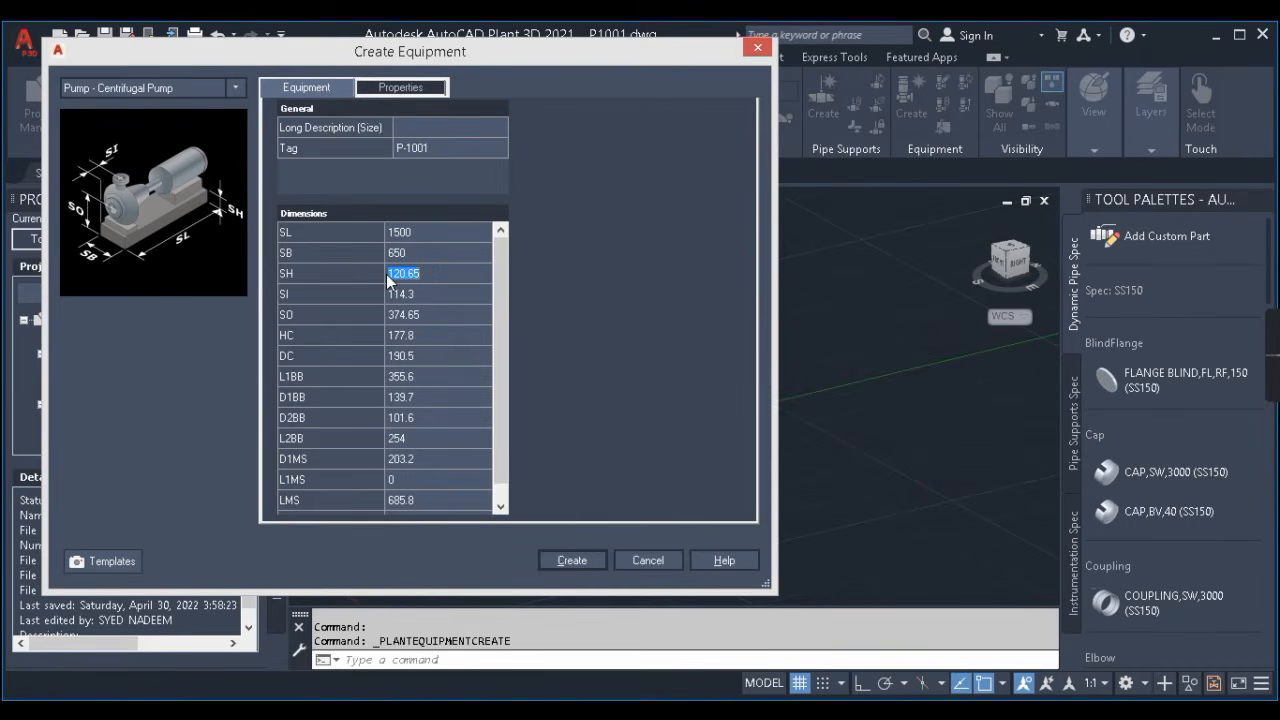
{"action": "type", "text": "200"}
- Set the pump's SI dimension to 150 and its nozzle centerline distance SO to 500
{"action": "left_click", "coordinate": [423, 293]}
{"action": "left_click", "coordinate": [424, 294]}
{"action": "left_click_drag", "start_coordinate": [432, 295], "coordinate": [379, 297]}
{"action": "type", "text": "150"}
{"action": "double_click", "coordinate": [401, 312]}
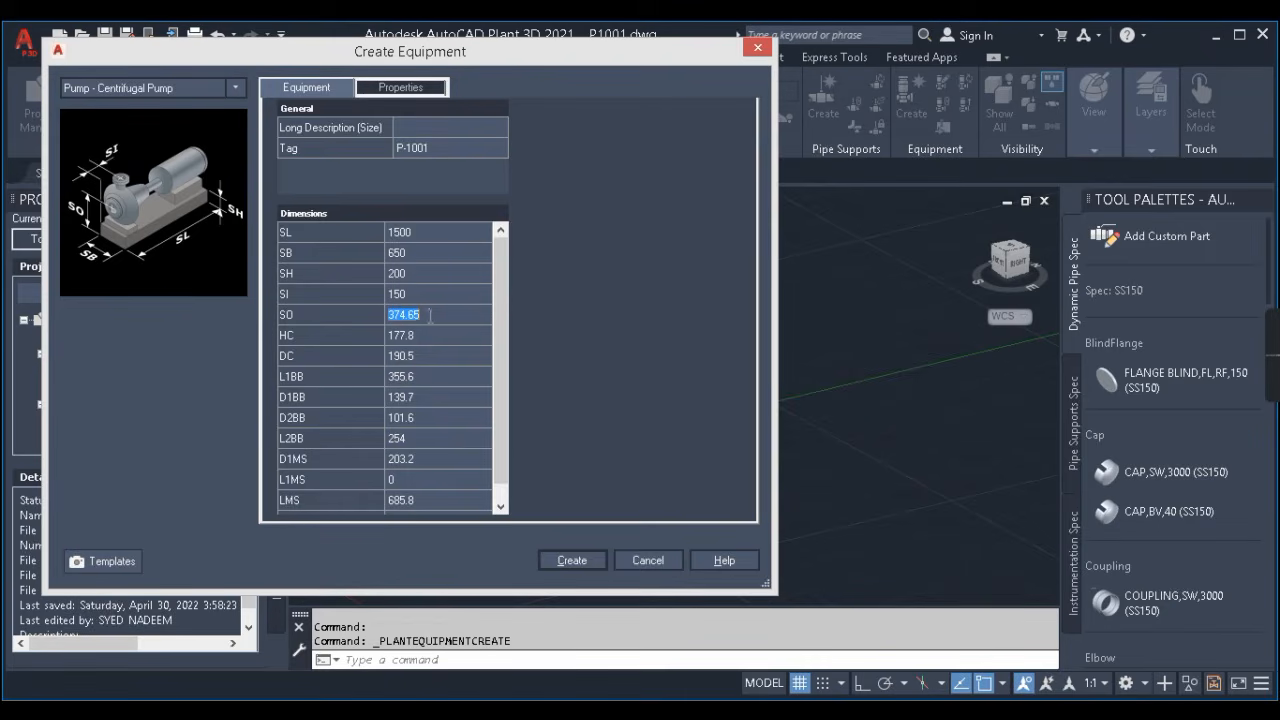
{"action": "type", "text": "500"}
- Create the pump with its remaining default dimensions and insert it at 0,0,0, aligned along the X axis
{"action": "left_click", "coordinate": [390, 336]}
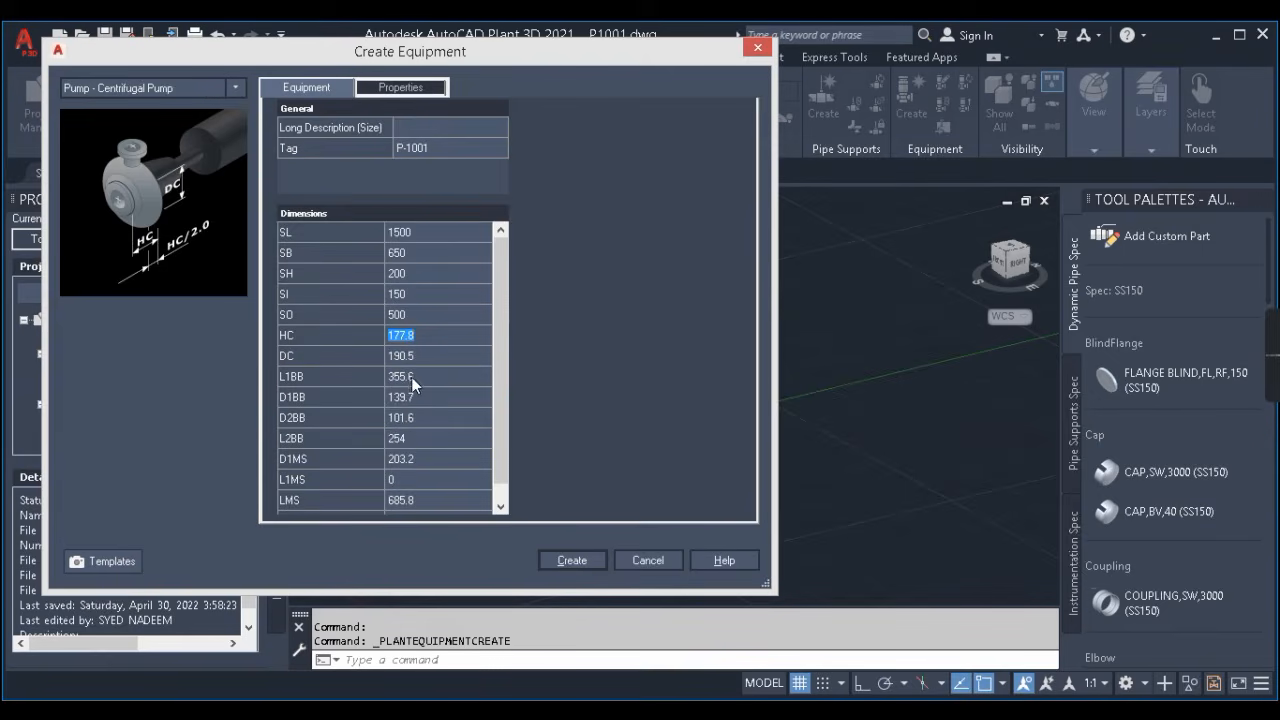
{"action": "left_click", "coordinate": [412, 417]}
{"action": "left_click", "coordinate": [421, 356]}
{"action": "left_click", "coordinate": [423, 397]}
{"action": "left_click", "coordinate": [425, 459]}
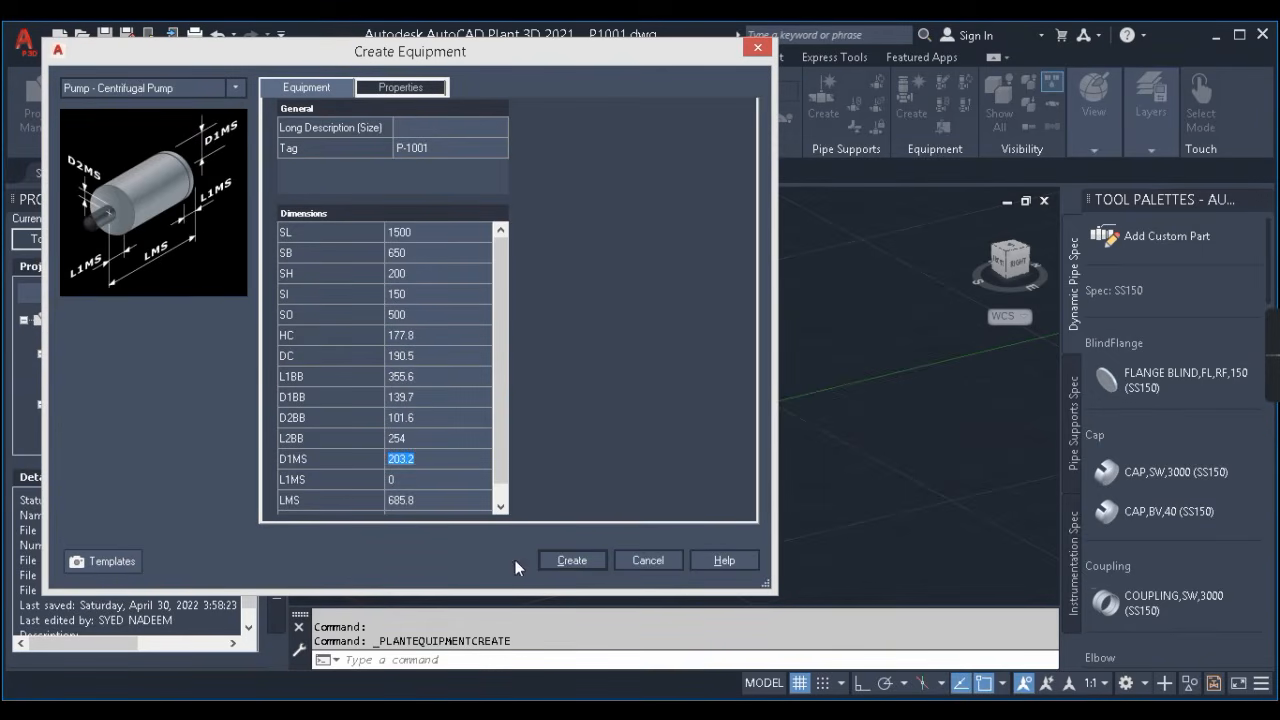
{"action": "left_click", "coordinate": [572, 559]}
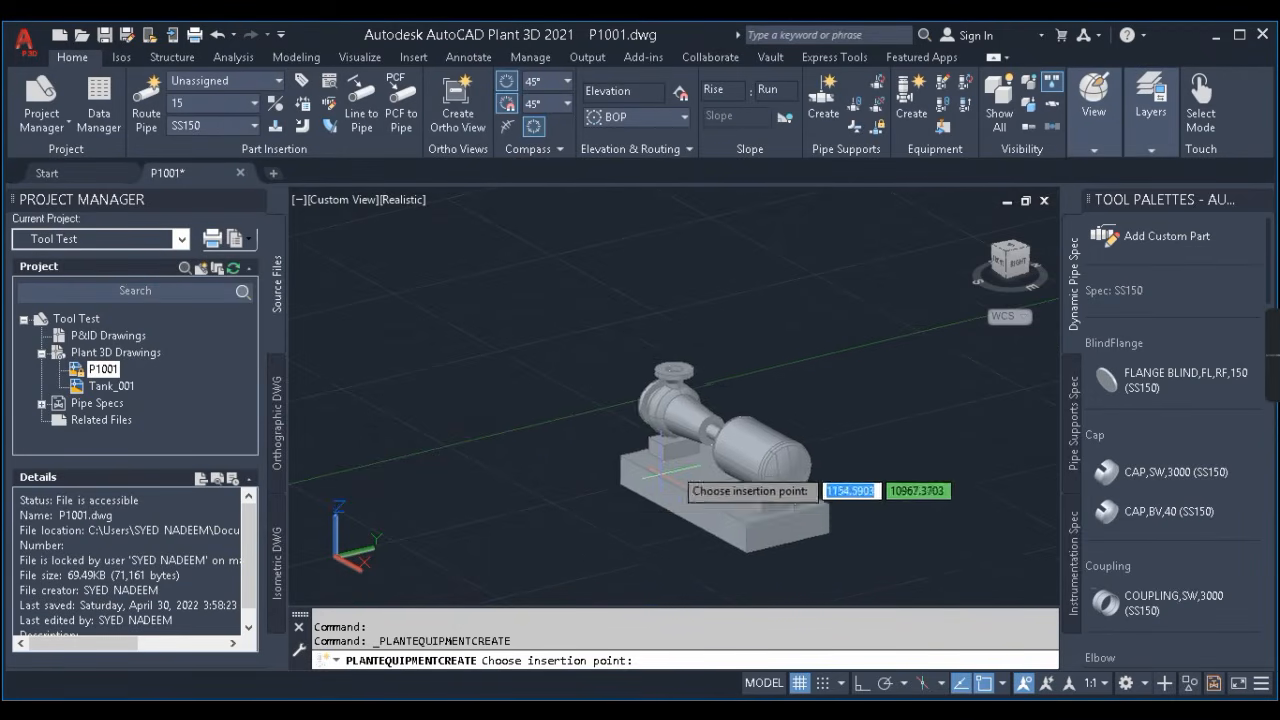
{"action": "scroll", "coordinate": [384, 520], "scroll_direction": "up", "scroll_amount": 3}
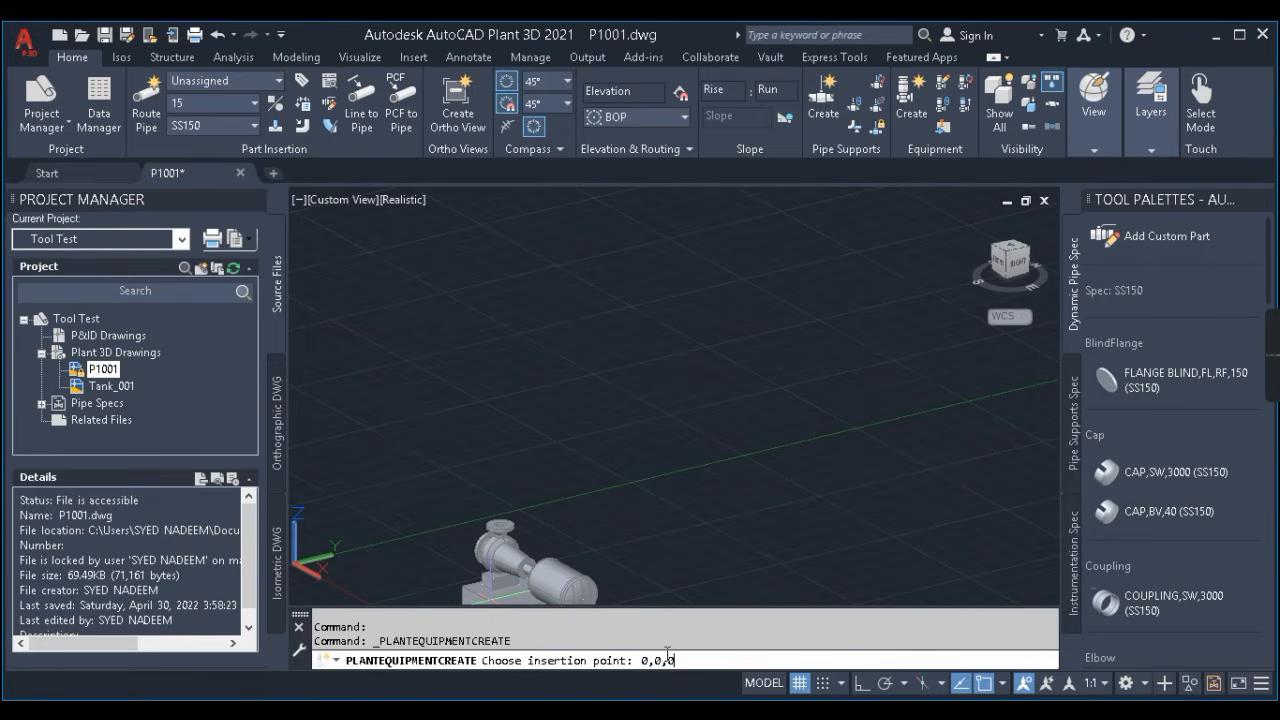
{"action": "key", "text": "Return"}
{"action": "scroll", "coordinate": [740, 410], "scroll_direction": "down", "scroll_amount": 3}
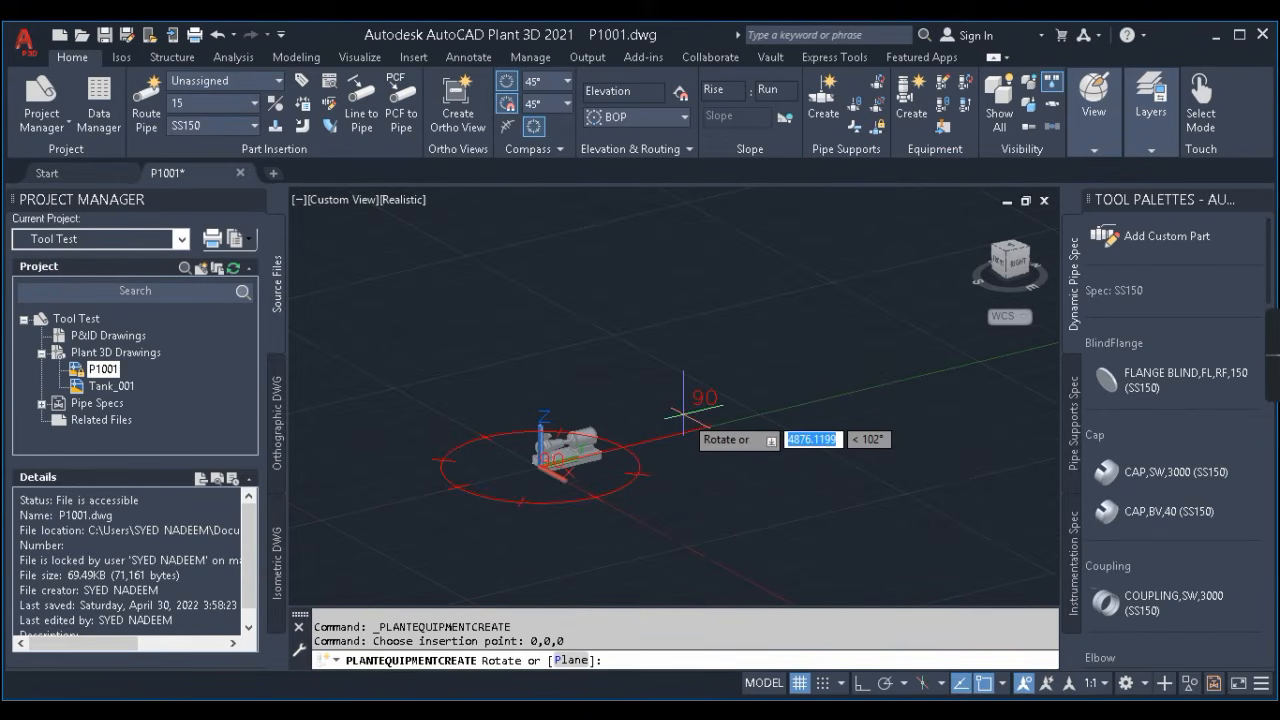
{"action": "left_click", "coordinate": [785, 548]}
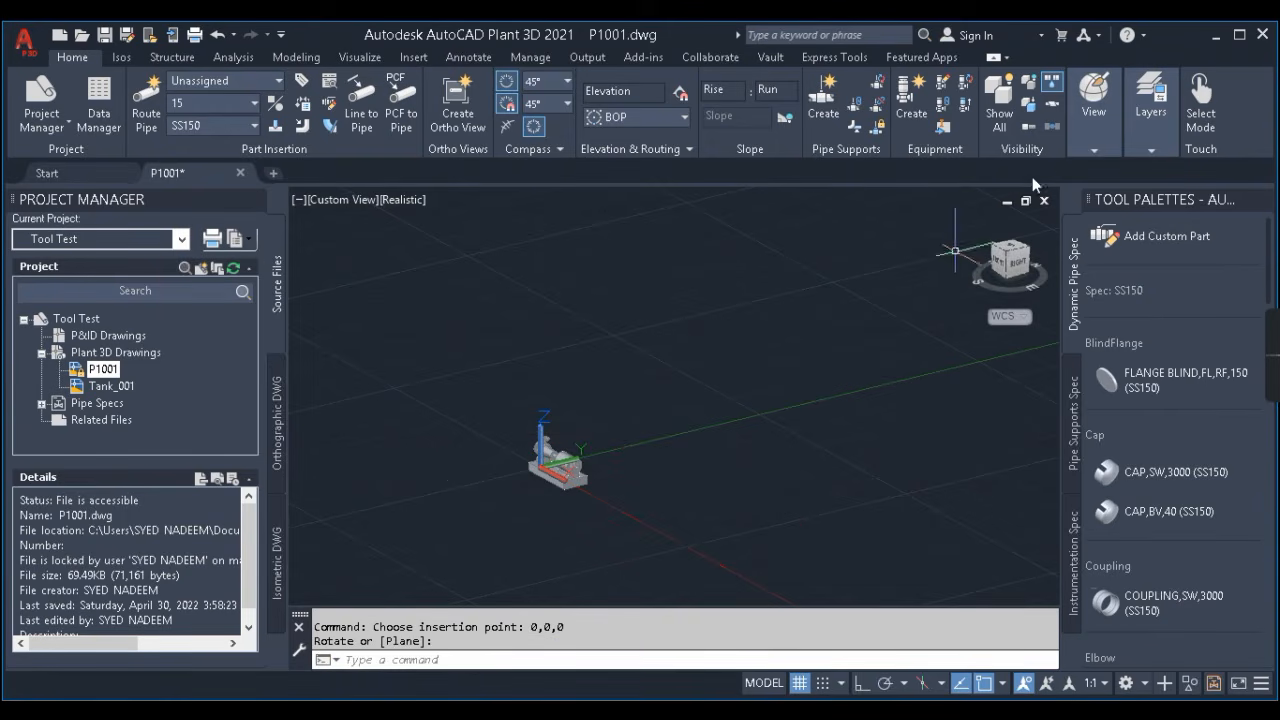
- Check the placed pump in the front view and switch back to the reference PDF in Foxit PDF Editor
{"action": "left_click", "coordinate": [999, 263]}
{"action": "scroll", "coordinate": [596, 428], "scroll_direction": "down", "scroll_amount": 5}
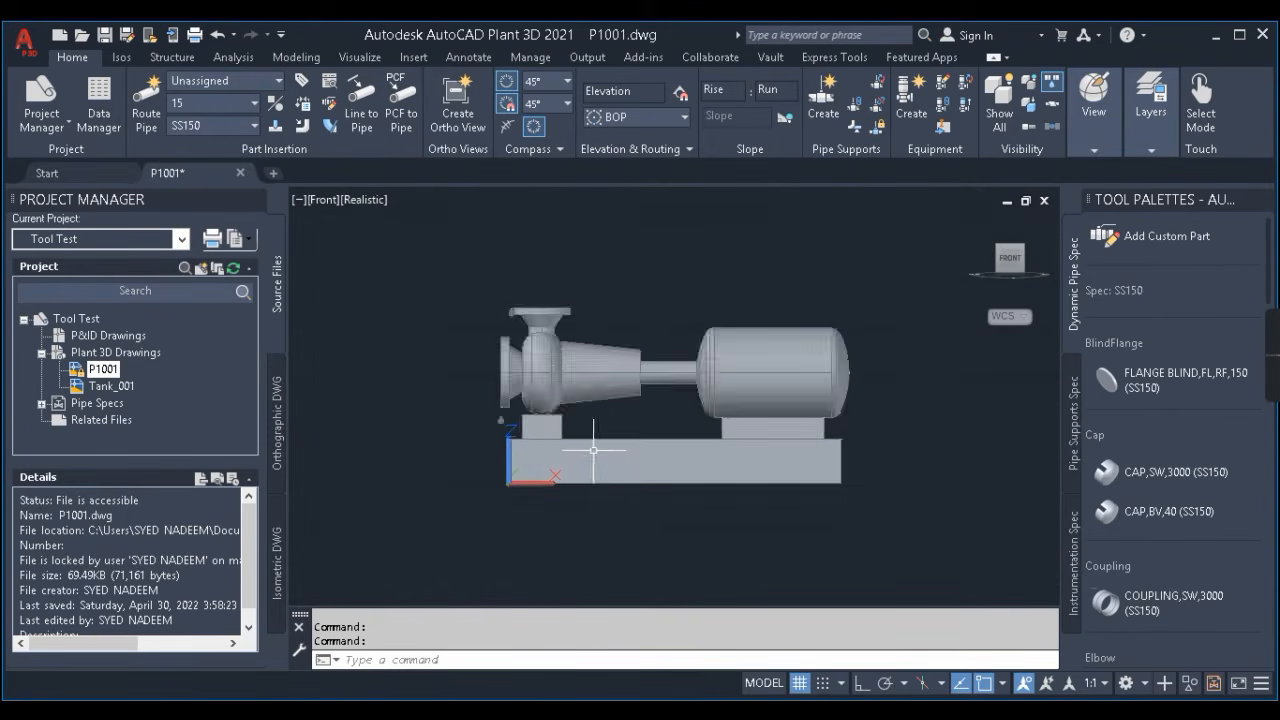
{"action": "scroll", "coordinate": [640, 440], "scroll_direction": "up", "scroll_amount": 4}
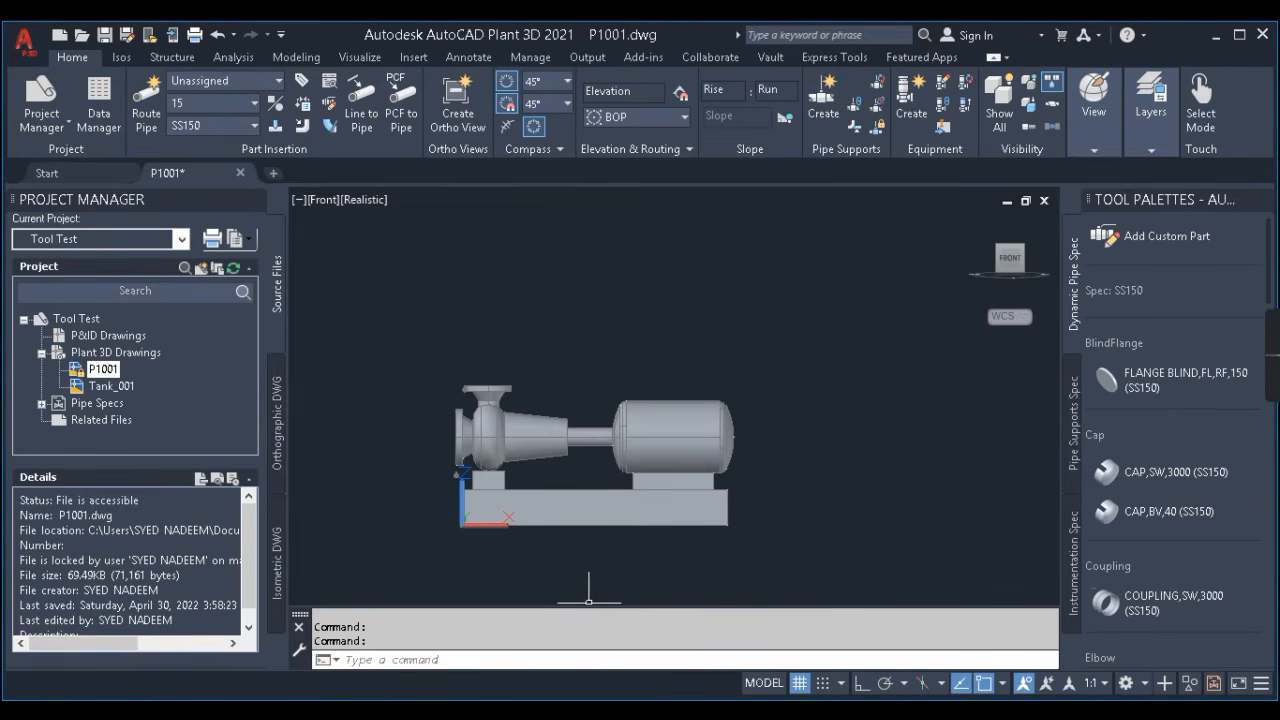
{"action": "left_click", "coordinate": [860, 625]}
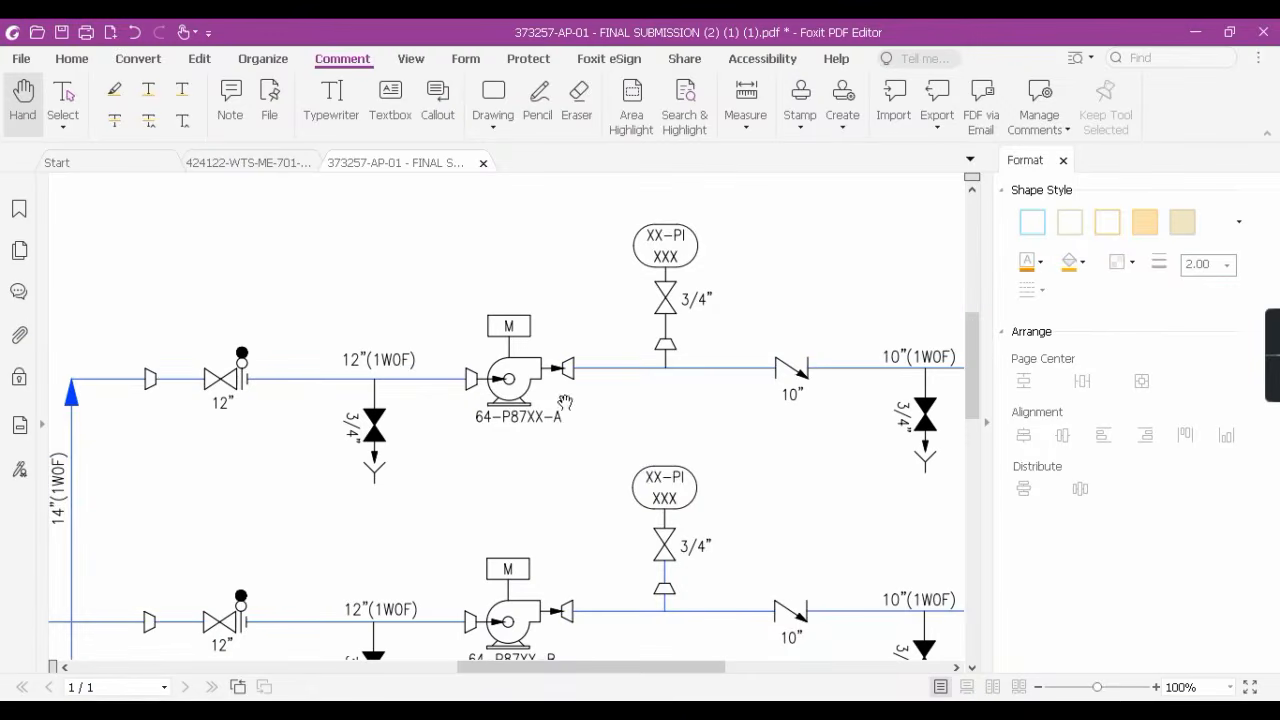
- Examine the suction and discharge line sizes at pump 64-P87XX-A in the reference PDF, and return to AutoCAD Plant 3D
{"action": "left_click_drag", "start_coordinate": [565, 402], "coordinate": [645, 402]}
{"action": "left_click_drag", "start_coordinate": [775, 409], "coordinate": [556, 400]}
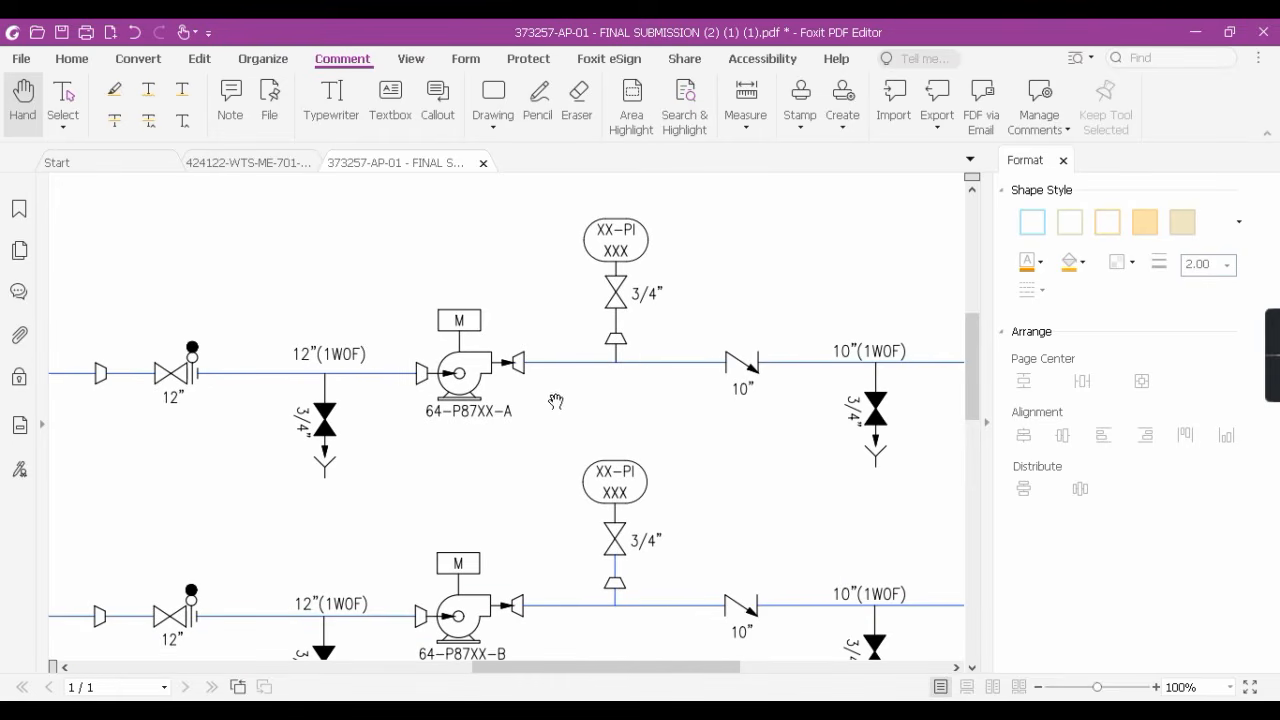
{"action": "left_click", "coordinate": [1195, 37]}
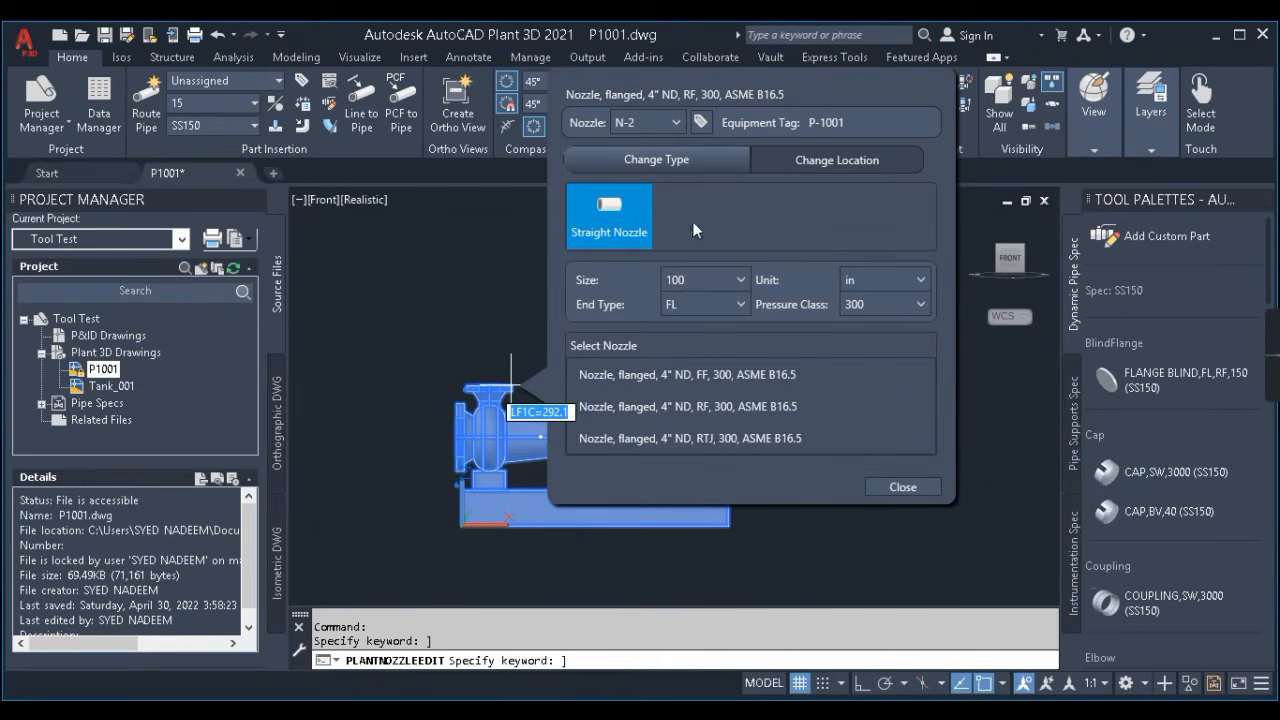
- Close the settings of nozzle N-2 and open the pump's suction nozzle N-1 for editing, rechecking its line size in the Foxit PDF
{"action": "left_click", "coordinate": [903, 487]}
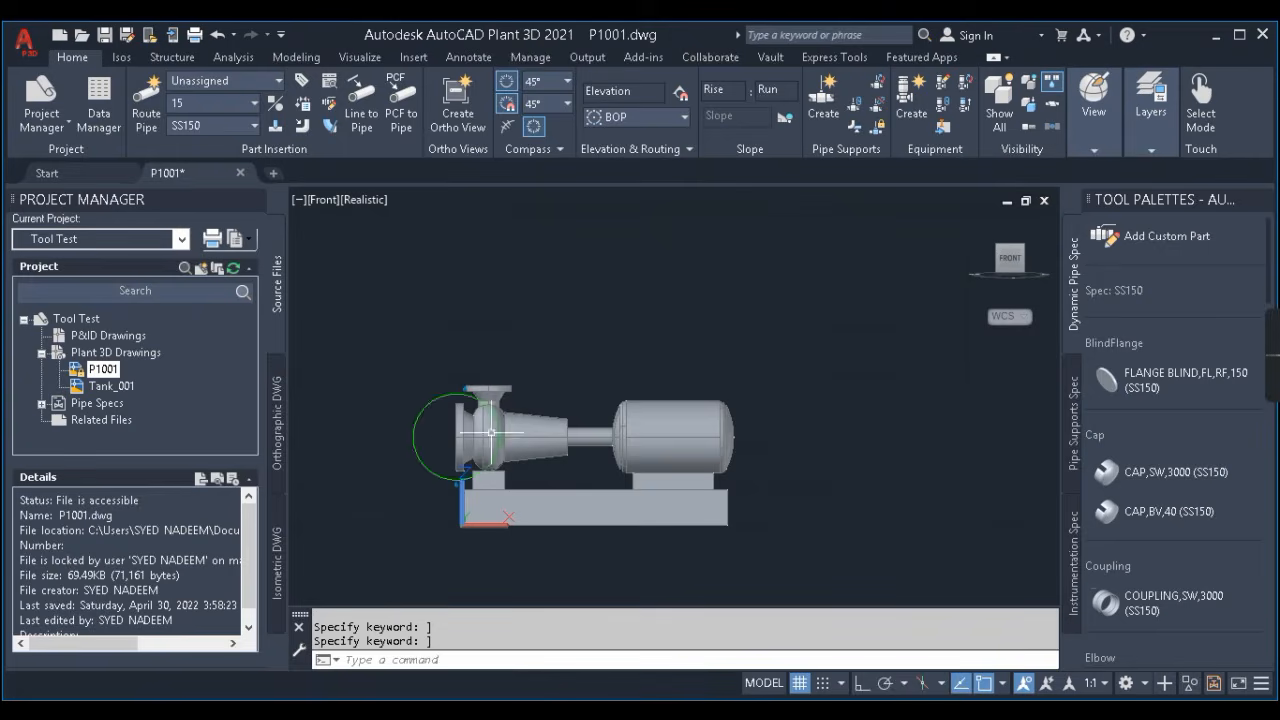
{"action": "left_click", "coordinate": [446, 417]}
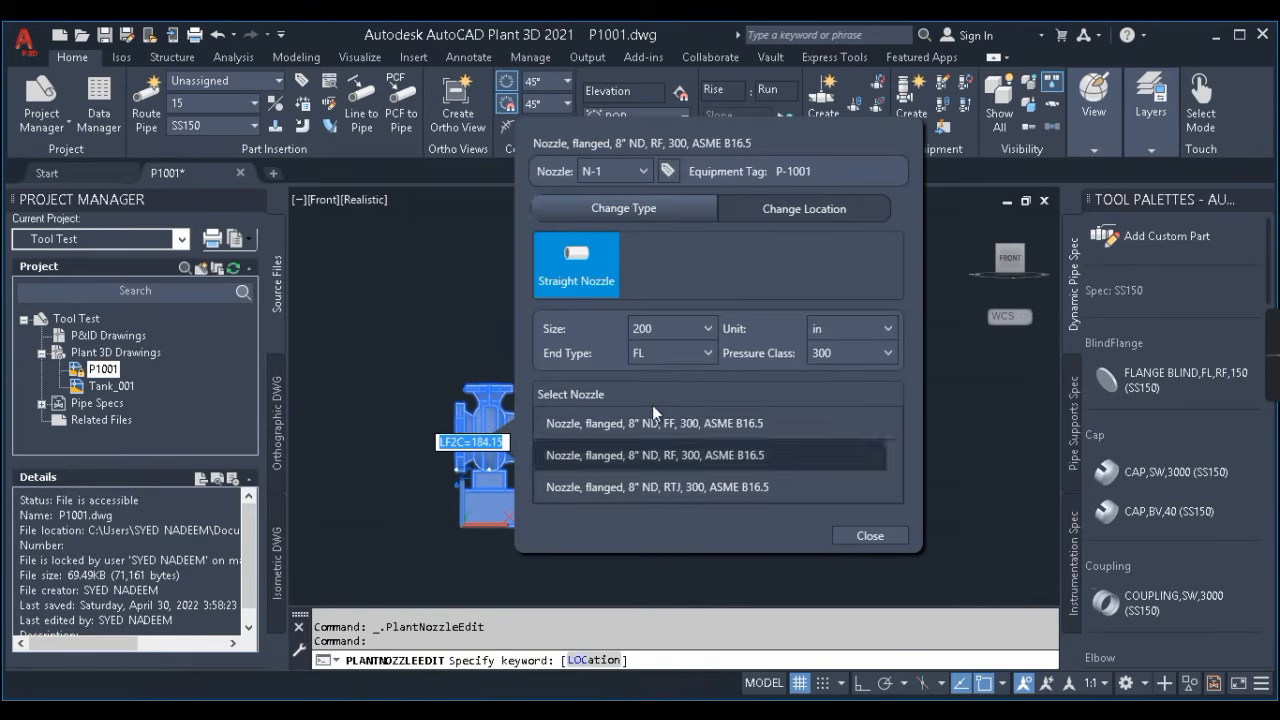
{"action": "key", "text": "alt+Tab"}
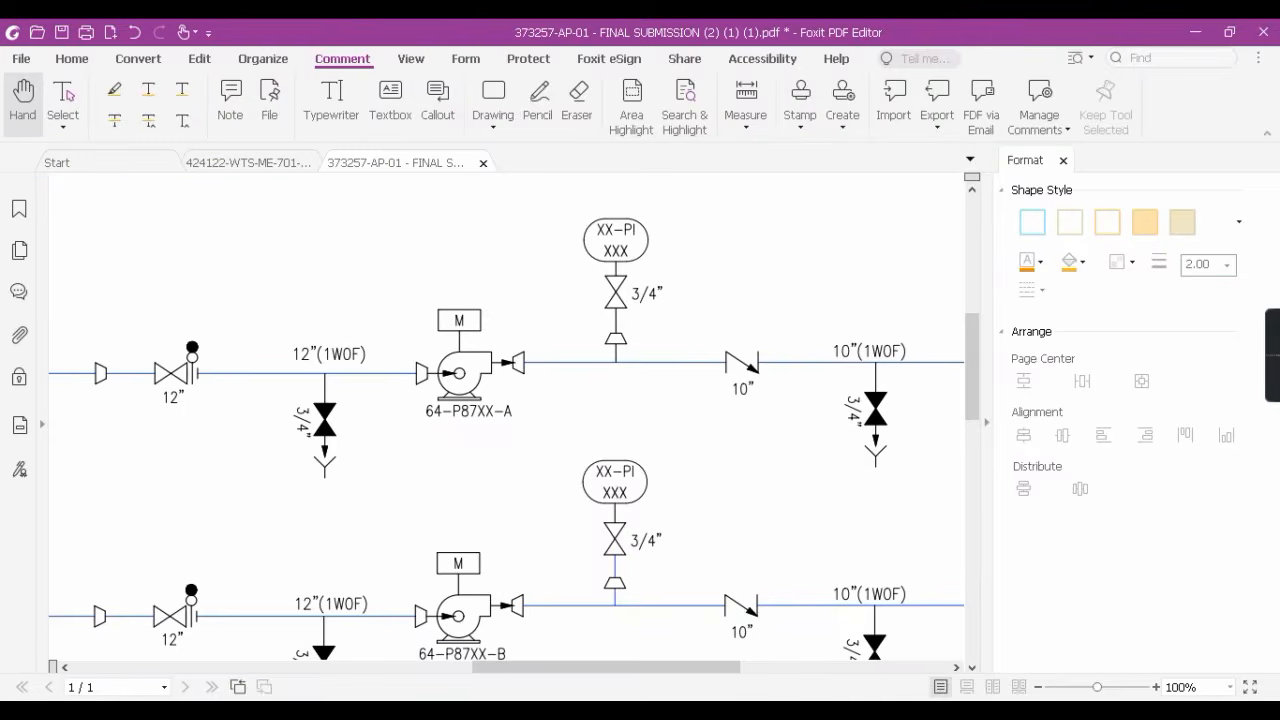
{"action": "key", "text": "alt+Tab"}
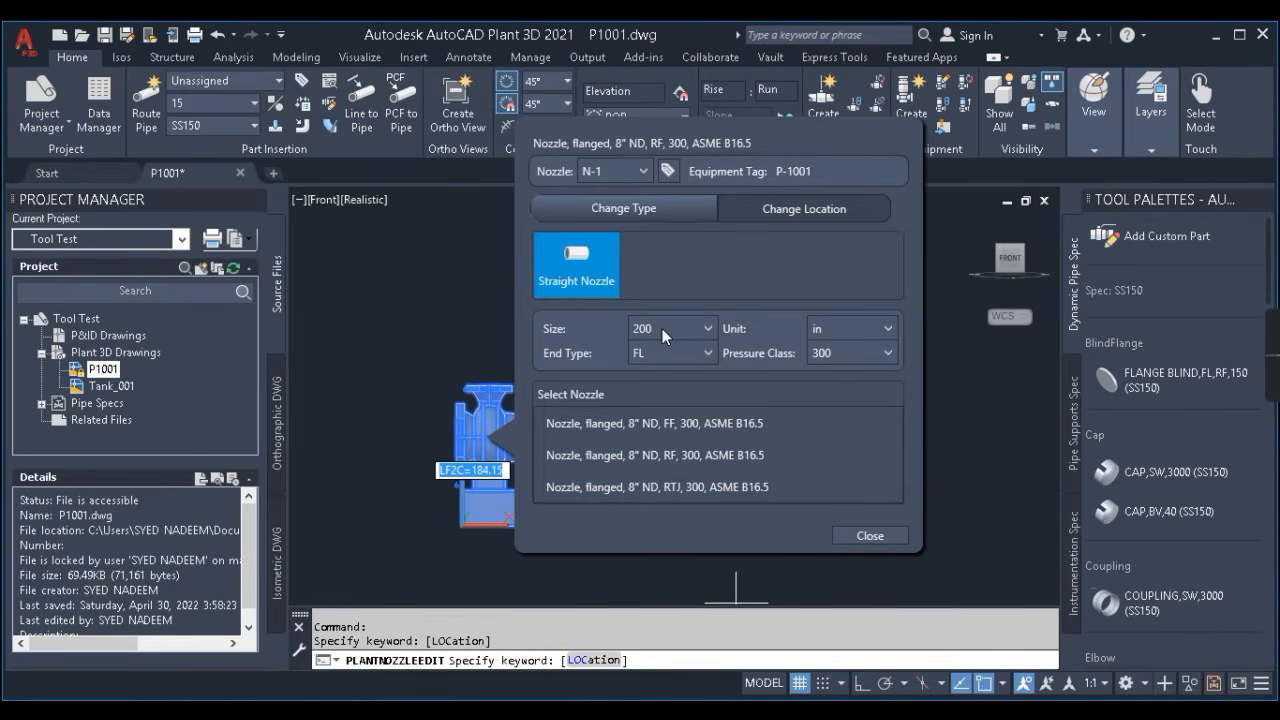
- Set pump nozzle N-1 to size 250 and apply the flanged 10-inch ND, RF, 300, ASME B16.5 nozzle
{"action": "left_click", "coordinate": [662, 328]}
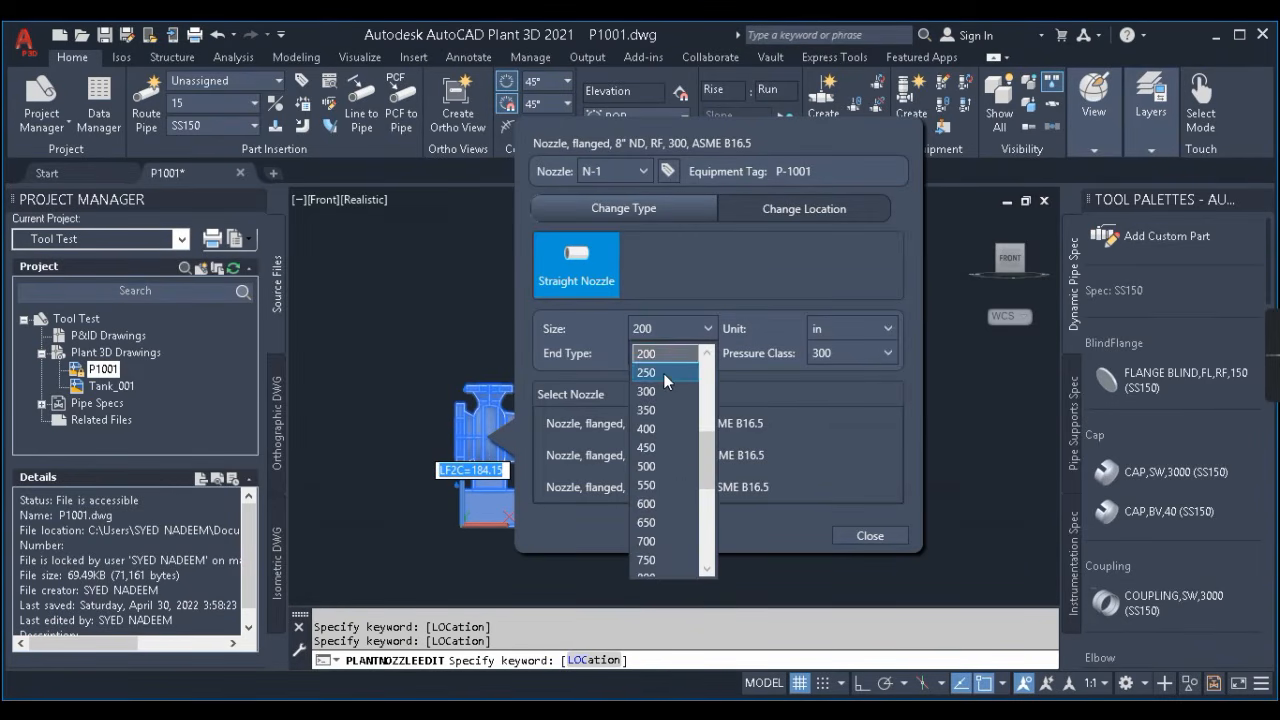
{"action": "left_click", "coordinate": [663, 373]}
{"action": "left_click", "coordinate": [640, 455]}
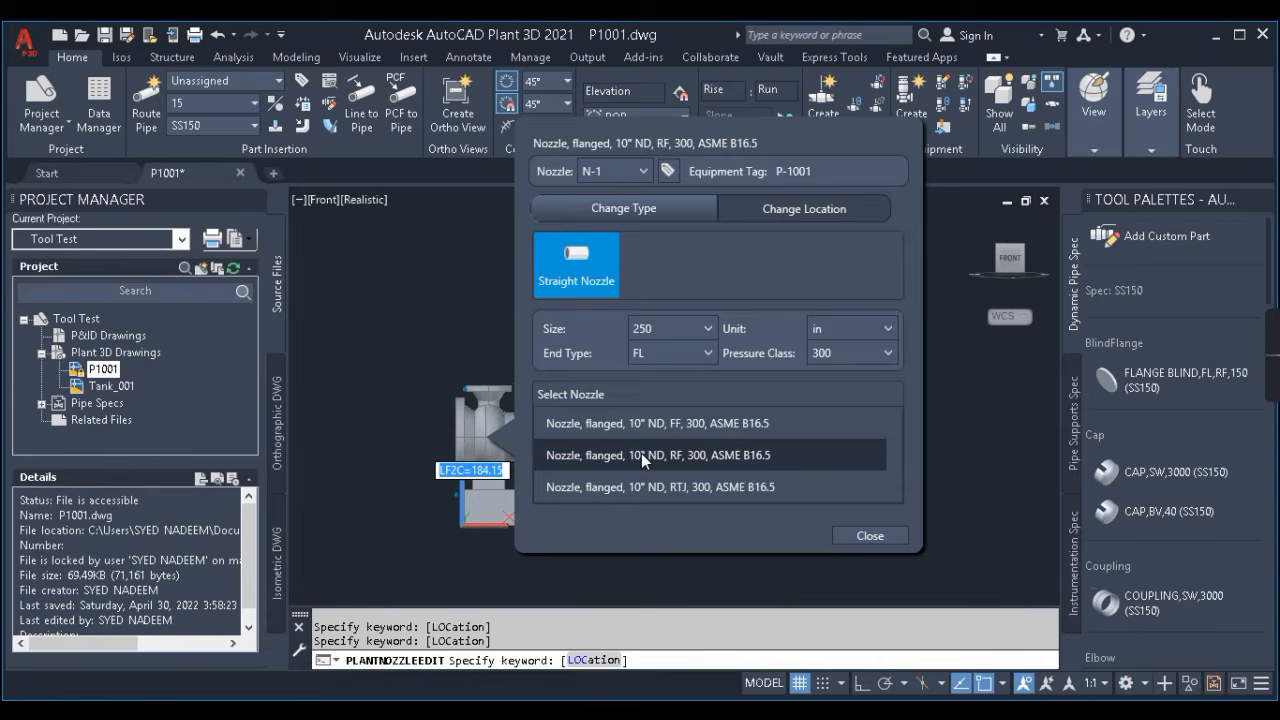
{"action": "left_click", "coordinate": [853, 533]}
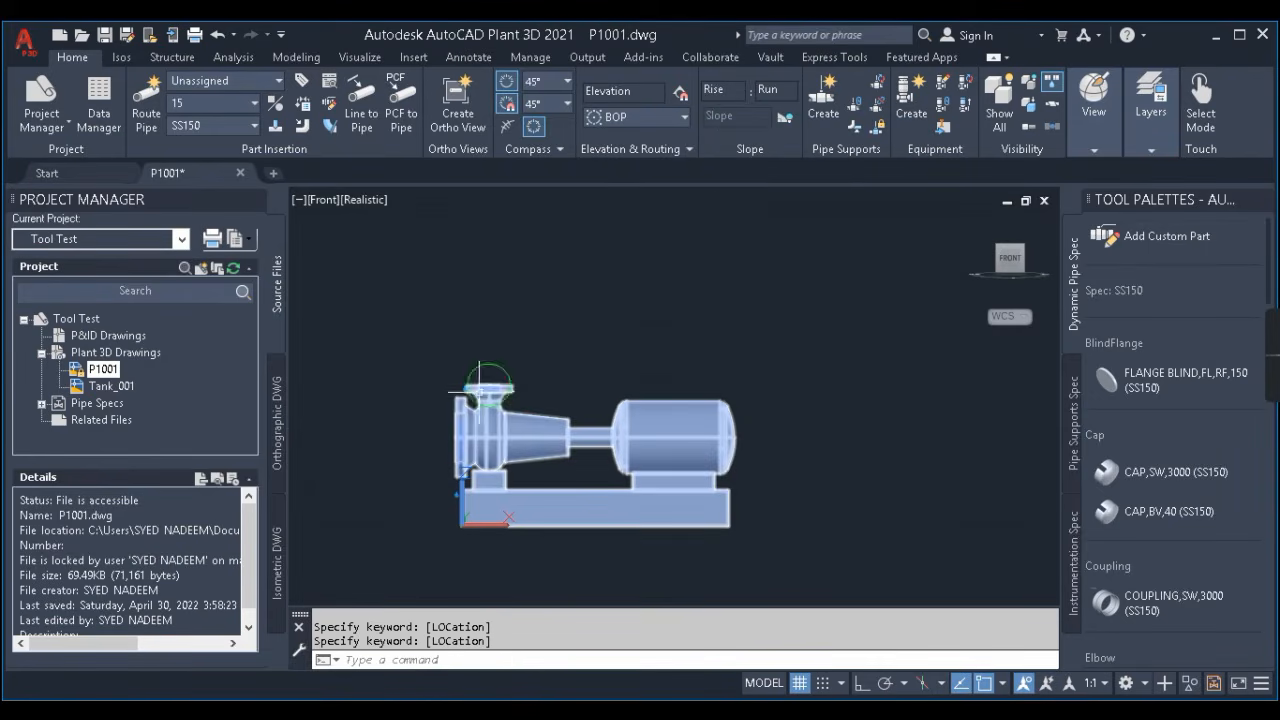
- Set the pump's top nozzle N-2 to size 200 and apply the flanged 8-inch ND, RF, 300, ASME B16.5 nozzle
{"action": "left_click", "coordinate": [486, 391]}
{"action": "left_click", "coordinate": [504, 378]}
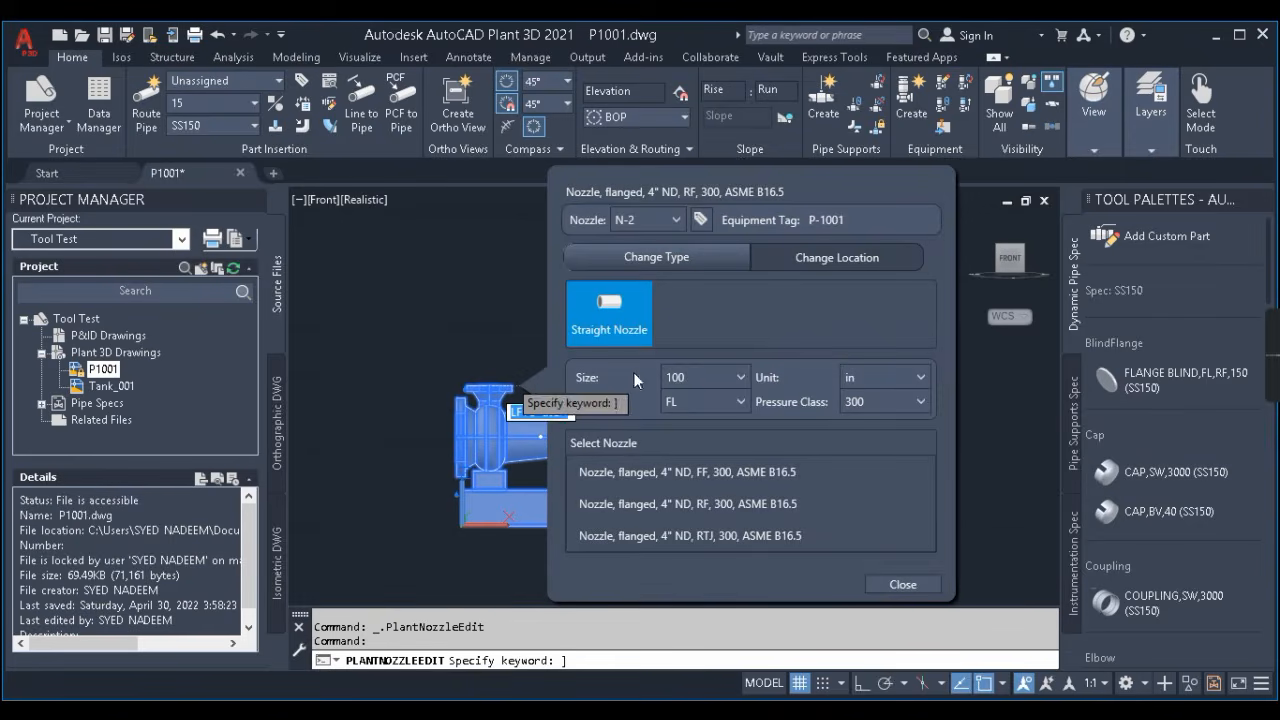
{"action": "left_click", "coordinate": [707, 377]}
{"action": "left_click", "coordinate": [707, 445]}
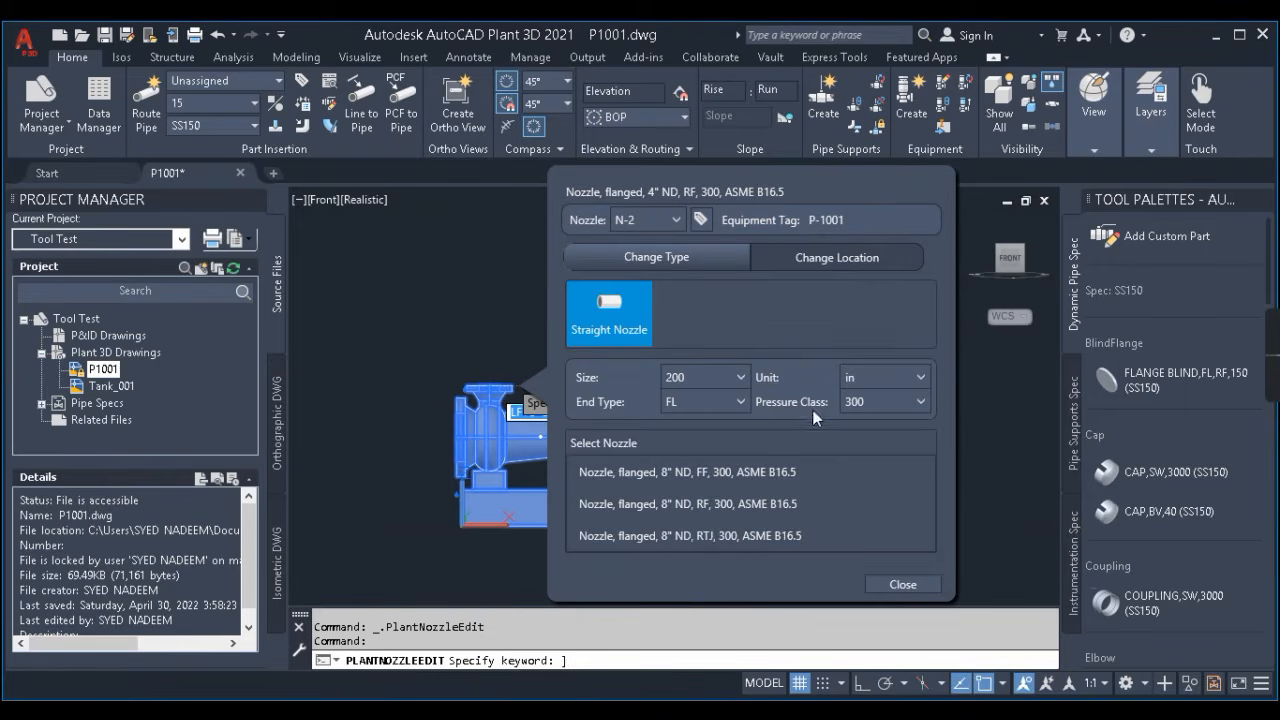
{"action": "left_click", "coordinate": [697, 505]}
- Switch to nozzle N-1 and set its location dimension LF2C to 250
{"action": "left_click", "coordinate": [816, 266]}
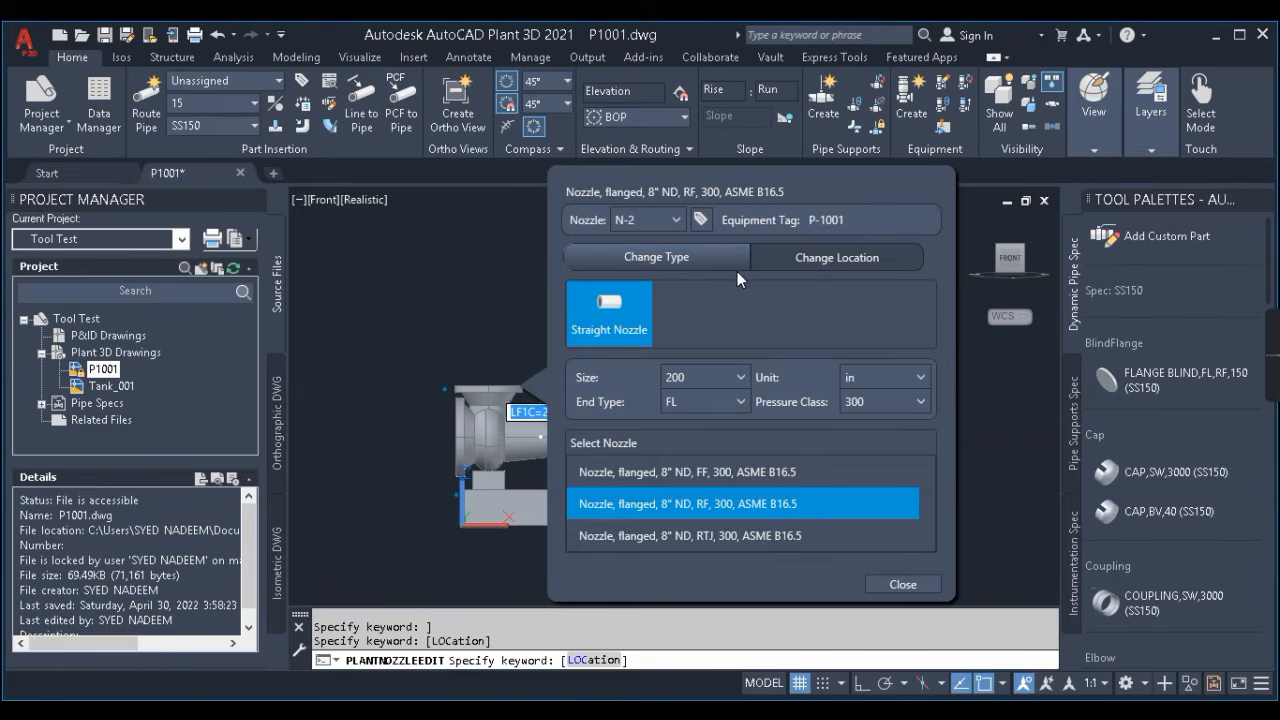
{"action": "left_click", "coordinate": [656, 219]}
{"action": "left_click", "coordinate": [640, 245]}
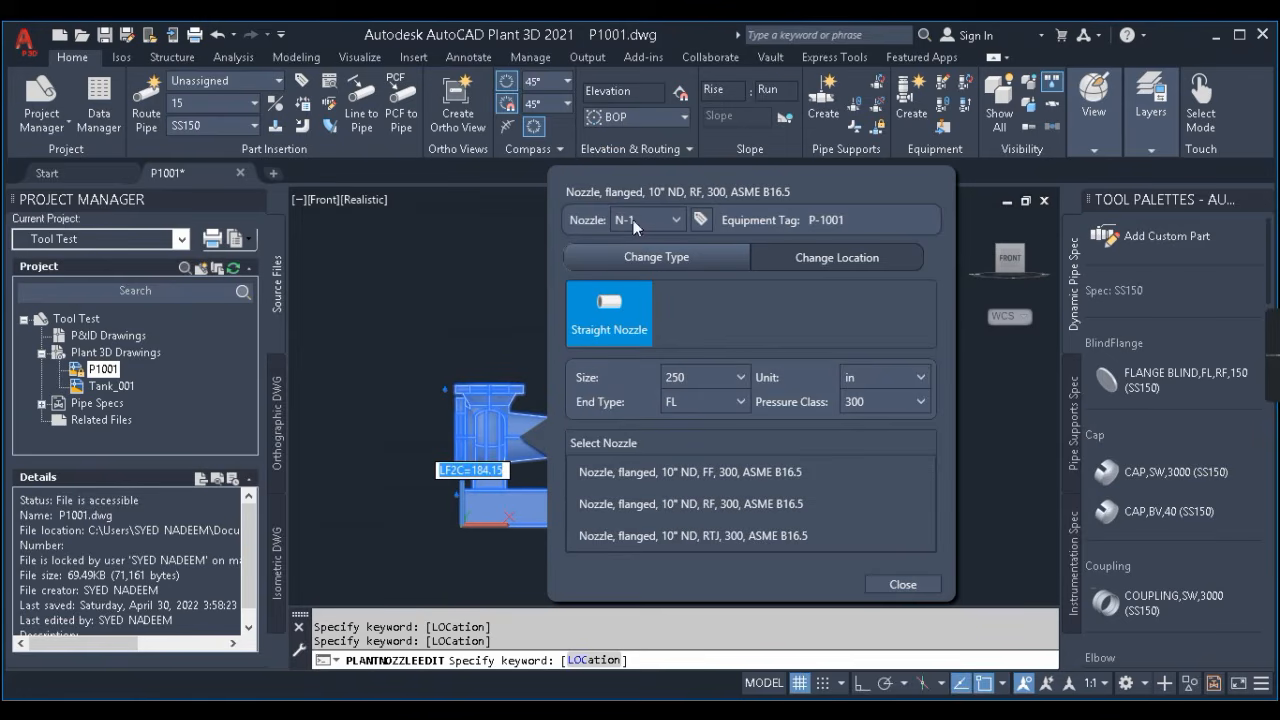
{"action": "left_click", "coordinate": [651, 217]}
{"action": "left_click", "coordinate": [633, 243]}
{"action": "left_click", "coordinate": [649, 220]}
{"action": "left_click", "coordinate": [636, 246]}
{"action": "left_click", "coordinate": [824, 256]}
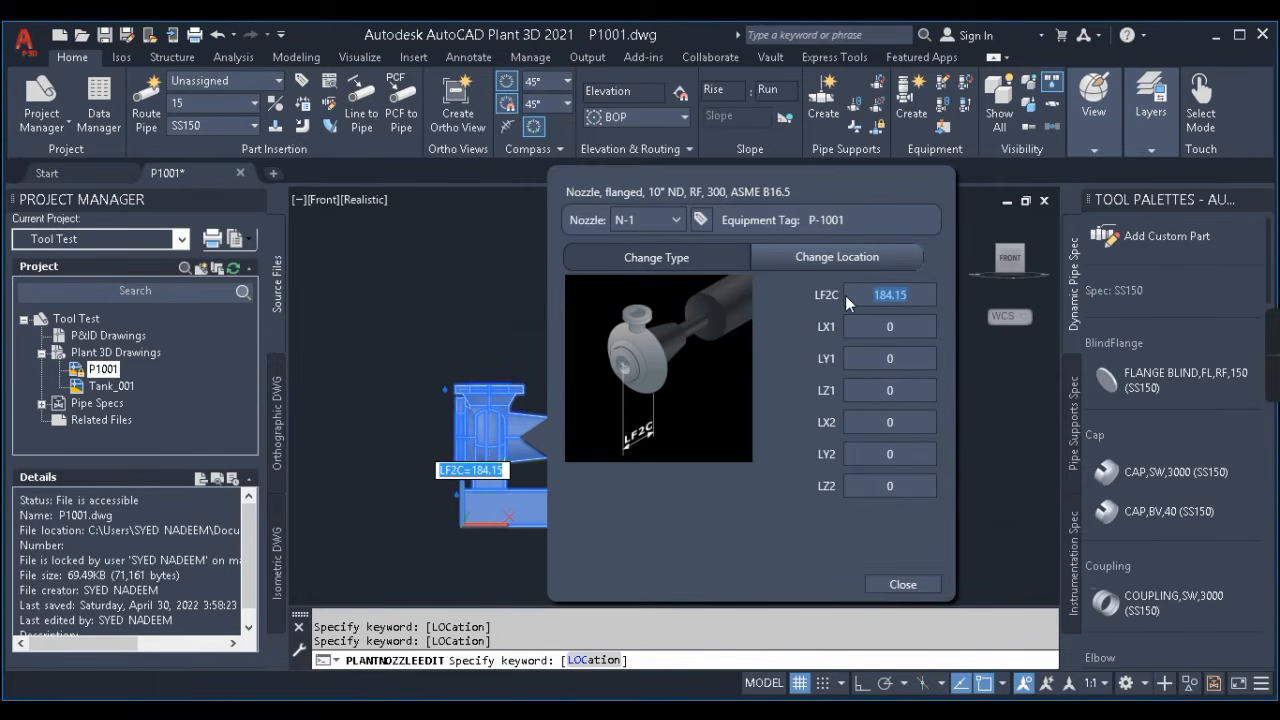
{"action": "type", "text": "250"}
{"action": "key", "text": "Tab"}
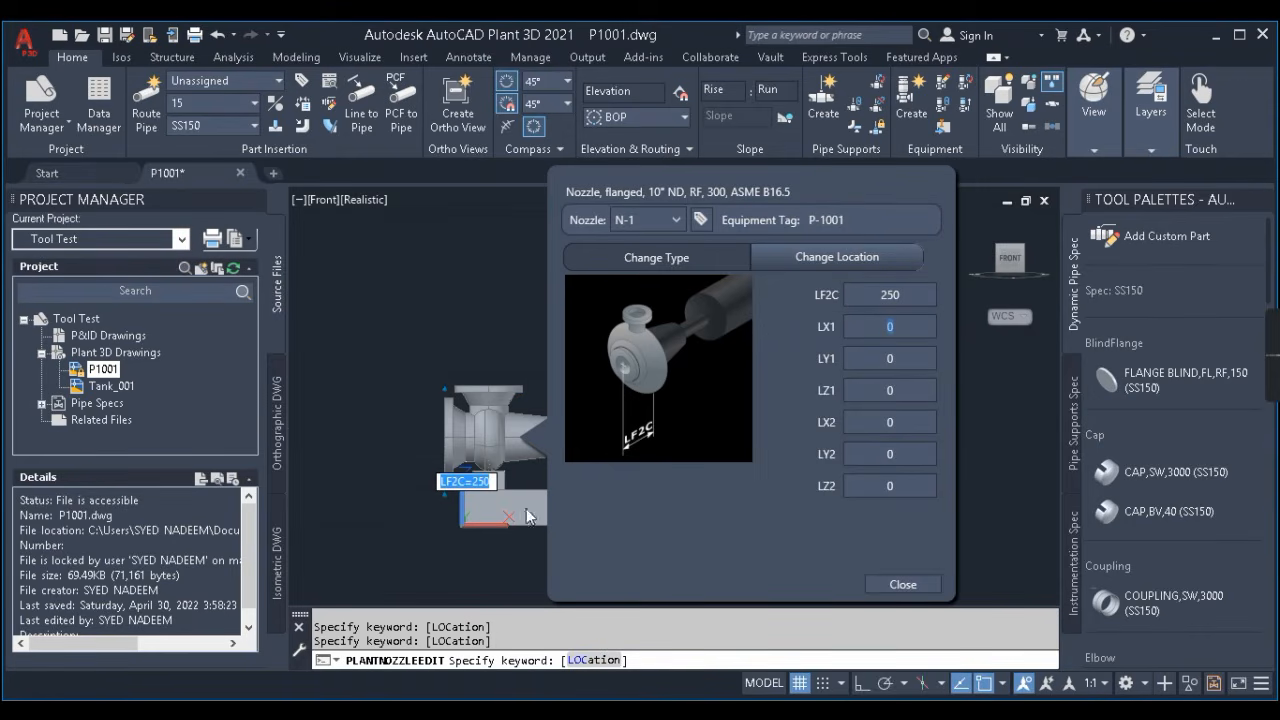
{"action": "key", "text": "Tab"}
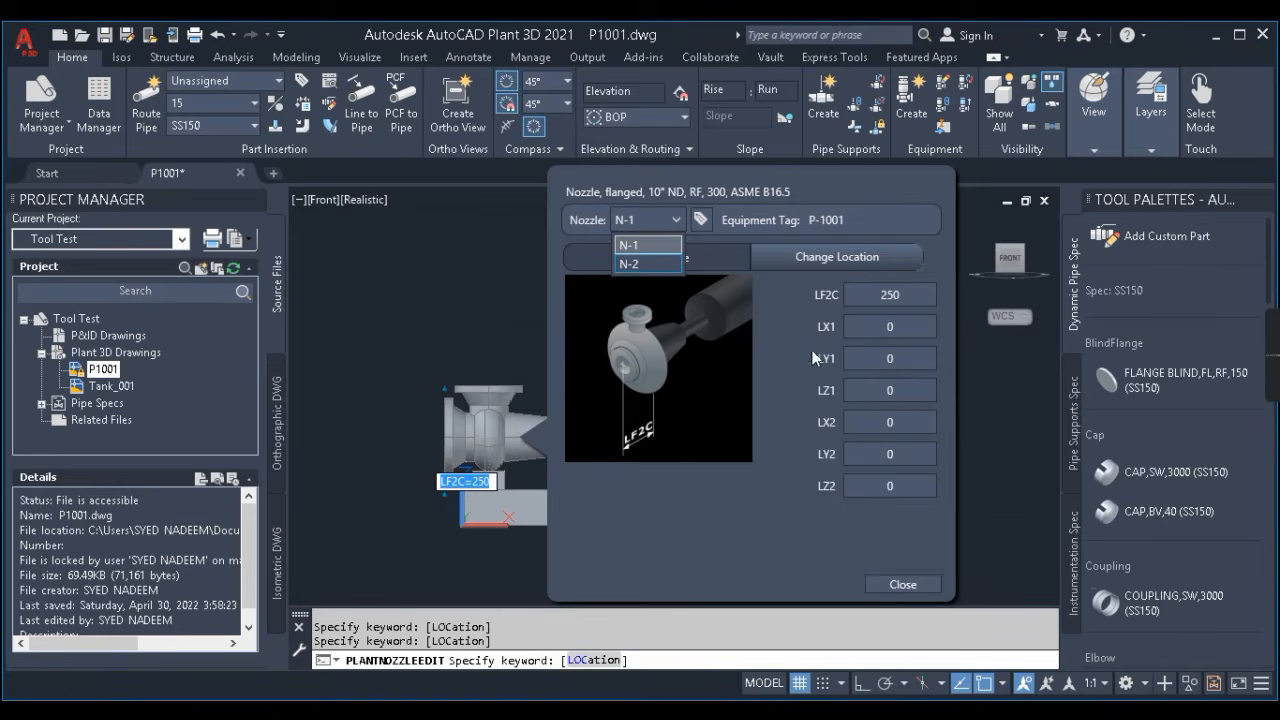
- Switch to nozzle N-2, set its location dimension LF1C to 350, and finish editing the nozzles
{"action": "left_click", "coordinate": [650, 265]}
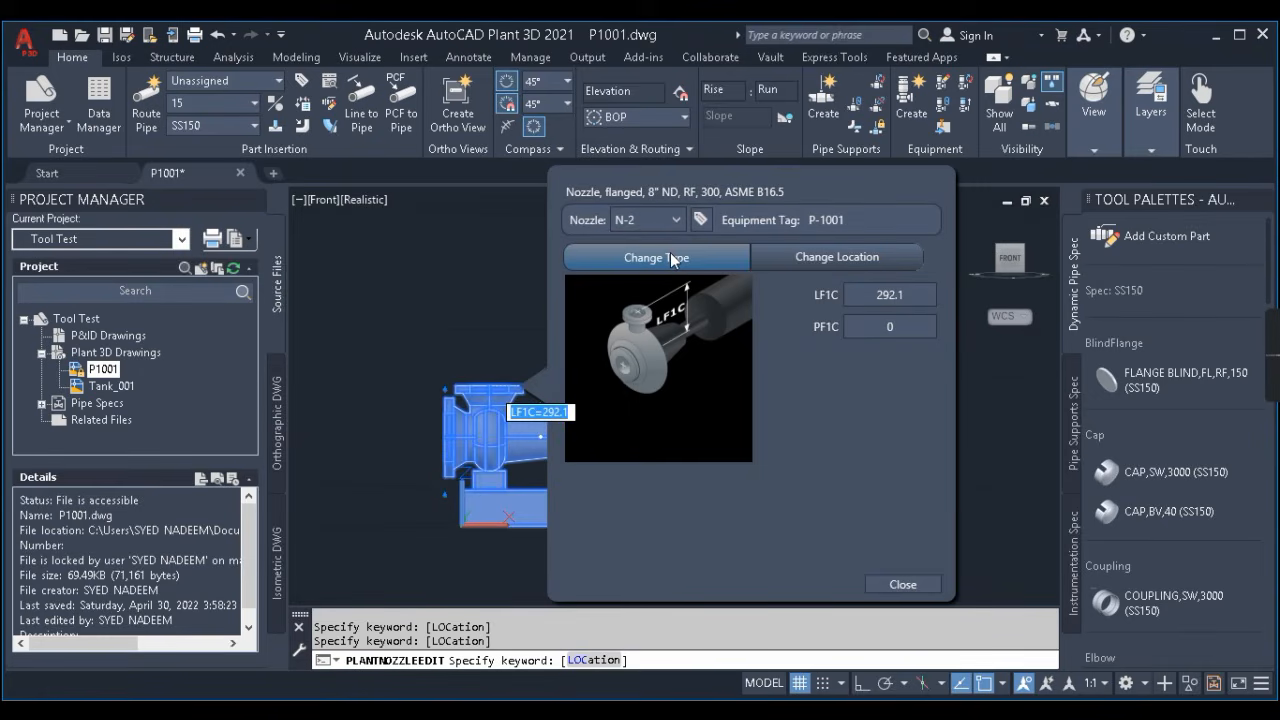
{"action": "left_click", "coordinate": [673, 258]}
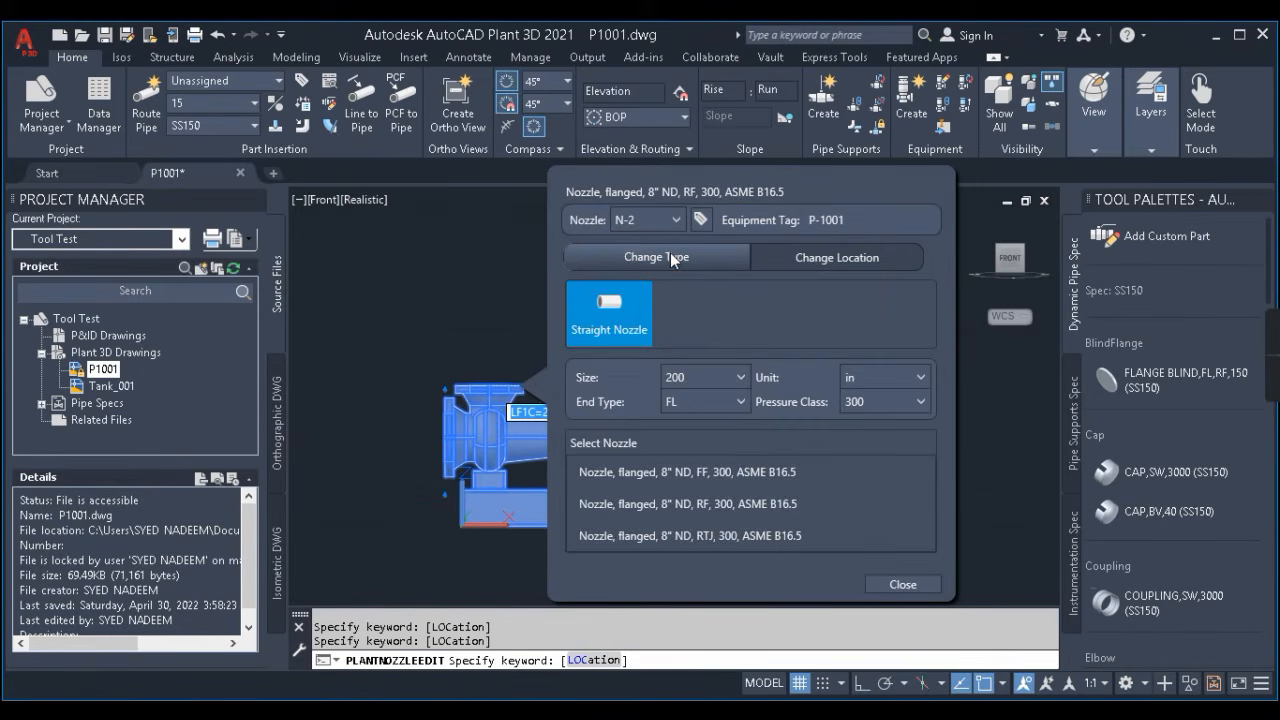
{"action": "left_click", "coordinate": [820, 262]}
{"action": "left_click", "coordinate": [912, 294]}
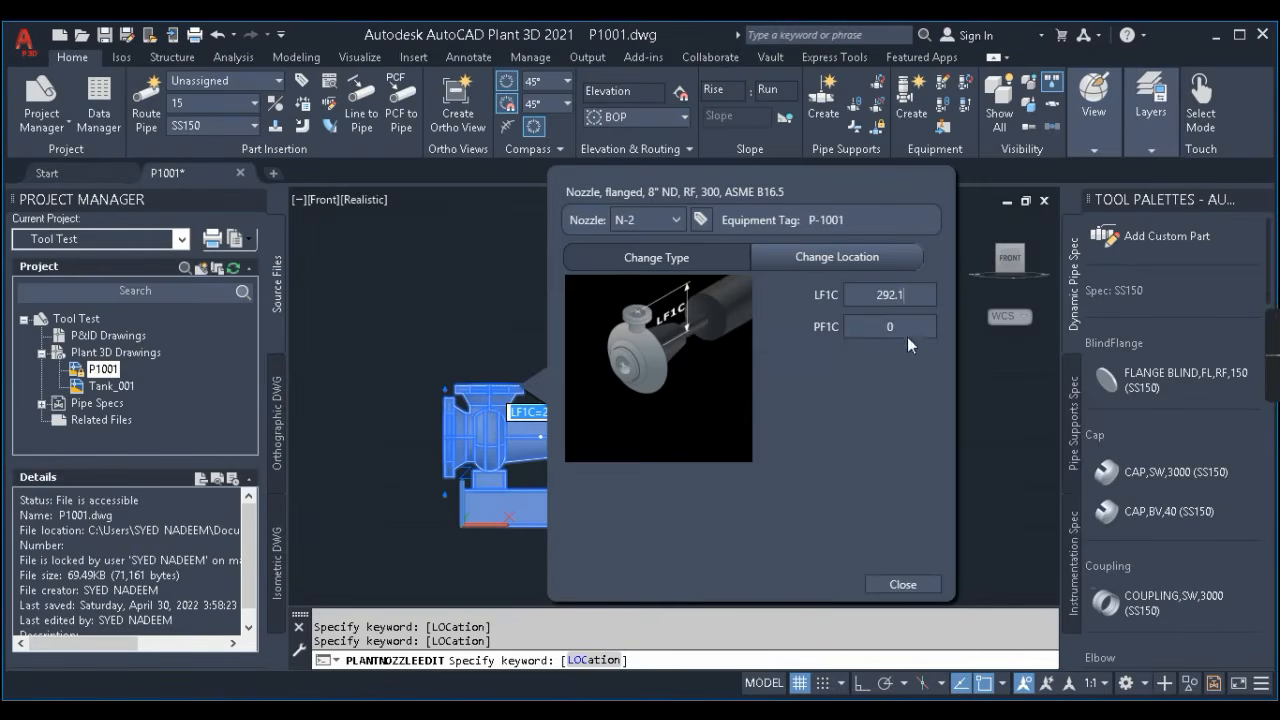
{"action": "left_click_drag", "start_coordinate": [914, 295], "coordinate": [807, 302]}
{"action": "type", "text": "350"}
{"action": "key", "text": "Tab"}
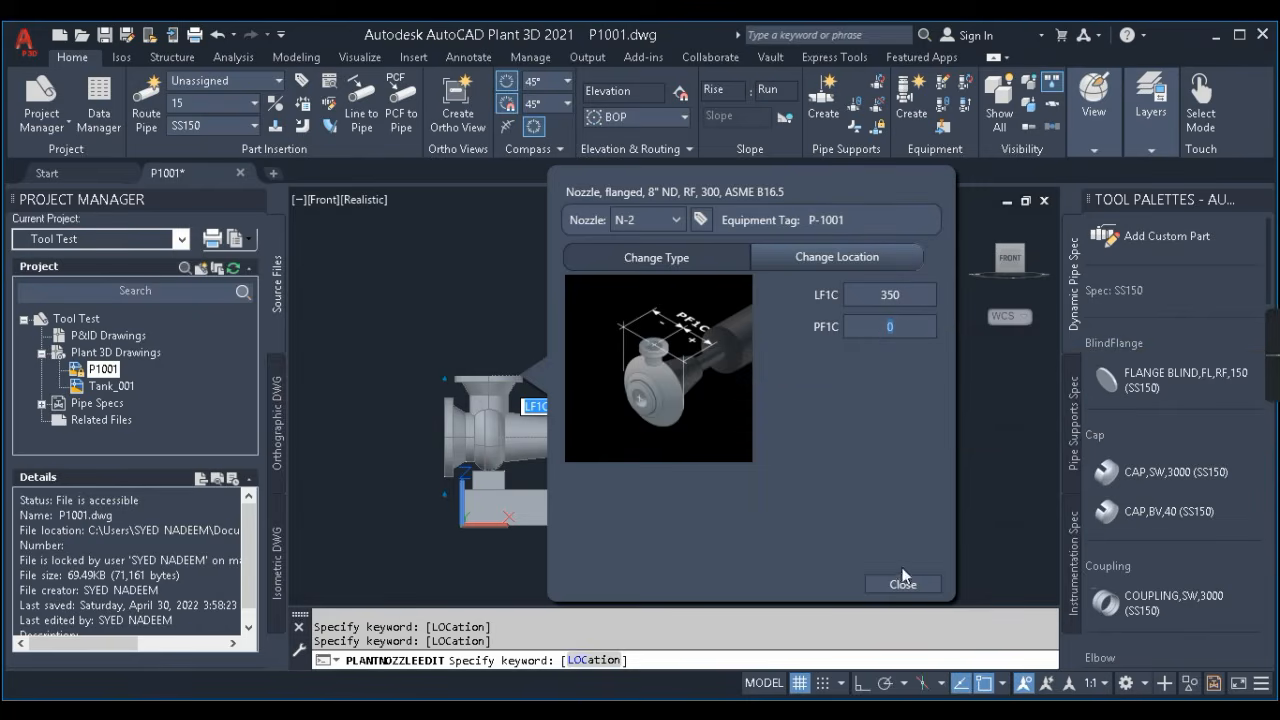
{"action": "left_click", "coordinate": [901, 586]}
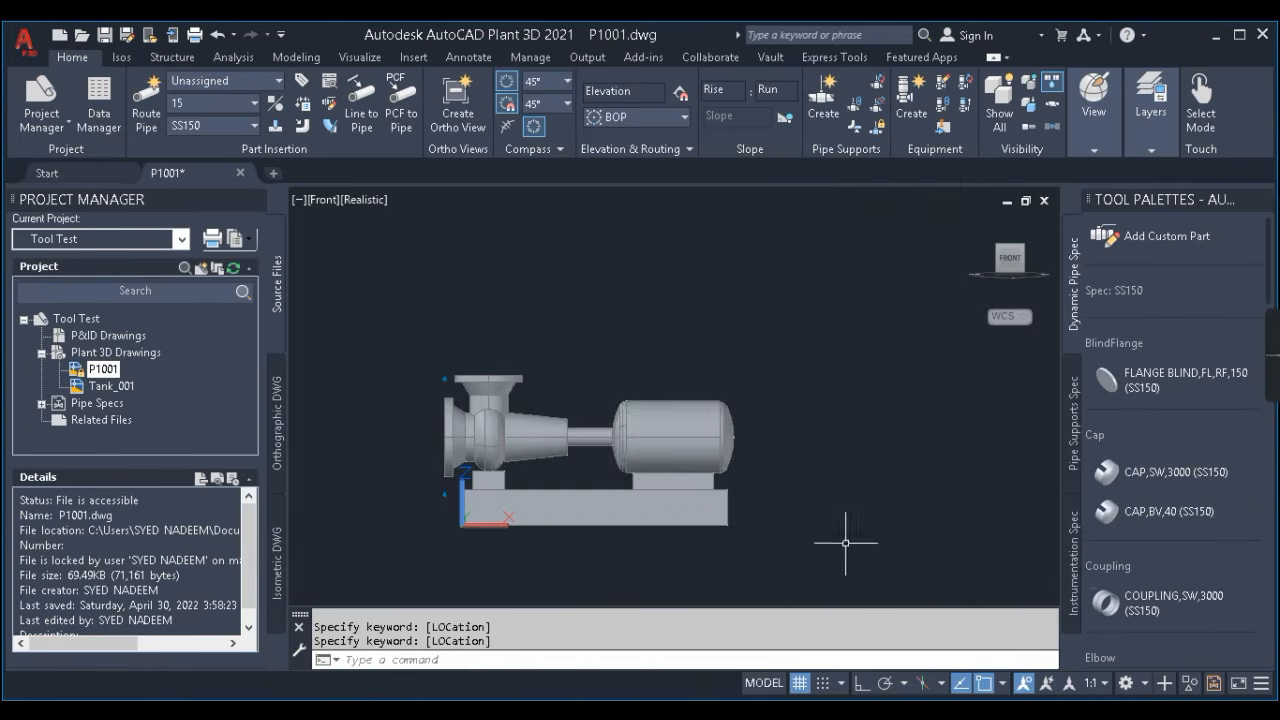
- Modify the pump equipment by setting its casing dimension DC to 250 and apply the change
{"action": "middle_click_drag", "start_coordinate": [498, 440], "coordinate": [576, 440], "text": "shift"}
{"action": "scroll", "coordinate": [576, 440], "scroll_direction": "up", "scroll_amount": 5}
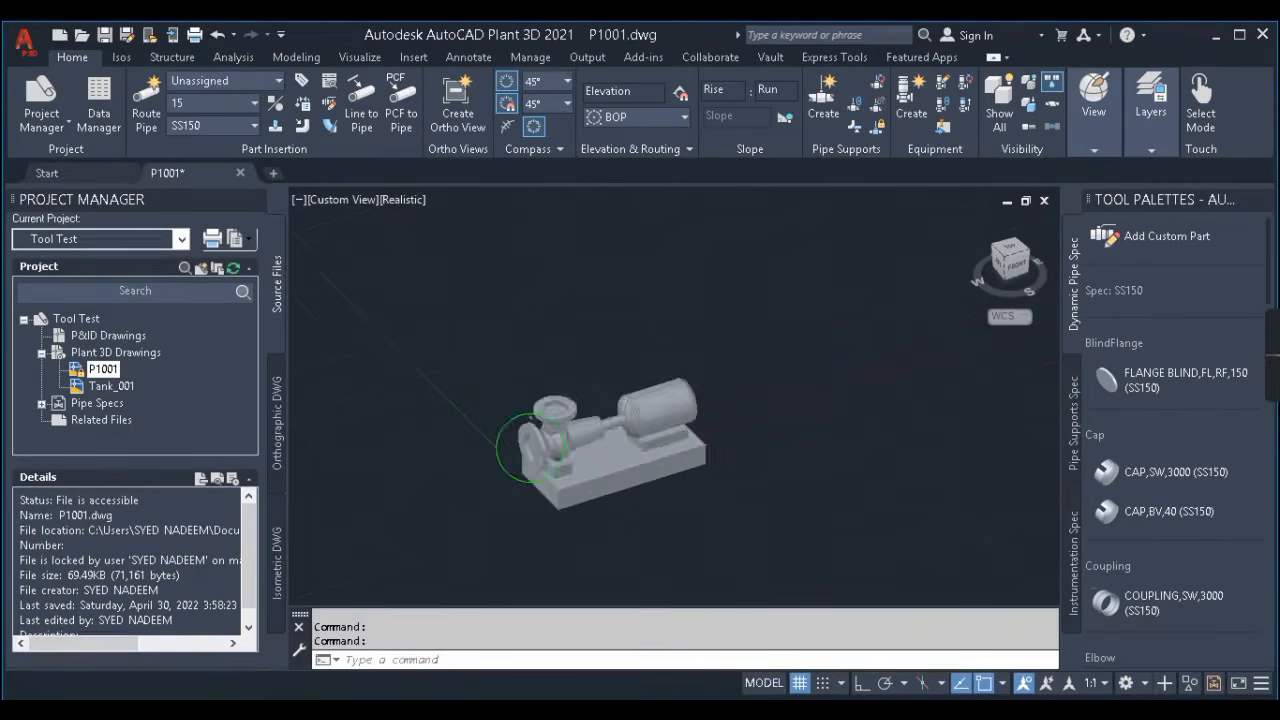
{"action": "left_click", "coordinate": [577, 439]}
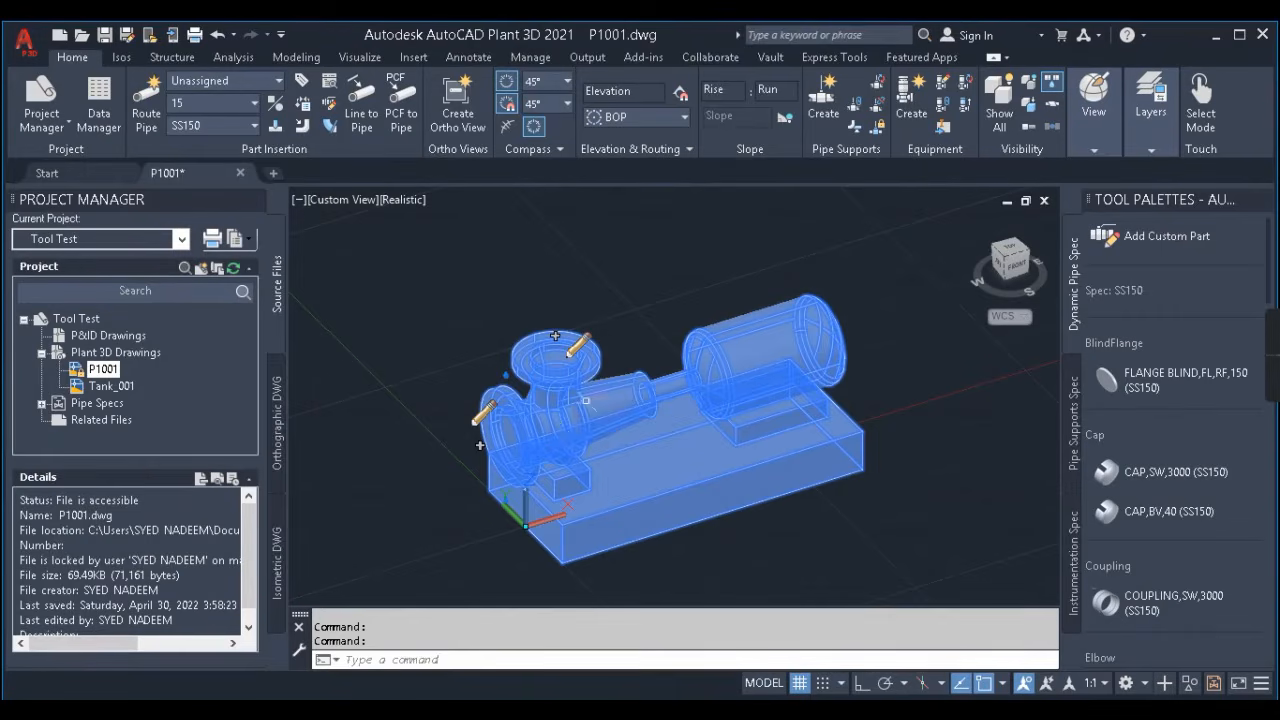
{"action": "key", "text": "Escape"}
{"action": "left_click", "coordinate": [608, 373]}
{"action": "right_click", "coordinate": [610, 375]}
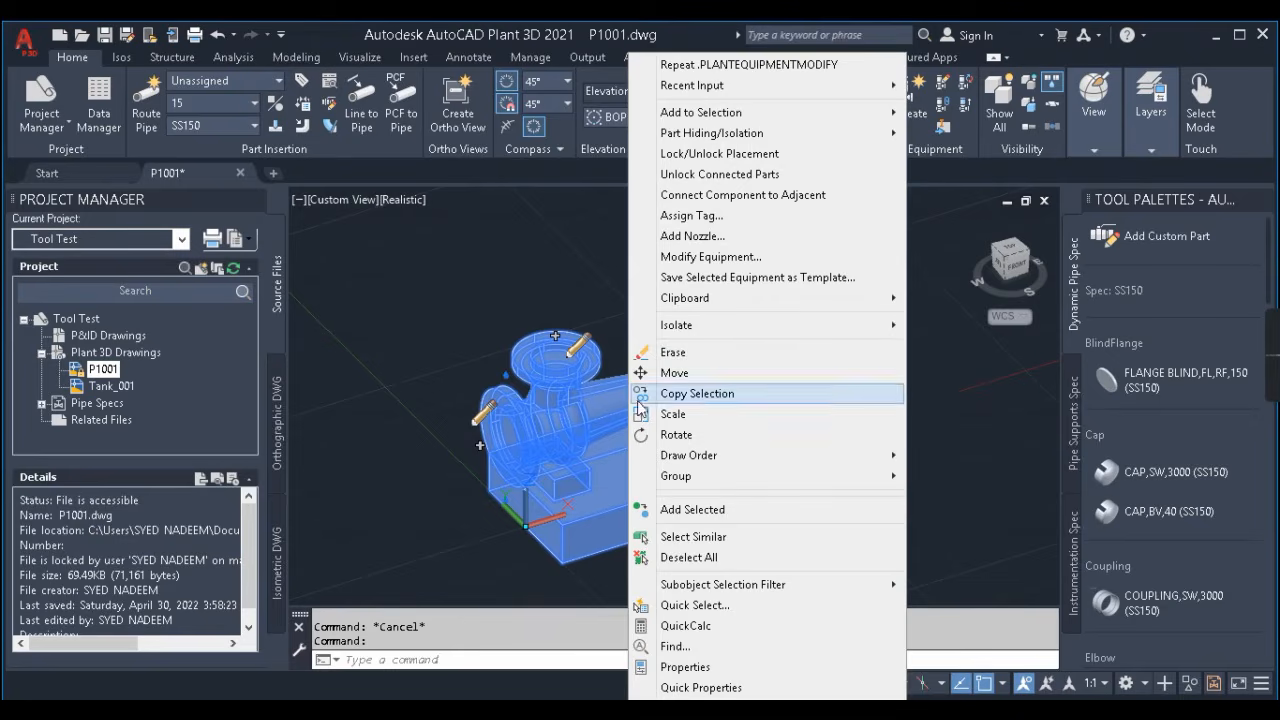
{"action": "left_click", "coordinate": [705, 256]}
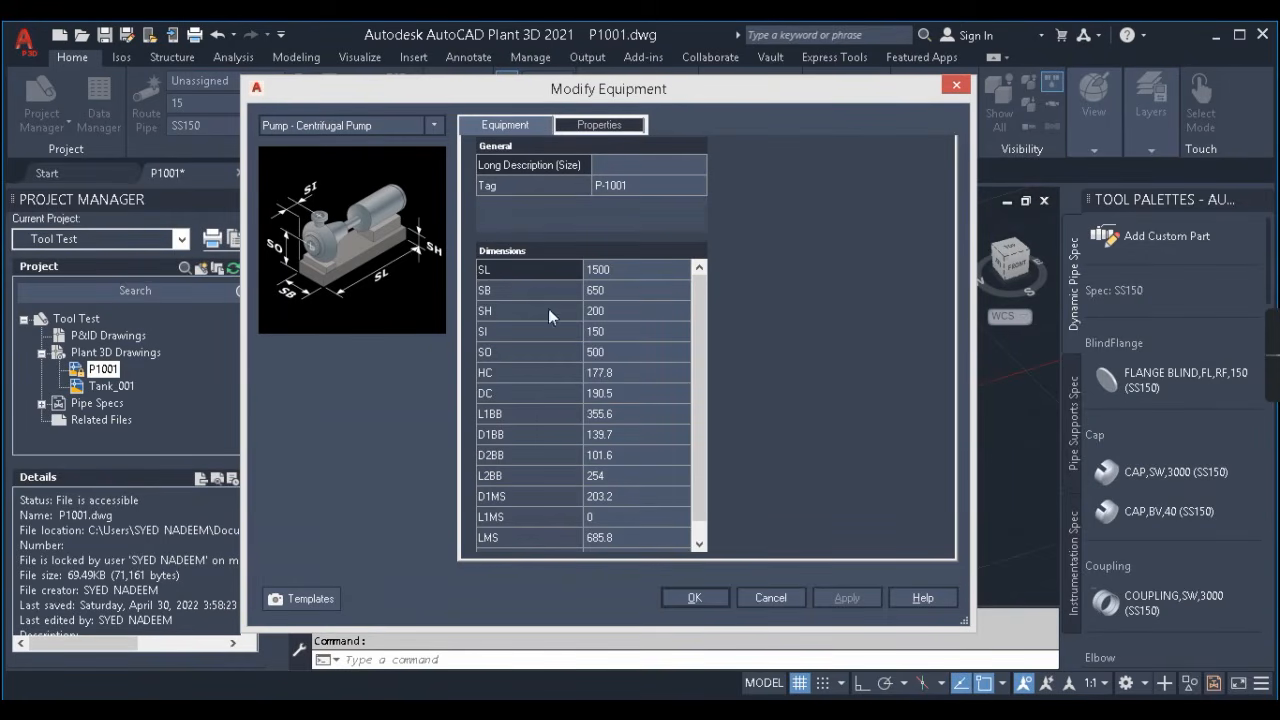
{"action": "left_click", "coordinate": [604, 311]}
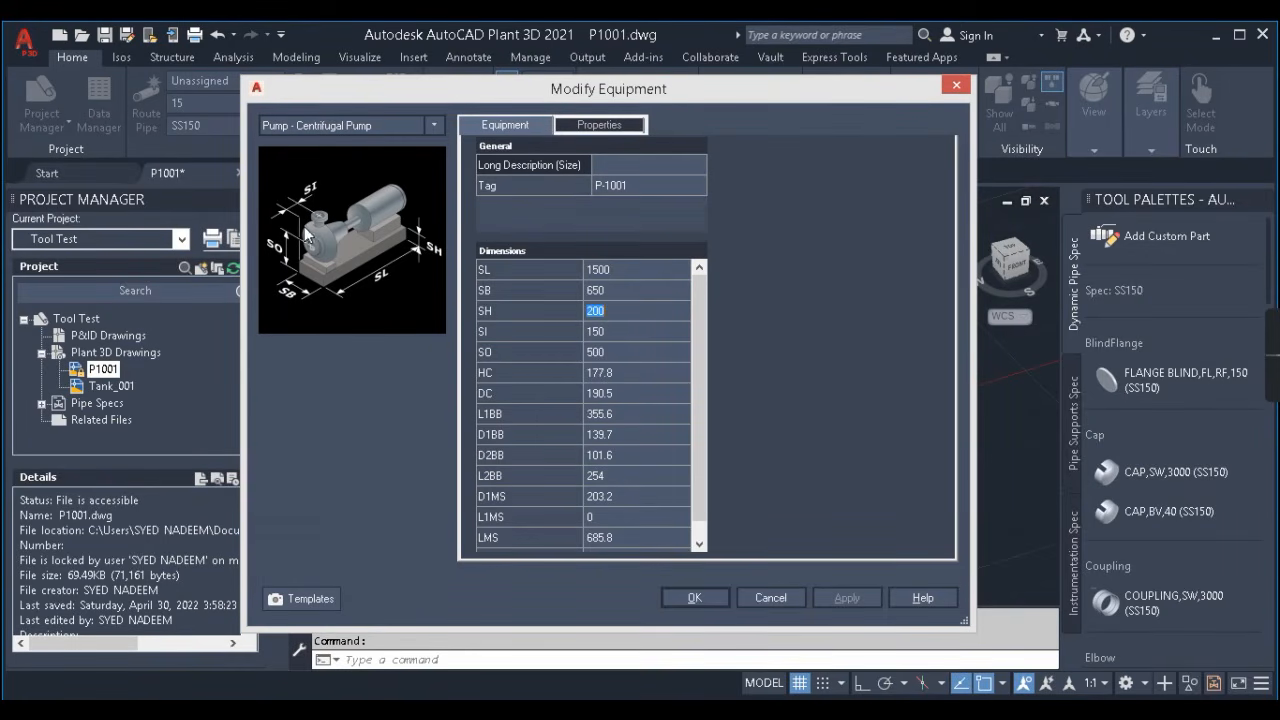
{"action": "left_click", "coordinate": [612, 376]}
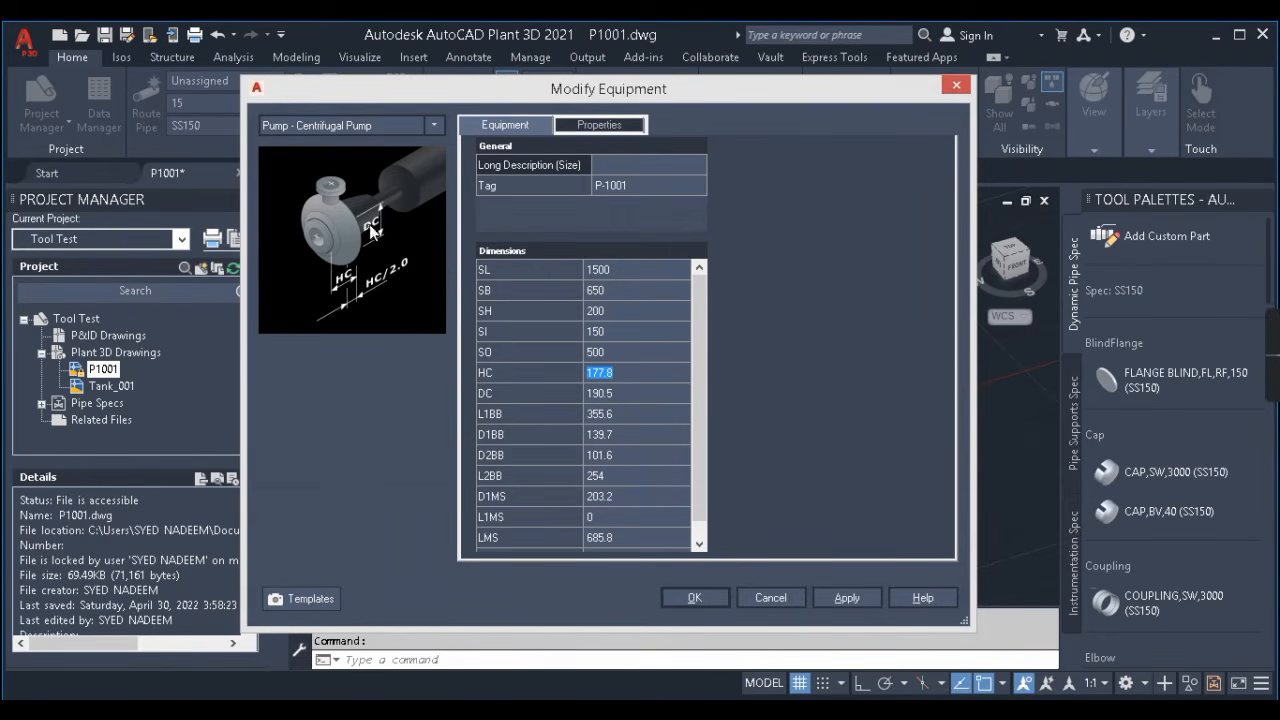
{"action": "left_click", "coordinate": [621, 393]}
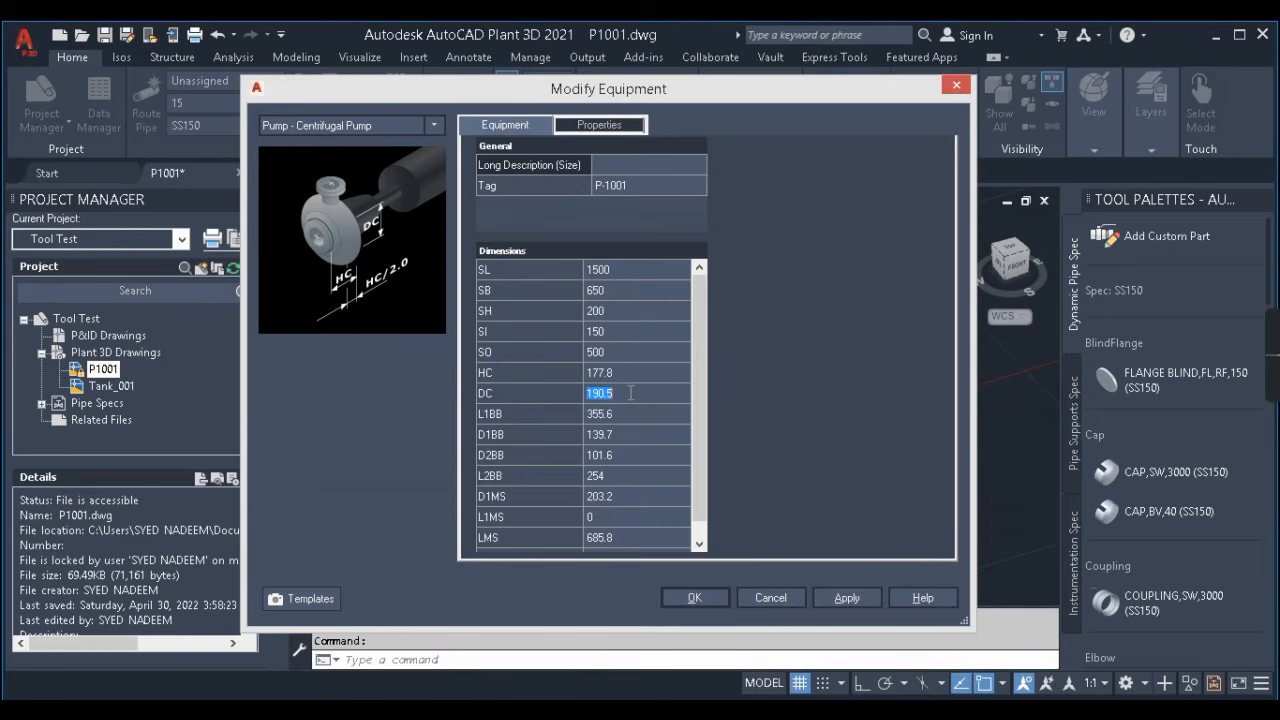
{"action": "type", "text": "2"}
{"action": "left_click_drag", "start_coordinate": [625, 97], "coordinate": [176, 80]}
{"action": "left_click", "coordinate": [388, 577]}
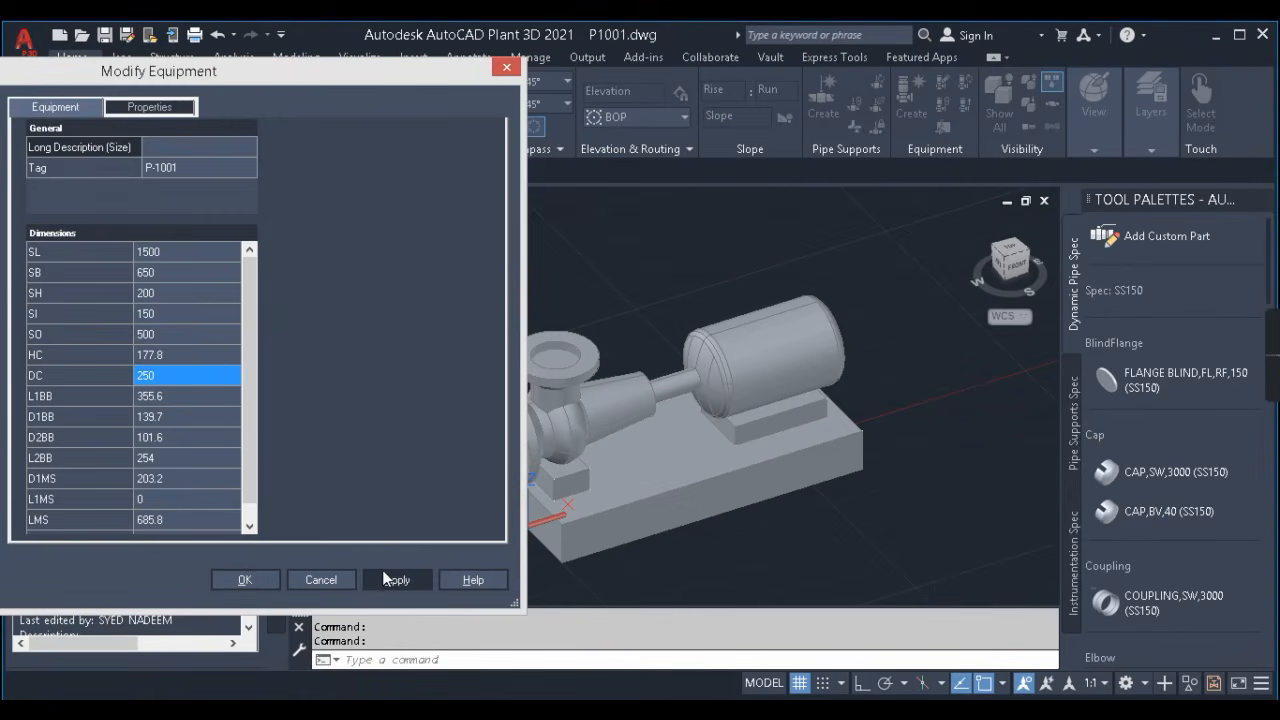
{"action": "left_click", "coordinate": [244, 580]}
- Create a new layer named Pump in the layer manager
{"action": "scroll", "coordinate": [632, 404], "scroll_direction": "down", "scroll_amount": 2}
{"action": "middle_click_drag", "start_coordinate": [663, 520], "coordinate": [628, 487], "text": "shift"}
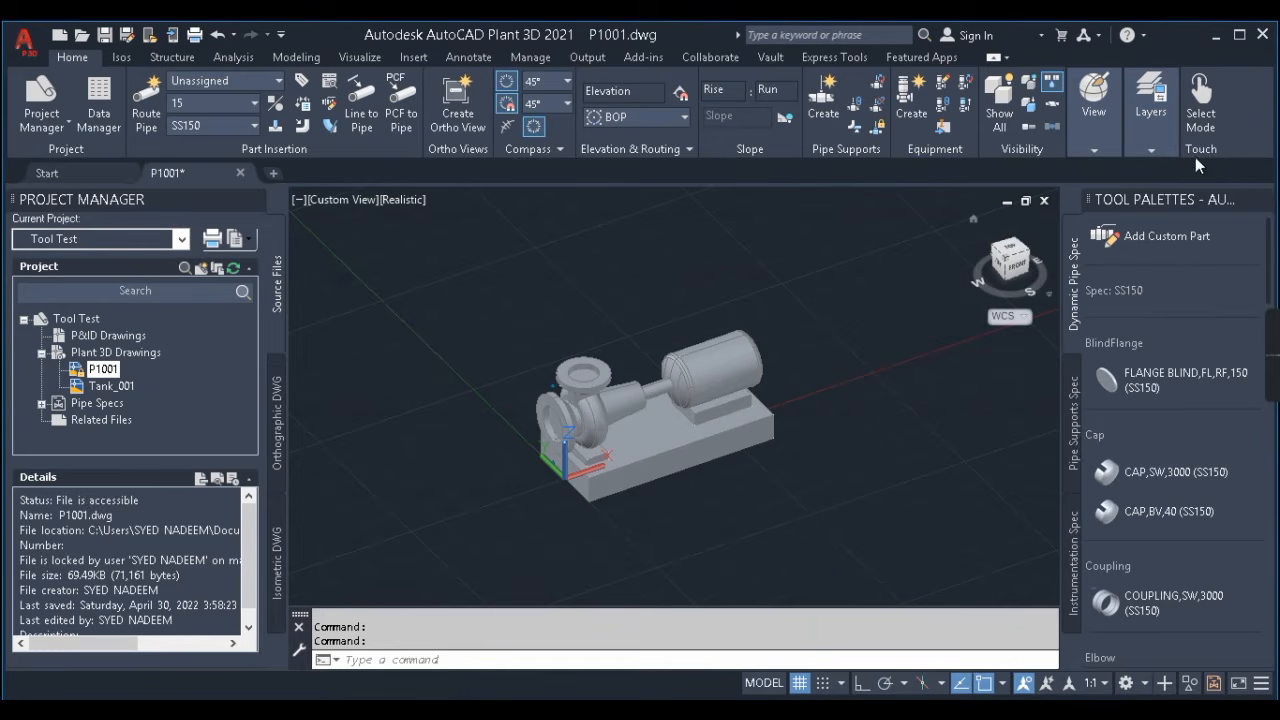
{"action": "left_click", "coordinate": [1158, 148]}
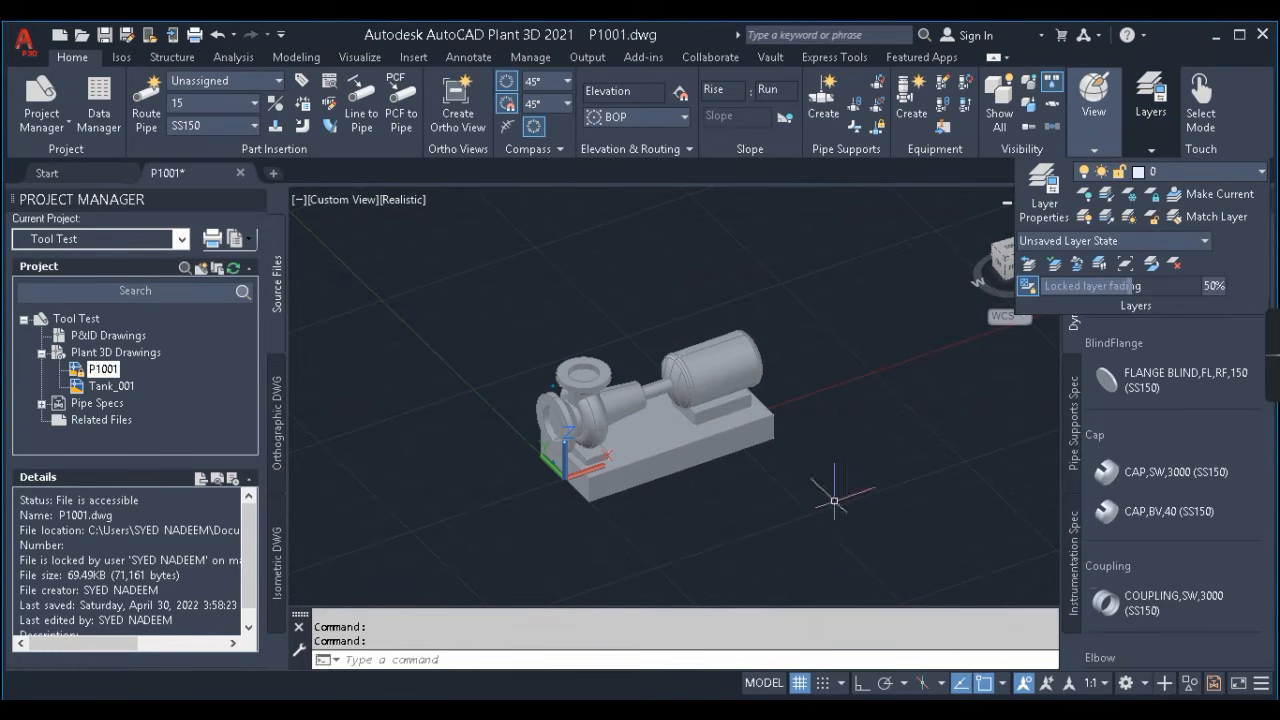
{"action": "left_click", "coordinate": [865, 516]}
{"action": "type", "text": "LA"}
{"action": "key", "text": "Return"}
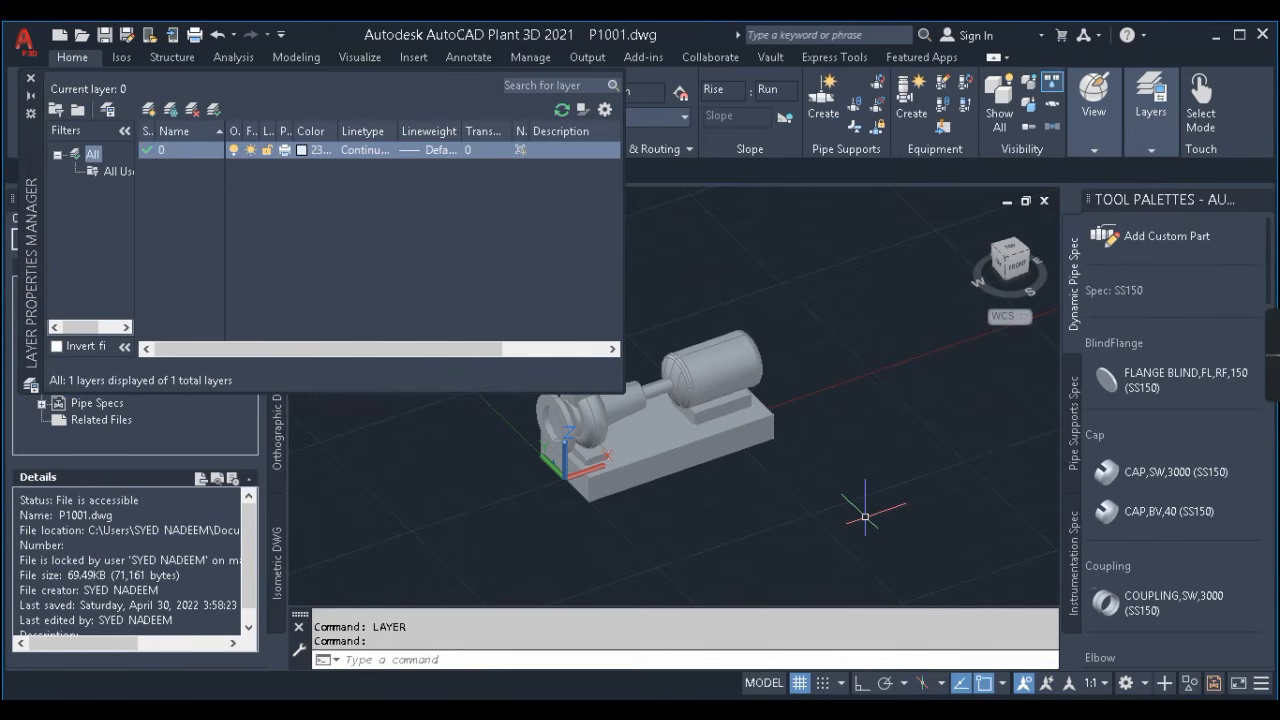
{"action": "left_click", "coordinate": [150, 109]}
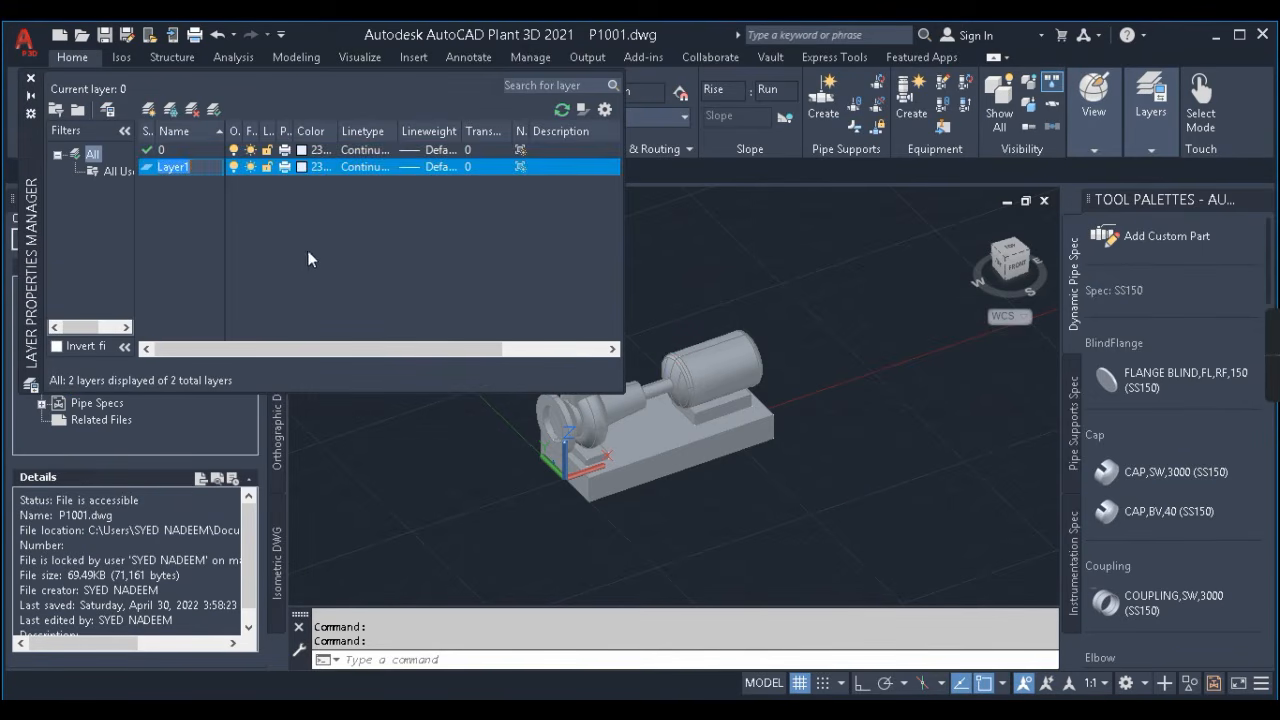
{"action": "type", "text": "Pump"}
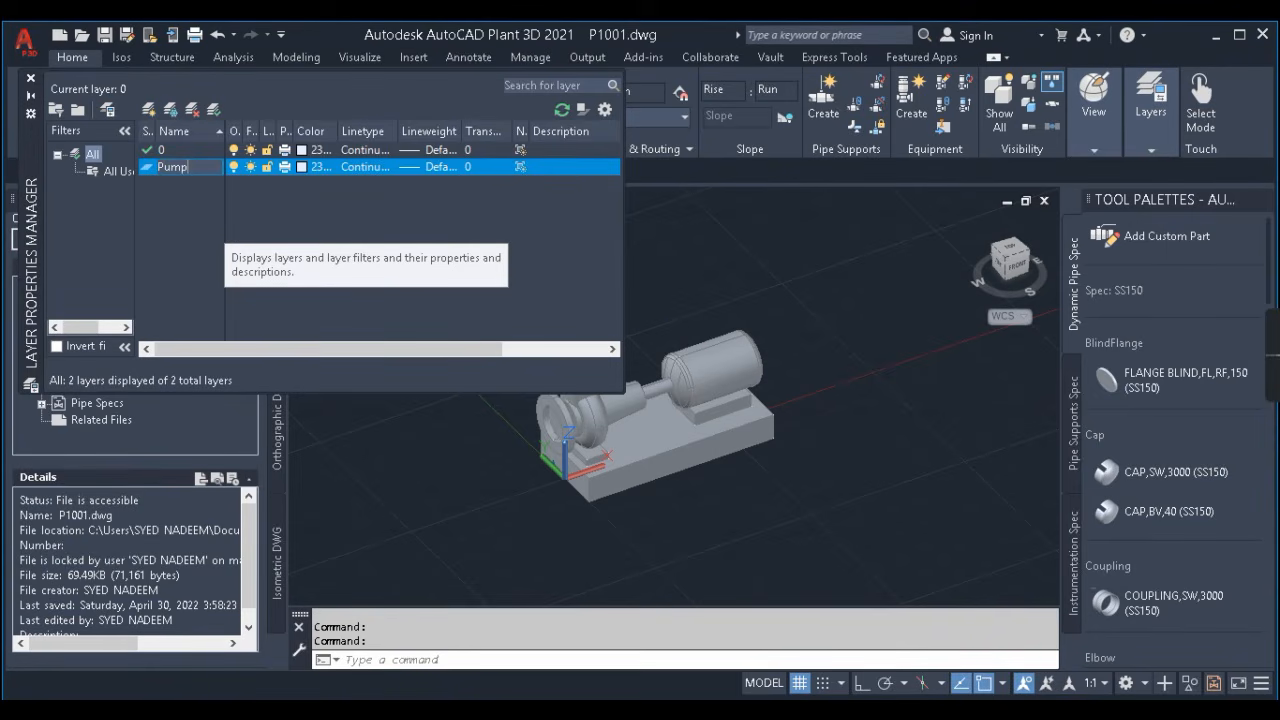
{"action": "key", "text": "Return"}
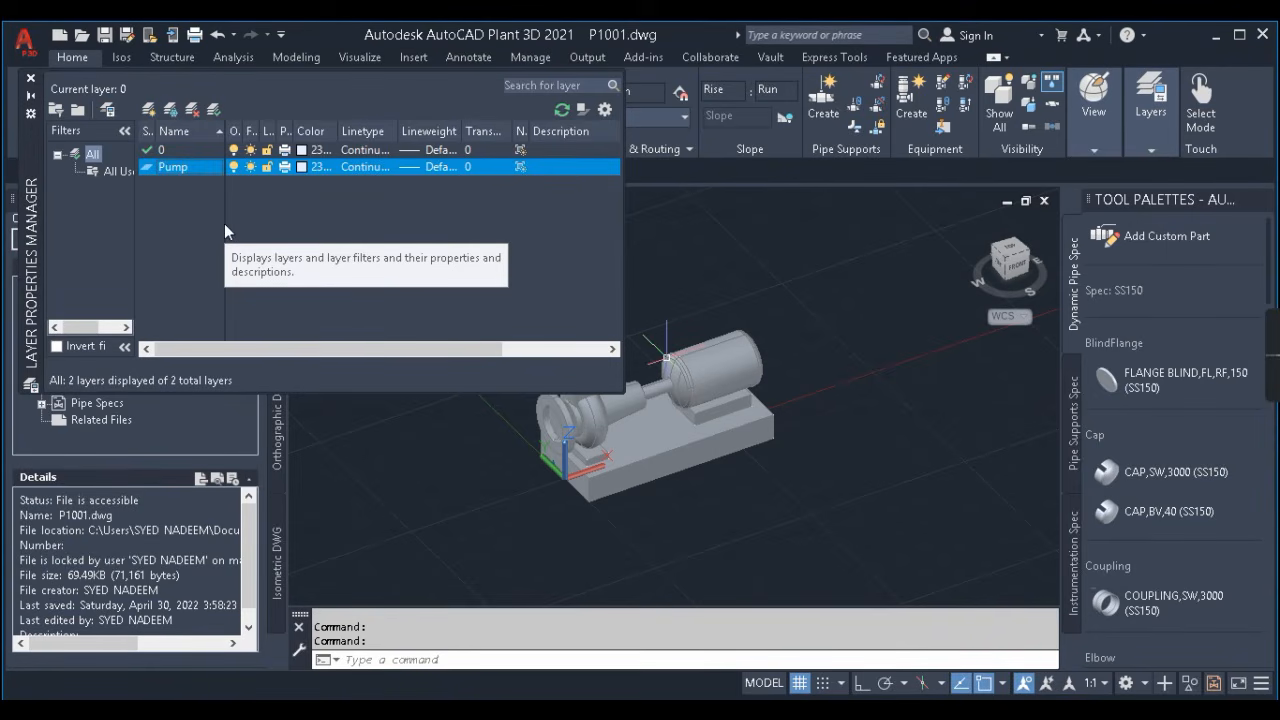
- Set the Pump layer's colour to the yellow true colour RGB 238,228,43
{"action": "left_click", "coordinate": [304, 166]}
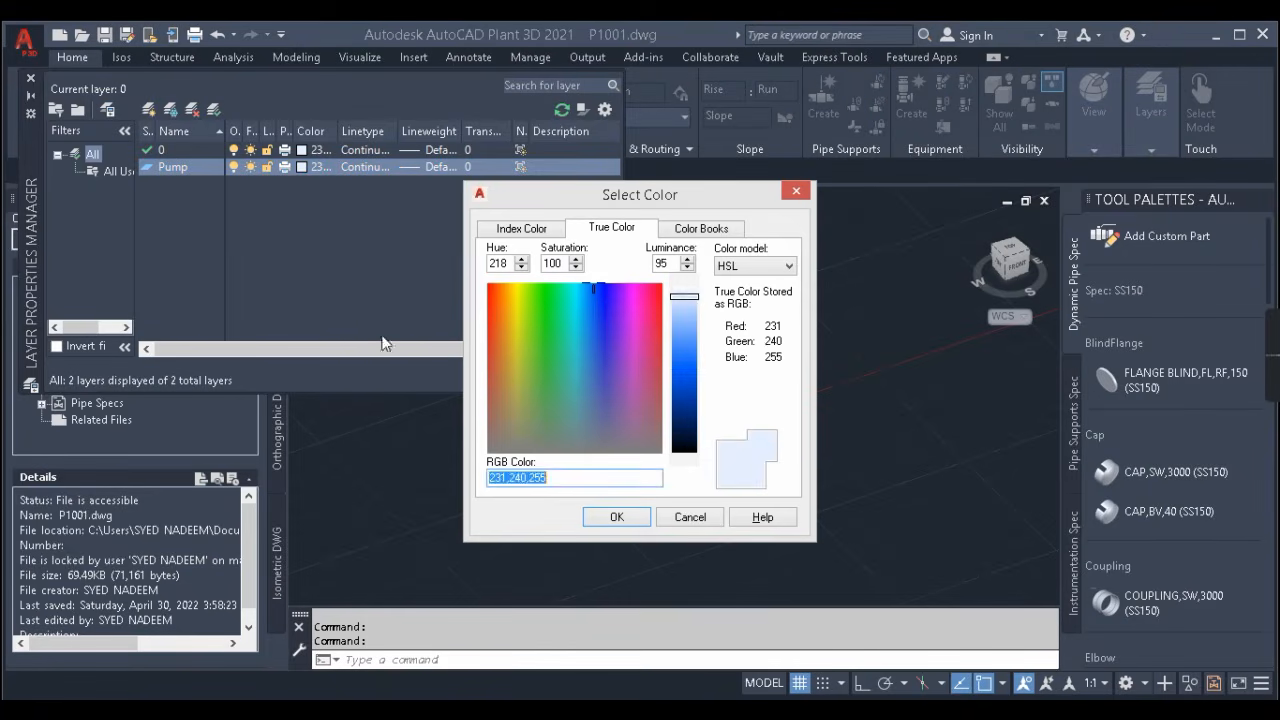
{"action": "left_click", "coordinate": [686, 376]}
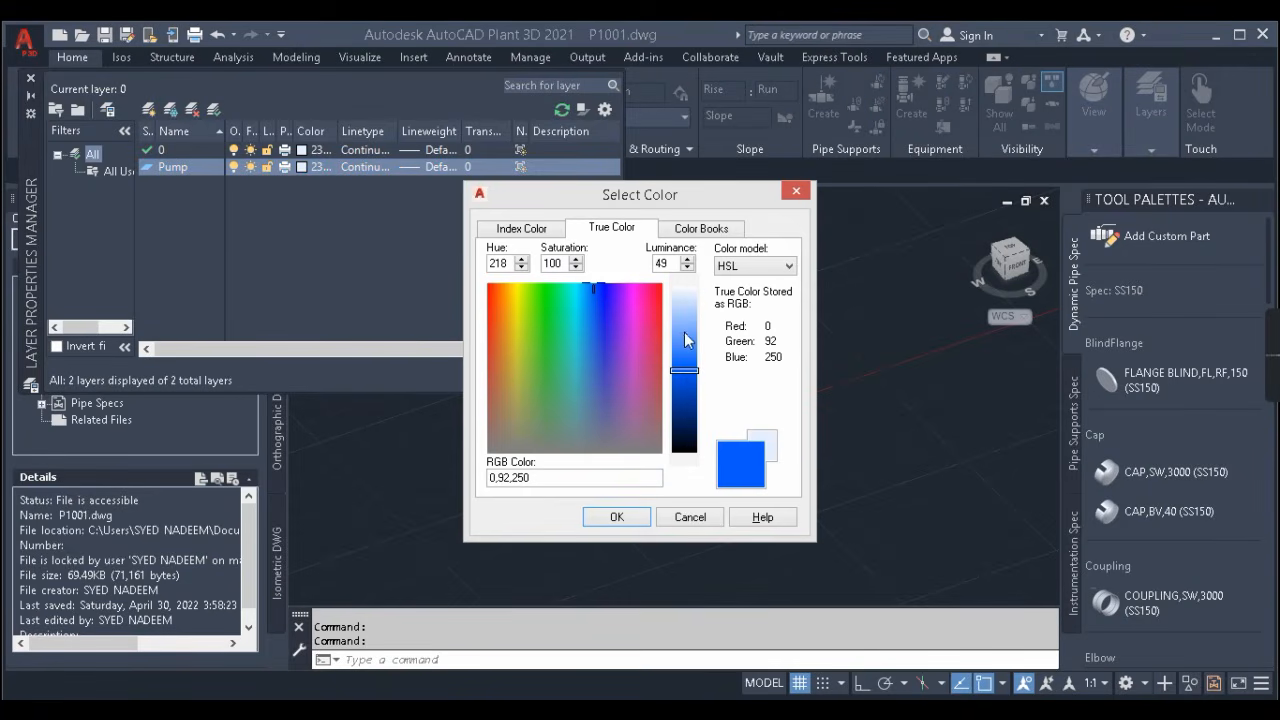
{"action": "left_click", "coordinate": [685, 328]}
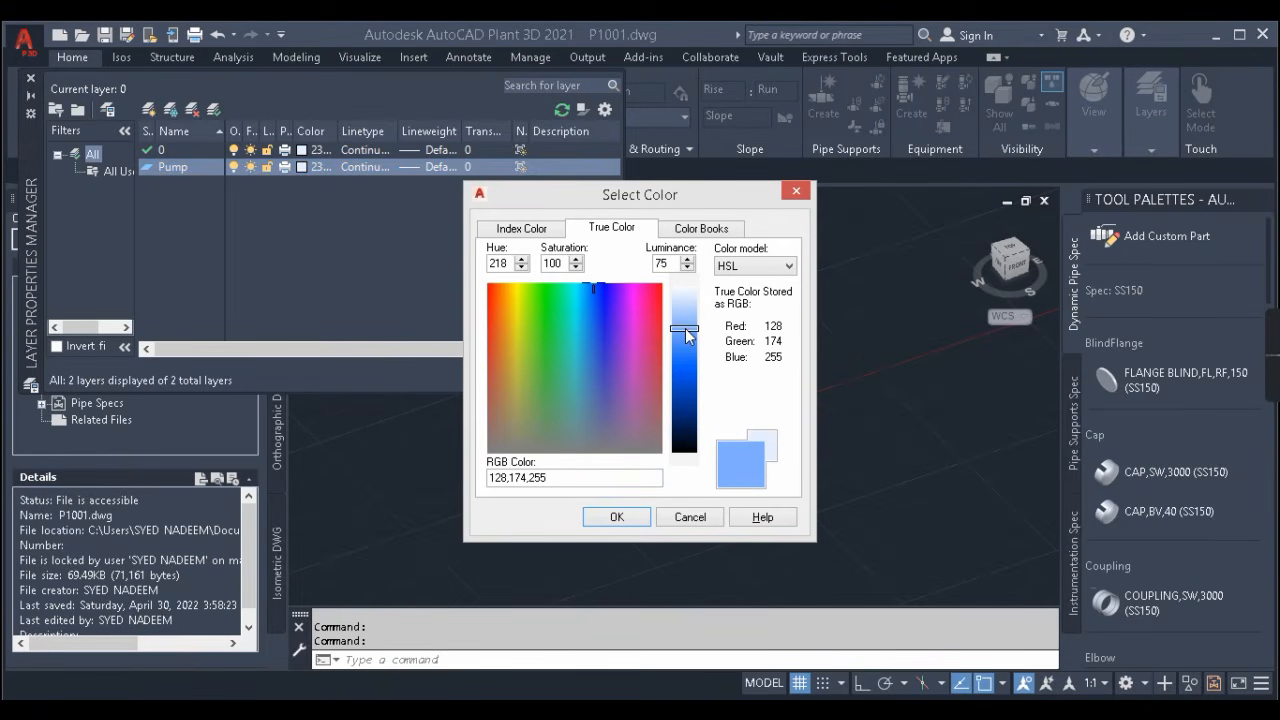
{"action": "left_click", "coordinate": [516, 321]}
{"action": "left_click", "coordinate": [514, 306]}
{"action": "left_click_drag", "start_coordinate": [685, 326], "coordinate": [688, 368]}
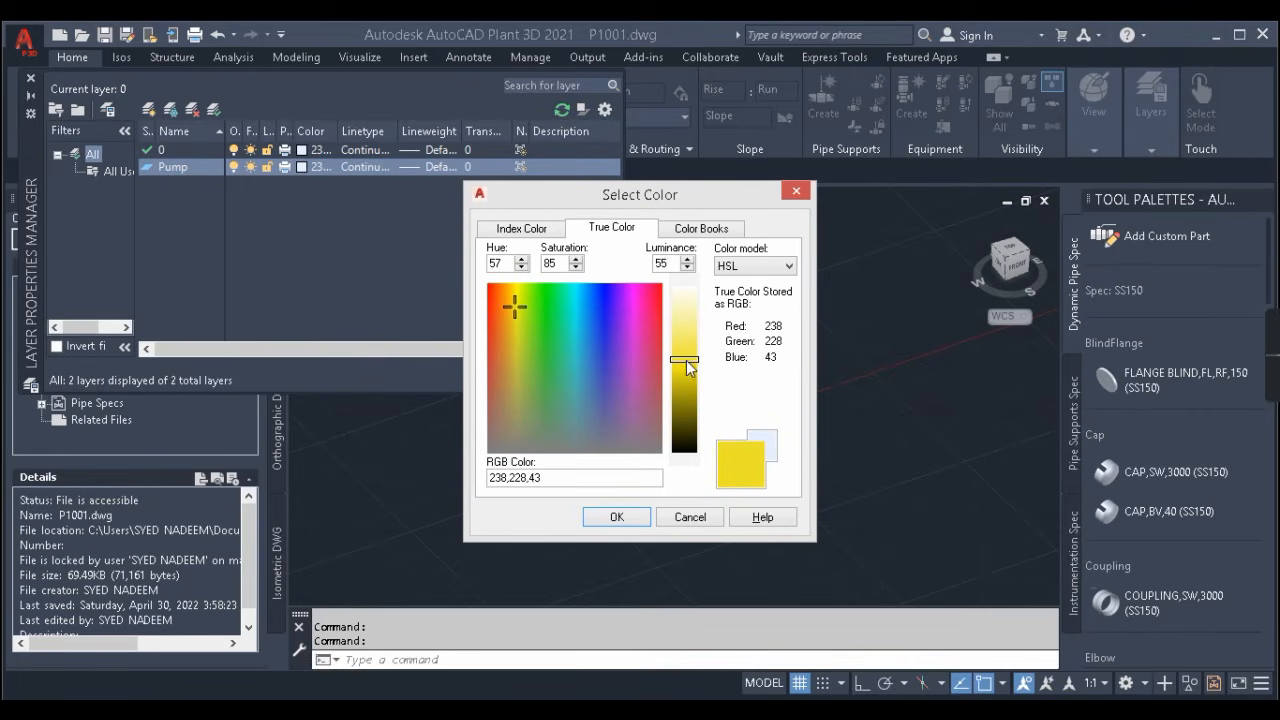
{"action": "left_click", "coordinate": [617, 517]}
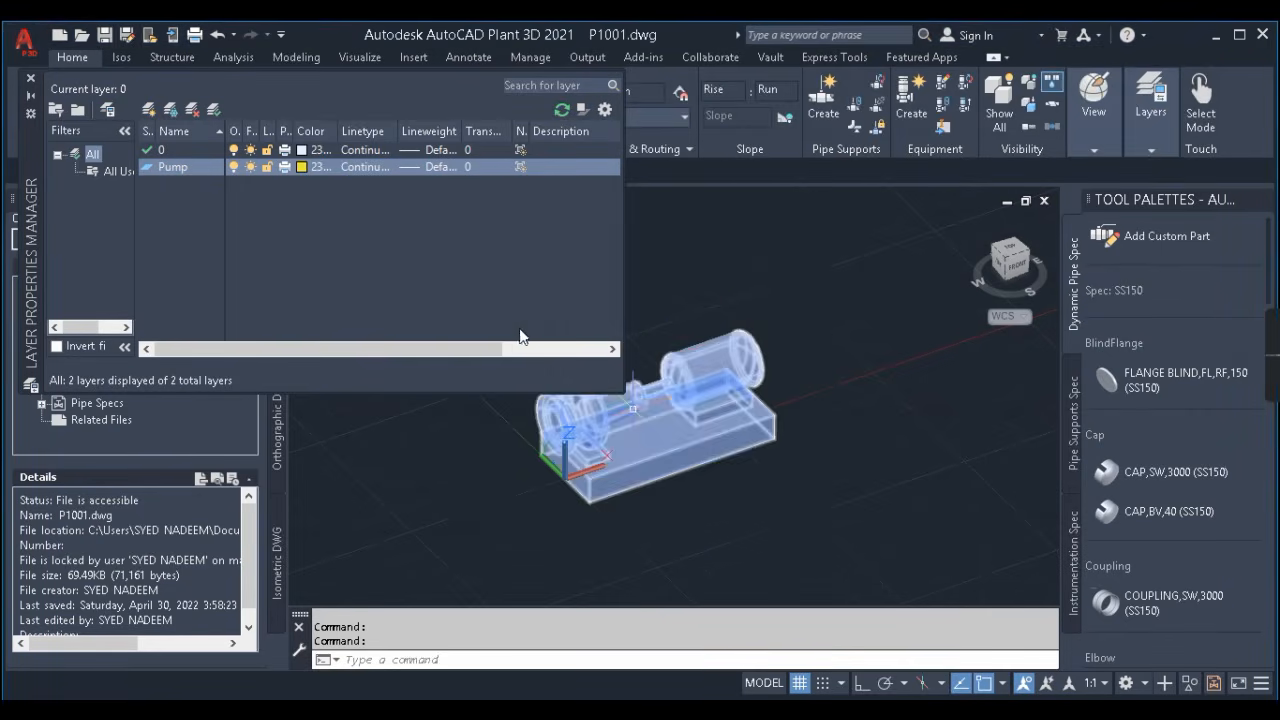
- Close the layer manager and assign the pump to the Pump layer
{"action": "left_click", "coordinate": [30, 78]}
{"action": "key", "text": "Escape"}
{"action": "left_click", "coordinate": [673, 480]}
{"action": "mouse_move", "coordinate": [1147, 140]}
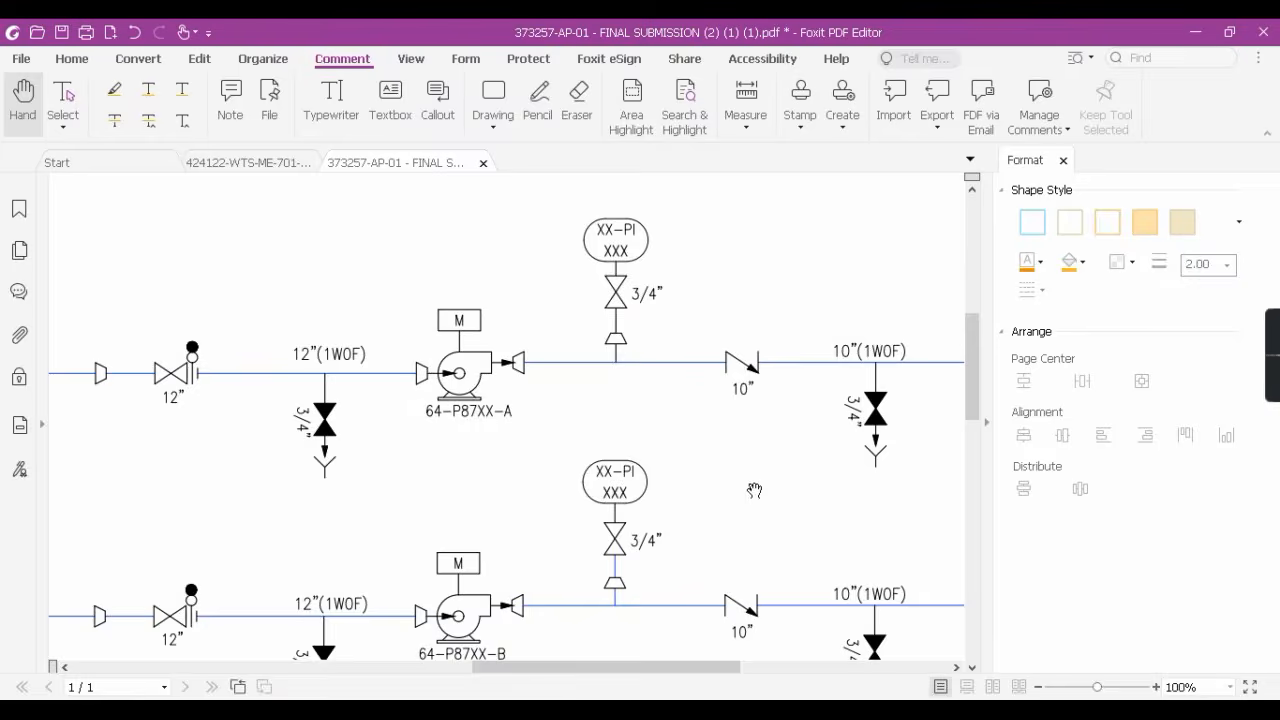
- Examine the three parallel pump lines on the P&ID in Foxit PDF Editor and return to AutoCAD Plant 3D
{"action": "scroll", "coordinate": [549, 431], "scroll_direction": "down", "scroll_amount": 3, "text": "ctrl"}
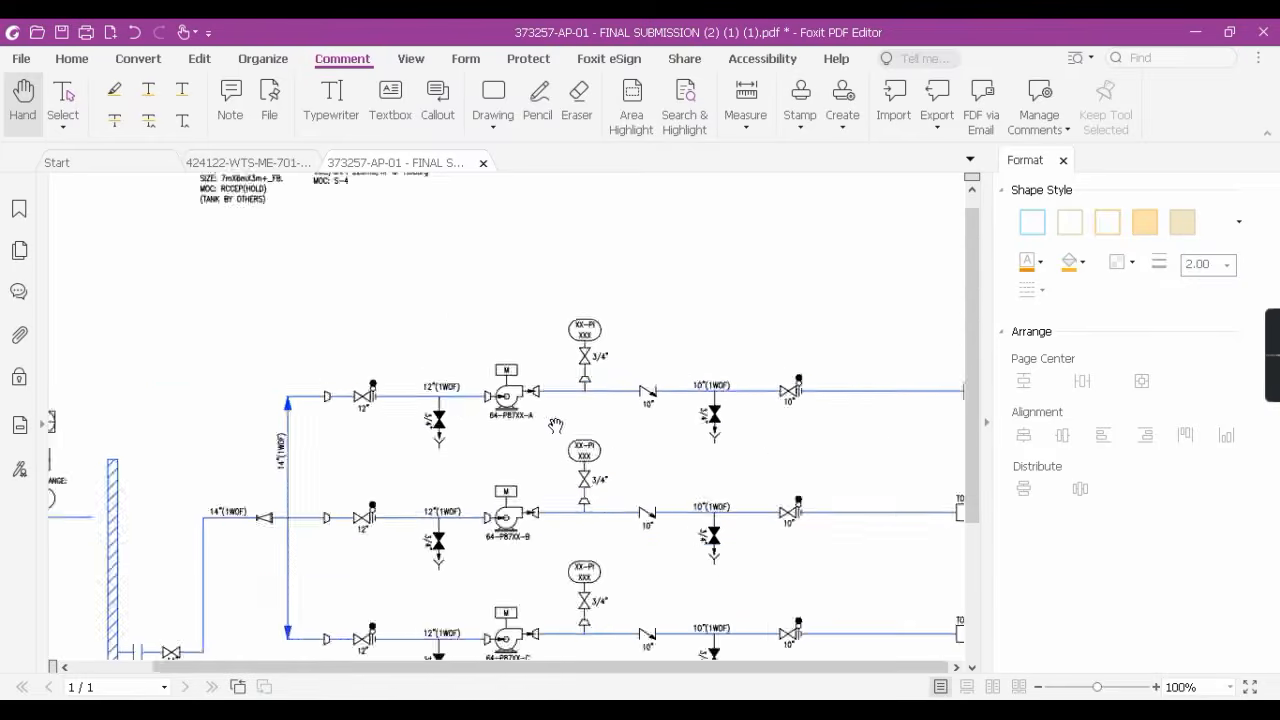
{"action": "scroll", "coordinate": [582, 428], "scroll_direction": "up", "scroll_amount": 3, "text": "ctrl"}
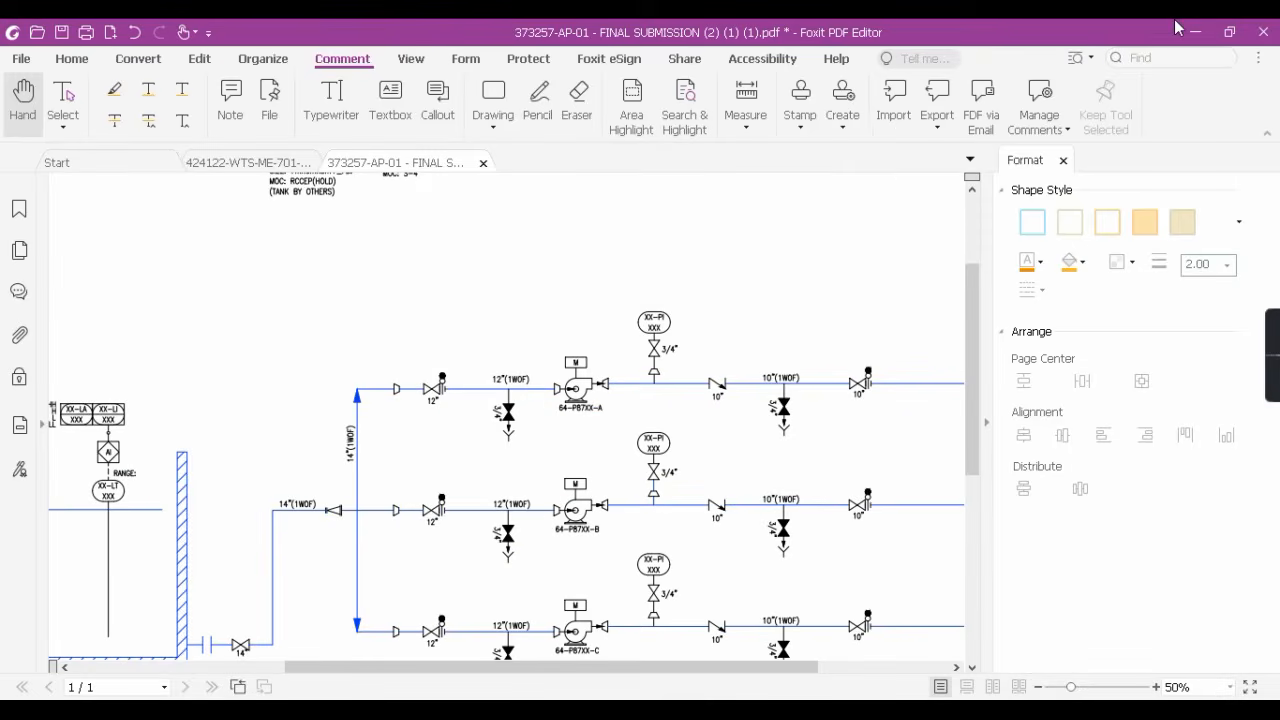
{"action": "scroll", "coordinate": [721, 425], "scroll_direction": "down", "scroll_amount": 3}
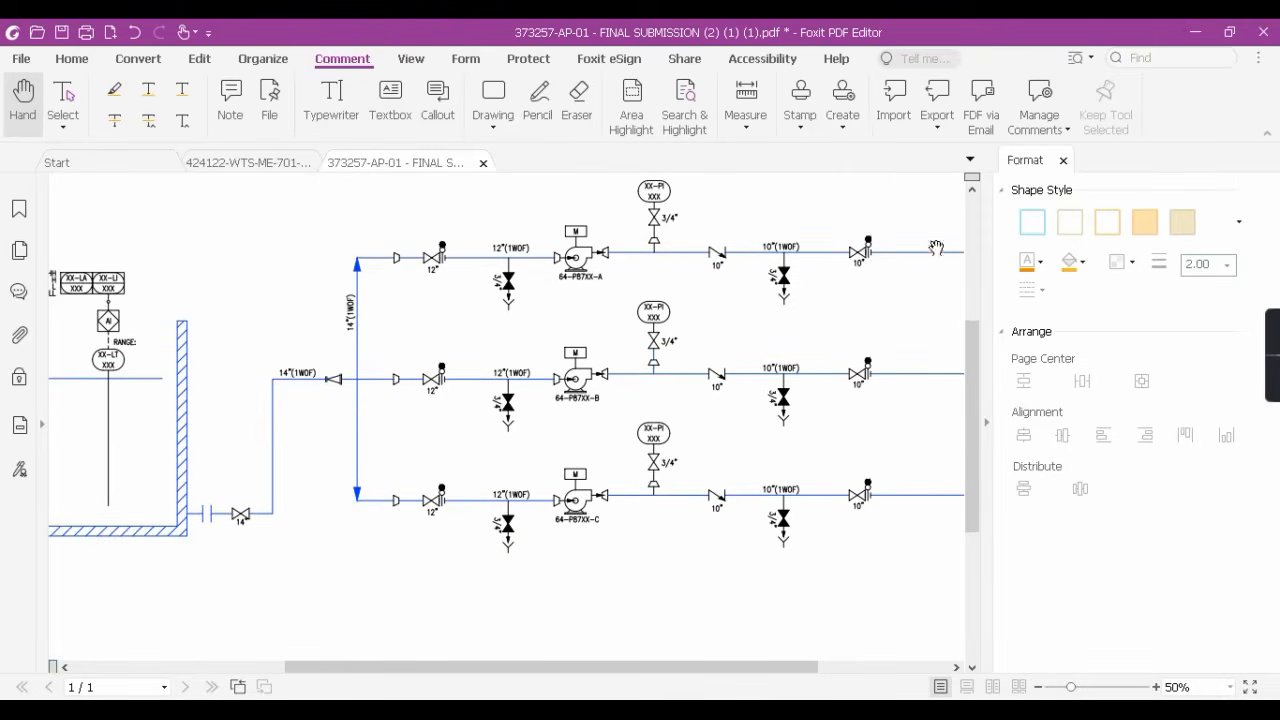
{"action": "left_click", "coordinate": [1195, 36]}
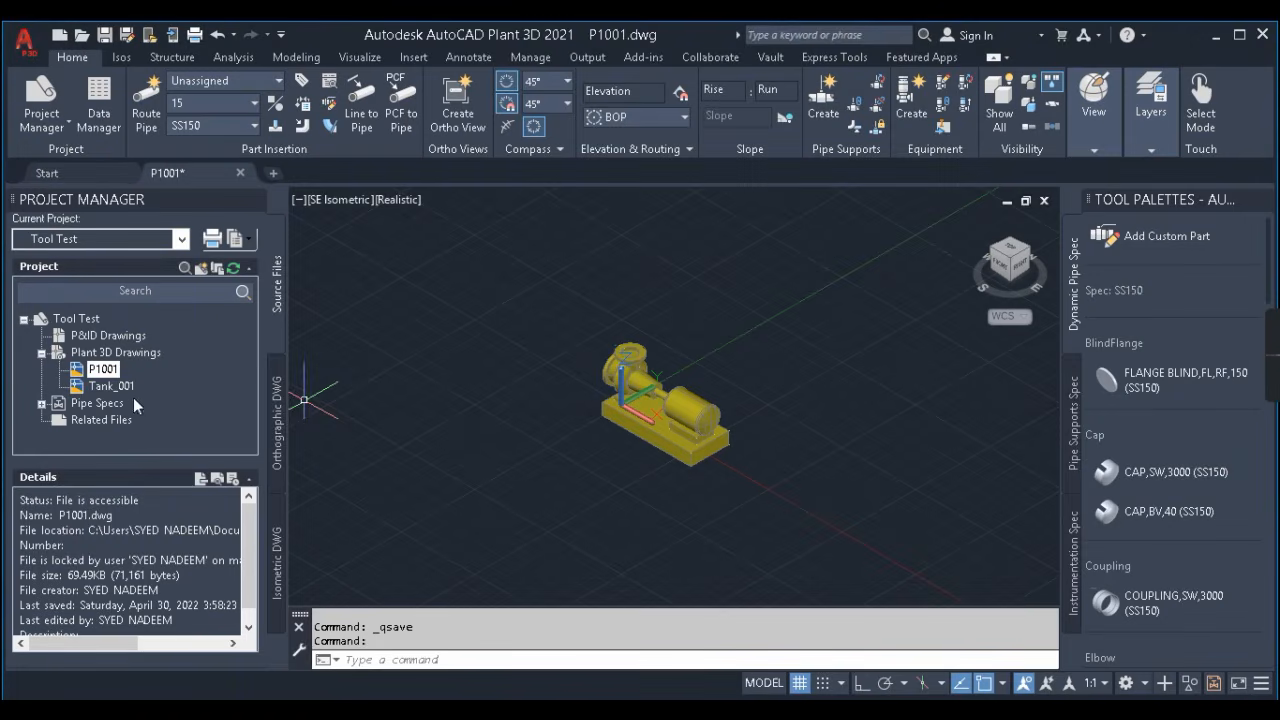
- Create a new Plant 3D drawing named P1002 in the Tool Test project
{"action": "right_click", "coordinate": [106, 355]}
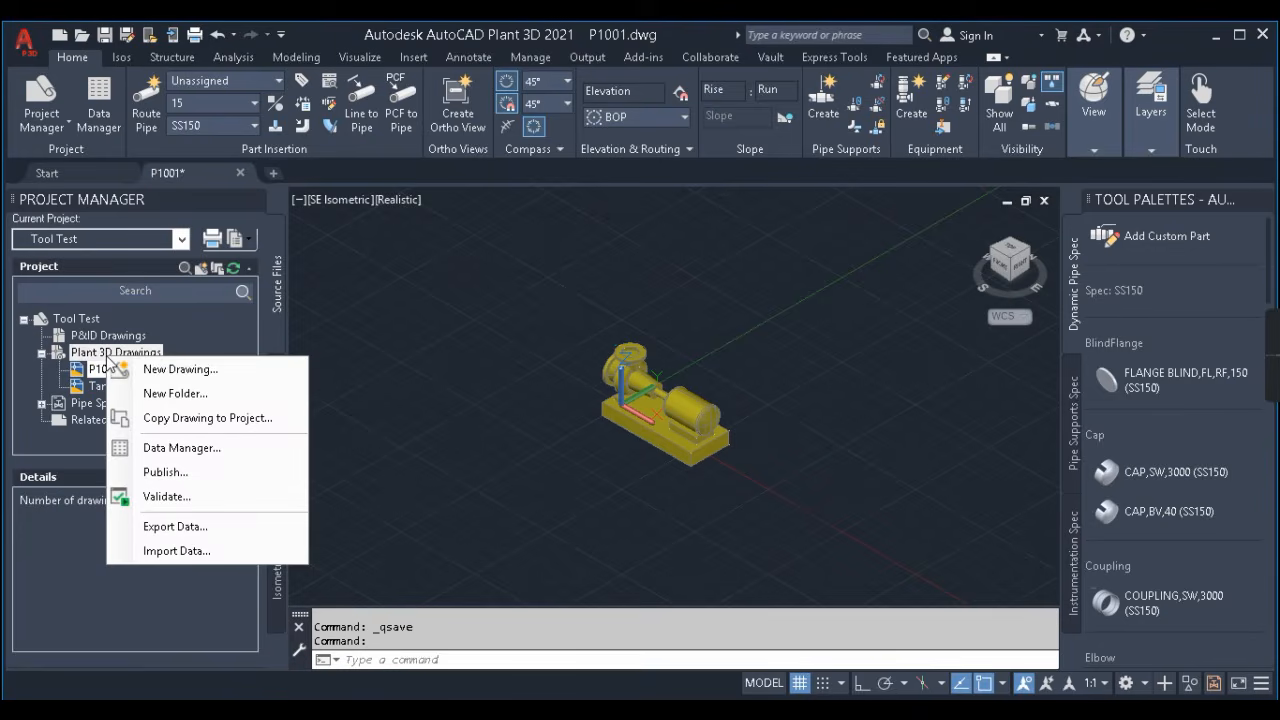
{"action": "left_click", "coordinate": [240, 370]}
{"action": "type", "text": "P"}
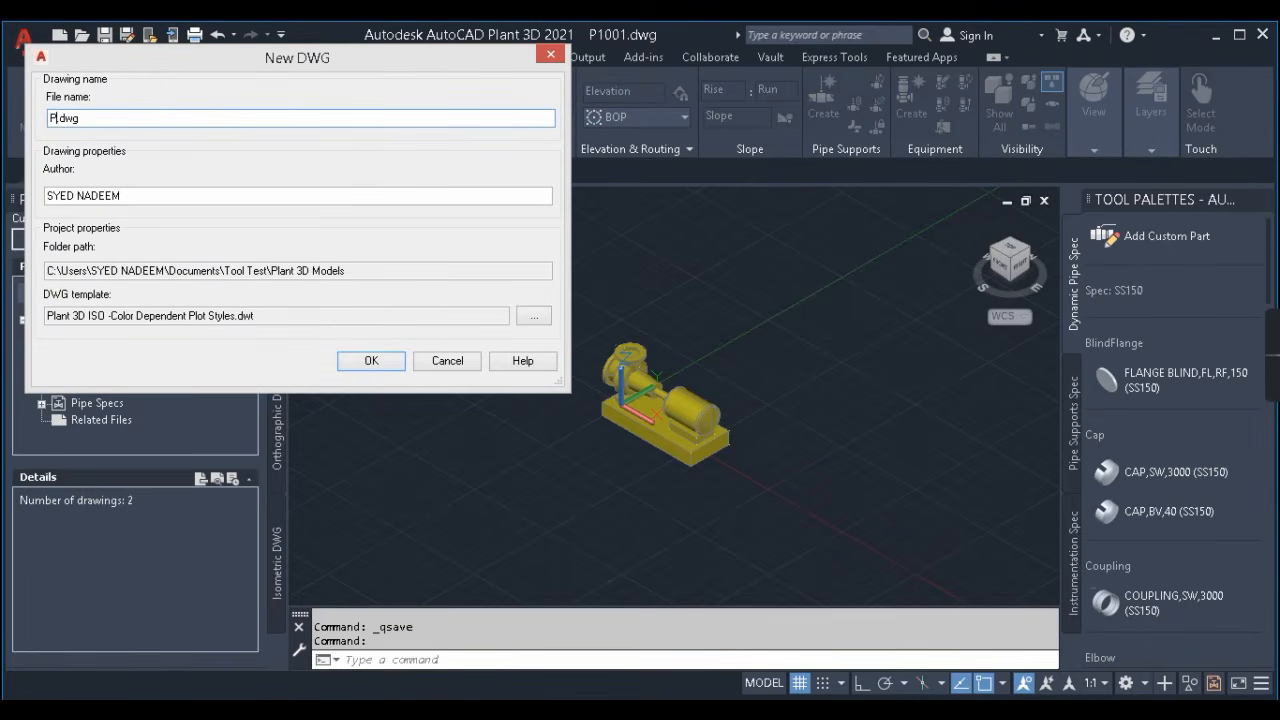
{"action": "type", "text": "1002"}
{"action": "left_click", "coordinate": [386, 363]}
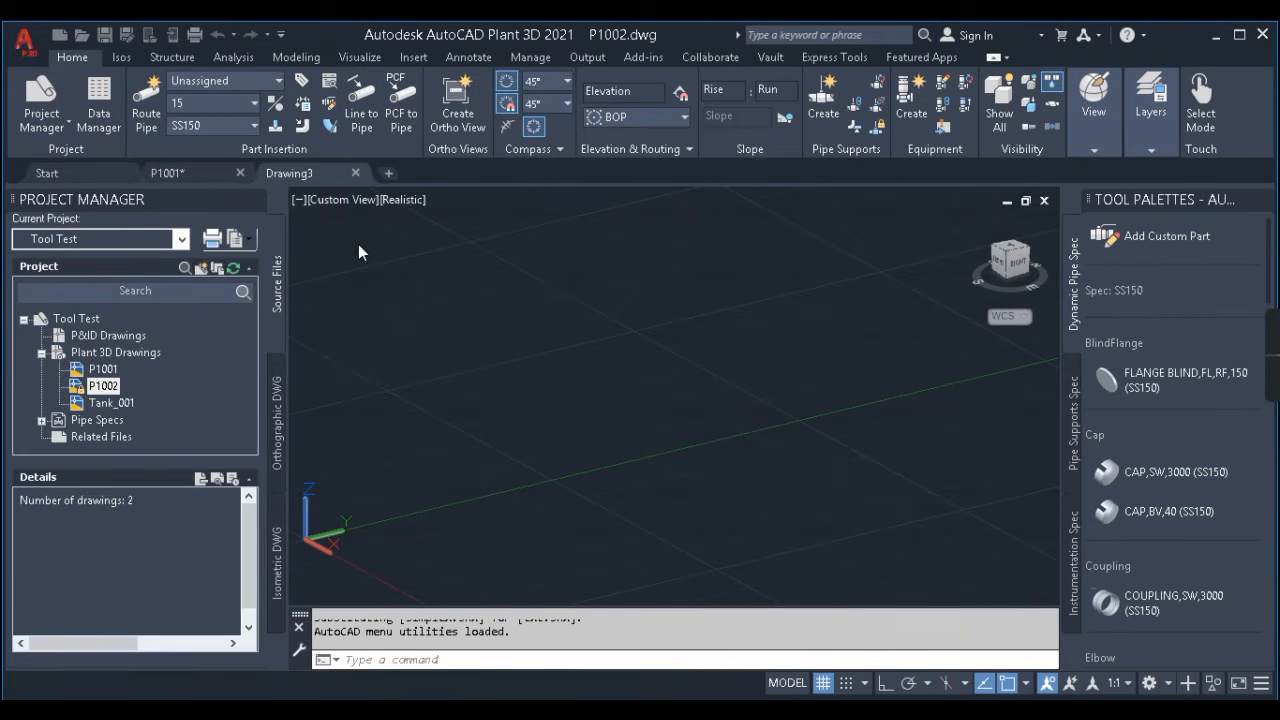
- Create a new Plant 3D drawing named P1003 in the Tool Test project
{"action": "right_click", "coordinate": [110, 352]}
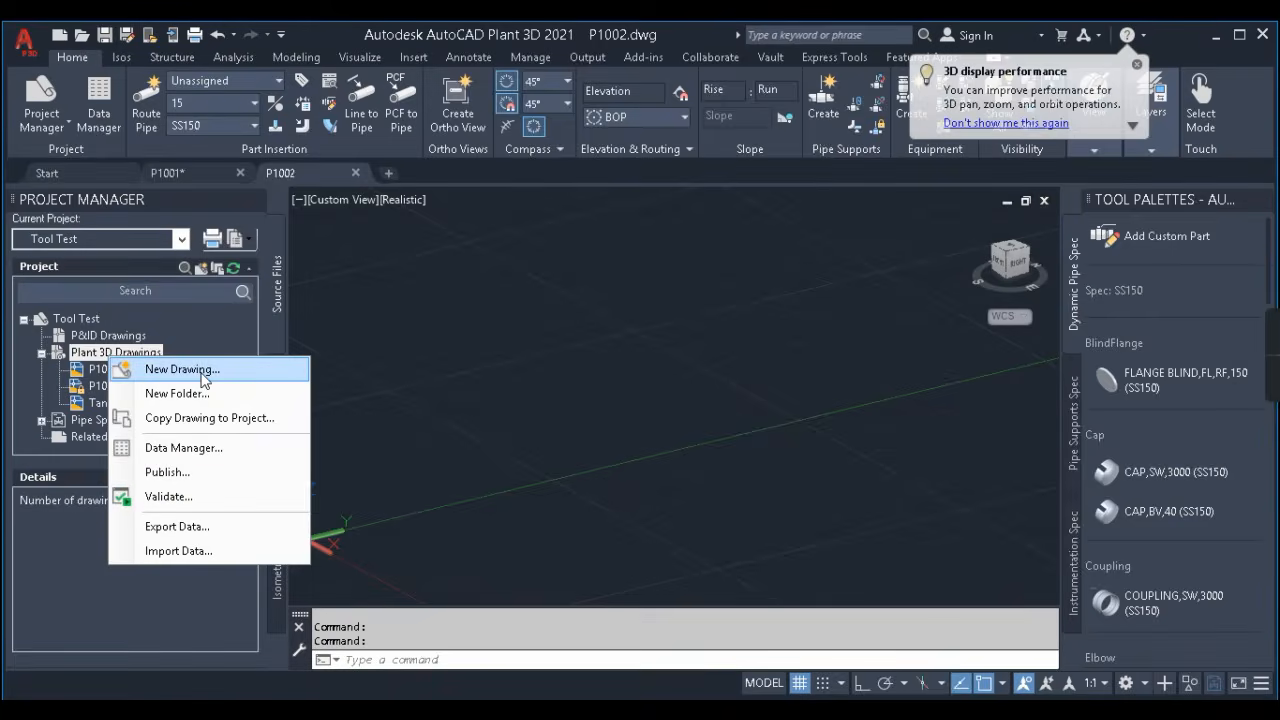
{"action": "left_click", "coordinate": [165, 368]}
{"action": "type", "text": "p.dwg"}
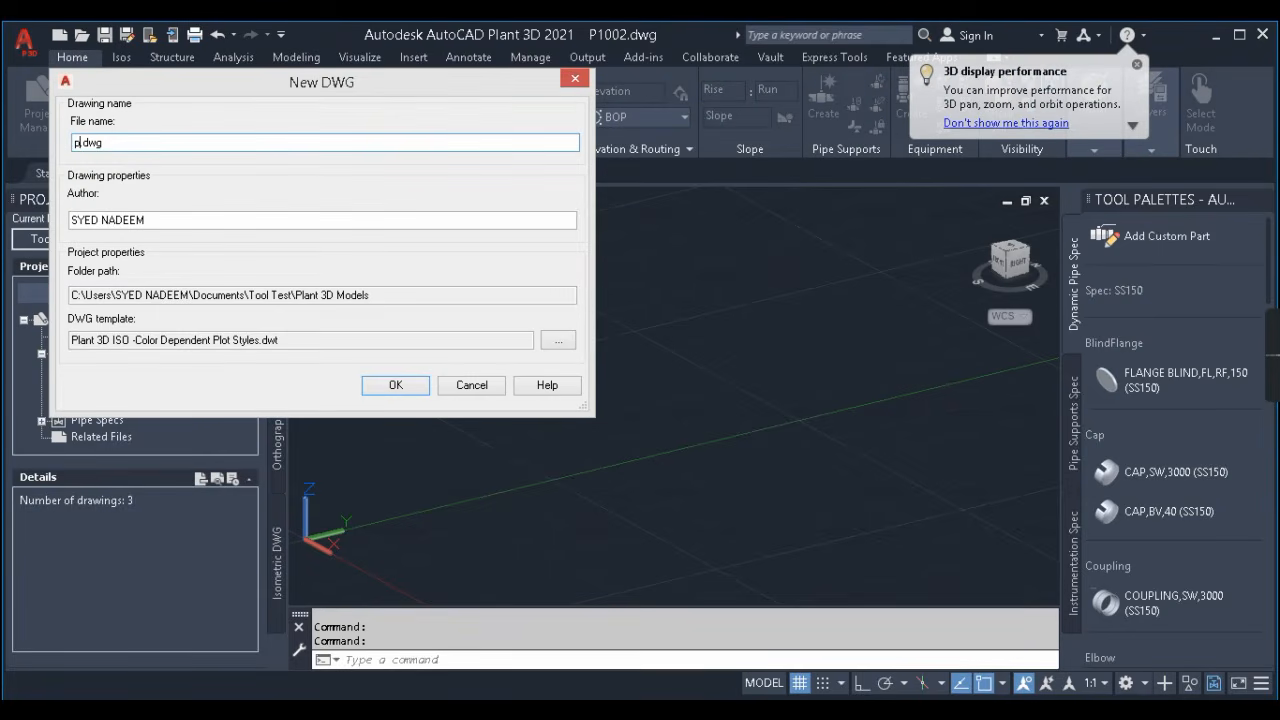
{"action": "key", "text": "BackSpace"}
{"action": "type", "text": "P"}
{"action": "key", "text": "BackSpace"}
{"action": "type", "text": "P1003"}
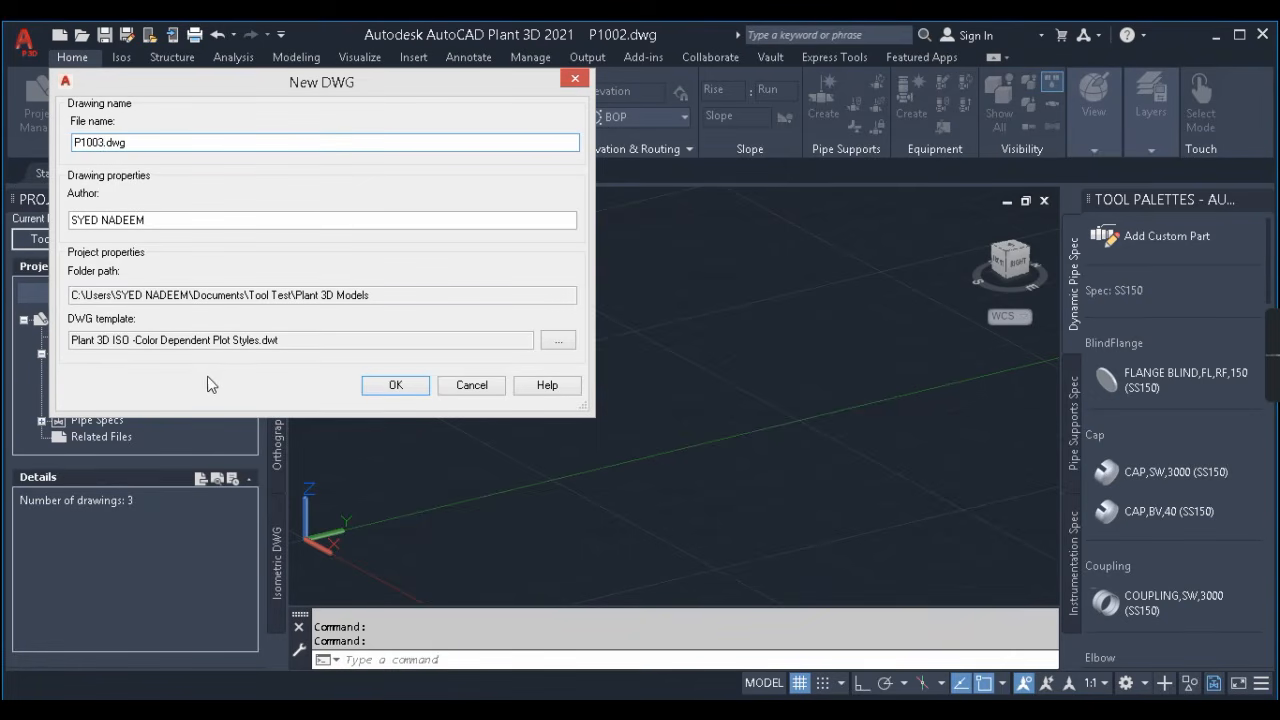
{"action": "left_click", "coordinate": [395, 385]}
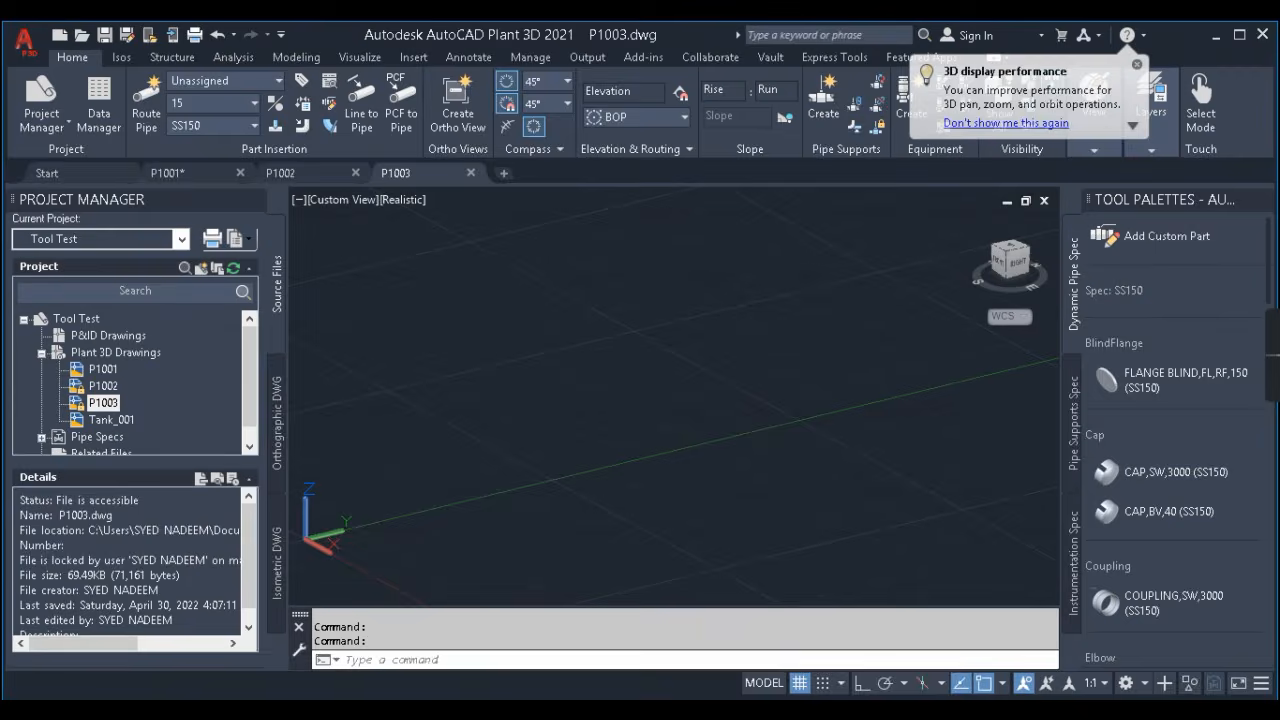
{"action": "left_click", "coordinate": [576, 396]}
{"action": "left_click", "coordinate": [621, 409]}
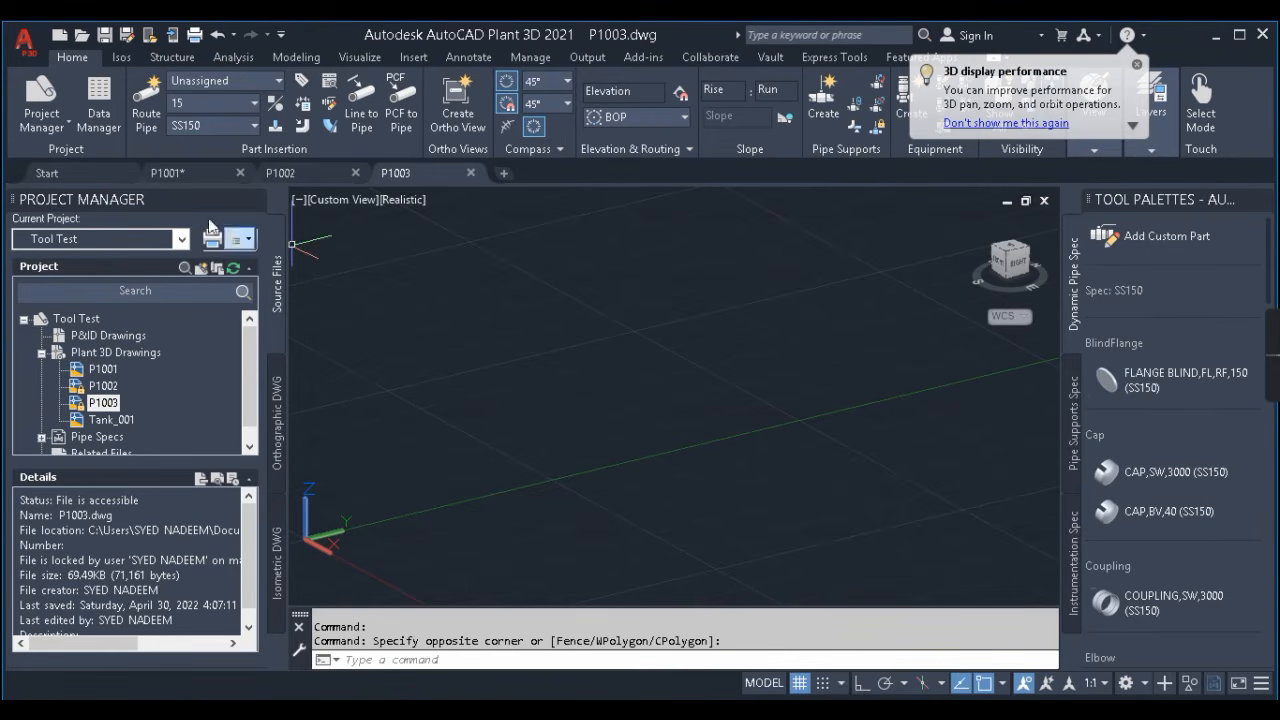
{"action": "left_click", "coordinate": [170, 173]}
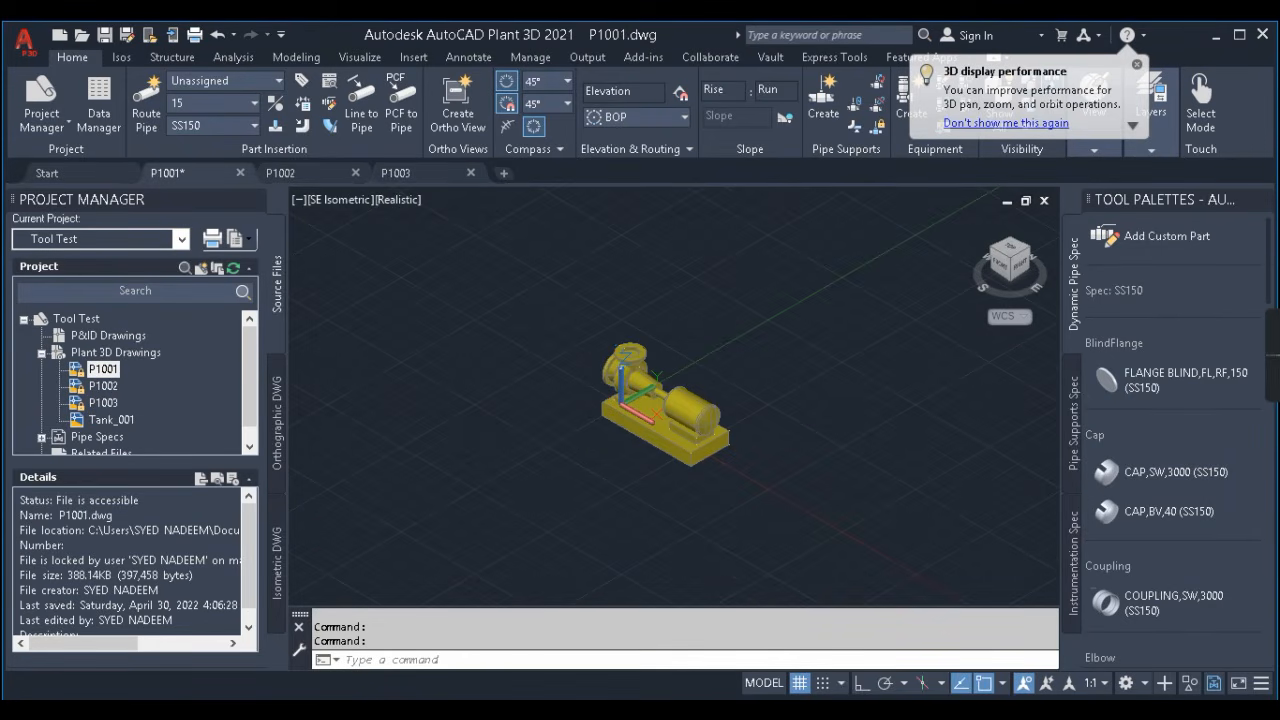
{"action": "left_click", "coordinate": [713, 398]}
{"action": "key", "text": "ctrl+c"}
{"action": "left_click", "coordinate": [300, 173]}
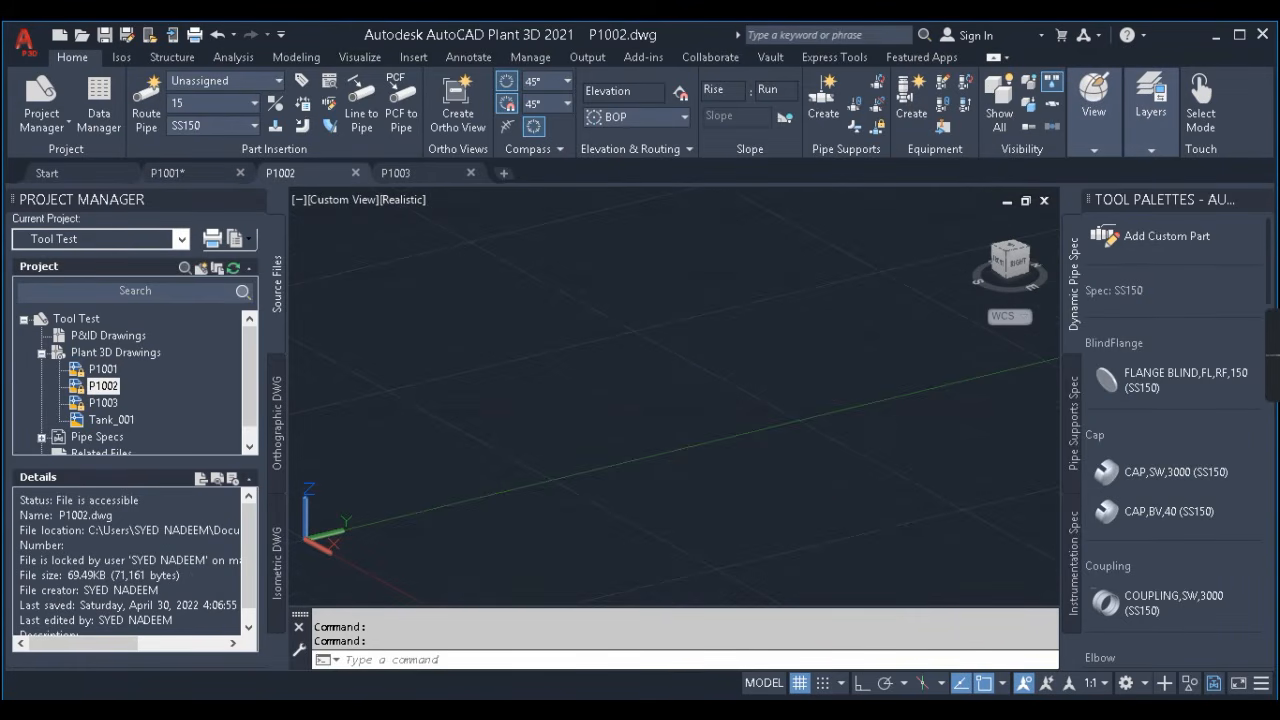
- Return to drawing P1001 and copy the pump to the clipboard with base point 0,0,0
{"action": "left_click", "coordinate": [190, 172]}
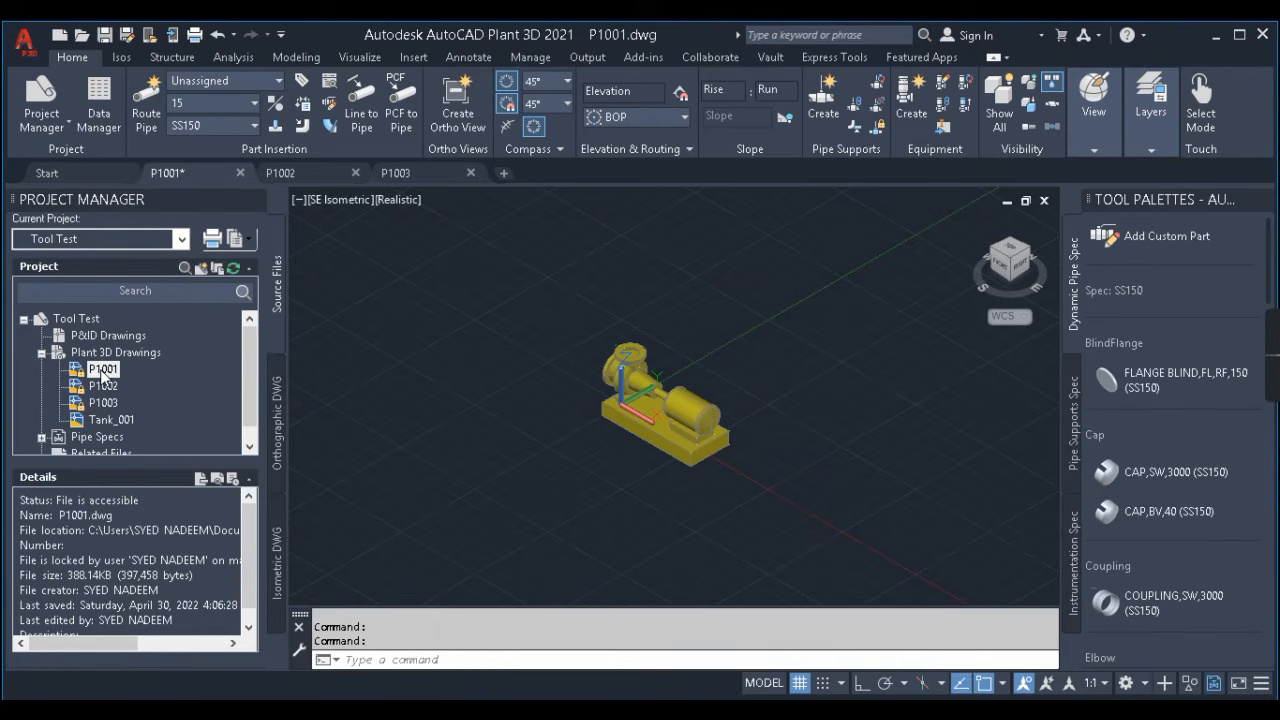
{"action": "right_click", "coordinate": [113, 354]}
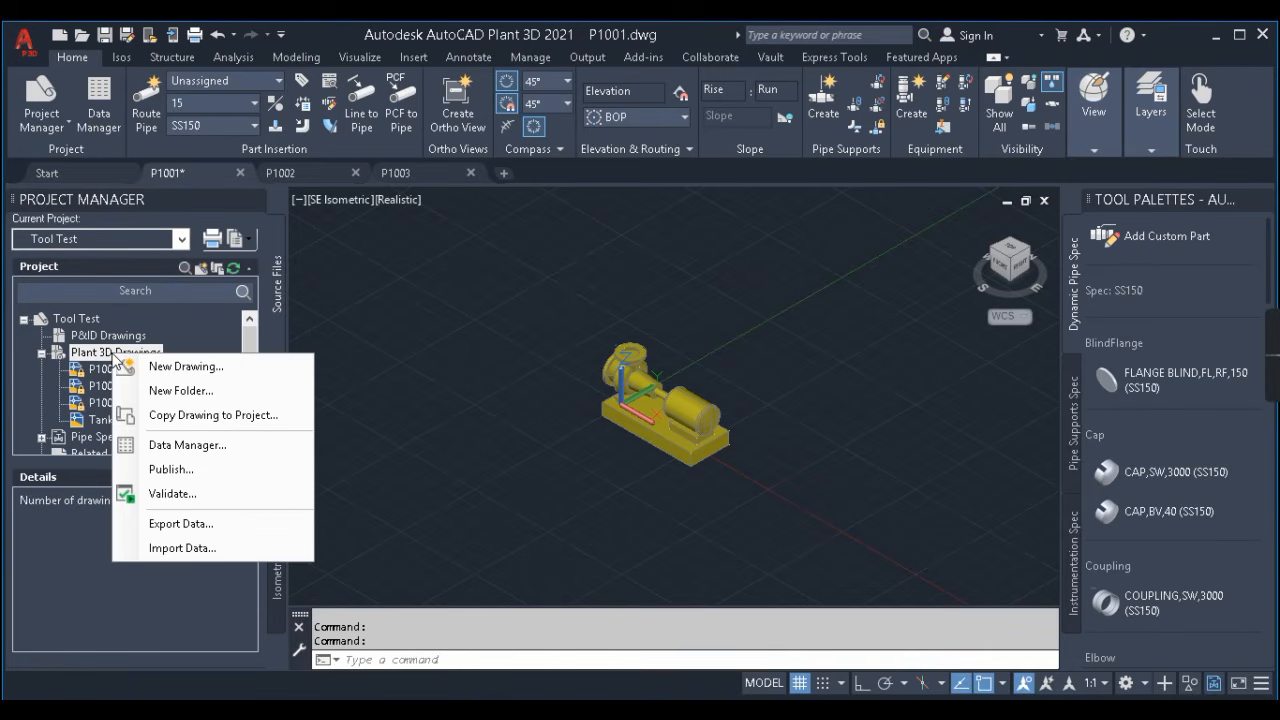
{"action": "left_click", "coordinate": [264, 416]}
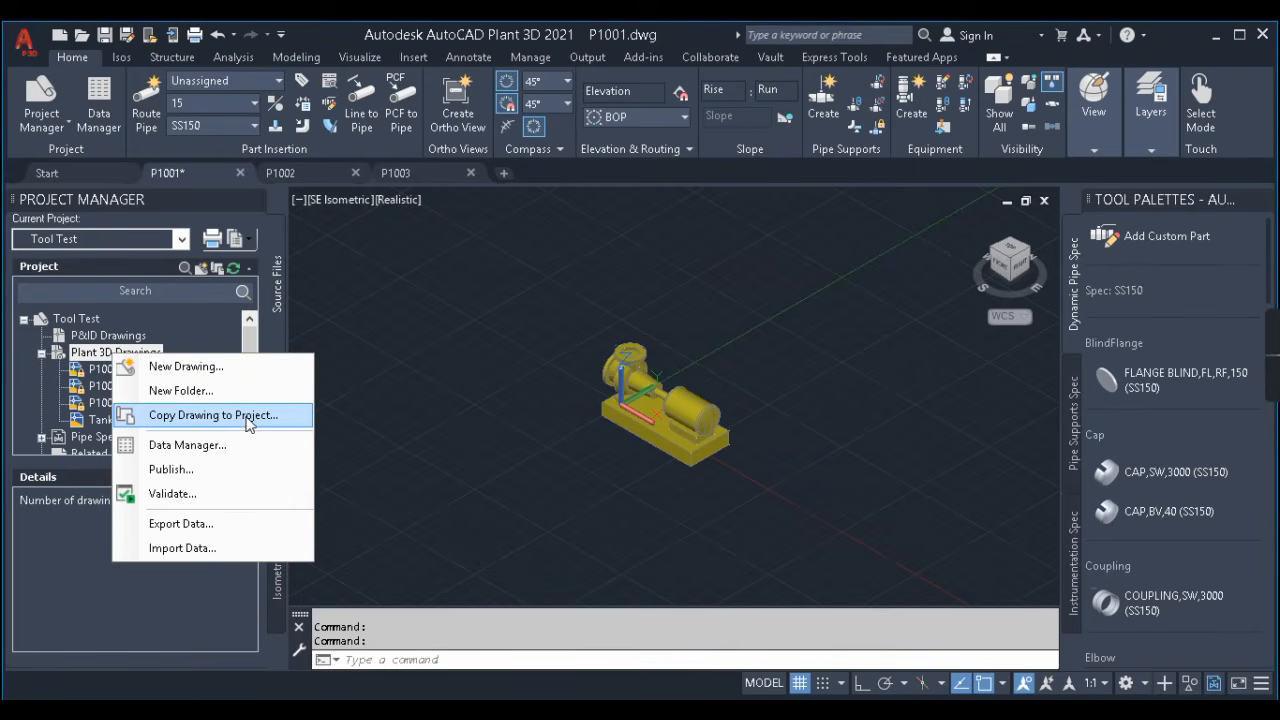
{"action": "left_click", "coordinate": [527, 432]}
{"action": "key", "text": "Escape"}
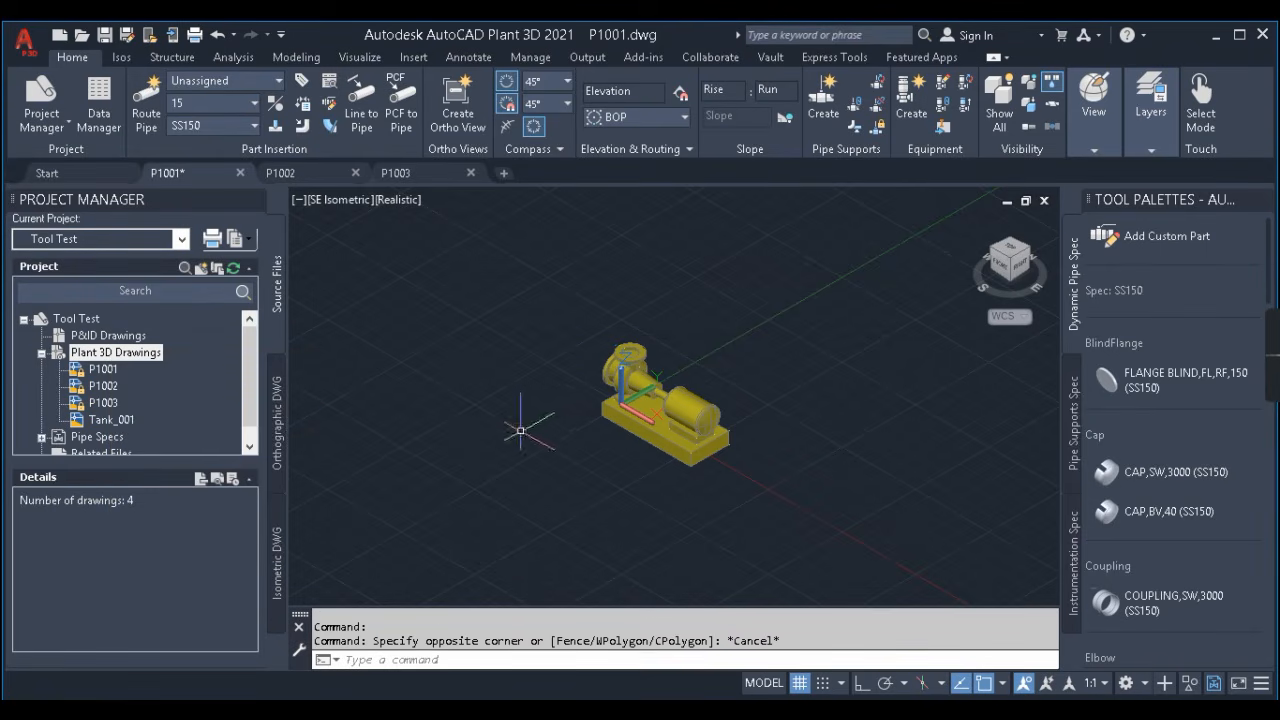
{"action": "left_click", "coordinate": [692, 414]}
{"action": "key", "text": "ctrl+c"}
{"action": "key", "text": "ctrl+shift+c"}
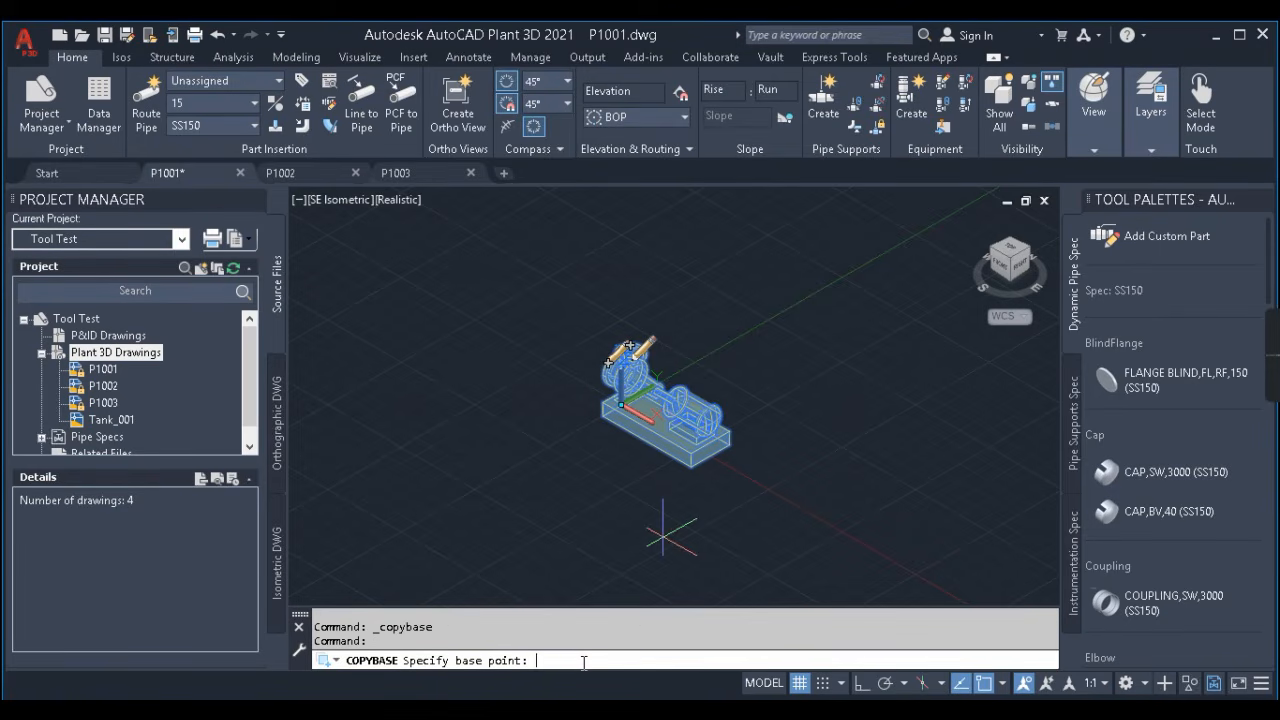
{"action": "type", "text": "0,0,0"}
{"action": "key", "text": "Return"}
- Paste the copied pump into drawing P1002 at insertion point 0,0,0
{"action": "left_click", "coordinate": [275, 173]}
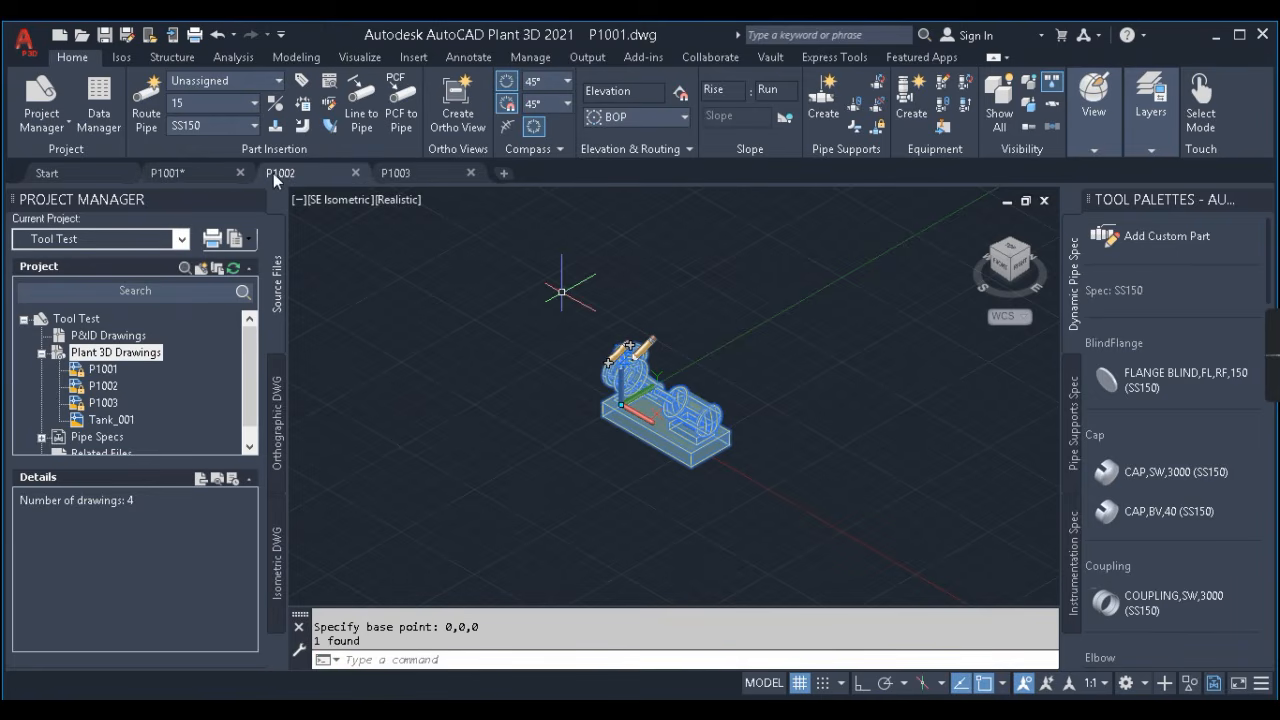
{"action": "key", "text": "ctrl+v"}
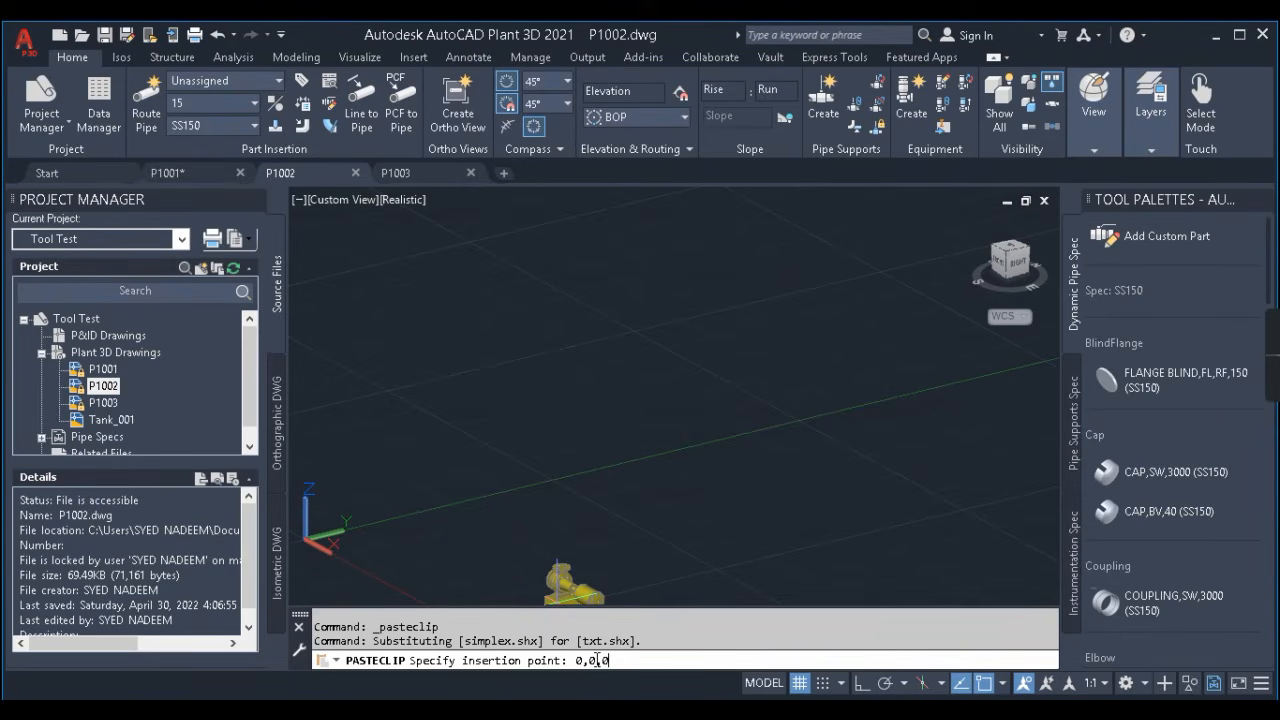
{"action": "key", "text": "Return"}
- Assign the pasted pump in P1002 the tag number 1002, with type P
{"action": "scroll", "coordinate": [739, 390], "scroll_direction": "down", "scroll_amount": 6}
{"action": "scroll", "coordinate": [708, 409], "scroll_direction": "up", "scroll_amount": 7}
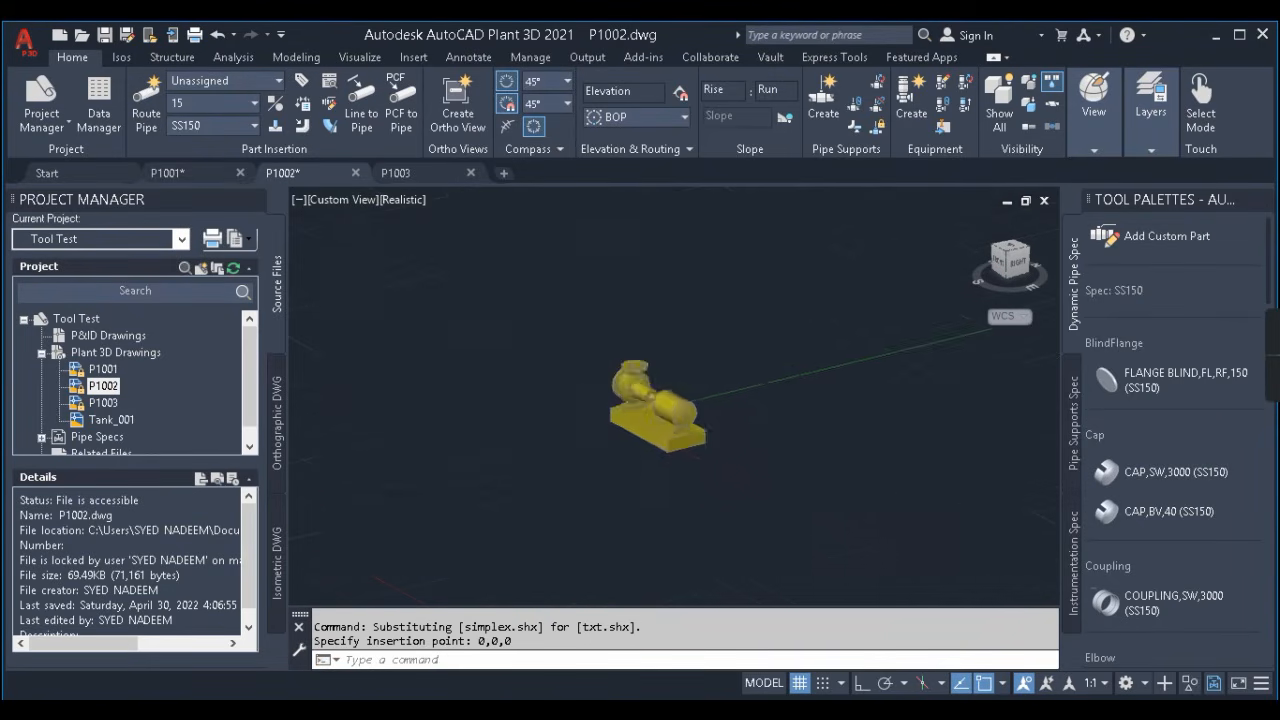
{"action": "scroll", "coordinate": [698, 398], "scroll_direction": "up", "scroll_amount": 4}
{"action": "left_click", "coordinate": [995, 250]}
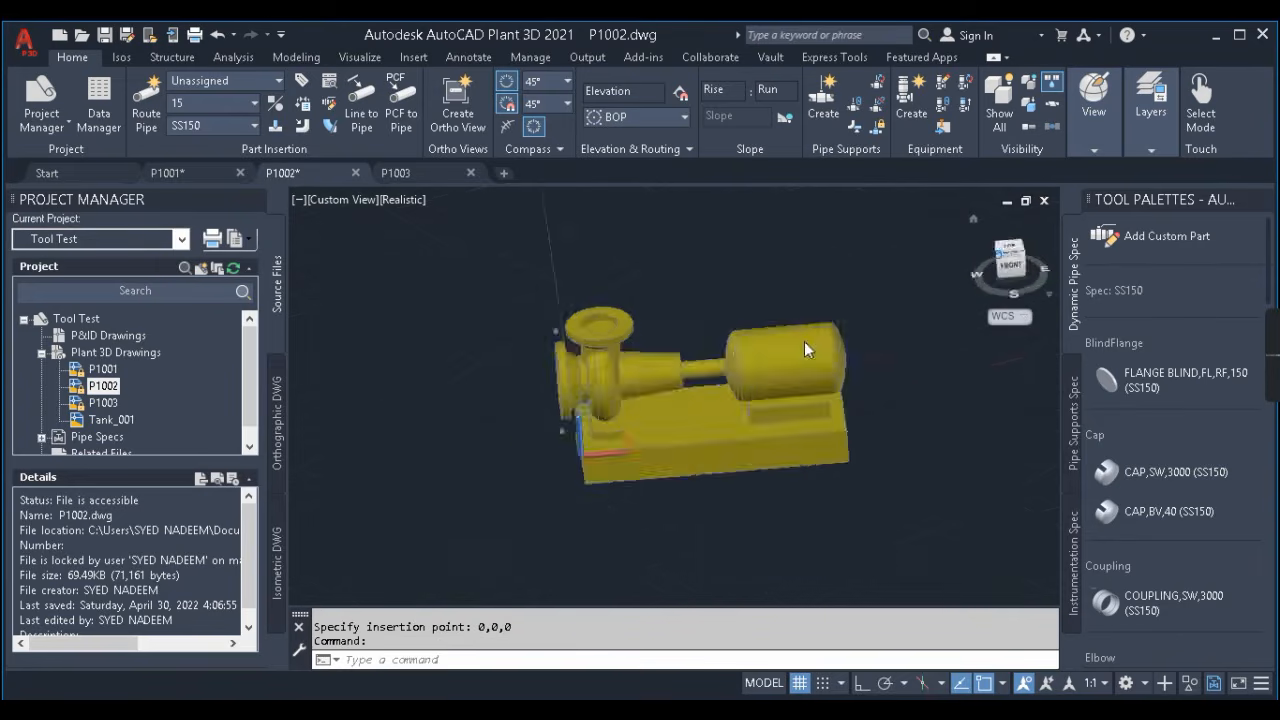
{"action": "left_click", "coordinate": [790, 341]}
{"action": "right_click", "coordinate": [762, 342]}
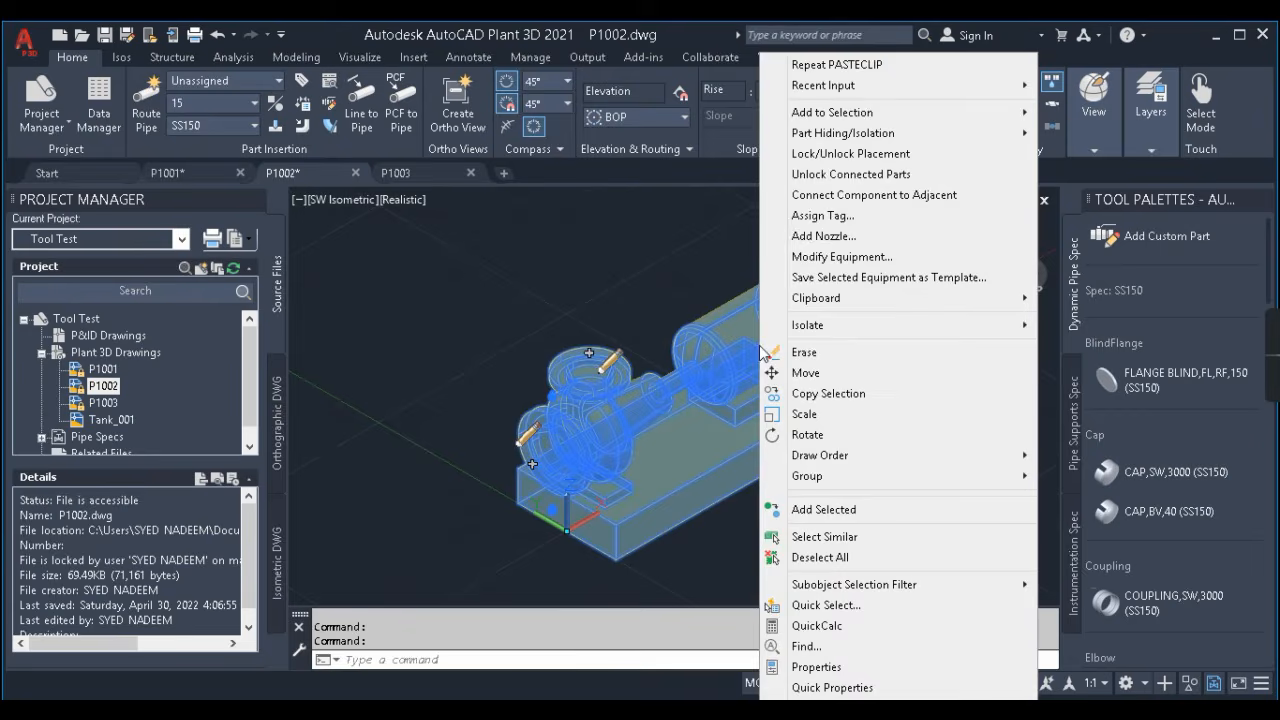
{"action": "left_click", "coordinate": [830, 219]}
{"action": "double_click", "coordinate": [289, 195]}
{"action": "left_click", "coordinate": [289, 197]}
{"action": "type", "text": "2"}
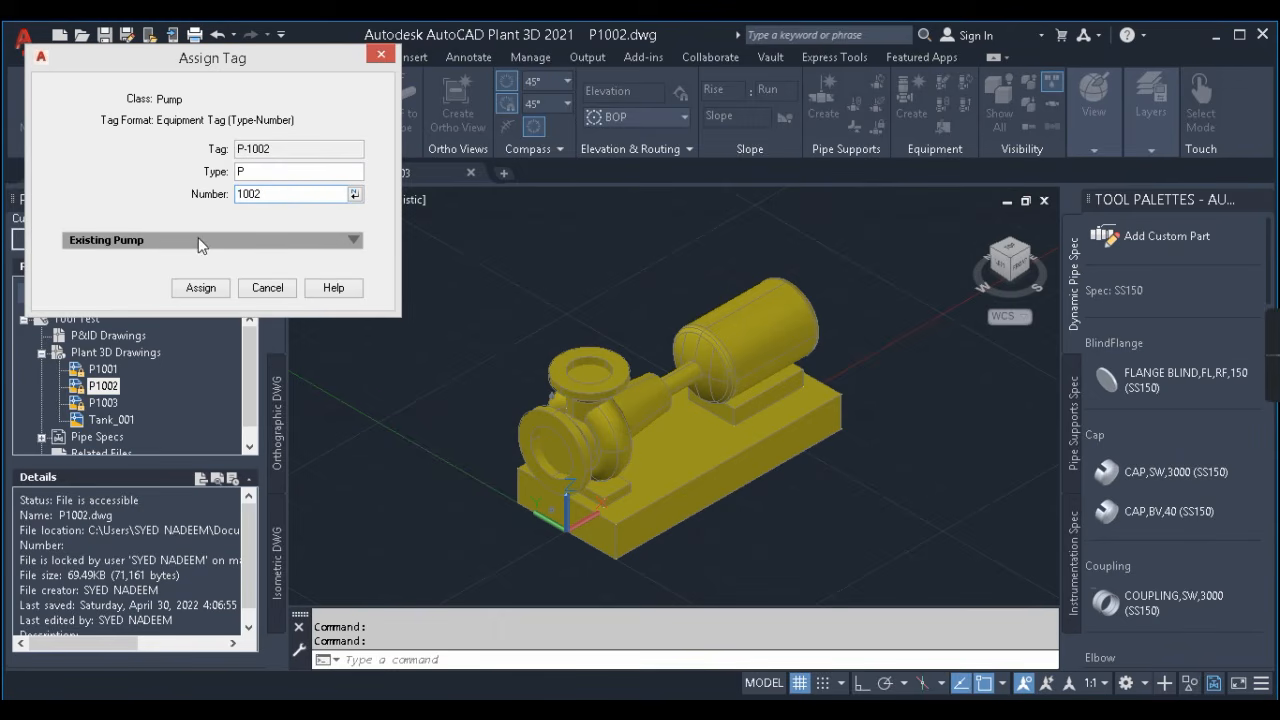
{"action": "left_click", "coordinate": [197, 290]}
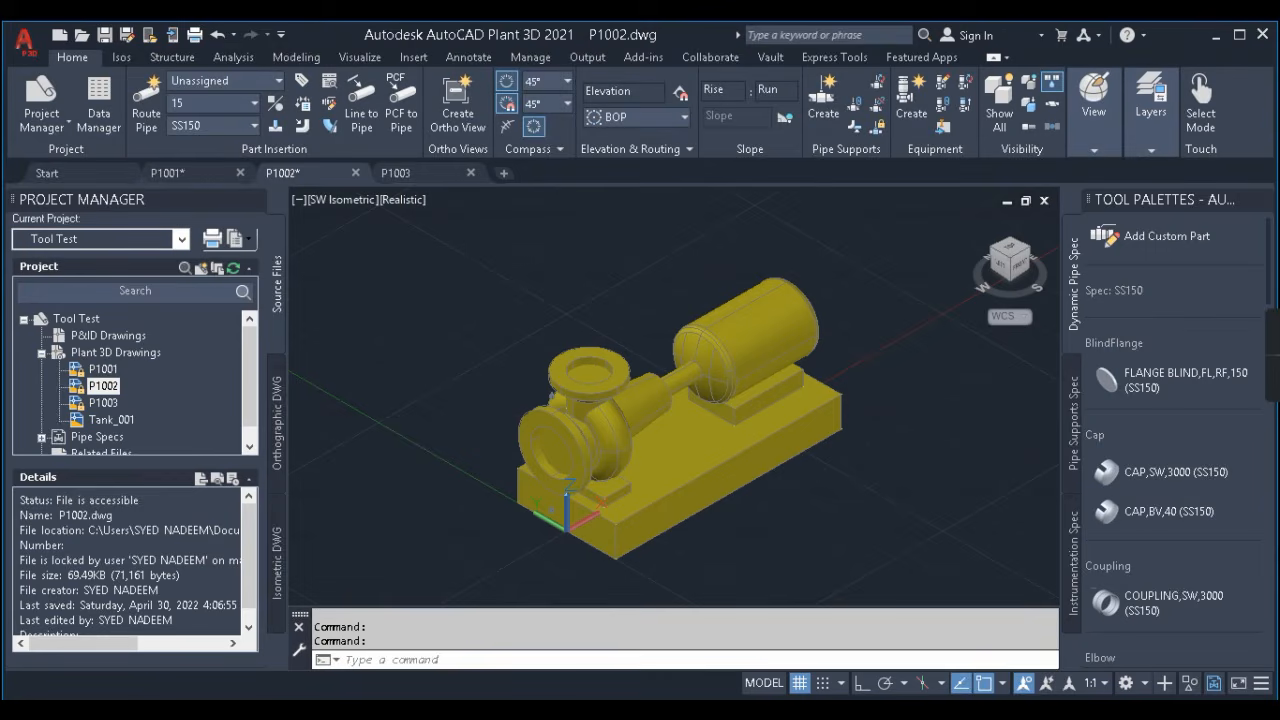
- Paste the copied pump into drawing P1003 at insertion point 0,0,0
{"action": "left_click", "coordinate": [431, 173]}
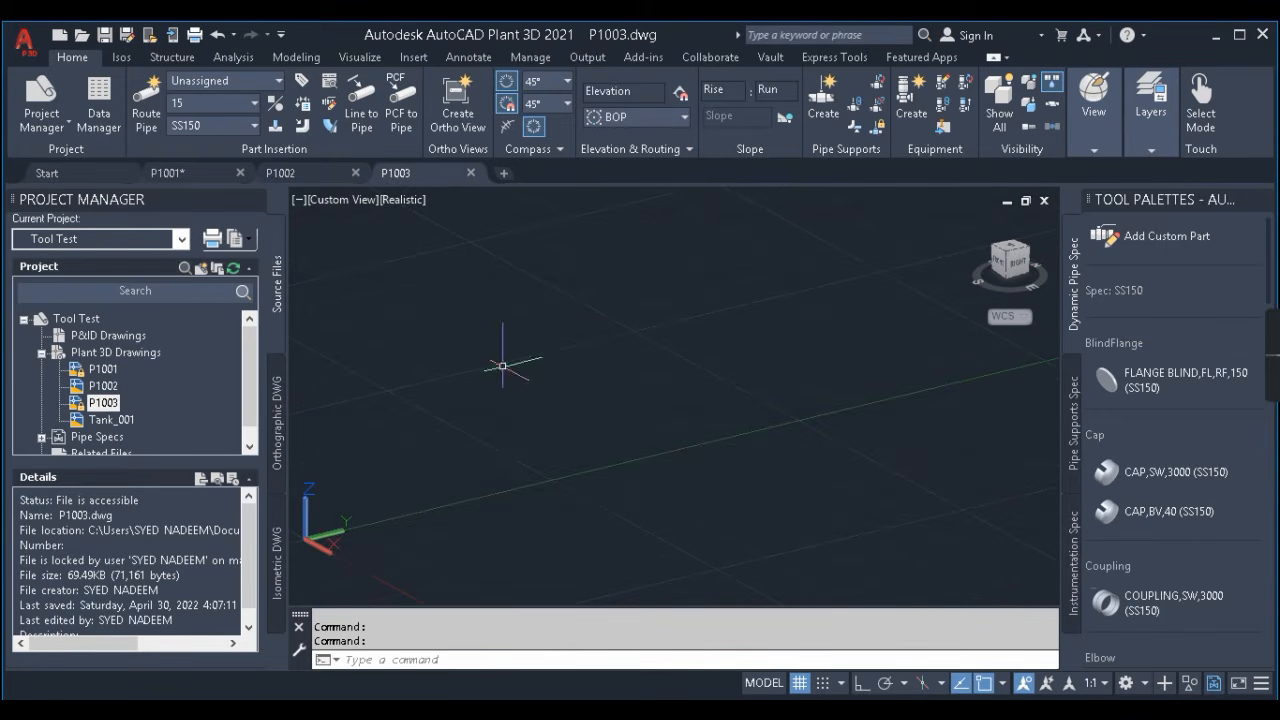
{"action": "key", "text": "ctrl+v"}
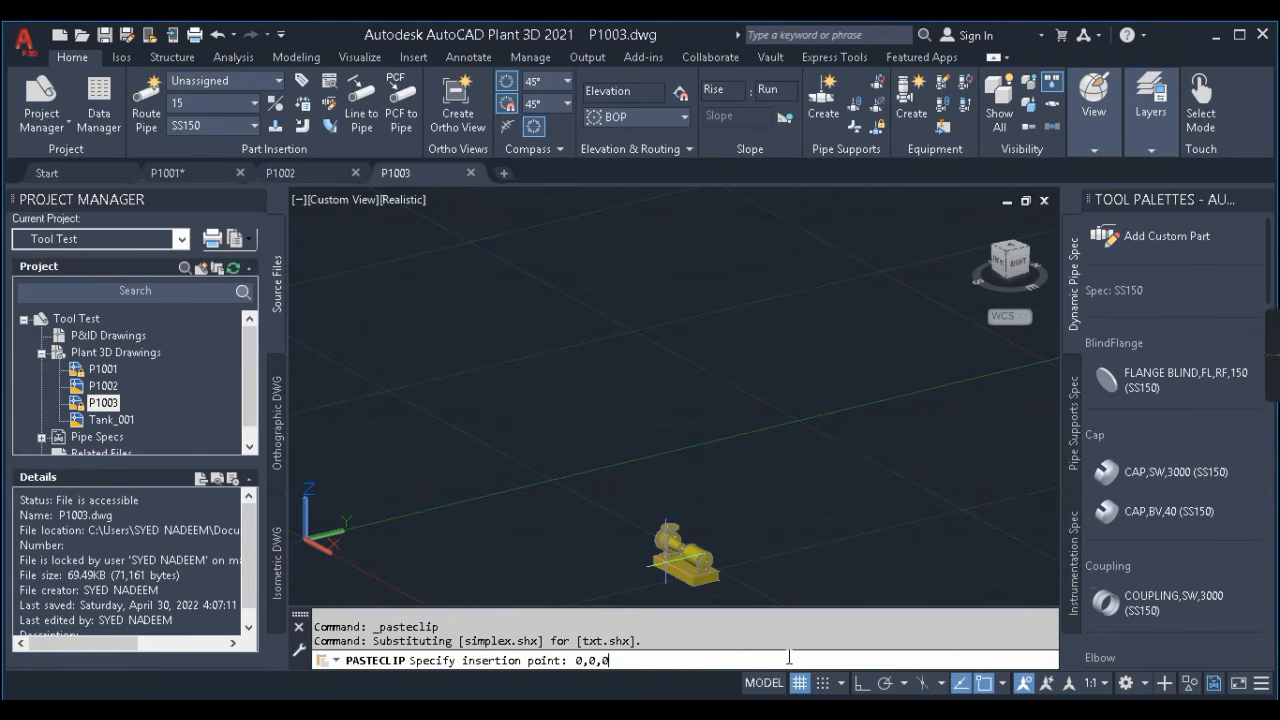
{"action": "type", "text": "0,0,0"}
{"action": "key", "text": "Return"}
- Edit the tag number of the pasted pump in P1003 and assign the tag
{"action": "left_click", "coordinate": [996, 258]}
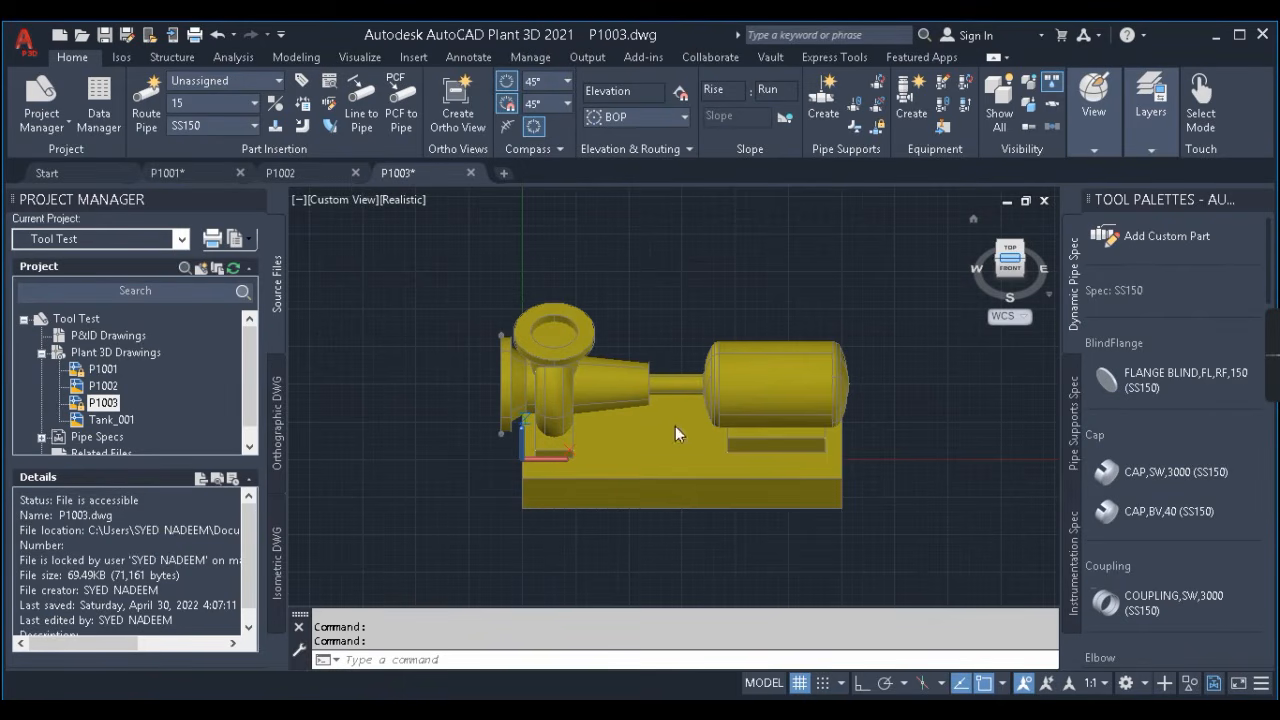
{"action": "left_click", "coordinate": [1004, 274]}
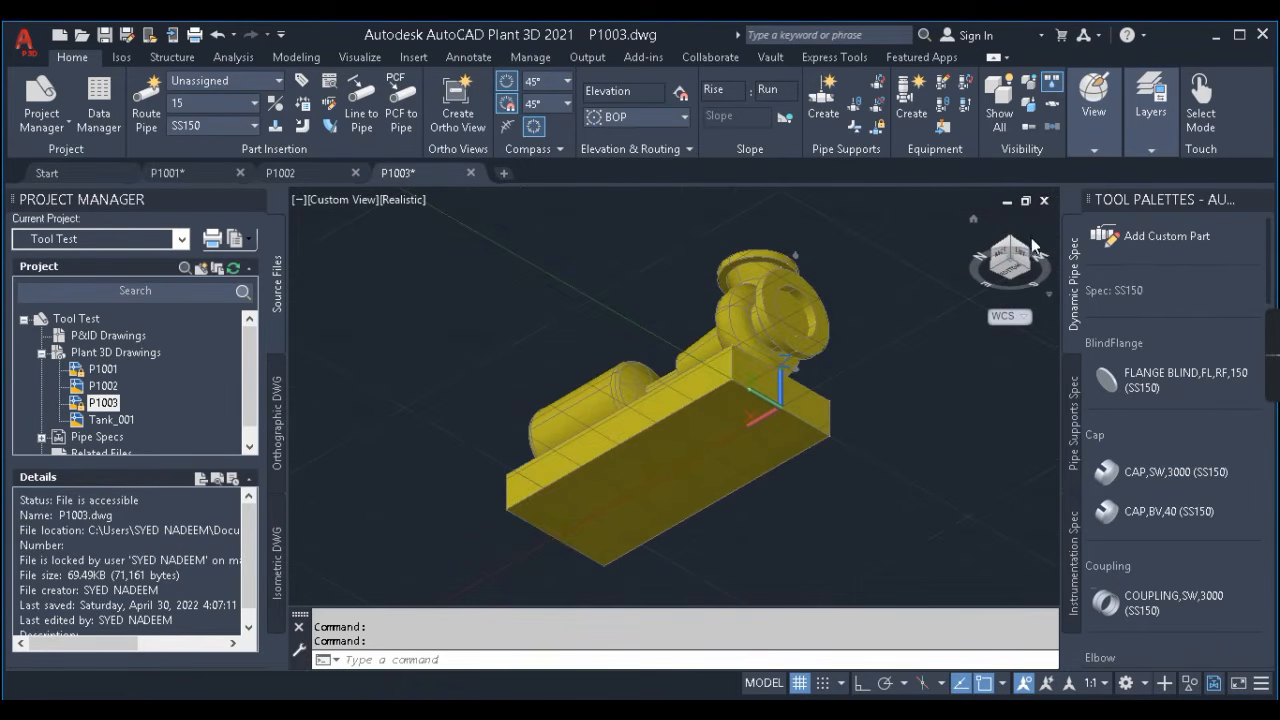
{"action": "left_click", "coordinate": [1033, 258]}
{"action": "left_click", "coordinate": [722, 400]}
{"action": "right_click", "coordinate": [722, 400]}
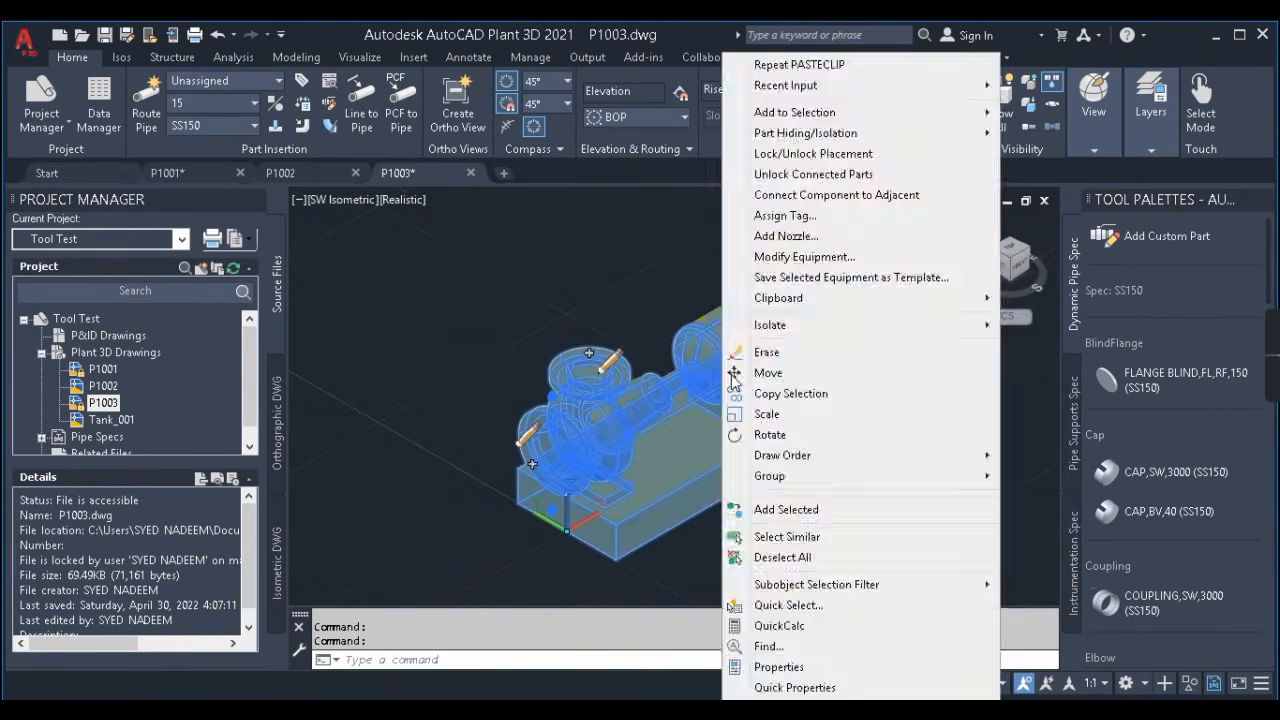
{"action": "left_click", "coordinate": [814, 218]}
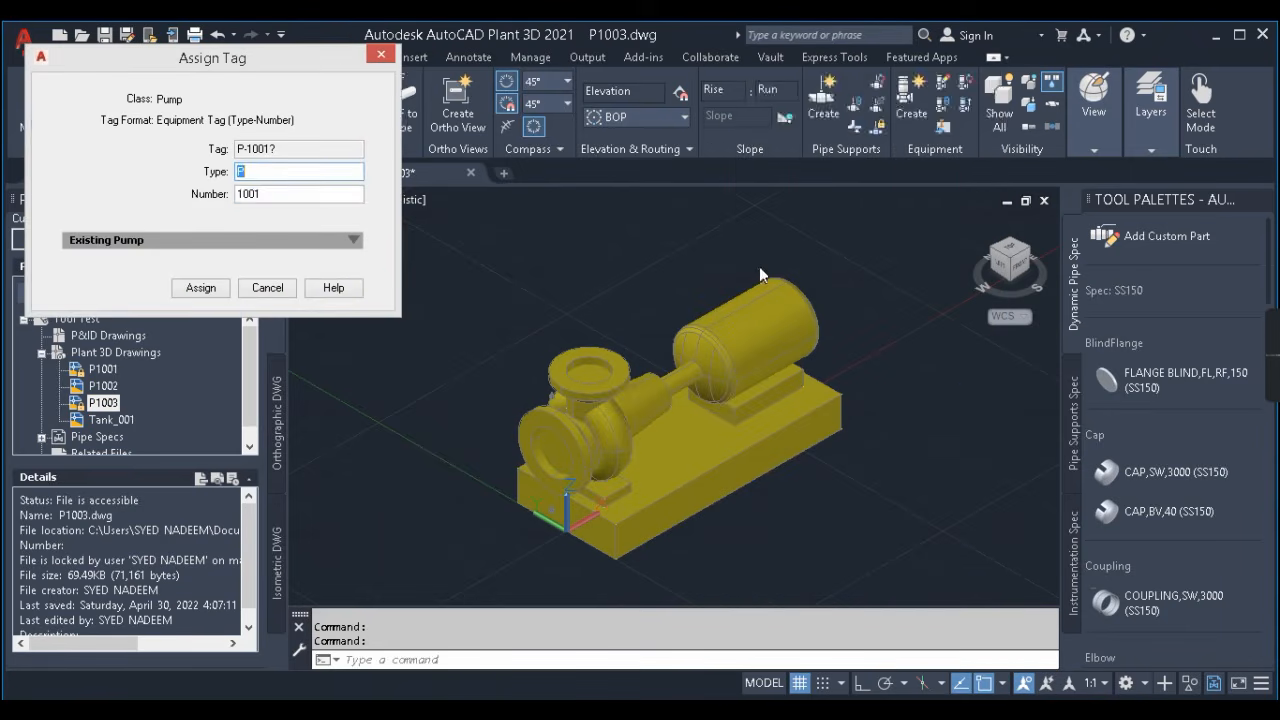
{"action": "left_click", "coordinate": [298, 193]}
{"action": "left_click", "coordinate": [298, 193]}
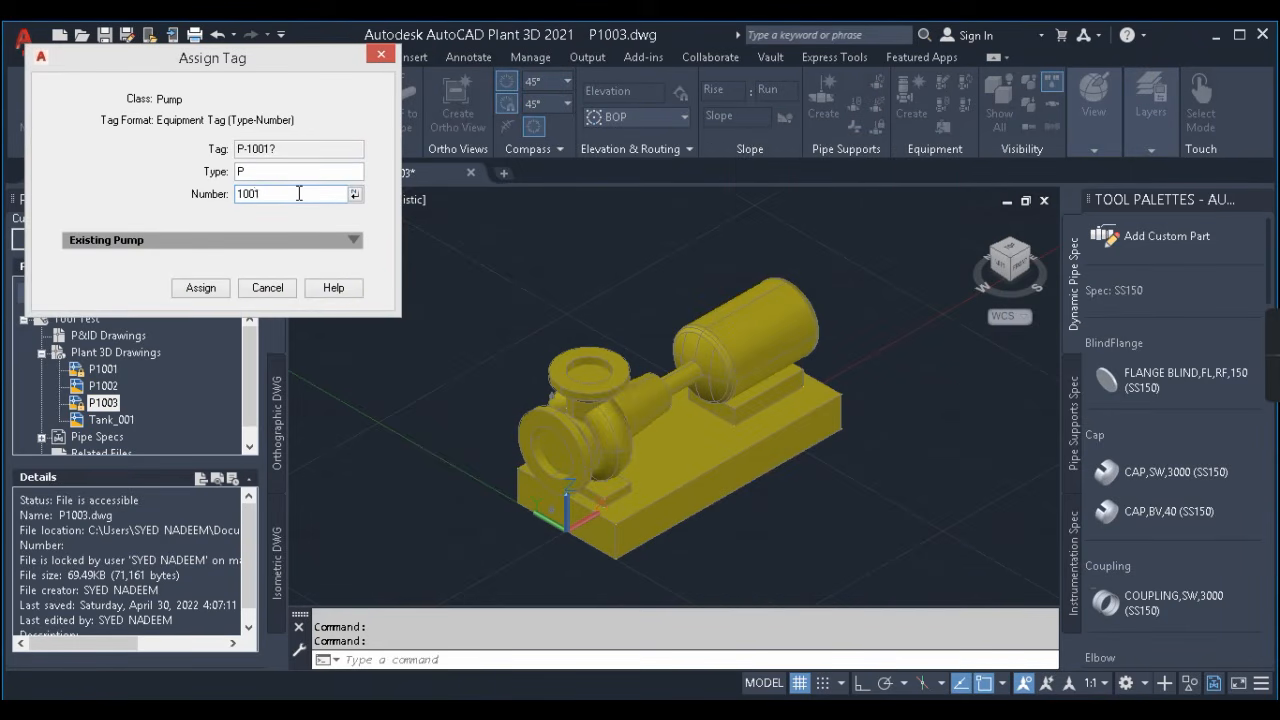
{"action": "left_click", "coordinate": [199, 290]}
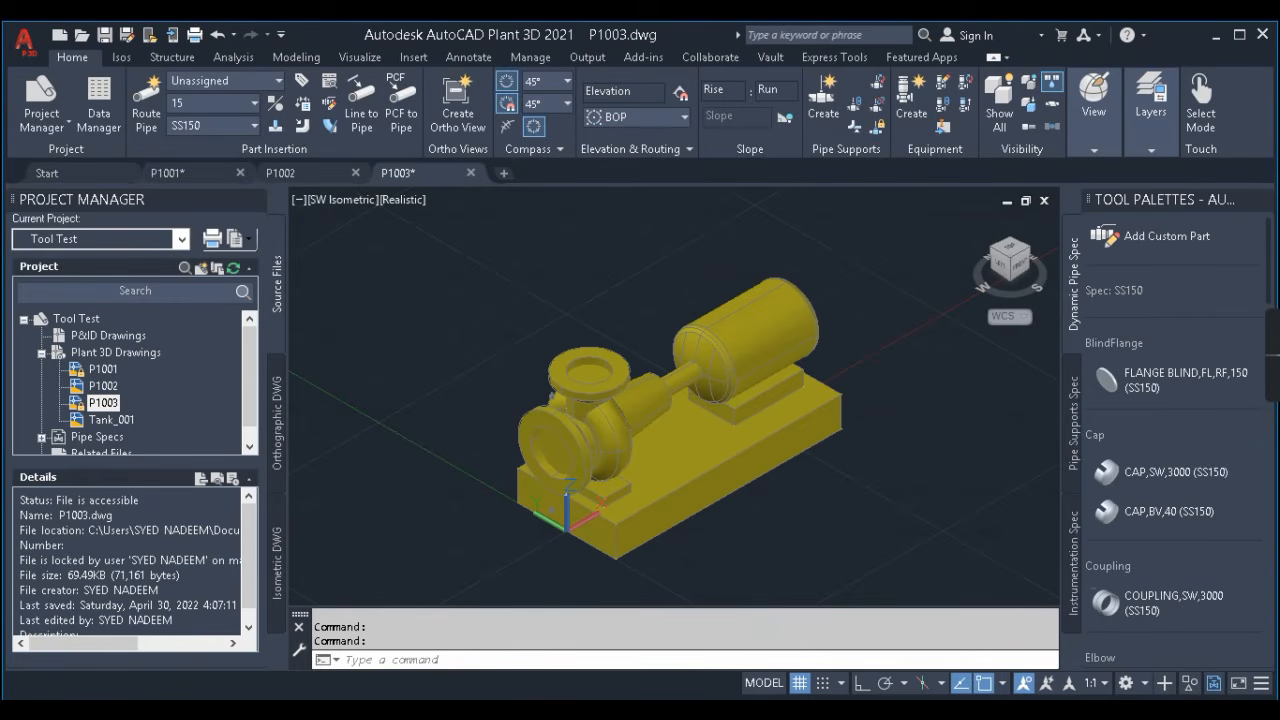
- Save drawing P1003, switch to Foxit PDF Editor and examine the tank and three-pump lines on the P&ID
{"action": "key", "text": "ctrl+s"}
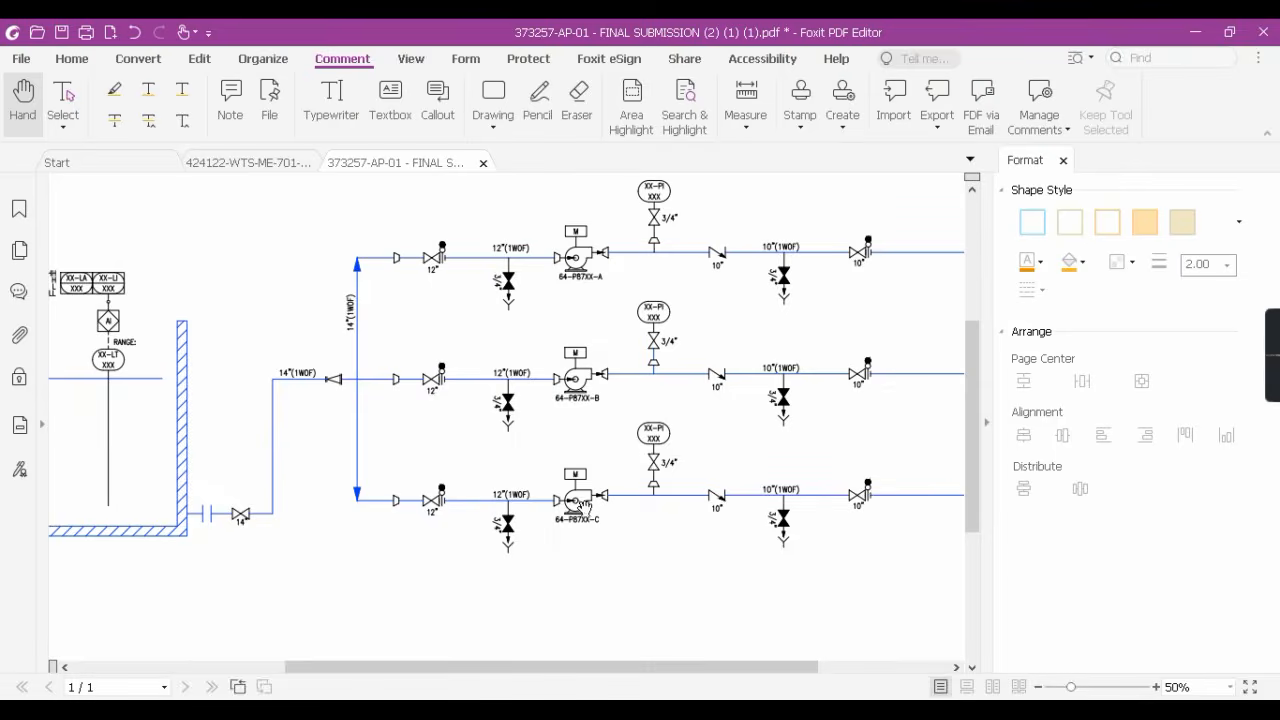
{"action": "scroll", "coordinate": [588, 503], "scroll_direction": "down", "scroll_amount": 2, "text": "ctrl"}
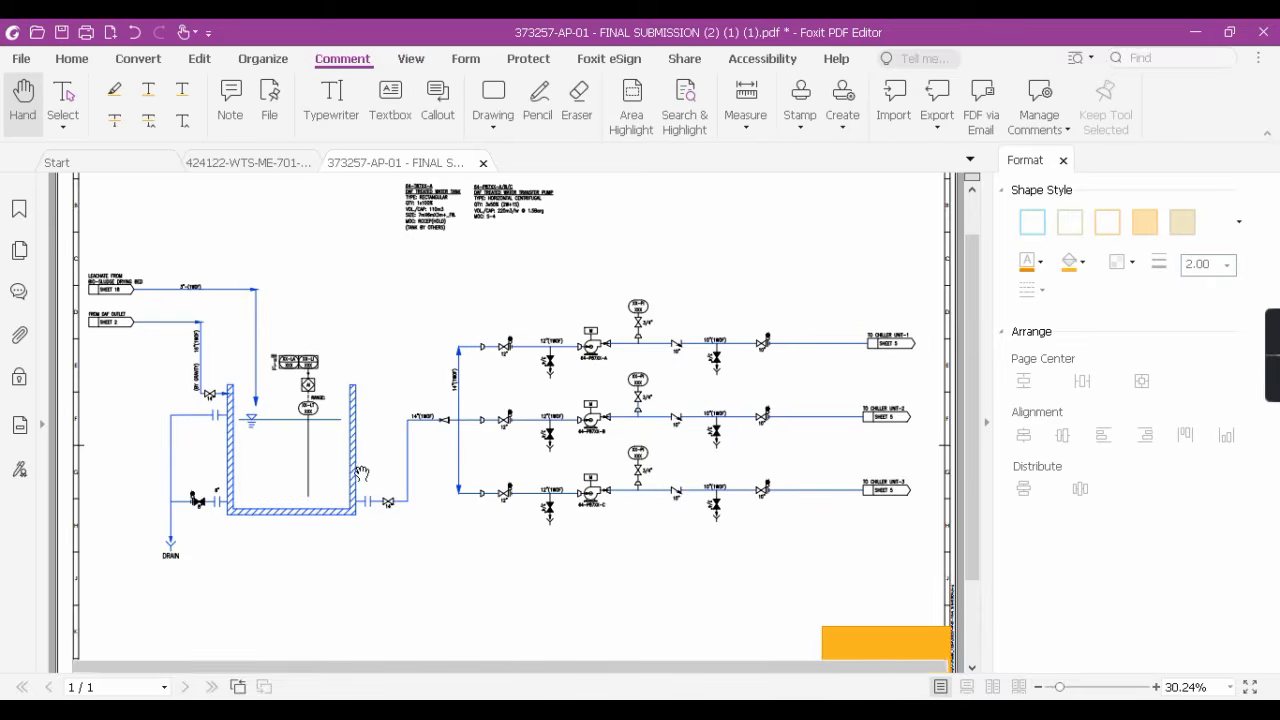
{"action": "scroll", "coordinate": [361, 473], "scroll_direction": "up", "scroll_amount": 1, "text": "ctrl"}
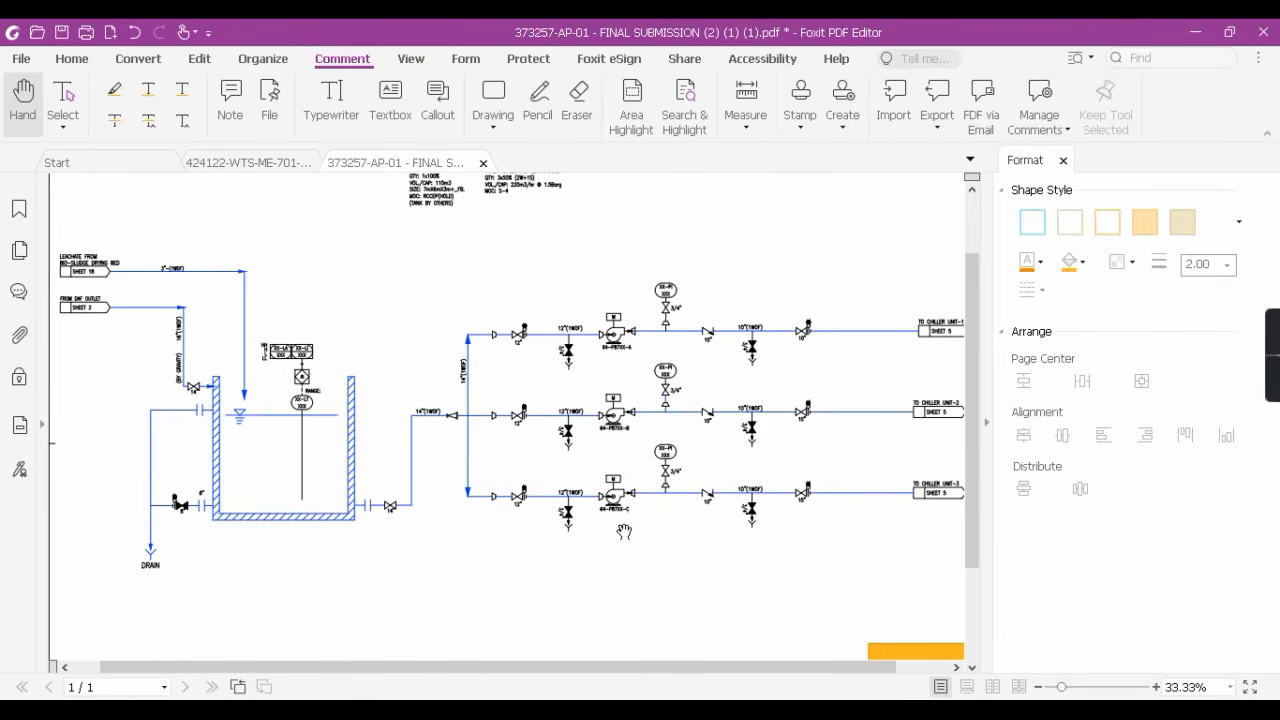
{"action": "scroll", "coordinate": [545, 404], "scroll_direction": "down", "scroll_amount": 1, "text": "ctrl"}
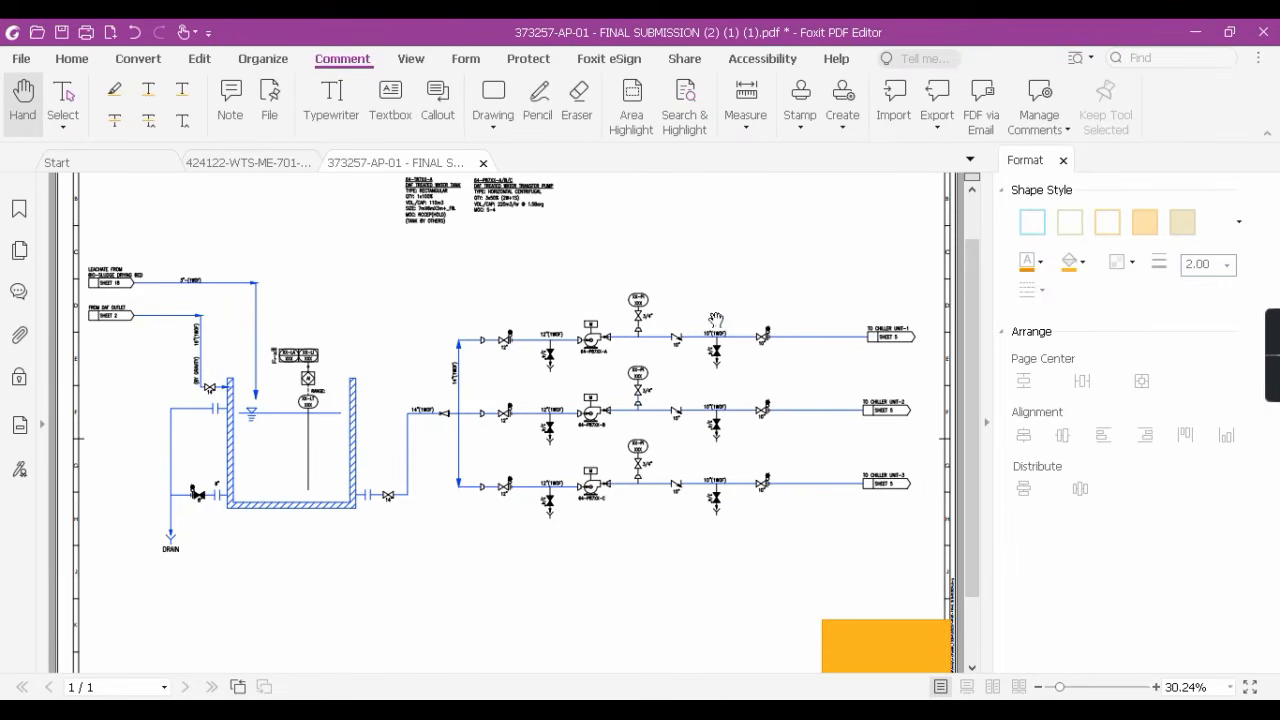
{"action": "left_click", "coordinate": [1192, 36]}
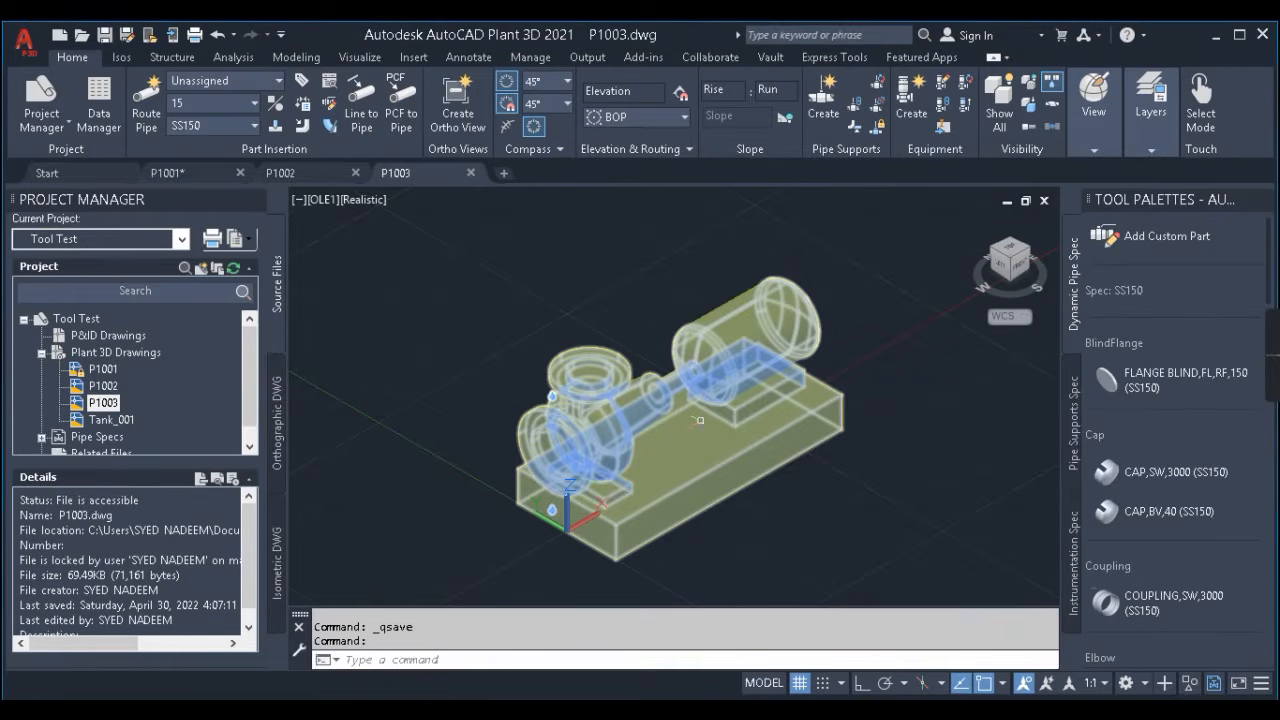
- Return to AutoCAD Plant 3D, save drawing P1003 and close all open pump drawings
{"action": "key", "text": "Escape"}
{"action": "scroll", "coordinate": [730, 420], "scroll_direction": "down", "scroll_amount": 4}
{"action": "scroll", "coordinate": [697, 467], "scroll_direction": "up", "scroll_amount": 3}
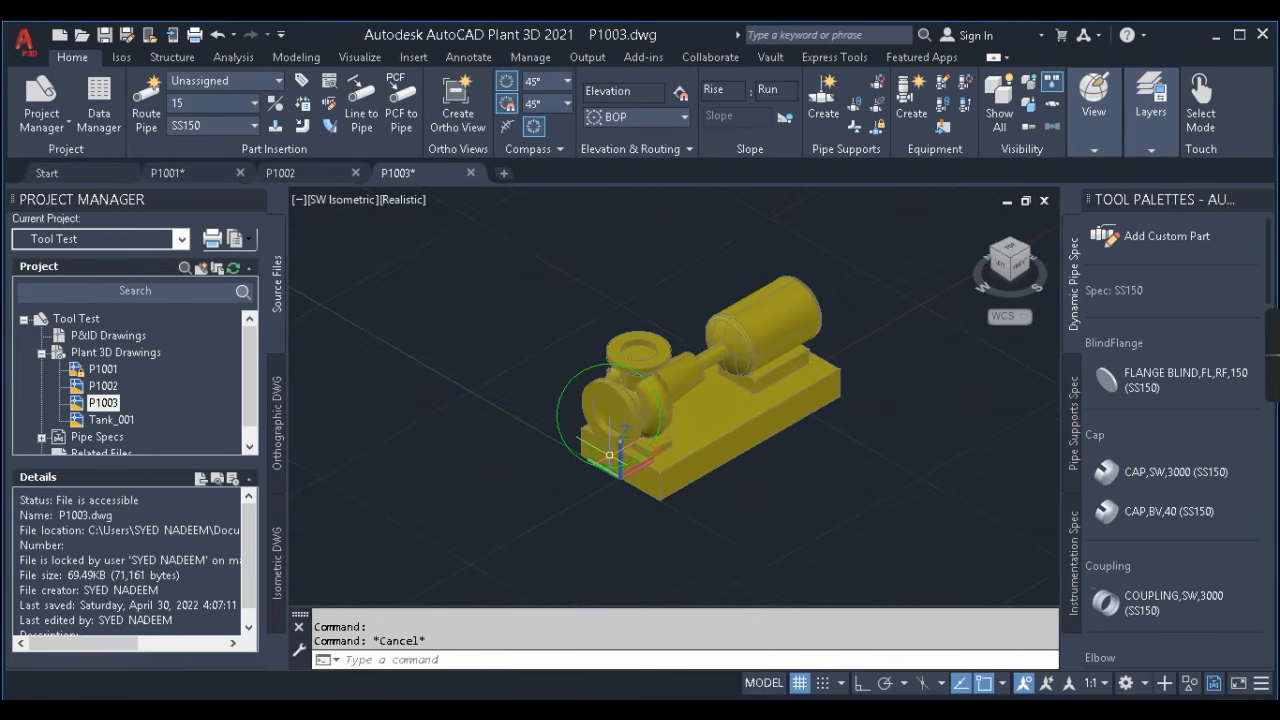
{"action": "key", "text": "ctrl+s"}
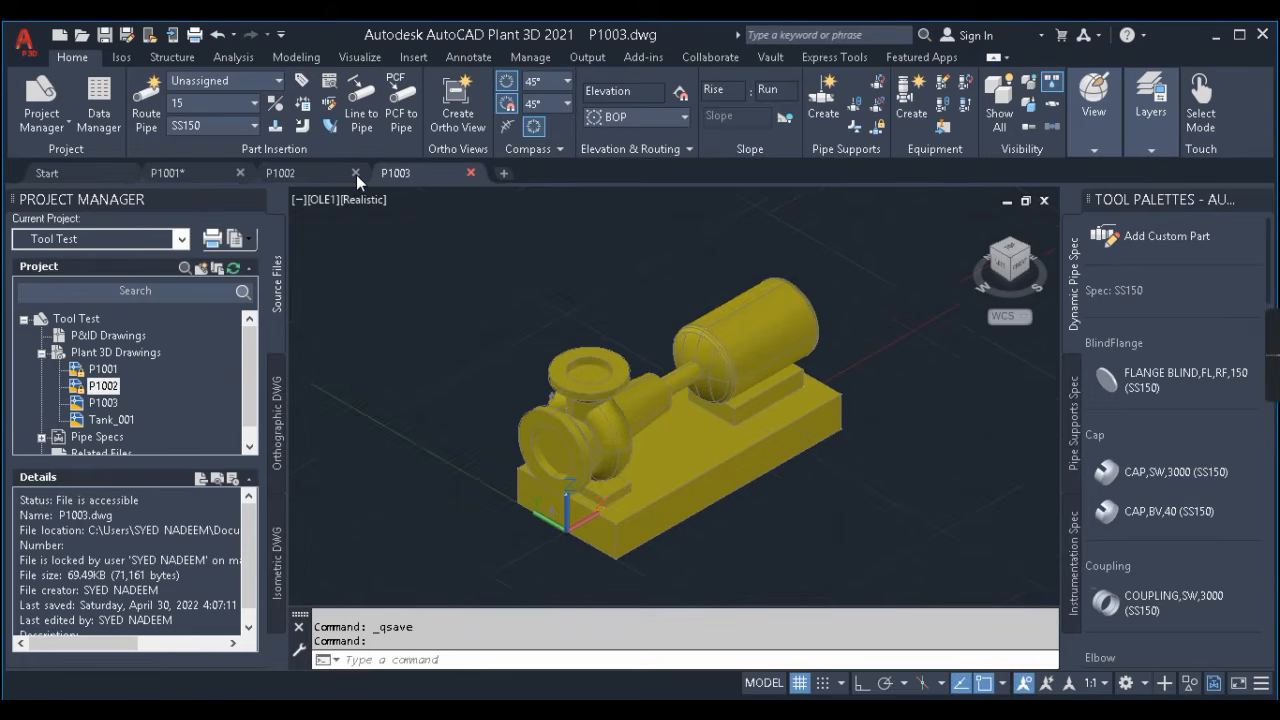
{"action": "left_click", "coordinate": [241, 173]}
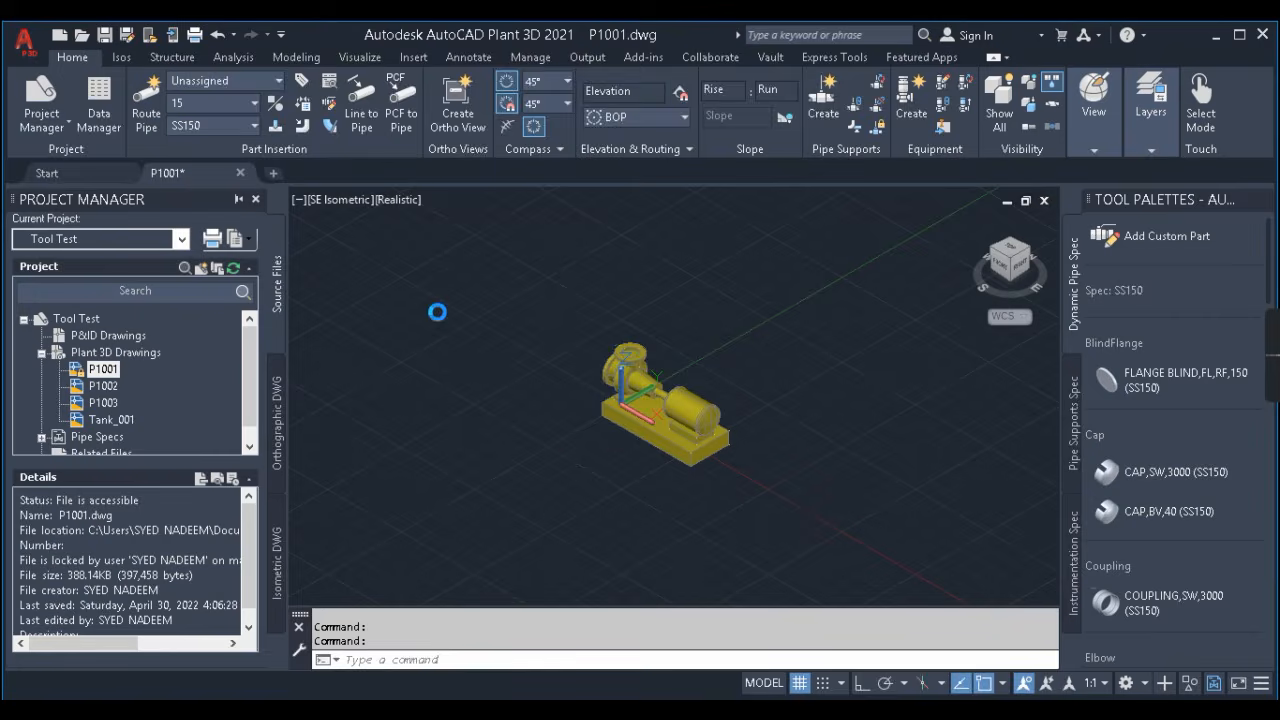
{"action": "left_click", "coordinate": [654, 417]}
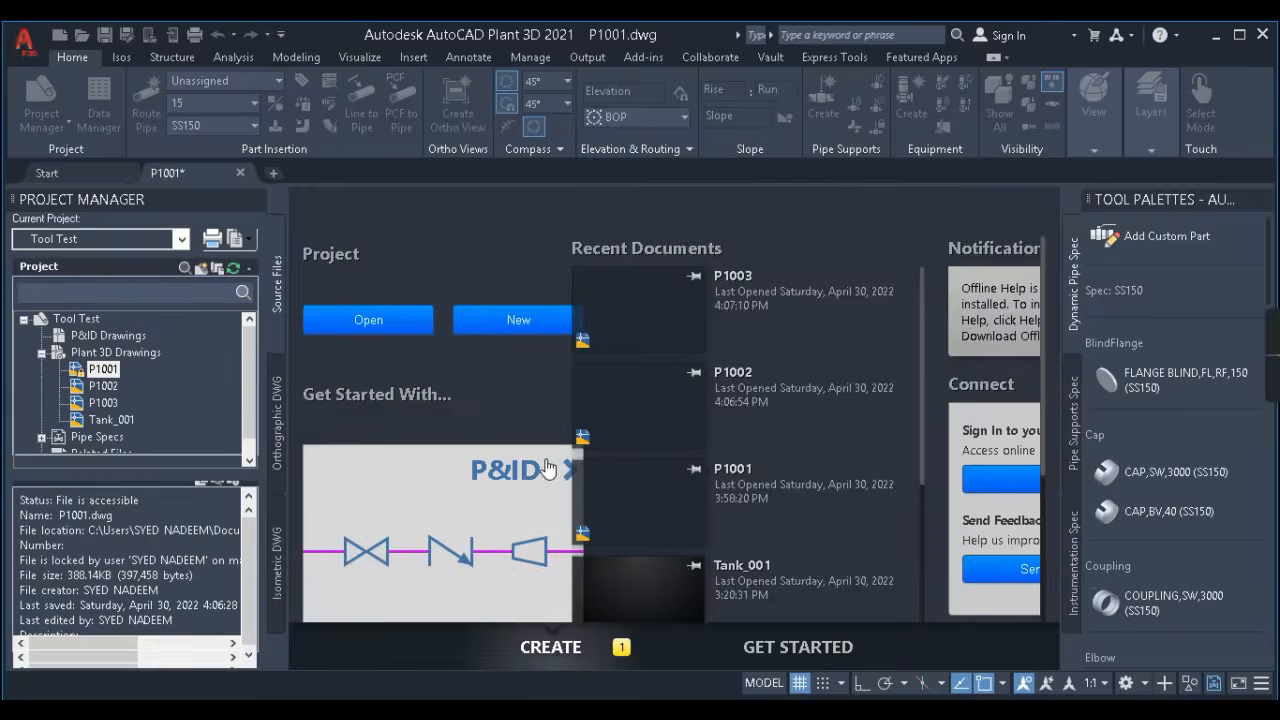
- Create a project folder named LAYOUT_TOOLTEST under Plant 3D Drawings
{"action": "right_click", "coordinate": [107, 353]}
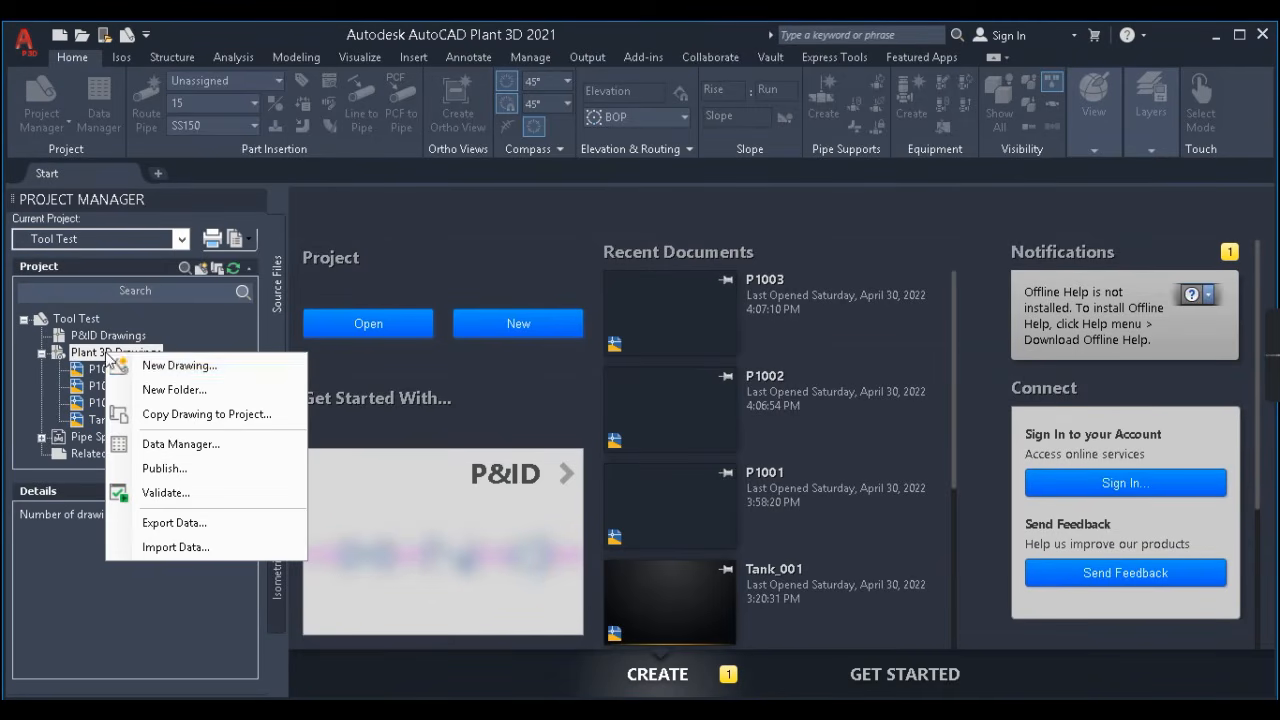
{"action": "left_click", "coordinate": [176, 392]}
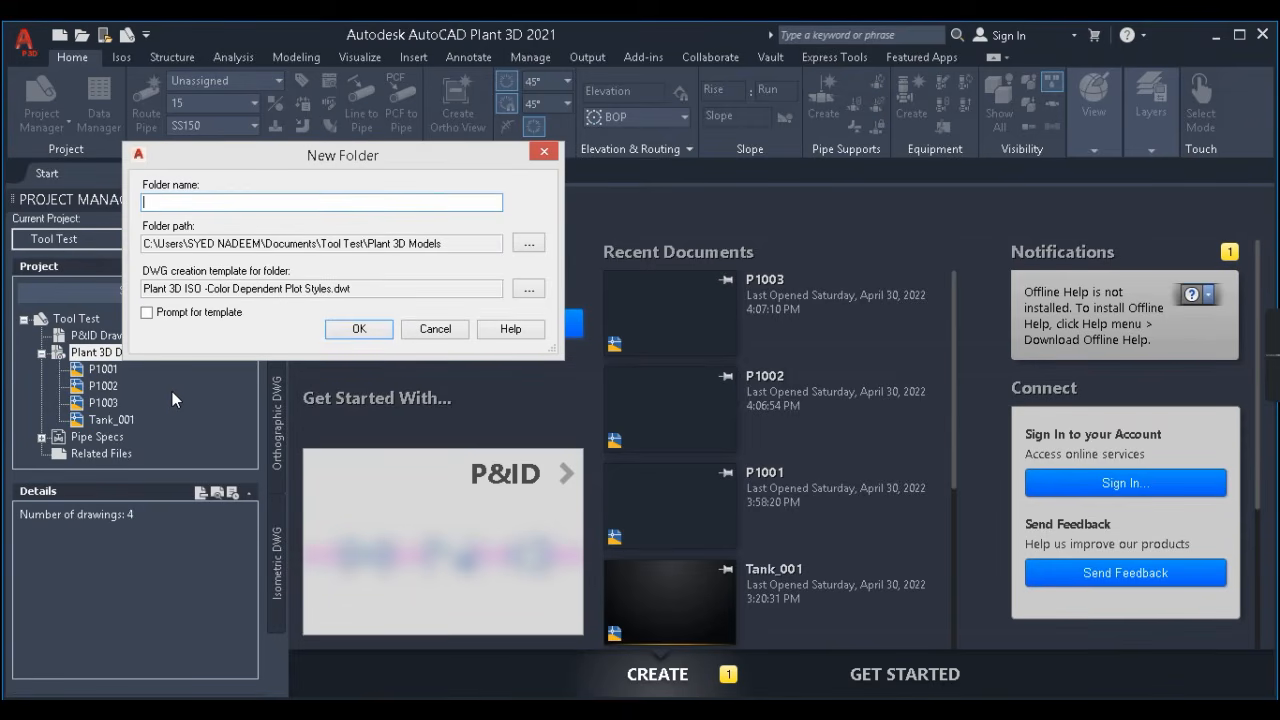
{"action": "type", "text": "LY0"}
{"action": "key", "text": "BackSpace"}
{"action": "key", "text": "BackSpace"}
{"action": "key", "text": "BackSpace"}
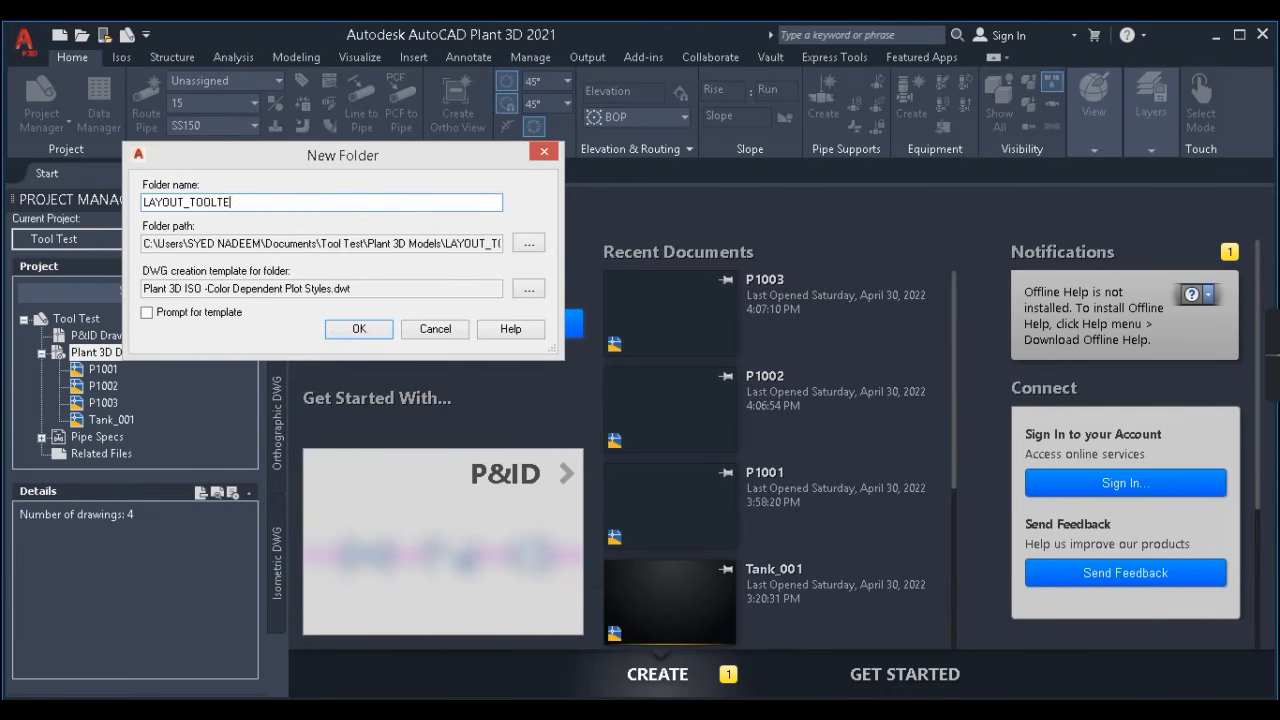
{"action": "left_click", "coordinate": [359, 329]}
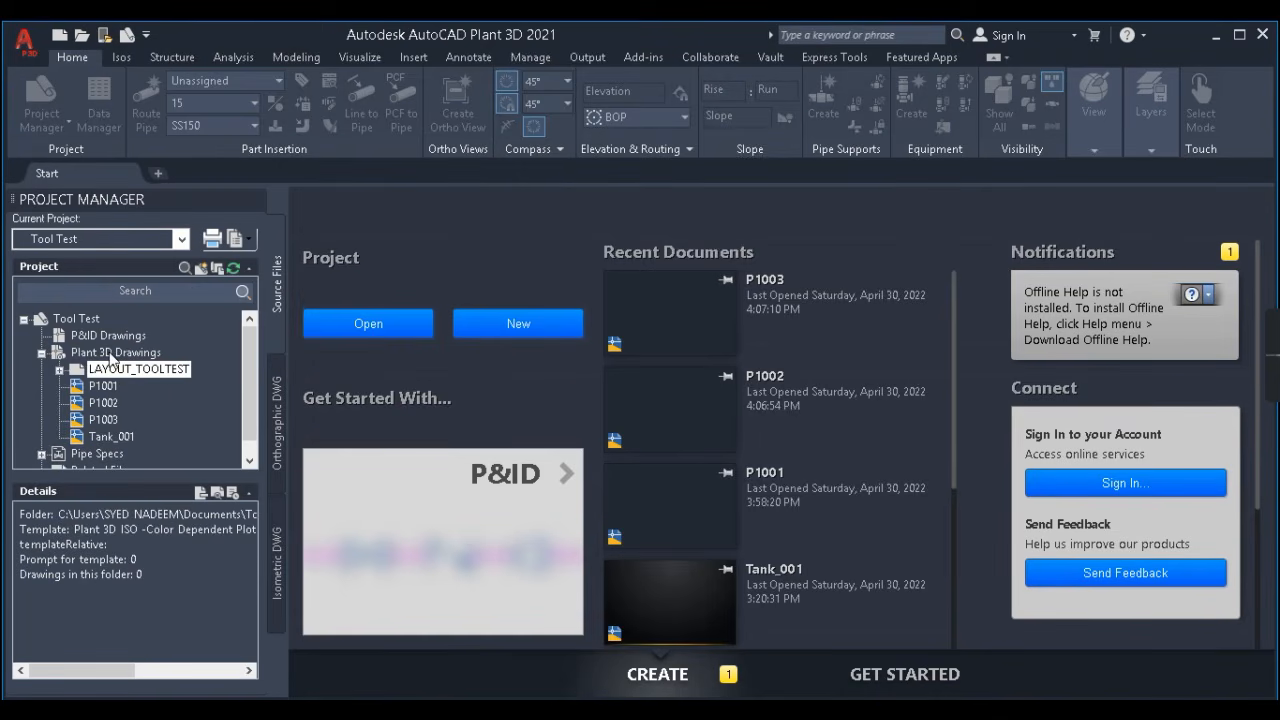
- Create a second project folder named EQUIPMENTS under Plant 3D Drawings
{"action": "right_click", "coordinate": [111, 355]}
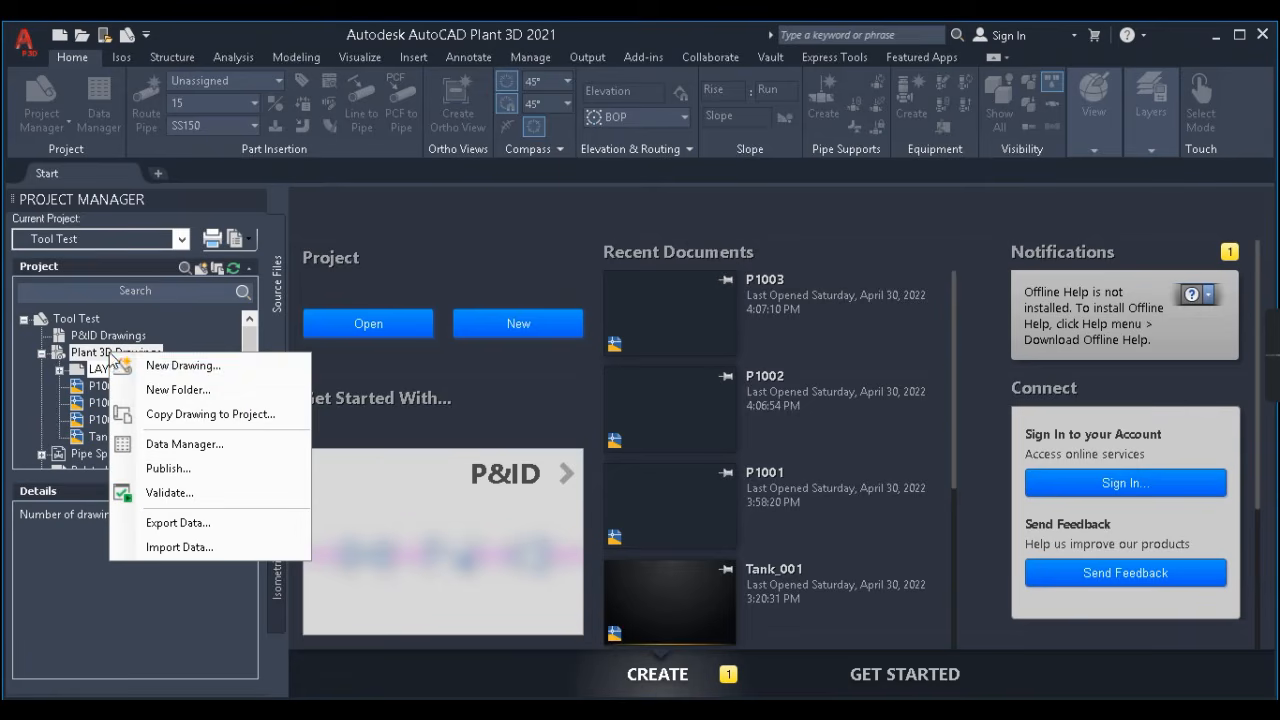
{"action": "left_click", "coordinate": [166, 392]}
{"action": "type", "text": "e"}
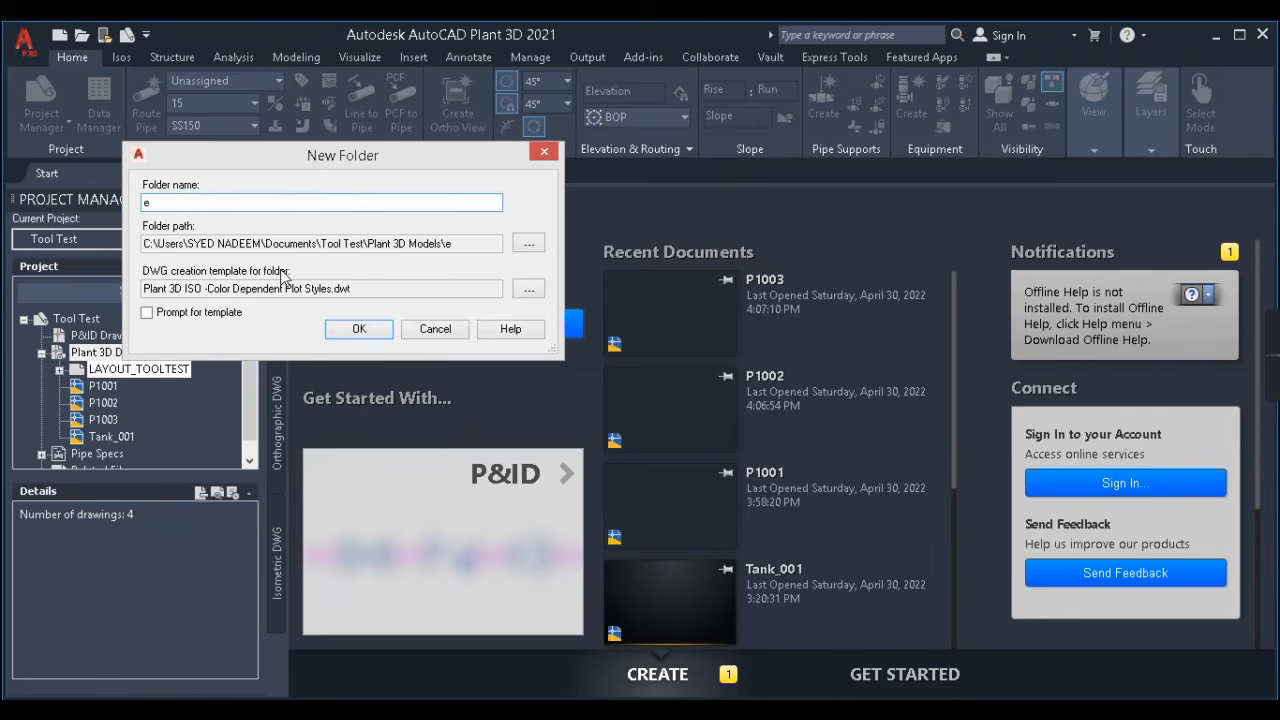
{"action": "type", "text": "eQUIPMENTS"}
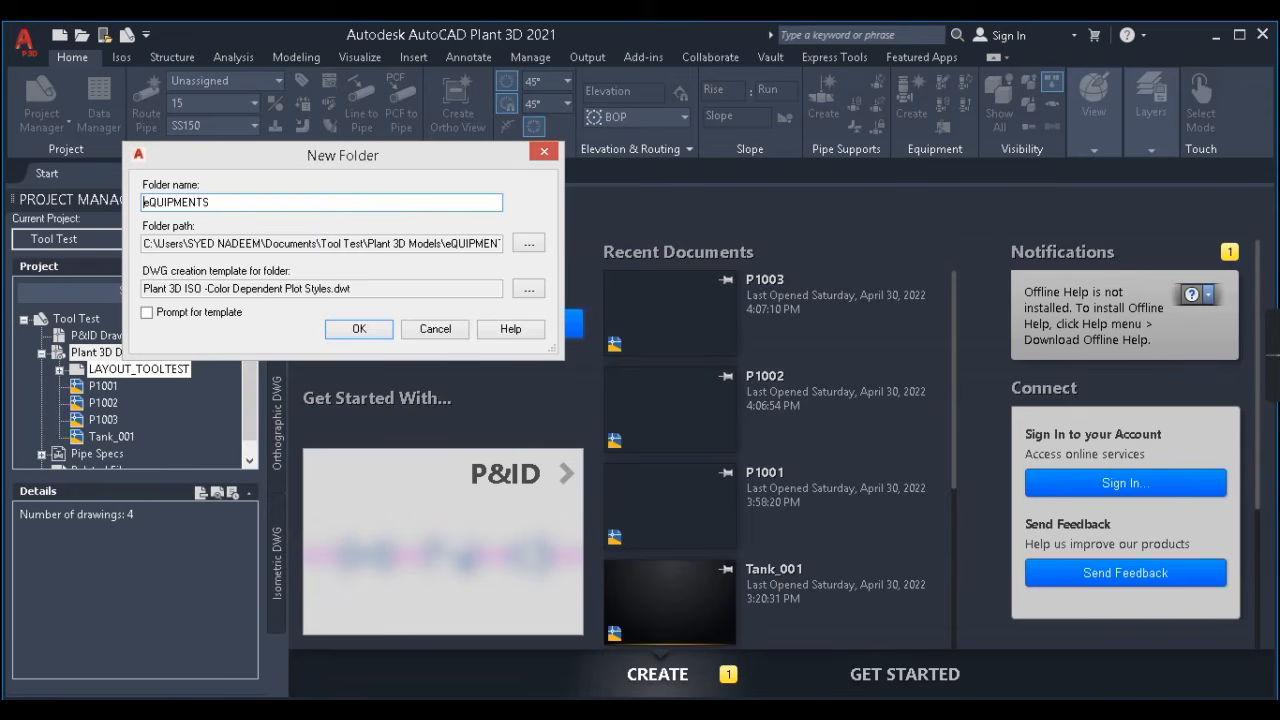
{"action": "key", "text": "BackSpace"}
{"action": "type", "text": "E"}
{"action": "left_click", "coordinate": [362, 328]}
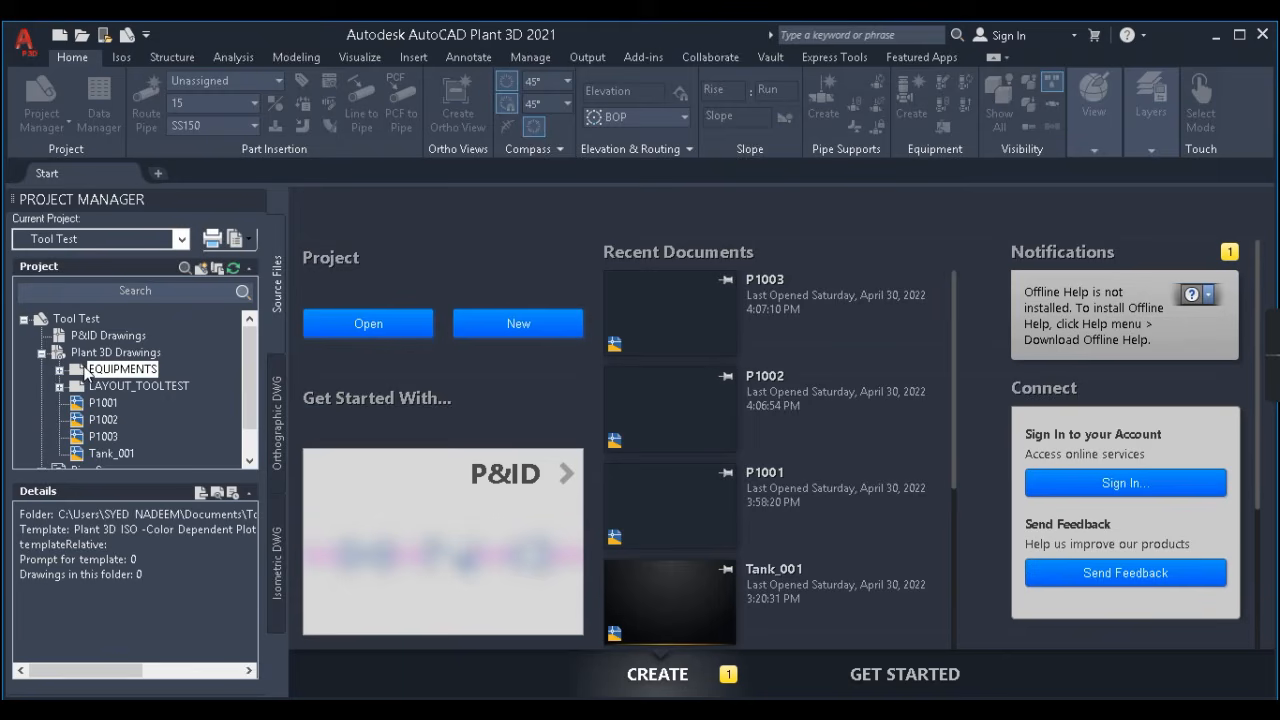
- Create a new drawing named STRUCTURE in the LAYOUT_TOOLTEST folder, keeping the default Plant 3D ISO template
{"action": "left_click", "coordinate": [96, 370]}
{"action": "scroll", "coordinate": [108, 378], "scroll_direction": "down", "scroll_amount": 1}
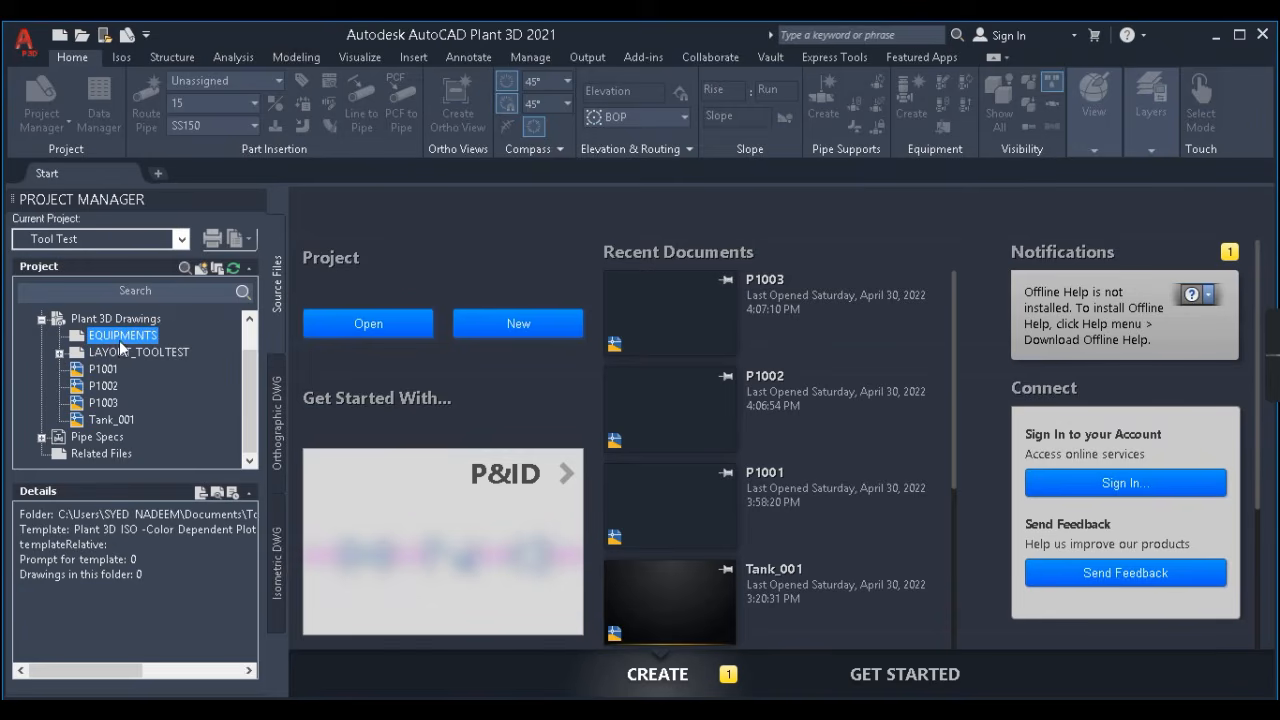
{"action": "left_click", "coordinate": [107, 352]}
{"action": "left_click", "coordinate": [107, 355]}
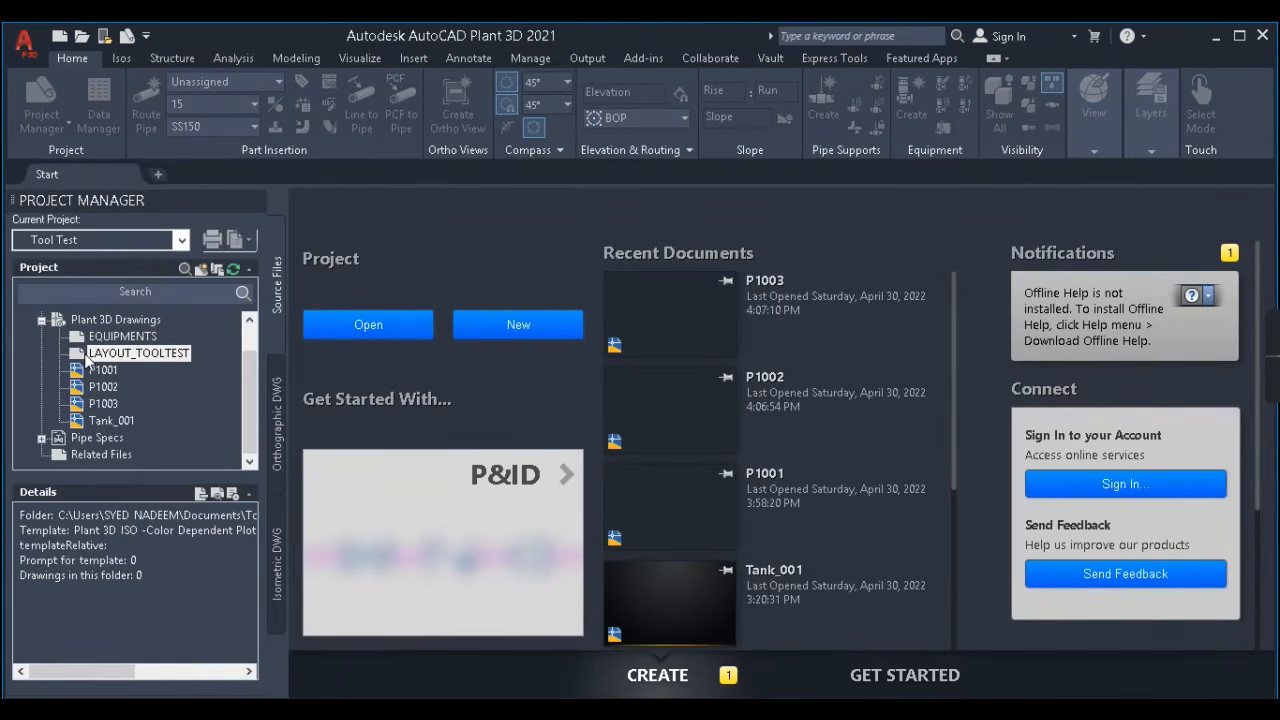
{"action": "right_click", "coordinate": [86, 356]}
{"action": "left_click", "coordinate": [184, 400]}
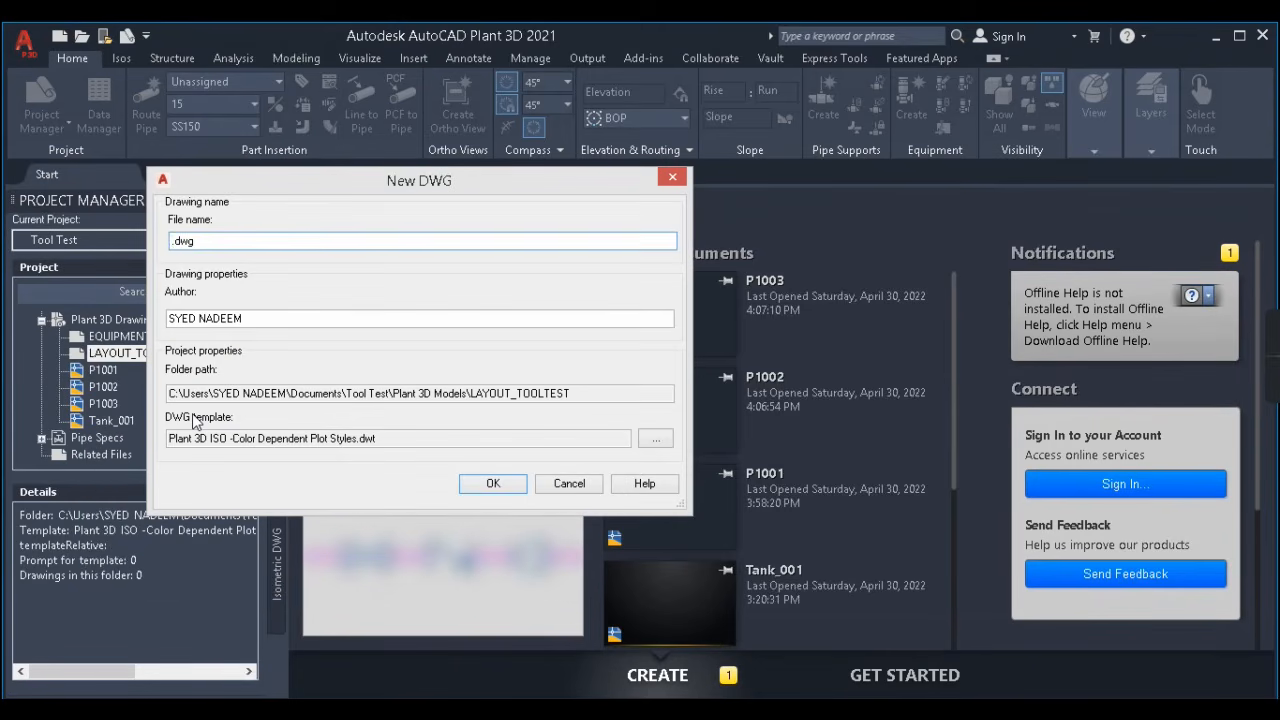
{"action": "type", "text": "sTRU"}
{"action": "key", "text": "BackSpace"}
{"action": "key", "text": "BackSpace"}
{"action": "key", "text": "BackSpace"}
{"action": "key", "text": "BackSpace"}
{"action": "type", "text": "STRUCTURE"}
{"action": "left_click", "coordinate": [503, 483]}
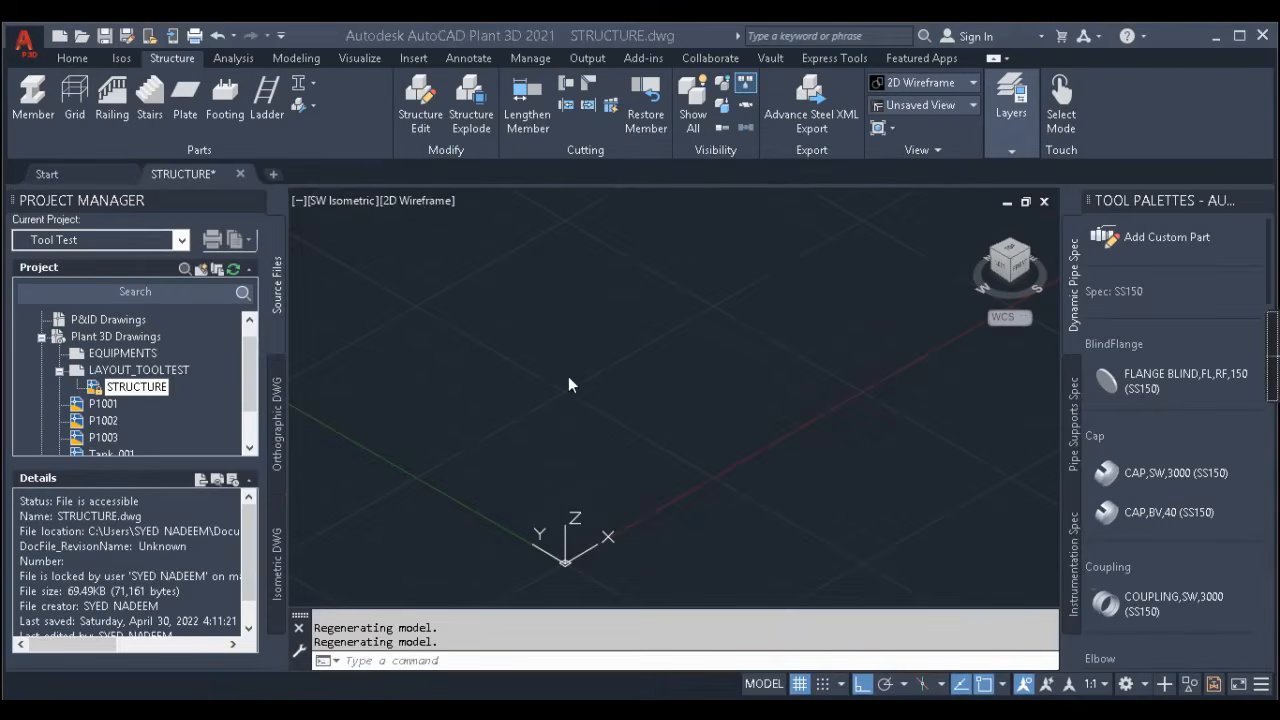
{"action": "left_click", "coordinate": [570, 379]}
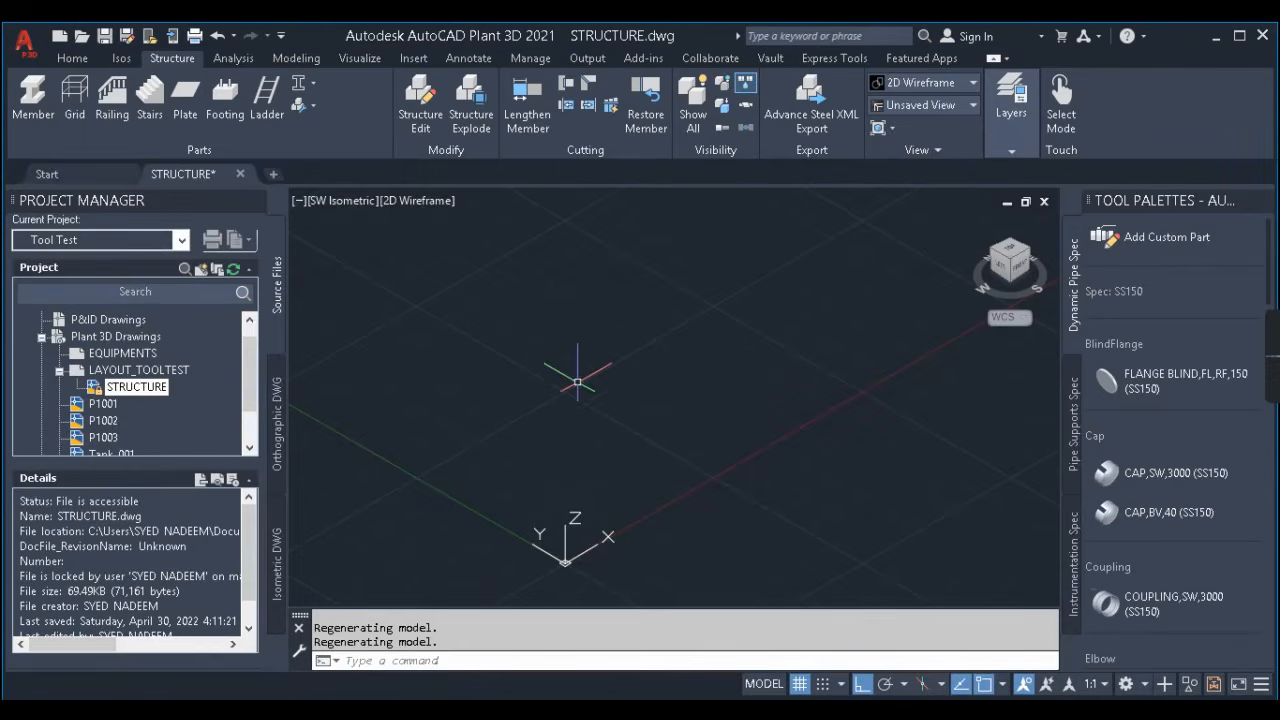
{"action": "scroll", "coordinate": [582, 357], "scroll_direction": "down", "scroll_amount": 2}
{"action": "middle_click_drag", "start_coordinate": [572, 351], "coordinate": [591, 428]}
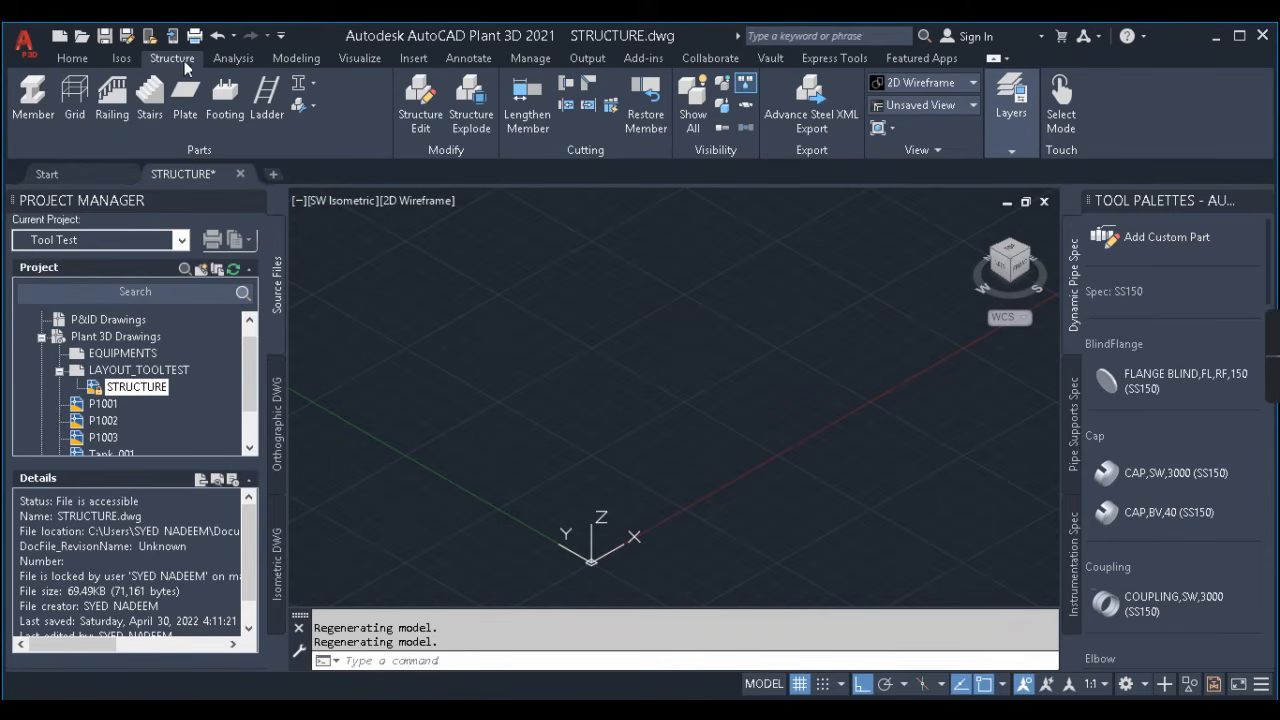
{"action": "double_click", "coordinate": [191, 62]}
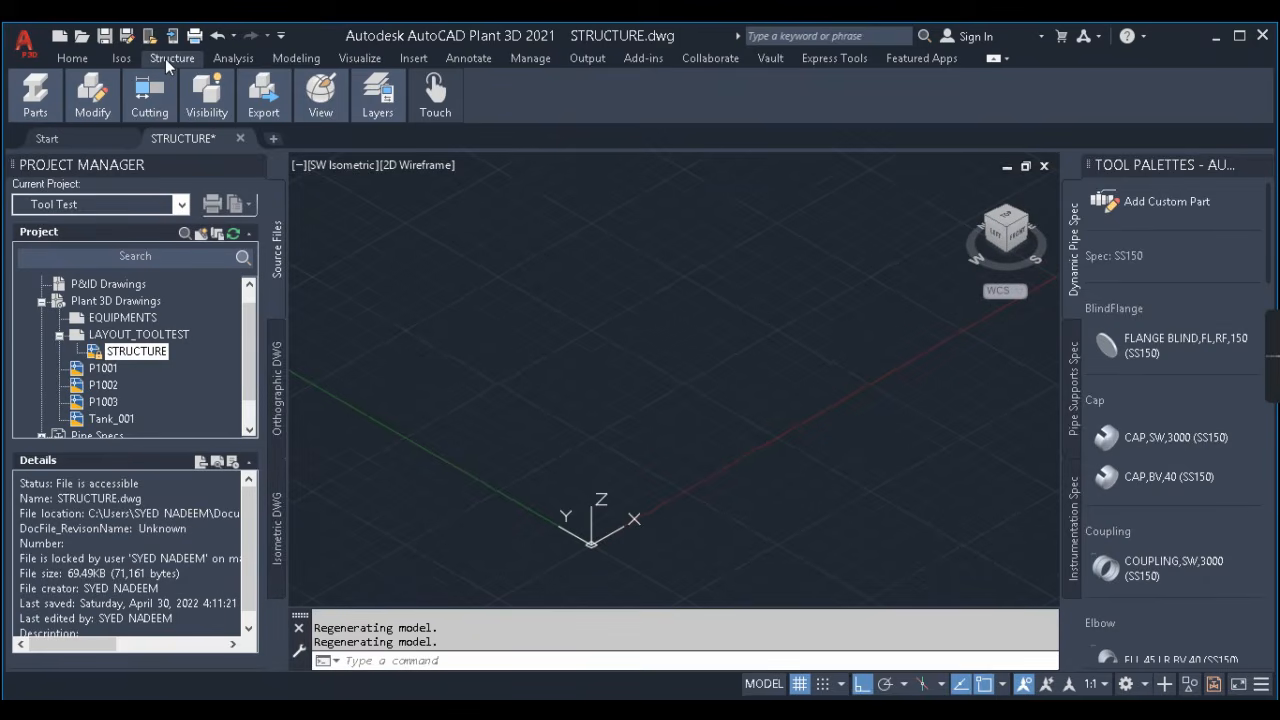
{"action": "double_click", "coordinate": [165, 58]}
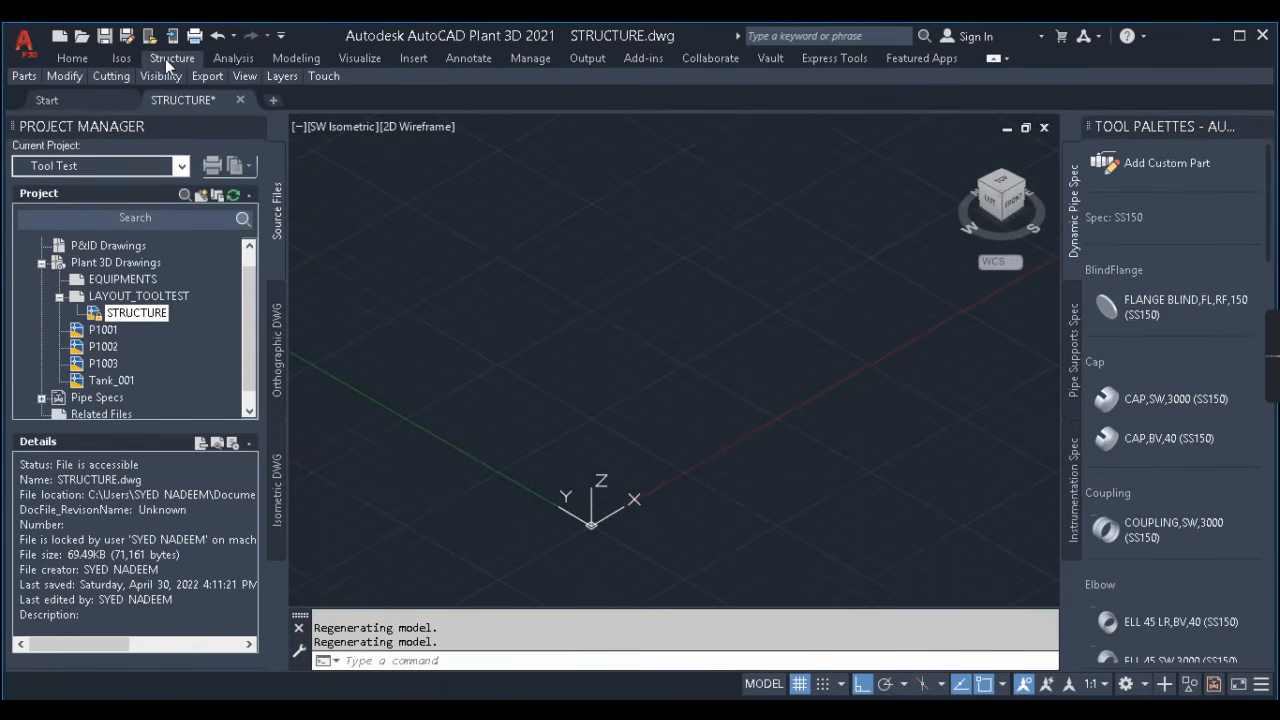
{"action": "double_click", "coordinate": [165, 58]}
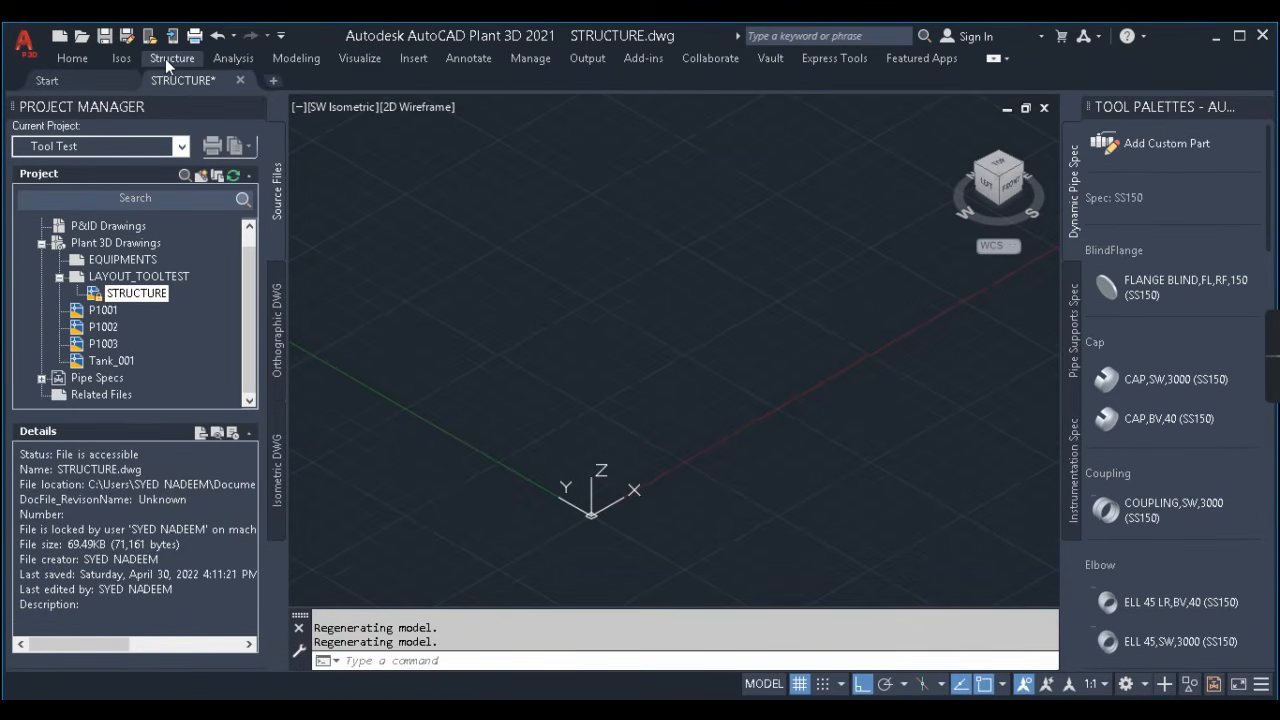
{"action": "double_click", "coordinate": [165, 58]}
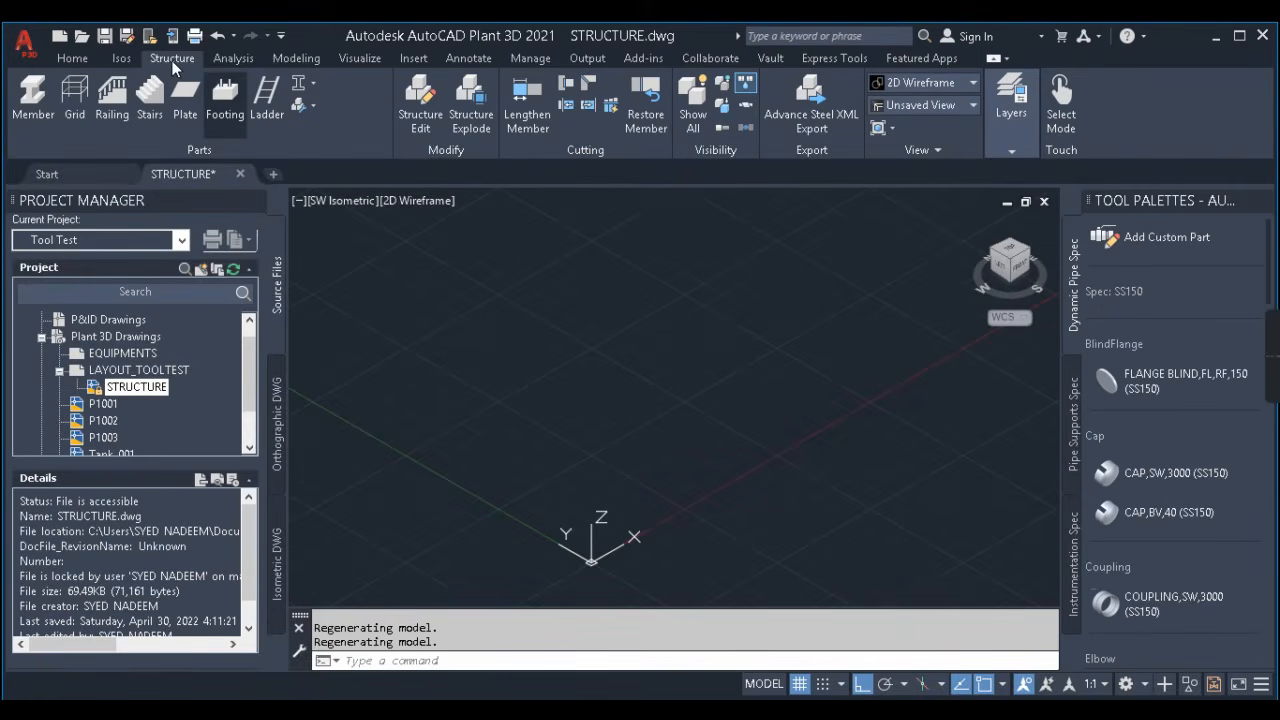
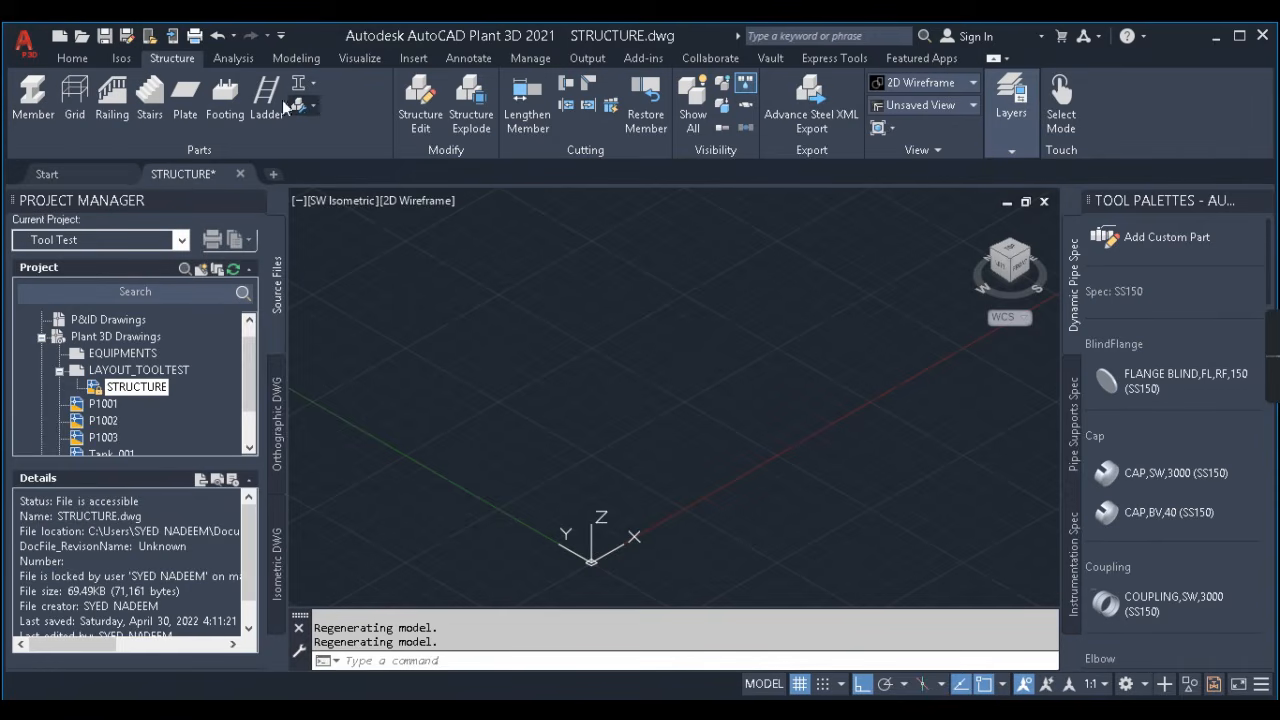
{"action": "left_click", "coordinate": [317, 104]}
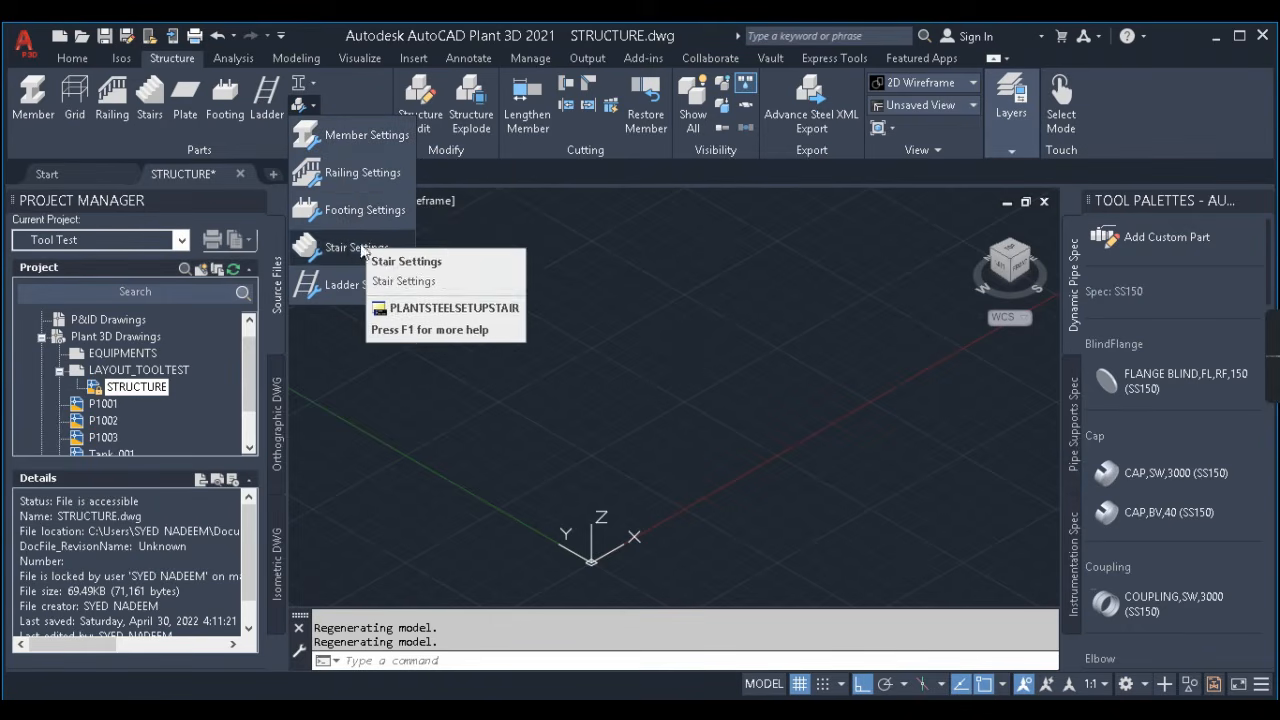
{"action": "left_click", "coordinate": [254, 127]}
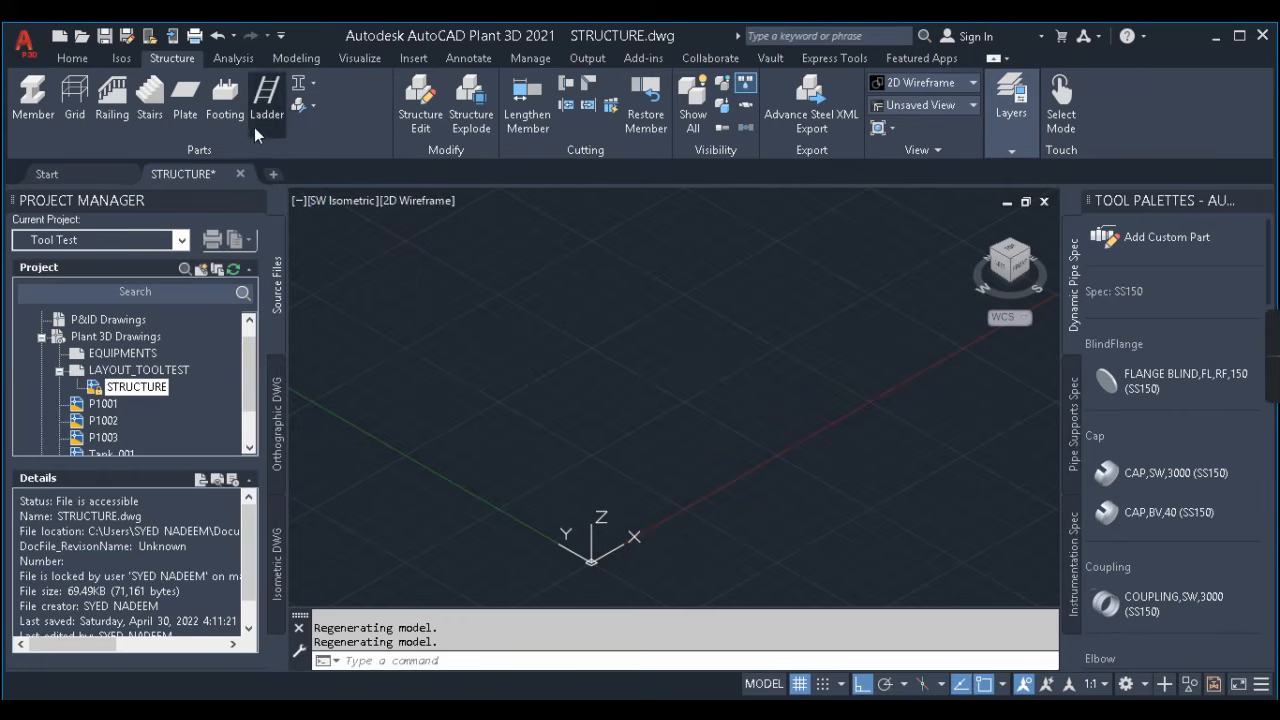
{"action": "left_click", "coordinate": [311, 81]}
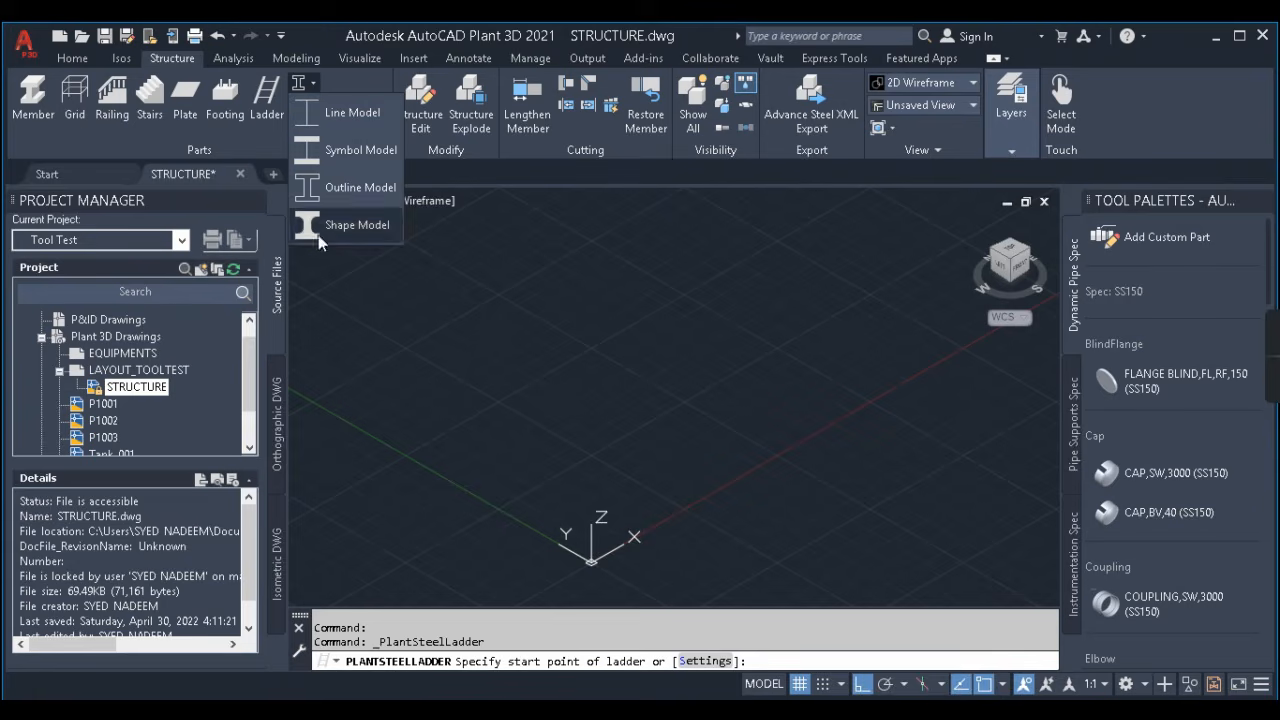
{"action": "left_click", "coordinate": [82, 144]}
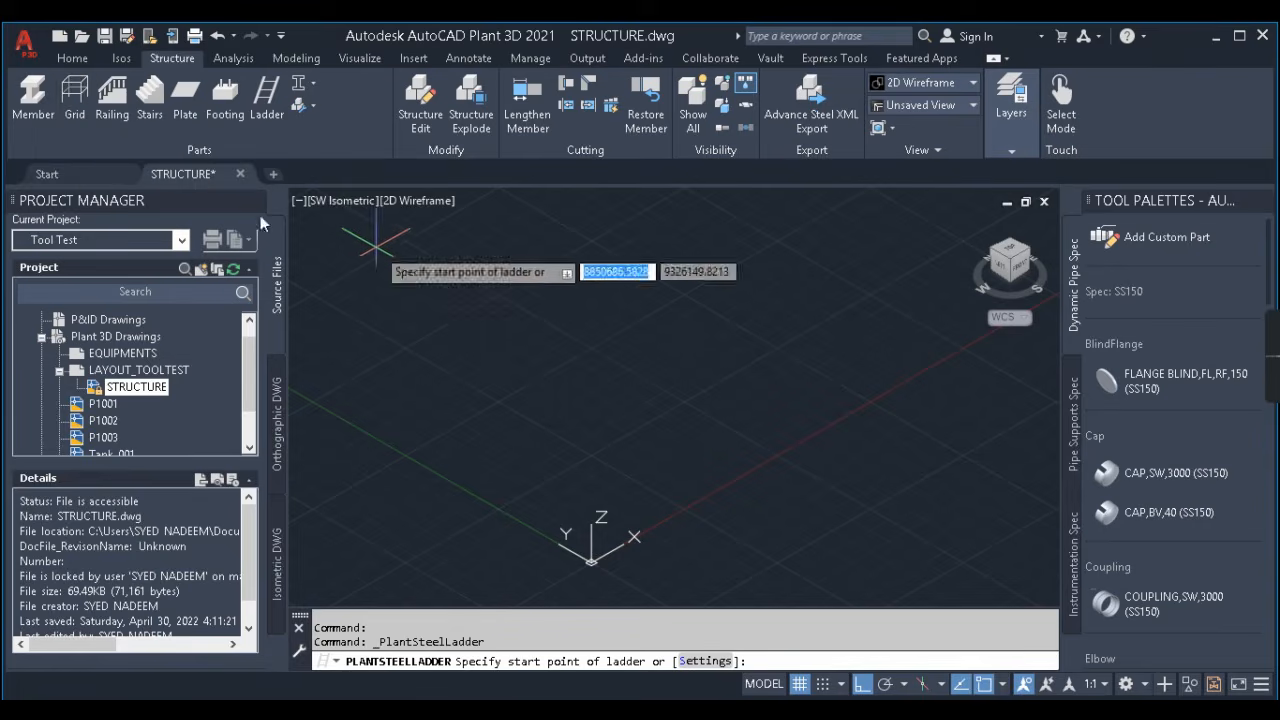
{"action": "key", "text": "Escape"}
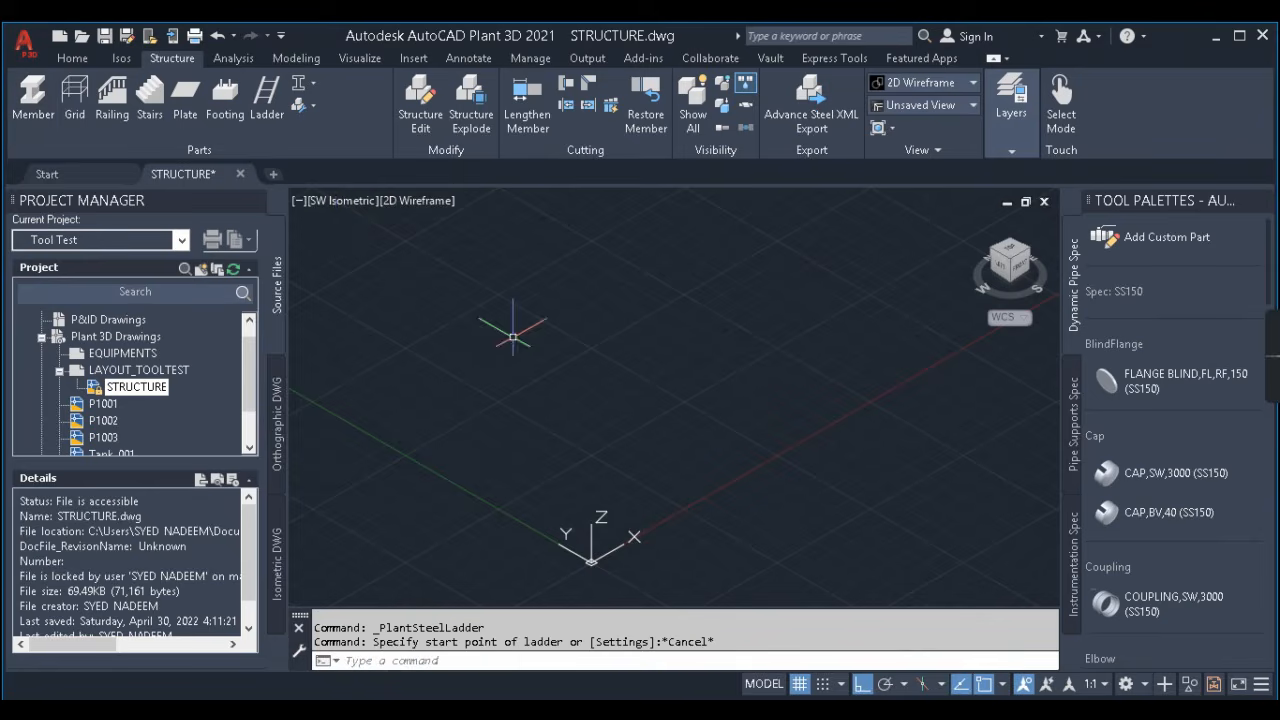
- Start a structural grid named Test with axis values 0,6000,12000 and row values 0,6000
{"action": "left_click", "coordinate": [74, 89]}
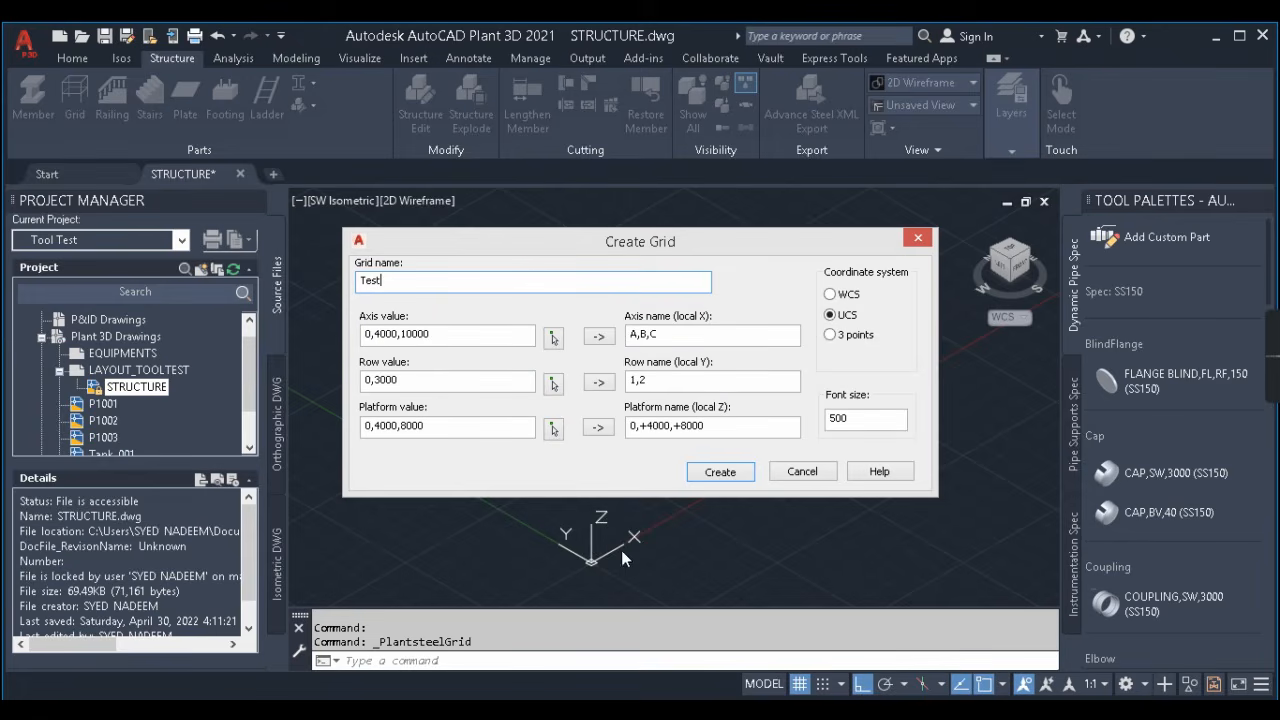
{"action": "left_click_drag", "start_coordinate": [458, 337], "coordinate": [290, 332]}
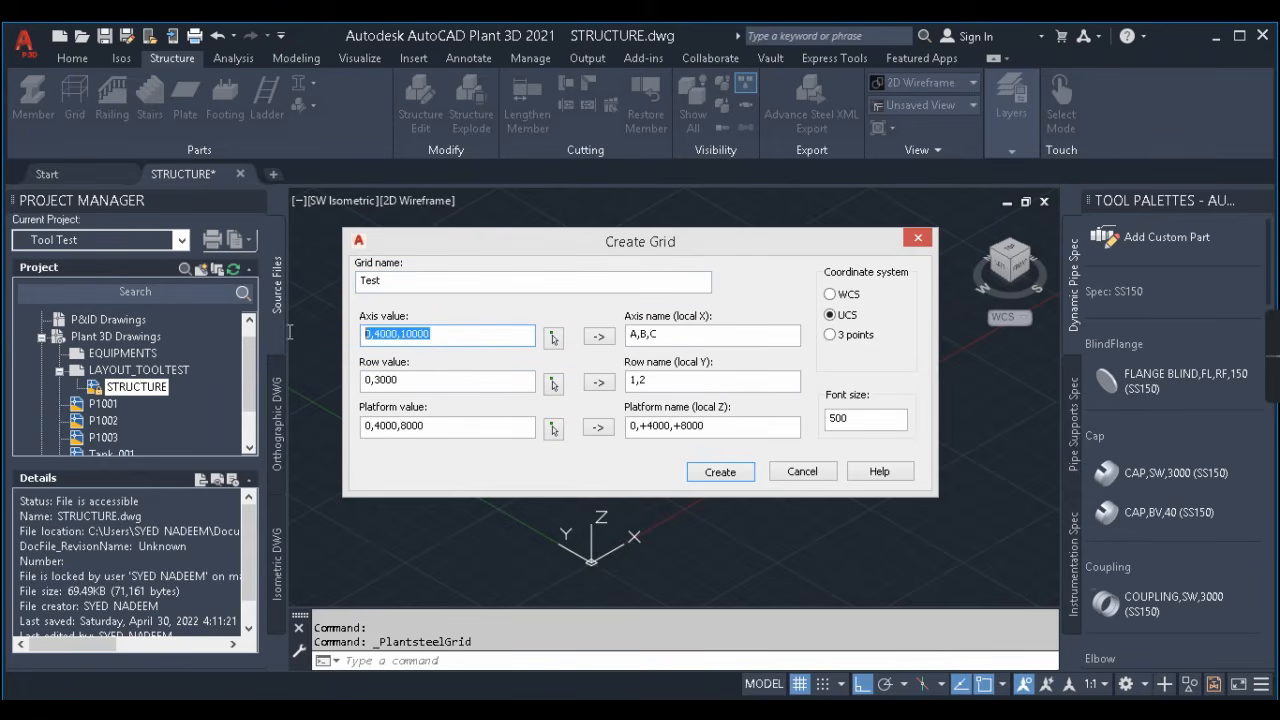
{"action": "left_click", "coordinate": [381, 336]}
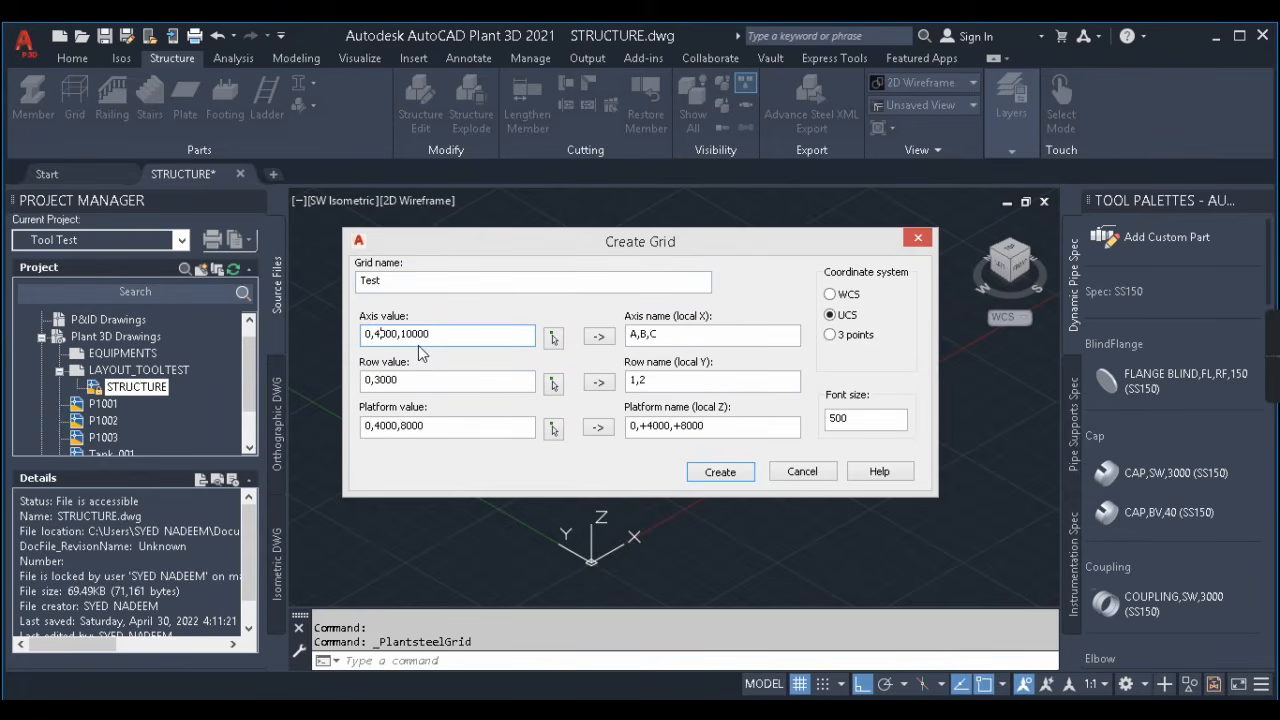
{"action": "type", "text": "6"}
{"action": "left_click", "coordinate": [397, 380]}
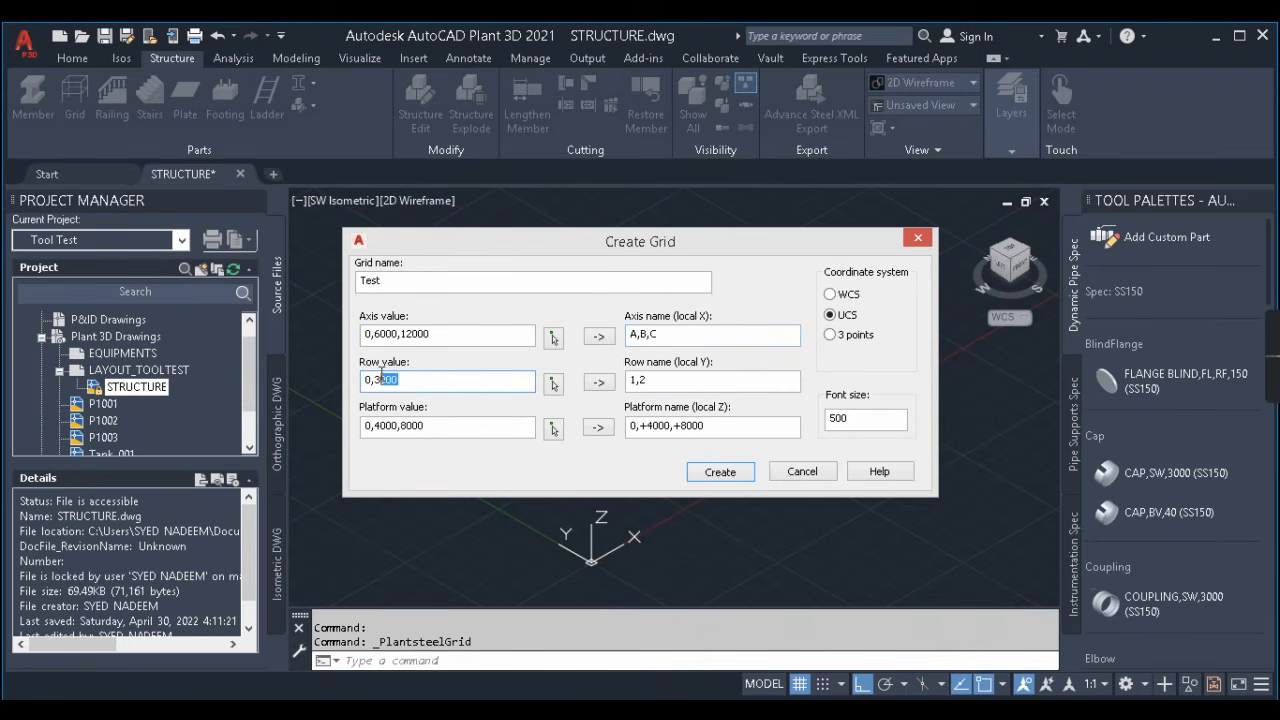
{"action": "type", "text": "6"}
- Set the grid's platform values to 0,3500 and platform names to 0,+3500, and create the grid
{"action": "left_click_drag", "start_coordinate": [437, 426], "coordinate": [361, 430]}
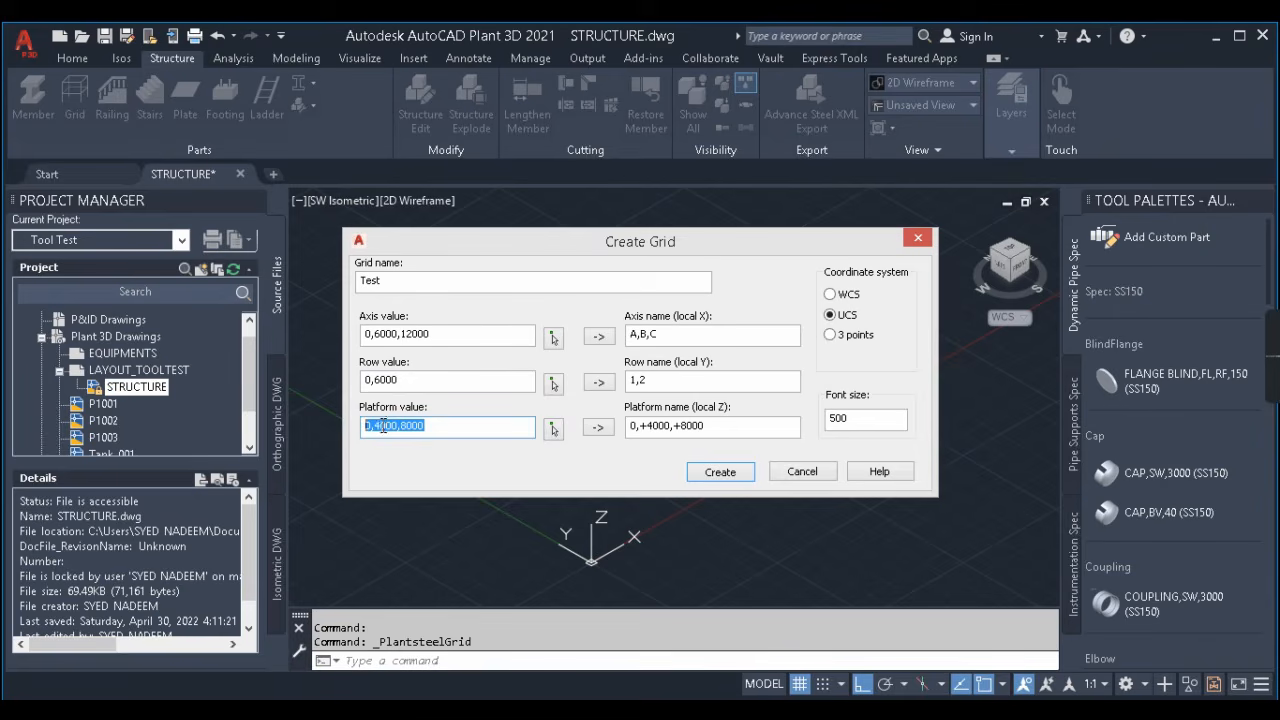
{"action": "left_click", "coordinate": [381, 426]}
{"action": "type", "text": "0,3500"}
{"action": "left_click", "coordinate": [719, 426]}
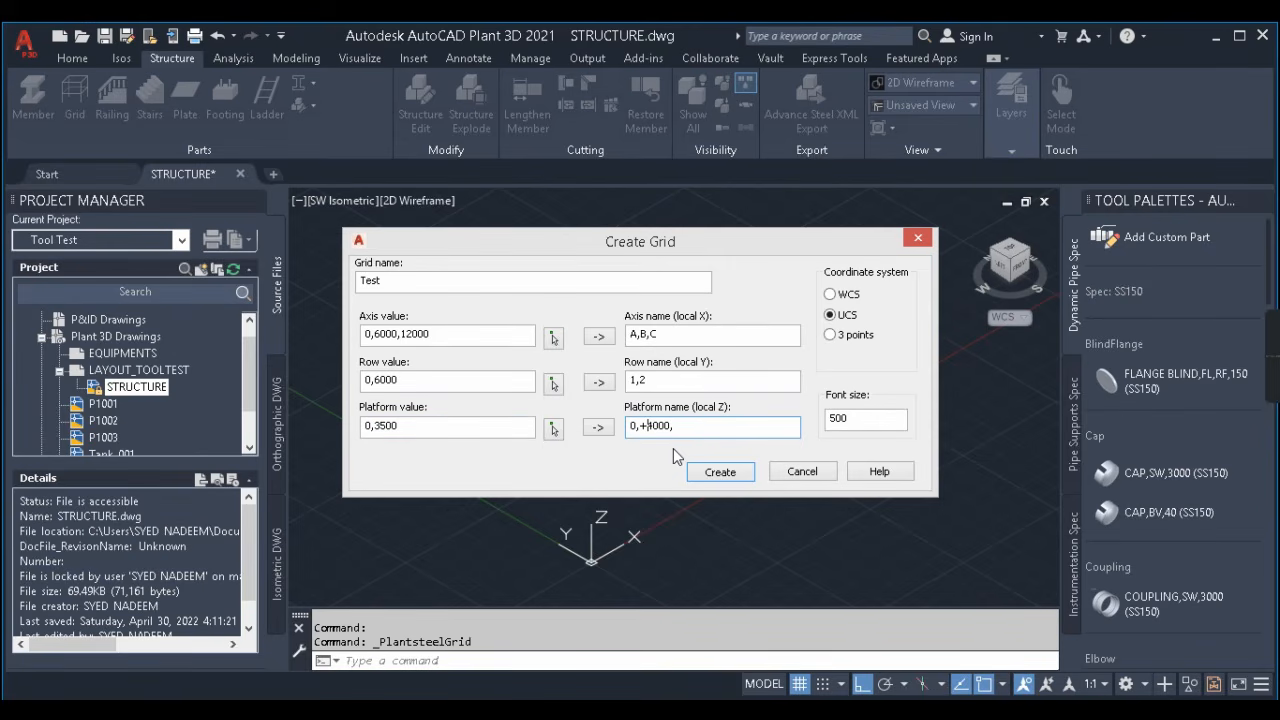
{"action": "key", "text": "Delete"}
{"action": "type", "text": "35"}
{"action": "left_click", "coordinate": [720, 470]}
{"action": "scroll", "coordinate": [637, 458], "scroll_direction": "down", "scroll_amount": 5}
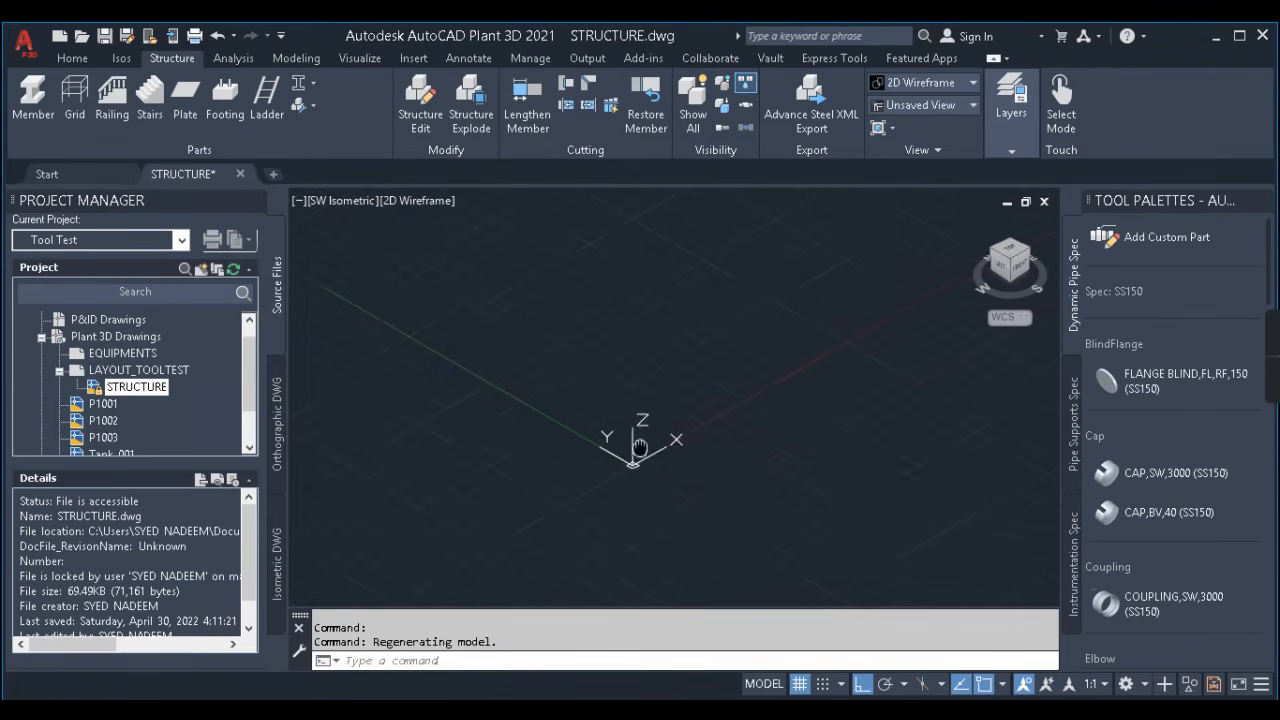
{"action": "middle_click", "coordinate": [642, 453]}
{"action": "middle_click", "coordinate": [642, 453]}
{"action": "left_click", "coordinate": [608, 310]}
{"action": "left_click", "coordinate": [497, 340]}
{"action": "key", "text": "Escape"}
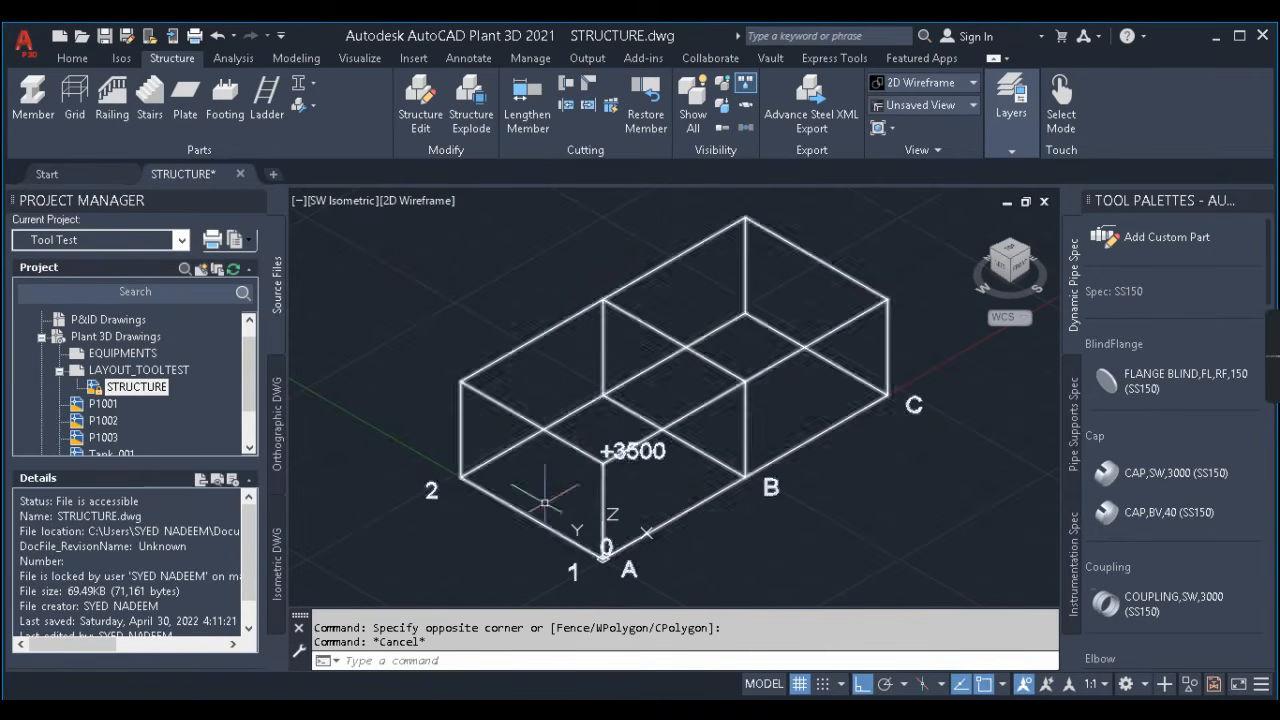
{"action": "left_click", "coordinate": [33, 100]}
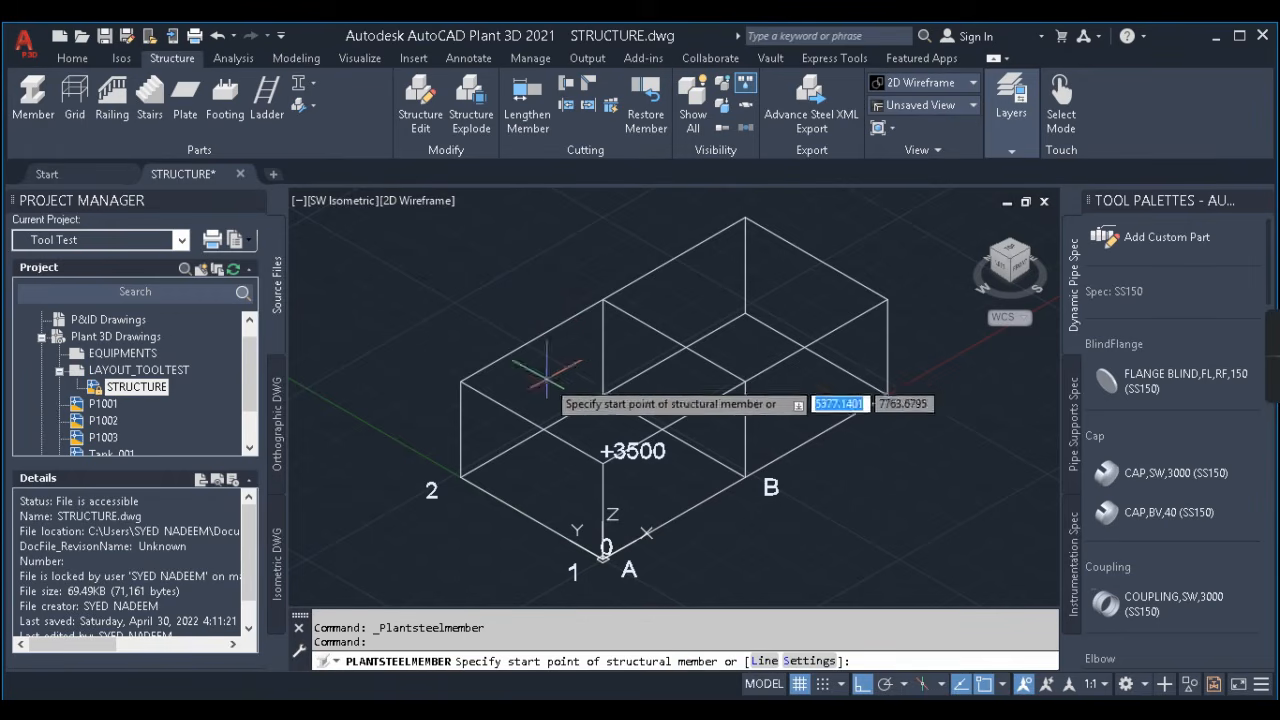
{"action": "key", "text": "Escape"}
{"action": "left_click", "coordinate": [314, 104]}
{"action": "left_click", "coordinate": [314, 133]}
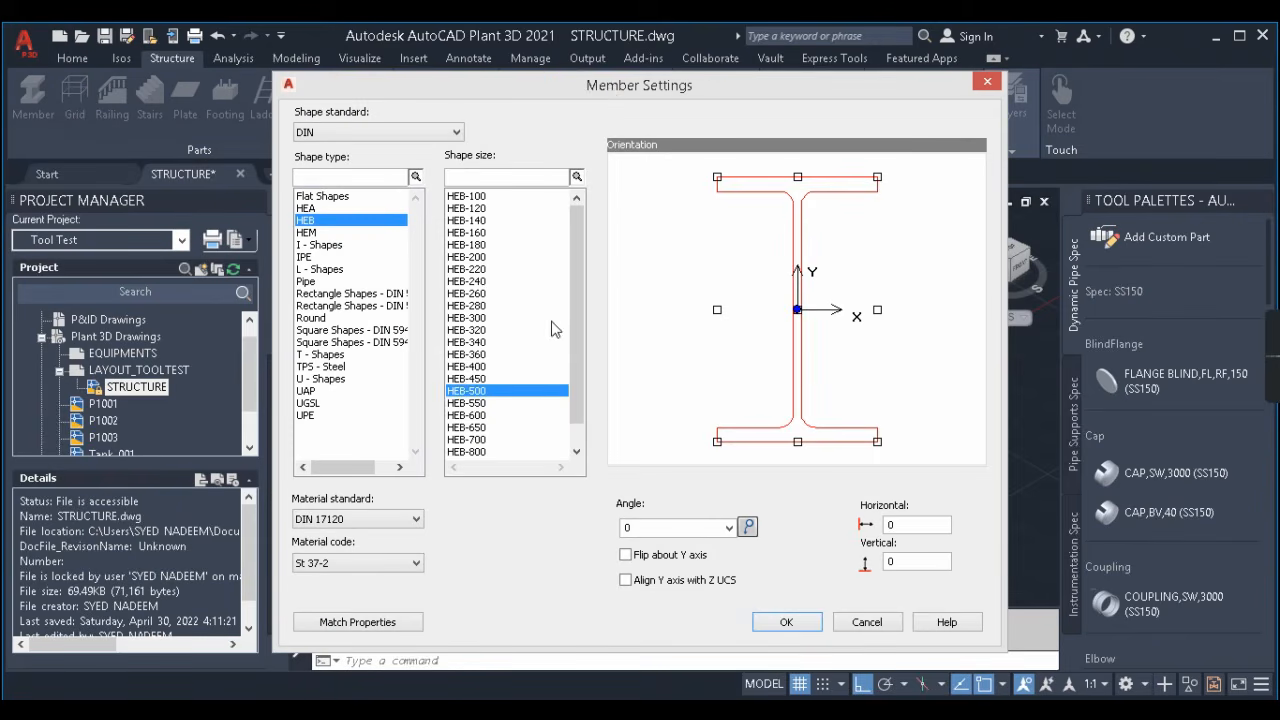
{"action": "left_click_drag", "start_coordinate": [618, 88], "coordinate": [535, 59]}
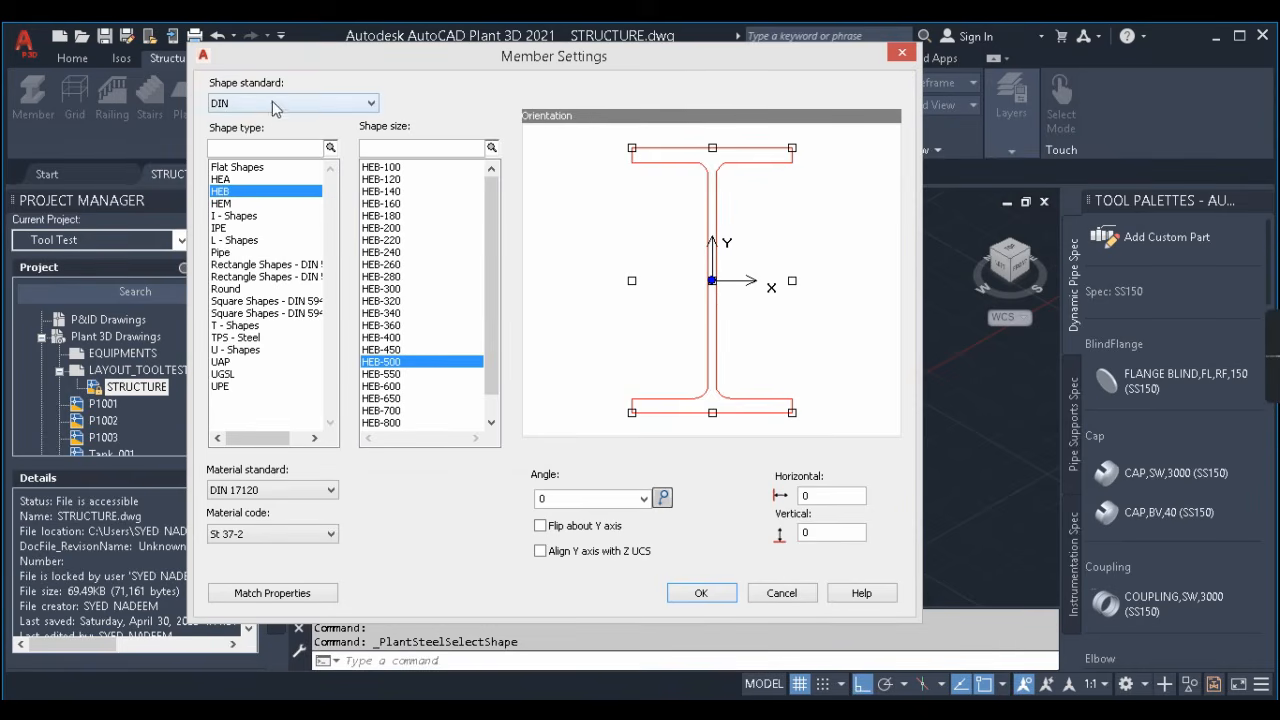
{"action": "left_click", "coordinate": [902, 54]}
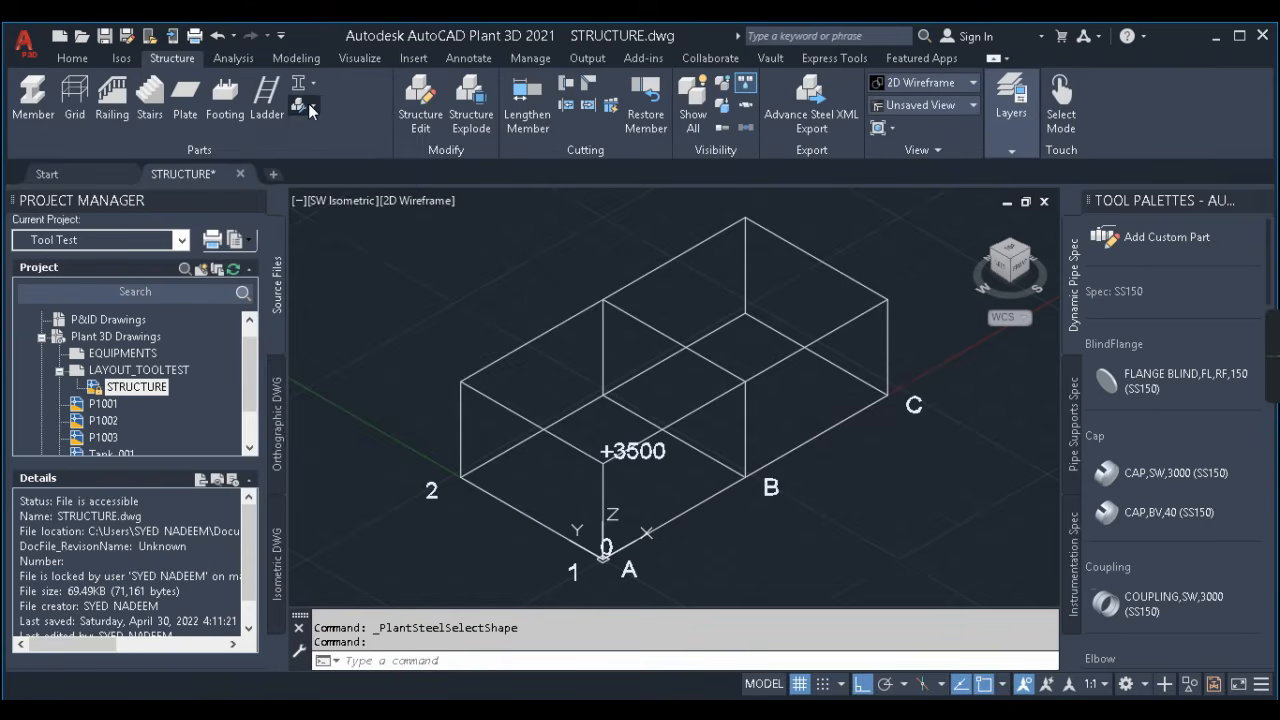
- Set the structural member profile to DIN shape HEB-500 with its insertion point at the top centre of the section
{"action": "left_click", "coordinate": [310, 105]}
{"action": "left_click", "coordinate": [342, 134]}
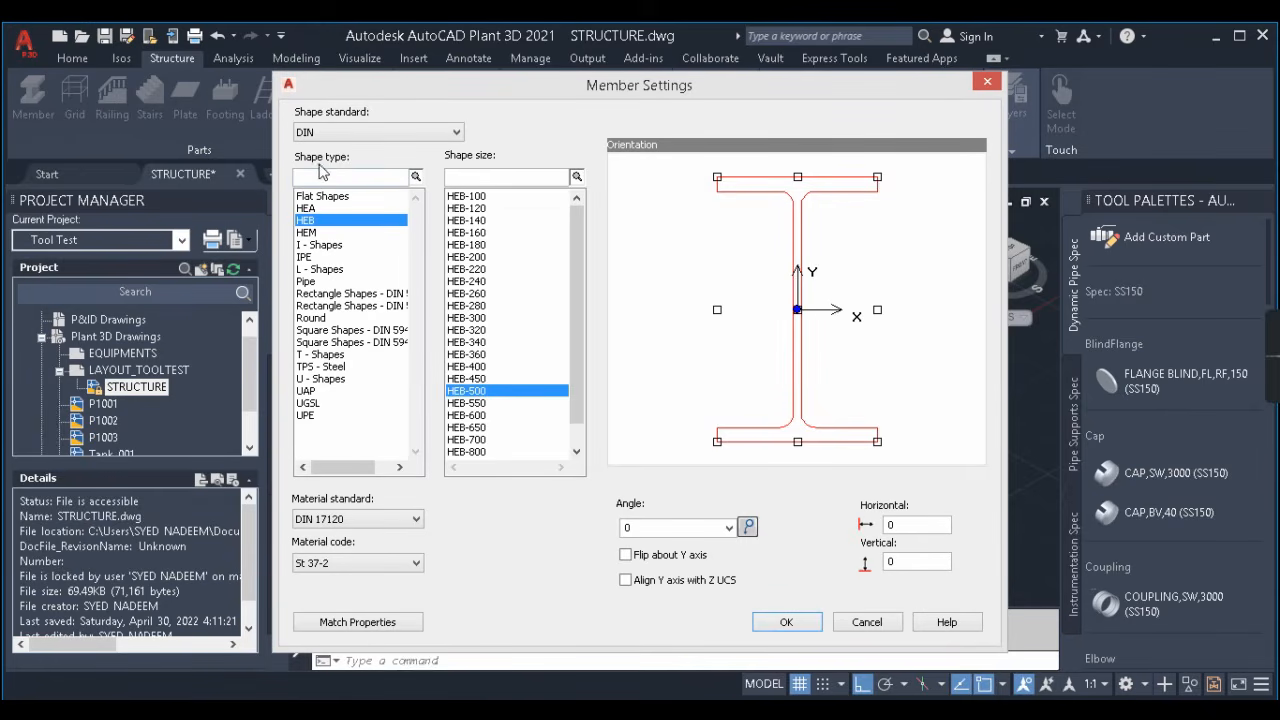
{"action": "left_click", "coordinate": [456, 132]}
{"action": "left_click", "coordinate": [456, 132]}
{"action": "left_click", "coordinate": [318, 221]}
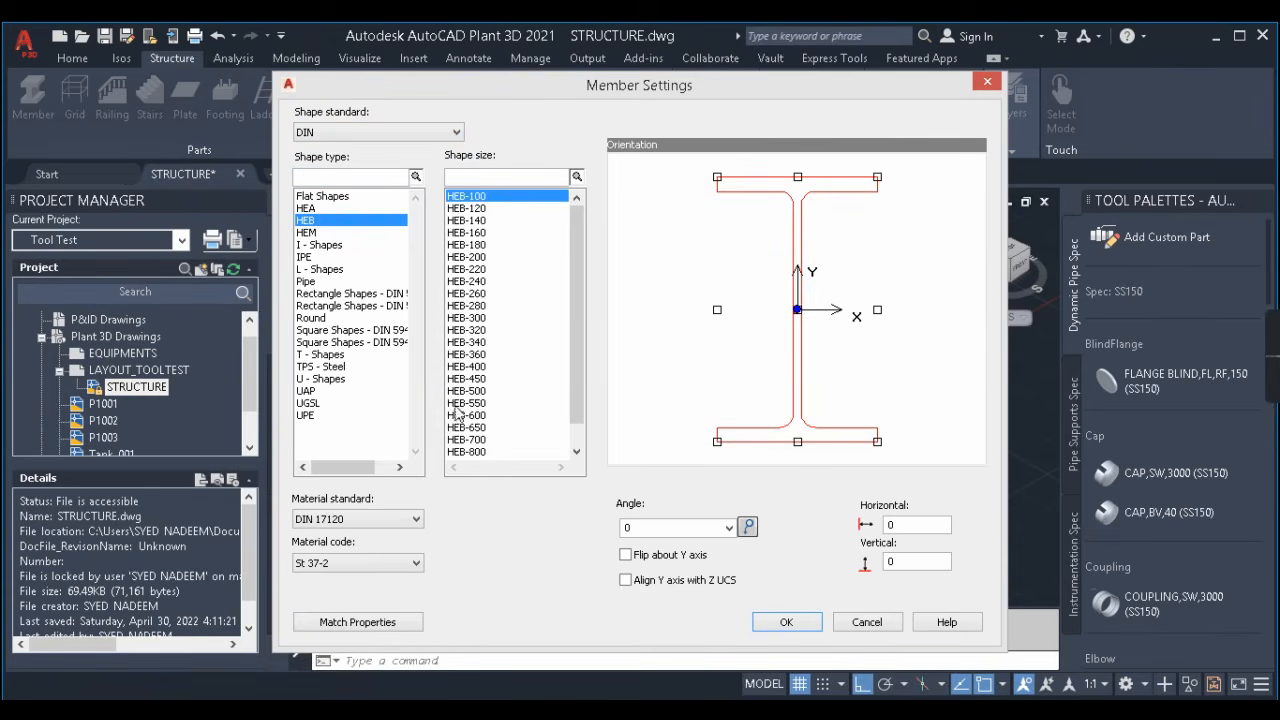
{"action": "left_click", "coordinate": [490, 391]}
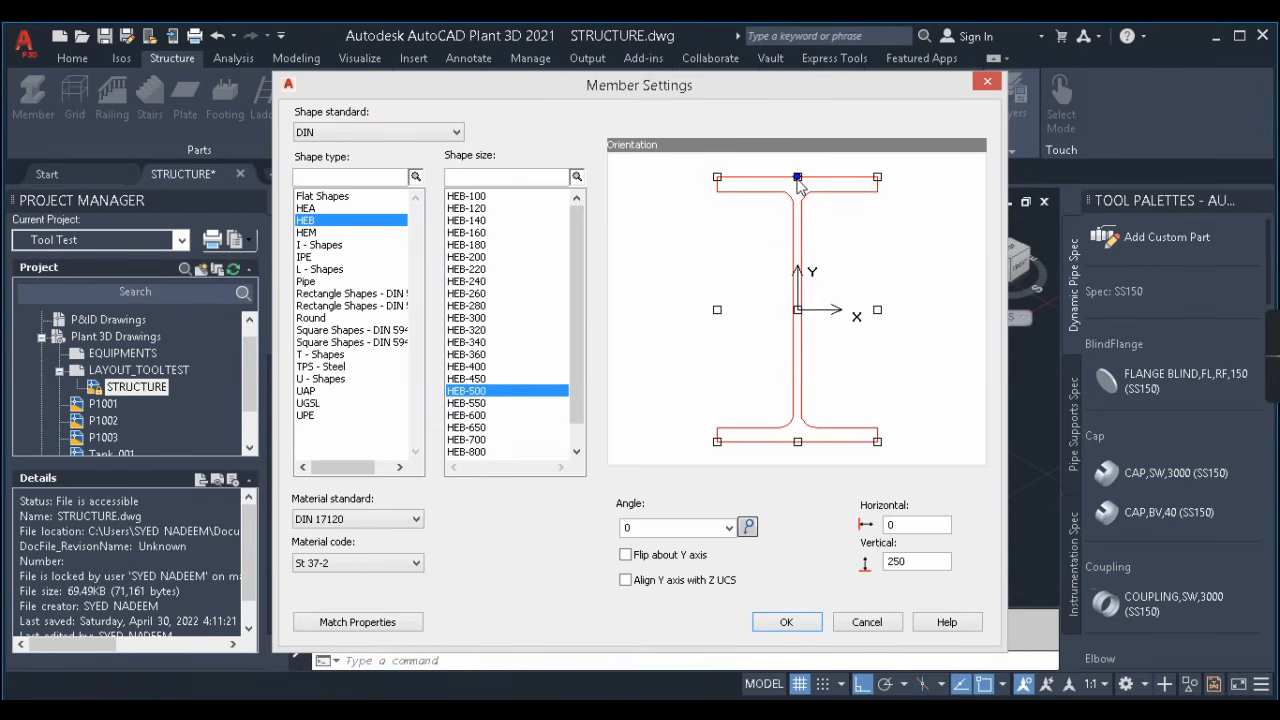
{"action": "left_click", "coordinate": [717, 177]}
{"action": "left_click", "coordinate": [798, 178]}
{"action": "left_click", "coordinate": [786, 623]}
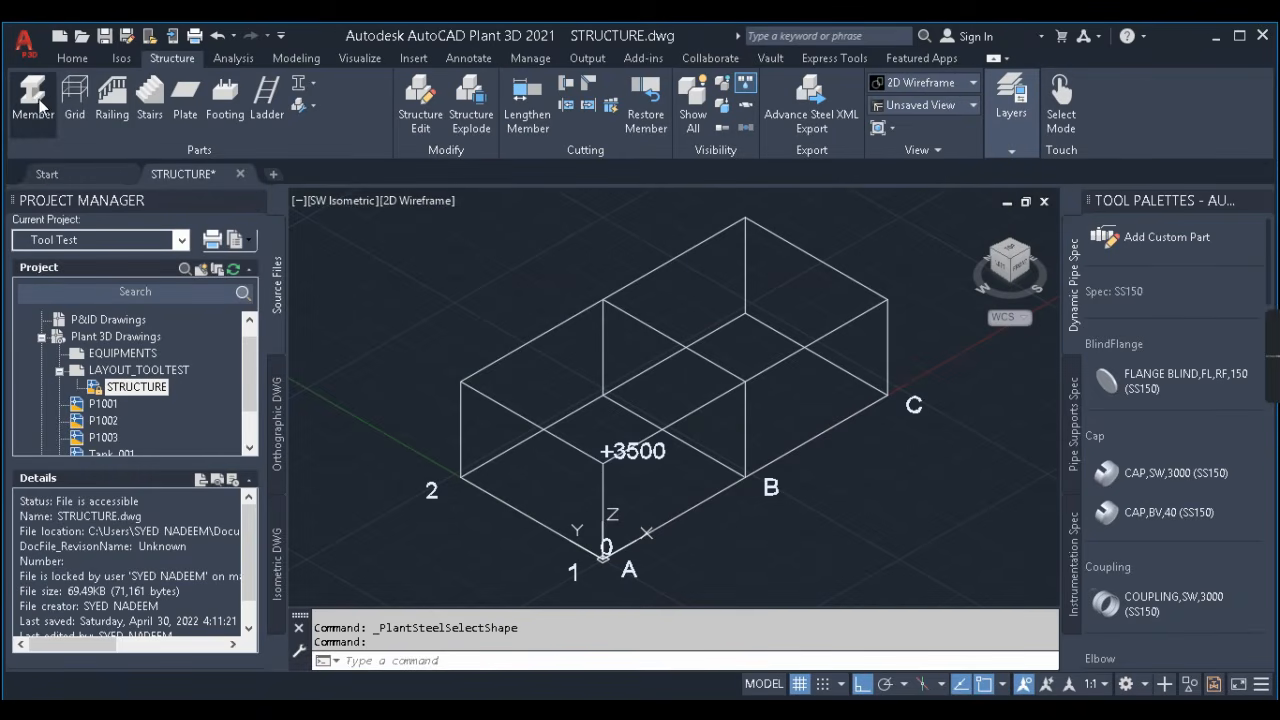
- Move the insertion point of the HEB-500 member profile to the centre of the section
{"action": "left_click", "coordinate": [35, 100]}
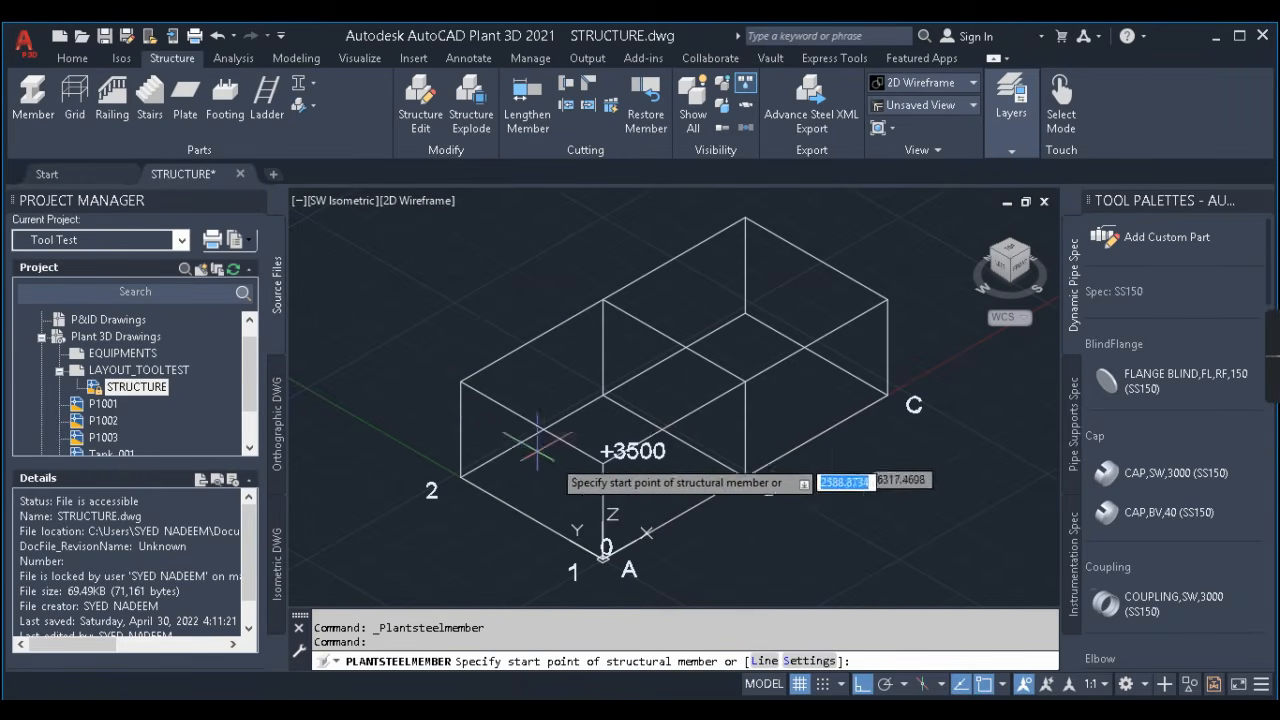
{"action": "scroll", "coordinate": [569, 430], "scroll_direction": "up", "scroll_amount": 5}
{"action": "scroll", "coordinate": [569, 430], "scroll_direction": "down", "scroll_amount": 5}
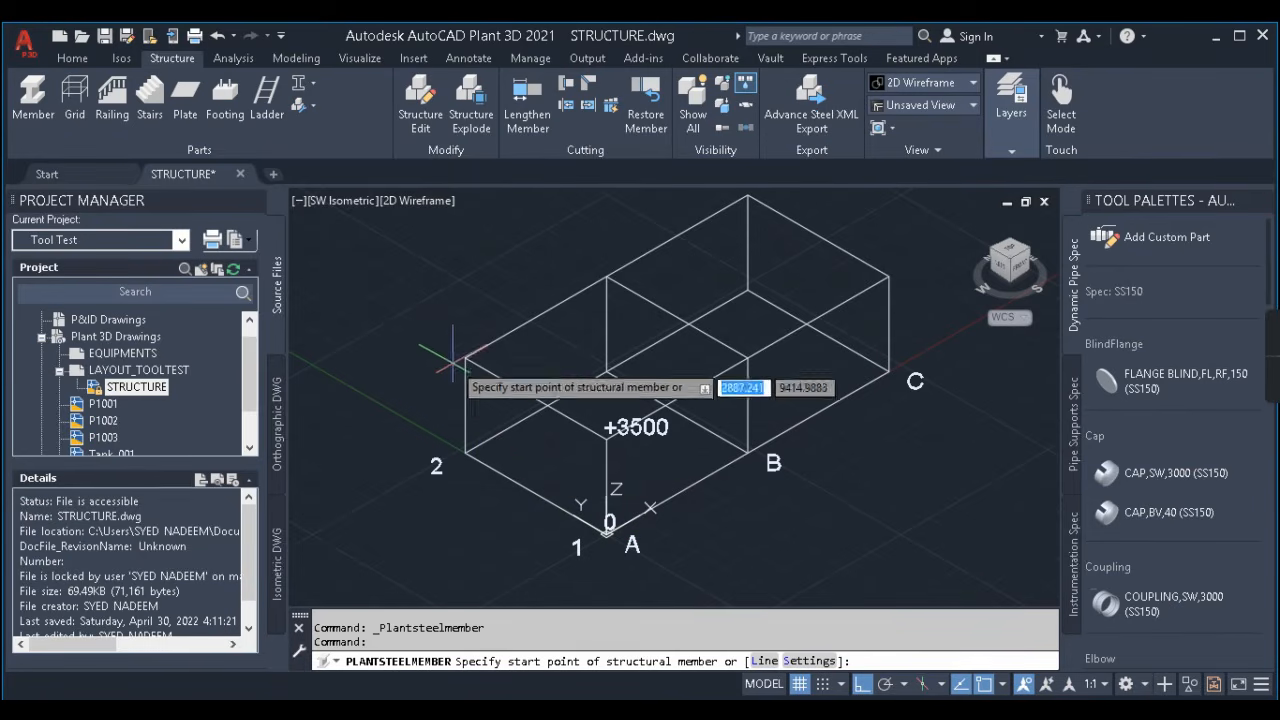
{"action": "key", "text": "Escape"}
{"action": "left_click", "coordinate": [310, 106]}
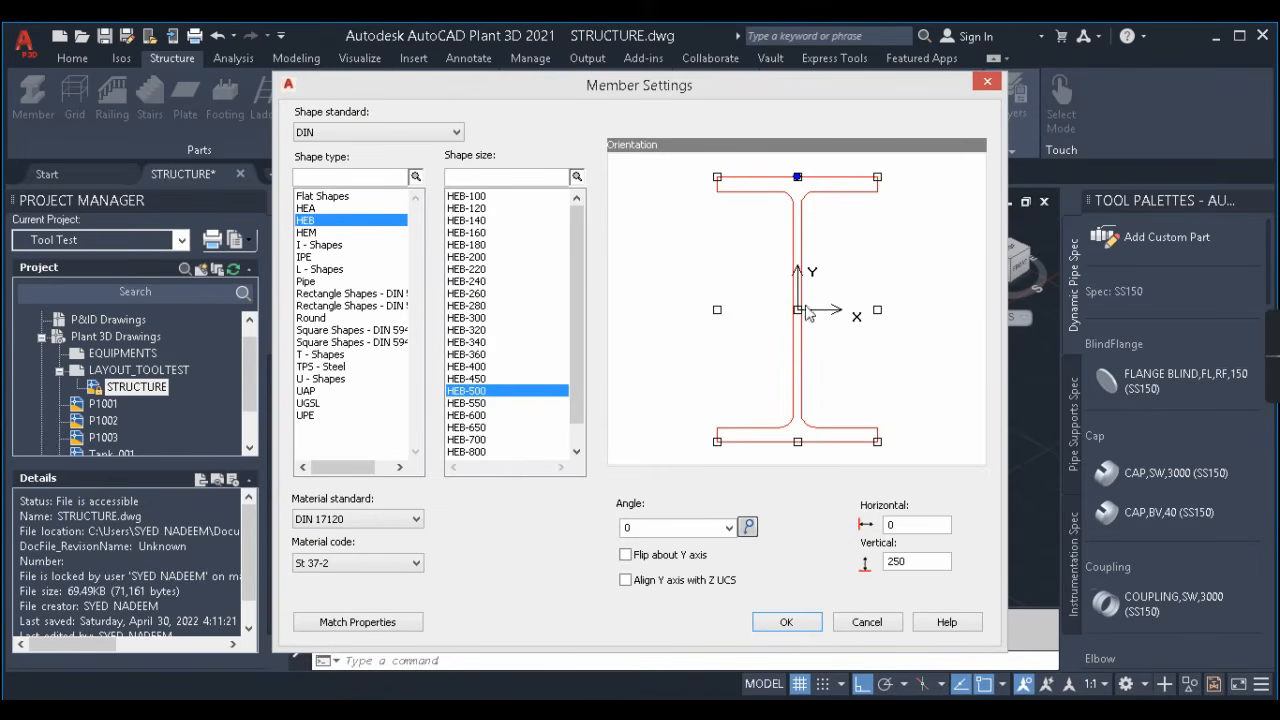
{"action": "left_click", "coordinate": [784, 622]}
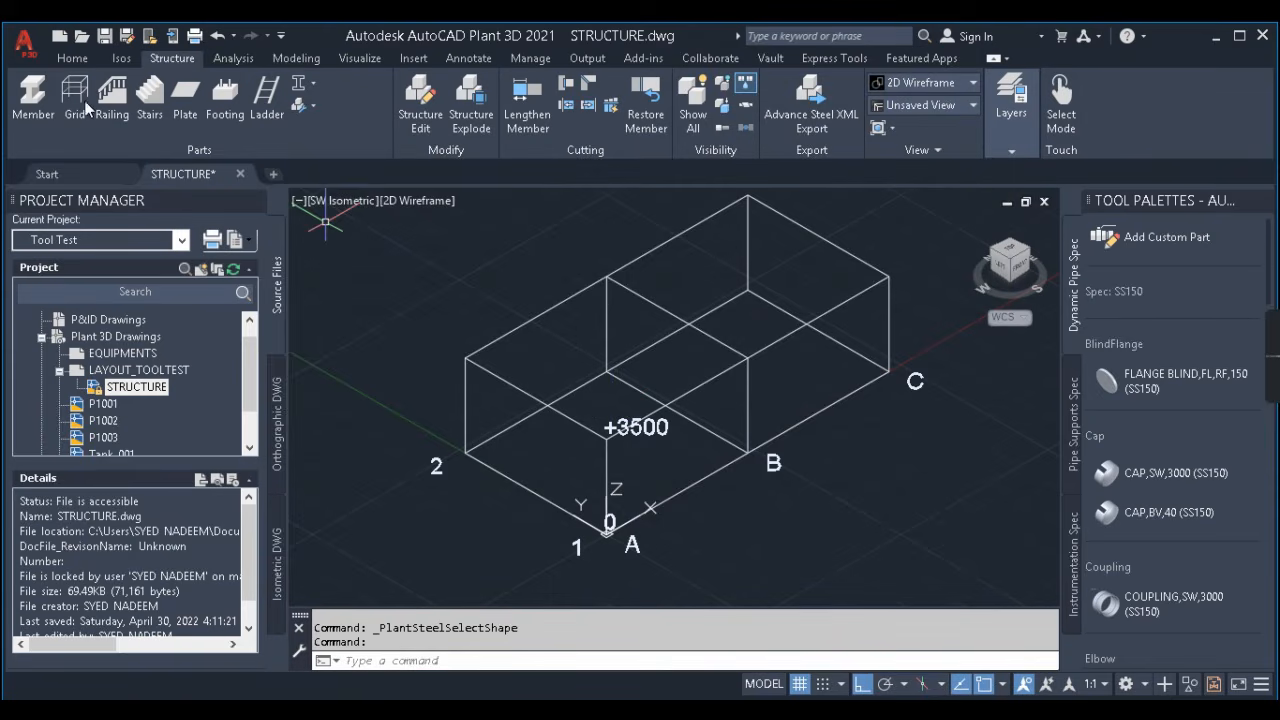
- Place vertical HEB-500 columns at grid points A2 and B2, from platform 0 to platform +3500
{"action": "left_click", "coordinate": [33, 95]}
{"action": "left_click", "coordinate": [465, 455]}
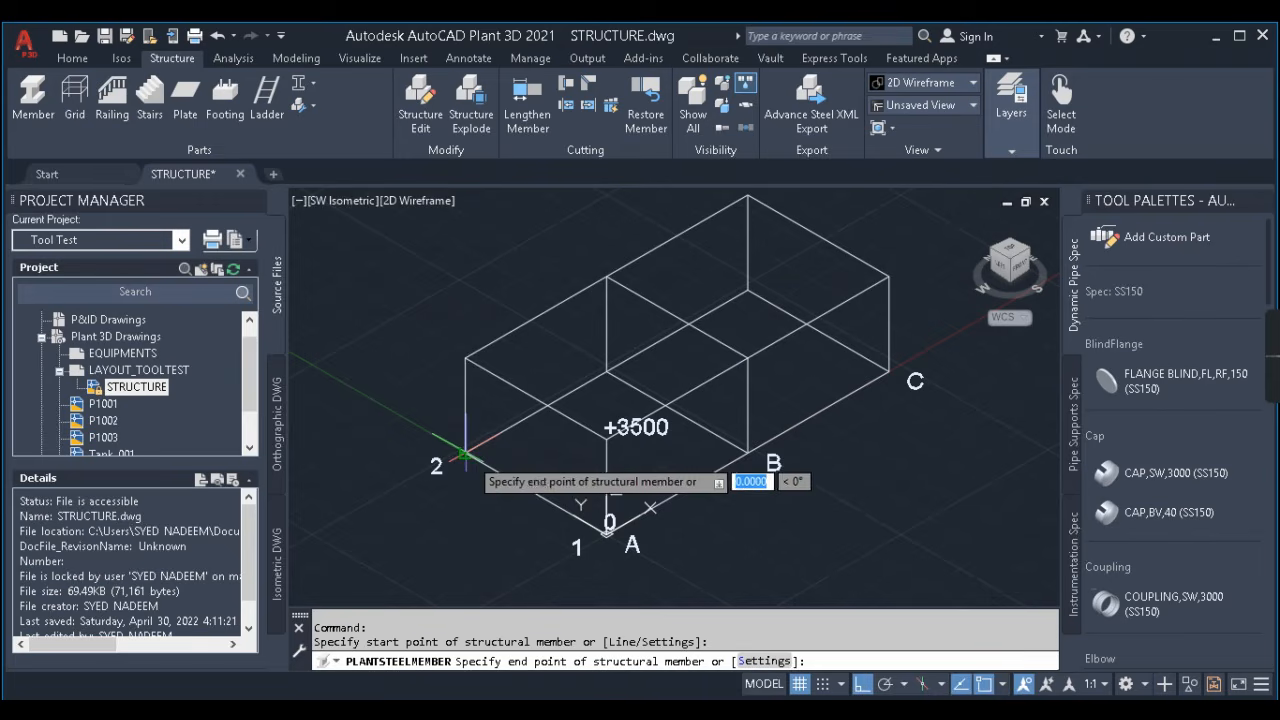
{"action": "left_click", "coordinate": [465, 357]}
{"action": "key", "text": "Return"}
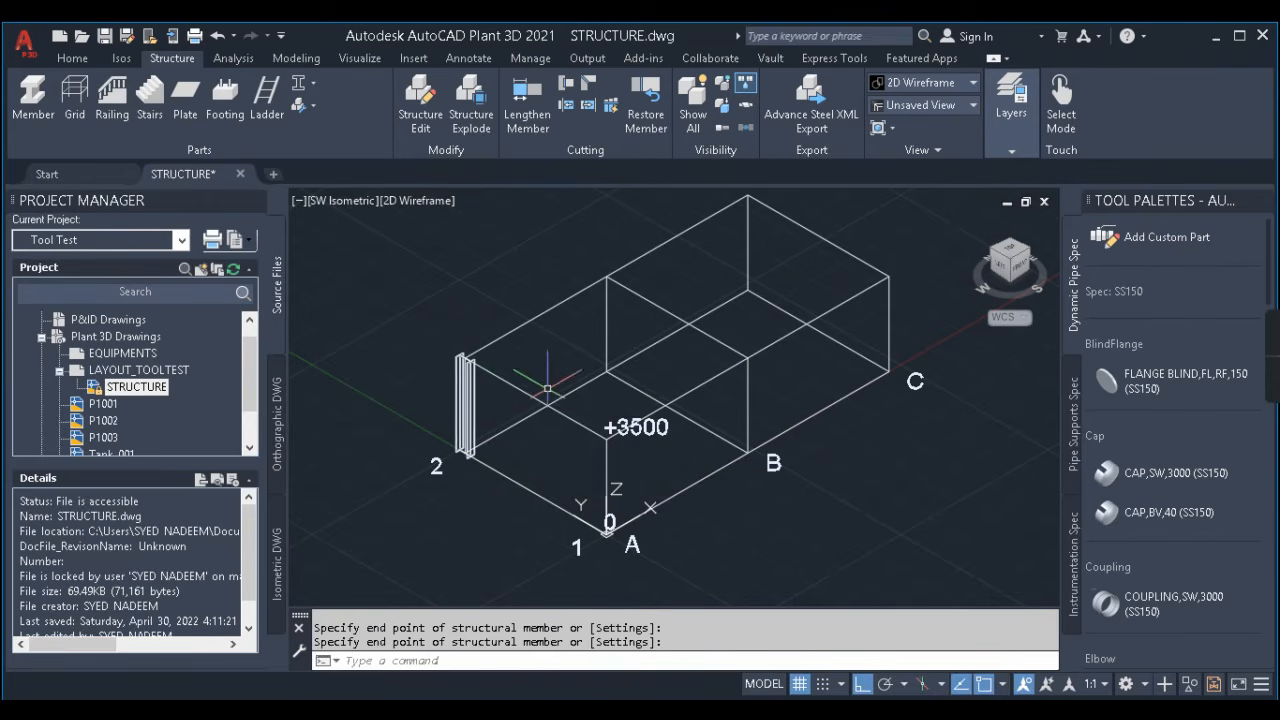
{"action": "key", "text": "Return"}
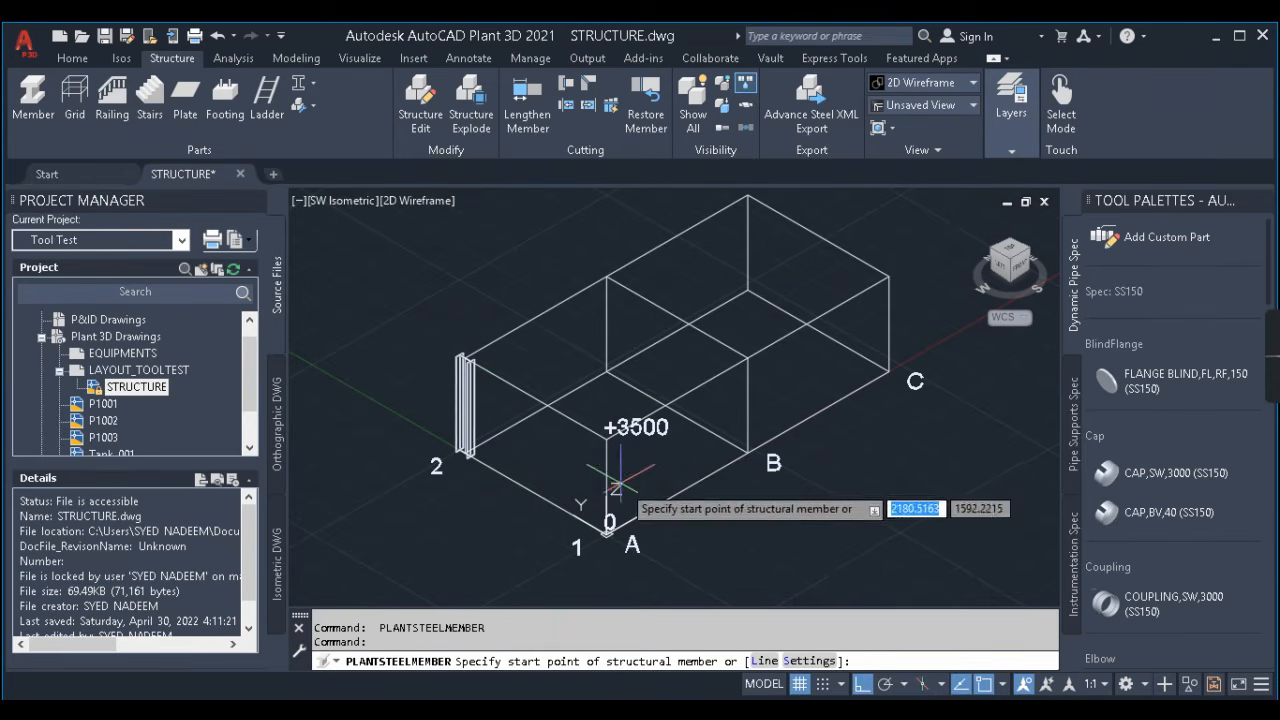
{"action": "left_click", "coordinate": [606, 373]}
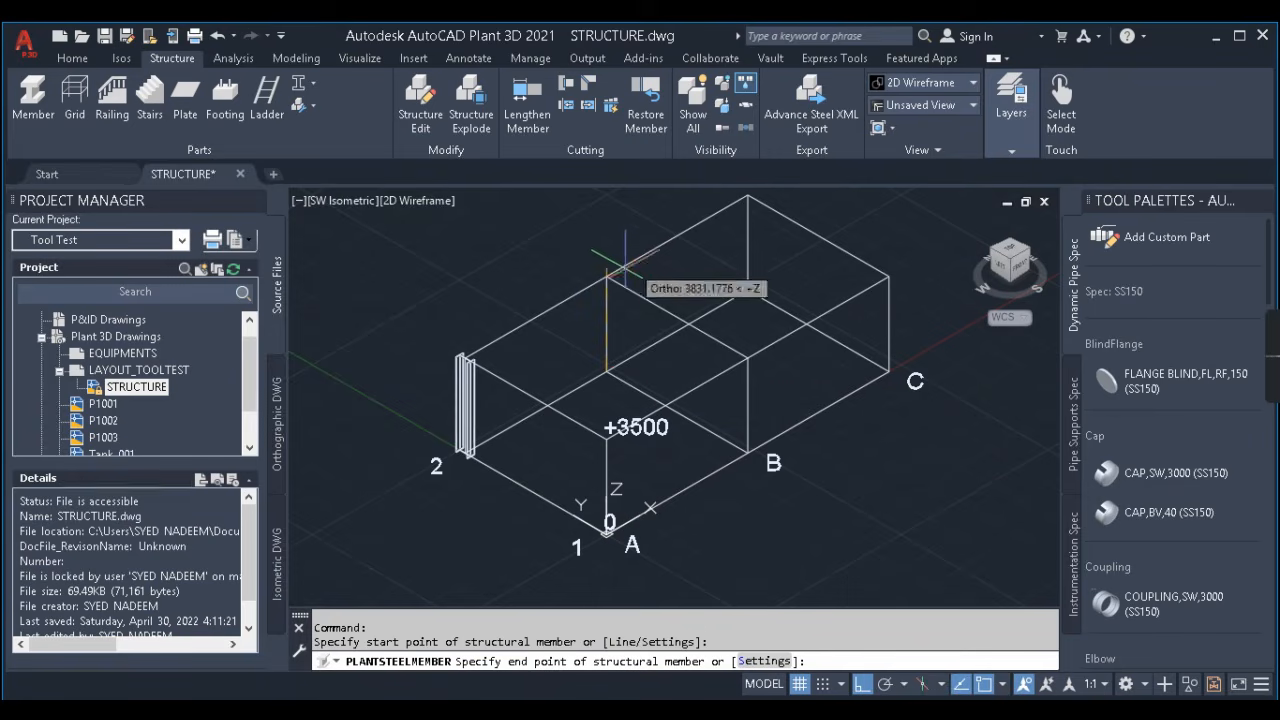
{"action": "key", "text": "Return"}
- Place vertical HEB-500 columns at grid points B1 and A1, from platform 0 to platform +3500
{"action": "key", "text": "Return"}
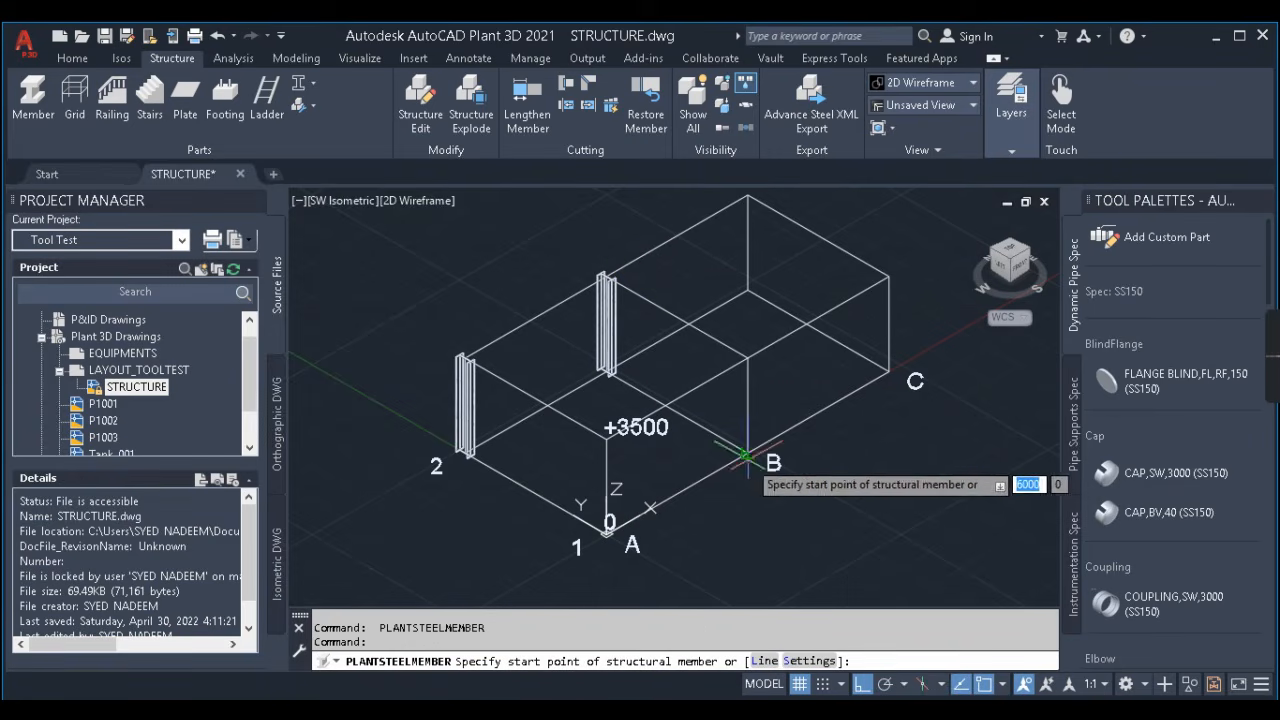
{"action": "left_click", "coordinate": [747, 454]}
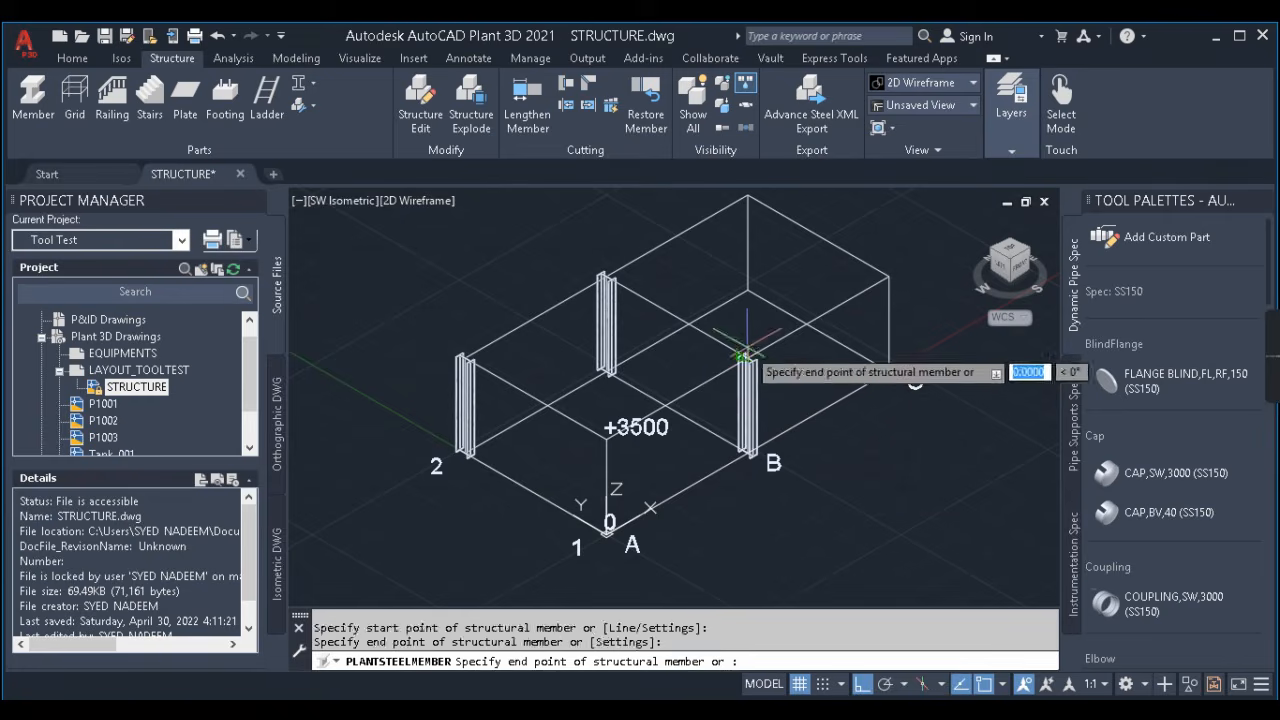
{"action": "left_click", "coordinate": [747, 356]}
{"action": "key", "text": "Return"}
{"action": "key", "text": "Return"}
{"action": "left_click", "coordinate": [606, 530]}
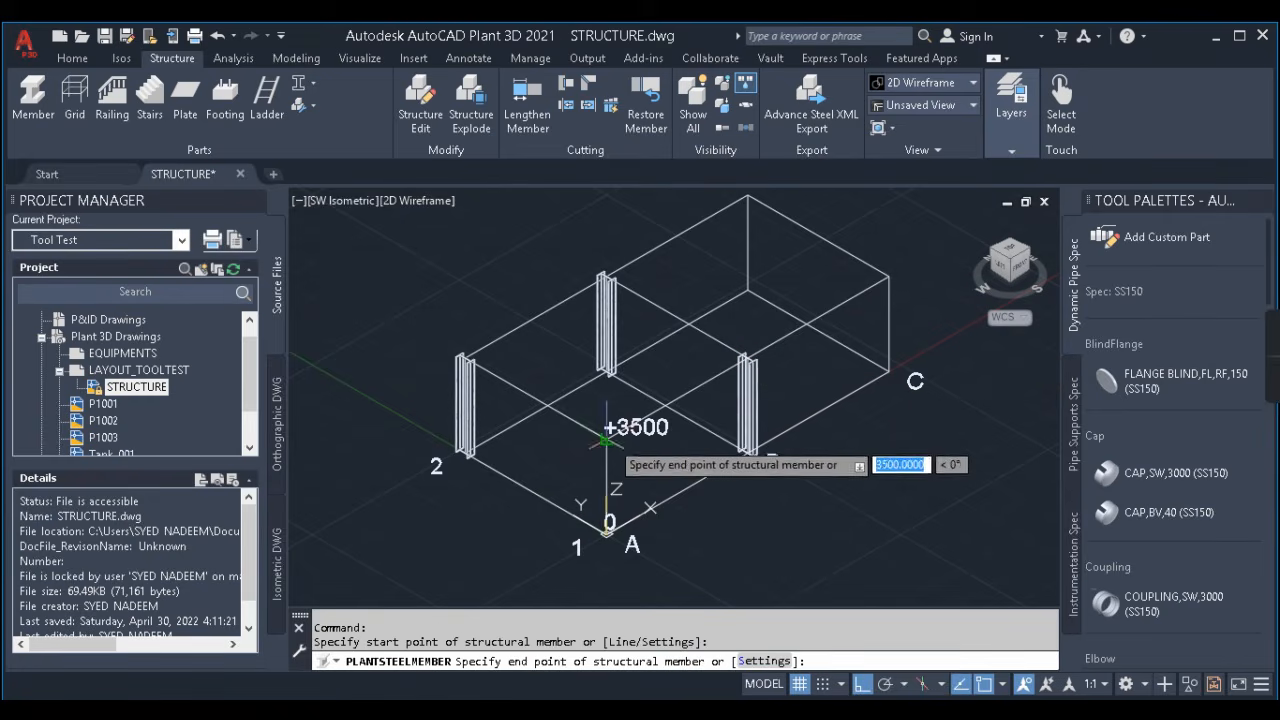
{"action": "left_click", "coordinate": [606, 437]}
{"action": "key", "text": "Escape"}
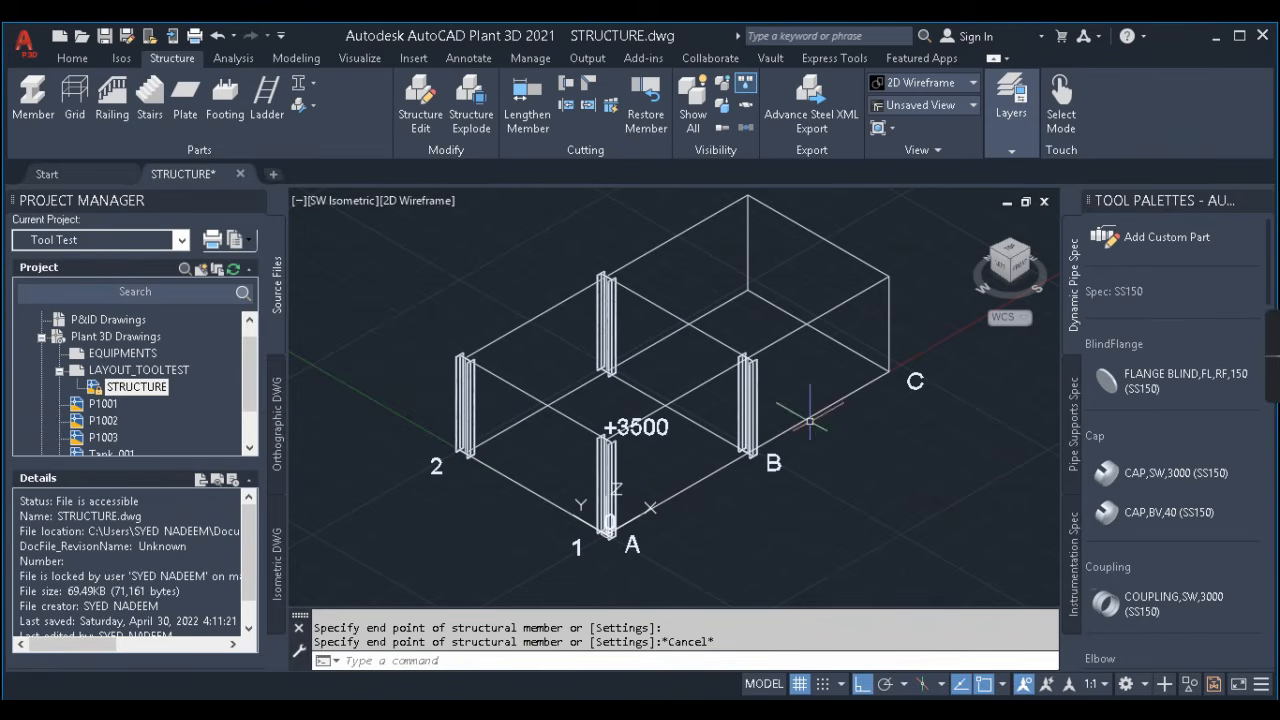
- Place vertical HEB-500 columns at grid points C2 and C1, from platform 0 to platform +3500
{"action": "scroll", "coordinate": [705, 413], "scroll_direction": "down", "scroll_amount": 3}
{"action": "scroll", "coordinate": [692, 397], "scroll_direction": "up", "scroll_amount": 3}
{"action": "scroll", "coordinate": [691, 397], "scroll_direction": "up", "scroll_amount": 2}
{"action": "scroll", "coordinate": [691, 397], "scroll_direction": "down", "scroll_amount": 2}
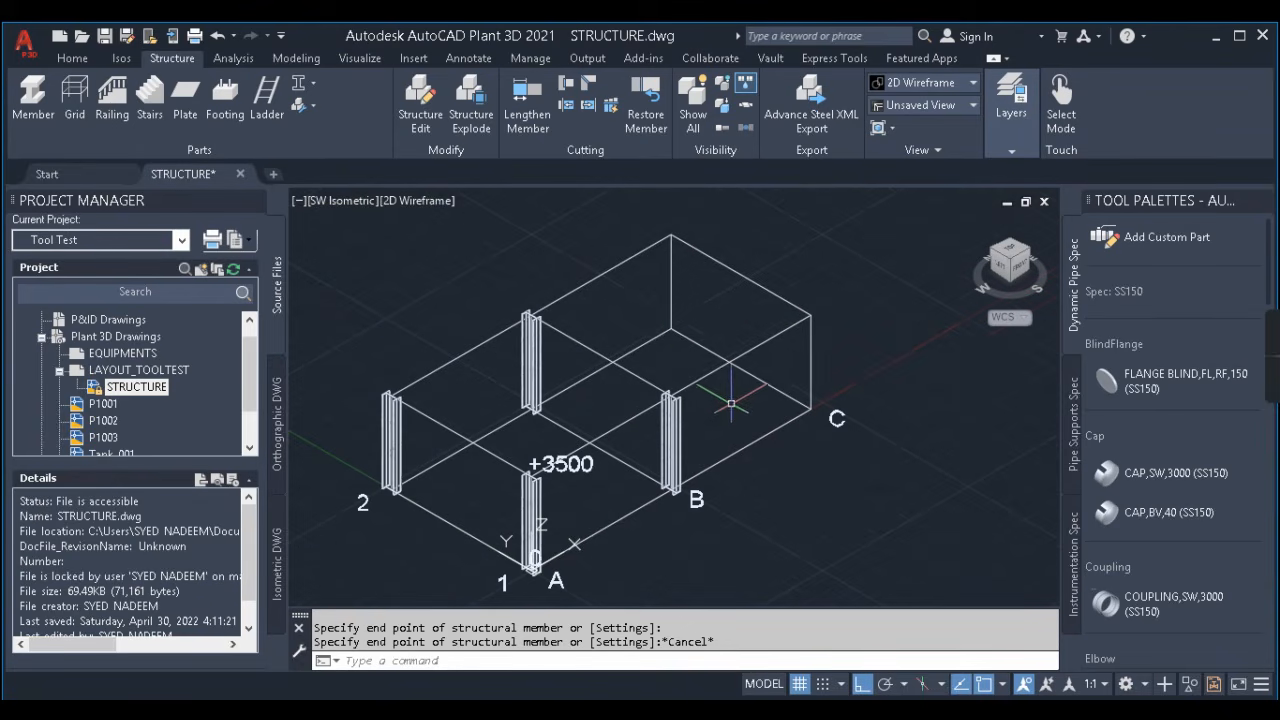
{"action": "key", "text": "Return"}
{"action": "left_click", "coordinate": [670, 328]}
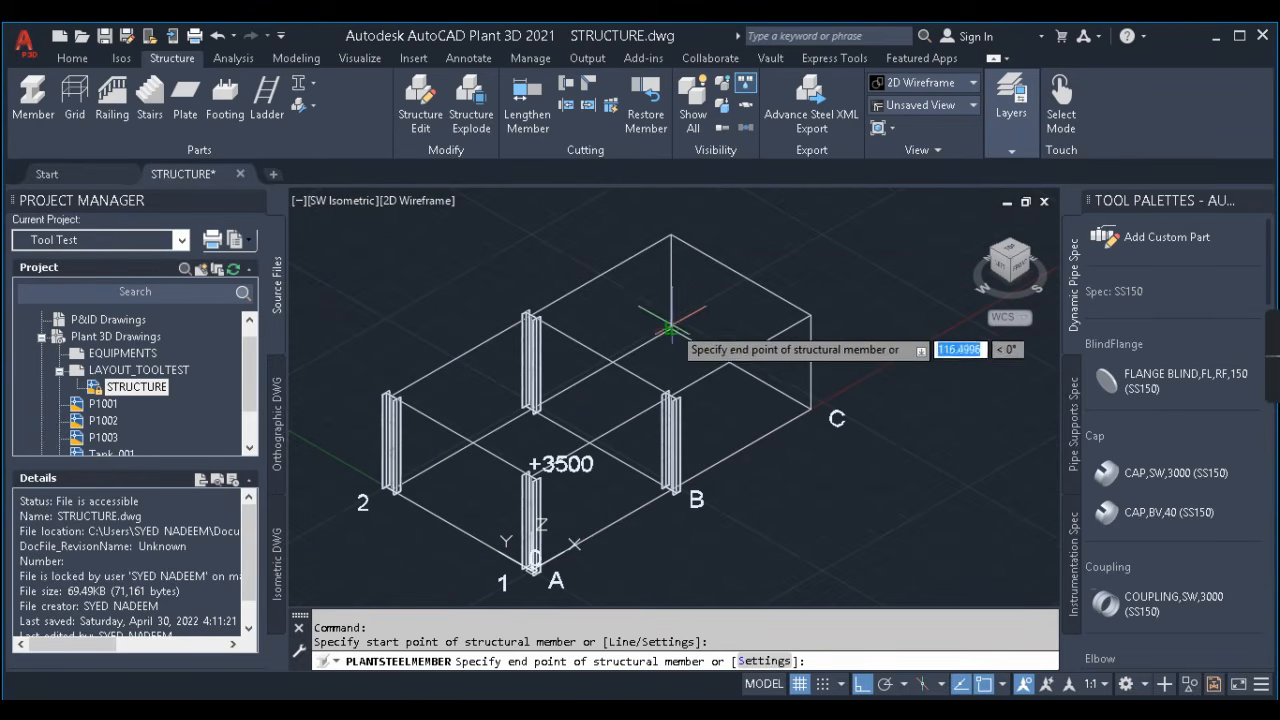
{"action": "left_click", "coordinate": [670, 236]}
{"action": "key", "text": "Escape"}
{"action": "key", "text": "Return"}
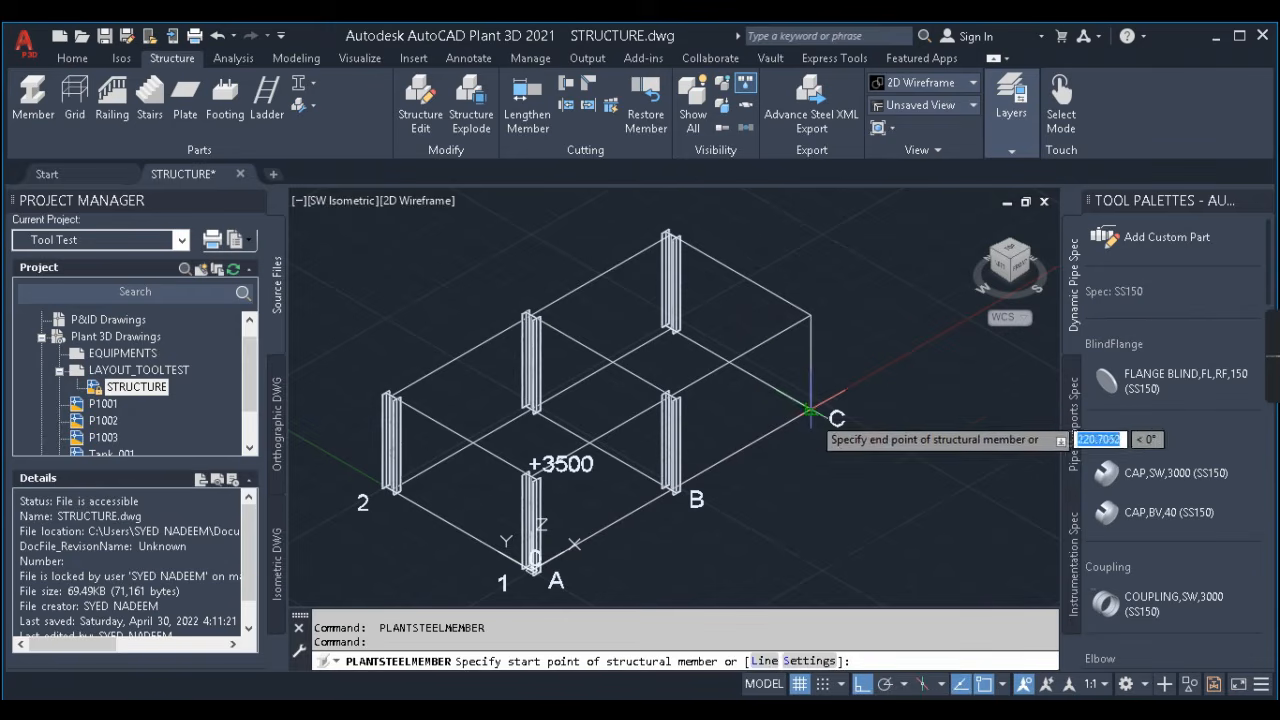
{"action": "left_click", "coordinate": [810, 410]}
{"action": "left_click", "coordinate": [815, 314]}
{"action": "key", "text": "Escape"}
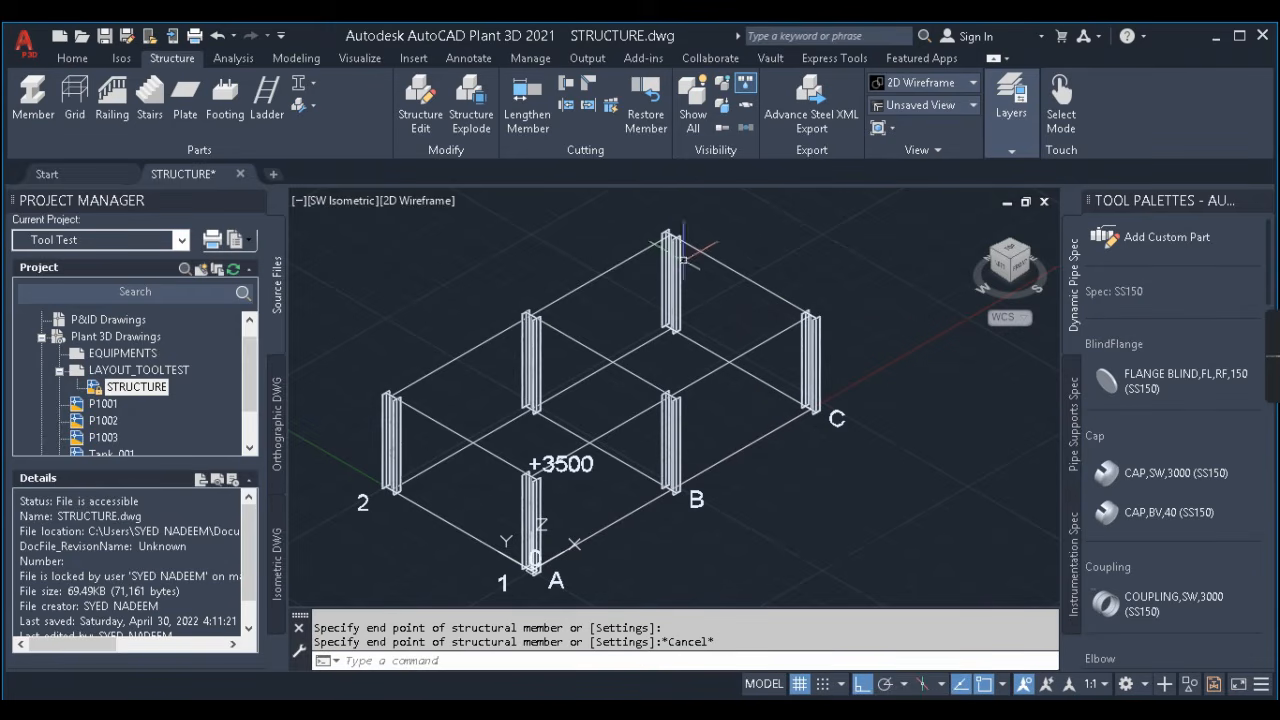
{"action": "scroll", "coordinate": [667, 232], "scroll_direction": "up", "scroll_amount": 5}
{"action": "key", "text": "Return"}
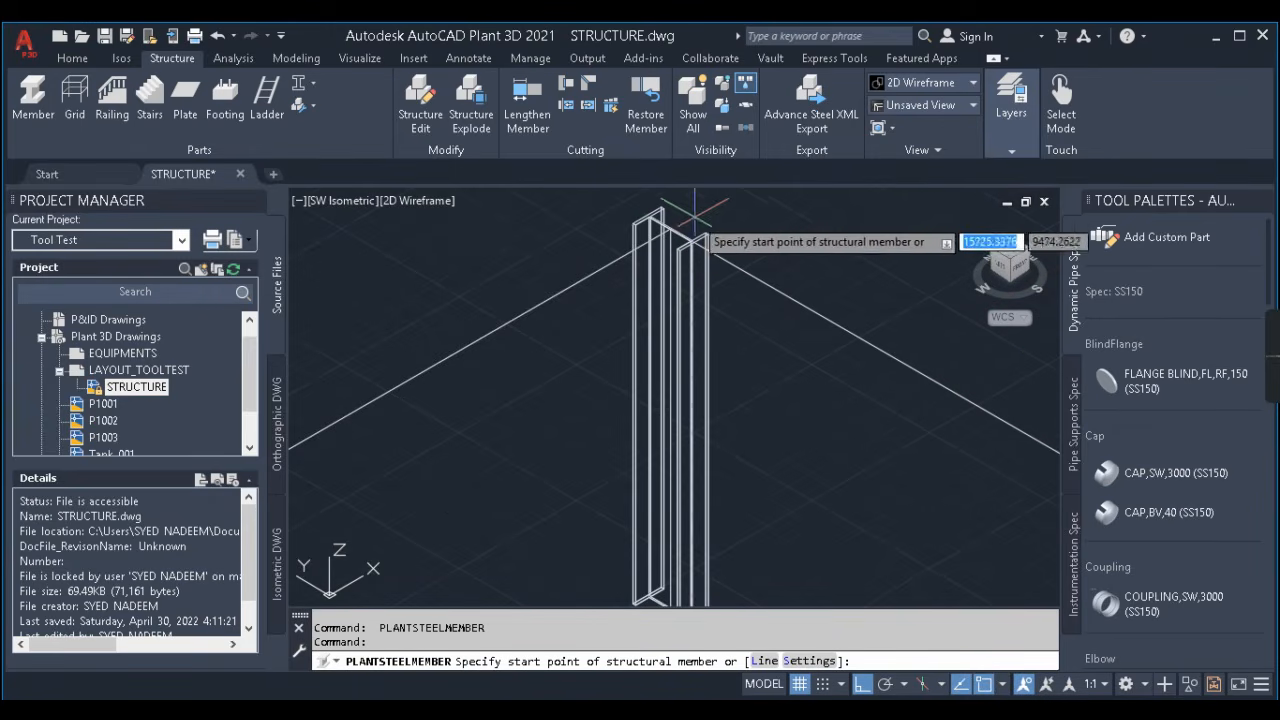
{"action": "scroll", "coordinate": [600, 240], "scroll_direction": "up", "scroll_amount": 3}
{"action": "left_click", "coordinate": [532, 287]}
{"action": "key", "text": "Escape"}
{"action": "key", "text": "Return"}
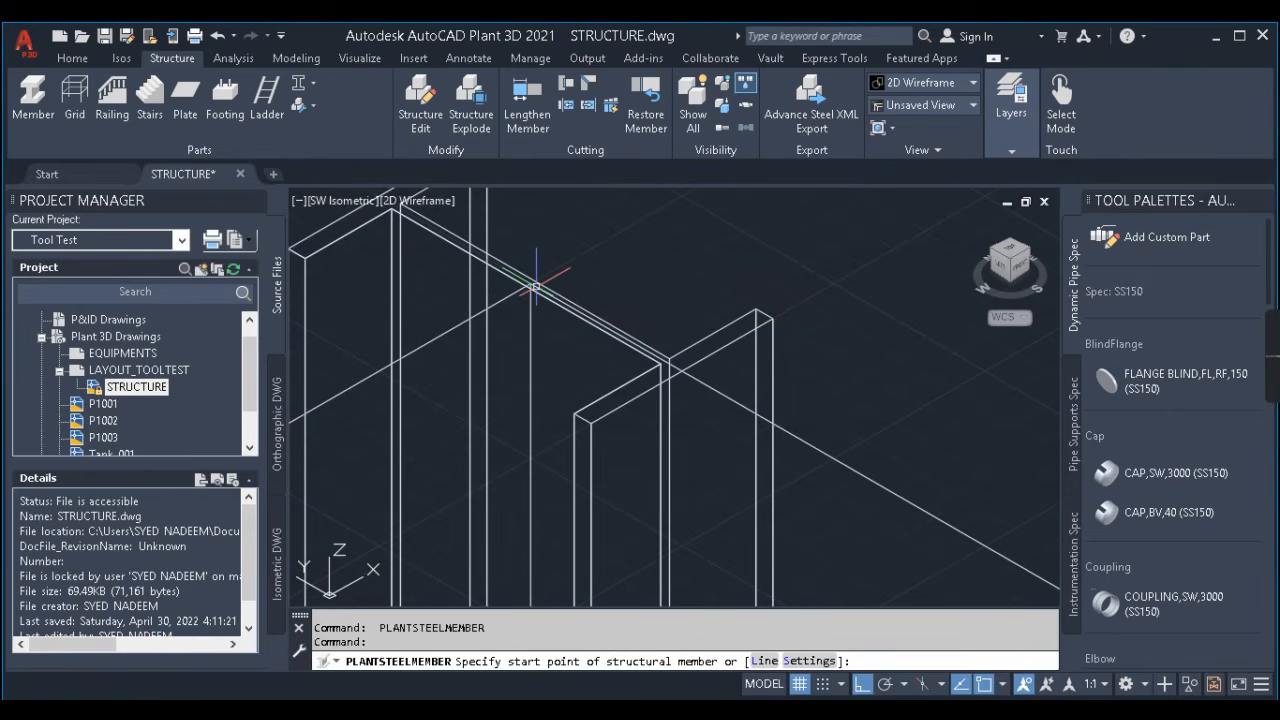
{"action": "key", "text": "Escape"}
- Enable the Endpoint and Midpoint object snap modes in the drafting settings
{"action": "type", "text": "OS"}
{"action": "key", "text": "Return"}
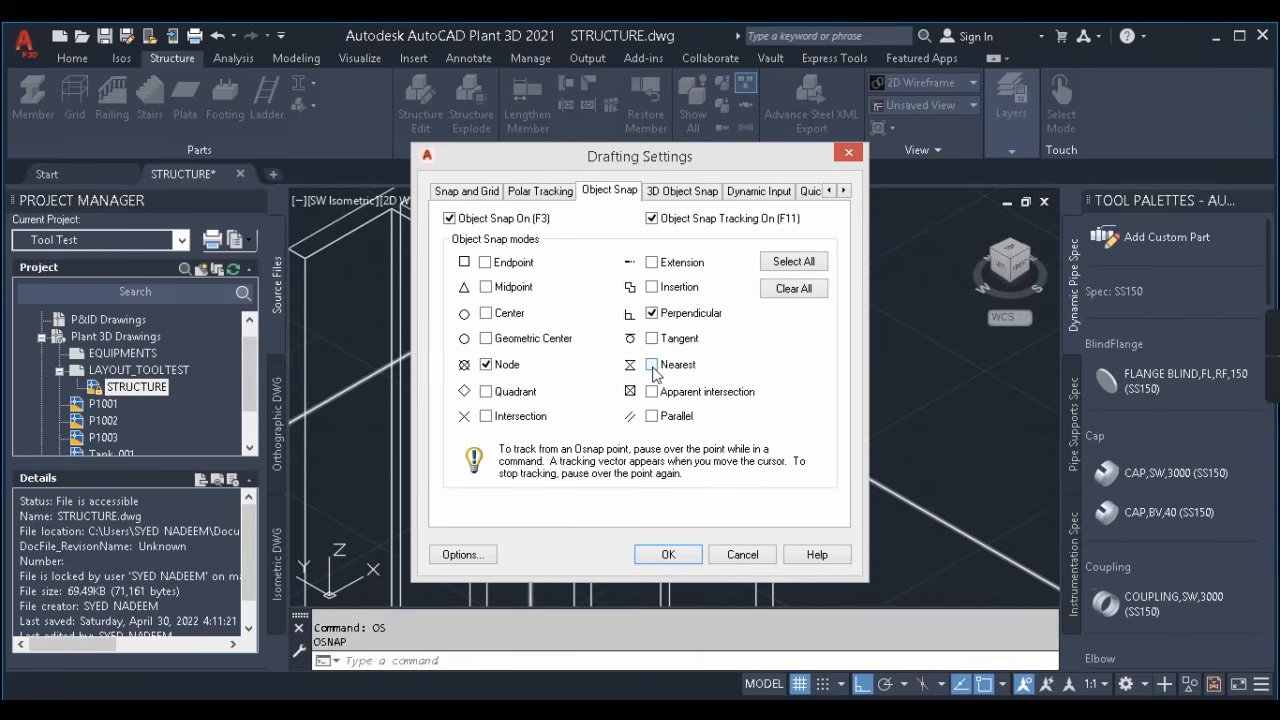
{"action": "left_click", "coordinate": [485, 262]}
{"action": "left_click", "coordinate": [486, 287]}
{"action": "left_click", "coordinate": [668, 555]}
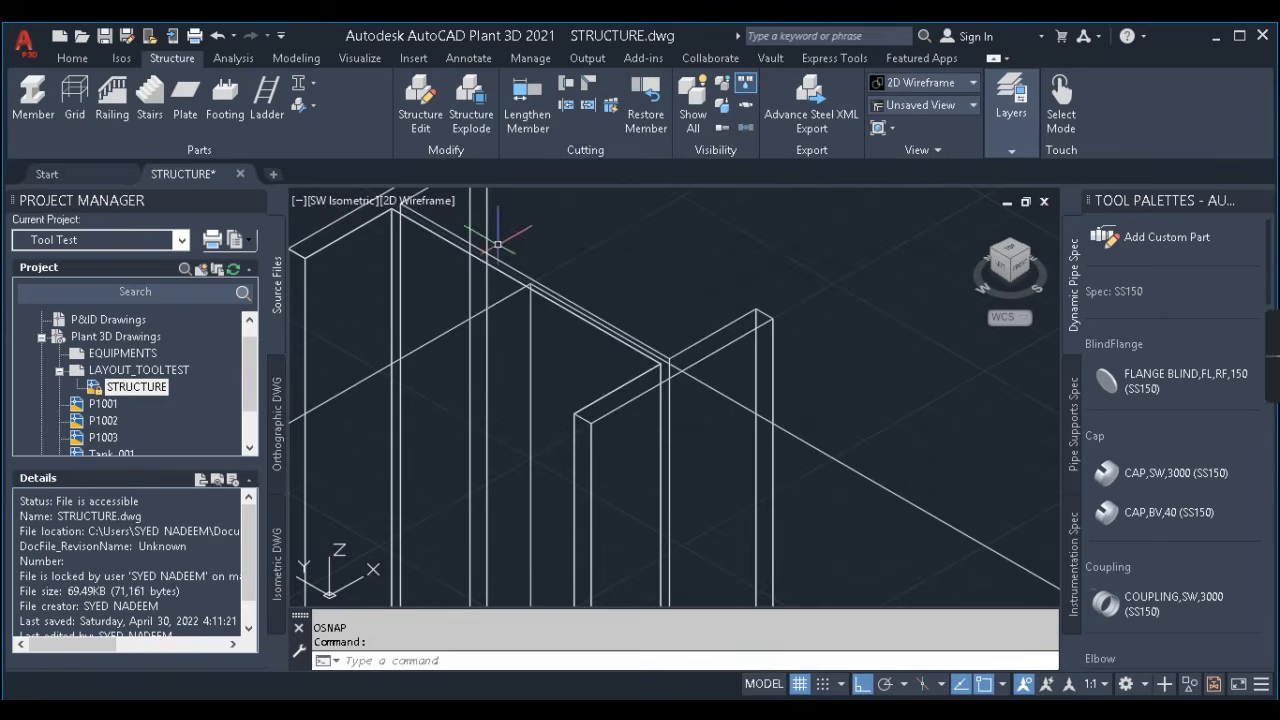
{"action": "left_click", "coordinate": [30, 97]}
{"action": "scroll", "coordinate": [737, 320], "scroll_direction": "down", "scroll_amount": 4}
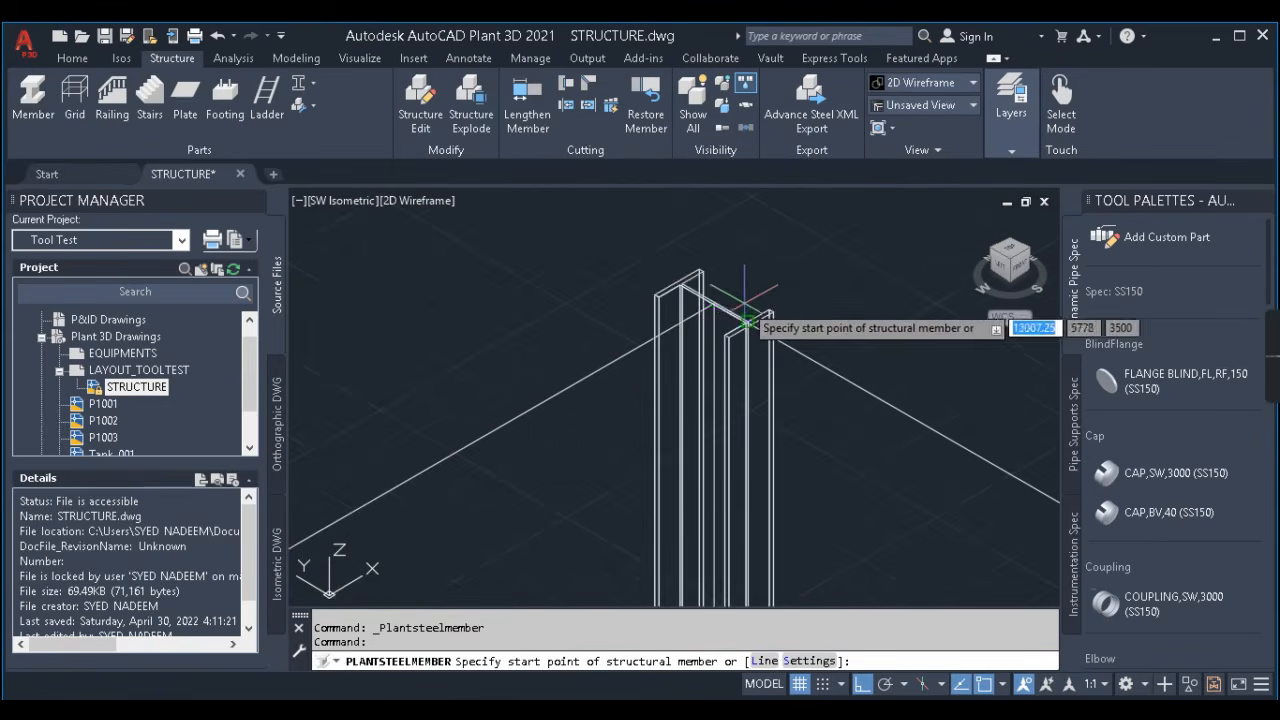
{"action": "left_click", "coordinate": [649, 302]}
{"action": "scroll", "coordinate": [727, 285], "scroll_direction": "down", "scroll_amount": 10}
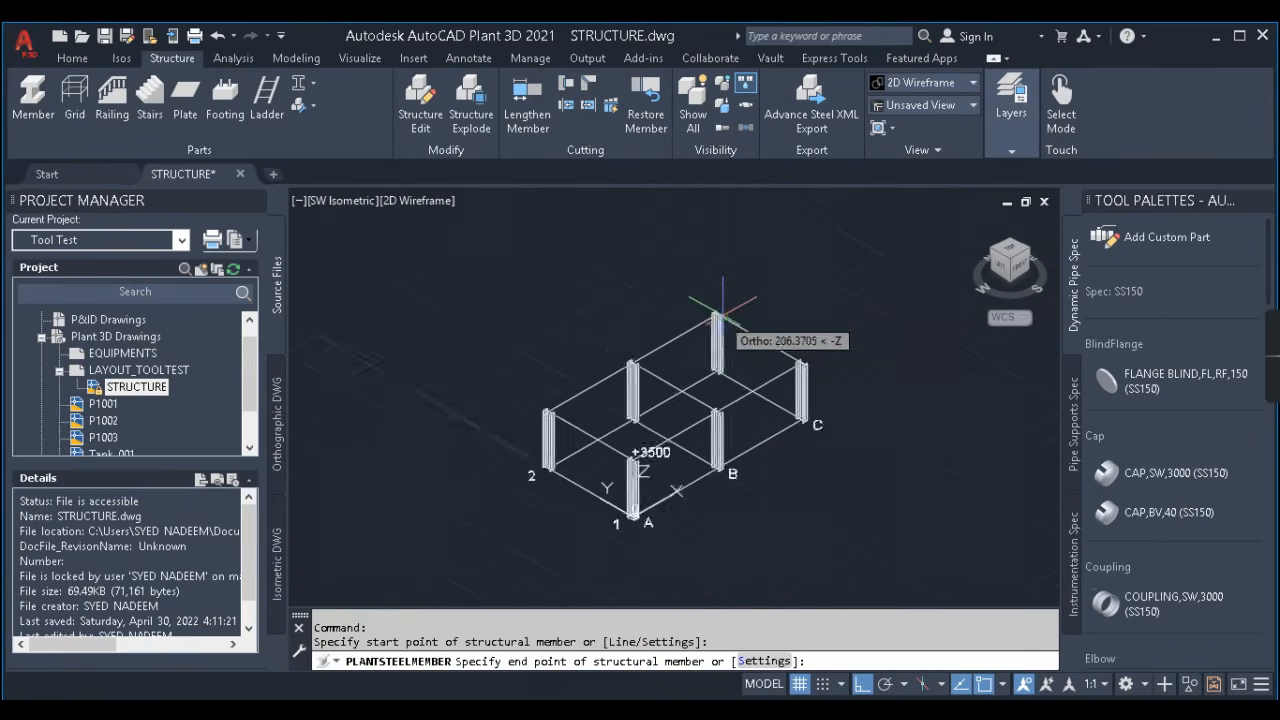
{"action": "scroll", "coordinate": [676, 339], "scroll_direction": "up", "scroll_amount": 5}
{"action": "key", "text": "Escape"}
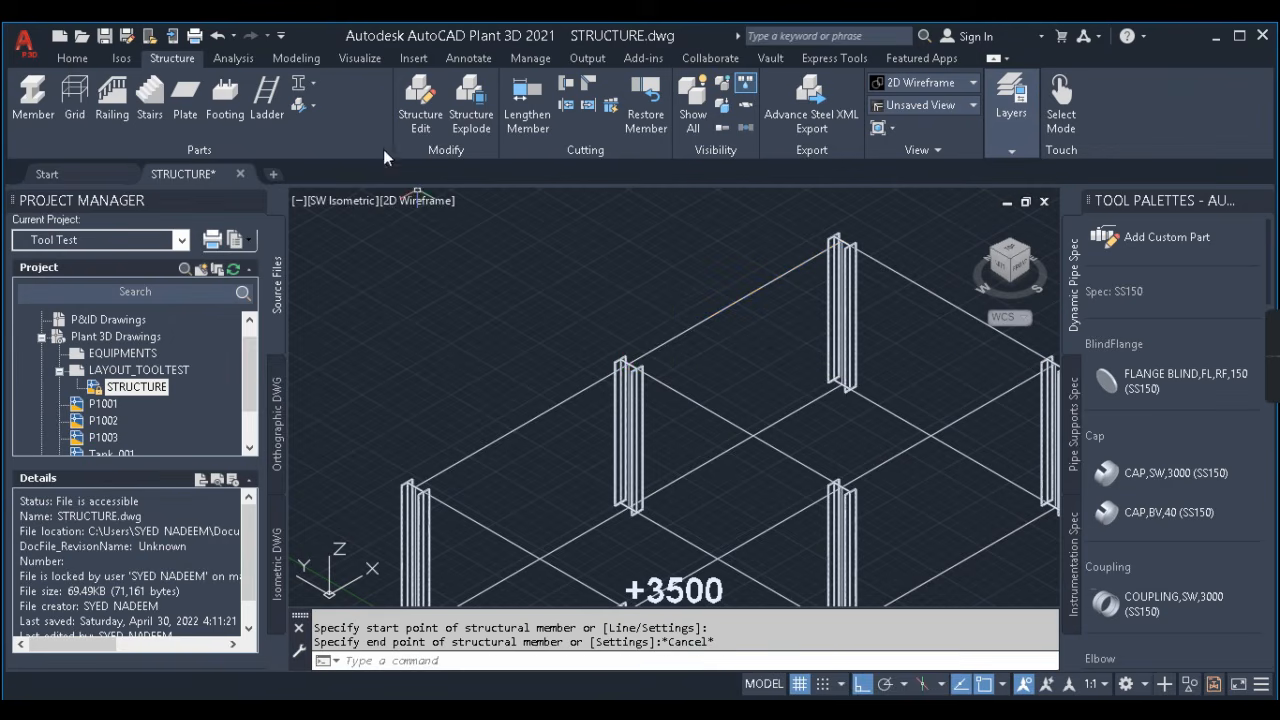
- Move the insertion point of the HEB-500 member profile to the top centre of the section
{"action": "left_click", "coordinate": [303, 106]}
{"action": "left_click", "coordinate": [356, 141]}
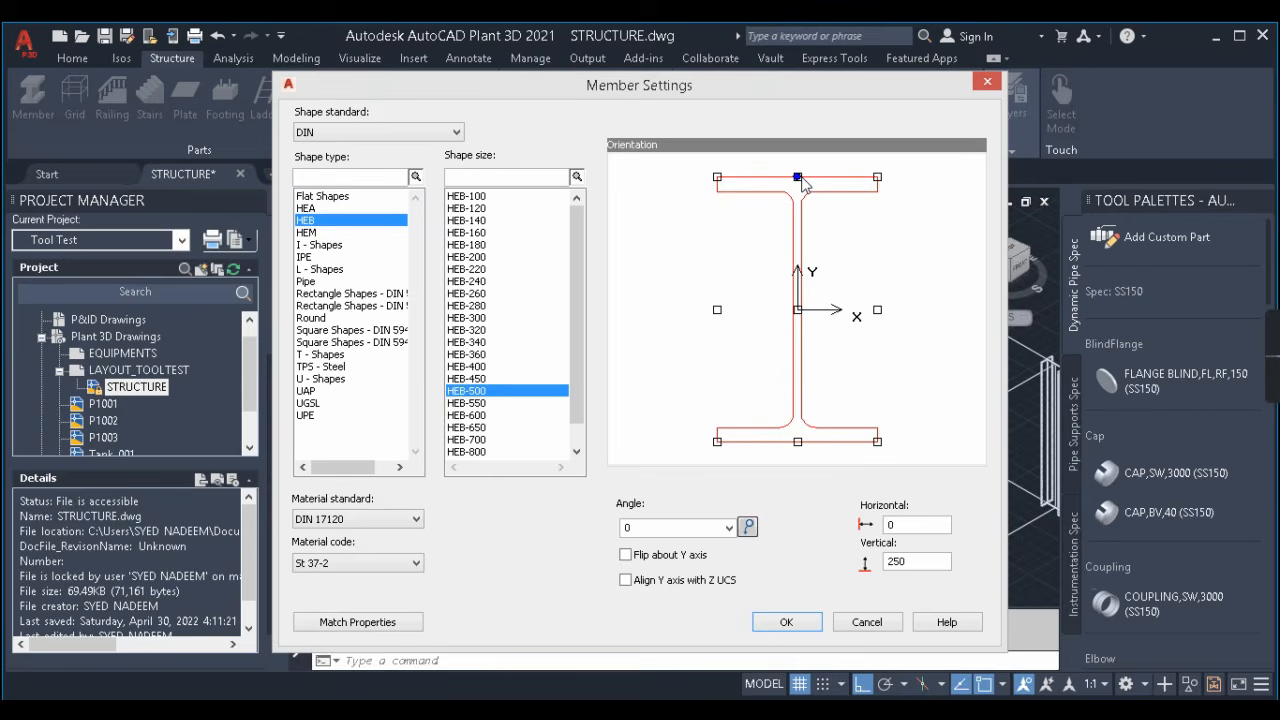
{"action": "left_click", "coordinate": [788, 622]}
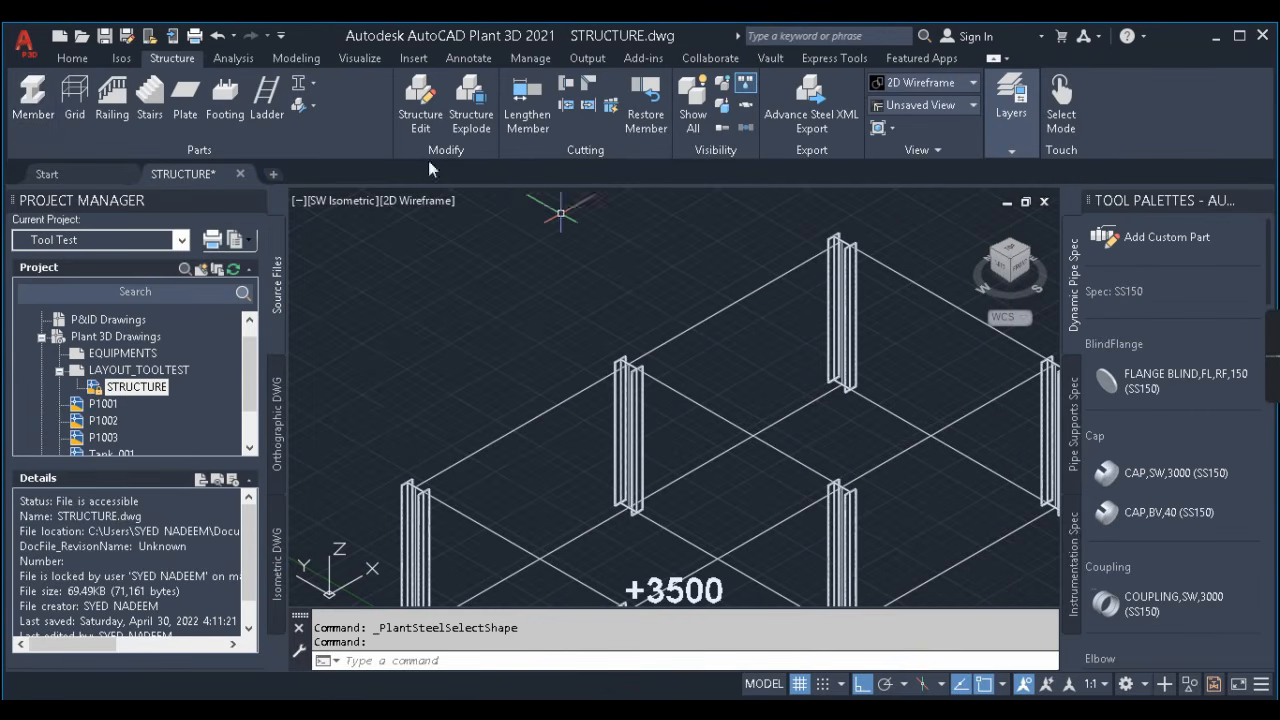
- Place a horizontal HEB-500 beam at platform +3500 along grid line 2, from column C2 to column B2
{"action": "scroll", "coordinate": [817, 222], "scroll_direction": "up", "scroll_amount": 3}
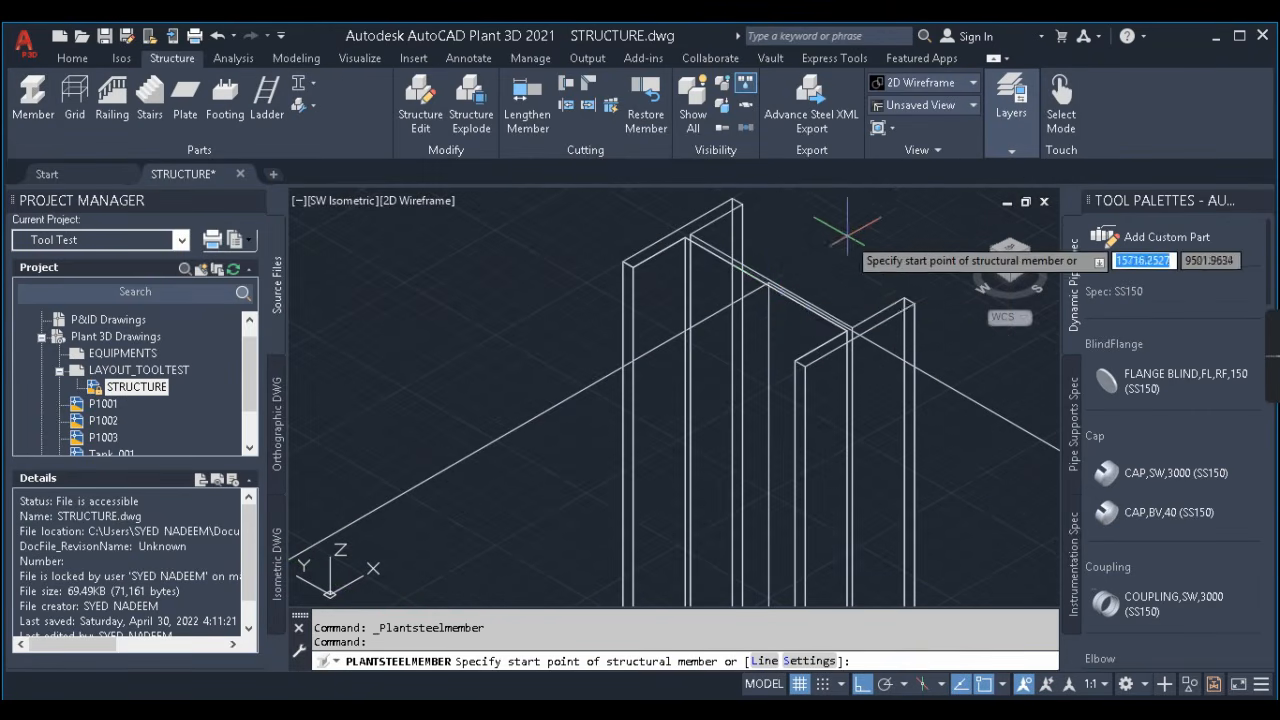
{"action": "left_click", "coordinate": [768, 280]}
{"action": "scroll", "coordinate": [805, 257], "scroll_direction": "down", "scroll_amount": 5}
{"action": "middle_click_drag", "start_coordinate": [528, 351], "coordinate": [660, 299]}
{"action": "scroll", "coordinate": [392, 527], "scroll_direction": "up", "scroll_amount": 2}
{"action": "scroll", "coordinate": [400, 505], "scroll_direction": "down", "scroll_amount": 5}
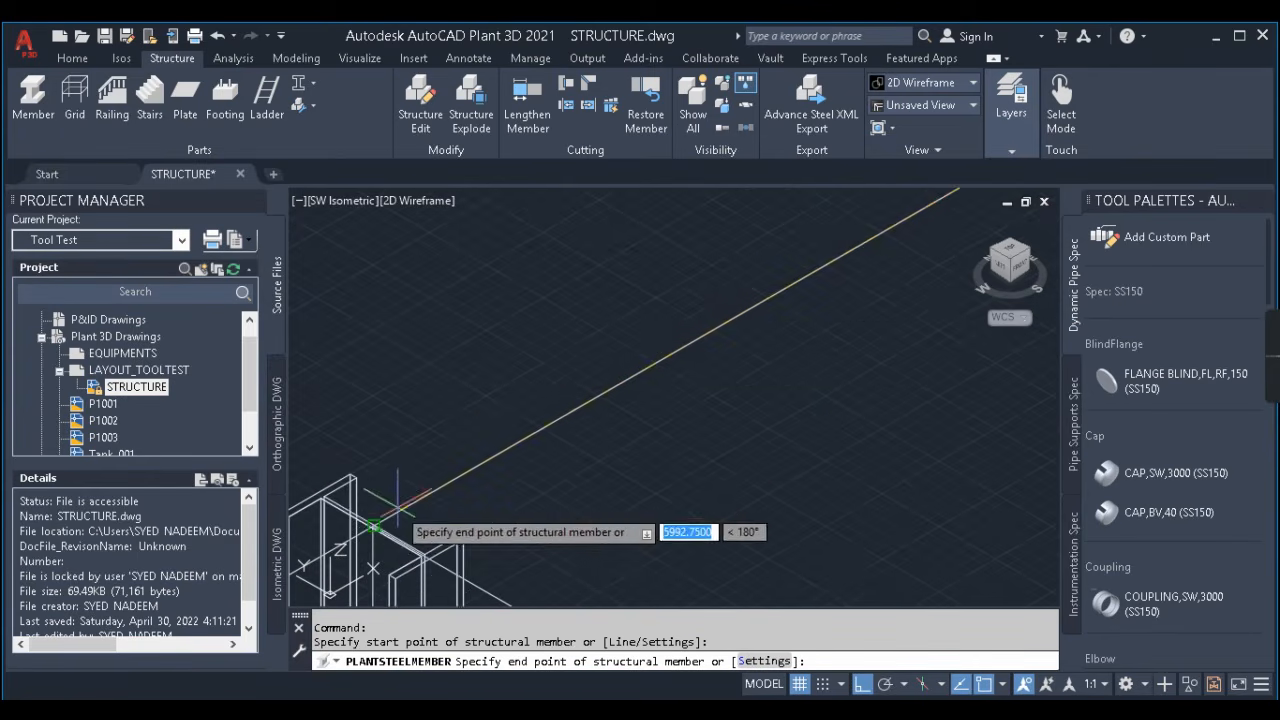
{"action": "key", "text": "Escape"}
- Place a horizontal HEB-500 beam at platform +3500 along grid line C, from column C2 to column C1
{"action": "key", "text": "Return"}
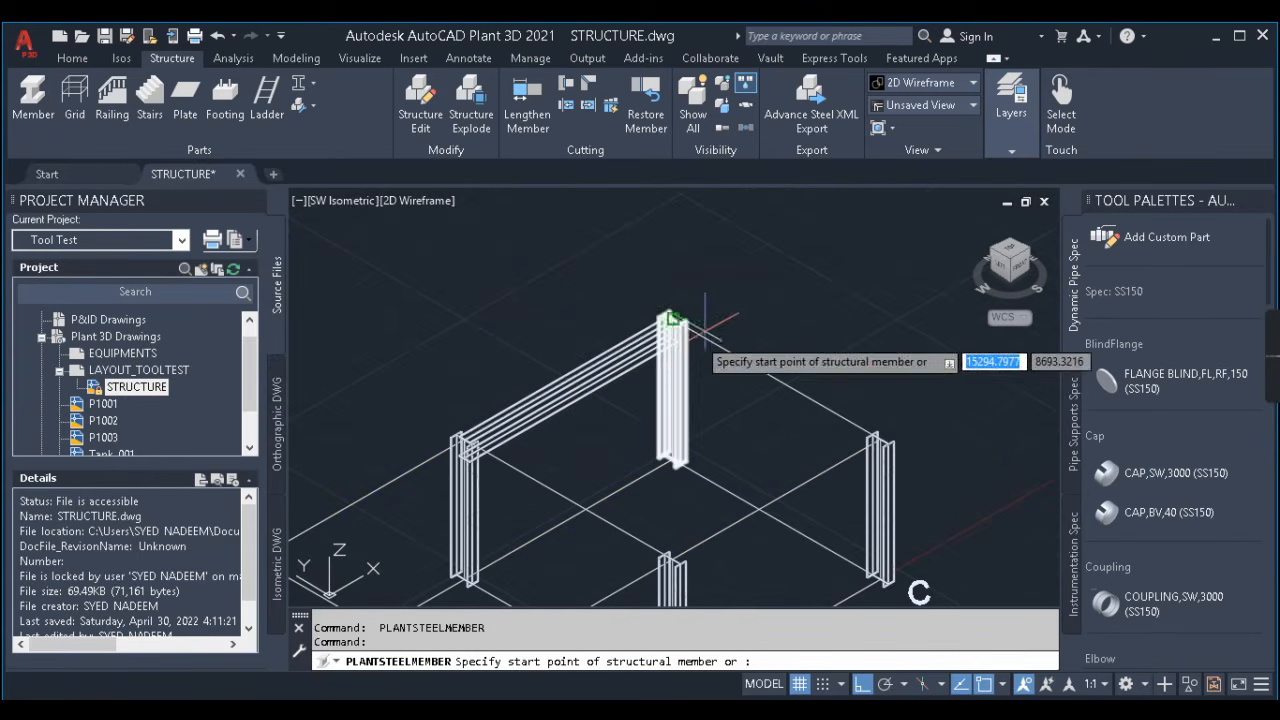
{"action": "scroll", "coordinate": [670, 335], "scroll_direction": "up", "scroll_amount": 4}
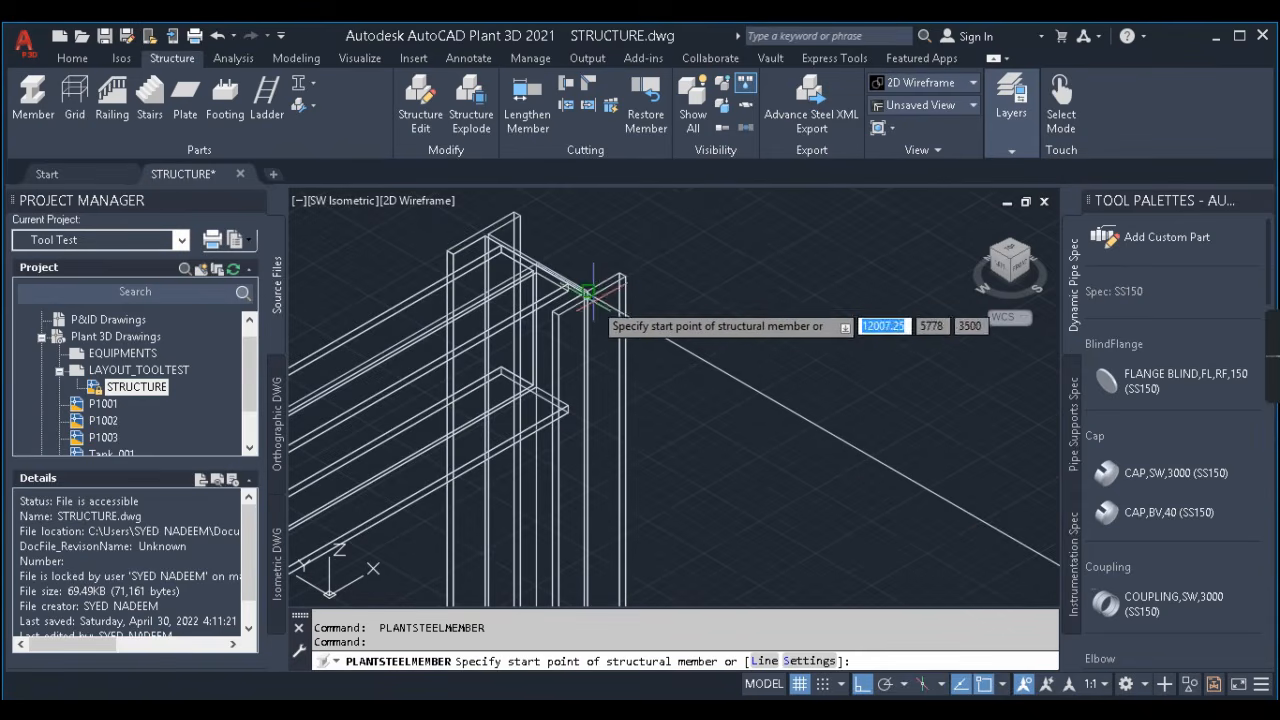
{"action": "scroll", "coordinate": [590, 292], "scroll_direction": "up", "scroll_amount": 3}
{"action": "left_click", "coordinate": [590, 292]}
{"action": "scroll", "coordinate": [592, 259], "scroll_direction": "down", "scroll_amount": 6}
{"action": "scroll", "coordinate": [897, 434], "scroll_direction": "up", "scroll_amount": 4}
{"action": "left_click", "coordinate": [820, 497]}
{"action": "scroll", "coordinate": [820, 497], "scroll_direction": "down", "scroll_amount": 8}
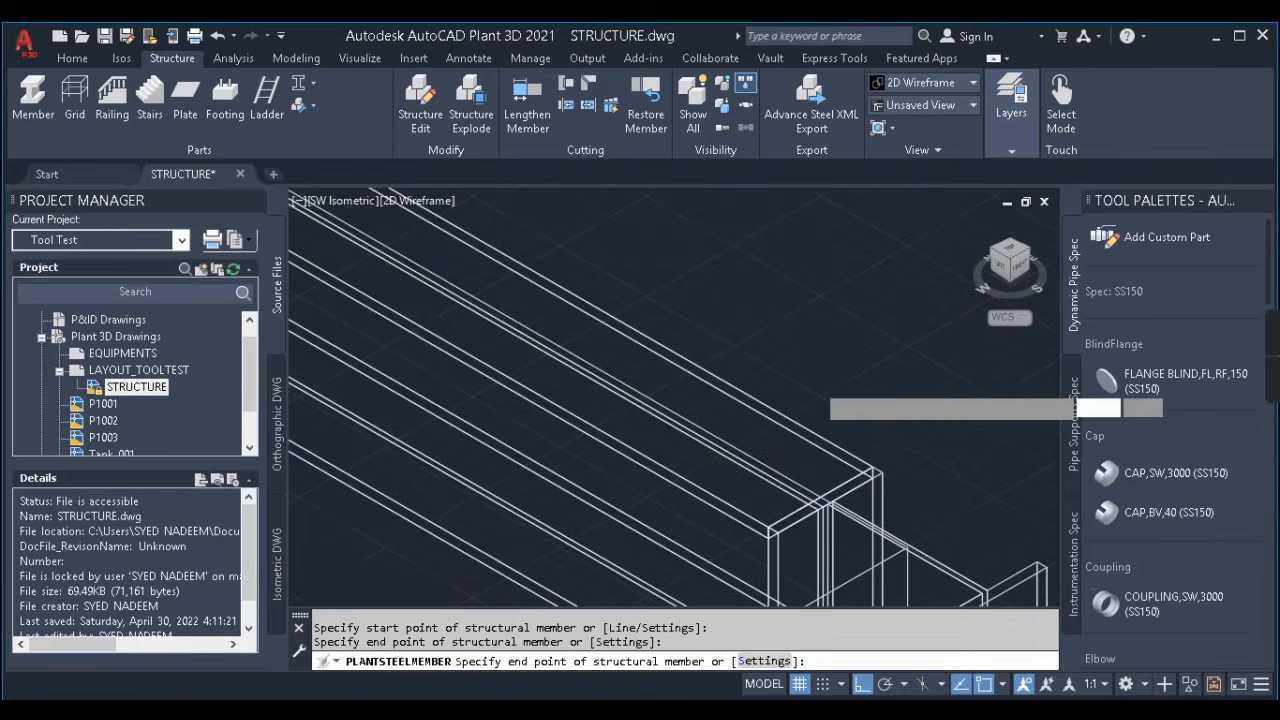
{"action": "key", "text": "Escape"}
- Place a horizontal HEB-500 beam at platform +3500 along grid line 1, from column C1 to column B1
{"action": "key", "text": "Return"}
{"action": "scroll", "coordinate": [802, 362], "scroll_direction": "up", "scroll_amount": 5}
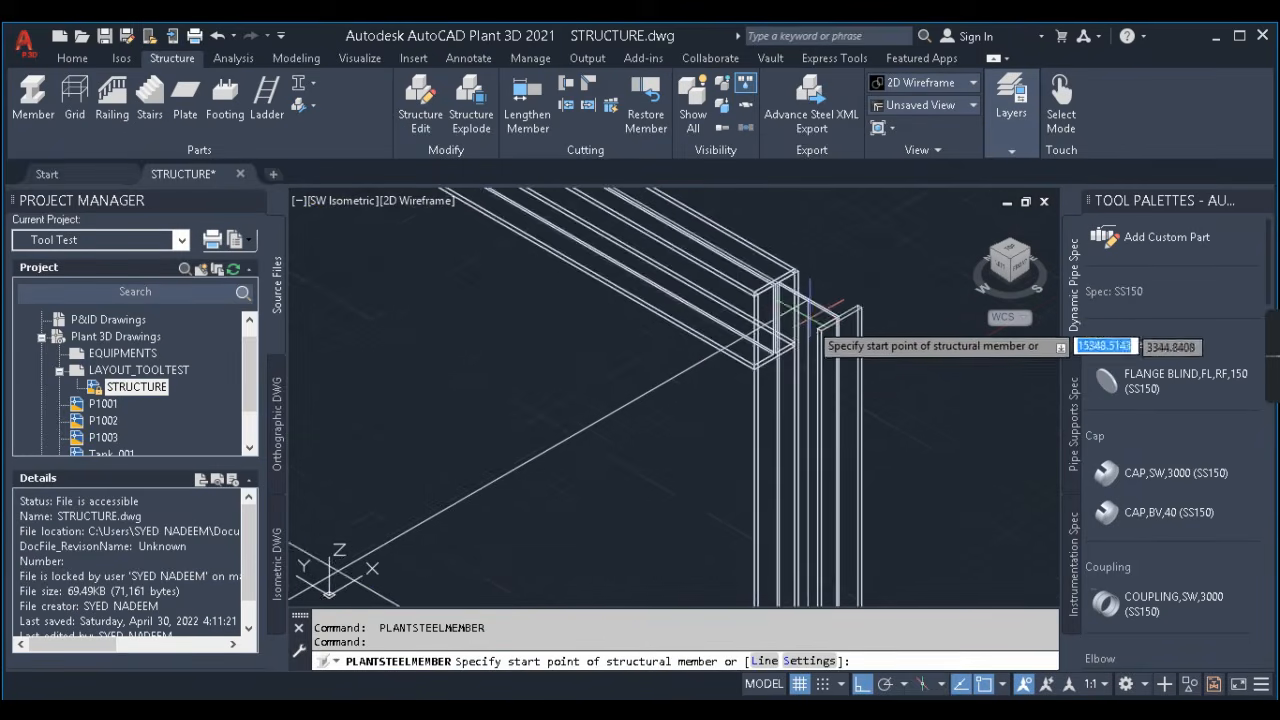
{"action": "left_click", "coordinate": [826, 287]}
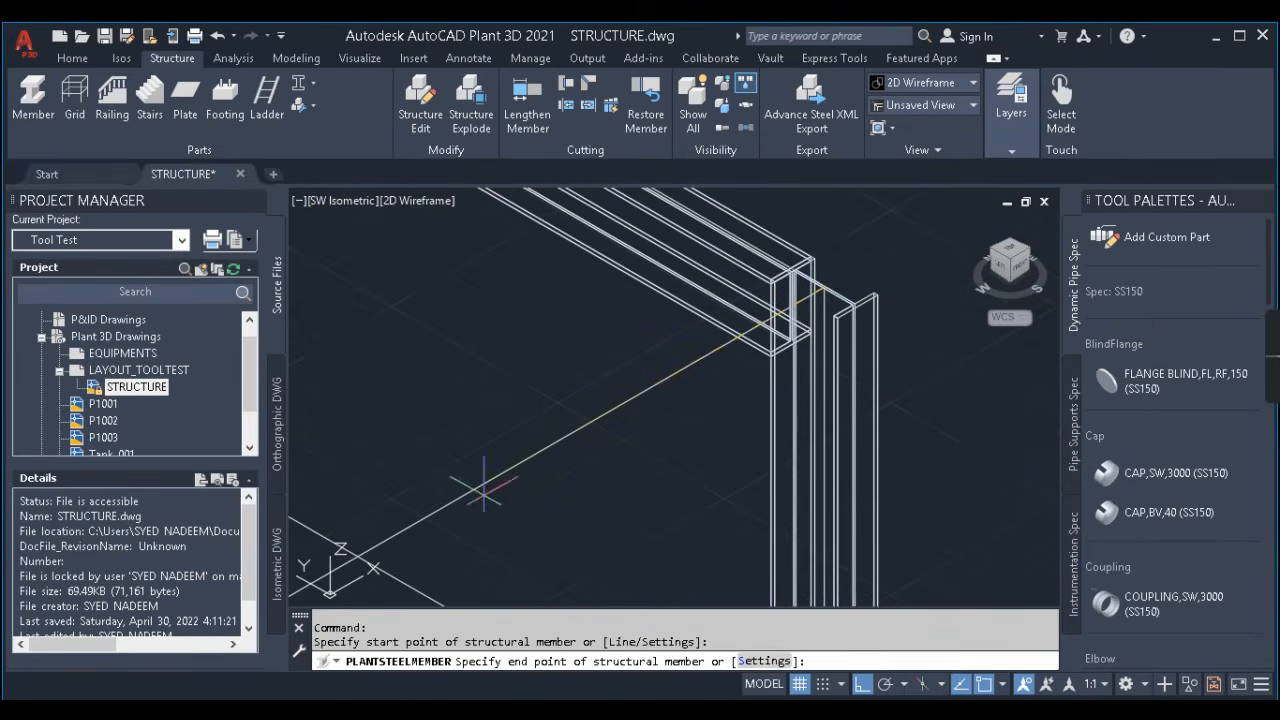
{"action": "middle_click_drag", "start_coordinate": [490, 478], "coordinate": [608, 366]}
{"action": "scroll", "coordinate": [534, 409], "scroll_direction": "down", "scroll_amount": 6}
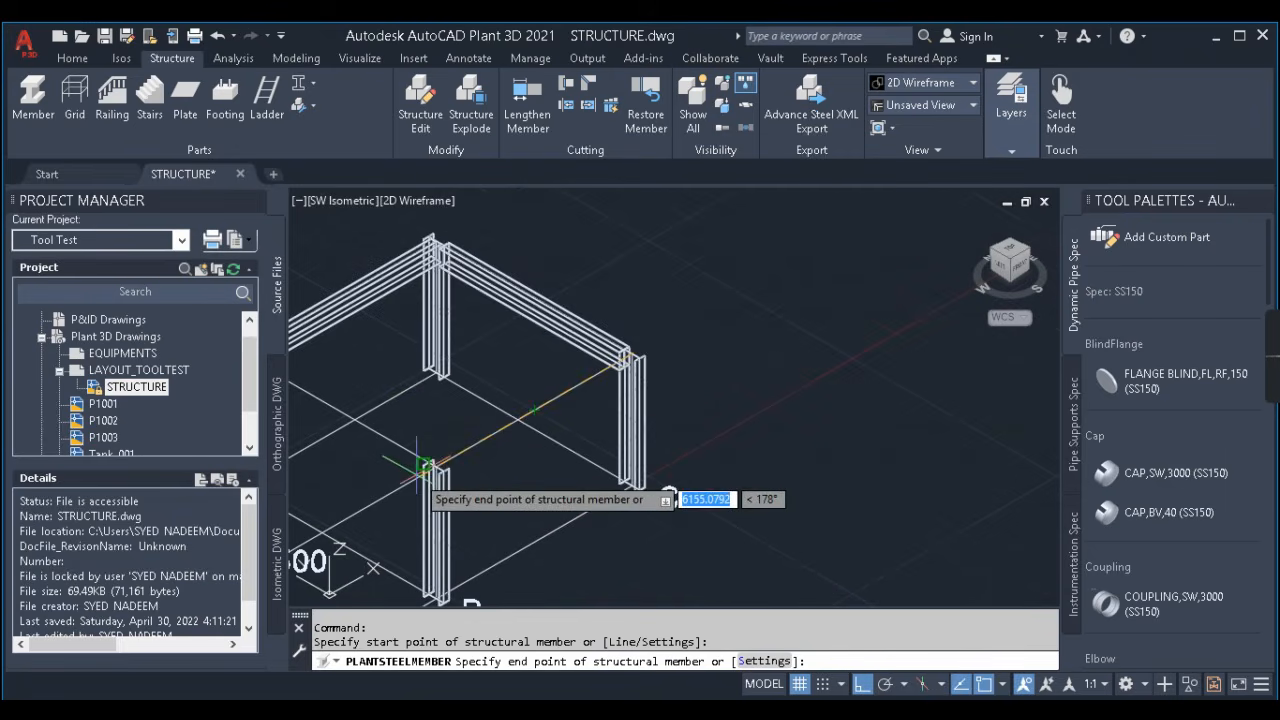
{"action": "scroll", "coordinate": [434, 472], "scroll_direction": "up", "scroll_amount": 3}
{"action": "scroll", "coordinate": [648, 381], "scroll_direction": "down", "scroll_amount": 3}
{"action": "key", "text": "Escape"}
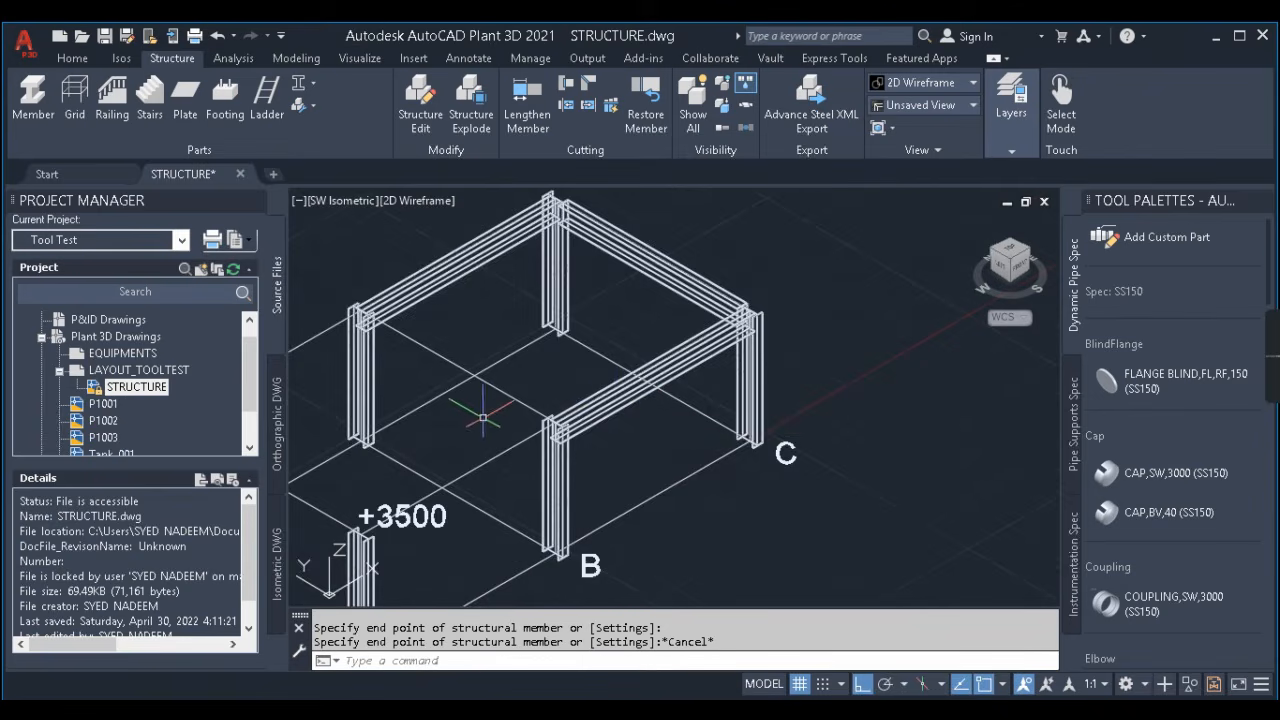
- Copy the three top beams of the B–C bay 6000 towards grid line A
{"action": "scroll", "coordinate": [598, 394], "scroll_direction": "down", "scroll_amount": 4}
{"action": "scroll", "coordinate": [630, 348], "scroll_direction": "up", "scroll_amount": 4}
{"action": "left_click", "coordinate": [654, 326]}
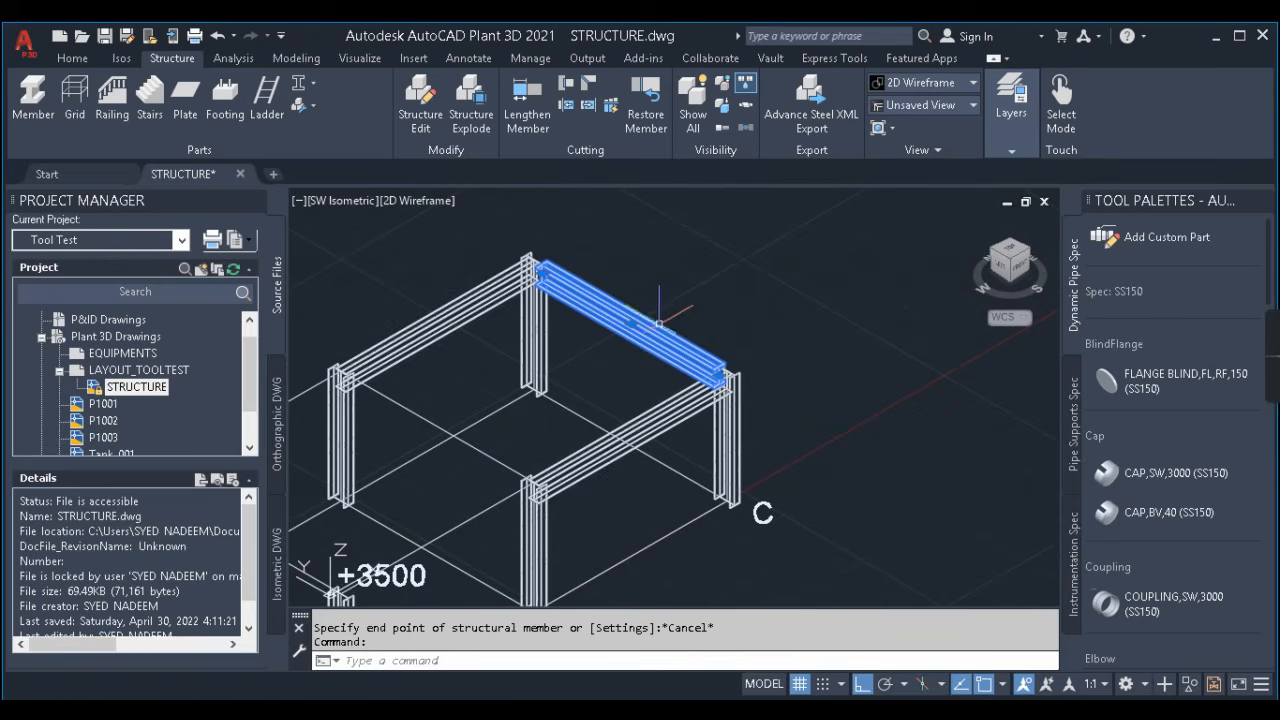
{"action": "left_click", "coordinate": [480, 308]}
{"action": "left_click", "coordinate": [660, 408]}
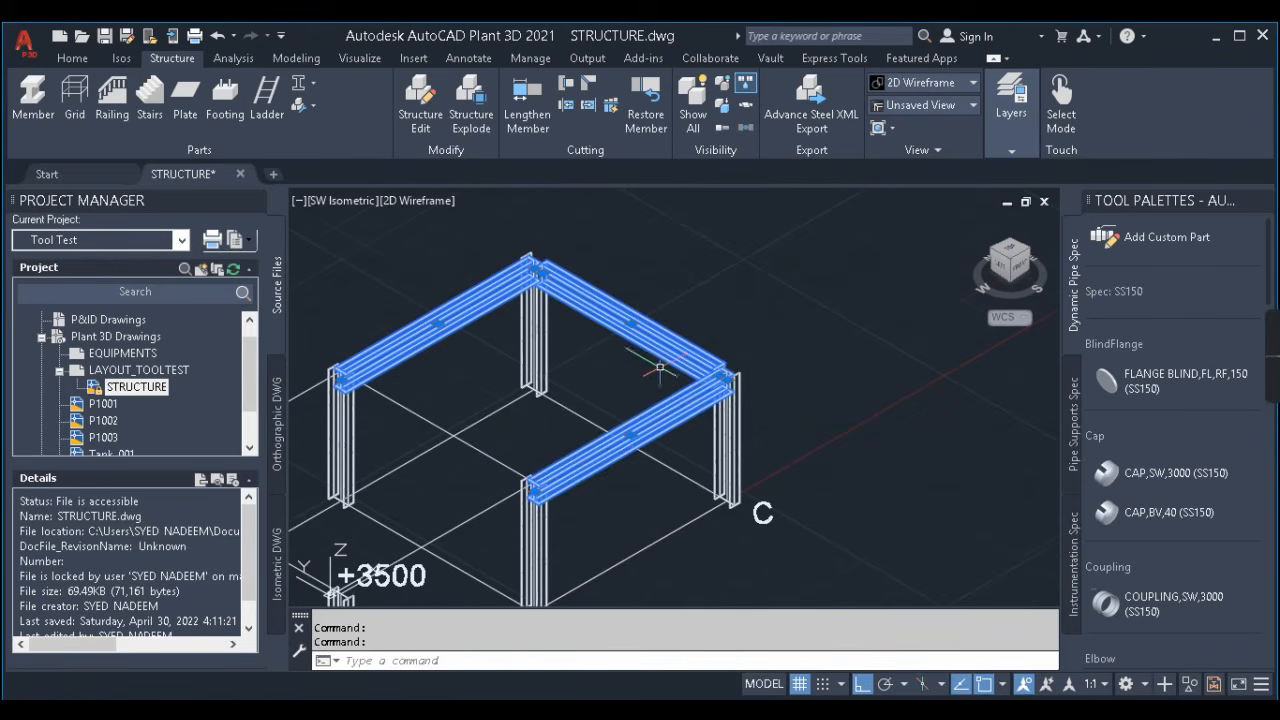
{"action": "scroll", "coordinate": [660, 372], "scroll_direction": "down", "scroll_amount": 3}
{"action": "type", "text": "o"}
{"action": "key", "text": "Return"}
{"action": "left_click", "coordinate": [930, 390]}
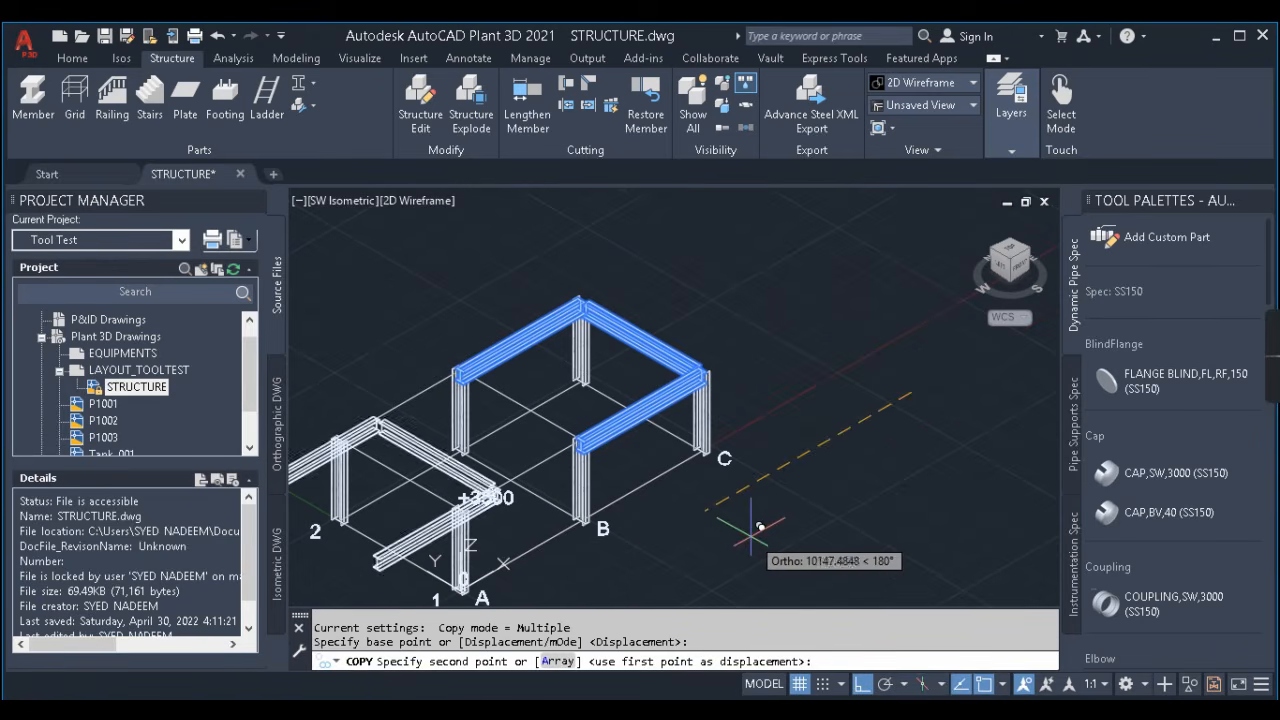
{"action": "type", "text": "6000"}
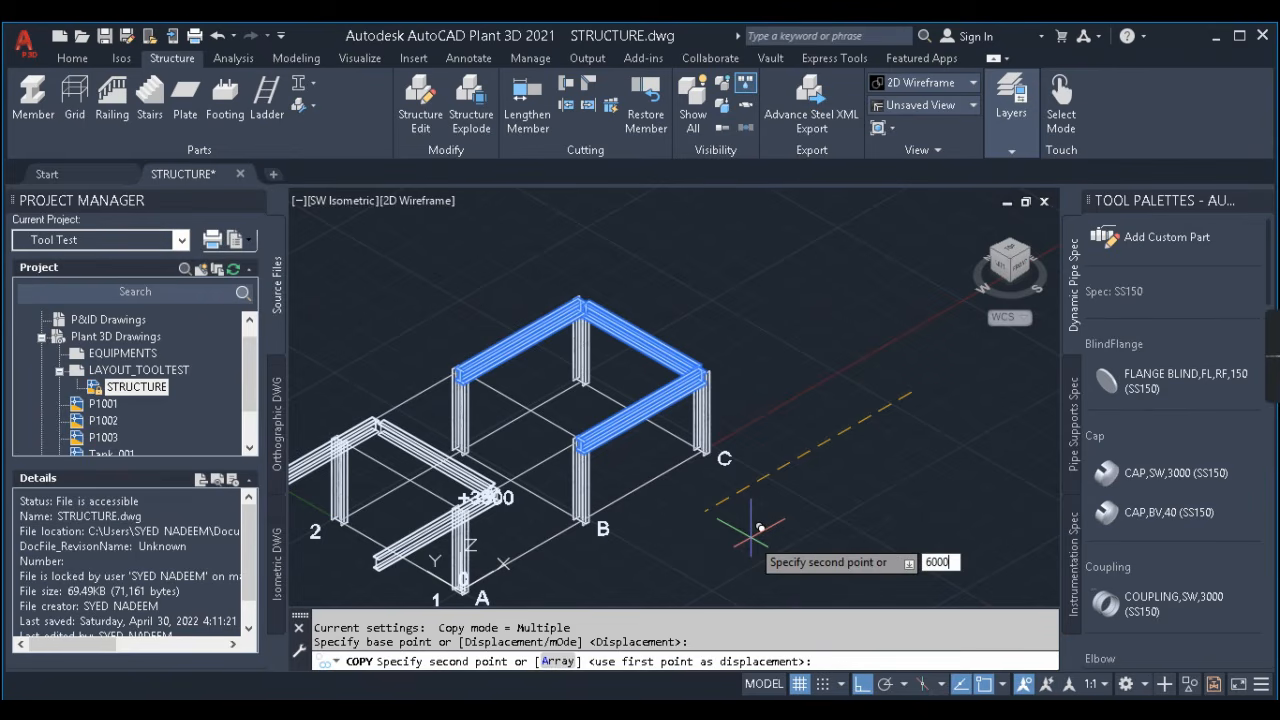
{"action": "key", "text": "Return"}
{"action": "key", "text": "Escape"}
- Copy the top beam on grid line C 12000 across to grid line A
{"action": "left_click", "coordinate": [662, 338]}
{"action": "key", "text": "Return"}
{"action": "left_click", "coordinate": [850, 437]}
{"action": "type", "text": "12000"}
{"action": "key", "text": "Return"}
{"action": "key", "text": "Escape"}
- Save the STRUCTURE drawing
{"action": "middle_click_drag", "start_coordinate": [665, 457], "coordinate": [628, 470]}
{"action": "scroll", "coordinate": [737, 453], "scroll_direction": "down", "scroll_amount": 4}
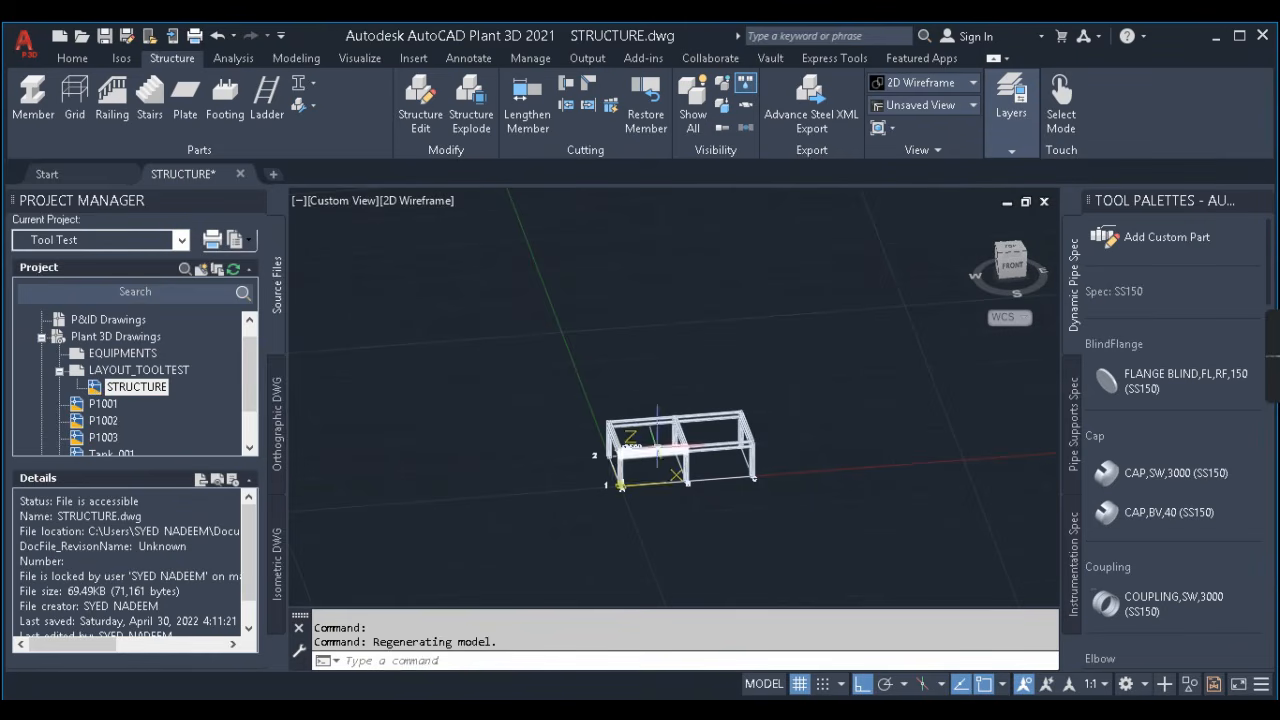
{"action": "key", "text": "ctrl+s"}
- Draw a rectangle around the base of the column at grid point A2, between opposite corners of its flanges
{"action": "scroll", "coordinate": [760, 475], "scroll_direction": "up", "scroll_amount": 2}
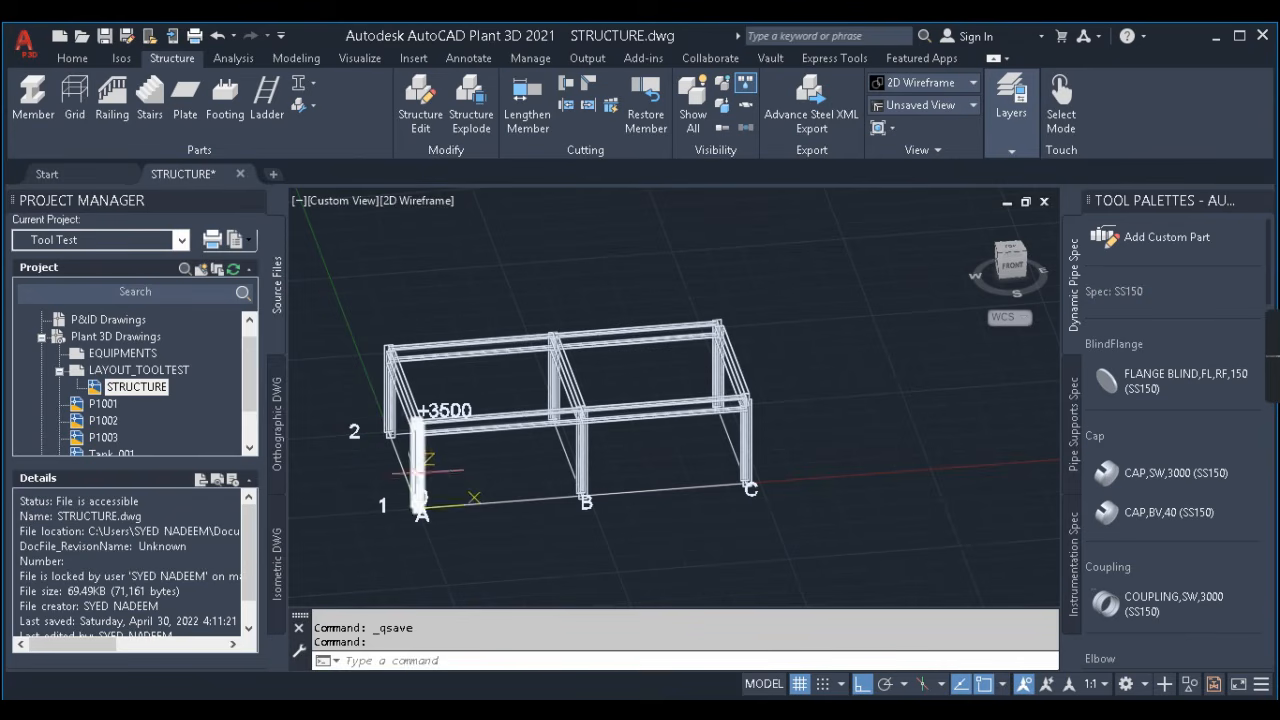
{"action": "scroll", "coordinate": [470, 388], "scroll_direction": "up", "scroll_amount": 4}
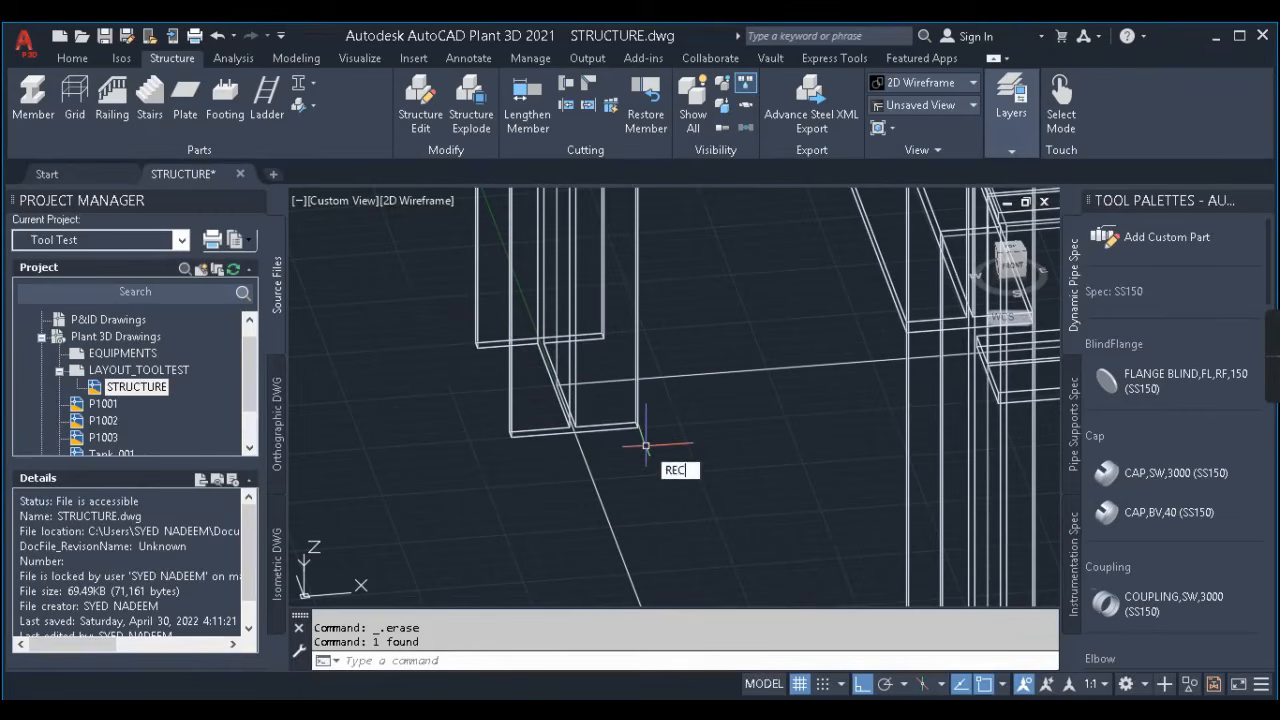
{"action": "key", "text": "Return"}
{"action": "scroll", "coordinate": [440, 330], "scroll_direction": "up", "scroll_amount": 2}
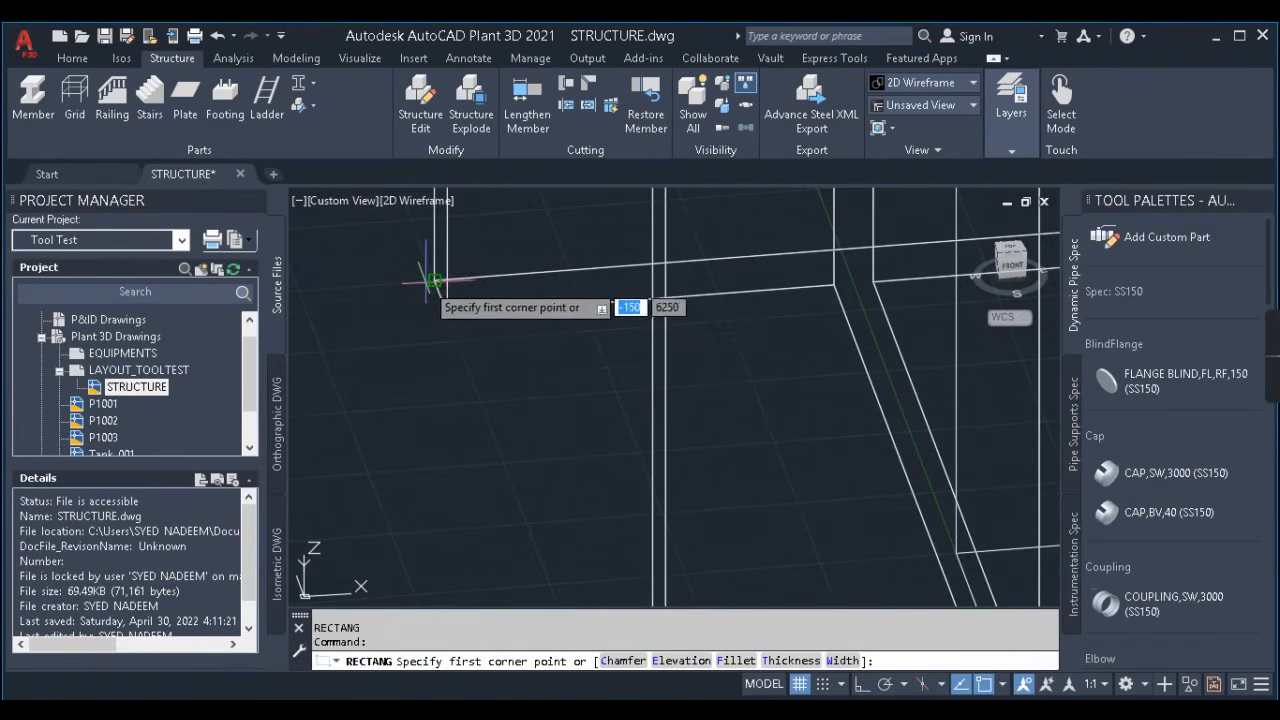
{"action": "left_click", "coordinate": [428, 282]}
{"action": "scroll", "coordinate": [453, 293], "scroll_direction": "down", "scroll_amount": 6}
{"action": "left_click", "coordinate": [706, 421]}
{"action": "key", "text": "F8"}
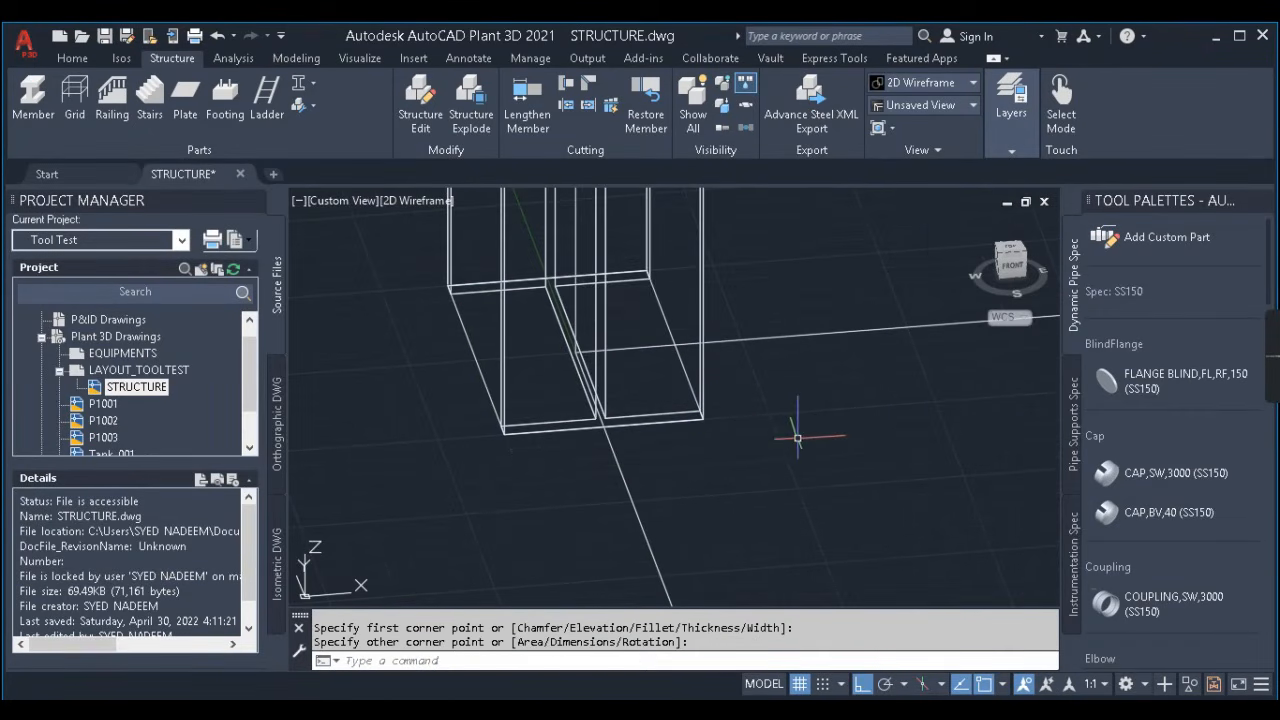
- Offset the rectangle at the base of column A2 outward by 100 and erase the original inner rectangle
{"action": "type", "text": "o"}
{"action": "key", "text": "Return"}
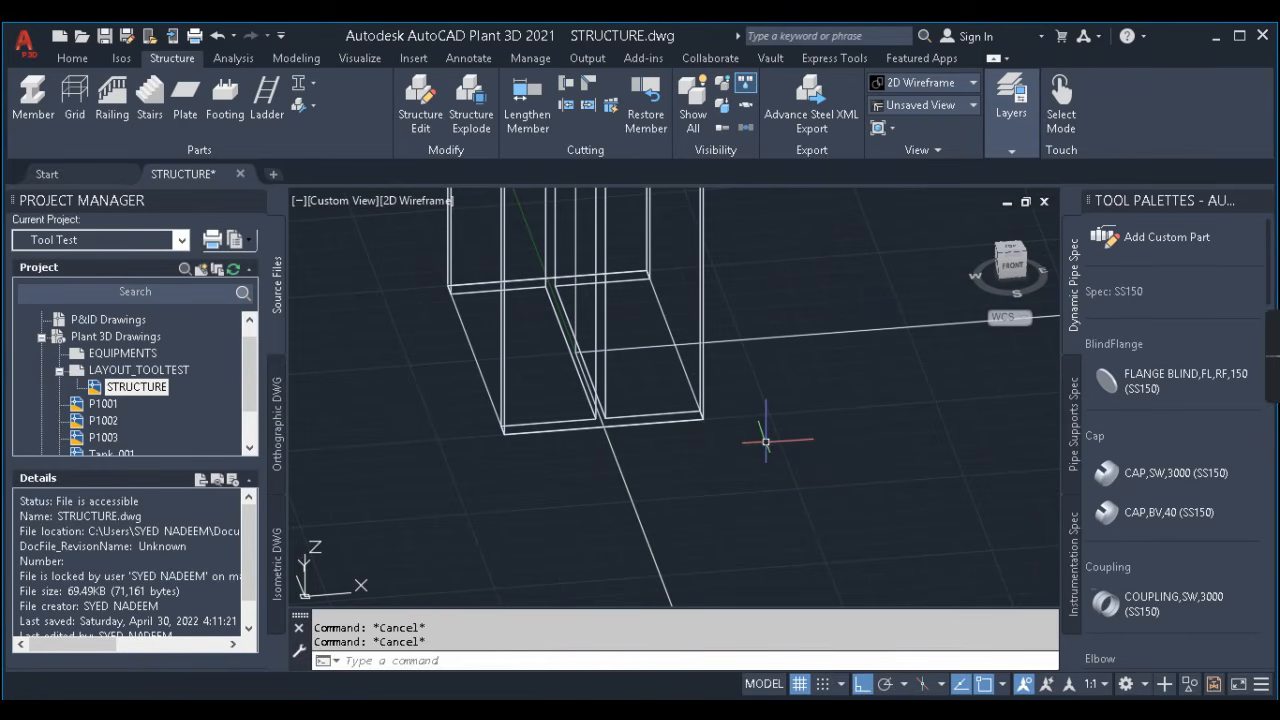
{"action": "key", "text": "Return"}
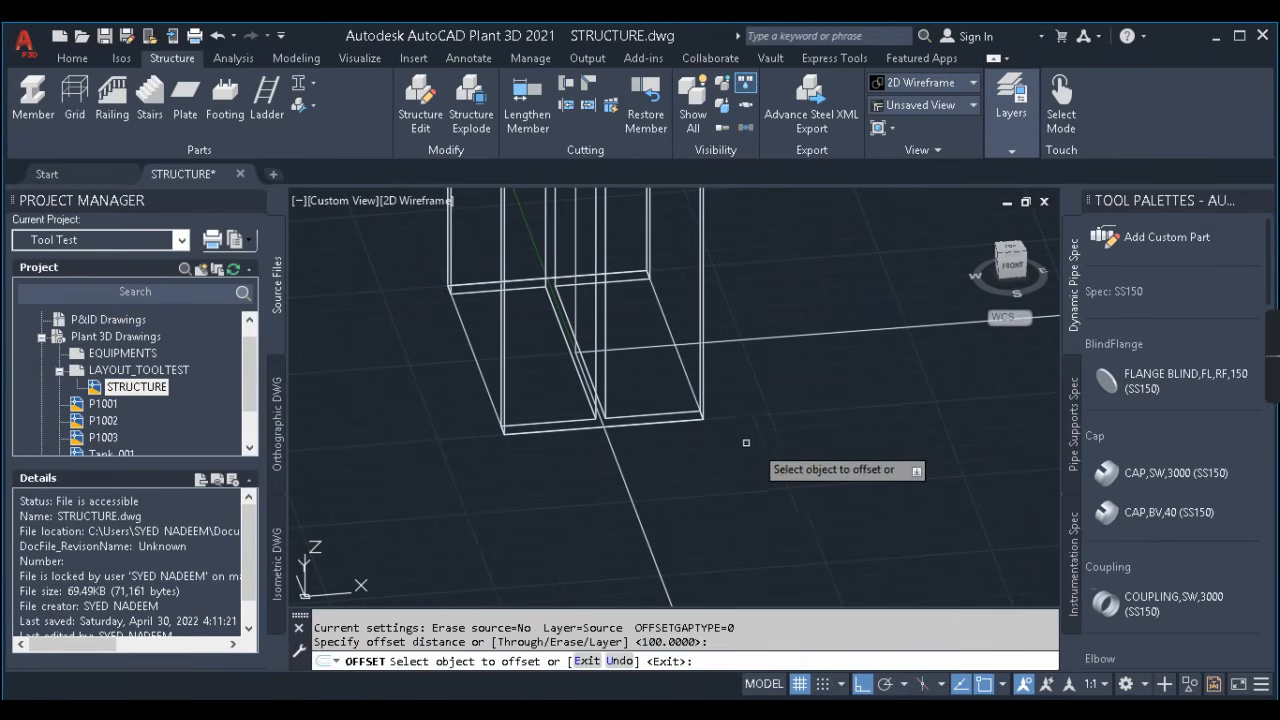
{"action": "left_click", "coordinate": [688, 380]}
{"action": "left_click", "coordinate": [714, 374]}
{"action": "key", "text": "Escape"}
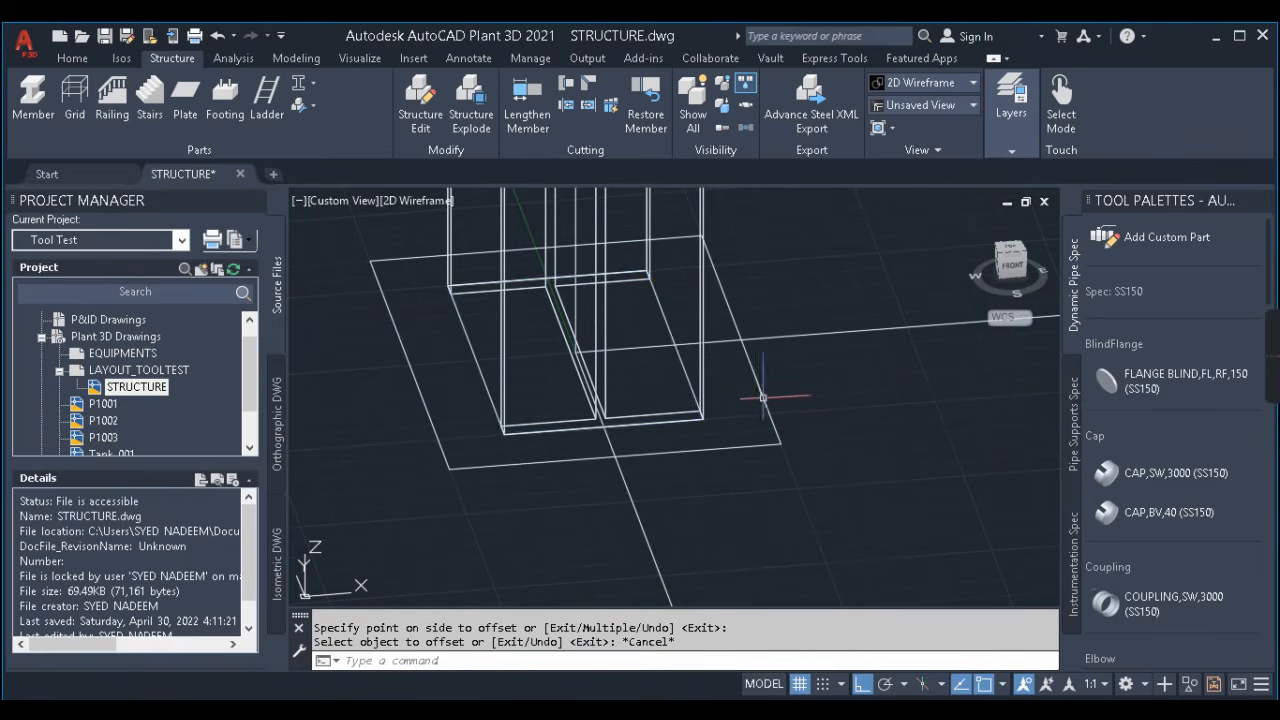
{"action": "left_click", "coordinate": [691, 385]}
{"action": "type", "text": "e"}
{"action": "key", "text": "Return"}
- Extrude the outer rectangle at the base of column A2 upward to a height of 200
{"action": "left_click", "coordinate": [789, 411]}
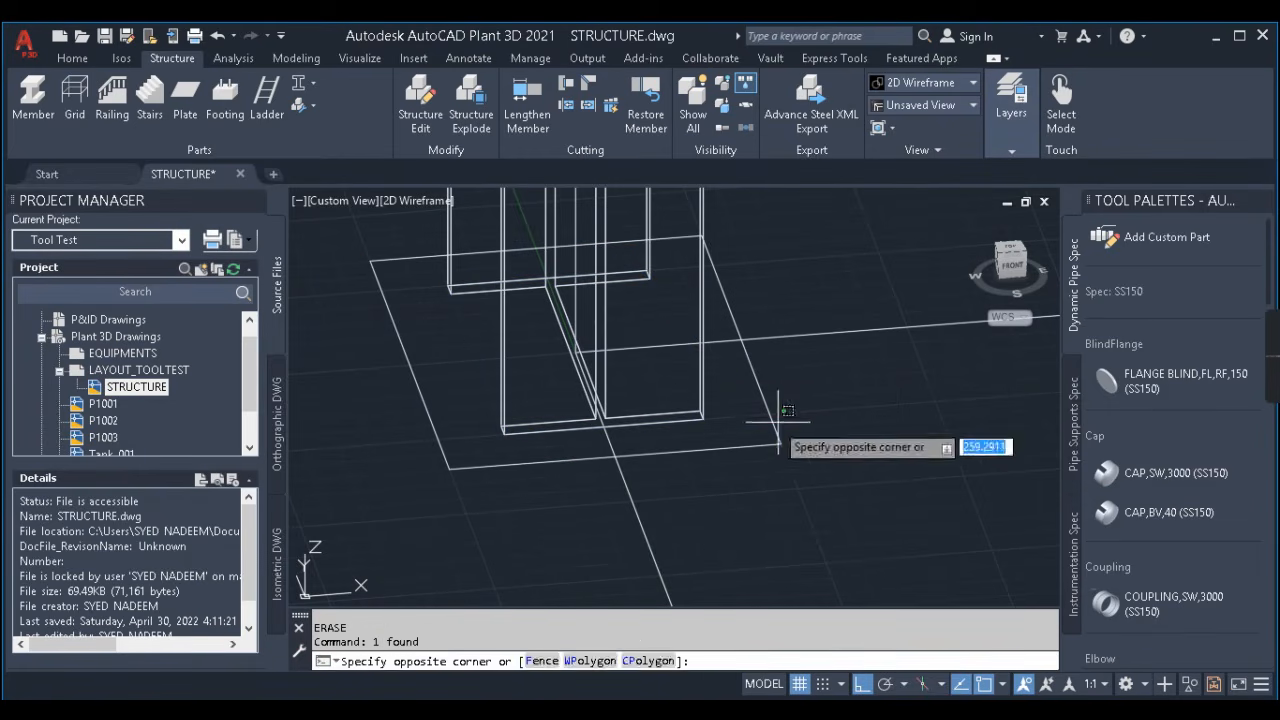
{"action": "left_click", "coordinate": [761, 431]}
{"action": "type", "text": "EXT"}
{"action": "key", "text": "Return"}
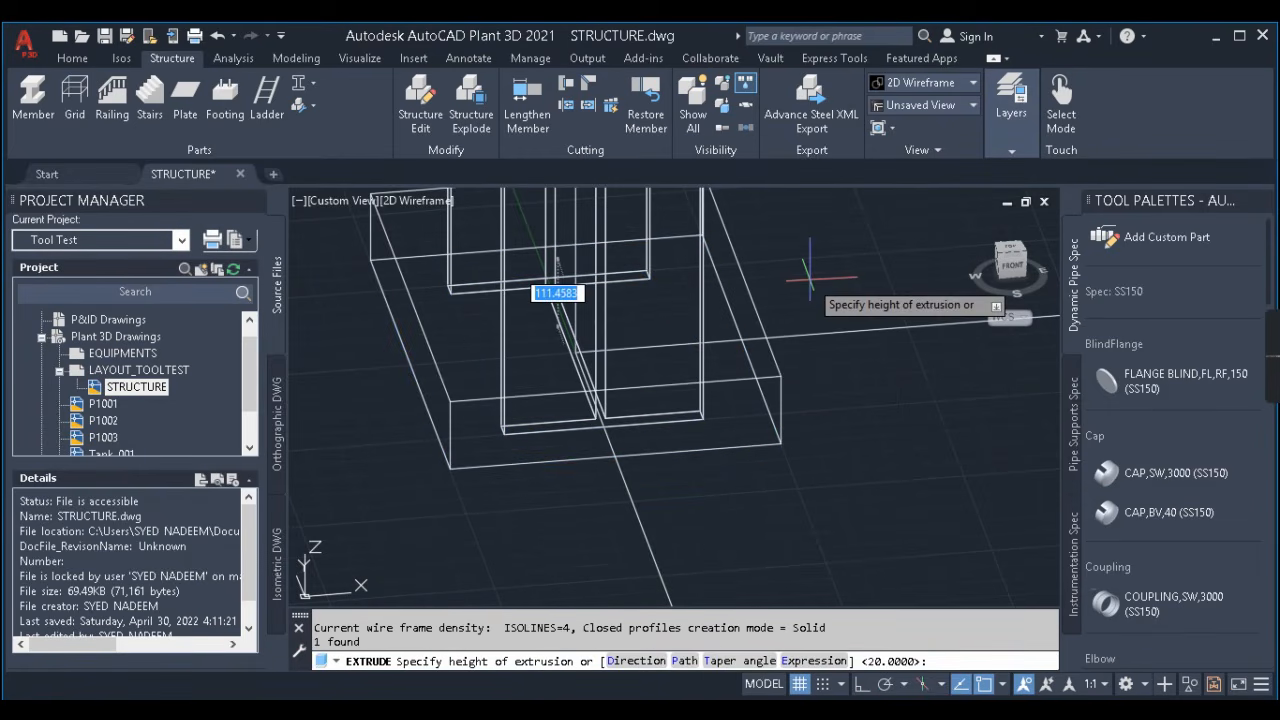
{"action": "key", "text": "Return"}
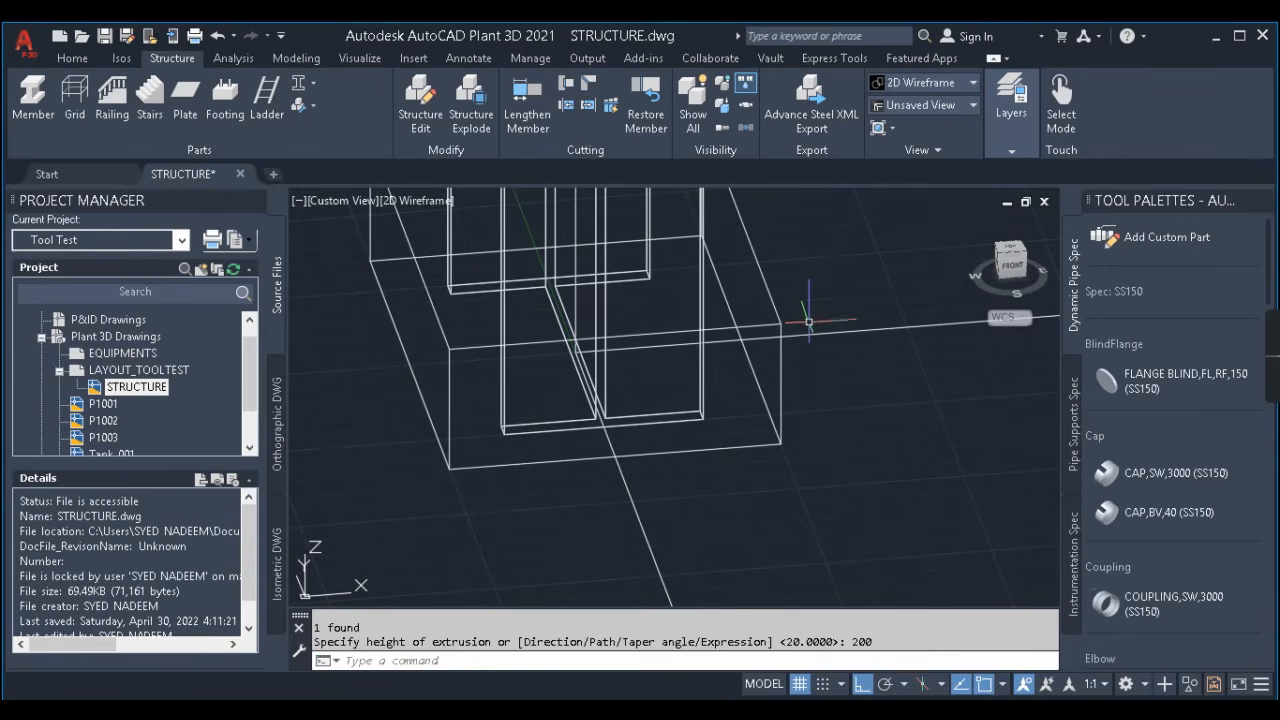
- Copy the base block at column A2 along grid line 2 by 6000 and 12000, towards columns B2 and C2
{"action": "scroll", "coordinate": [800, 370], "scroll_direction": "down", "scroll_amount": 8}
{"action": "left_click", "coordinate": [1012, 254]}
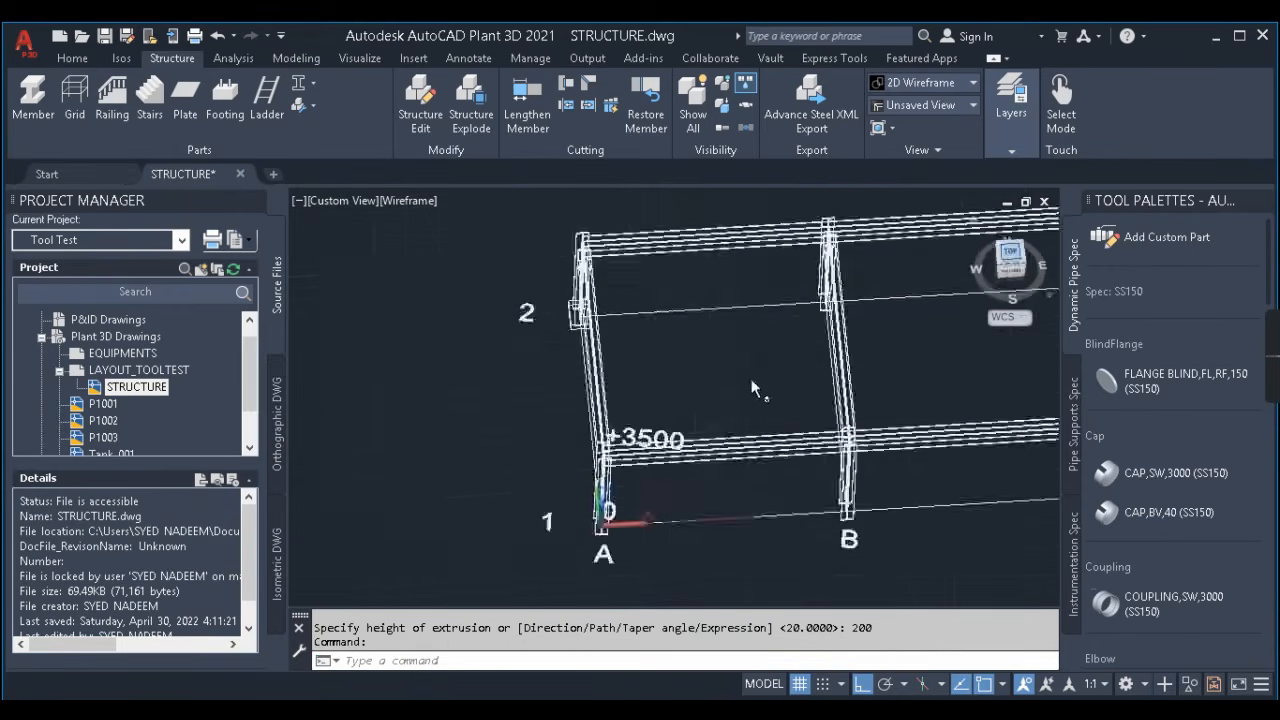
{"action": "scroll", "coordinate": [524, 295], "scroll_direction": "up", "scroll_amount": 5}
{"action": "left_click", "coordinate": [540, 302]}
{"action": "left_click", "coordinate": [485, 314]}
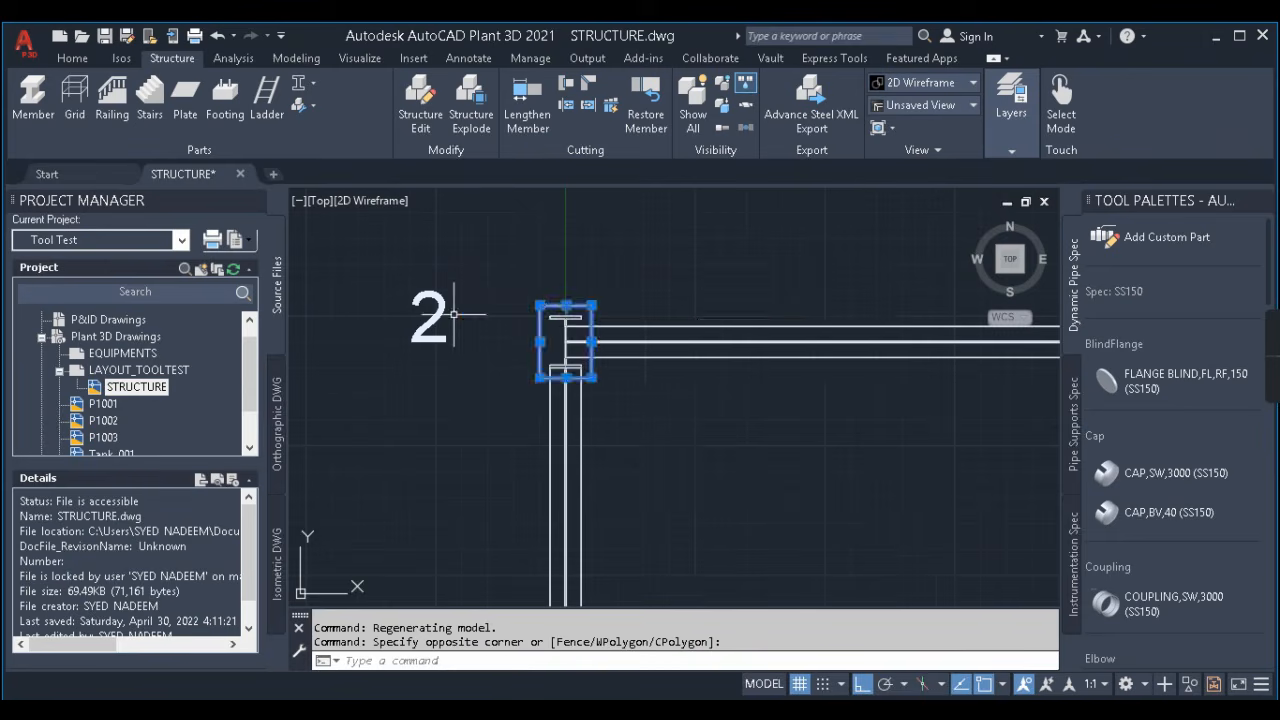
{"action": "scroll", "coordinate": [423, 367], "scroll_direction": "down", "scroll_amount": 6}
{"action": "key", "text": "Return"}
{"action": "left_click", "coordinate": [440, 360]}
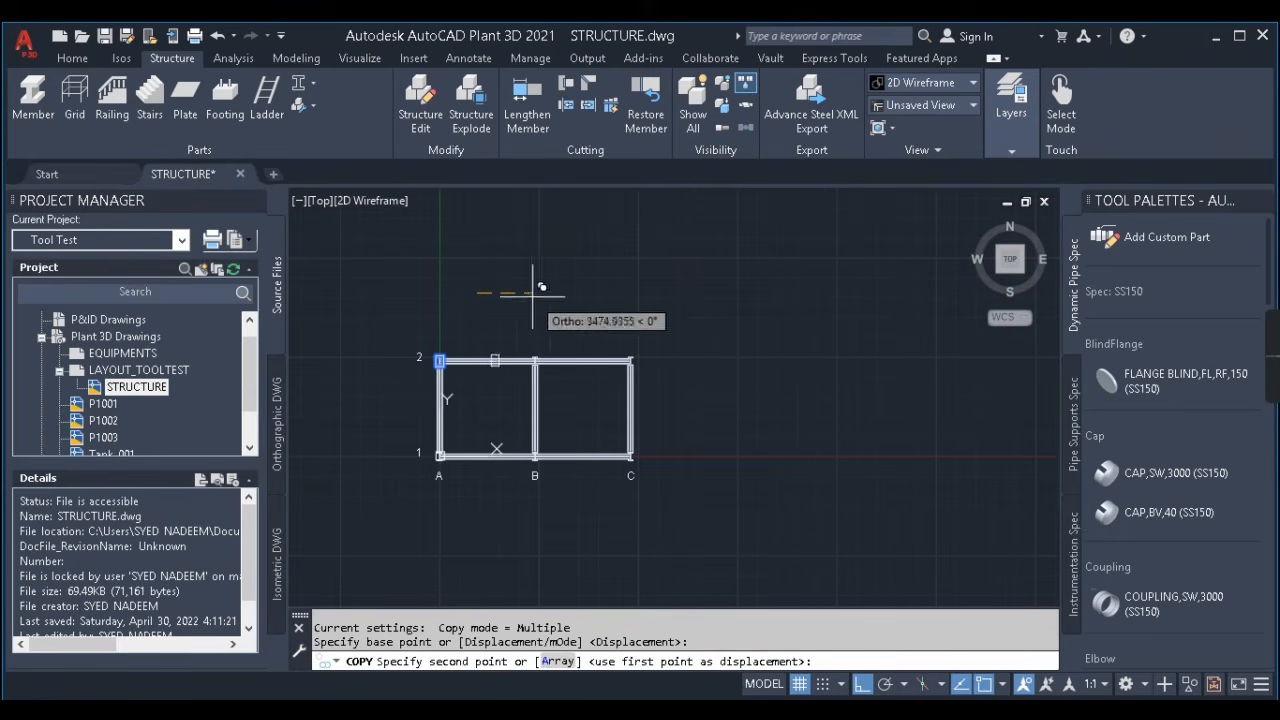
{"action": "type", "text": "6000"}
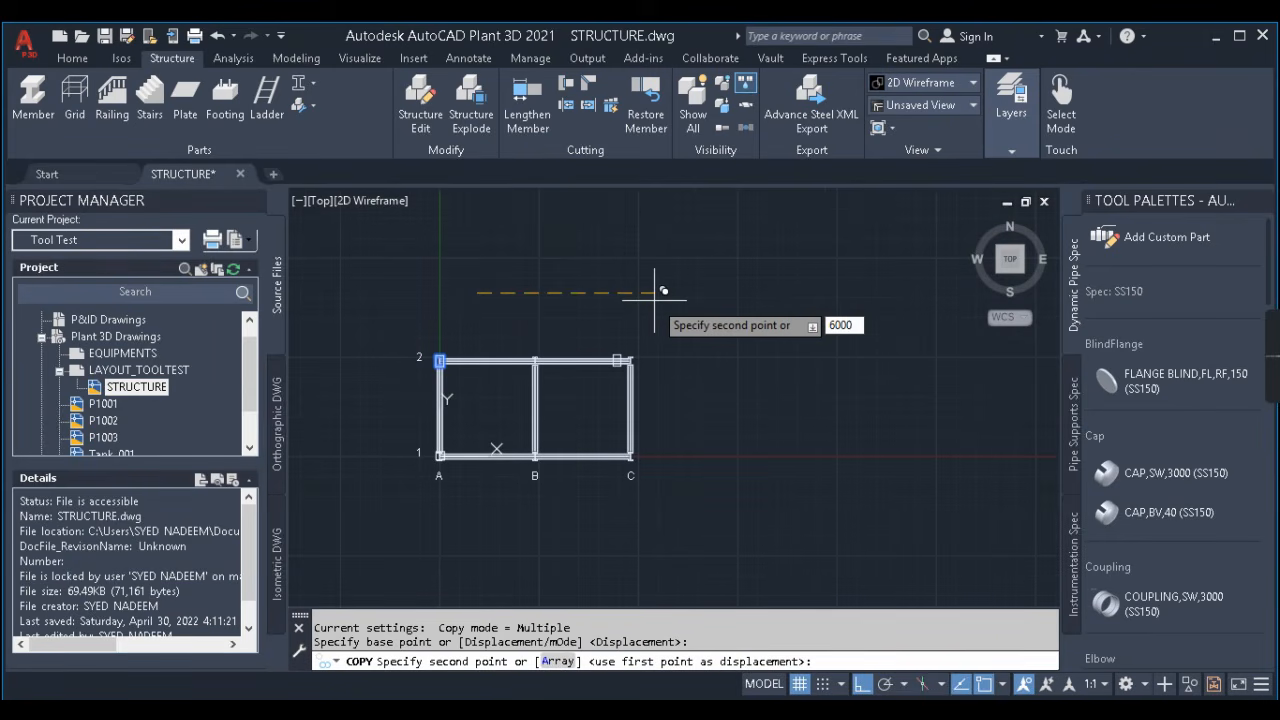
{"action": "key", "text": "Return"}
{"action": "type", "text": "12000"}
{"action": "key", "text": "Return"}
{"action": "key", "text": "Escape"}
- Copy the three base blocks on grid line 2 by 6000 towards the columns on grid line 1
{"action": "scroll", "coordinate": [528, 365], "scroll_direction": "up", "scroll_amount": 6}
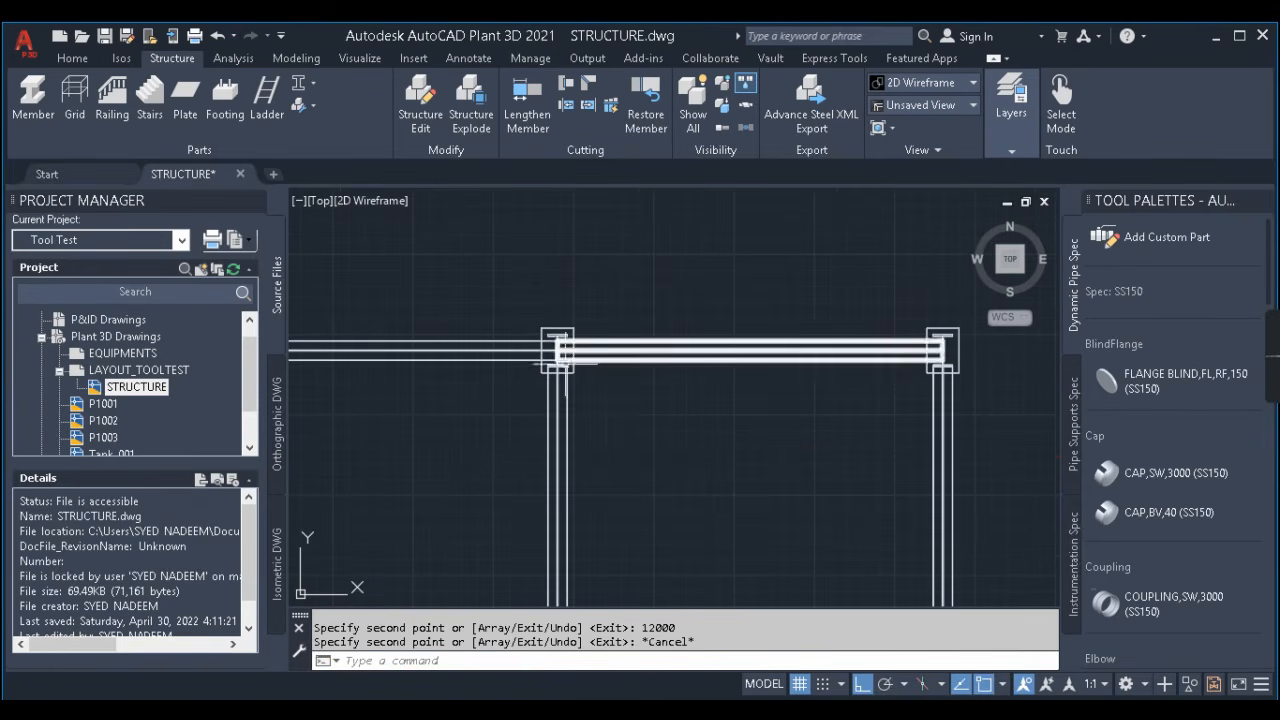
{"action": "key", "text": "Return"}
{"action": "type", "text": "P"}
{"action": "key", "text": "Return"}
{"action": "scroll", "coordinate": [593, 397], "scroll_direction": "down", "scroll_amount": 4}
{"action": "scroll", "coordinate": [590, 348], "scroll_direction": "up", "scroll_amount": 6}
{"action": "left_click", "coordinate": [566, 343]}
{"action": "scroll", "coordinate": [566, 343], "scroll_direction": "down", "scroll_amount": 4}
{"action": "scroll", "coordinate": [804, 334], "scroll_direction": "up", "scroll_amount": 2}
{"action": "left_click", "coordinate": [793, 369]}
{"action": "scroll", "coordinate": [707, 323], "scroll_direction": "down", "scroll_amount": 2}
{"action": "key", "text": "Return"}
{"action": "left_click", "coordinate": [823, 365]}
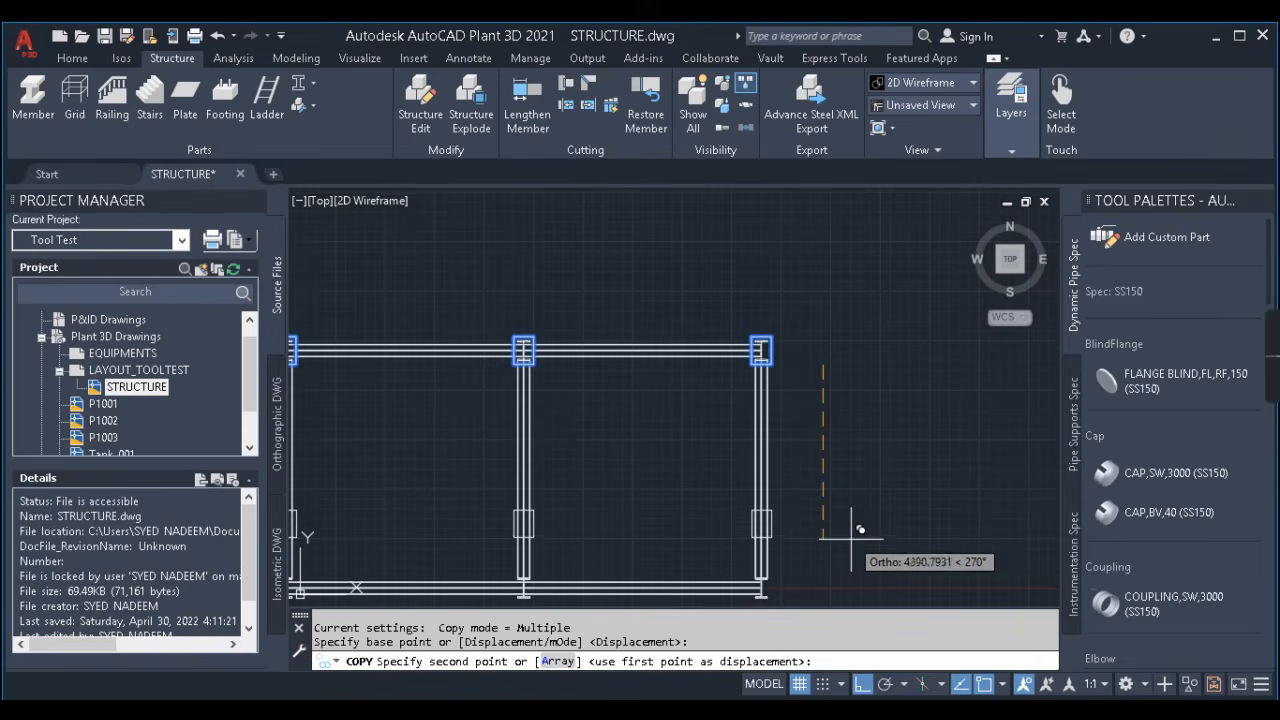
{"action": "type", "text": "600"}
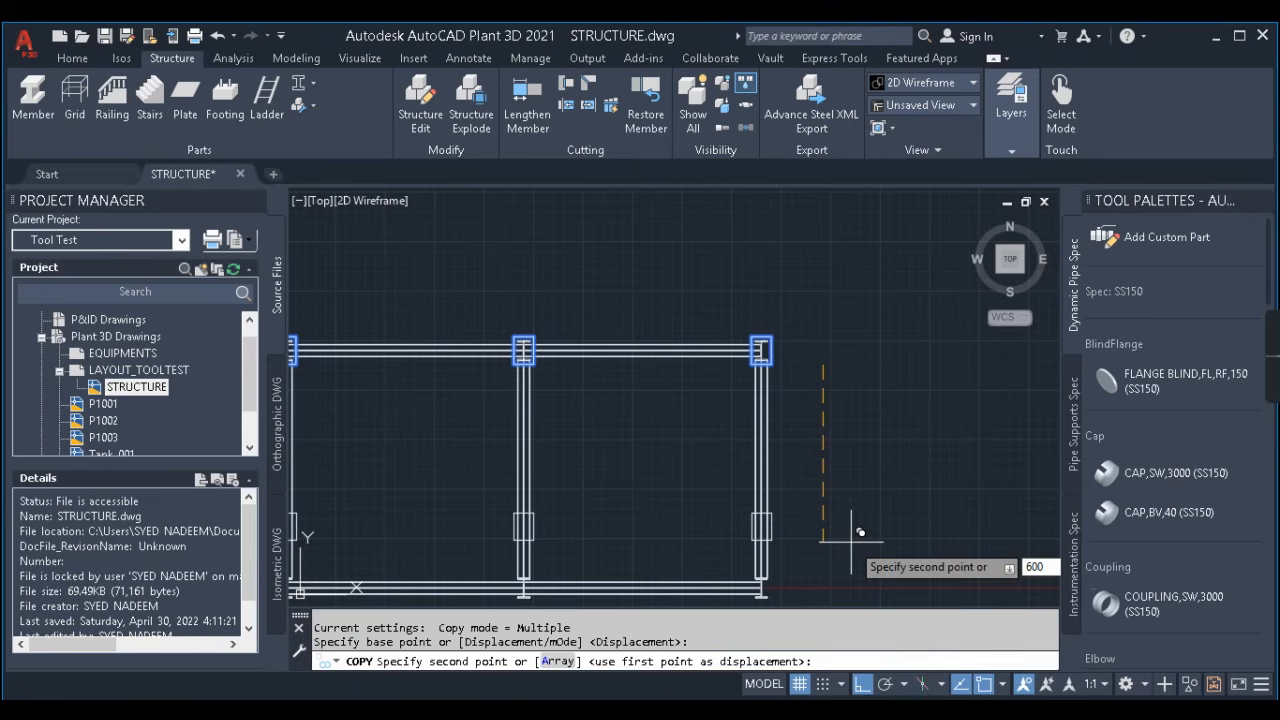
{"action": "key", "text": "Return"}
{"action": "scroll", "coordinate": [850, 470], "scroll_direction": "down", "scroll_amount": 3}
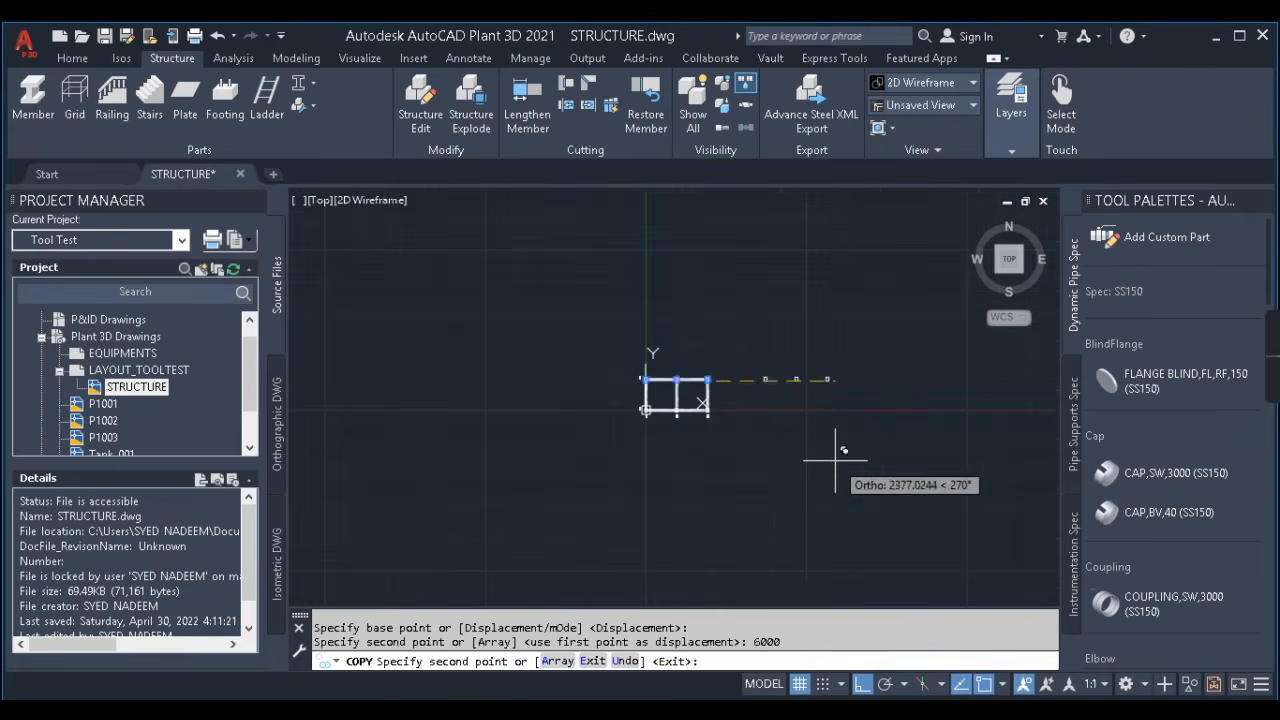
{"action": "key", "text": "Escape"}
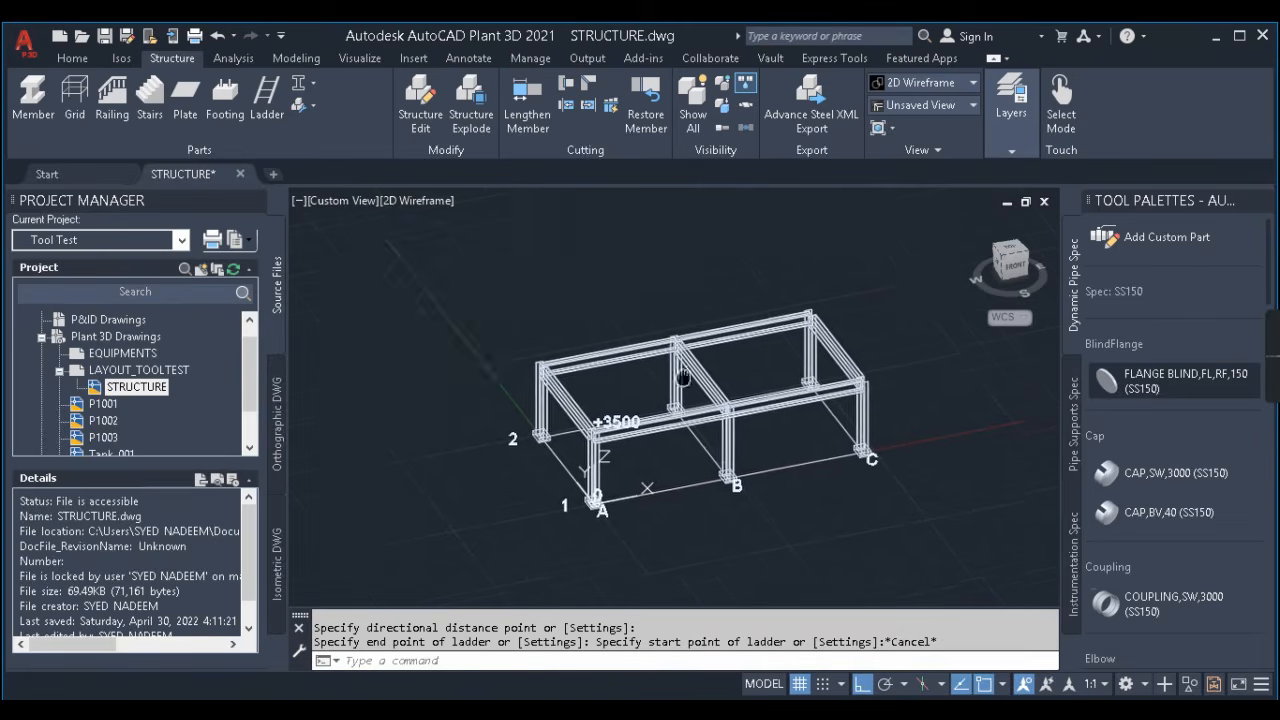
- Examine the steel structure and its column base blocks from several angles
{"action": "middle_click_drag", "start_coordinate": [683, 378], "coordinate": [617, 406]}
{"action": "scroll", "coordinate": [714, 344], "scroll_direction": "down", "scroll_amount": 2}
{"action": "middle_click_drag", "start_coordinate": [712, 346], "coordinate": [642, 375], "text": "shift"}
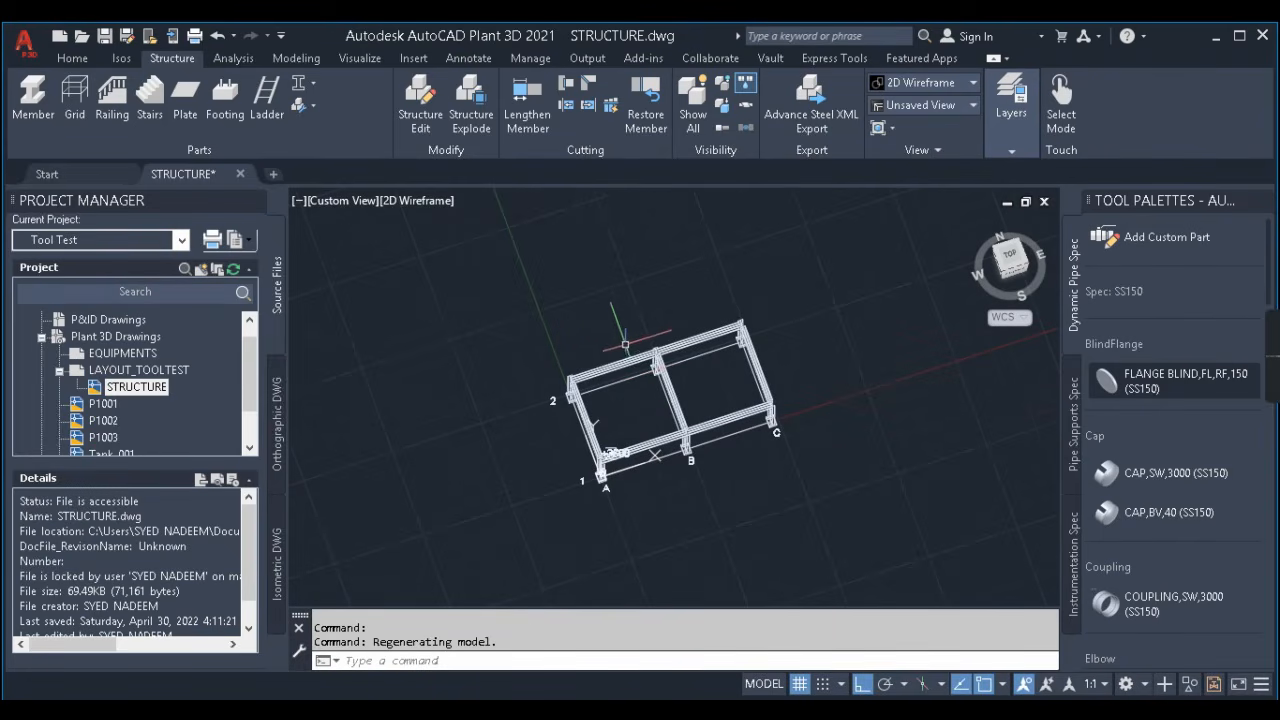
{"action": "scroll", "coordinate": [591, 366], "scroll_direction": "up", "scroll_amount": 4}
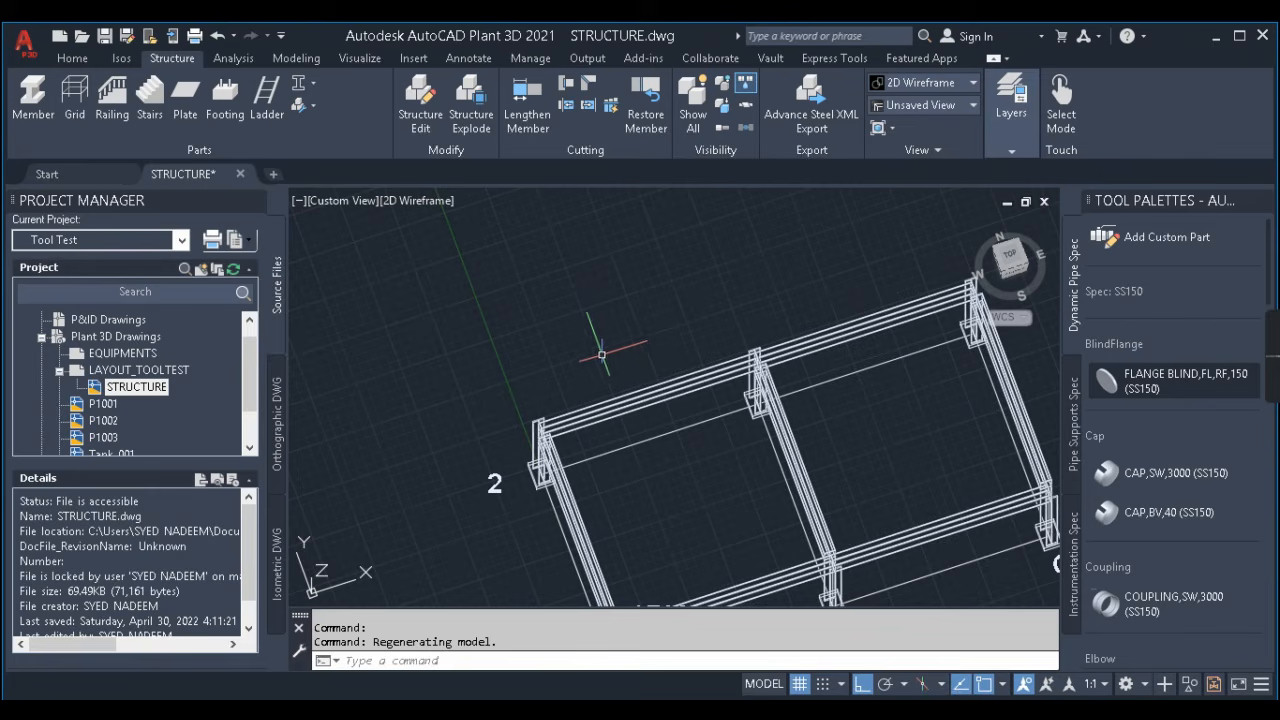
{"action": "scroll", "coordinate": [598, 333], "scroll_direction": "down", "scroll_amount": 5}
{"action": "middle_click_drag", "start_coordinate": [598, 333], "coordinate": [804, 330], "text": "shift"}
{"action": "scroll", "coordinate": [660, 382], "scroll_direction": "up", "scroll_amount": 6}
{"action": "scroll", "coordinate": [640, 376], "scroll_direction": "down", "scroll_amount": 2}
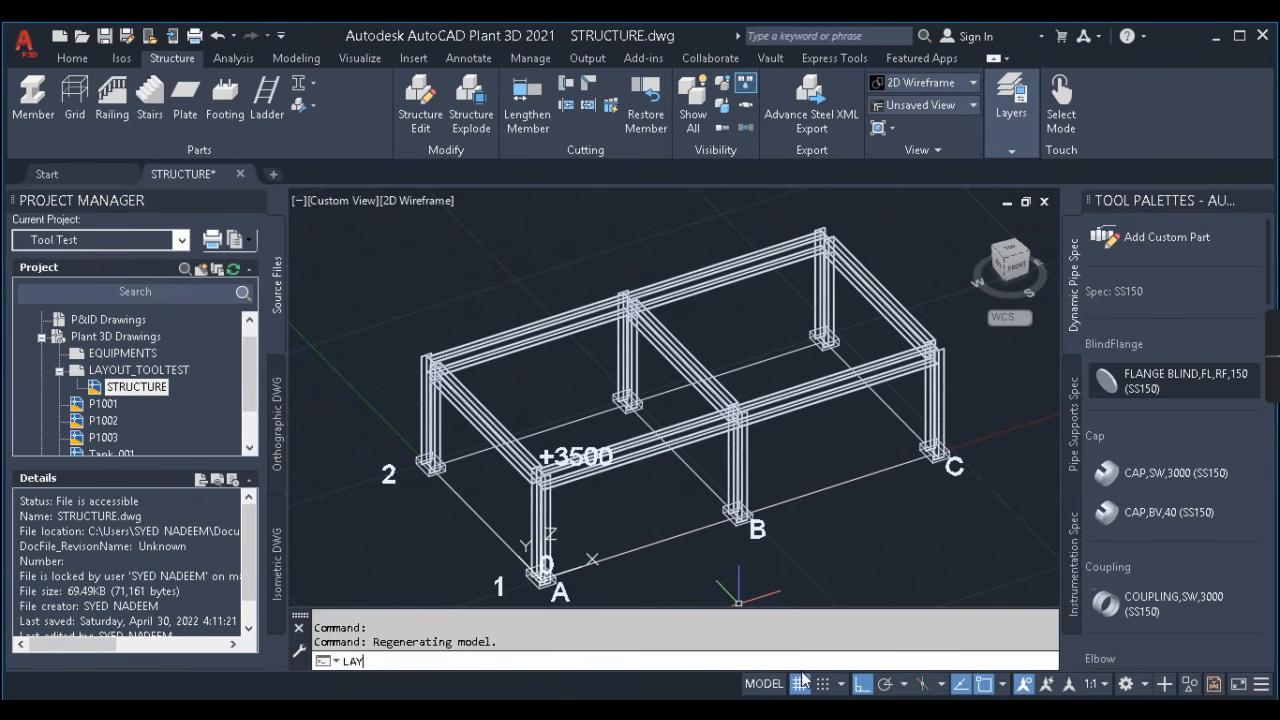
- Create a layer named STRUCTURE and give it the true colour 53,57,59
{"action": "key", "text": "Return"}
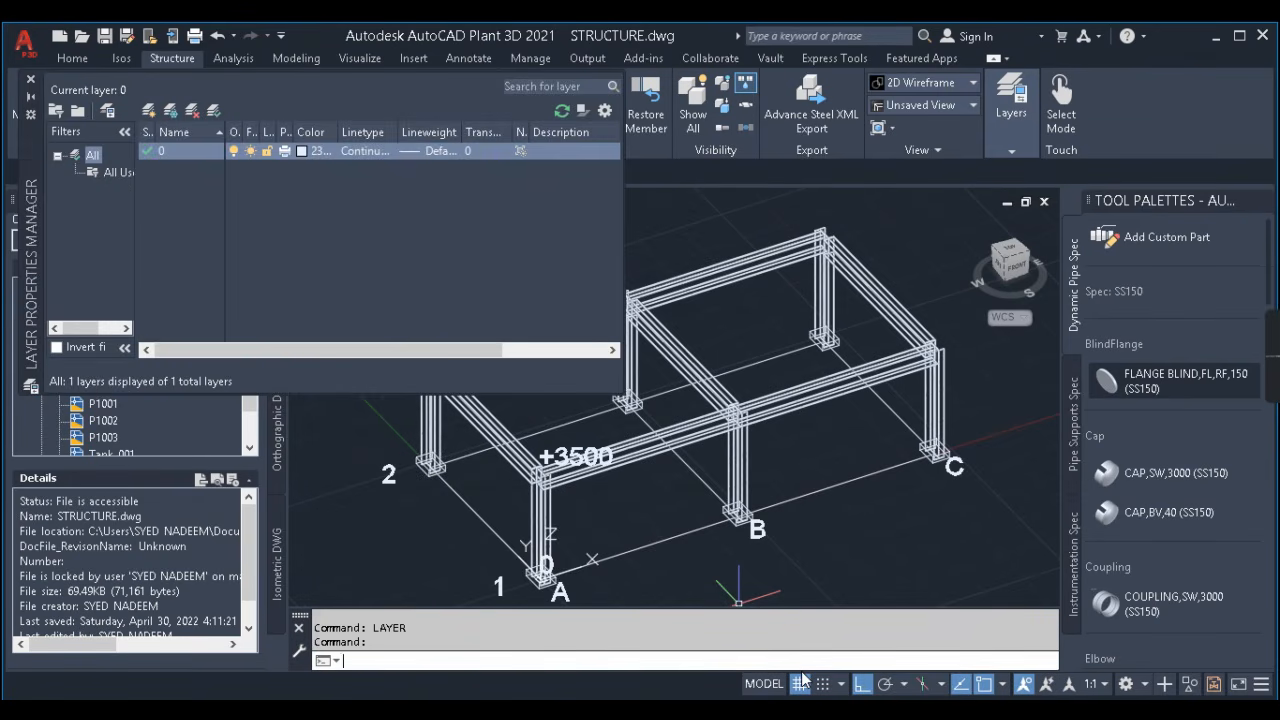
{"action": "left_click", "coordinate": [149, 110]}
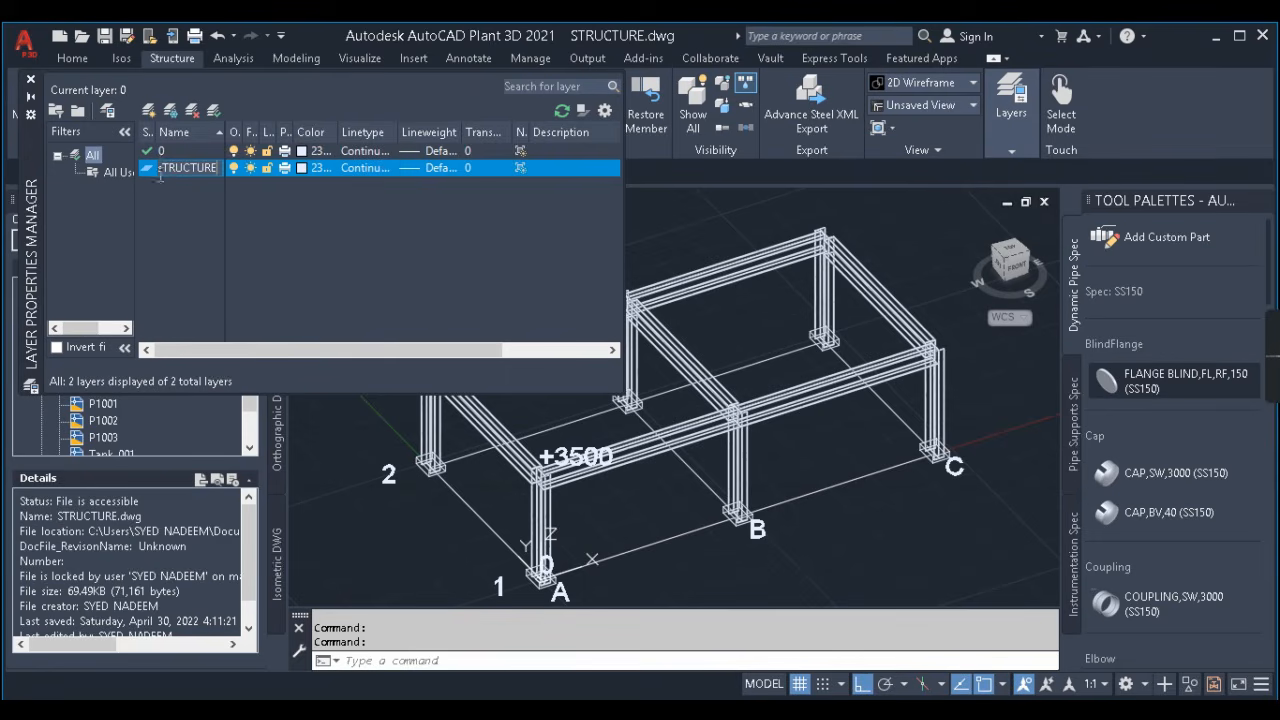
{"action": "type", "text": "S"}
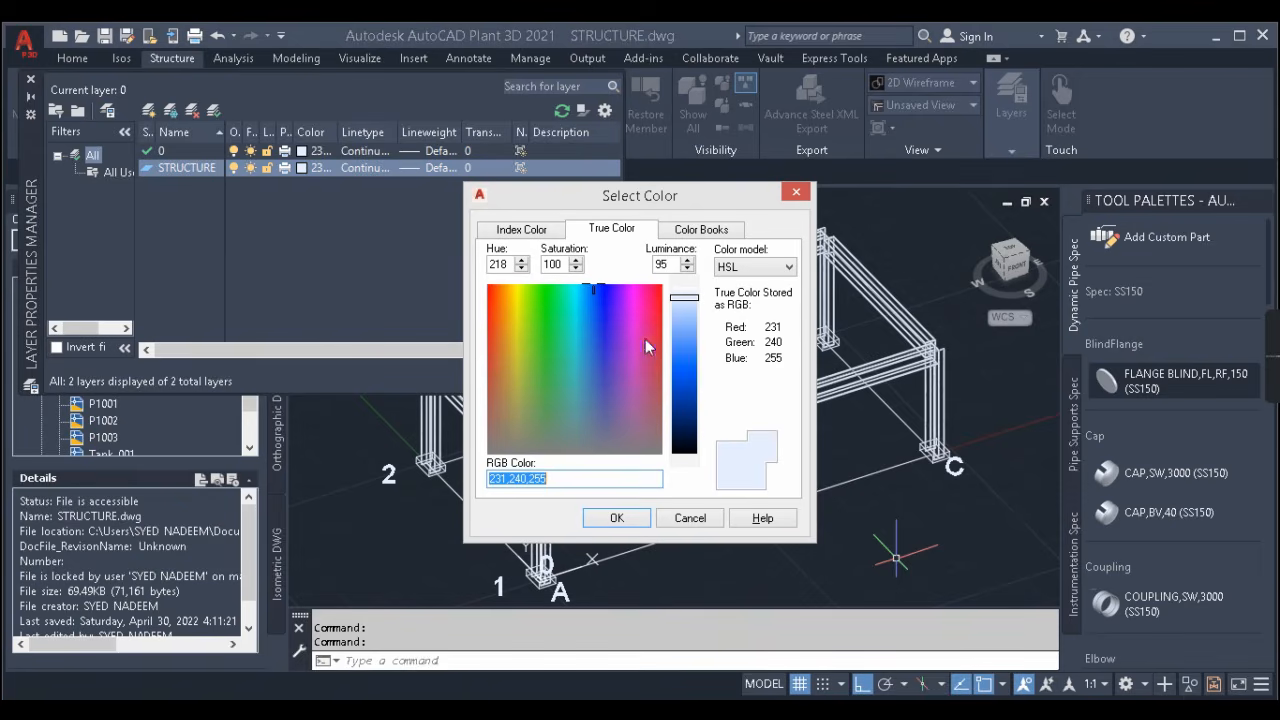
{"action": "left_click_drag", "start_coordinate": [611, 408], "coordinate": [586, 442]}
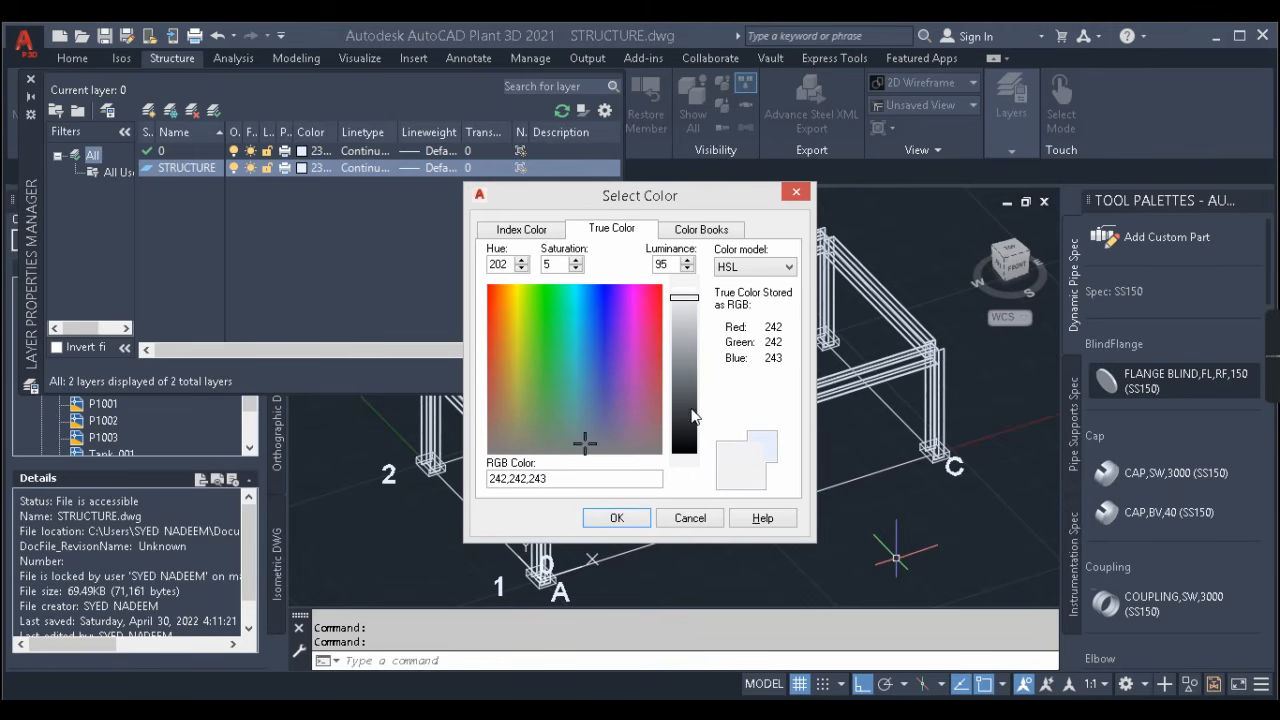
{"action": "left_click_drag", "start_coordinate": [688, 425], "coordinate": [683, 418]}
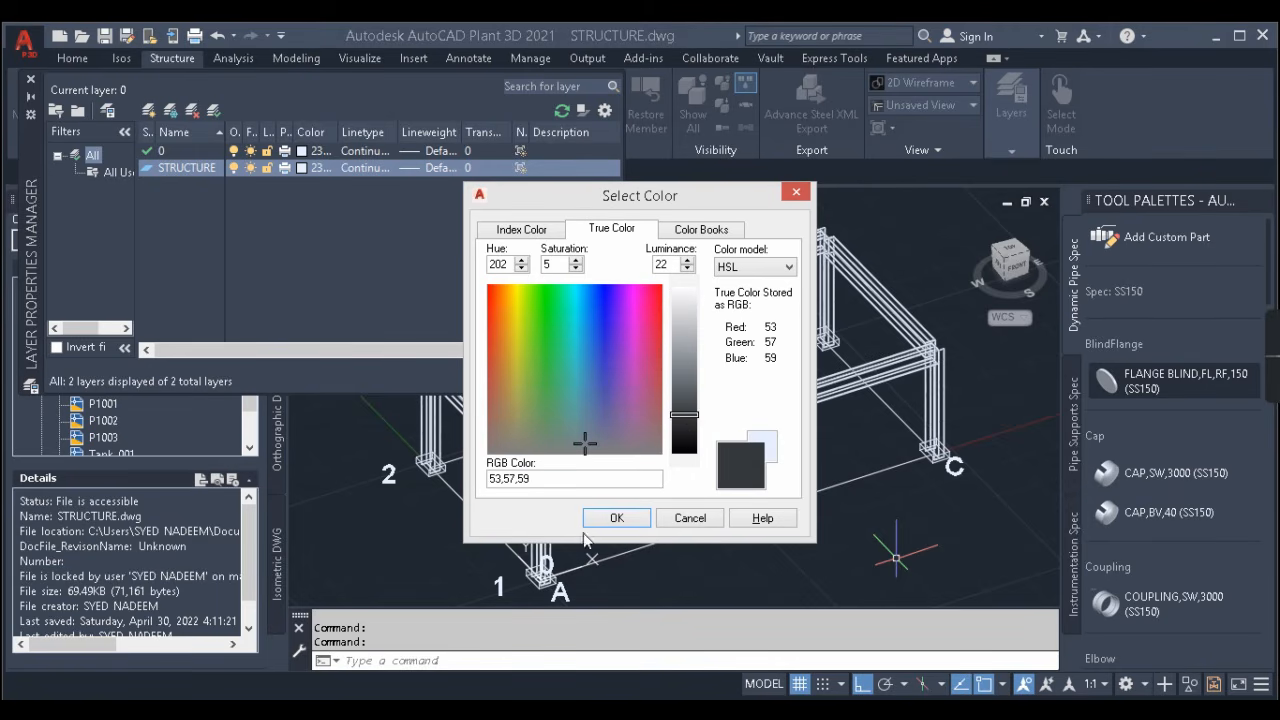
{"action": "left_click", "coordinate": [615, 520]}
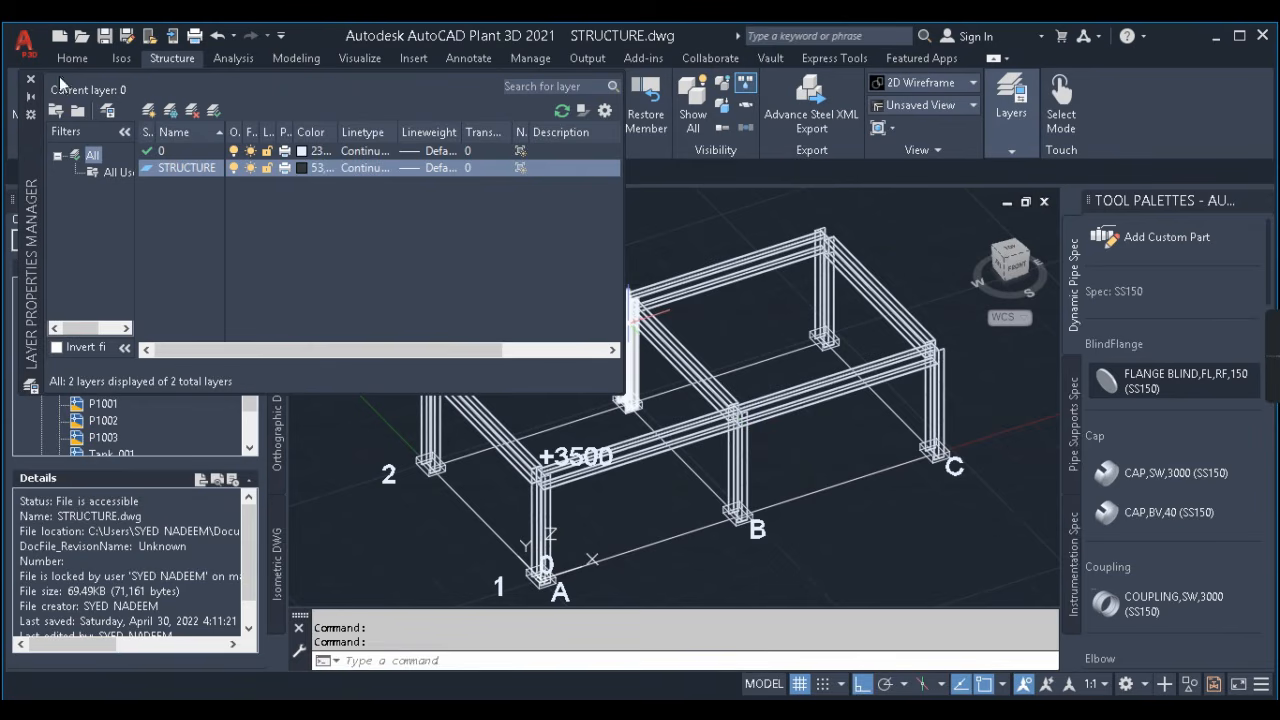
{"action": "left_click", "coordinate": [31, 80]}
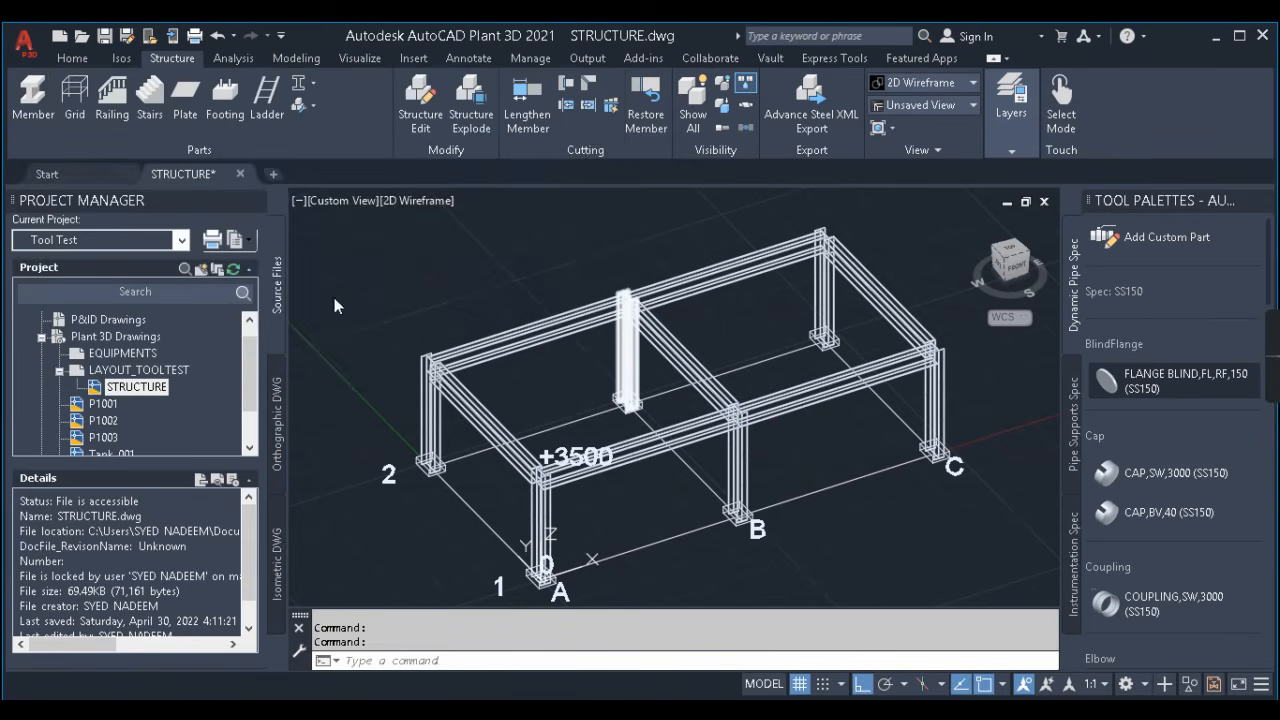
- Move all objects in the drawing to the STRUCTURE layer
{"action": "scroll", "coordinate": [710, 387], "scroll_direction": "down", "scroll_amount": 5}
{"action": "key", "text": "ctrl+a"}
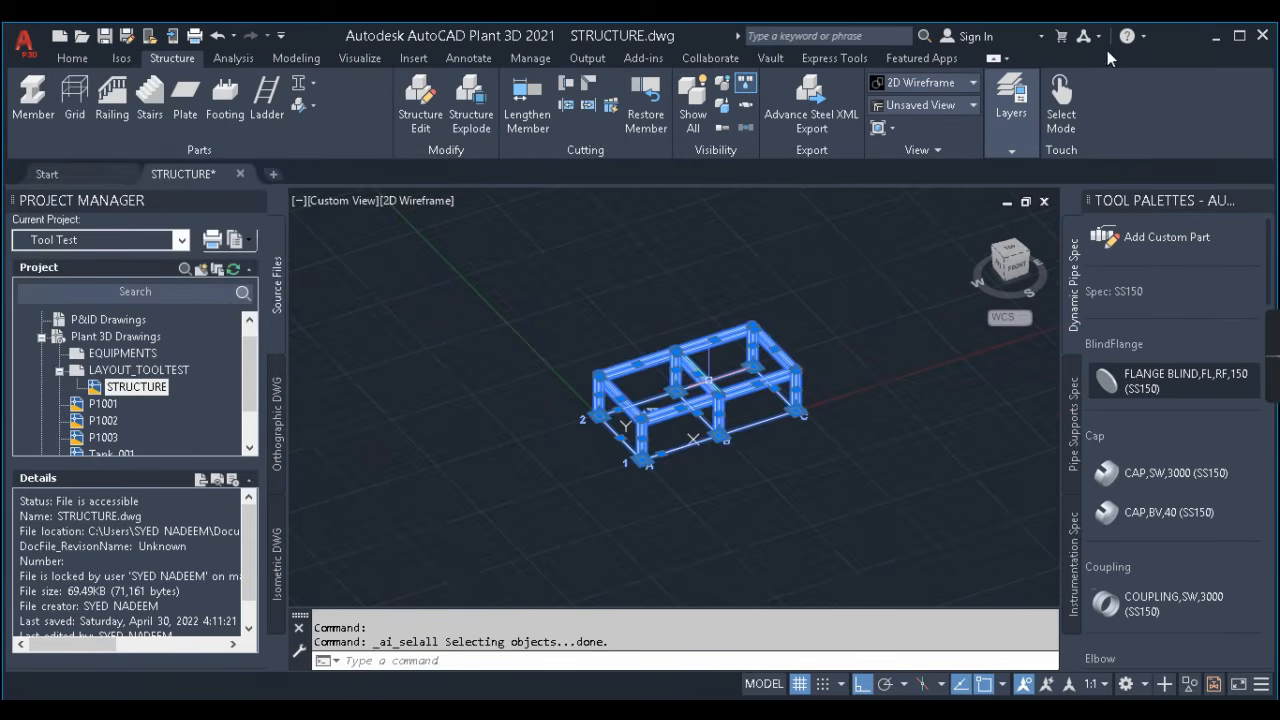
{"action": "left_click", "coordinate": [1011, 150]}
{"action": "left_click", "coordinate": [1138, 175]}
{"action": "left_click", "coordinate": [1168, 221]}
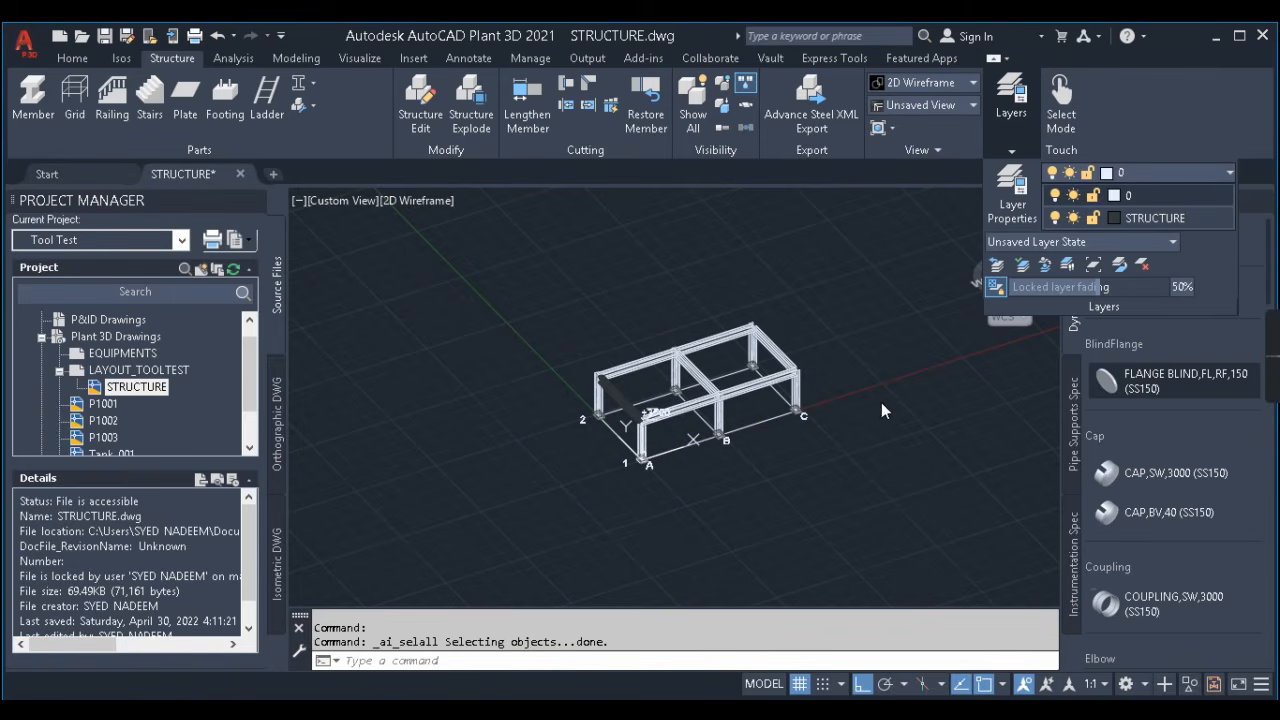
{"action": "key", "text": "Escape"}
{"action": "left_click", "coordinate": [771, 430]}
{"action": "left_click", "coordinate": [922, 448]}
{"action": "key", "text": "Escape"}
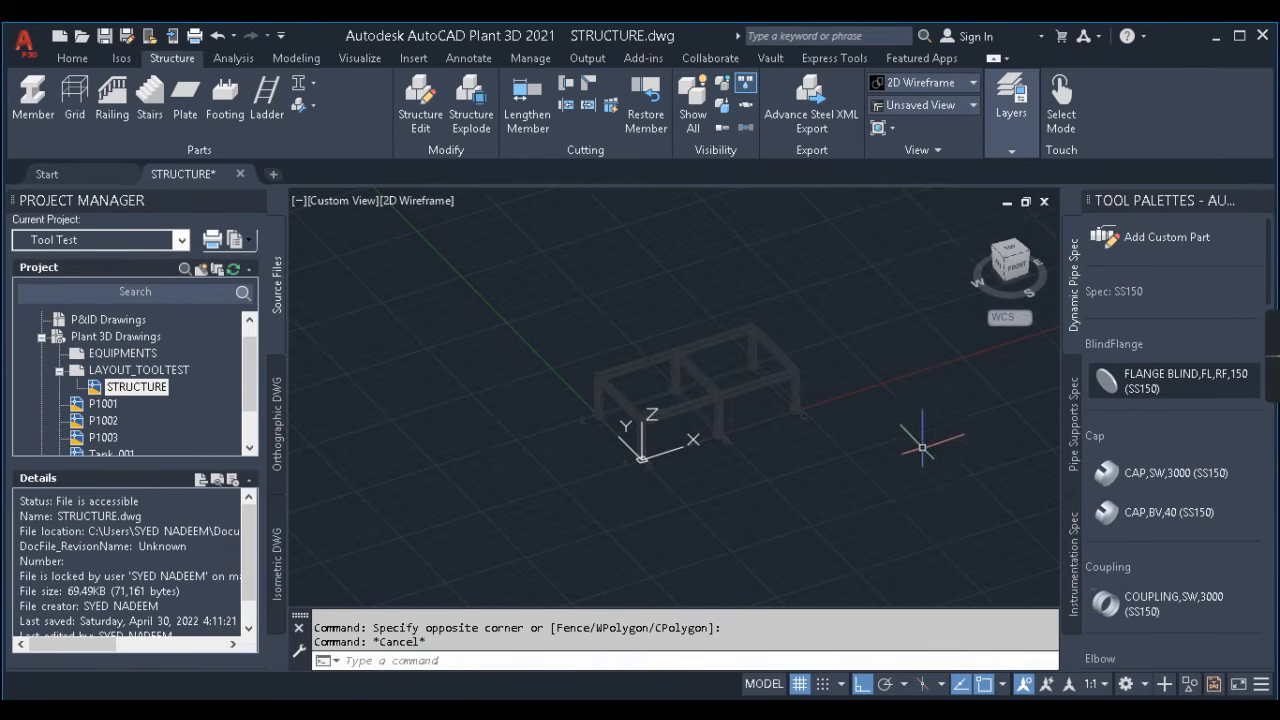
- Change the STRUCTURE layer's true colour to a lighter grey by raising its luminance
{"action": "left_click", "coordinate": [1010, 149]}
{"action": "left_click", "coordinate": [1142, 172]}
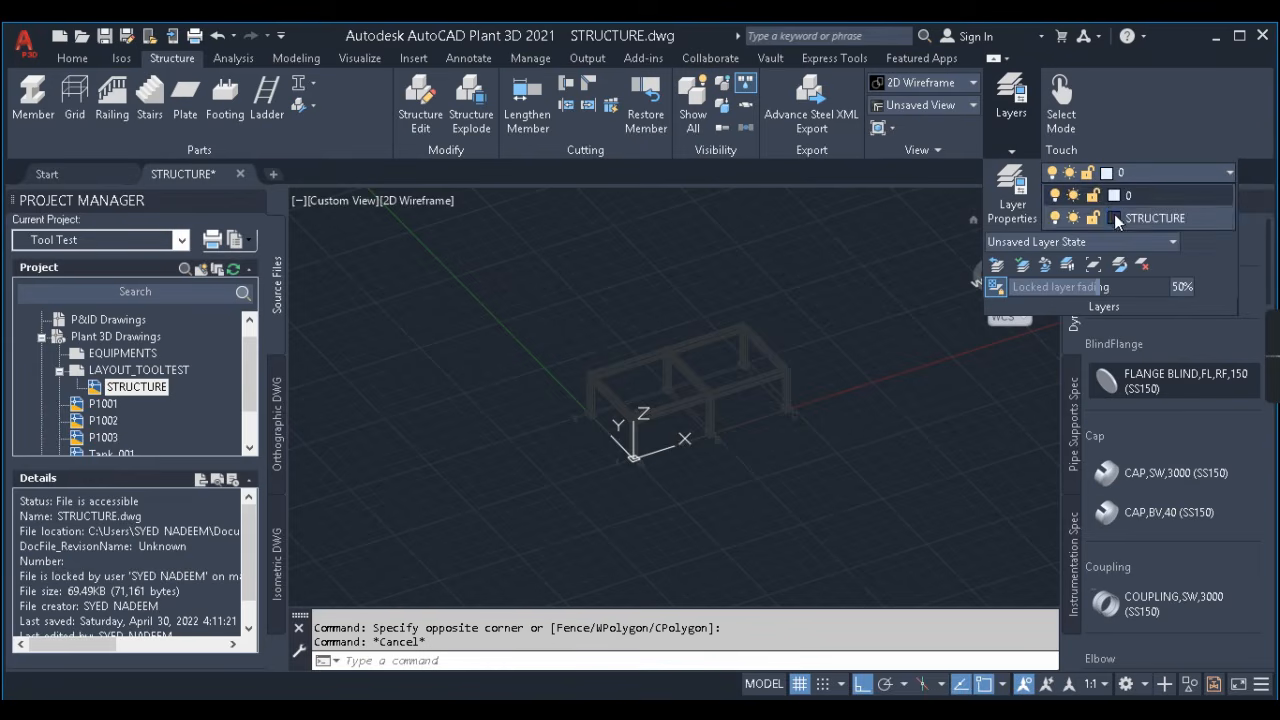
{"action": "left_click", "coordinate": [1108, 214]}
{"action": "left_click_drag", "start_coordinate": [692, 371], "coordinate": [688, 432]}
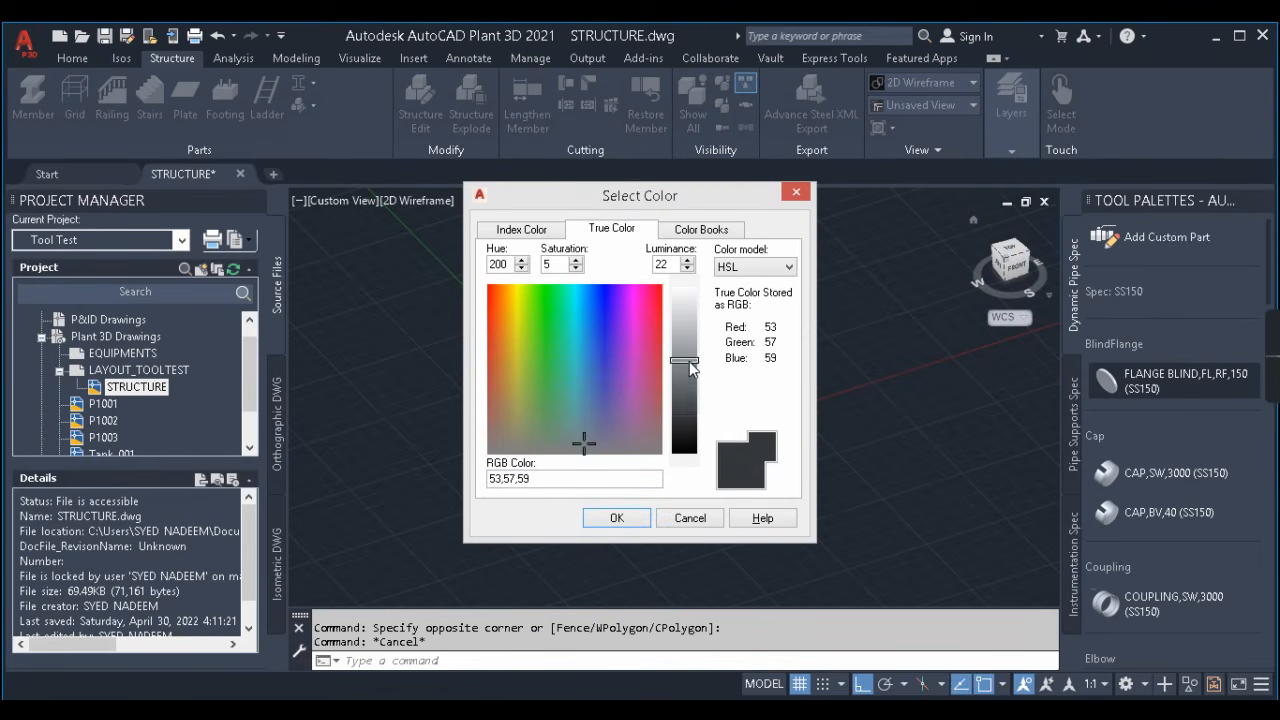
{"action": "left_click_drag", "start_coordinate": [684, 367], "coordinate": [684, 382]}
{"action": "left_click", "coordinate": [616, 518]}
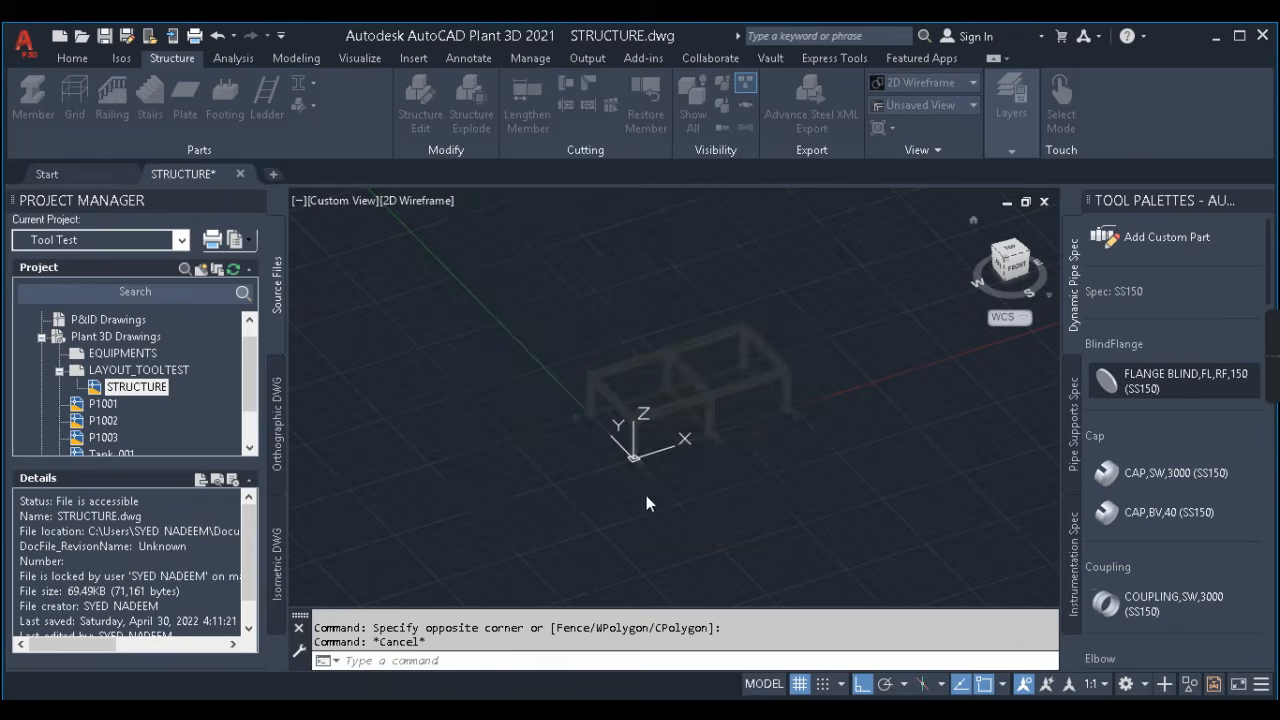
{"action": "key", "text": "Escape"}
- Display the model in the Shaded visual style and inspect the beams, columns and base blocks
{"action": "scroll", "coordinate": [704, 398], "scroll_direction": "up", "scroll_amount": 3}
{"action": "middle_click_drag", "start_coordinate": [704, 398], "coordinate": [721, 389]}
{"action": "type", "text": "SHA"}
{"action": "key", "text": "Return"}
{"action": "type", "text": "S"}
{"action": "key", "text": "Return"}
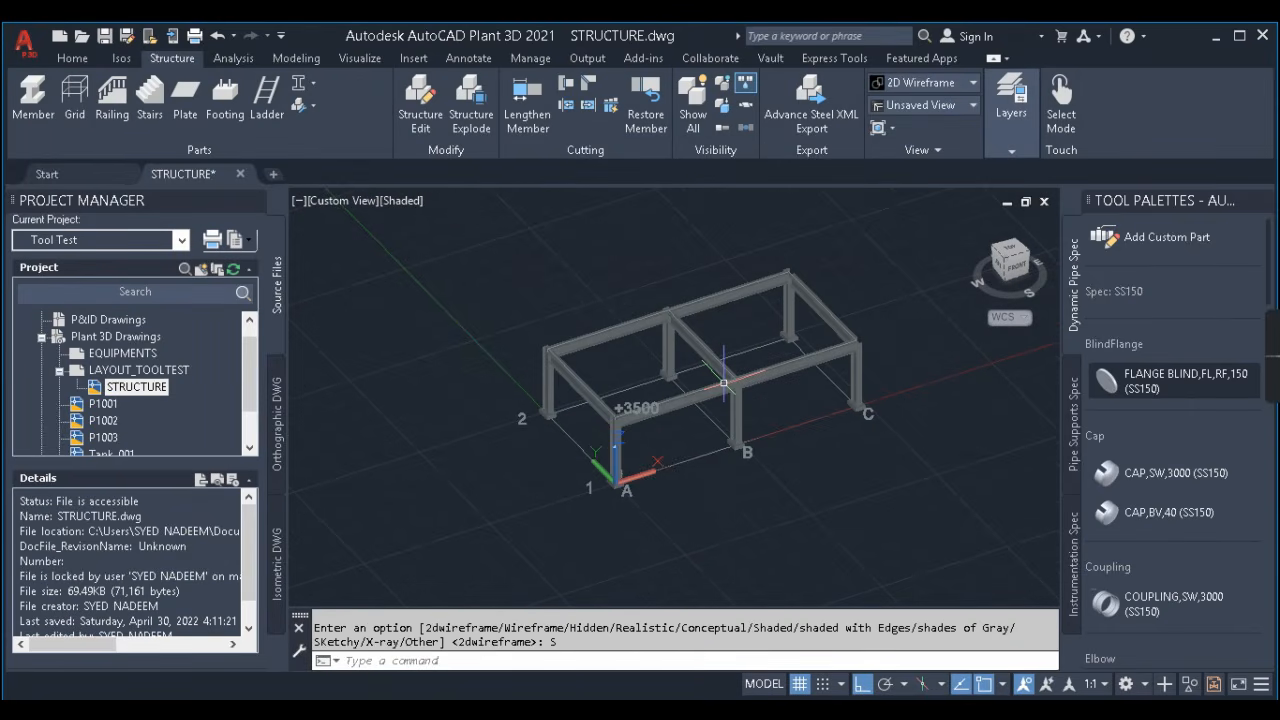
{"action": "scroll", "coordinate": [726, 383], "scroll_direction": "up", "scroll_amount": 5}
{"action": "scroll", "coordinate": [754, 457], "scroll_direction": "down", "scroll_amount": 7}
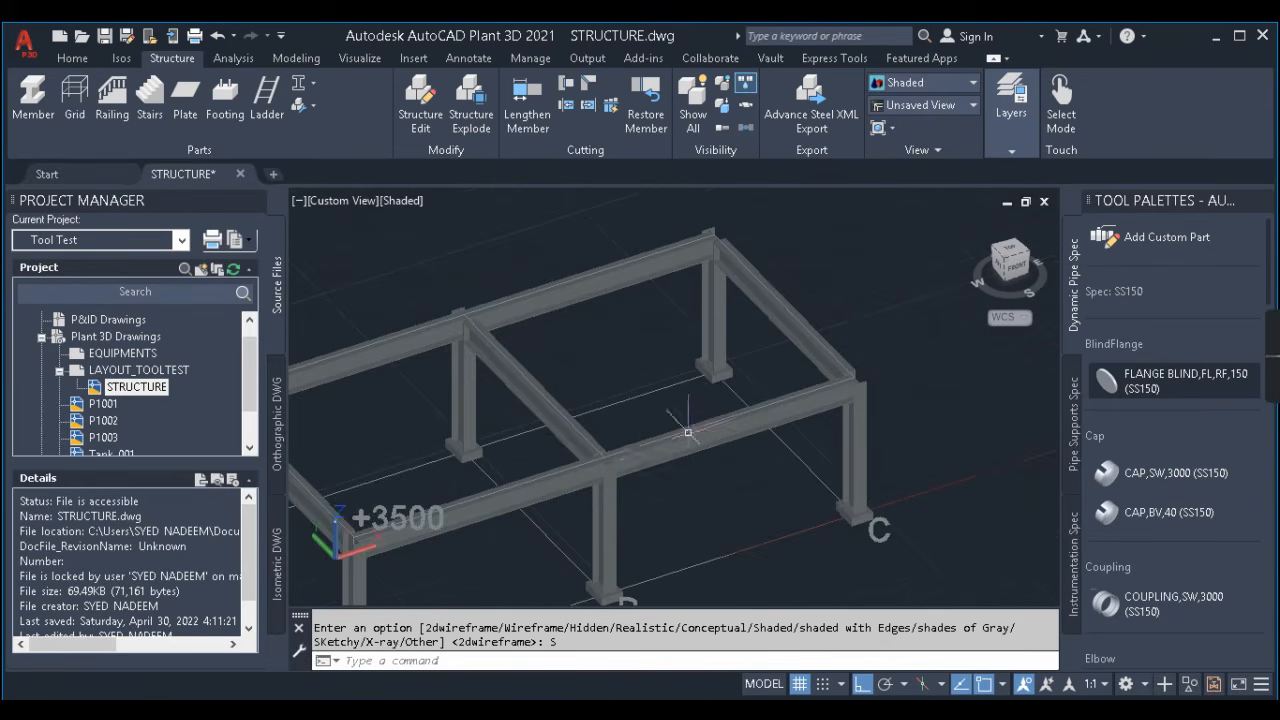
- Set the visual style back to 2D Wireframe
{"action": "type", "text": "SHA"}
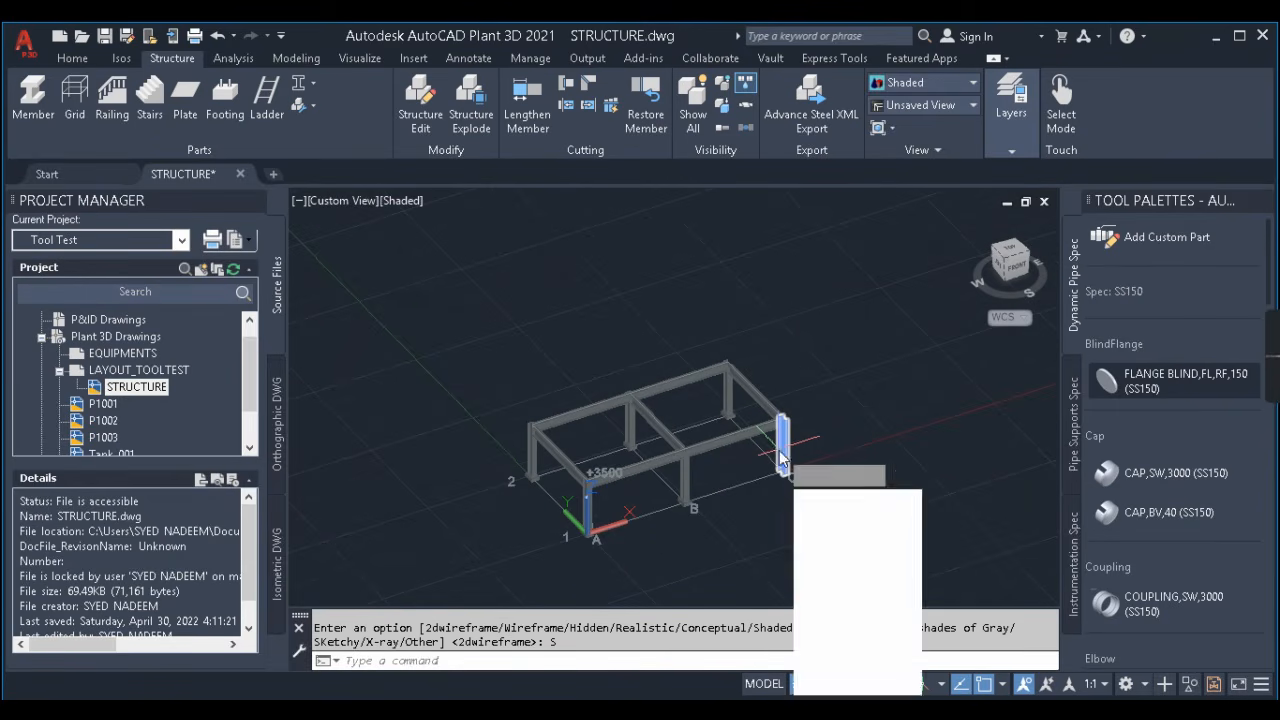
{"action": "key", "text": "Return"}
{"action": "type", "text": "2"}
{"action": "key", "text": "Return"}
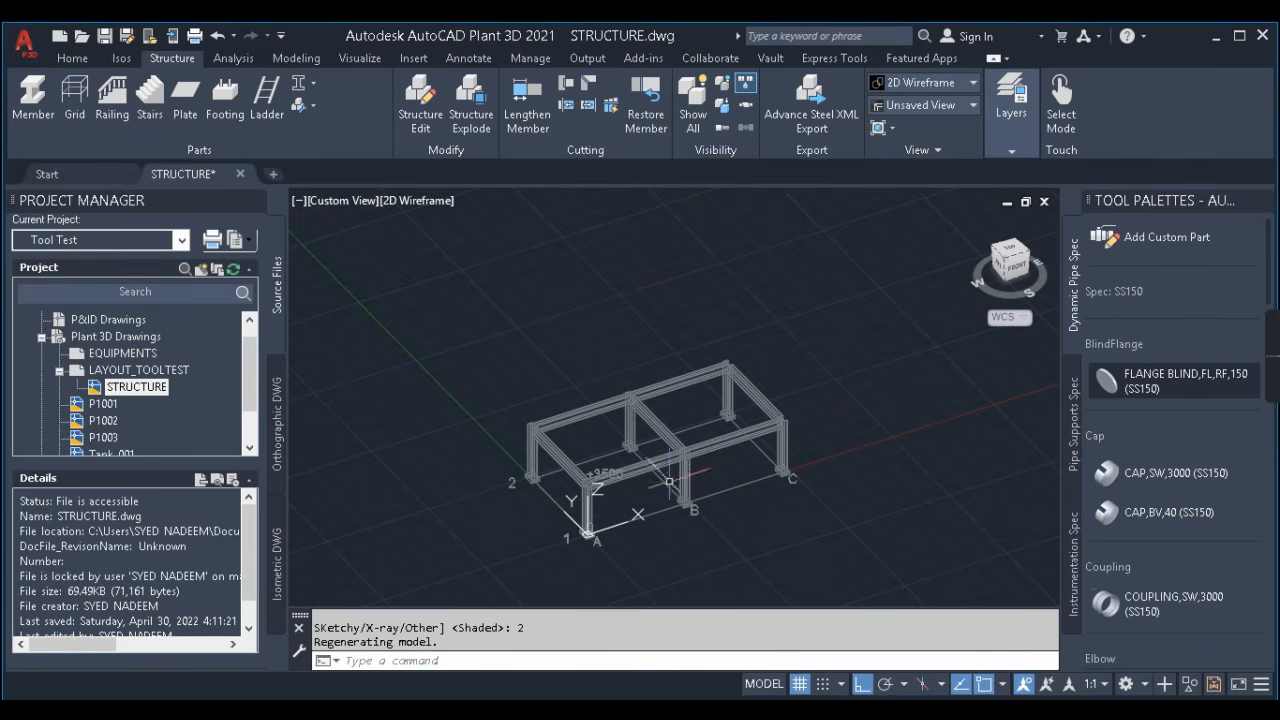
{"action": "scroll", "coordinate": [632, 445], "scroll_direction": "down", "scroll_amount": 2}
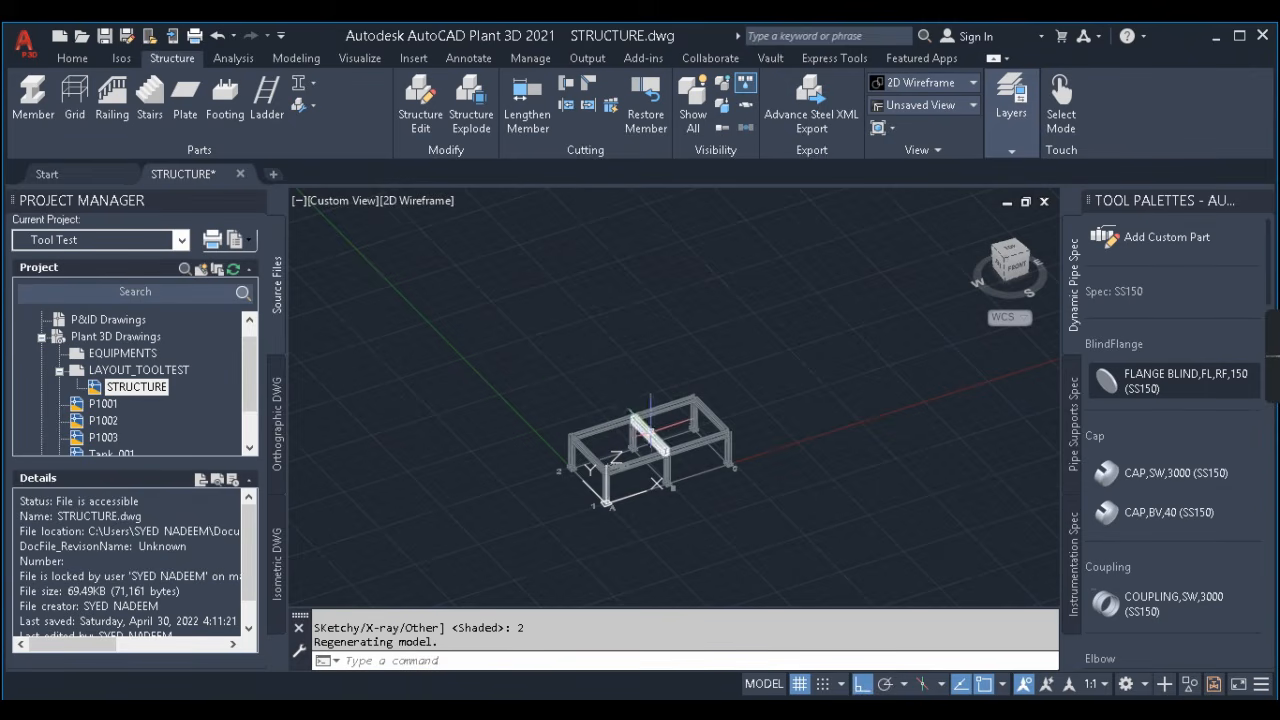
{"action": "scroll", "coordinate": [638, 431], "scroll_direction": "up", "scroll_amount": 1}
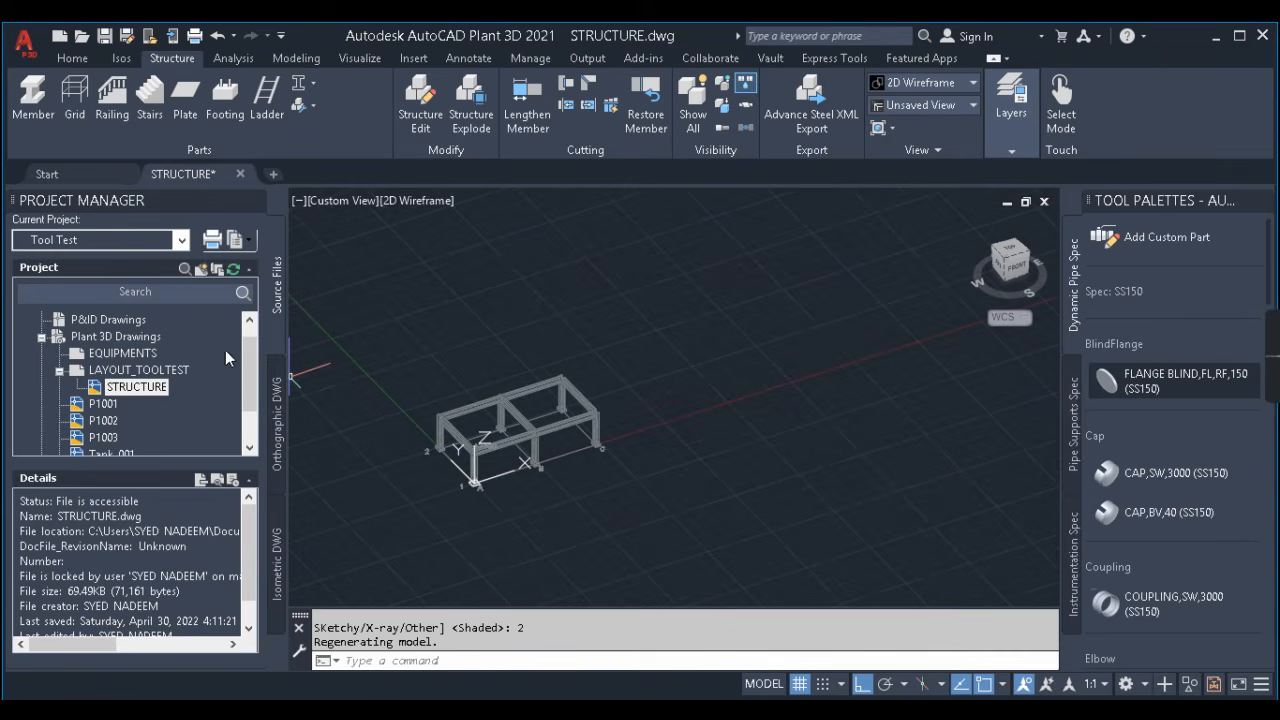
- Open the Tank_001 drawing to examine the tank's support brackets, and return to the STRUCTURE drawing
{"action": "scroll", "coordinate": [250, 370], "scroll_direction": "down", "scroll_amount": 1}
{"action": "double_click", "coordinate": [108, 404]}
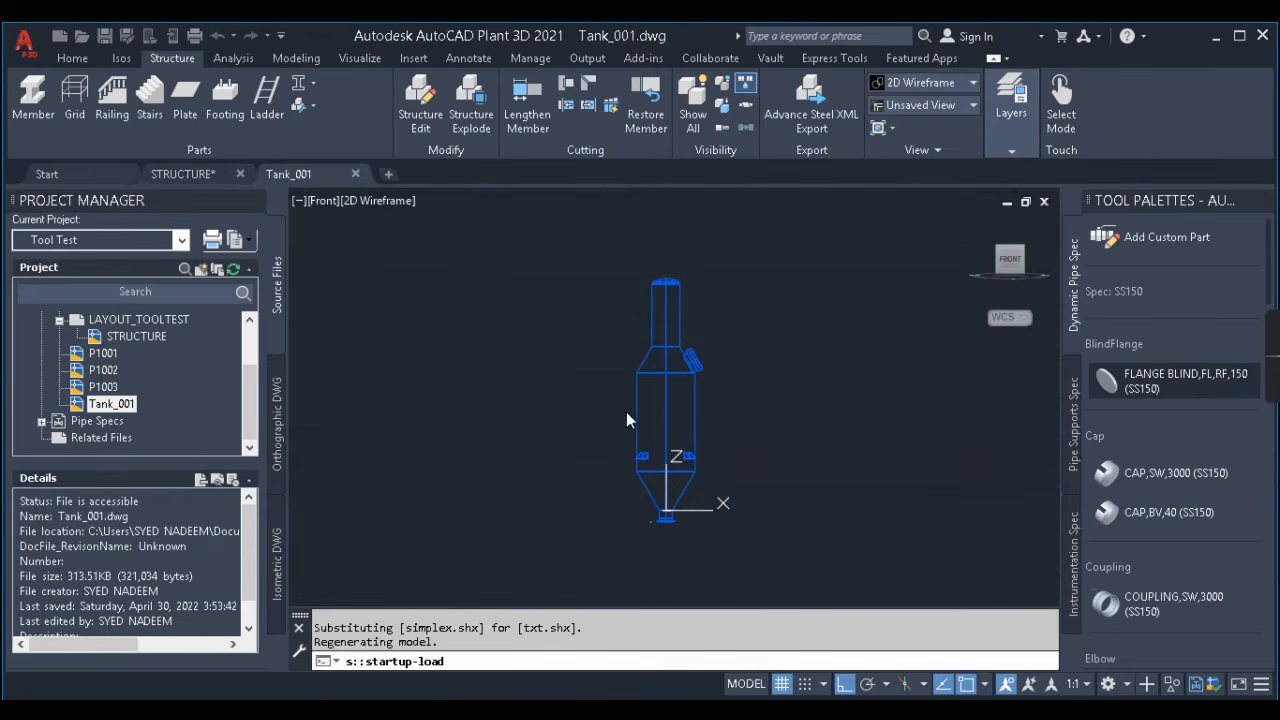
{"action": "scroll", "coordinate": [687, 468], "scroll_direction": "up", "scroll_amount": 5}
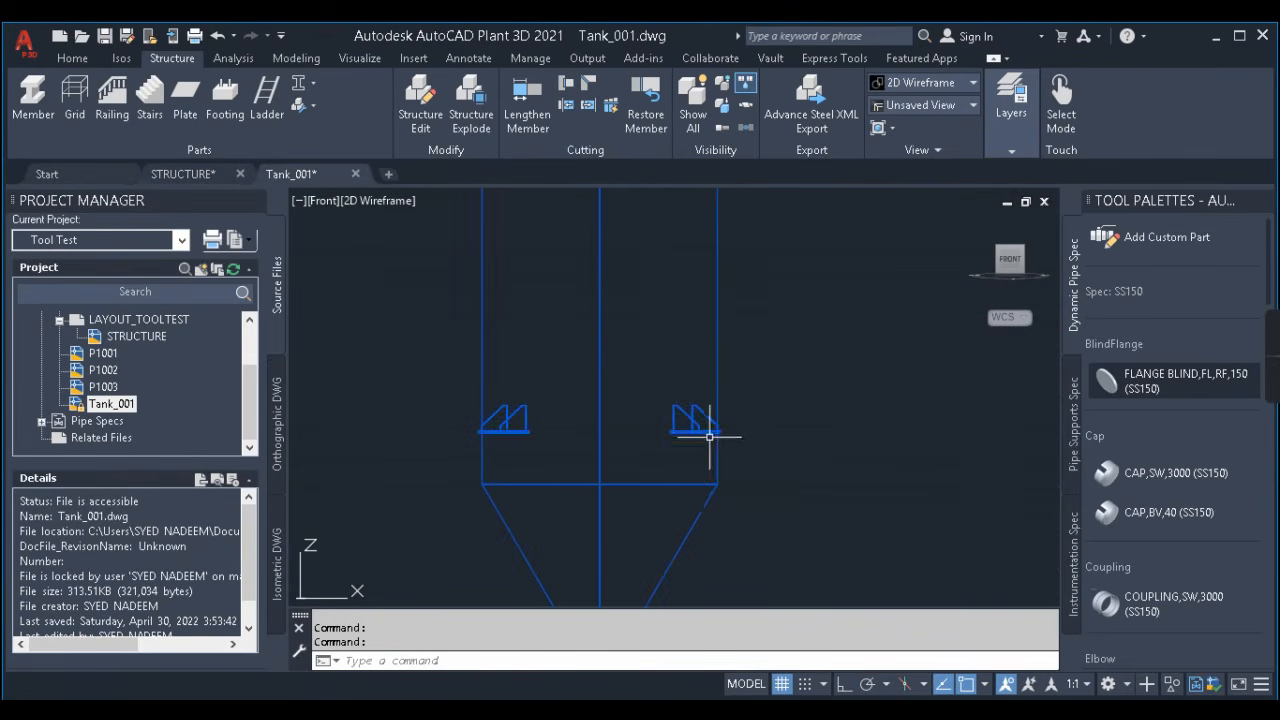
{"action": "left_click", "coordinate": [183, 174]}
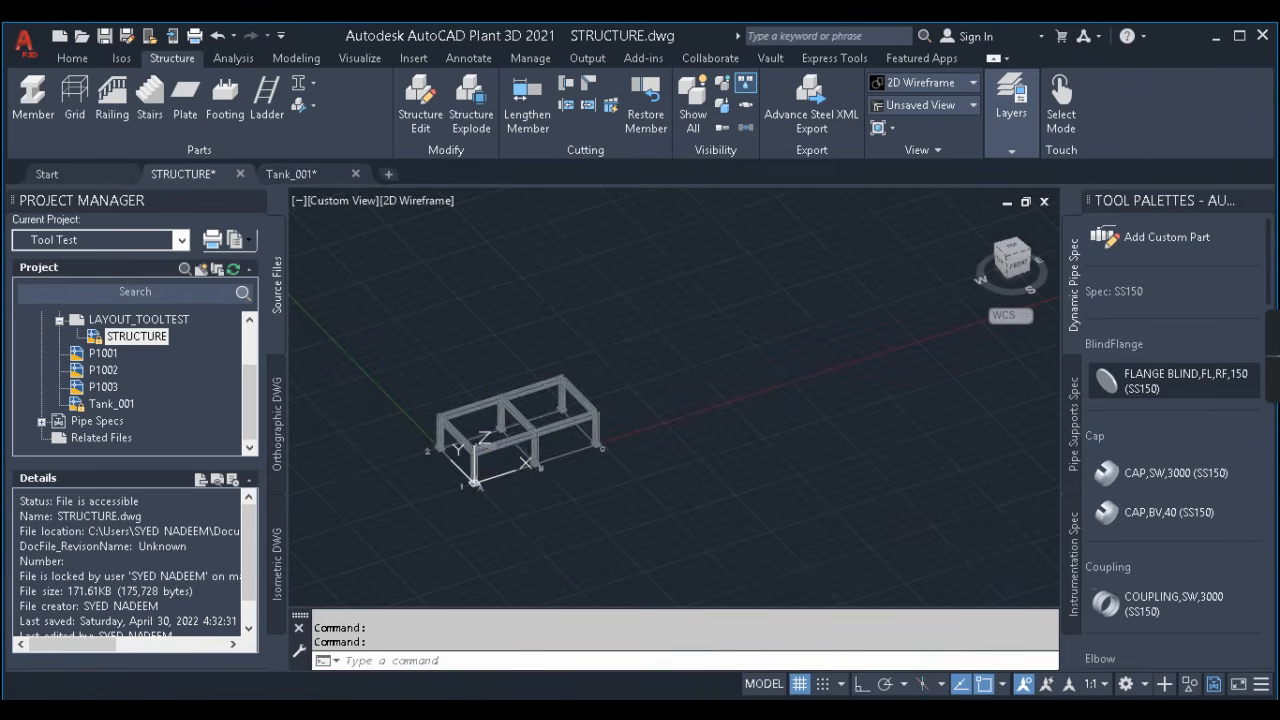
{"action": "scroll", "coordinate": [481, 436], "scroll_direction": "up", "scroll_amount": 3}
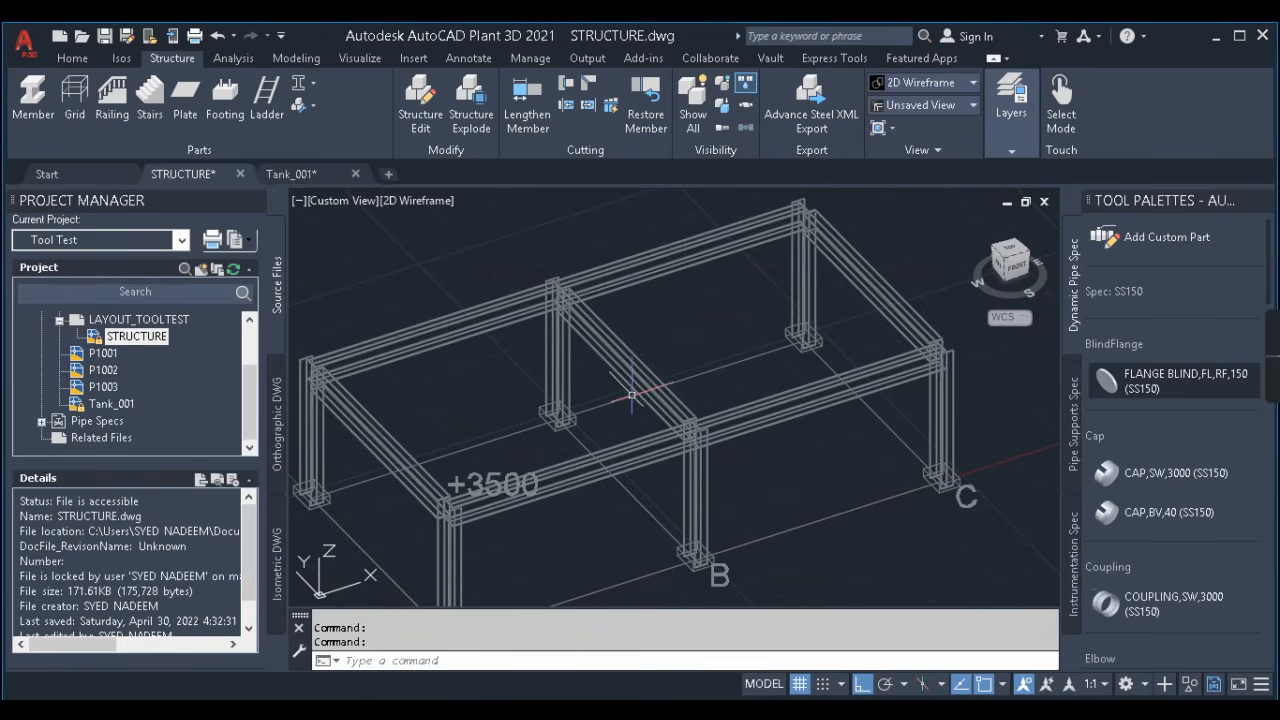
- Draw a diagonal line across the first bay between the outer top corners of columns A2 and B1
{"action": "scroll", "coordinate": [632, 395], "scroll_direction": "down", "scroll_amount": 5}
{"action": "middle_click_drag", "start_coordinate": [660, 390], "coordinate": [722, 373]}
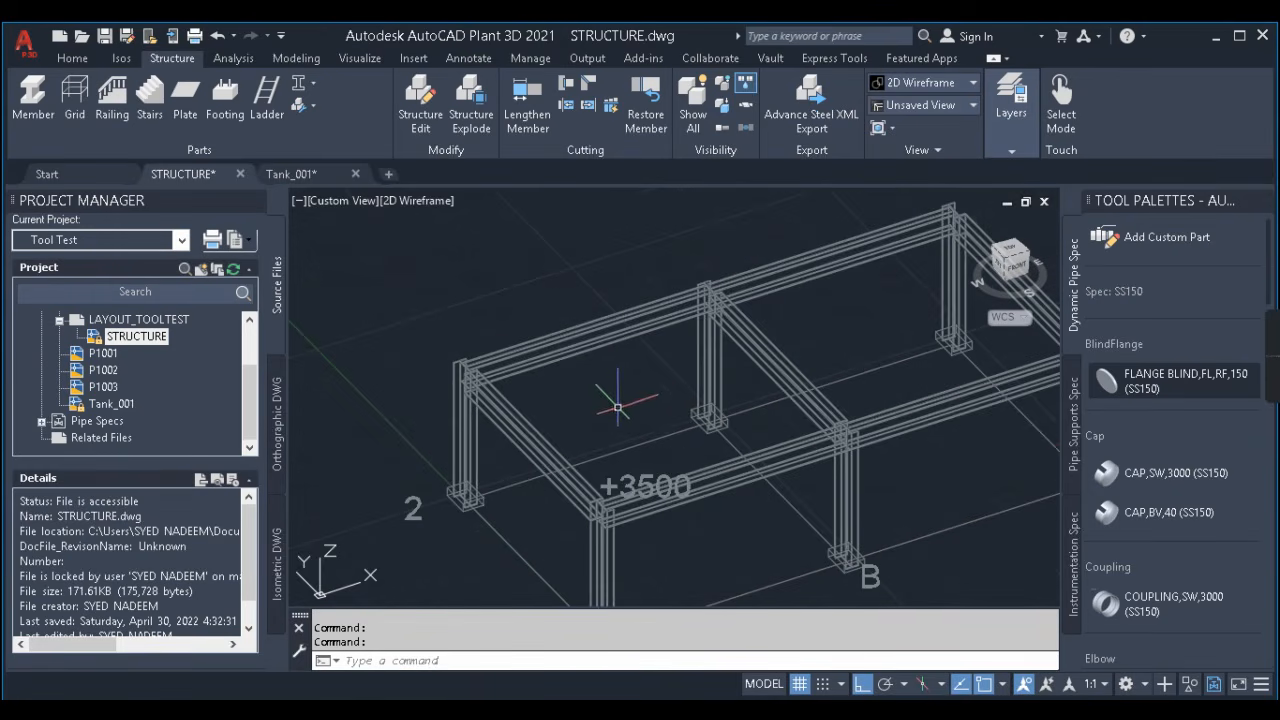
{"action": "type", "text": "l"}
{"action": "key", "text": "Return"}
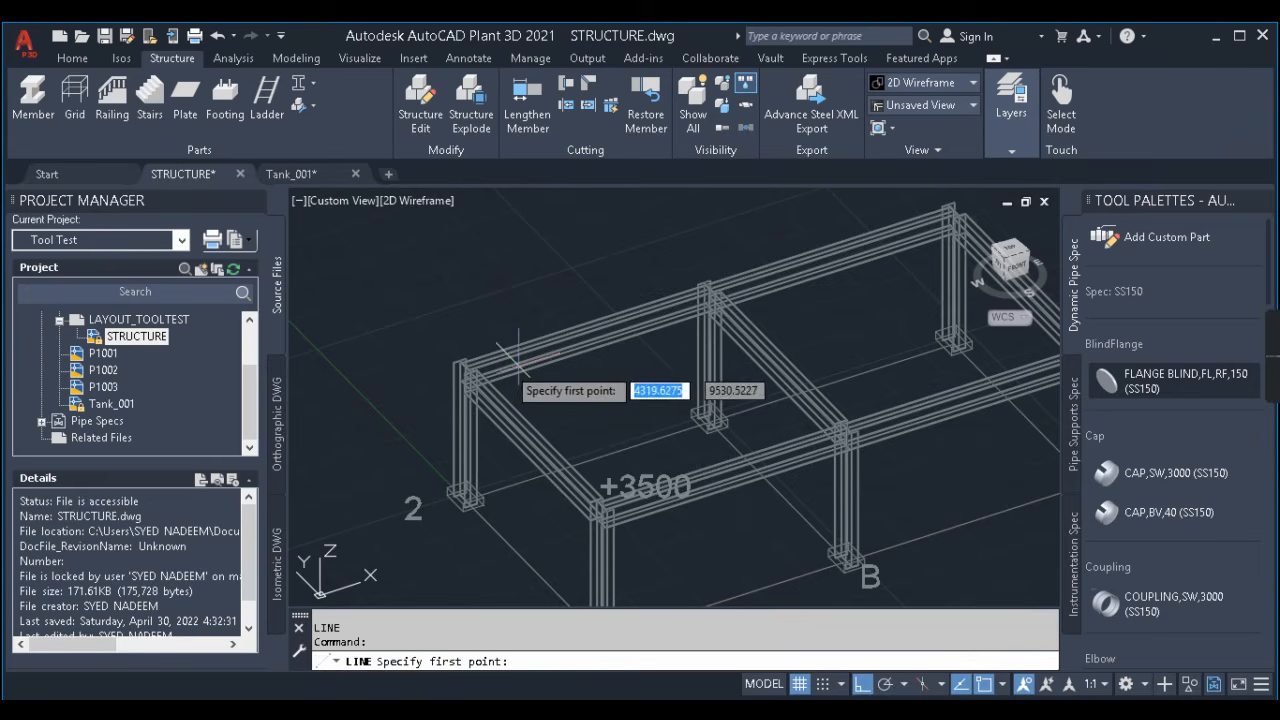
{"action": "scroll", "coordinate": [440, 397], "scroll_direction": "up", "scroll_amount": 3}
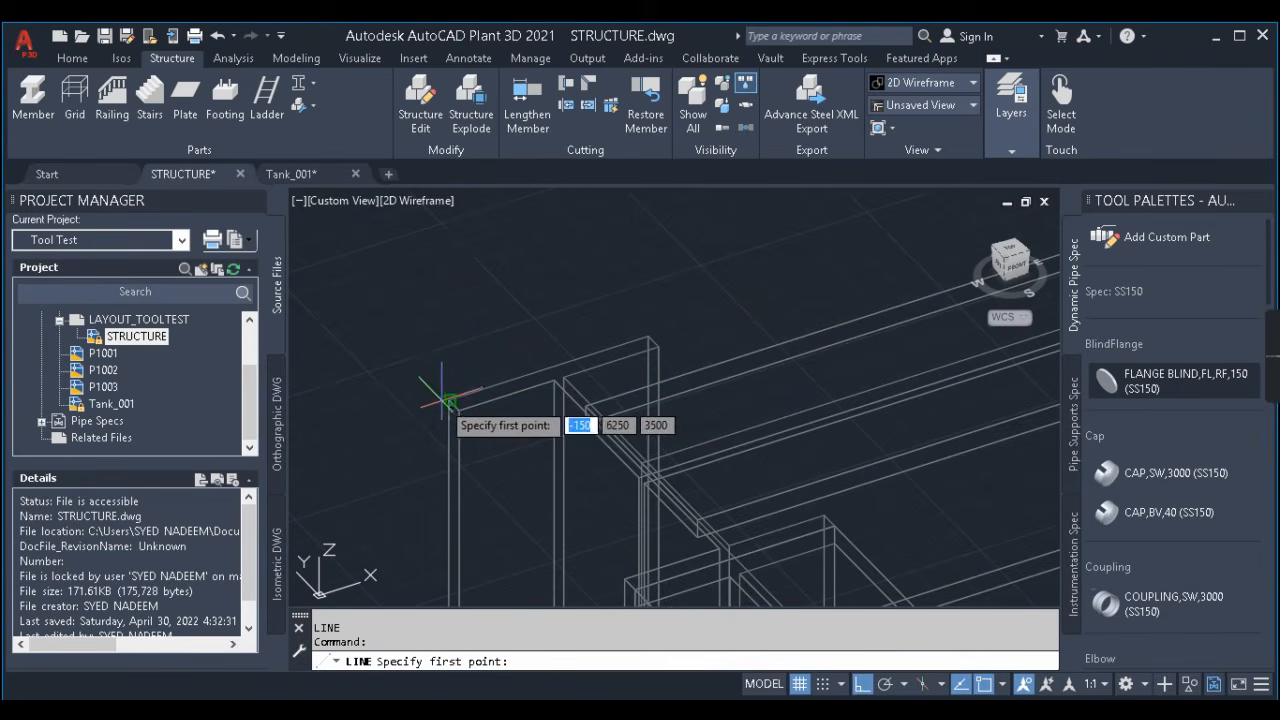
{"action": "left_click", "coordinate": [440, 399]}
{"action": "scroll", "coordinate": [598, 280], "scroll_direction": "down", "scroll_amount": 5}
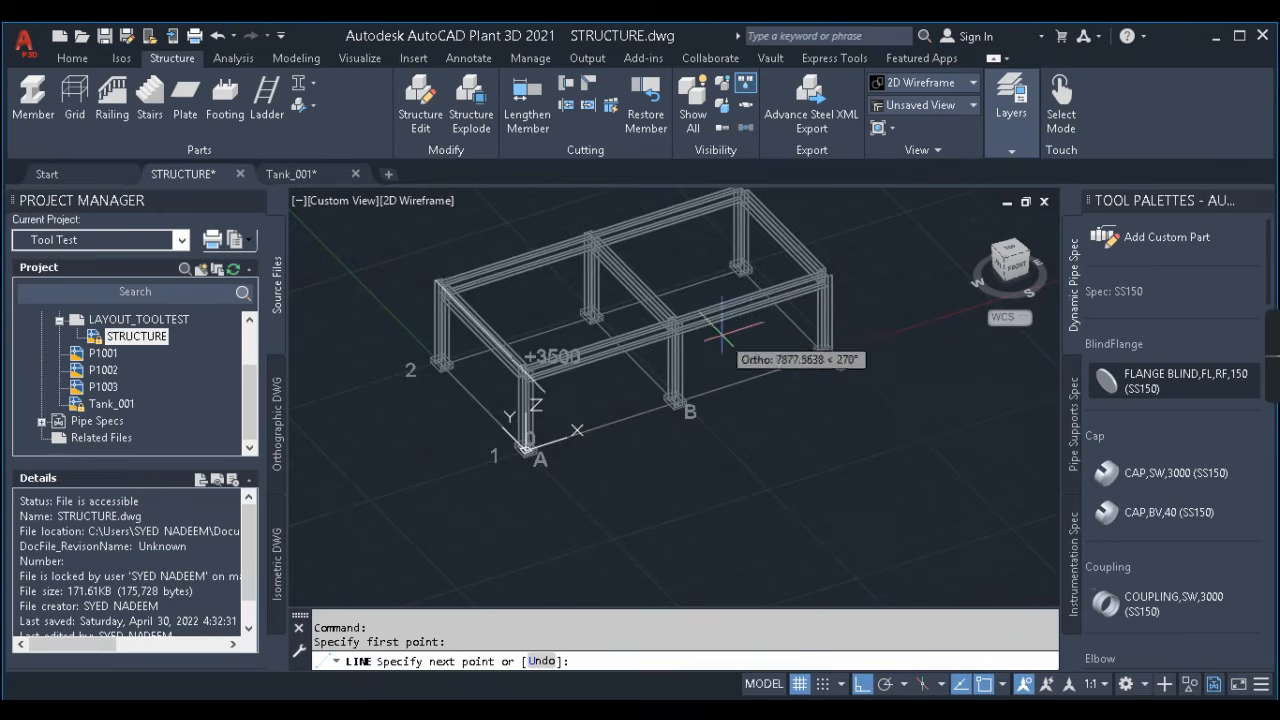
{"action": "scroll", "coordinate": [650, 300], "scroll_direction": "up", "scroll_amount": 5}
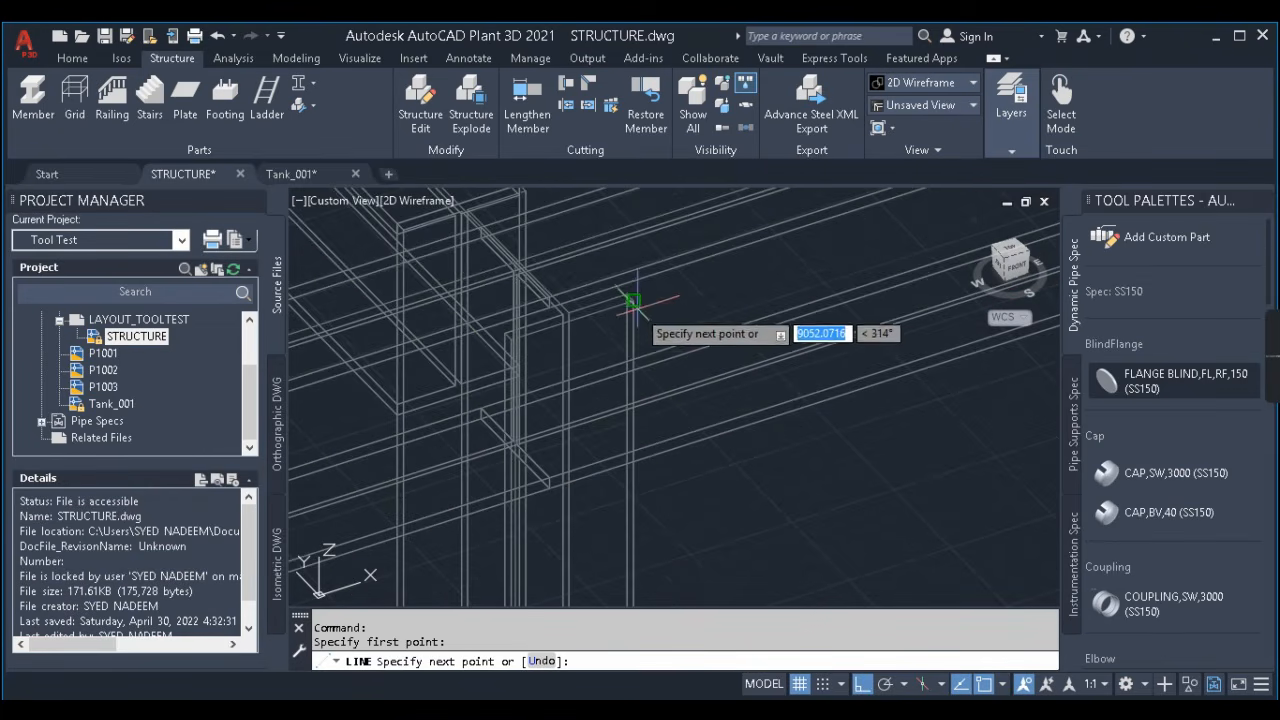
{"action": "left_click", "coordinate": [634, 305]}
{"action": "scroll", "coordinate": [634, 305], "scroll_direction": "down", "scroll_amount": 5}
{"action": "key", "text": "Escape"}
{"action": "scroll", "coordinate": [729, 354], "scroll_direction": "up", "scroll_amount": 5}
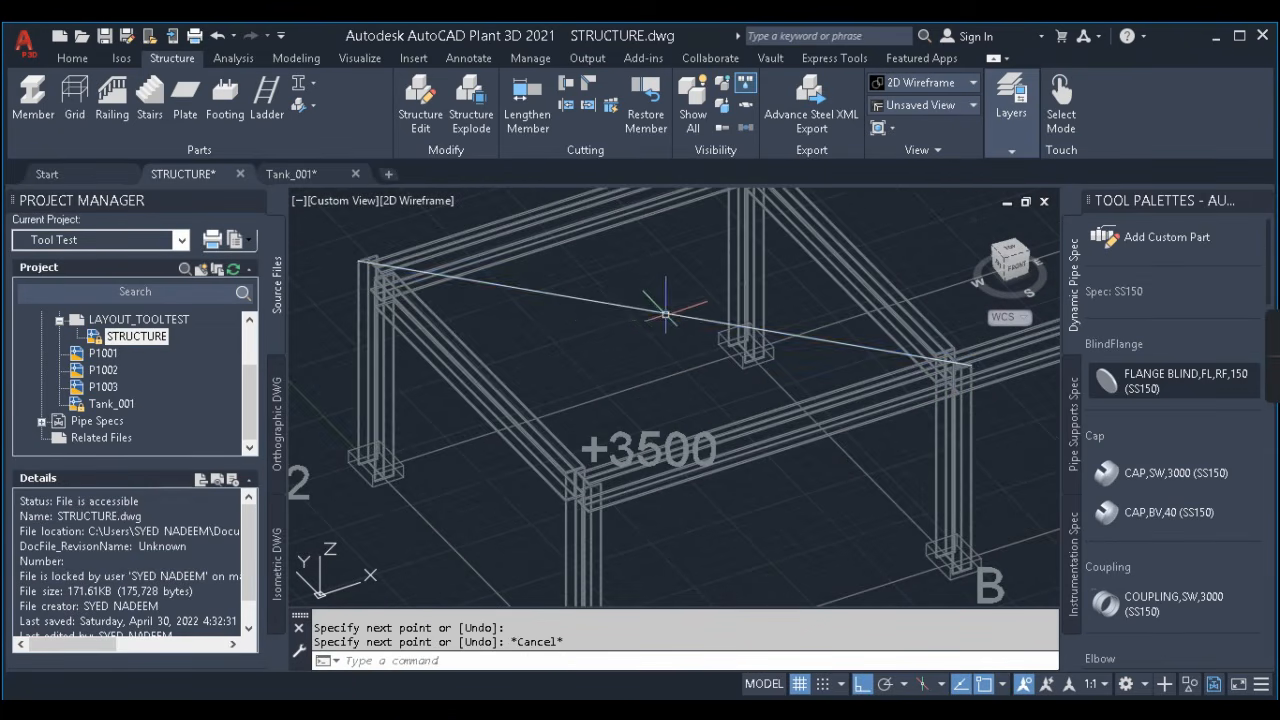
- Identify the coordinates of the diagonal line's midpoint
{"action": "left_click", "coordinate": [665, 312]}
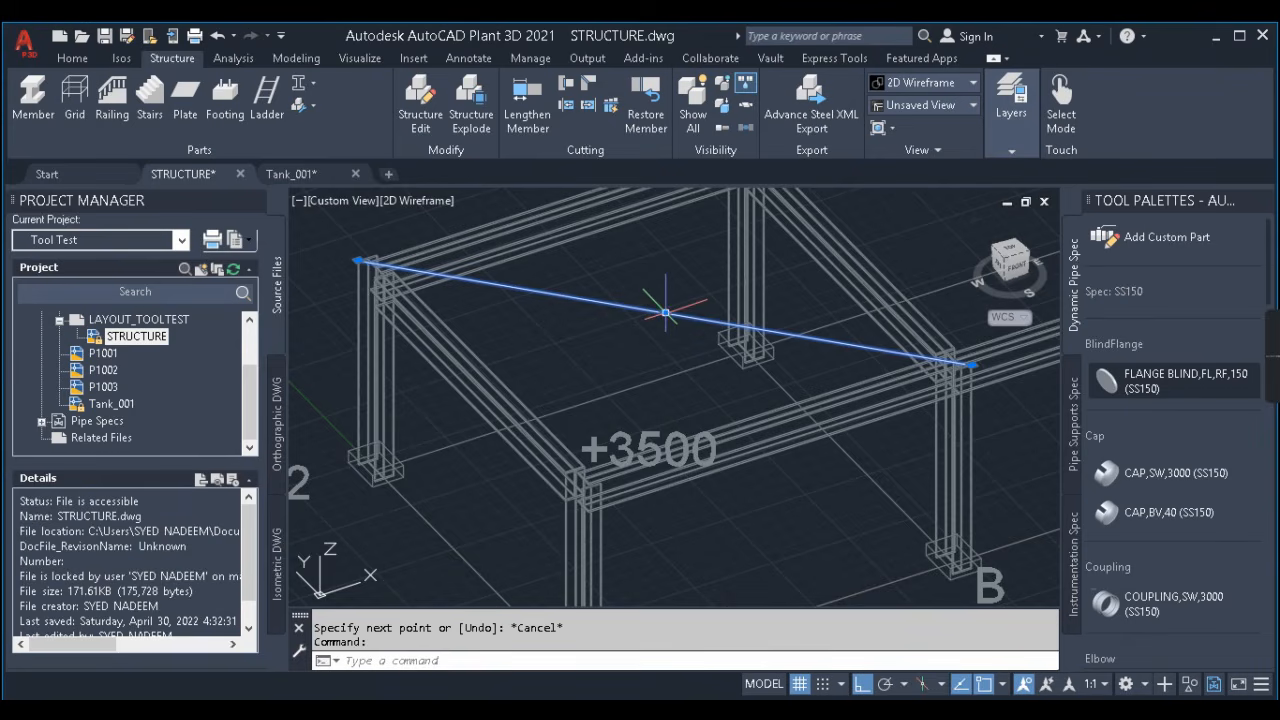
{"action": "type", "text": "d"}
{"action": "key", "text": "Return"}
{"action": "left_click", "coordinate": [670, 315]}
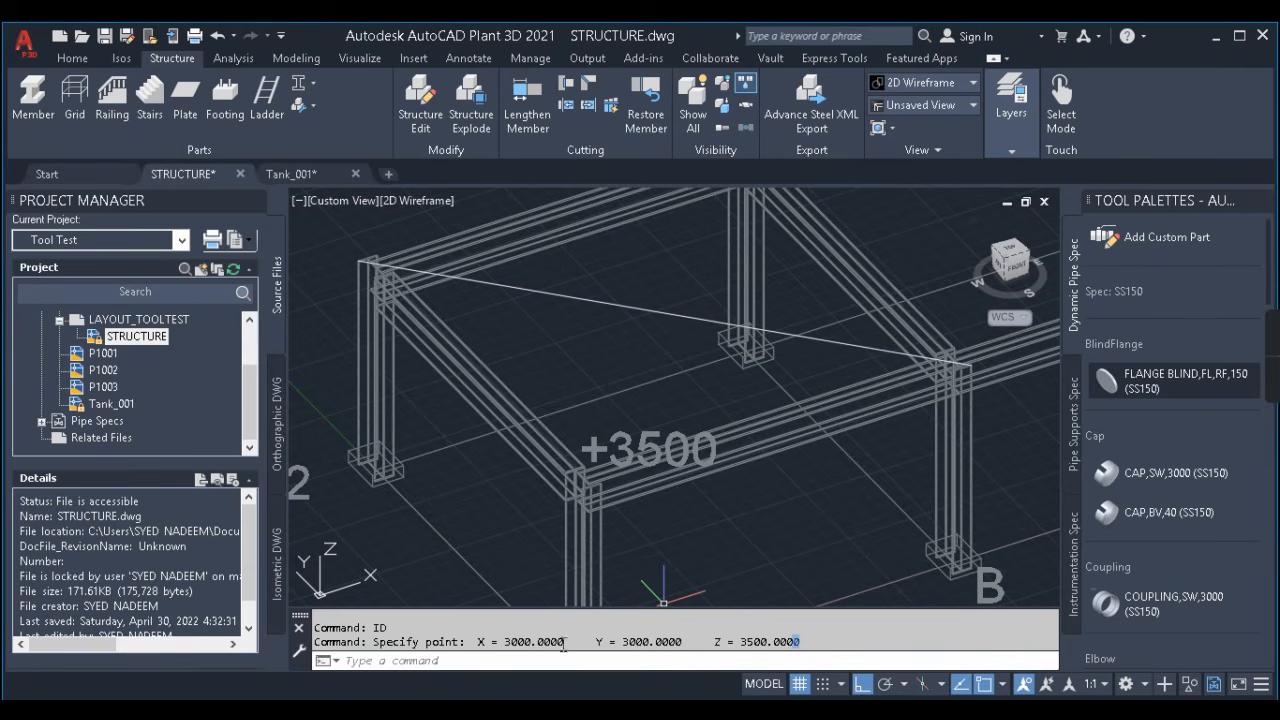
{"action": "left_click_drag", "start_coordinate": [563, 645], "coordinate": [485, 645]}
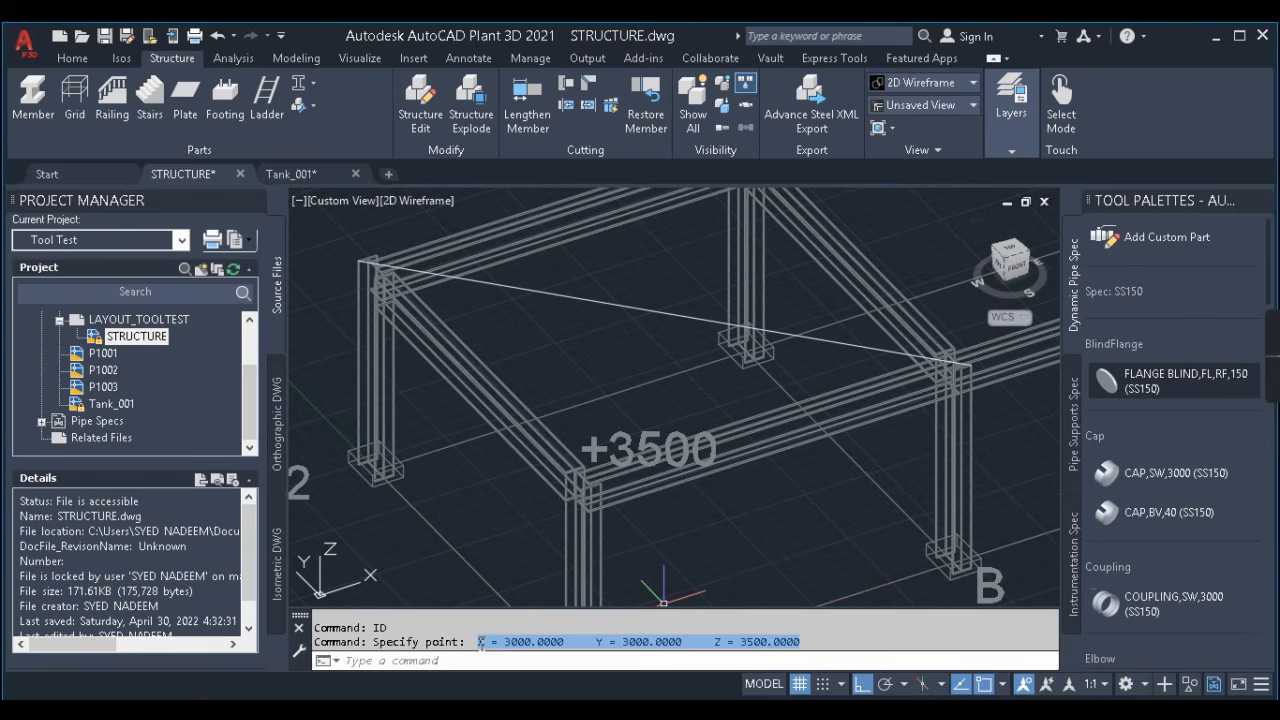
- Switch to the Tank_001 drawing and move the tank 3000 mm in the positive X direction with Ortho on
{"action": "left_click", "coordinate": [303, 174]}
{"action": "scroll", "coordinate": [767, 440], "scroll_direction": "down", "scroll_amount": 8}
{"action": "middle_click_drag", "start_coordinate": [743, 409], "coordinate": [772, 470], "text": "shift"}
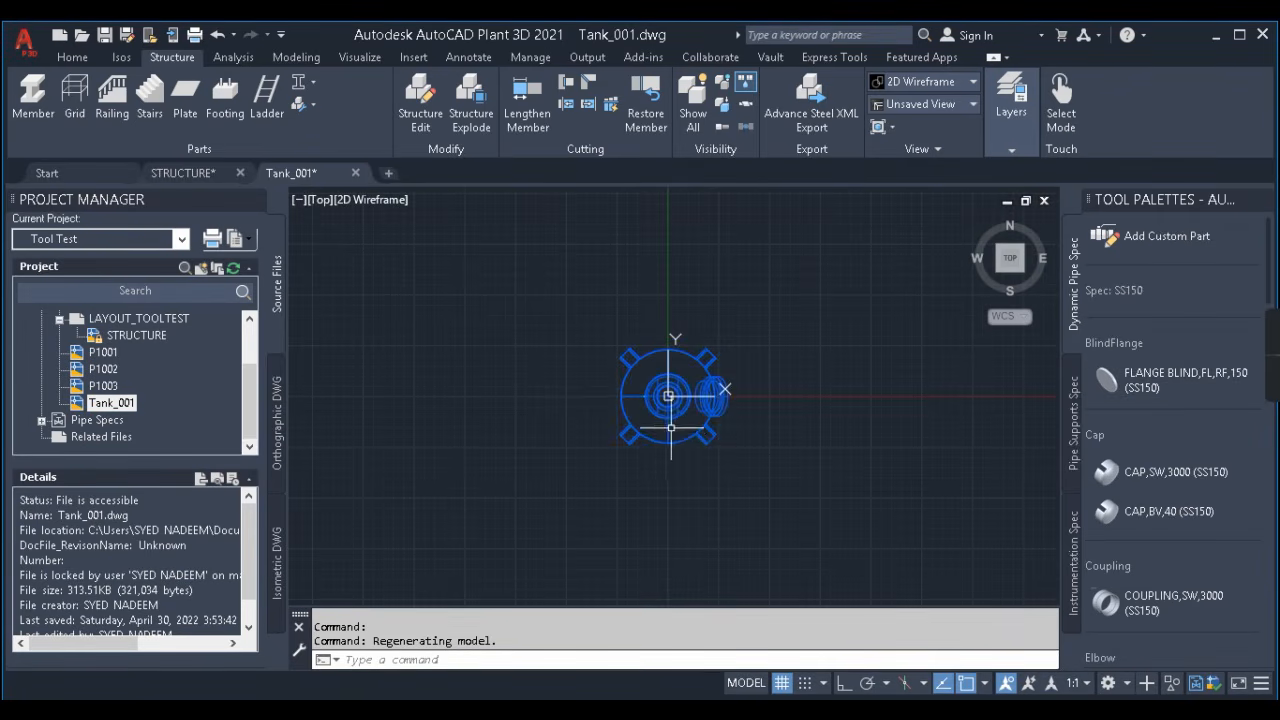
{"action": "left_click", "coordinate": [679, 440]}
{"action": "type", "text": "m"}
{"action": "key", "text": "Return"}
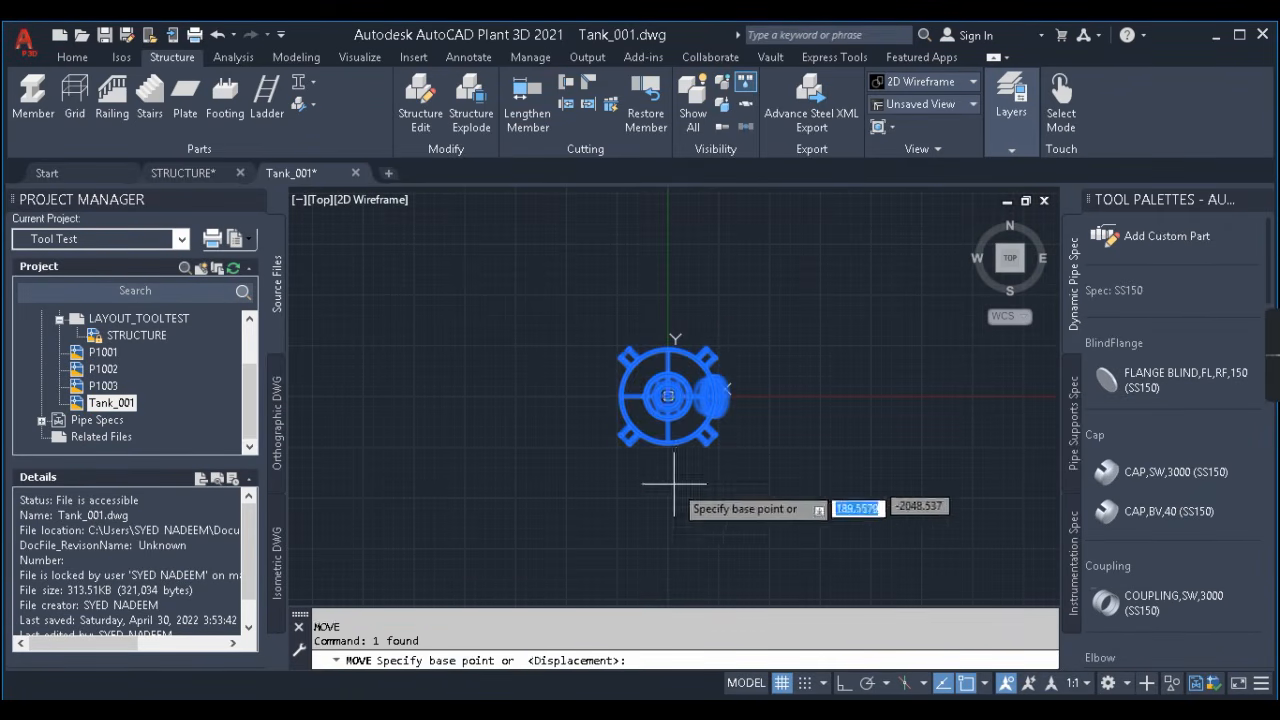
{"action": "left_click", "coordinate": [623, 504]}
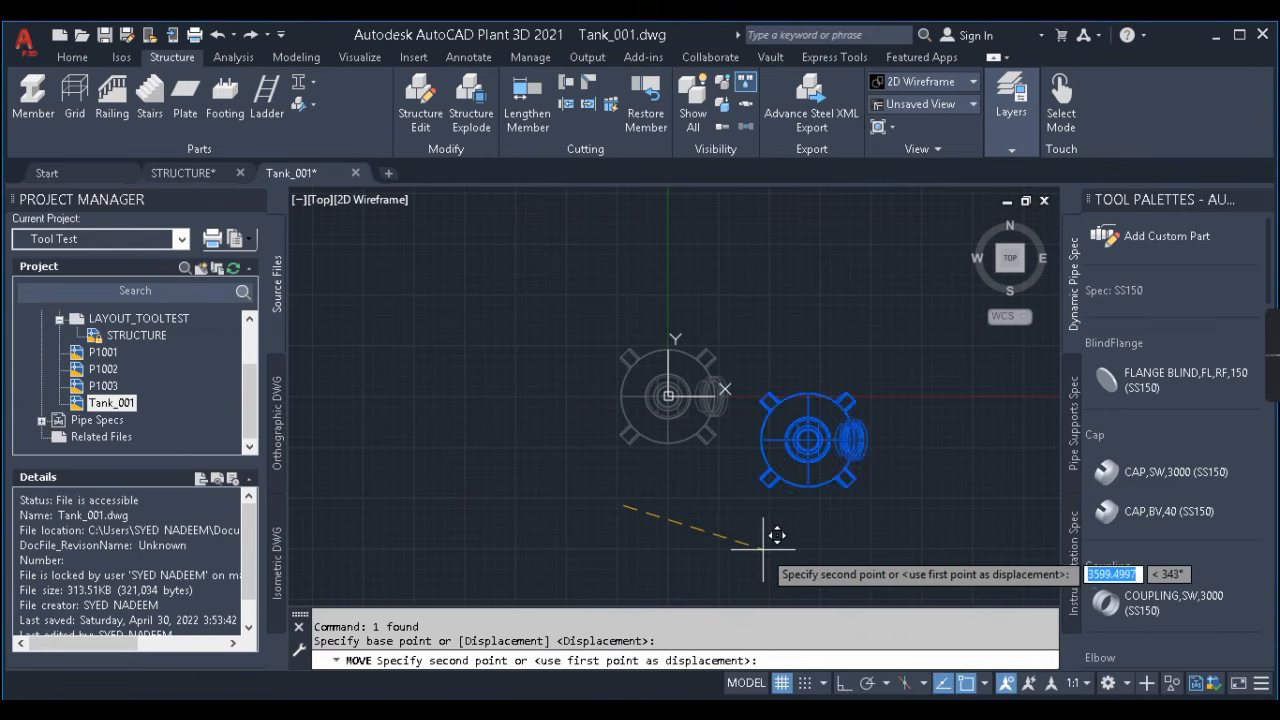
{"action": "key", "text": "F8"}
{"action": "type", "text": "3000"}
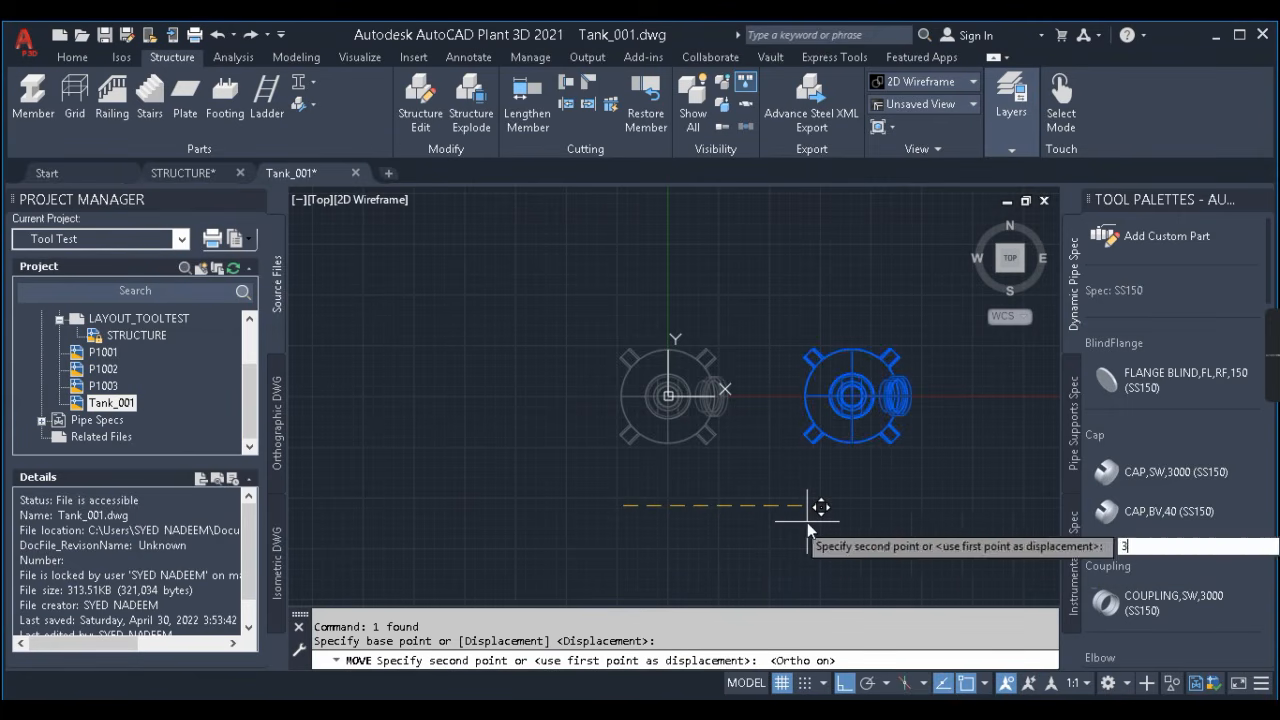
{"action": "key", "text": "Return"}
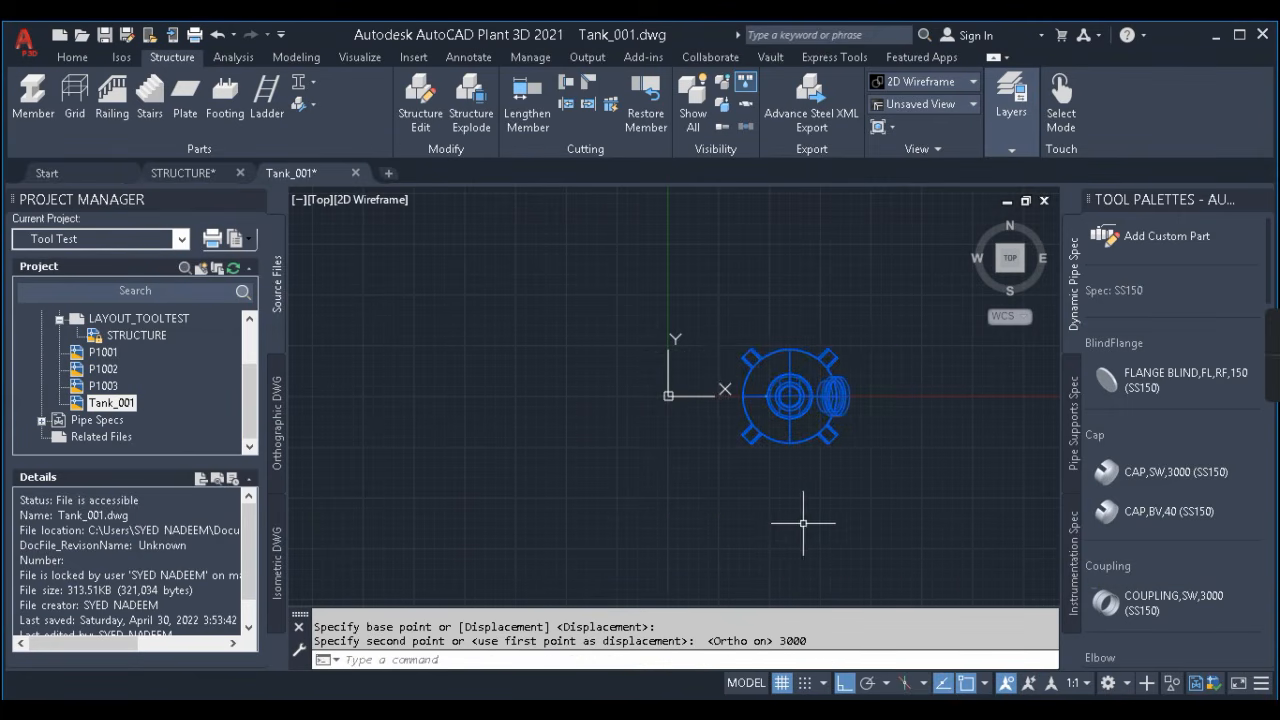
- Move the tank 3000 mm in the positive Y direction
{"action": "key", "text": "Return"}
{"action": "type", "text": "P"}
{"action": "key", "text": "Return"}
{"action": "key", "text": "Return"}
{"action": "left_click", "coordinate": [887, 511]}
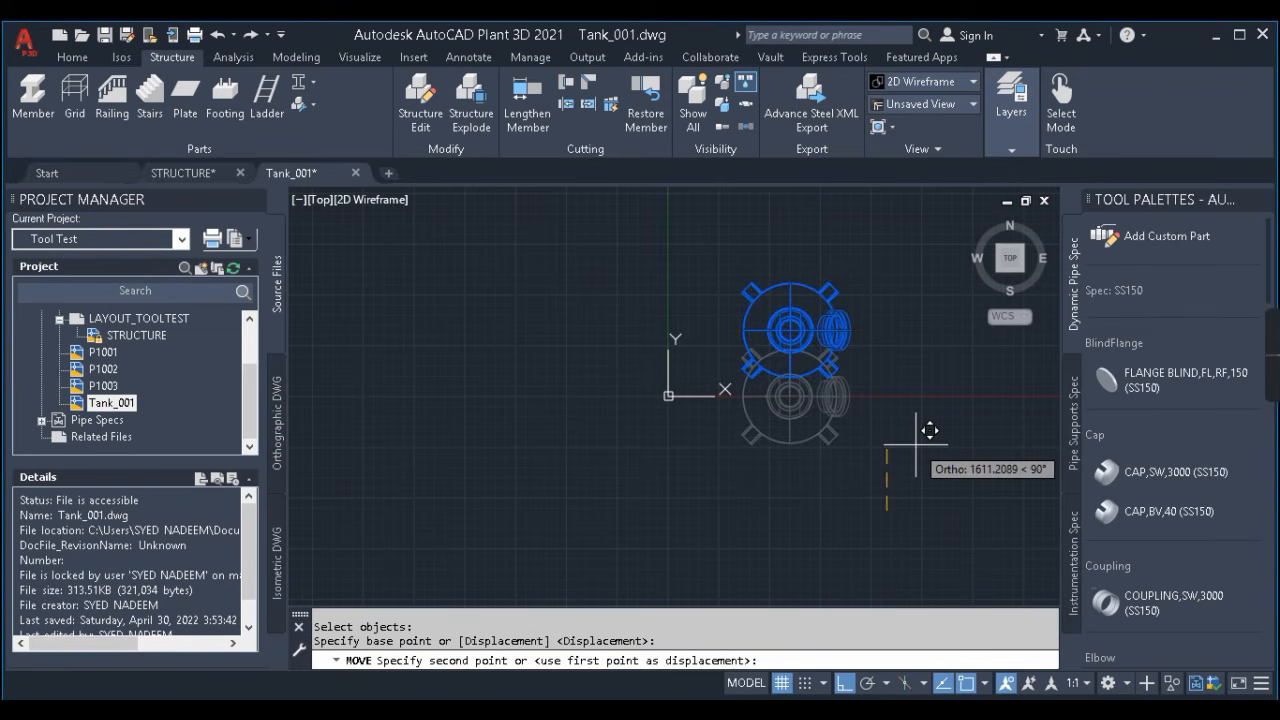
{"action": "type", "text": "3000"}
{"action": "key", "text": "Return"}
- Identify the coordinates of a bottom corner of the tank's support bracket base plate
{"action": "mouse_move", "coordinate": [729, 477]}
{"action": "middle_mouse_down"}
{"action": "mouse_move", "coordinate": [782, 404]}
{"action": "mouse_move", "coordinate": [774, 423]}
{"action": "mouse_move", "coordinate": [740, 340]}
{"action": "middle_mouse_up"}
{"action": "scroll", "coordinate": [705, 355], "scroll_direction": "up", "scroll_amount": 5}
{"action": "type", "text": "ID"}
{"action": "key", "text": "Return"}
{"action": "scroll", "coordinate": [766, 361], "scroll_direction": "up", "scroll_amount": 3}
{"action": "left_click", "coordinate": [755, 370]}
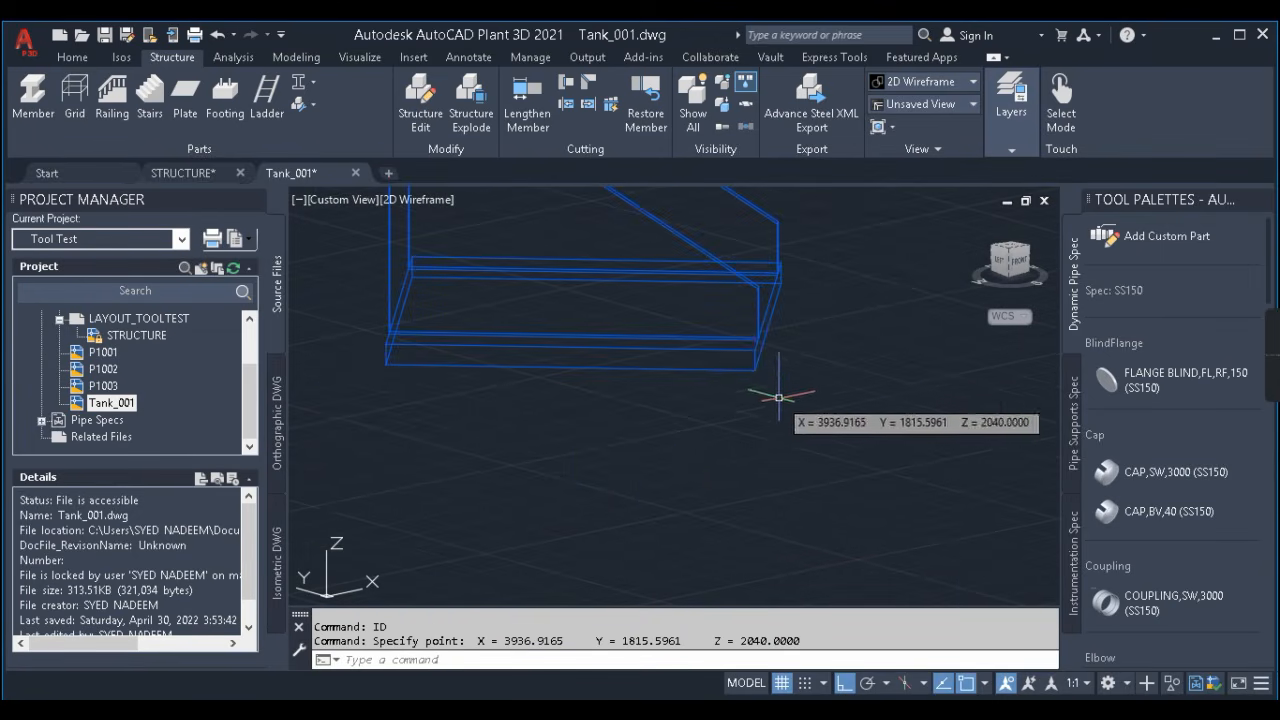
- Move the tank 40 mm straight down along the Z axis
{"action": "type", "text": "m"}
{"action": "key", "text": "Return"}
{"action": "left_click", "coordinate": [802, 386]}
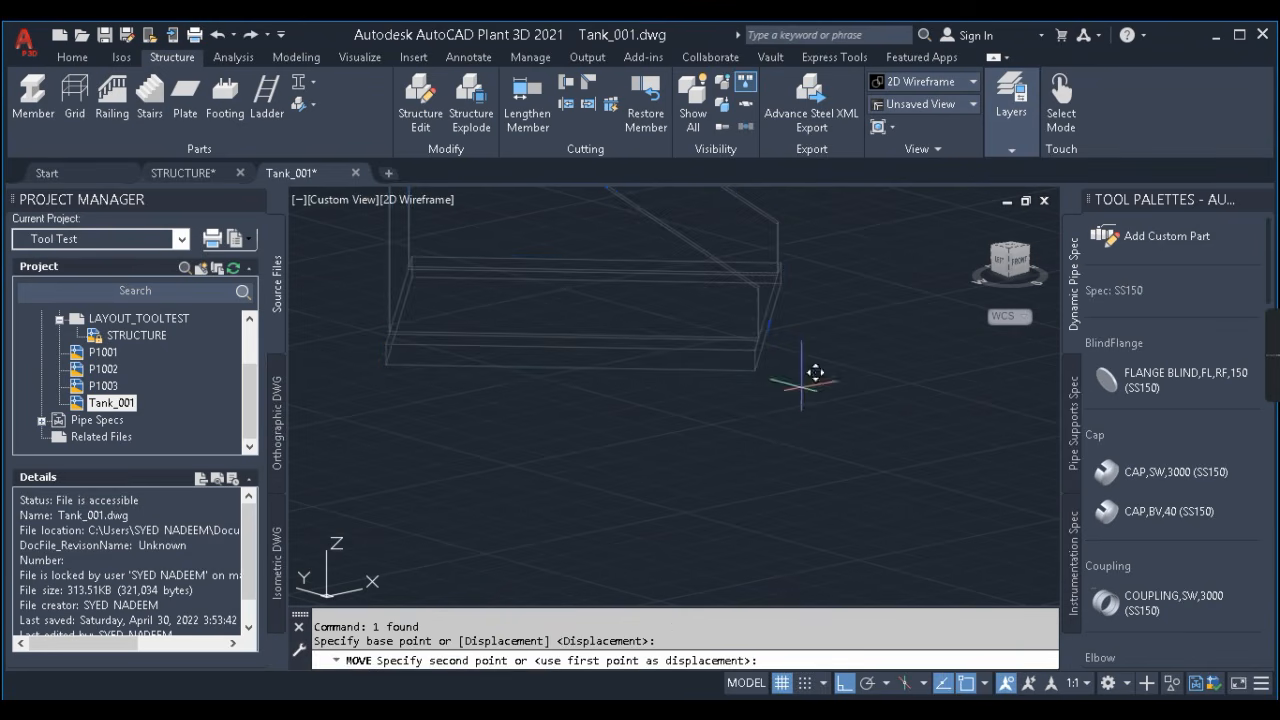
{"action": "type", "text": "40"}
{"action": "key", "text": "Return"}
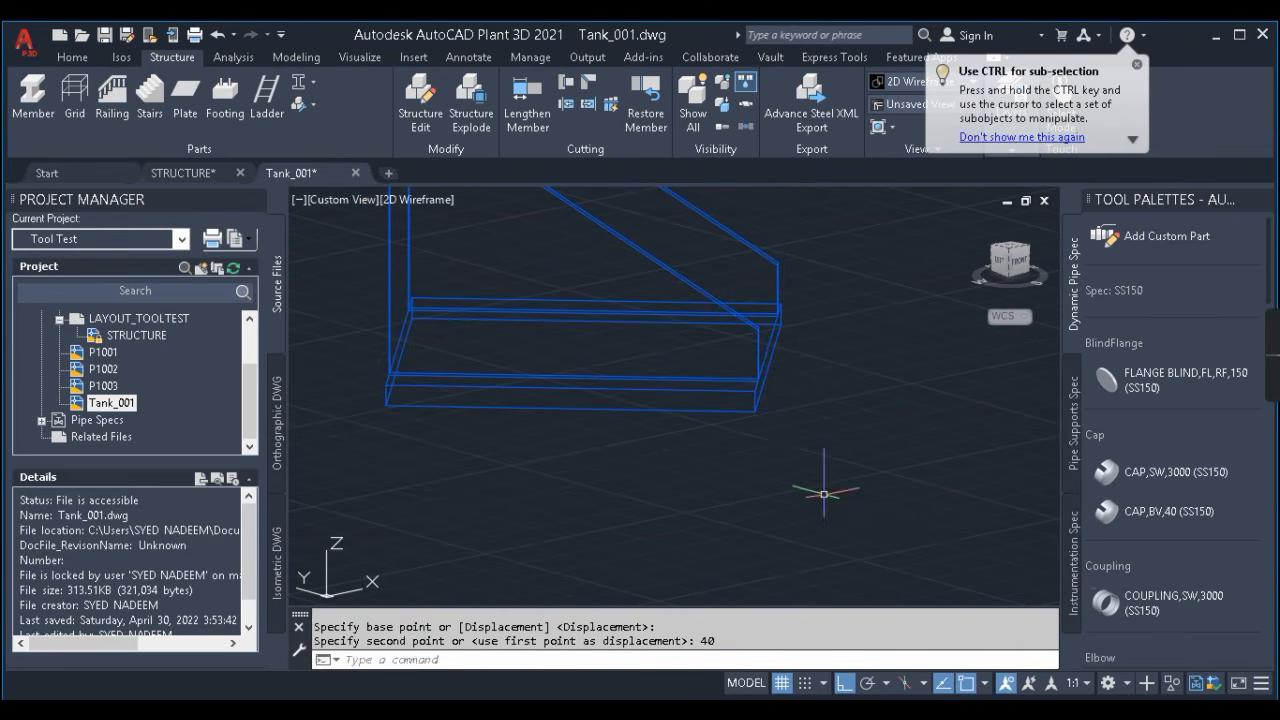
- Move the tank 1500 mm straight up along the Z axis
{"action": "type", "text": "m"}
{"action": "key", "text": "Return"}
{"action": "type", "text": "p"}
{"action": "key", "text": "Return"}
{"action": "key", "text": "Return"}
{"action": "left_click", "coordinate": [838, 516]}
{"action": "type", "text": "1500"}
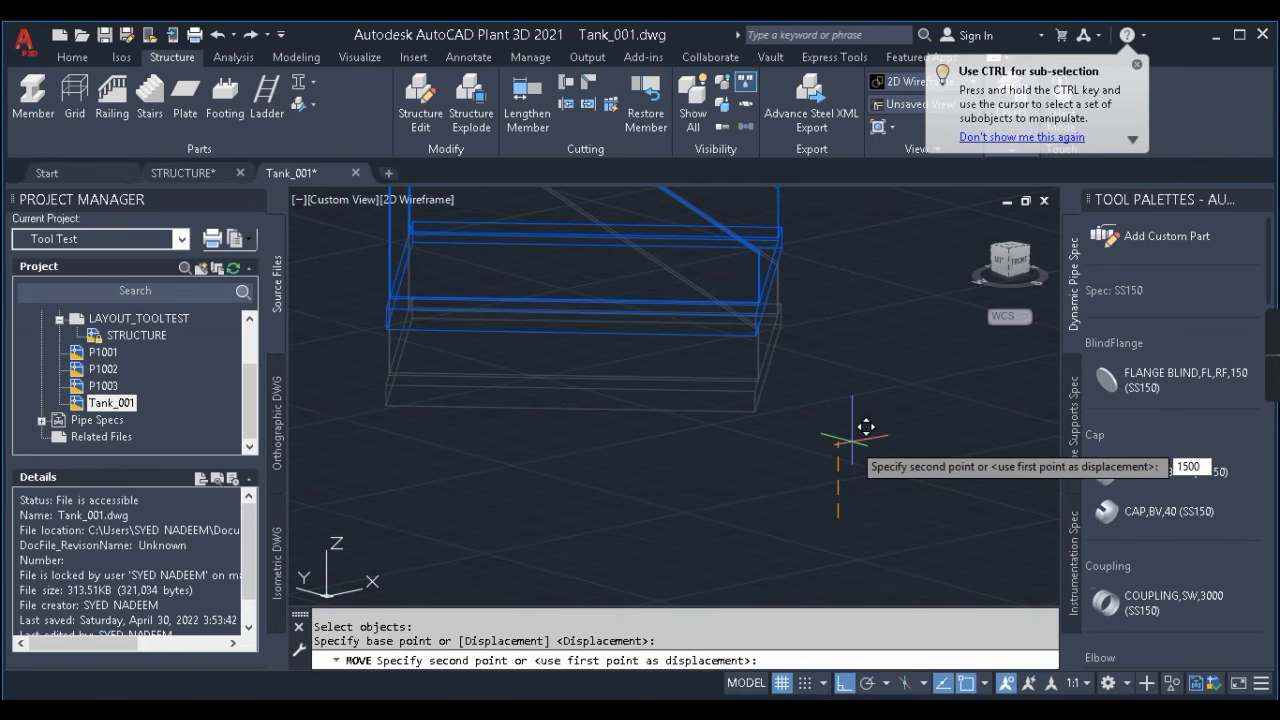
{"action": "key", "text": "Return"}
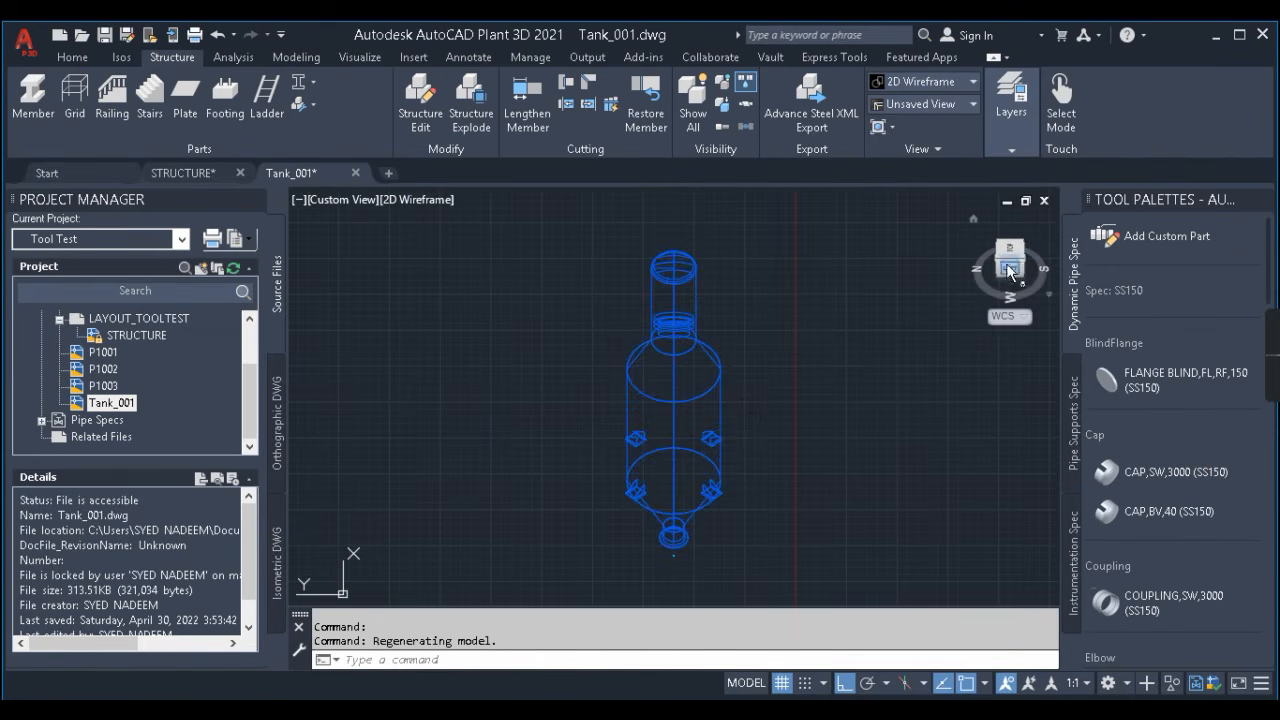
- Save the Tank_001 drawing in the SW Isometric view and return to the STRUCTURE drawing
{"action": "left_click", "coordinate": [1024, 260]}
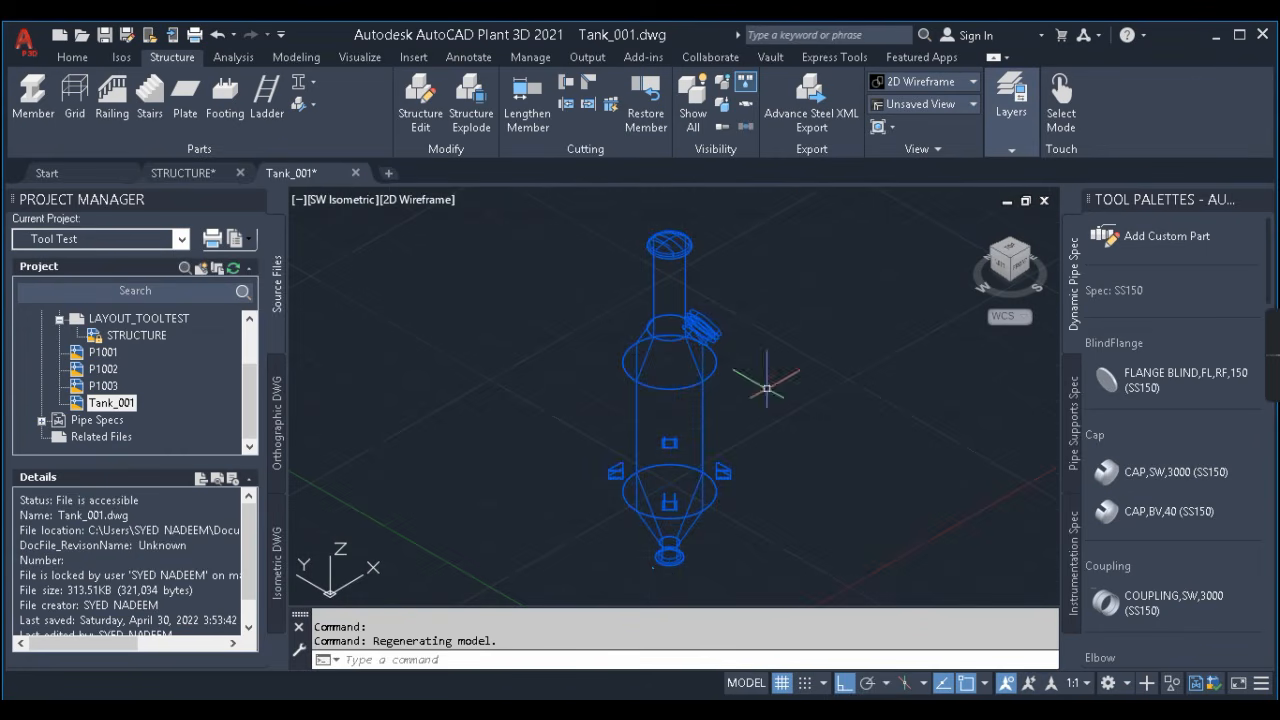
{"action": "key", "text": "ctrl+s"}
{"action": "left_click", "coordinate": [187, 172]}
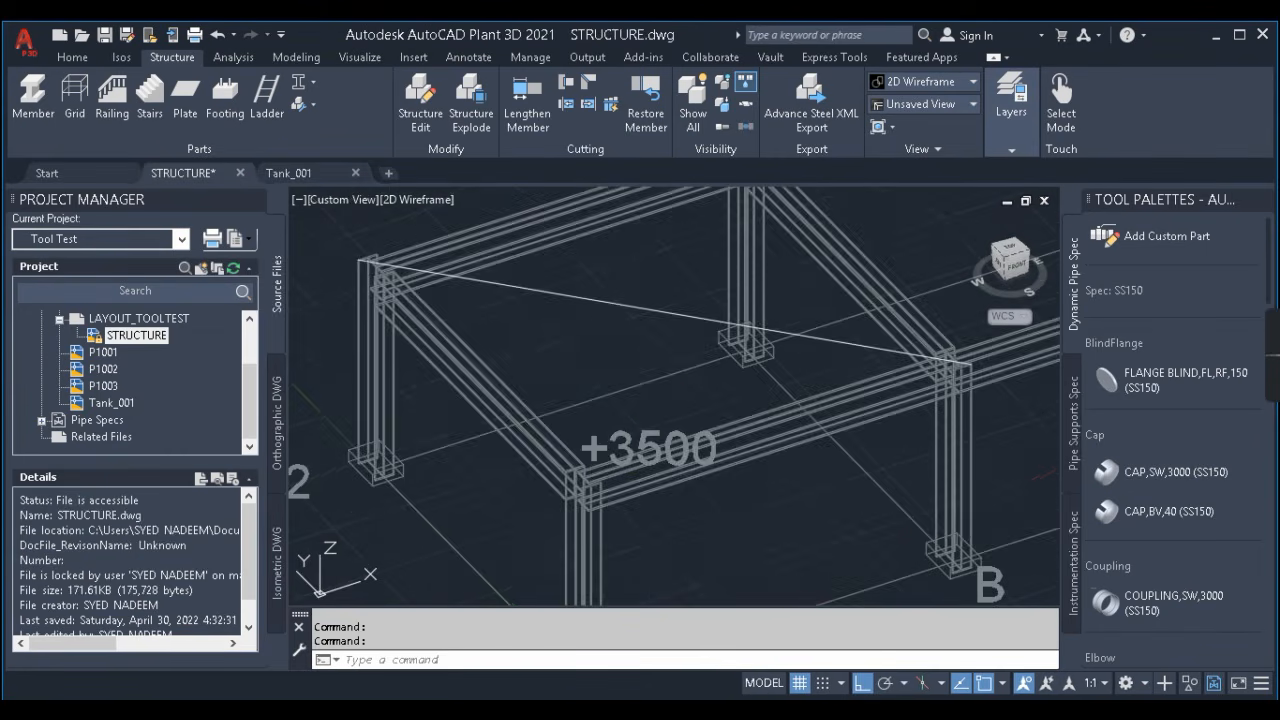
- Erase the diagonal line across the structure's first bay
{"action": "left_click", "coordinate": [656, 321]}
{"action": "left_click", "coordinate": [565, 289]}
{"action": "scroll", "coordinate": [636, 381], "scroll_direction": "down", "scroll_amount": 2}
{"action": "type", "text": "e"}
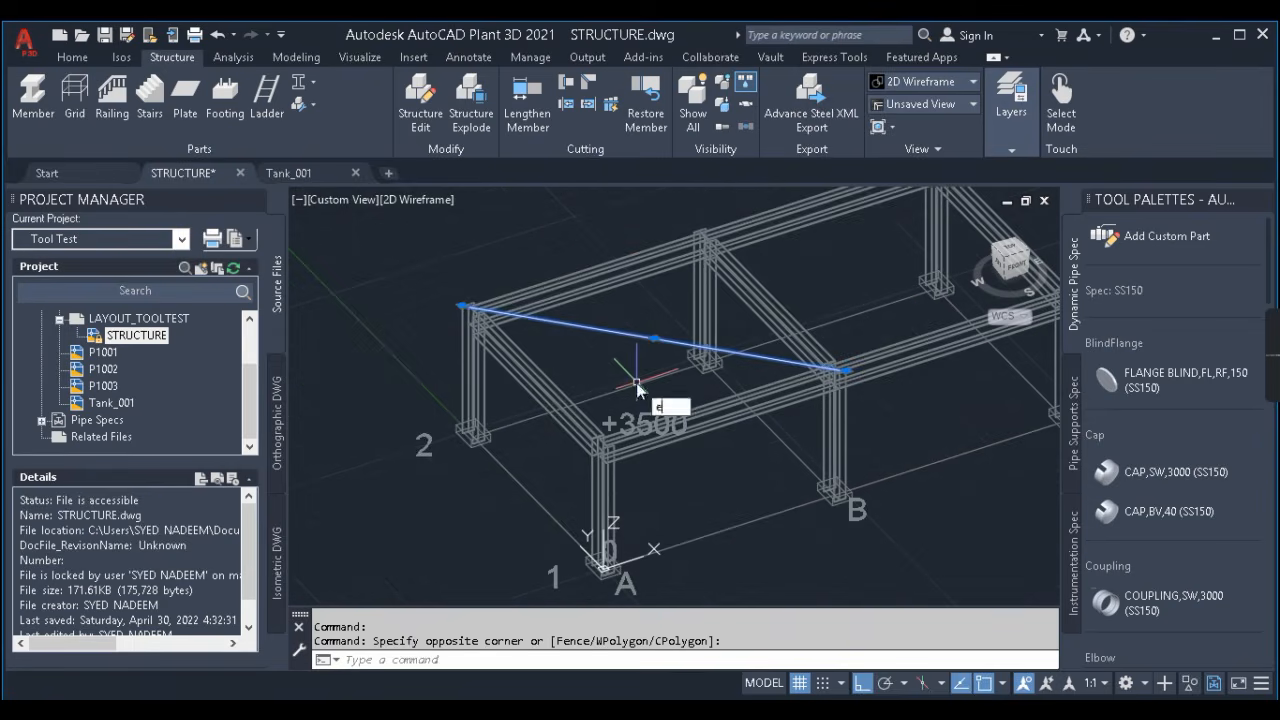
{"action": "key", "text": "Return"}
- Choose Tank_001 from the Tool Test project's Plant 3D Models folder as a DWG external reference for the structure
{"action": "type", "text": "xre"}
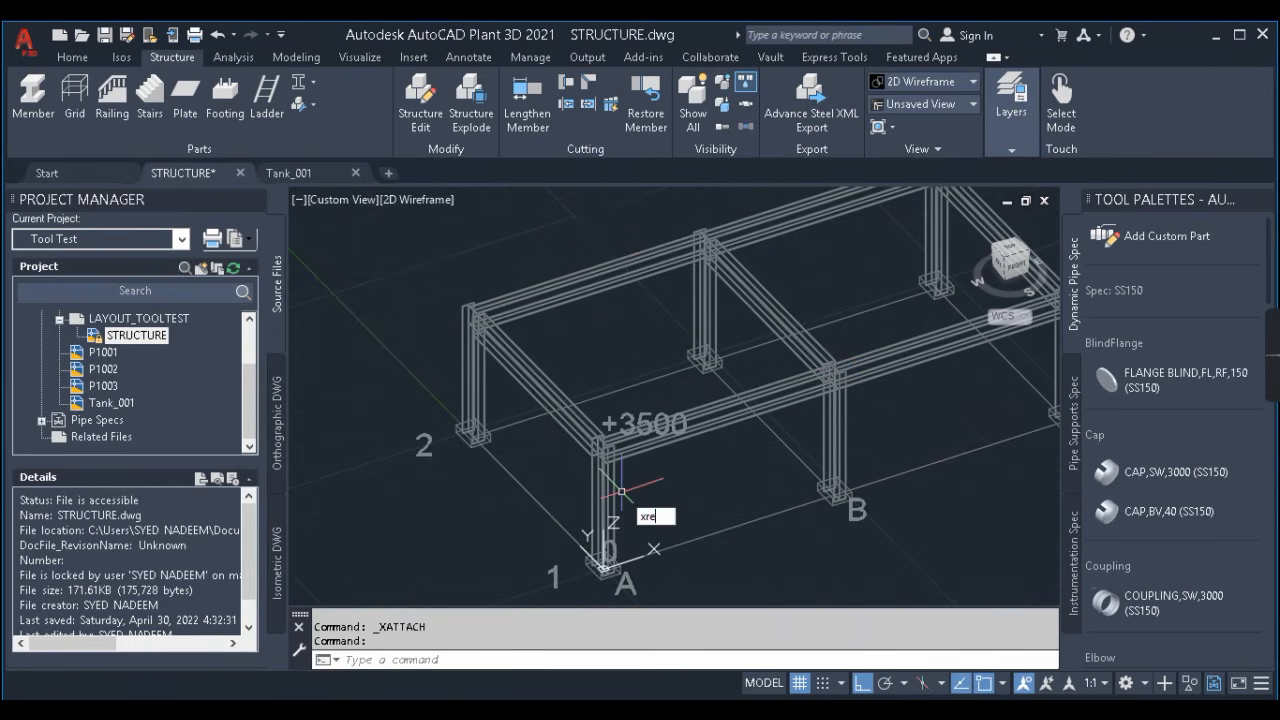
{"action": "type", "text": "f"}
{"action": "key", "text": "Return"}
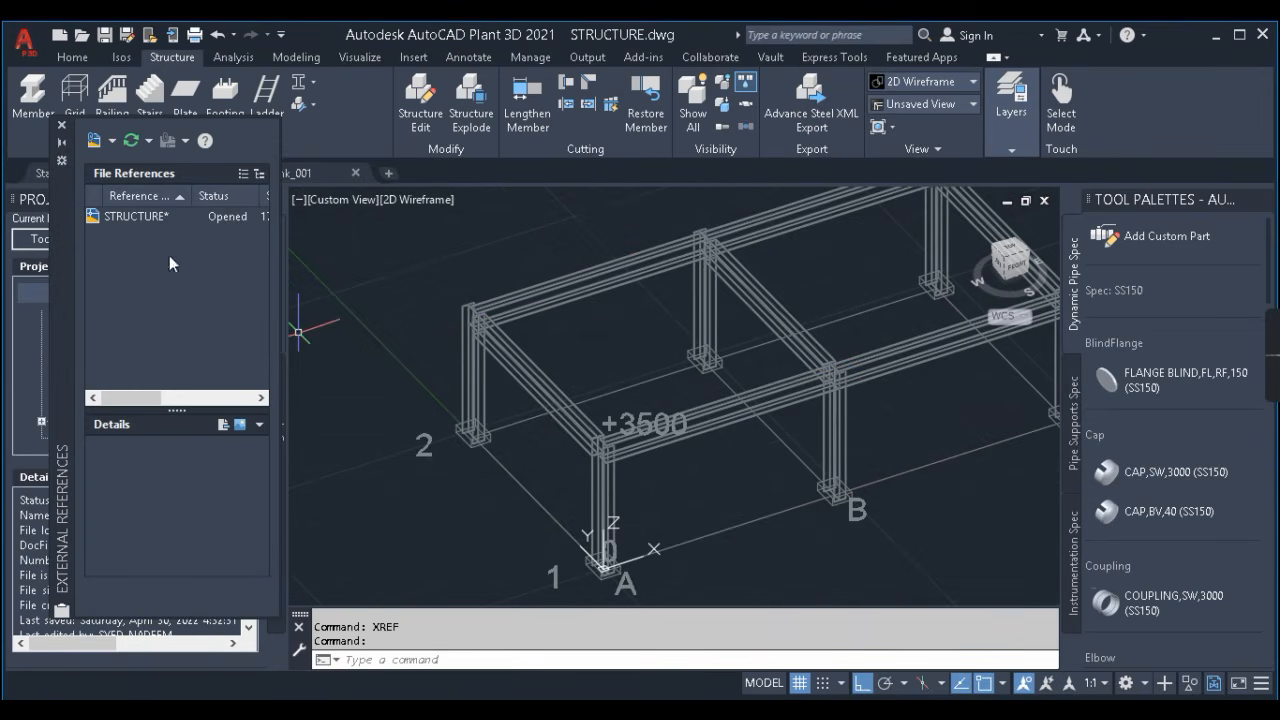
{"action": "left_click", "coordinate": [96, 146]}
{"action": "left_click", "coordinate": [627, 167]}
{"action": "left_click", "coordinate": [630, 170]}
{"action": "left_click_drag", "start_coordinate": [683, 227], "coordinate": [699, 348]}
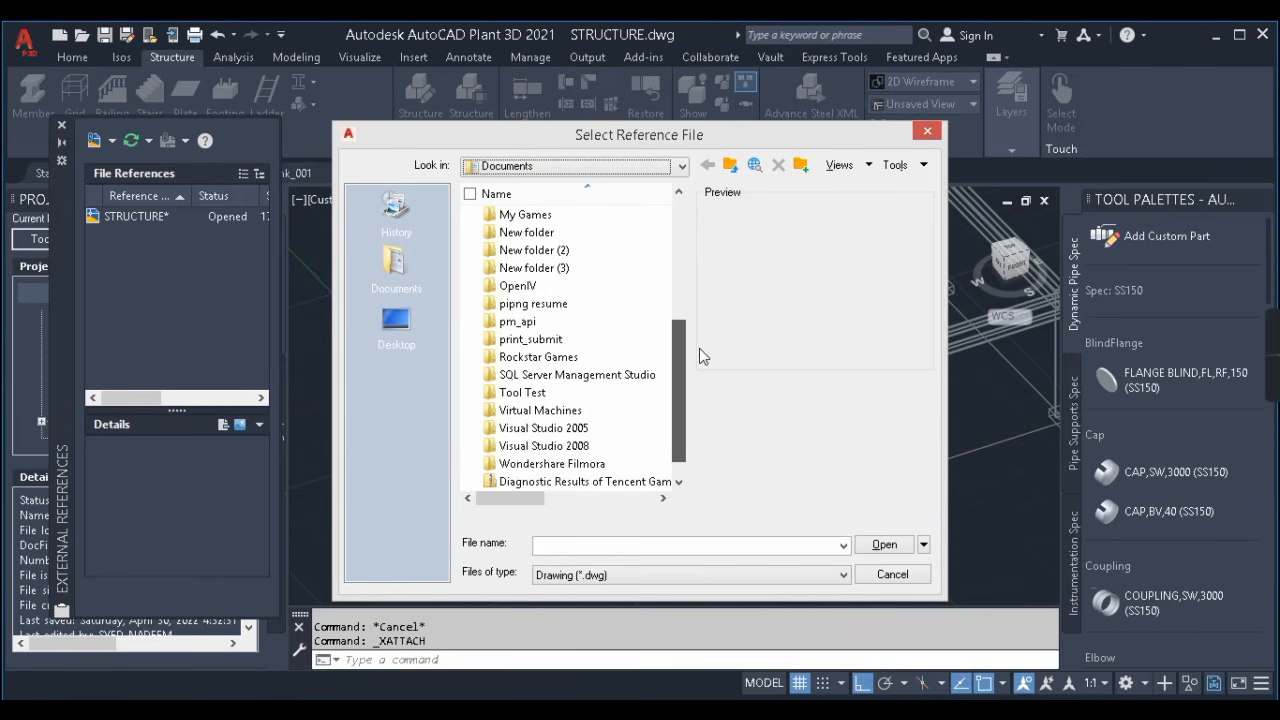
{"action": "double_click", "coordinate": [524, 393]}
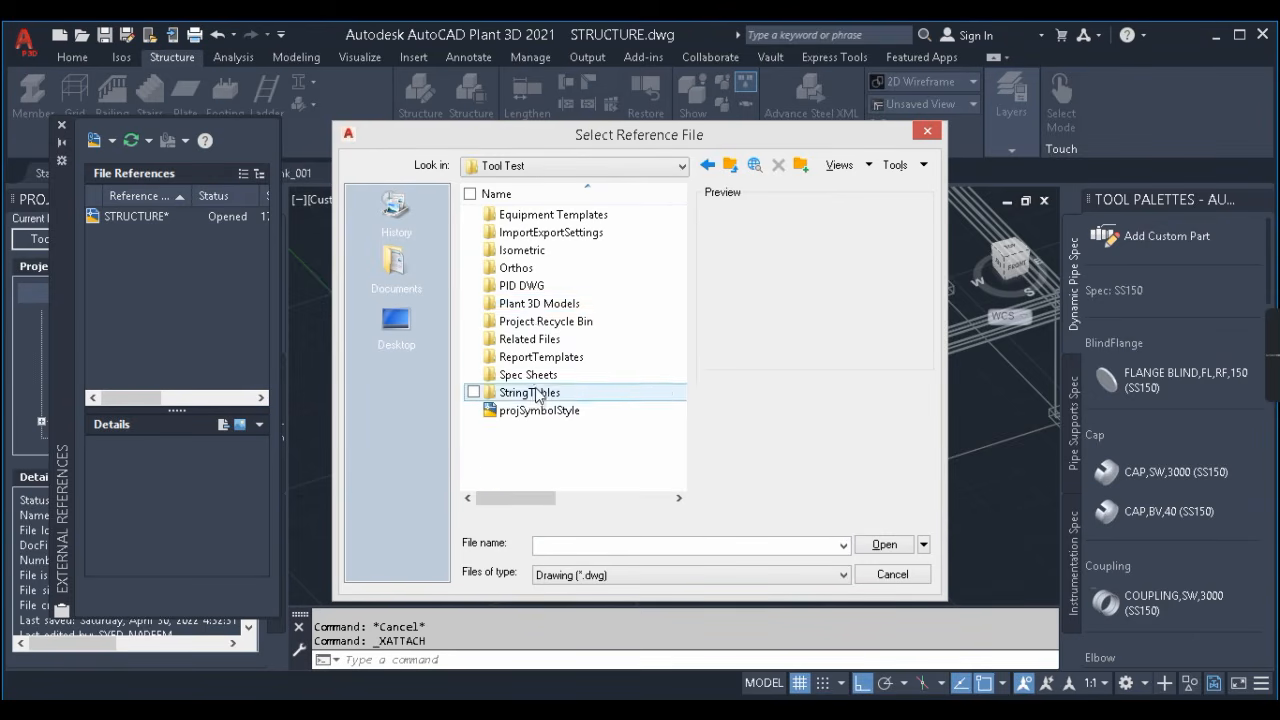
{"action": "double_click", "coordinate": [531, 308]}
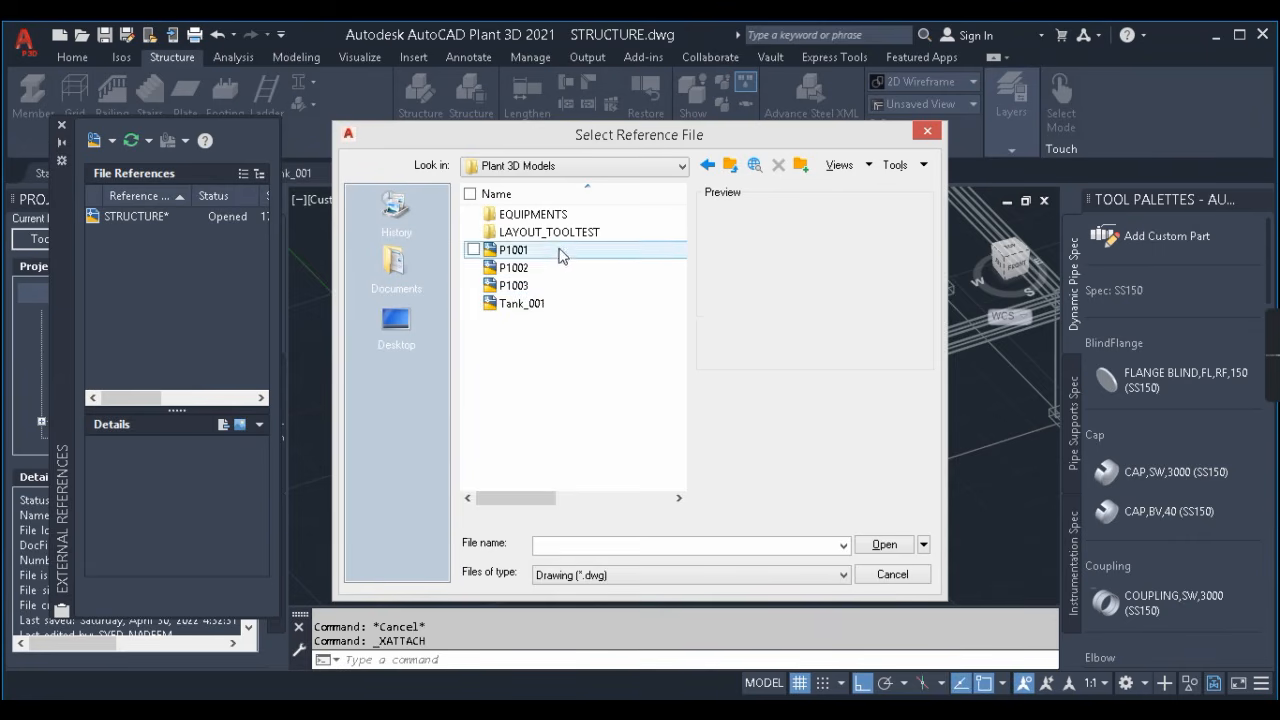
{"action": "left_click", "coordinate": [532, 303]}
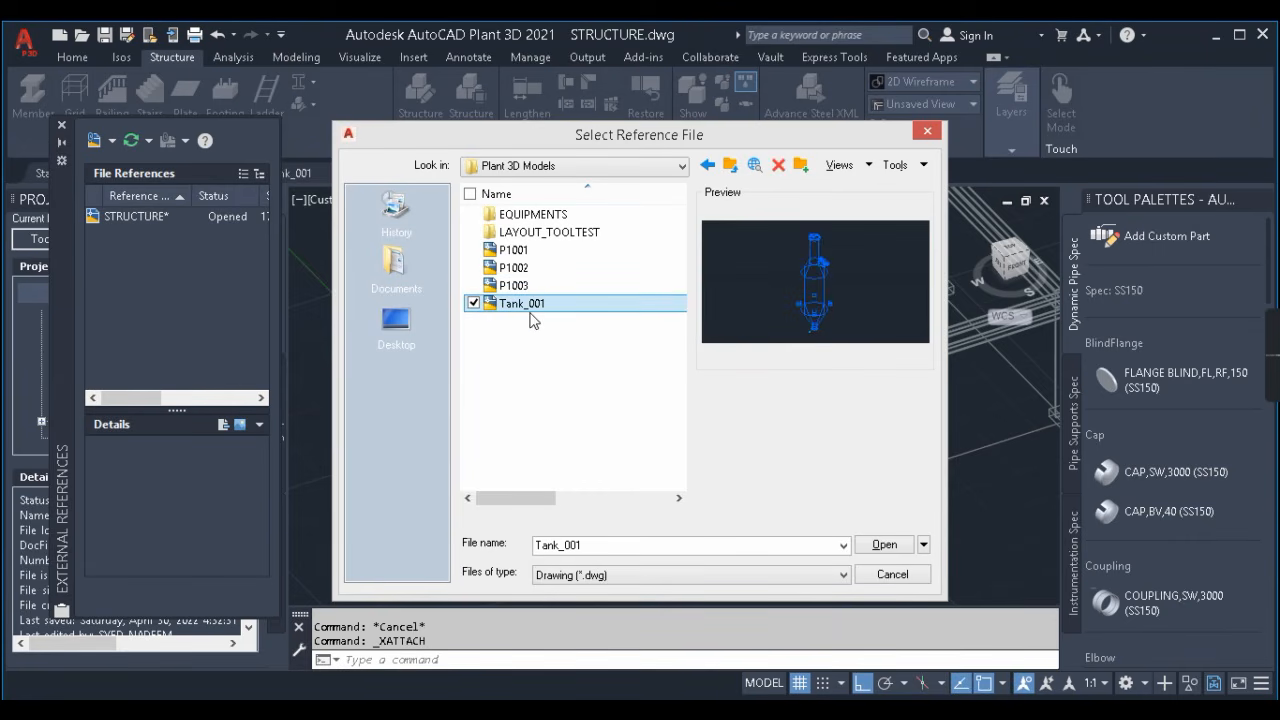
{"action": "left_click", "coordinate": [885, 552]}
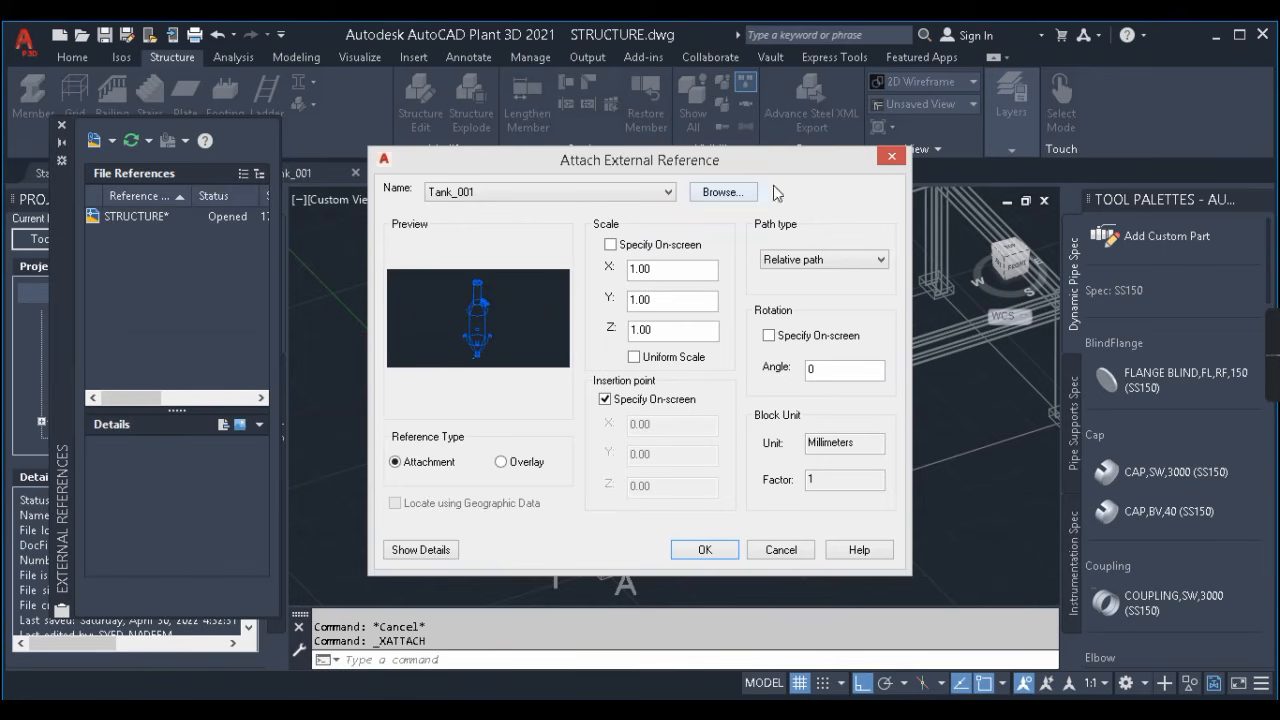
- Attach Tank_001 as an Attachment with insertion point 0,0,0, scale 1.00 and rotation 0, without specifying the insertion point on screen
{"action": "left_click", "coordinate": [610, 245]}
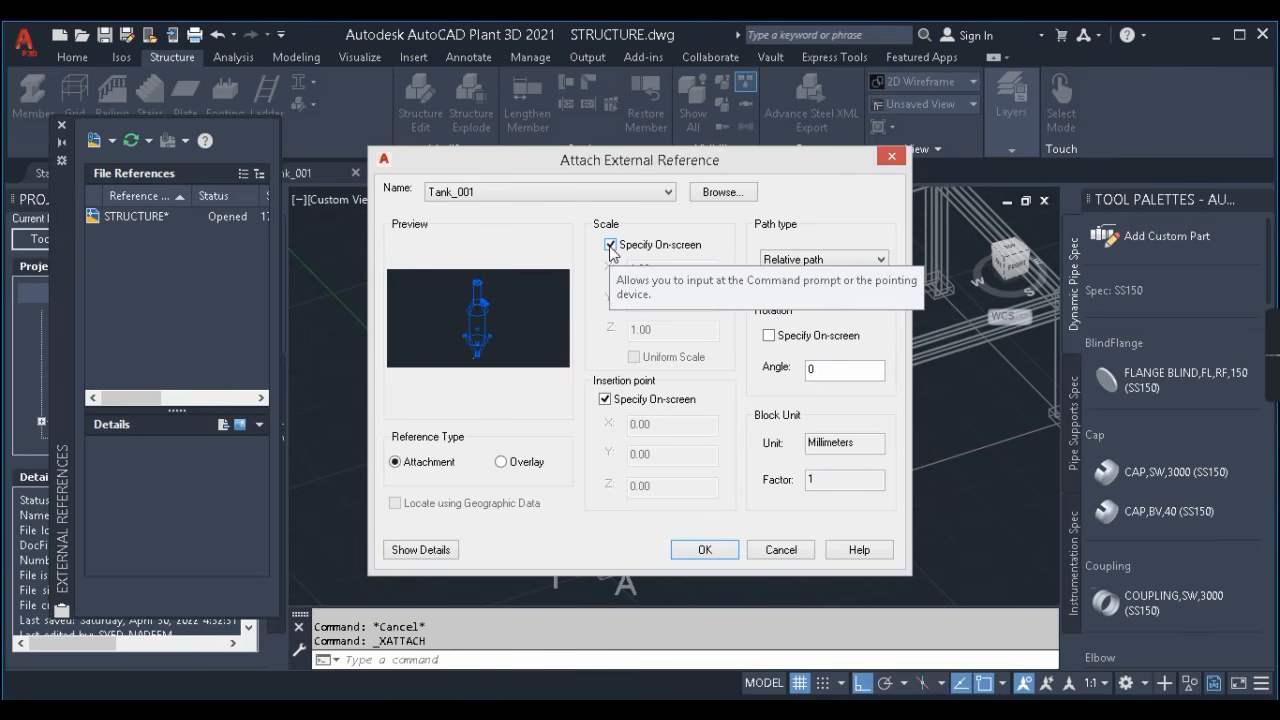
{"action": "left_click", "coordinate": [610, 245]}
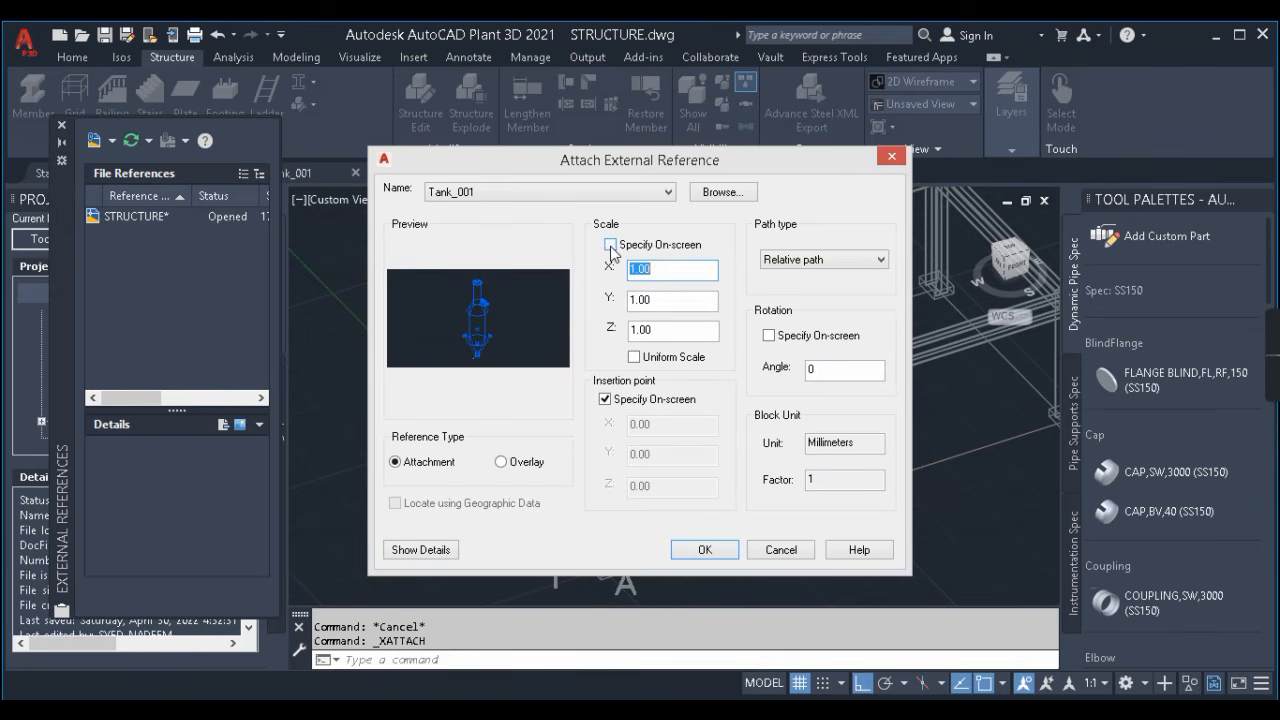
{"action": "left_click", "coordinate": [605, 399]}
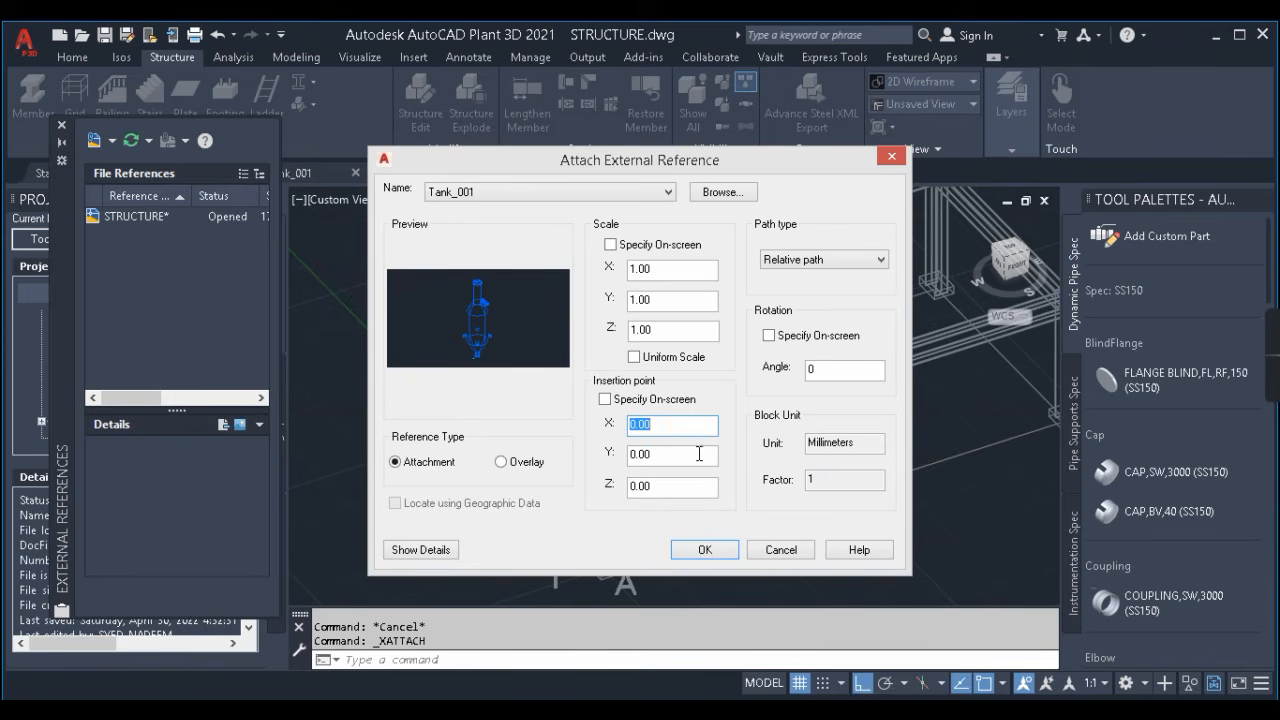
{"action": "left_click", "coordinate": [505, 465]}
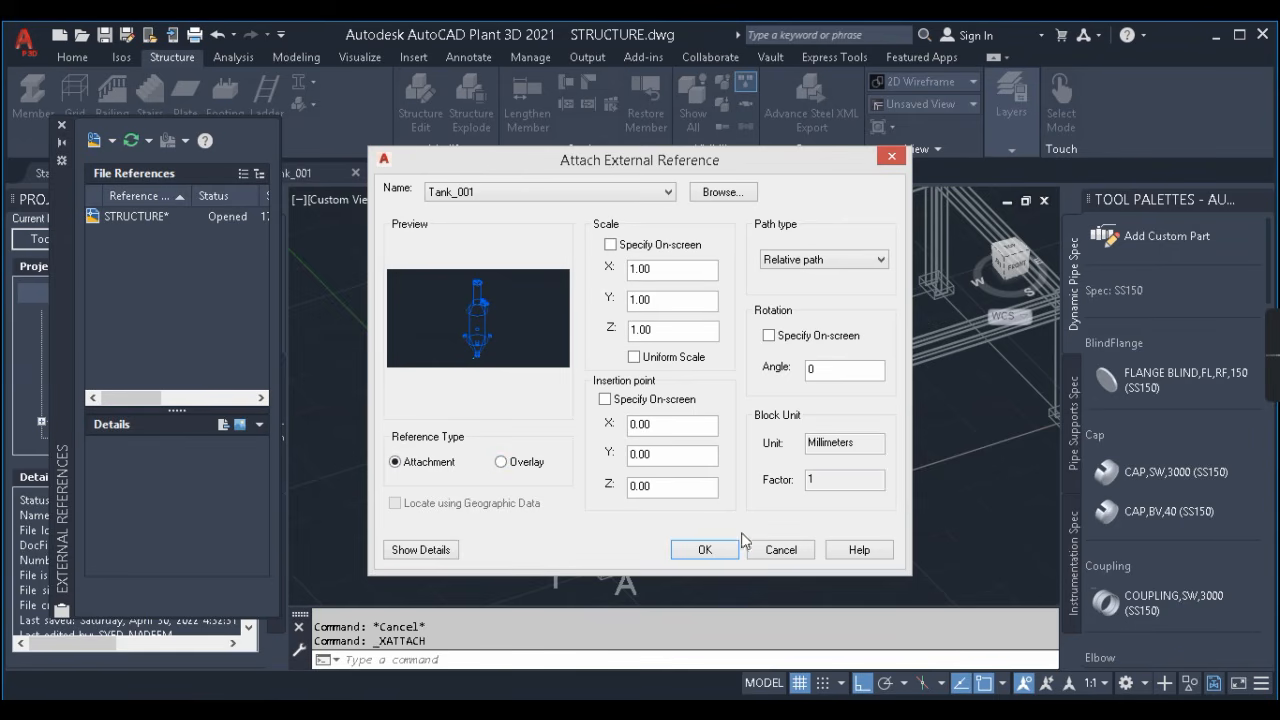
{"action": "left_click", "coordinate": [705, 550]}
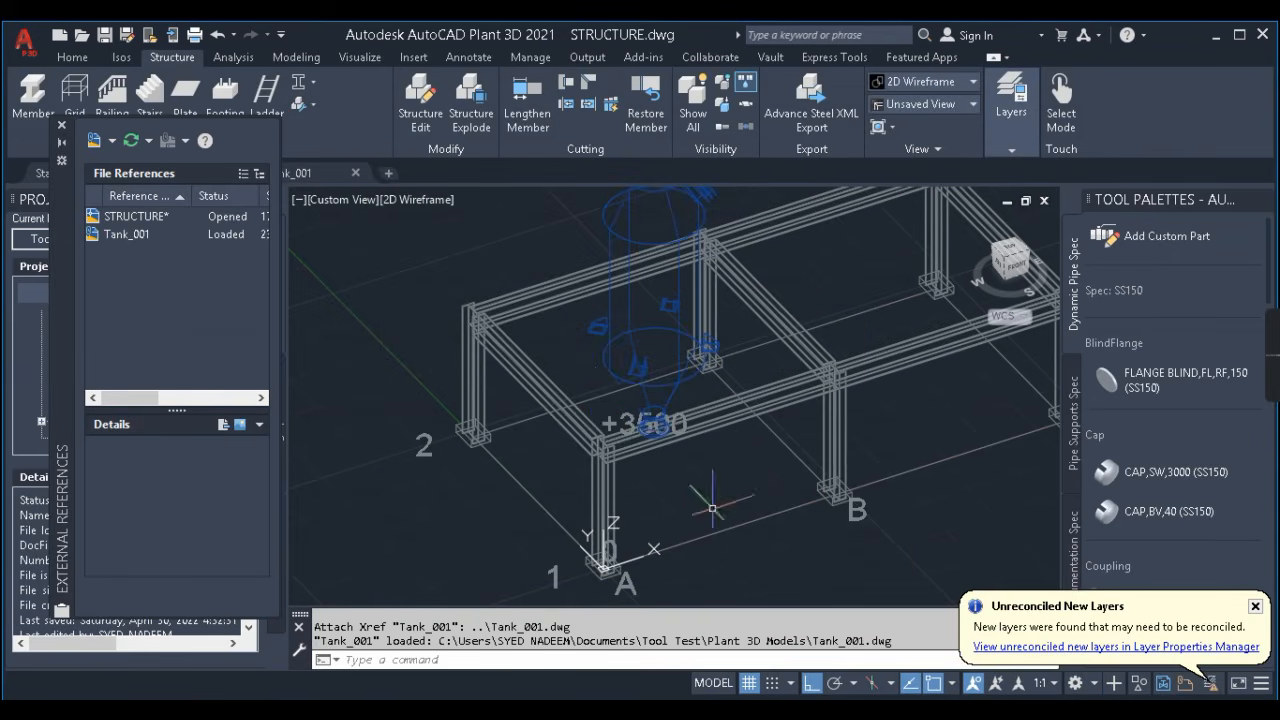
- Close the External References palette and view the tank against the structure from near the front
{"action": "scroll", "coordinate": [717, 392], "scroll_direction": "down", "scroll_amount": 4}
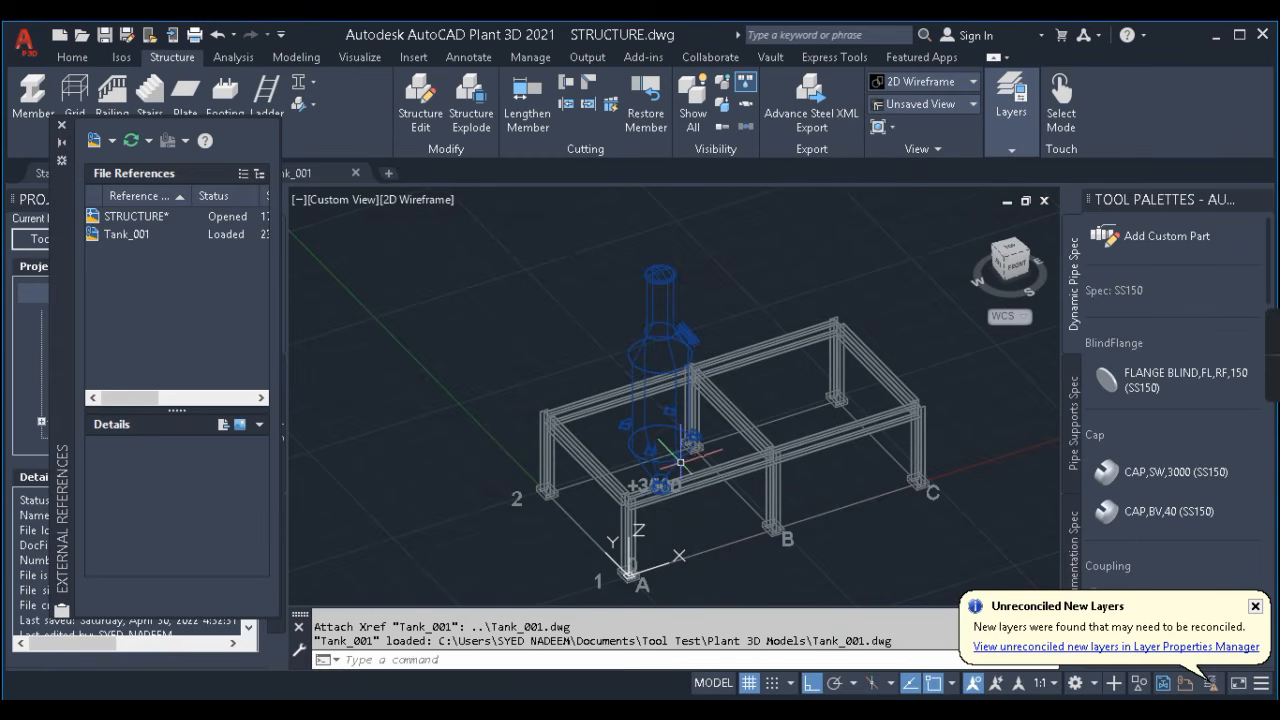
{"action": "middle_click_drag", "start_coordinate": [700, 420], "coordinate": [694, 458], "text": "shift"}
{"action": "left_click", "coordinate": [62, 127]}
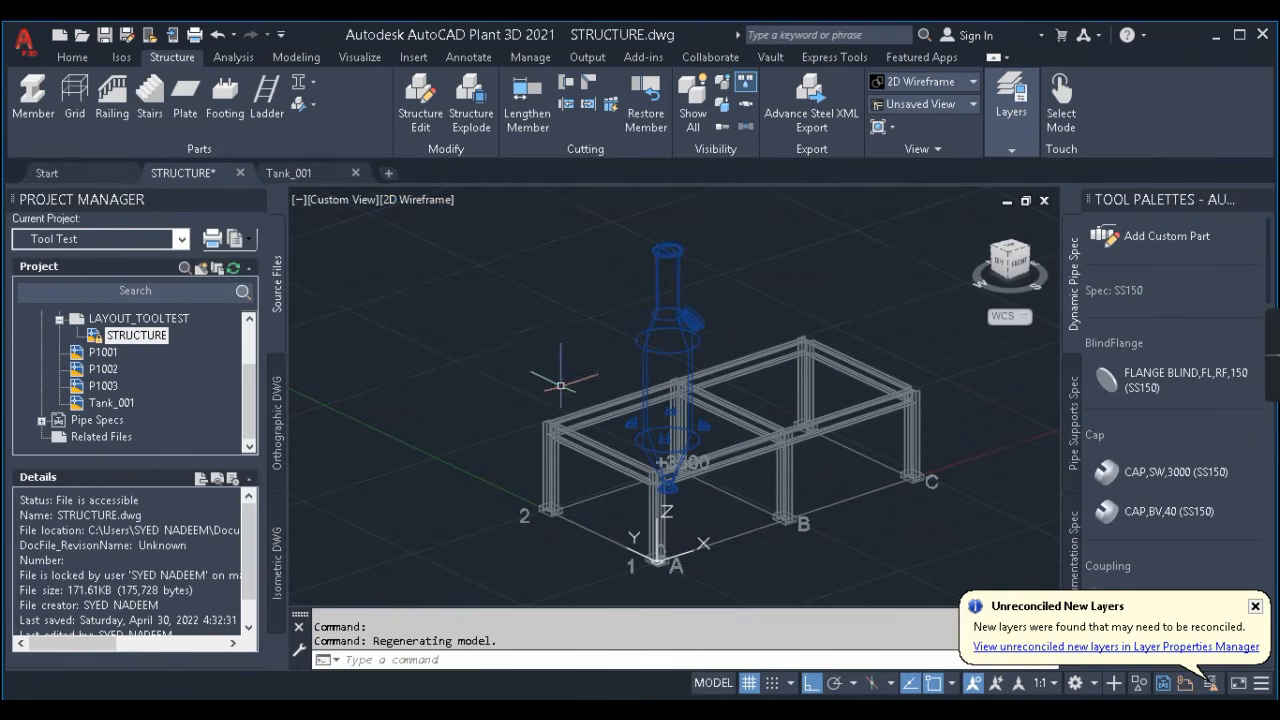
{"action": "middle_click_drag", "start_coordinate": [668, 462], "coordinate": [712, 478], "text": "shift"}
{"action": "left_click", "coordinate": [490, 327]}
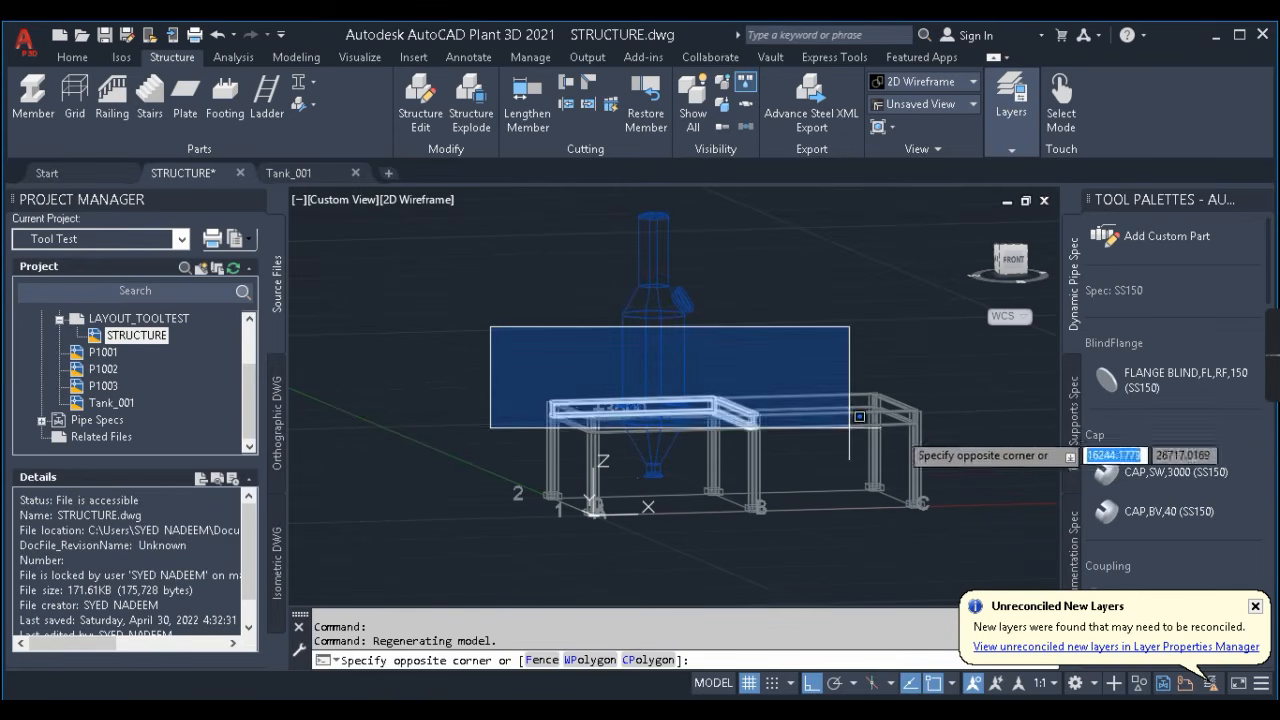
{"action": "left_click", "coordinate": [1020, 460]}
{"action": "key", "text": "Escape"}
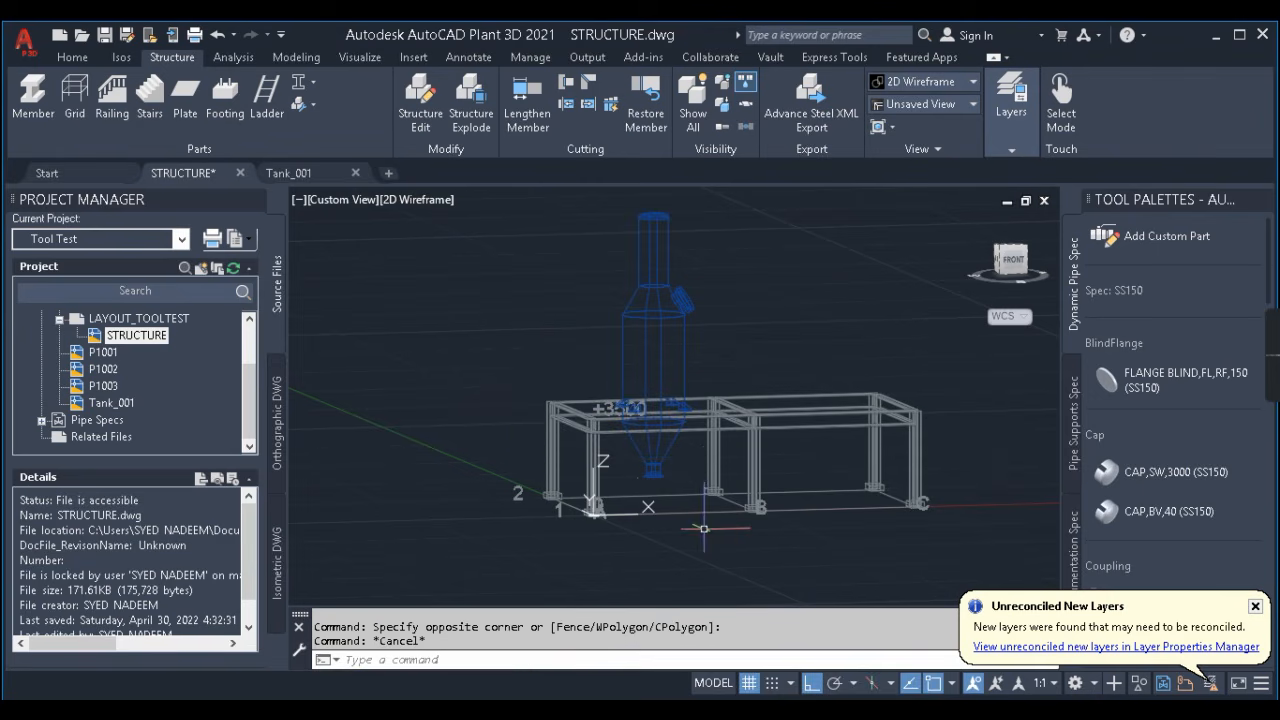
- Edit the Test grid so its platform values are 0,6000 and the upper platform is named +6000
{"action": "left_click", "coordinate": [701, 515]}
{"action": "left_click", "coordinate": [692, 512]}
{"action": "right_click", "coordinate": [690, 514]}
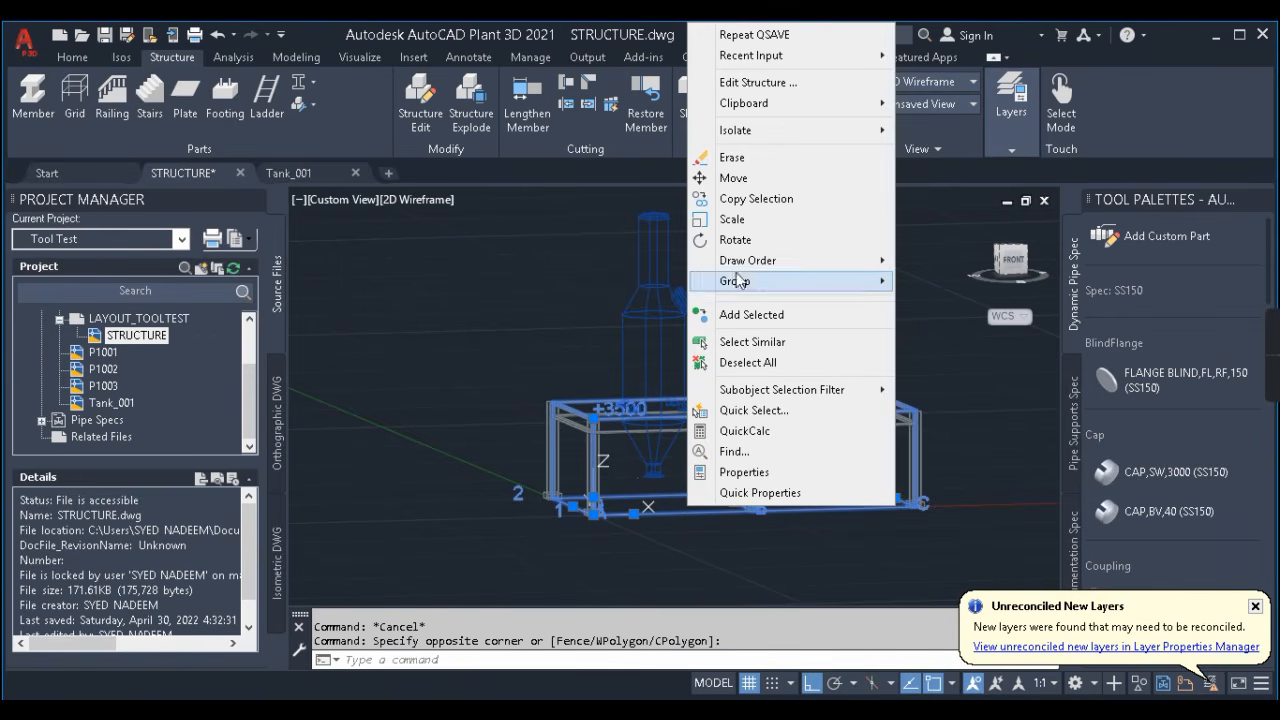
{"action": "left_click", "coordinate": [757, 82]}
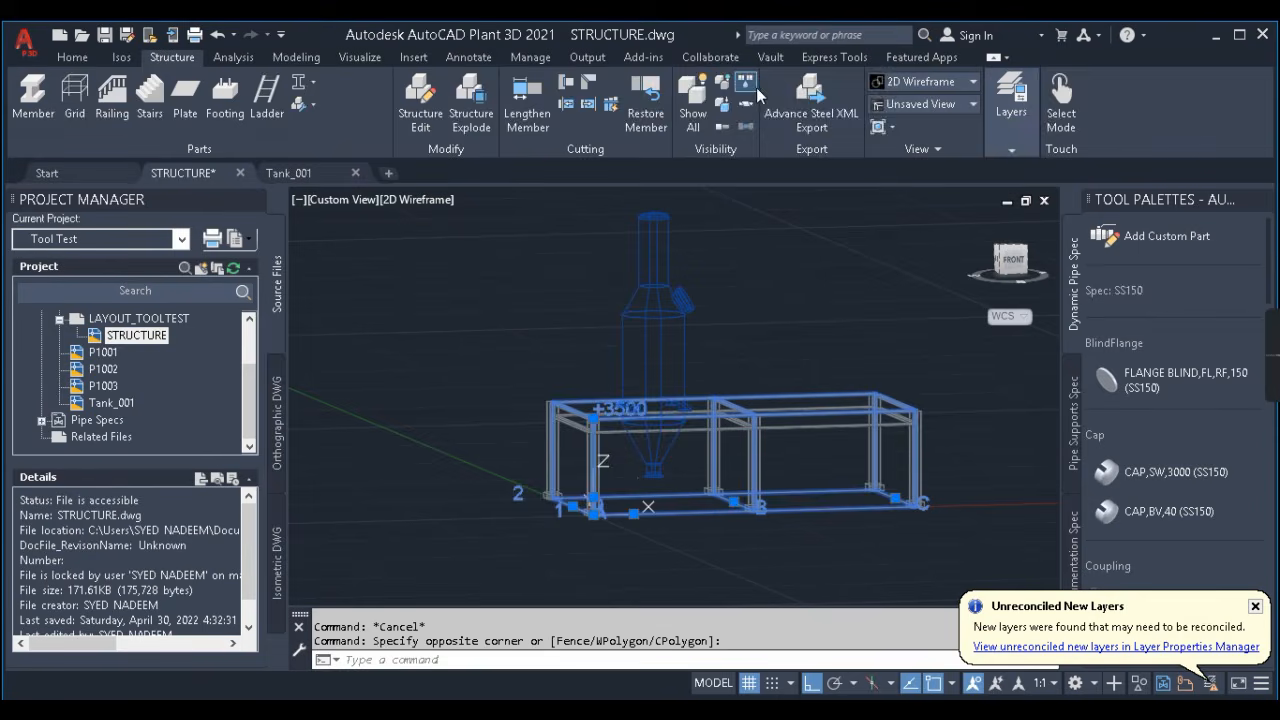
{"action": "left_click", "coordinate": [392, 428]}
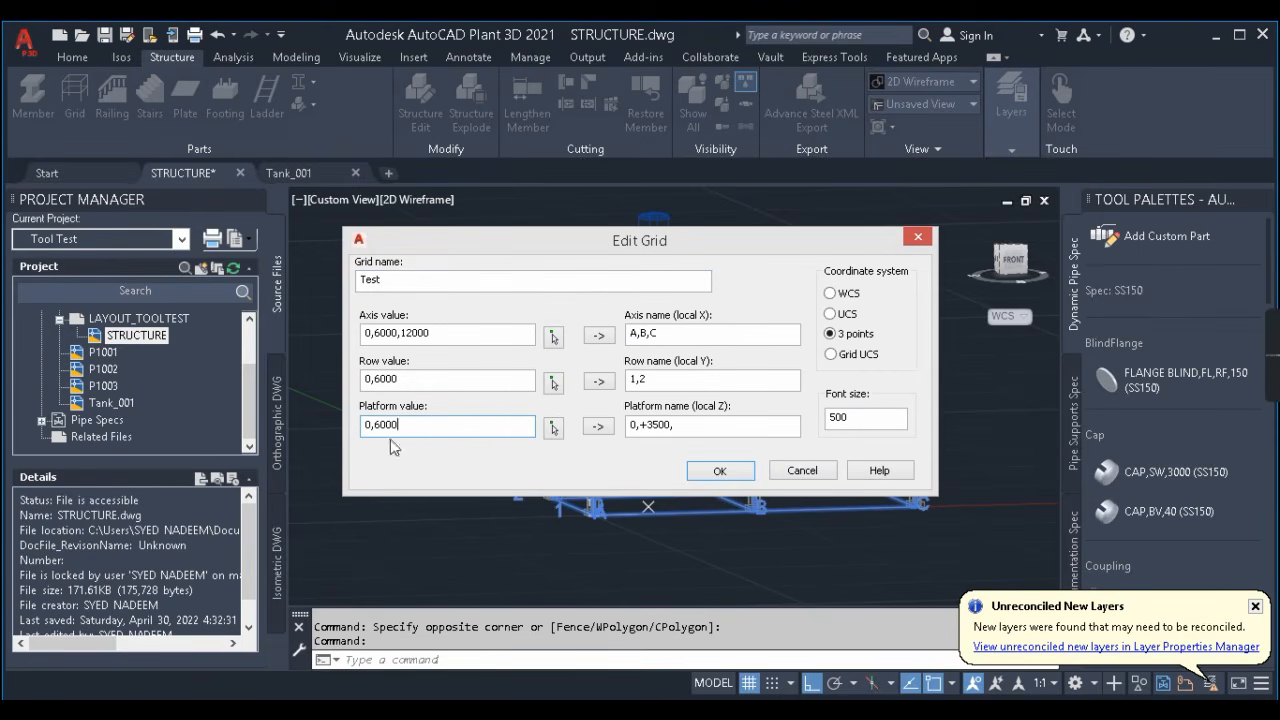
{"action": "left_click", "coordinate": [656, 425]}
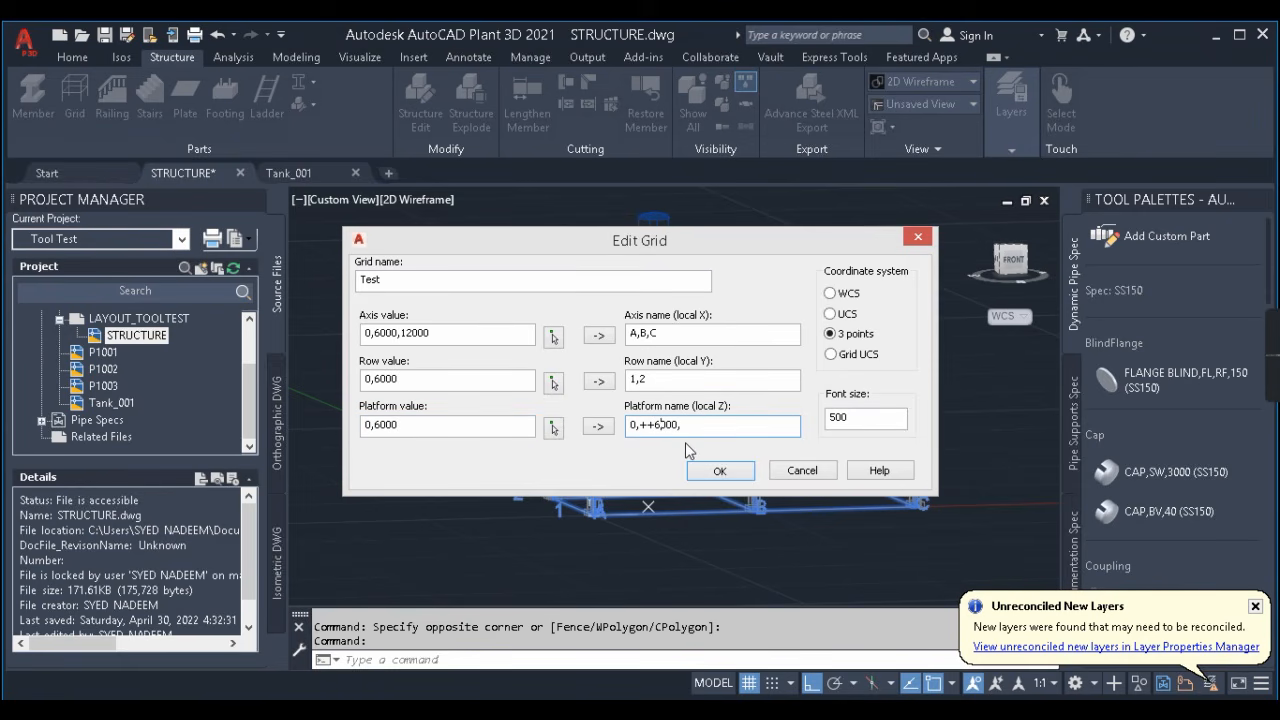
{"action": "left_click", "coordinate": [720, 471]}
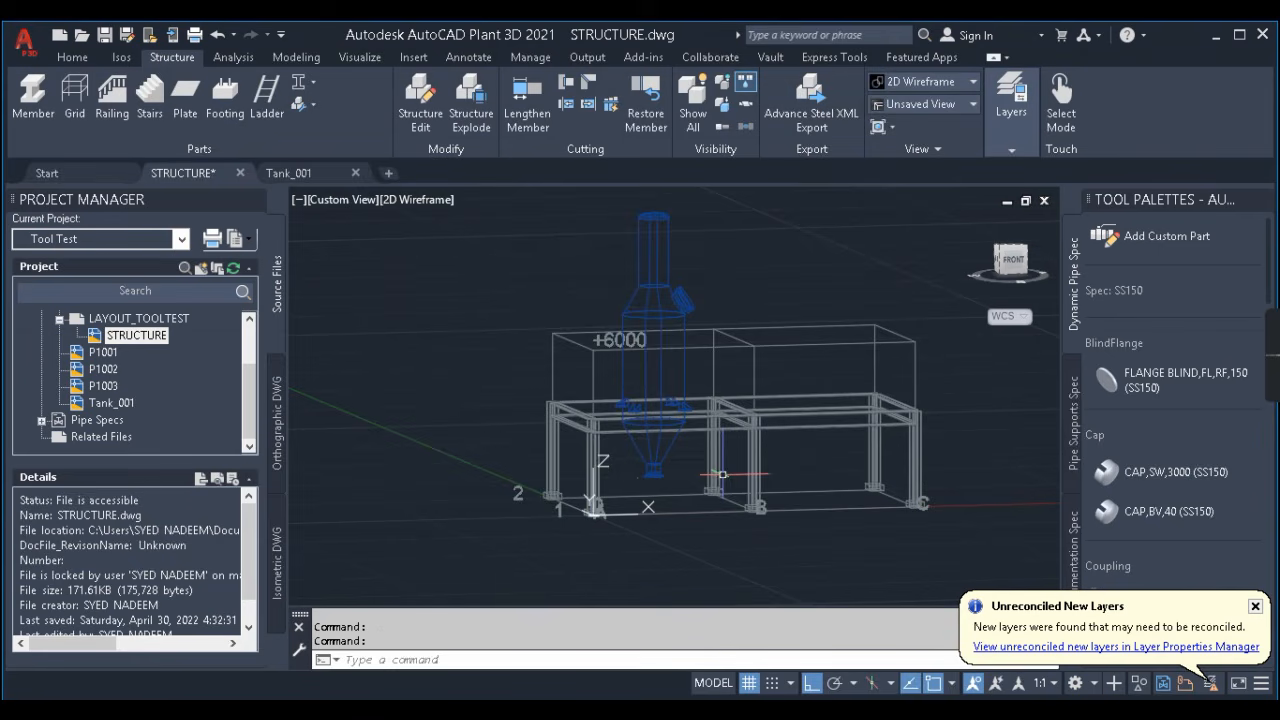
- Move all the structure's upper beams 2500 up along Z to the raised grid platform
{"action": "left_click", "coordinate": [504, 375]}
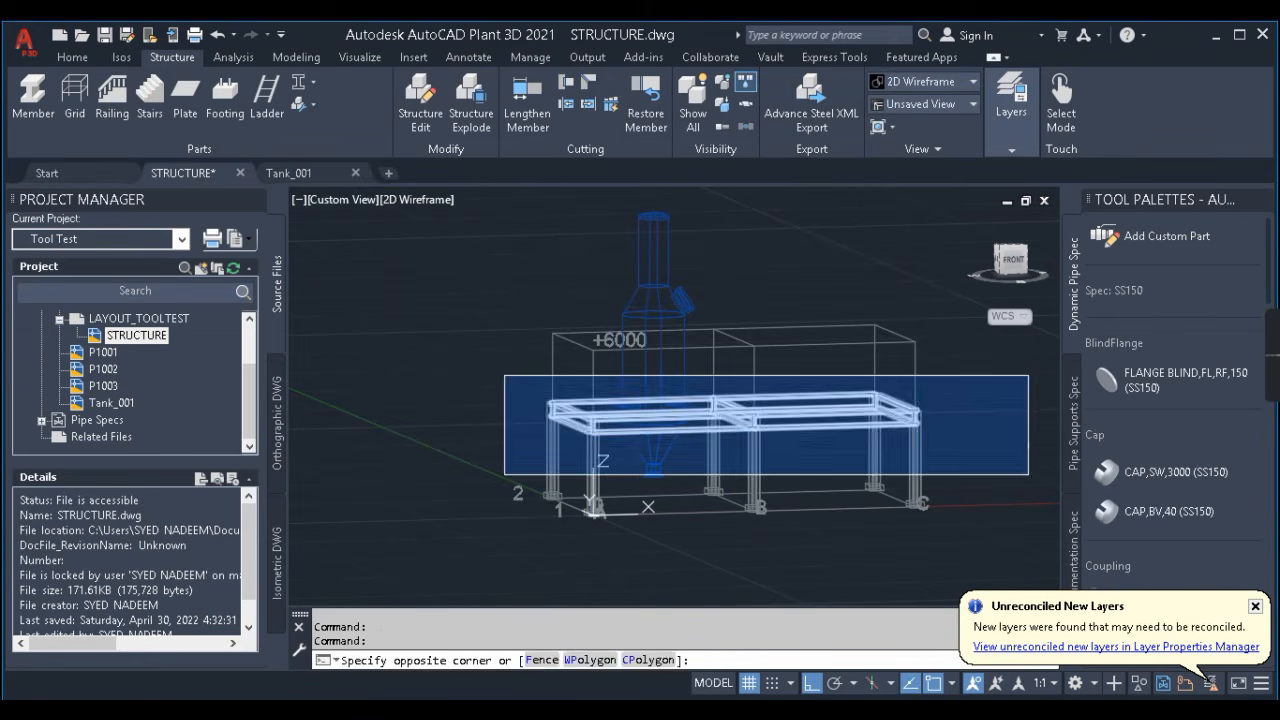
{"action": "left_click", "coordinate": [985, 470]}
{"action": "type", "text": "m"}
{"action": "key", "text": "Return"}
{"action": "left_click", "coordinate": [966, 466]}
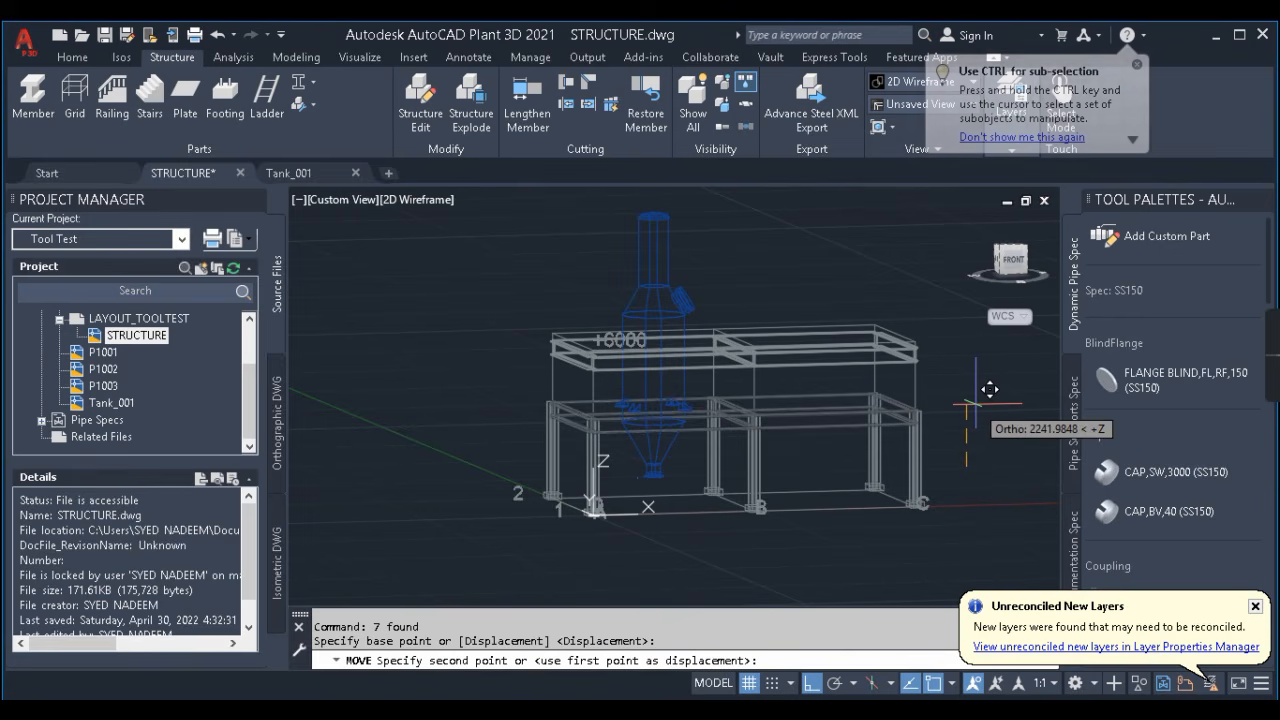
{"action": "type", "text": "25"}
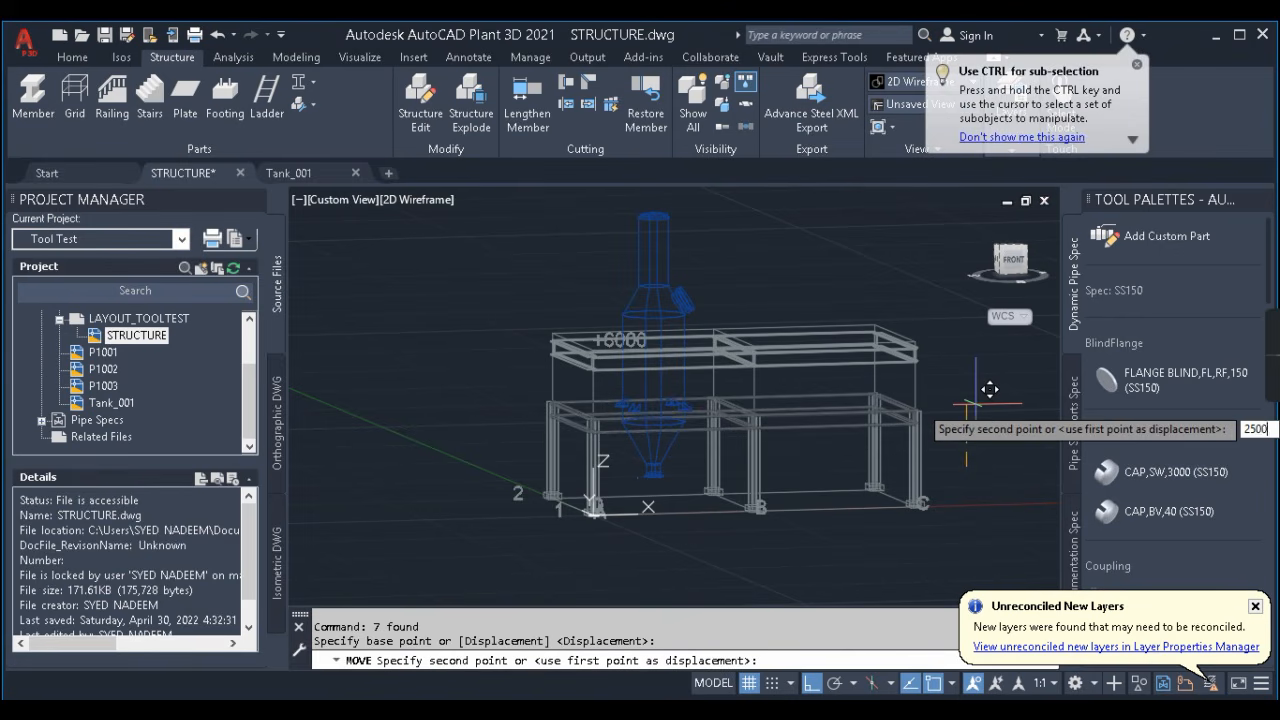
{"action": "type", "text": "00"}
{"action": "key", "text": "Return"}
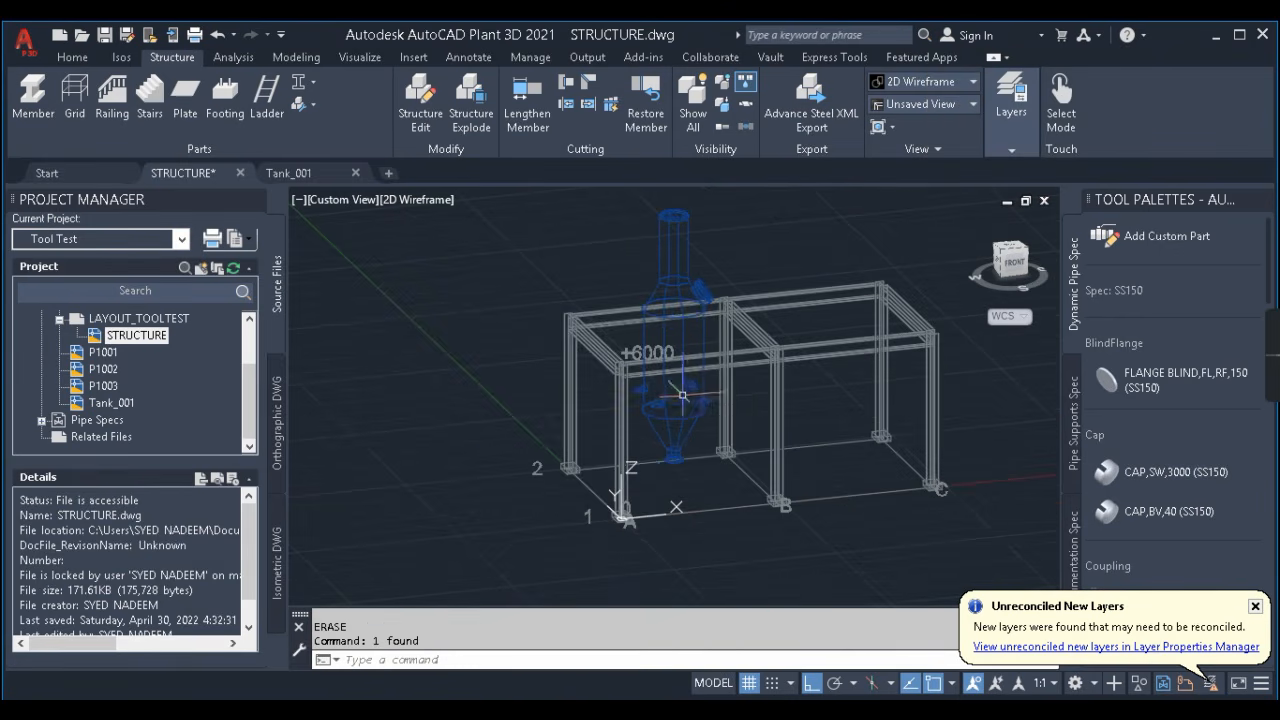
{"action": "scroll", "coordinate": [682, 395], "scroll_direction": "up", "scroll_amount": 5}
{"action": "scroll", "coordinate": [690, 420], "scroll_direction": "down", "scroll_amount": 8}
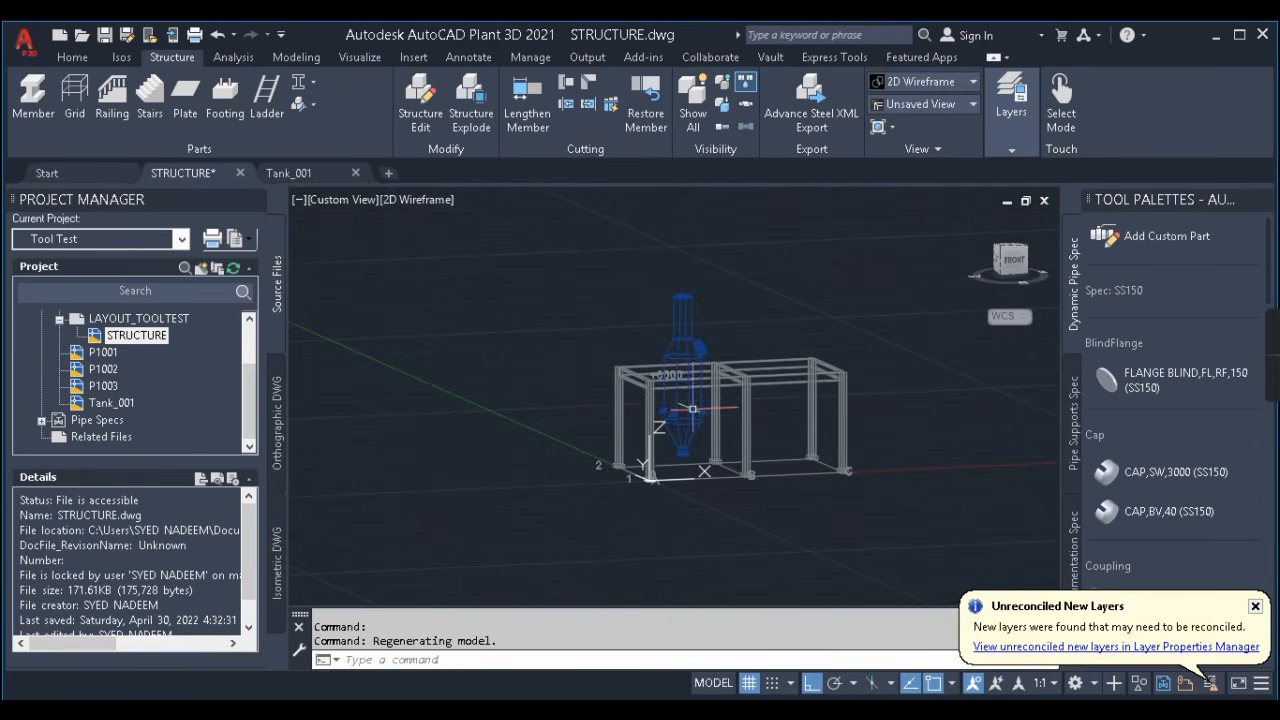
{"action": "scroll", "coordinate": [692, 409], "scroll_direction": "up", "scroll_amount": 4}
{"action": "left_click", "coordinate": [685, 408]}
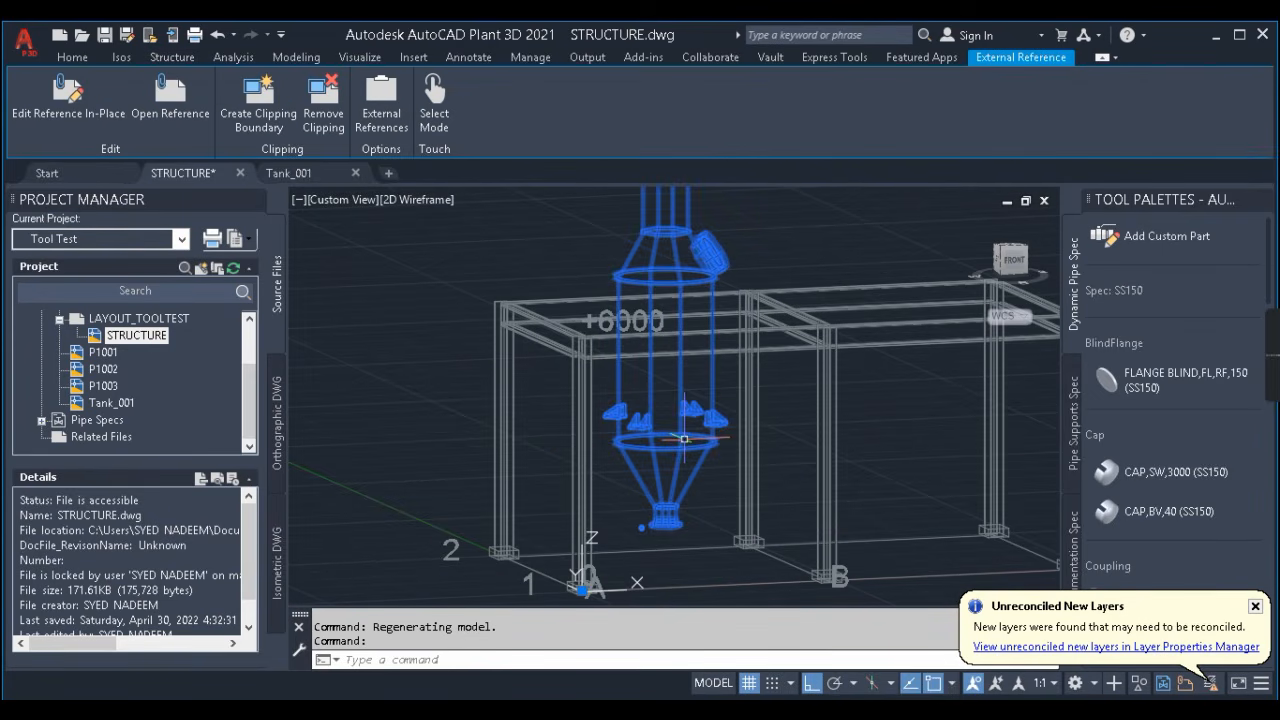
{"action": "type", "text": "m"}
{"action": "key", "text": "Return"}
{"action": "key", "text": "Escape"}
{"action": "left_click", "coordinate": [691, 409]}
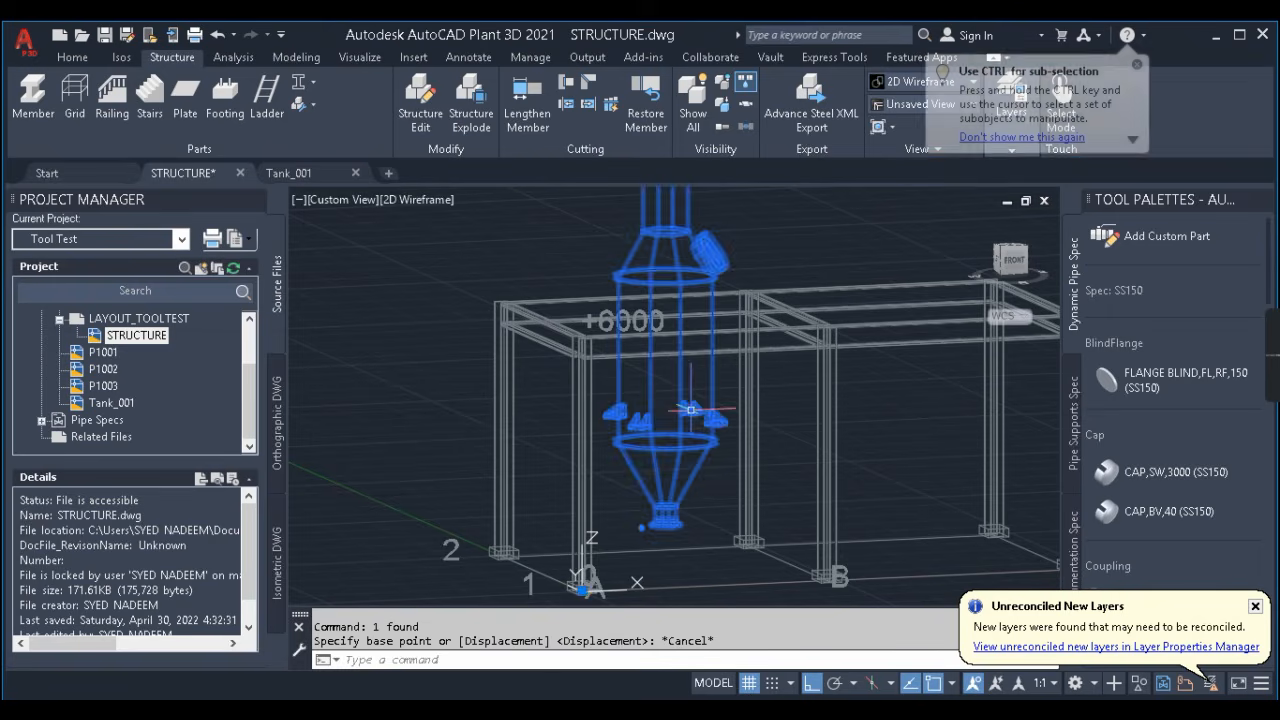
{"action": "key", "text": "Escape"}
- Move the whole tank 2500 up along Z in the Tank_001 drawing and save that drawing
{"action": "left_click", "coordinate": [295, 174]}
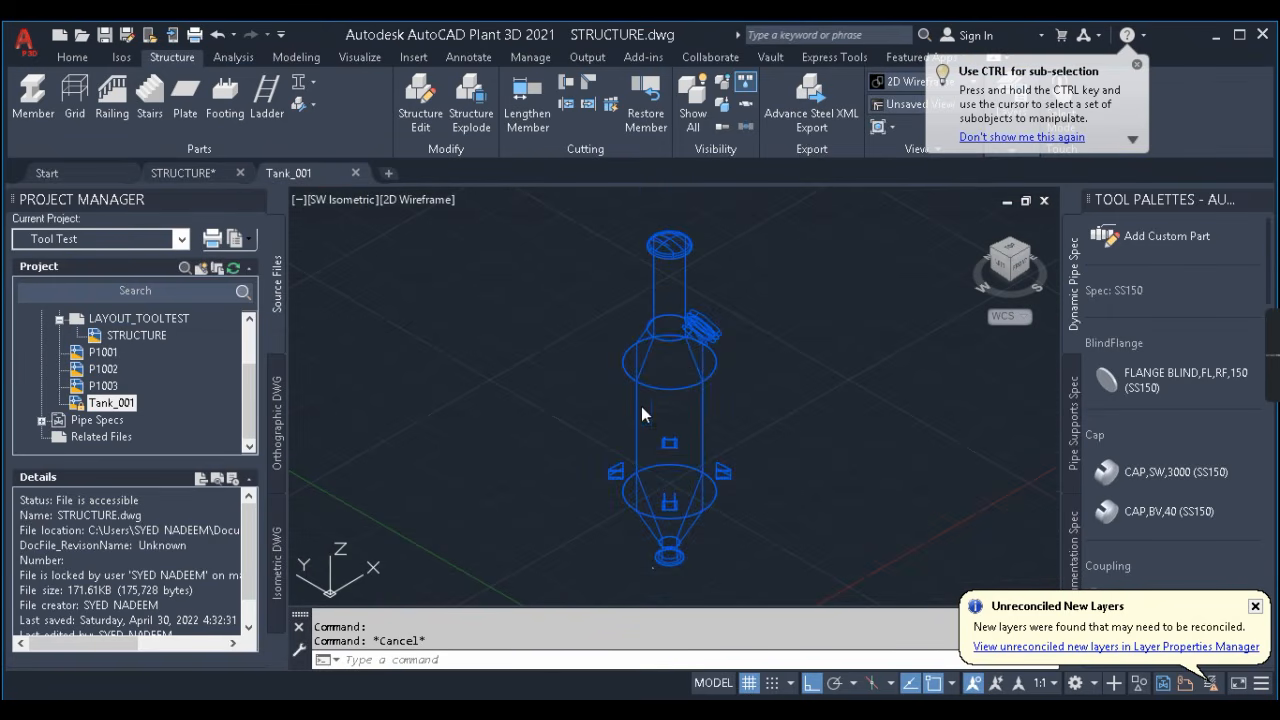
{"action": "left_click", "coordinate": [721, 379]}
{"action": "left_click", "coordinate": [621, 369]}
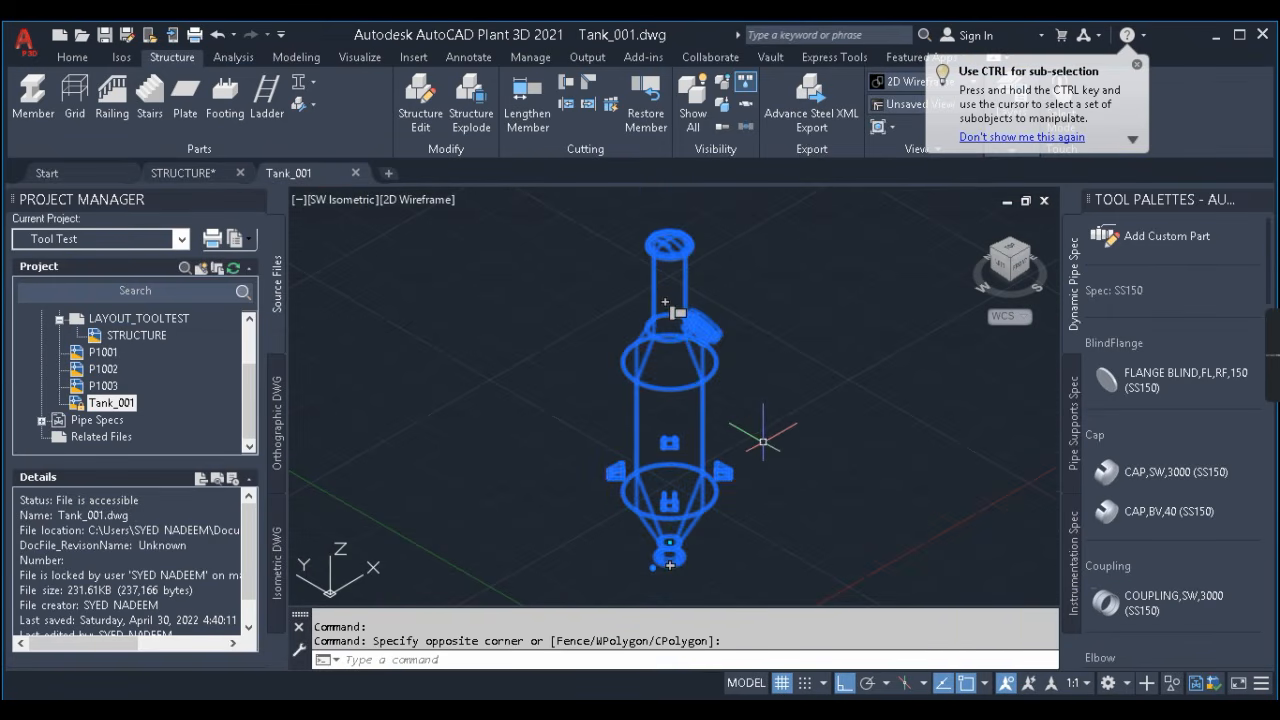
{"action": "type", "text": "m"}
{"action": "key", "text": "Return"}
{"action": "left_click", "coordinate": [818, 449]}
{"action": "type", "text": "2500"}
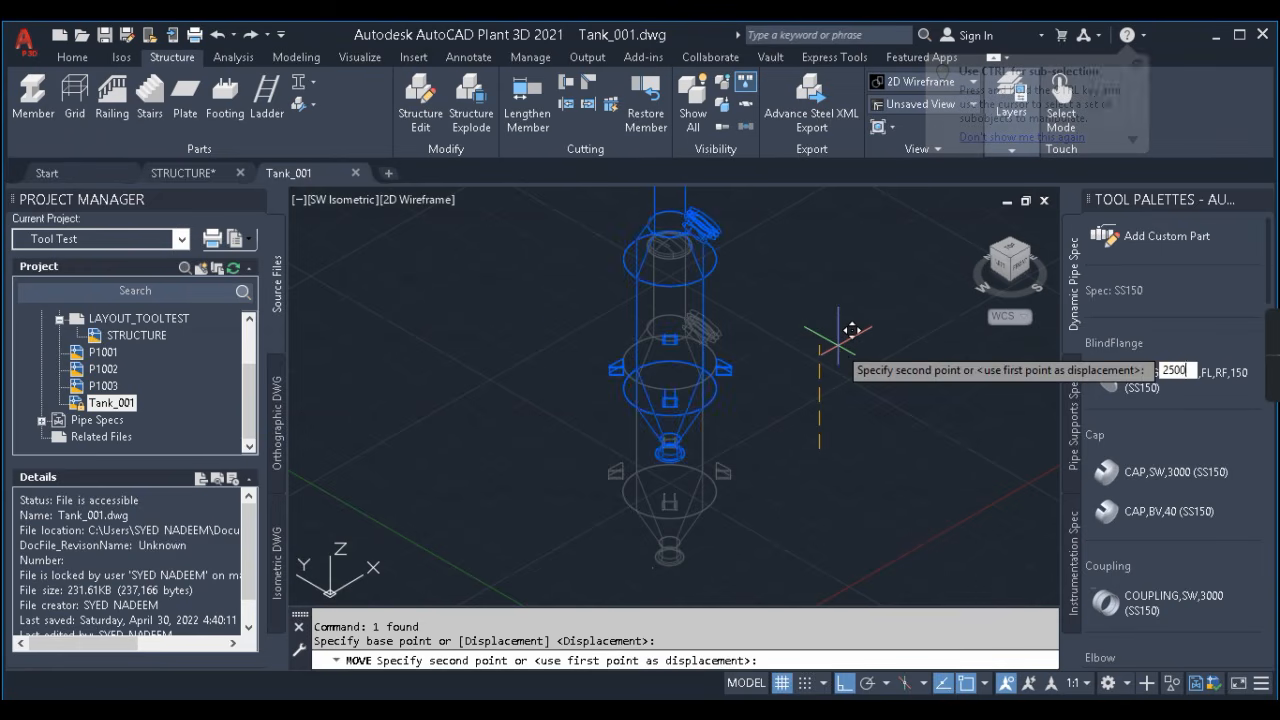
{"action": "key", "text": "Return"}
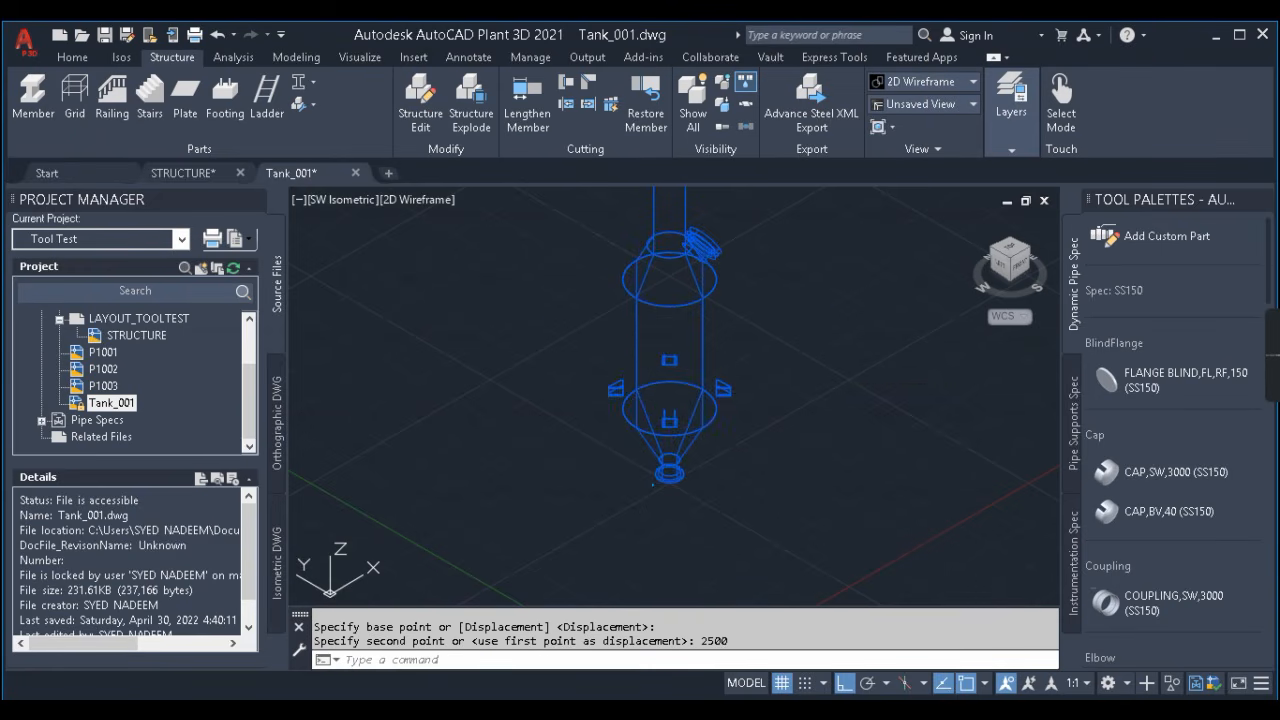
{"action": "key", "text": "ctrl+s"}
- Reload the modified Tank_001 reference in the STRUCTURE drawing with its changes compared, end the comparison and save the drawing
{"action": "left_click", "coordinate": [190, 173]}
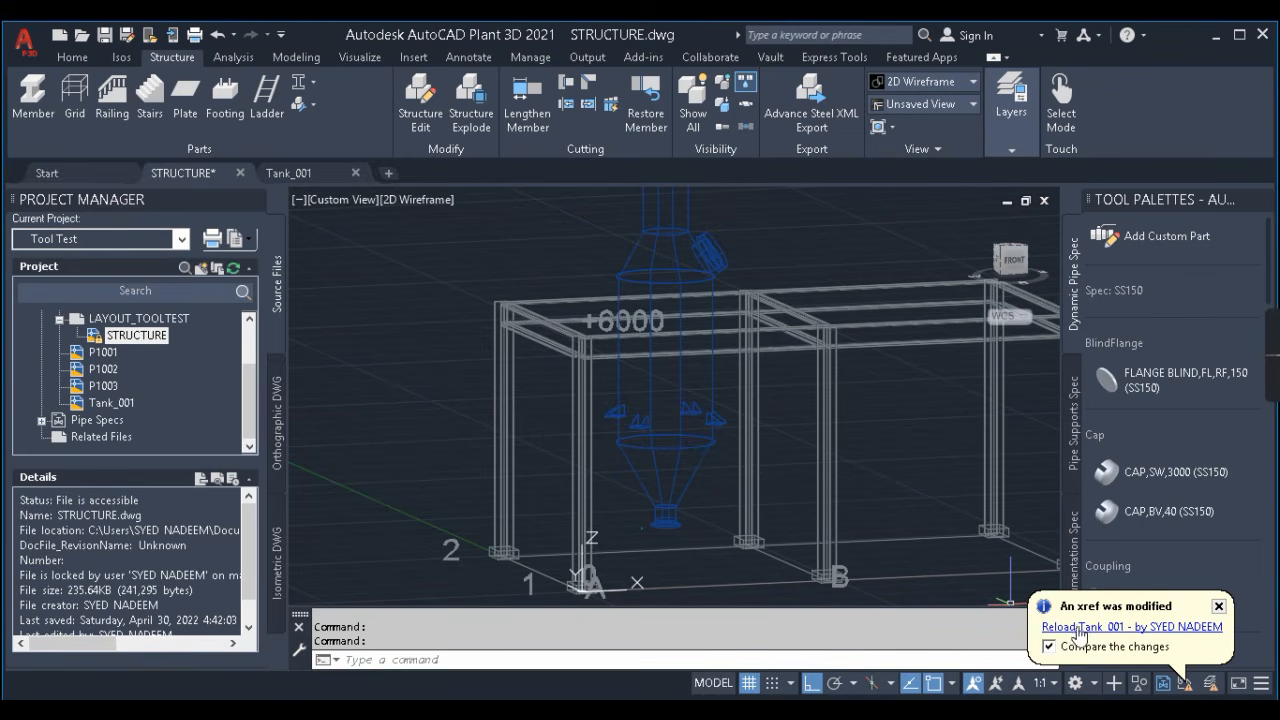
{"action": "left_click", "coordinate": [1104, 627]}
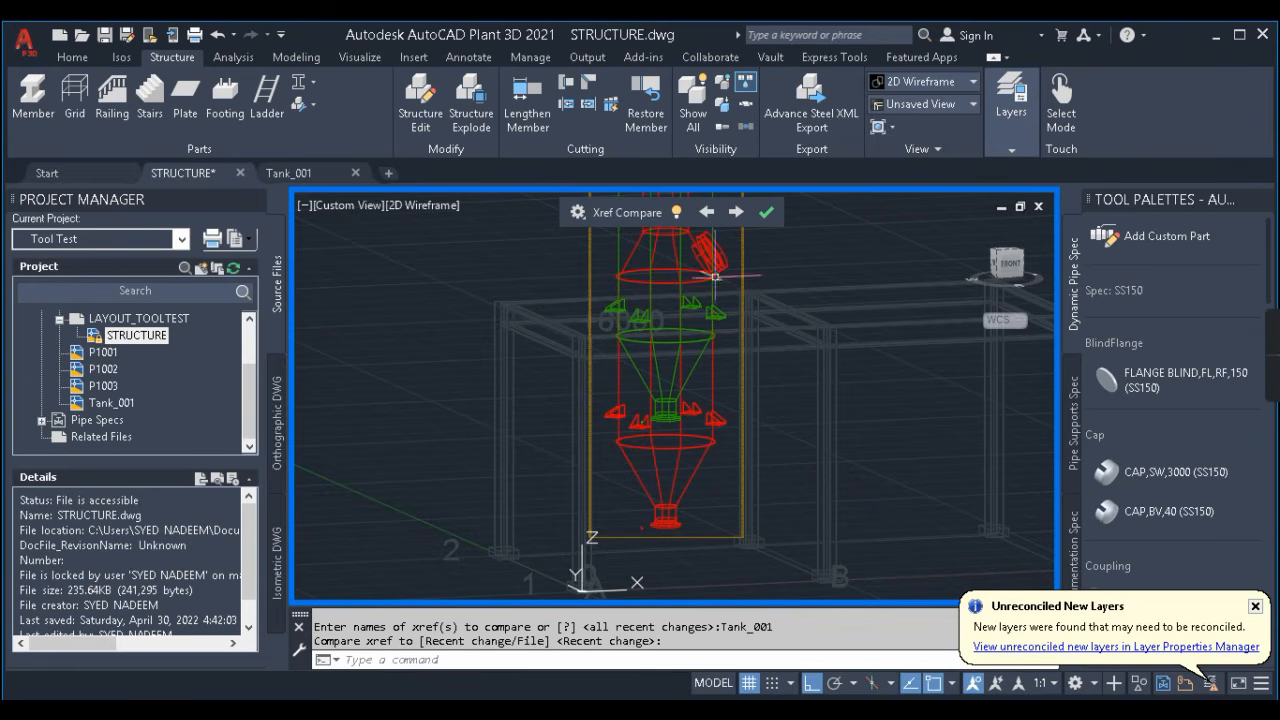
{"action": "scroll", "coordinate": [591, 288], "scroll_direction": "down", "scroll_amount": 2}
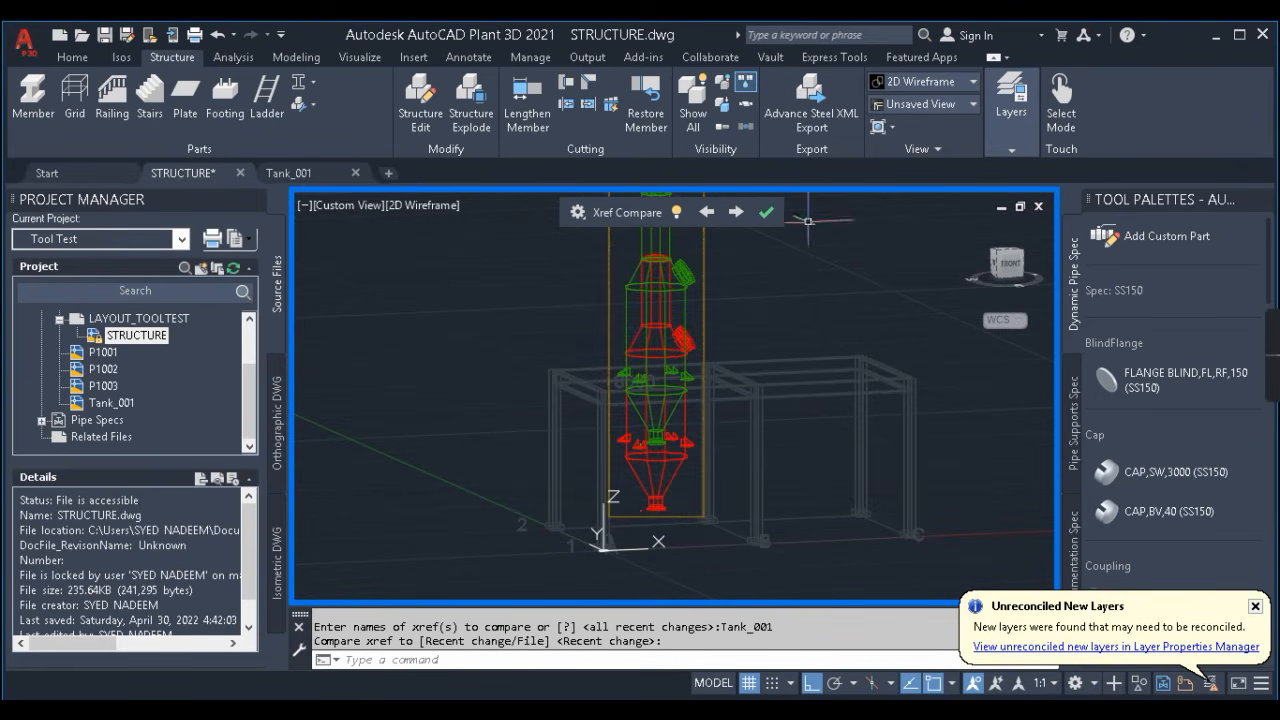
{"action": "left_click", "coordinate": [767, 213]}
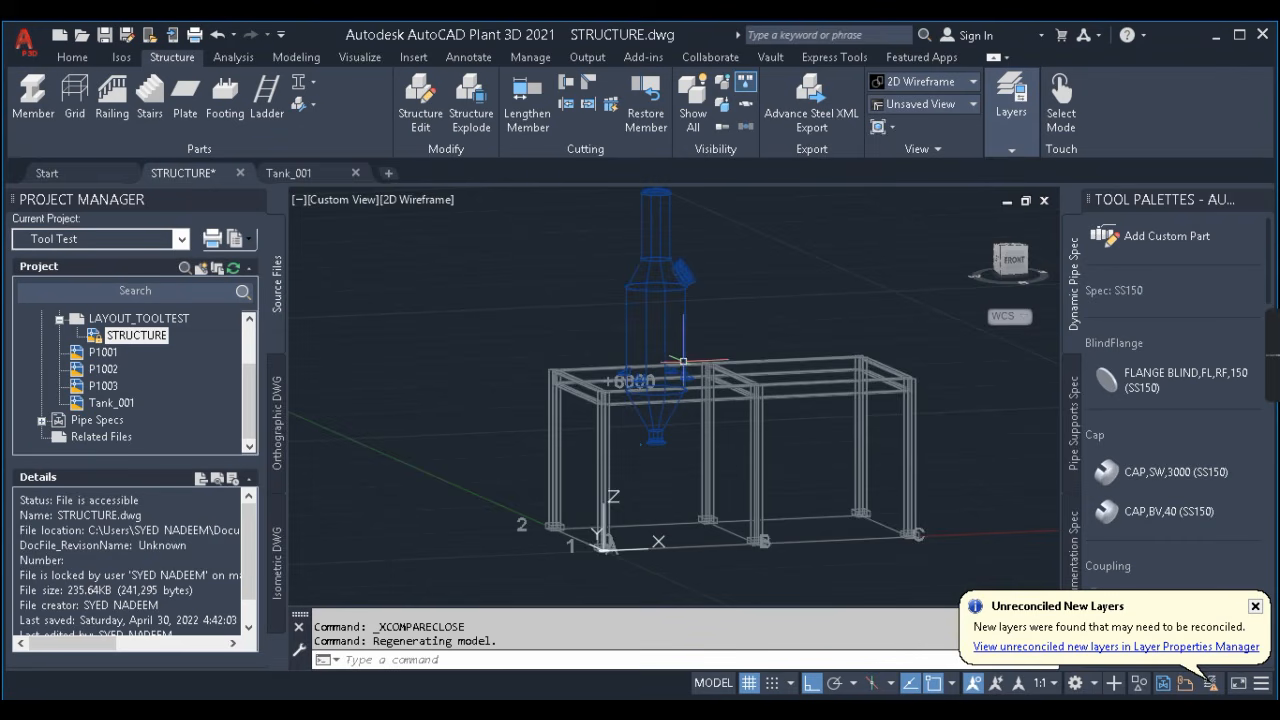
{"action": "middle_click_drag", "start_coordinate": [704, 355], "coordinate": [650, 418], "text": "shift"}
{"action": "scroll", "coordinate": [700, 380], "scroll_direction": "down", "scroll_amount": 3}
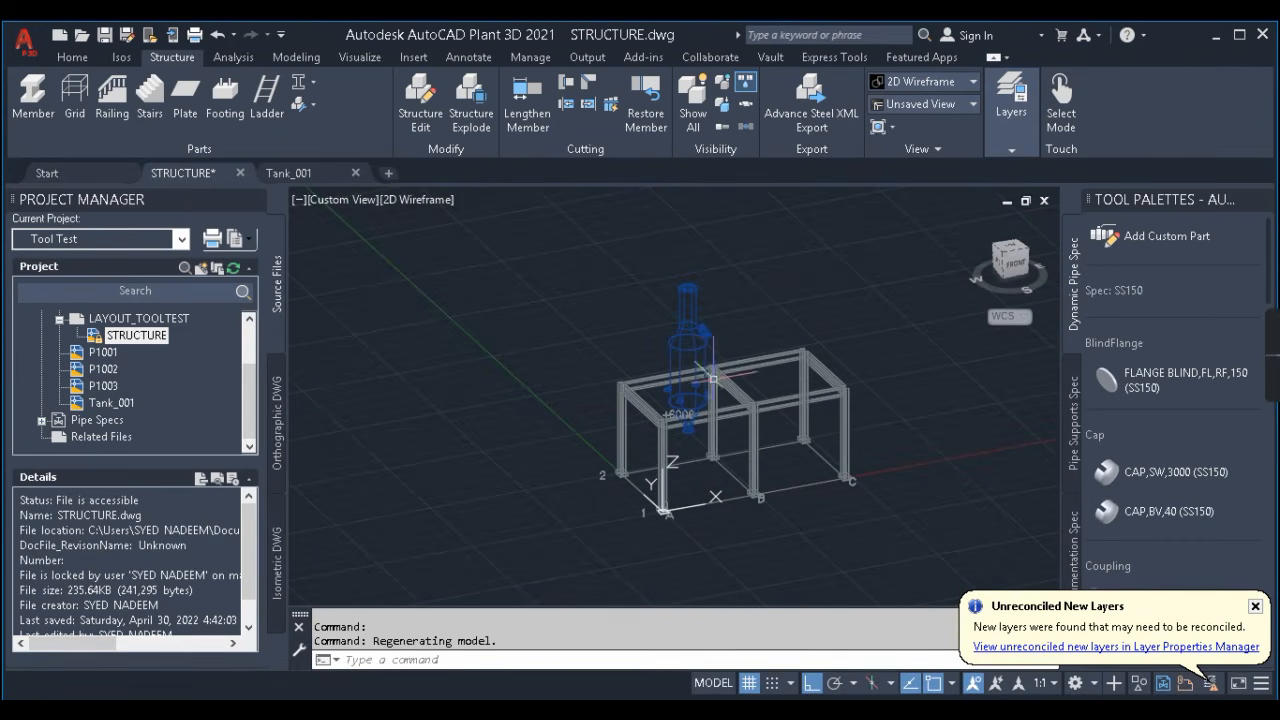
{"action": "key", "text": "ctrl+s"}
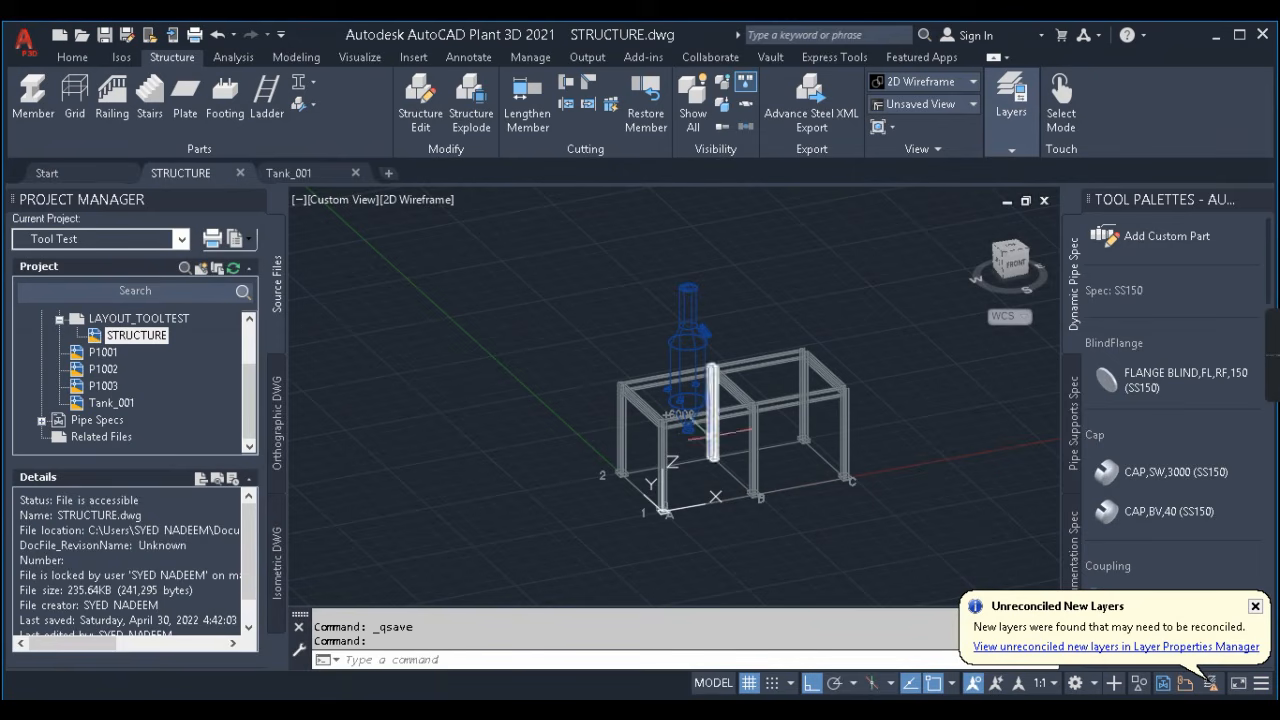
- Attach P1001 from Plant 3D Models to the structure as an Attachment with relative path, insertion point 0,0,0, scale 1.00 and rotation 0
{"action": "type", "text": "XRE"}
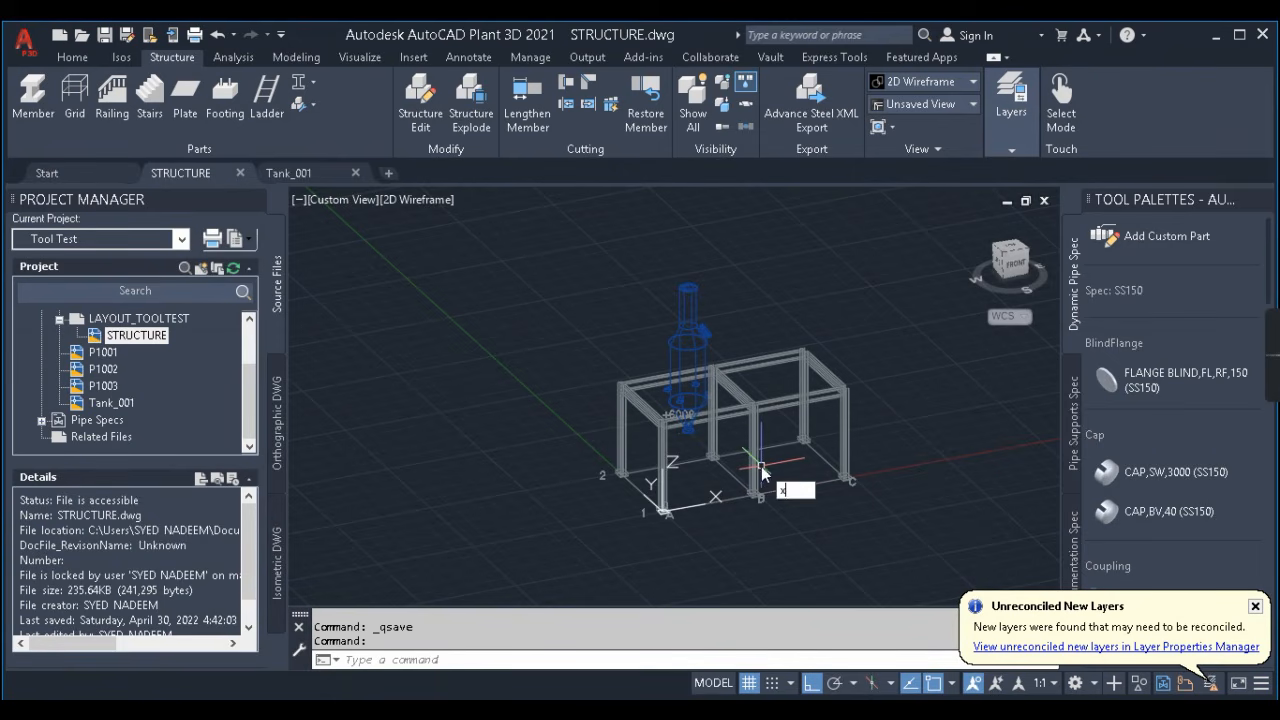
{"action": "key", "text": "Return"}
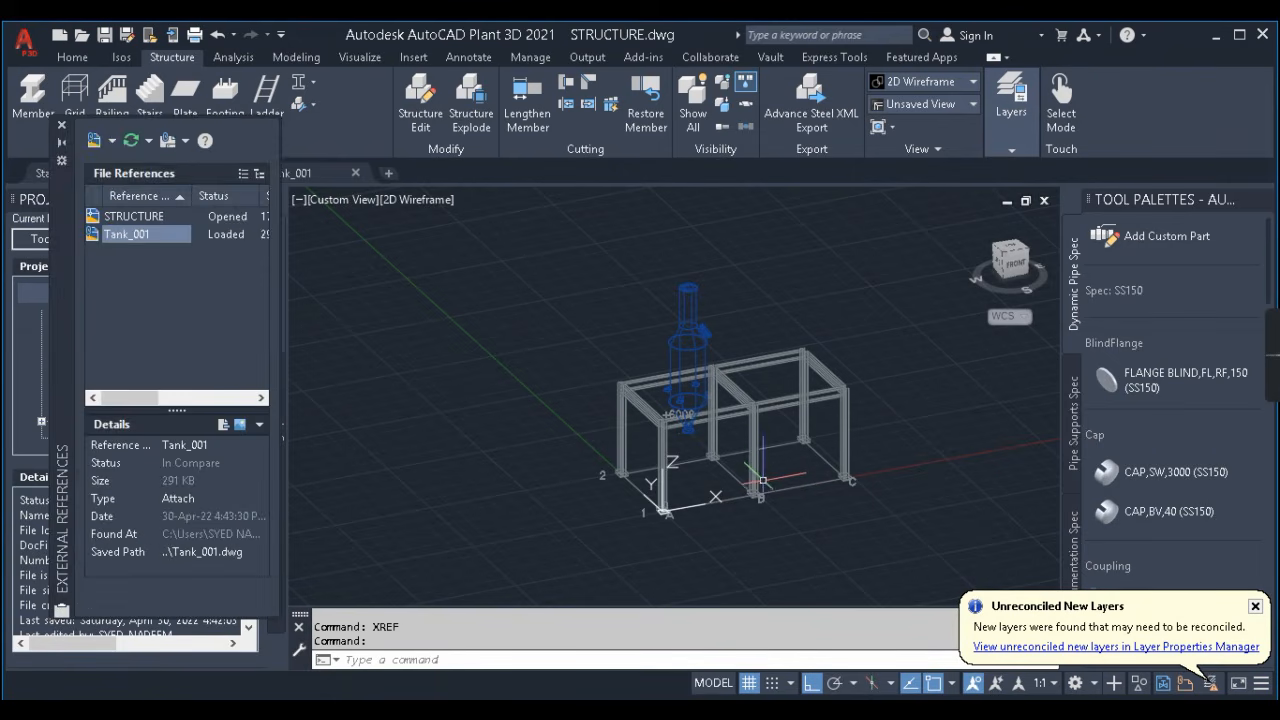
{"action": "left_click", "coordinate": [104, 147]}
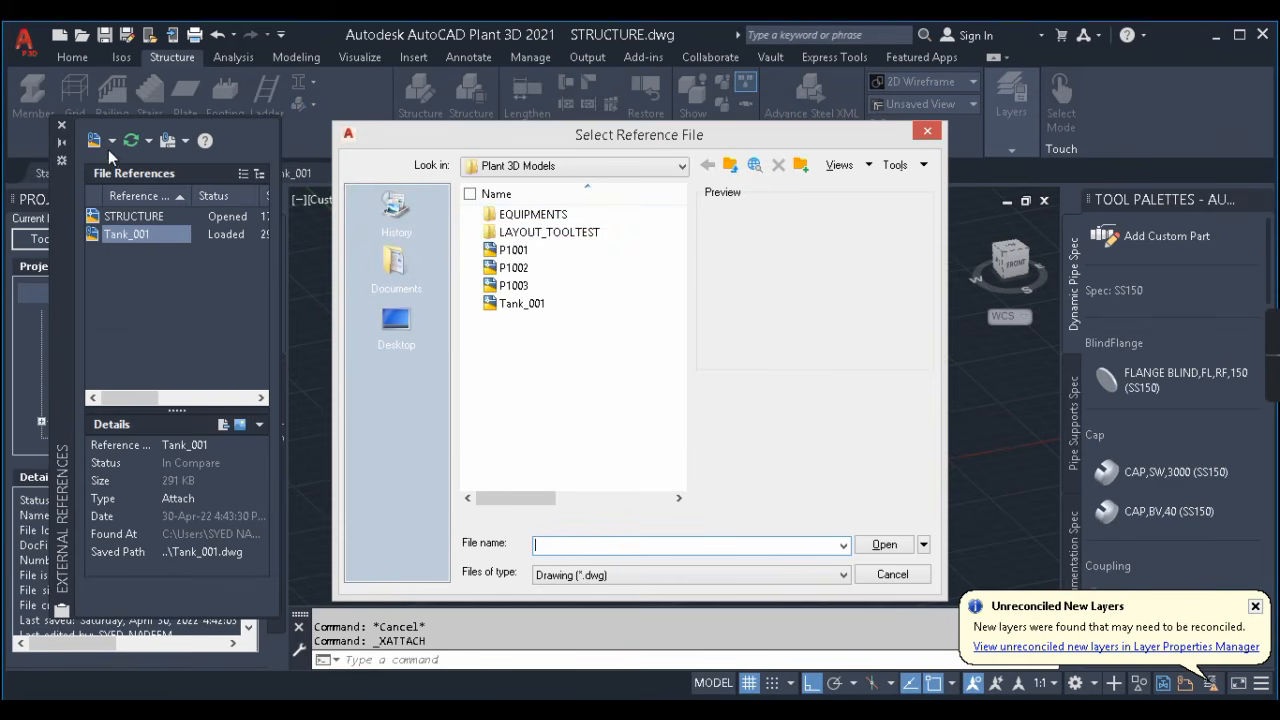
{"action": "left_click", "coordinate": [518, 255]}
{"action": "left_click", "coordinate": [860, 544]}
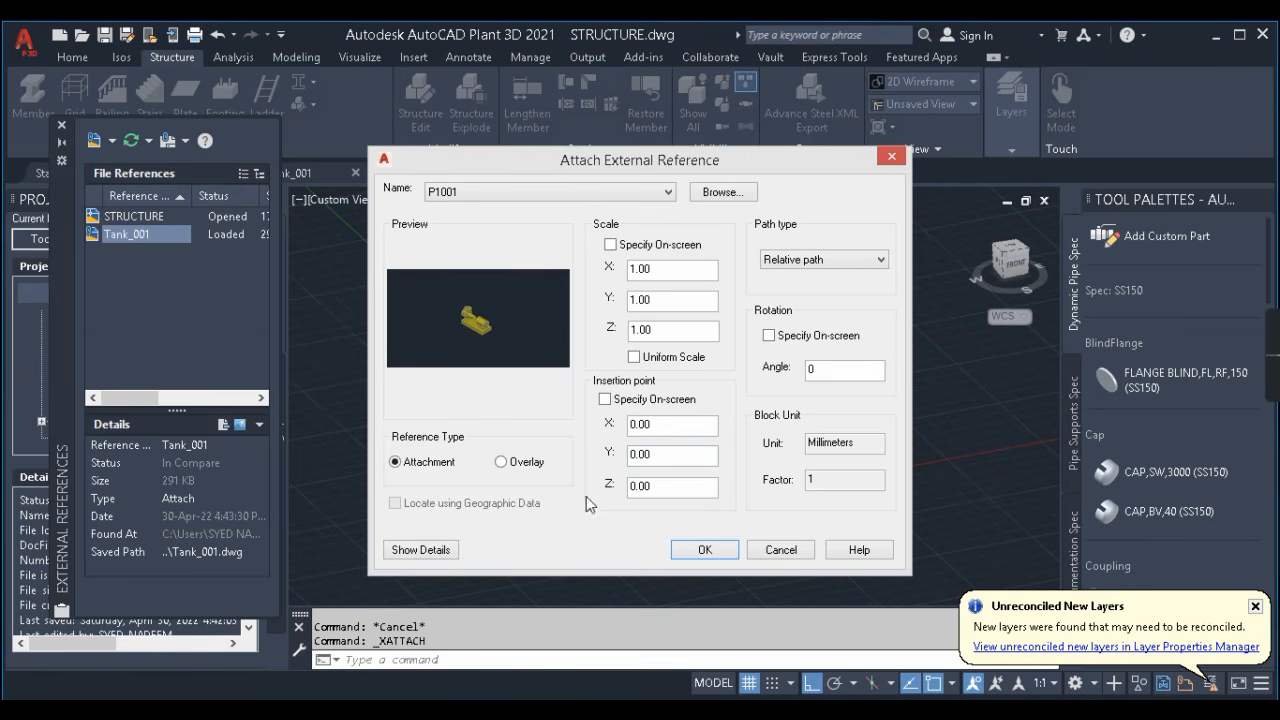
{"action": "left_click", "coordinate": [706, 551]}
{"action": "scroll", "coordinate": [675, 505], "scroll_direction": "up", "scroll_amount": 5}
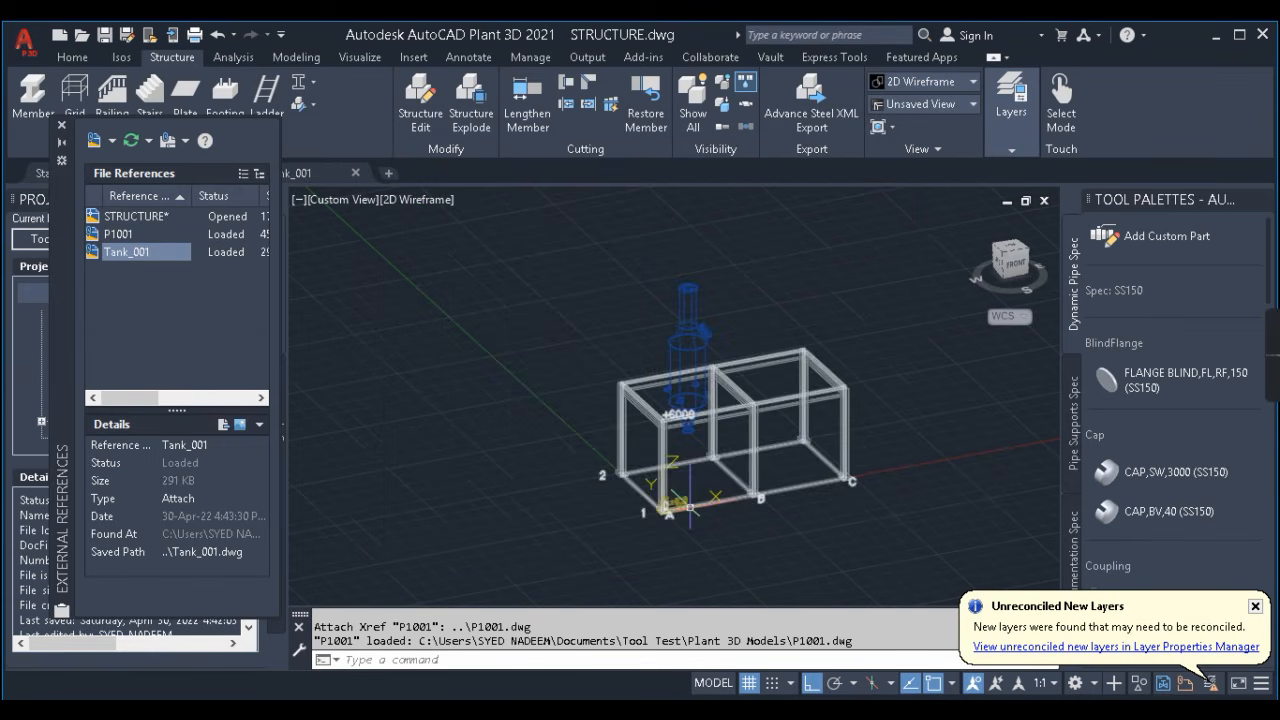
{"action": "left_click", "coordinate": [61, 126]}
- Open the attached pump reference P1001 as its own drawing, clear the selection and return to the STRUCTURE drawing
{"action": "left_click", "coordinate": [642, 472]}
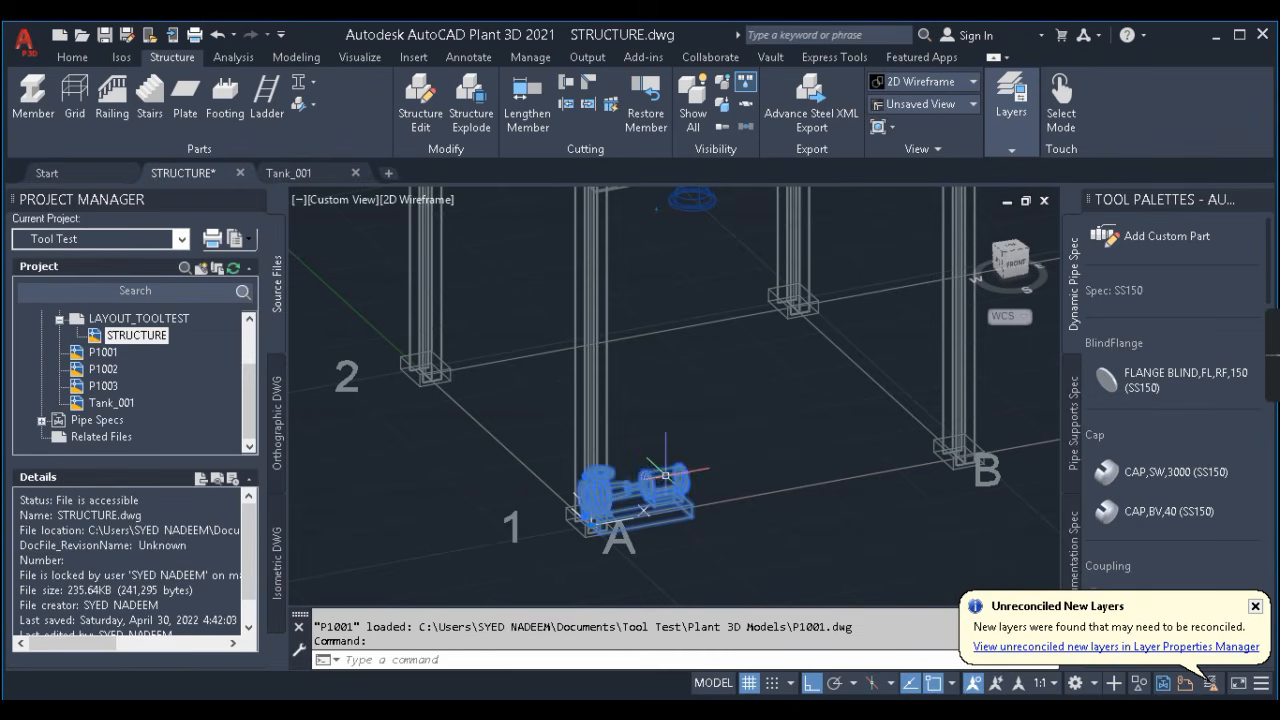
{"action": "right_click", "coordinate": [652, 478]}
{"action": "left_click", "coordinate": [733, 240]}
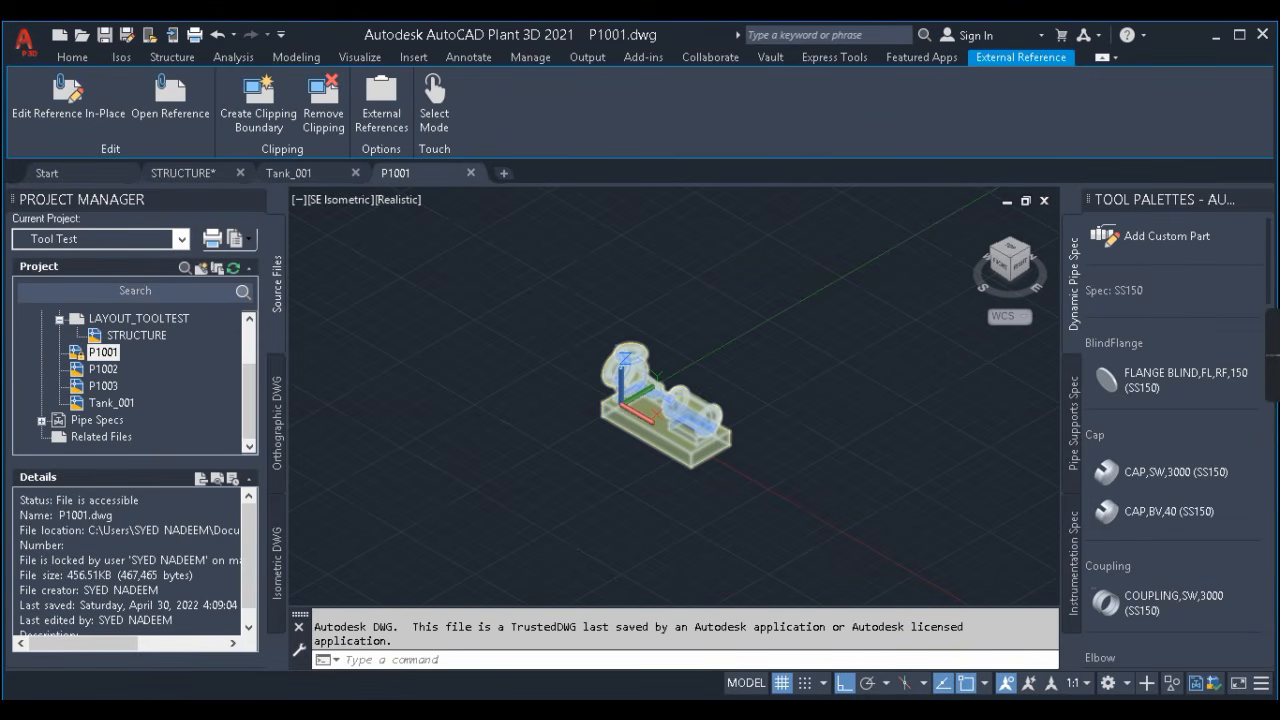
{"action": "left_click", "coordinate": [167, 59]}
{"action": "key", "text": "Escape"}
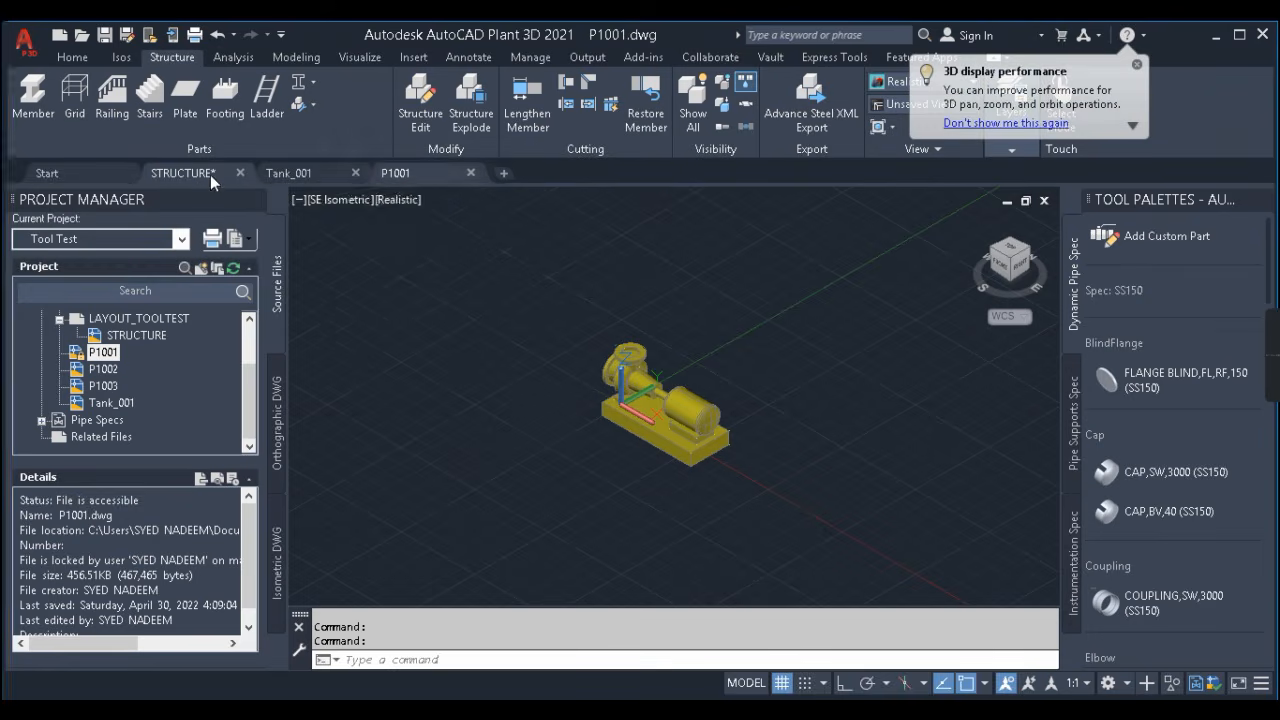
{"action": "left_click", "coordinate": [210, 175]}
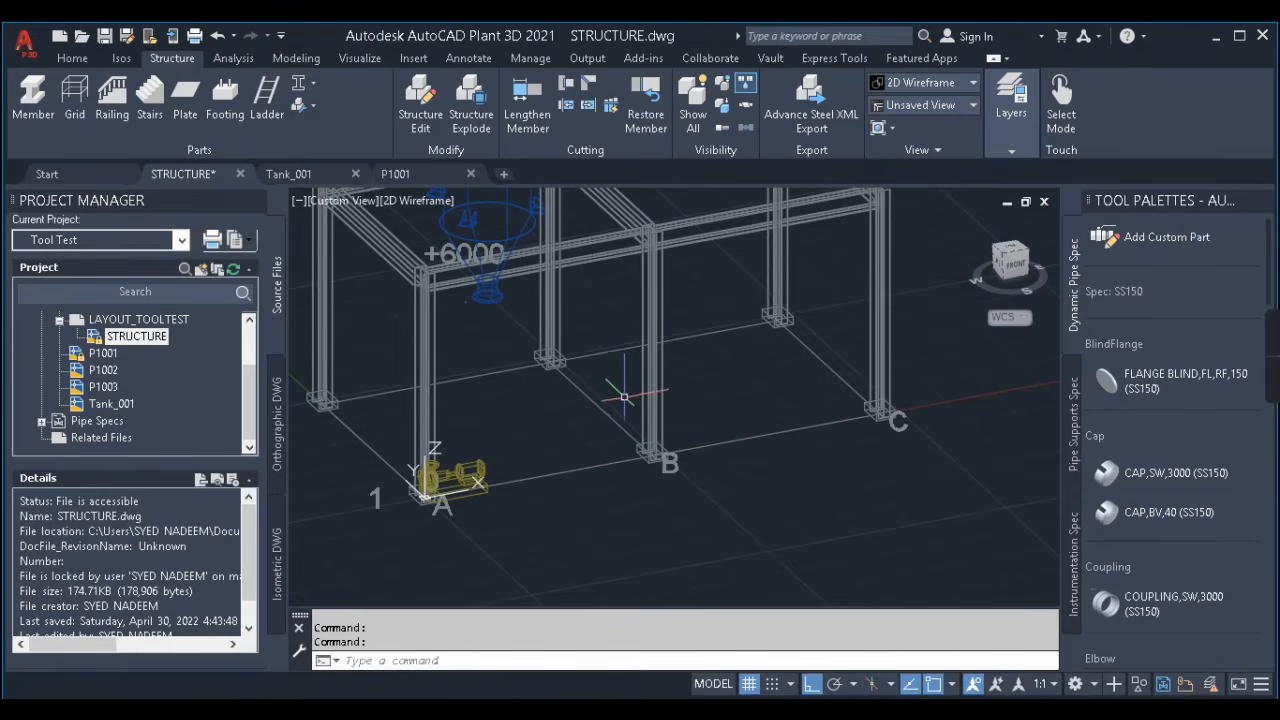
- Switch to the P1001 drawing and move the pump 6000 along the positive X axis with Ortho on
{"action": "scroll", "coordinate": [665, 455], "scroll_direction": "up", "scroll_amount": 4}
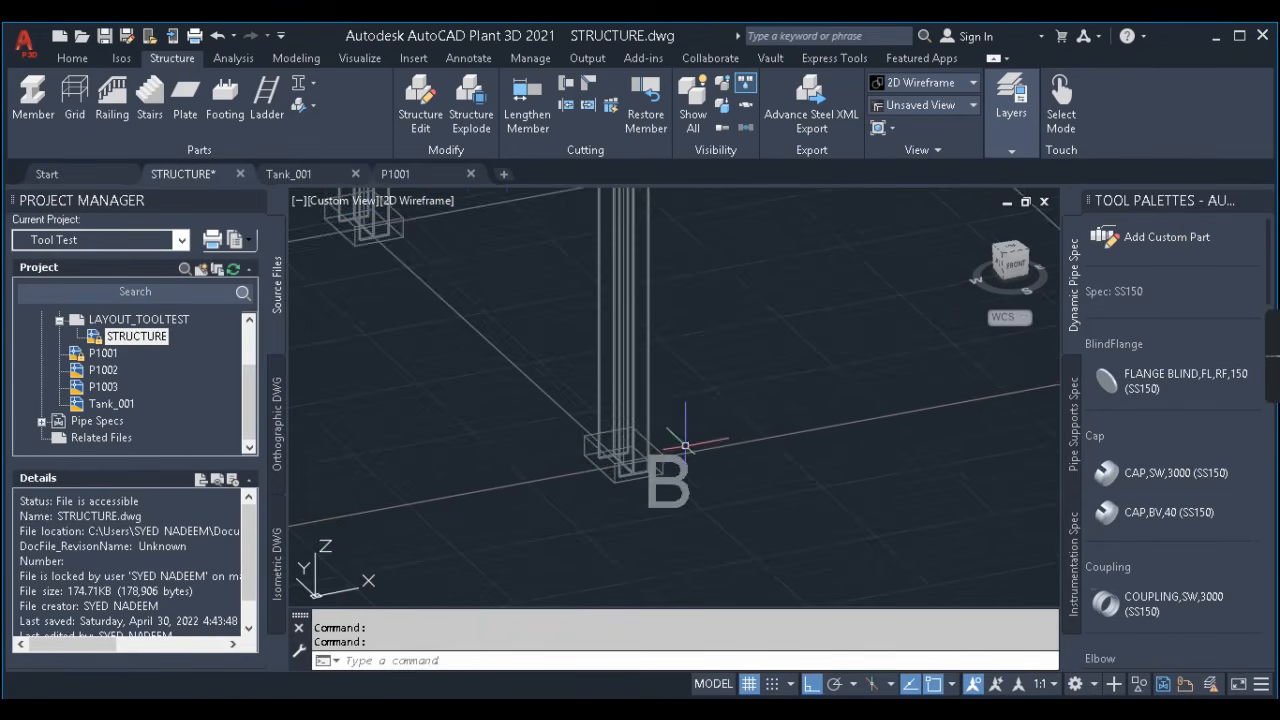
{"action": "scroll", "coordinate": [685, 445], "scroll_direction": "down", "scroll_amount": 4}
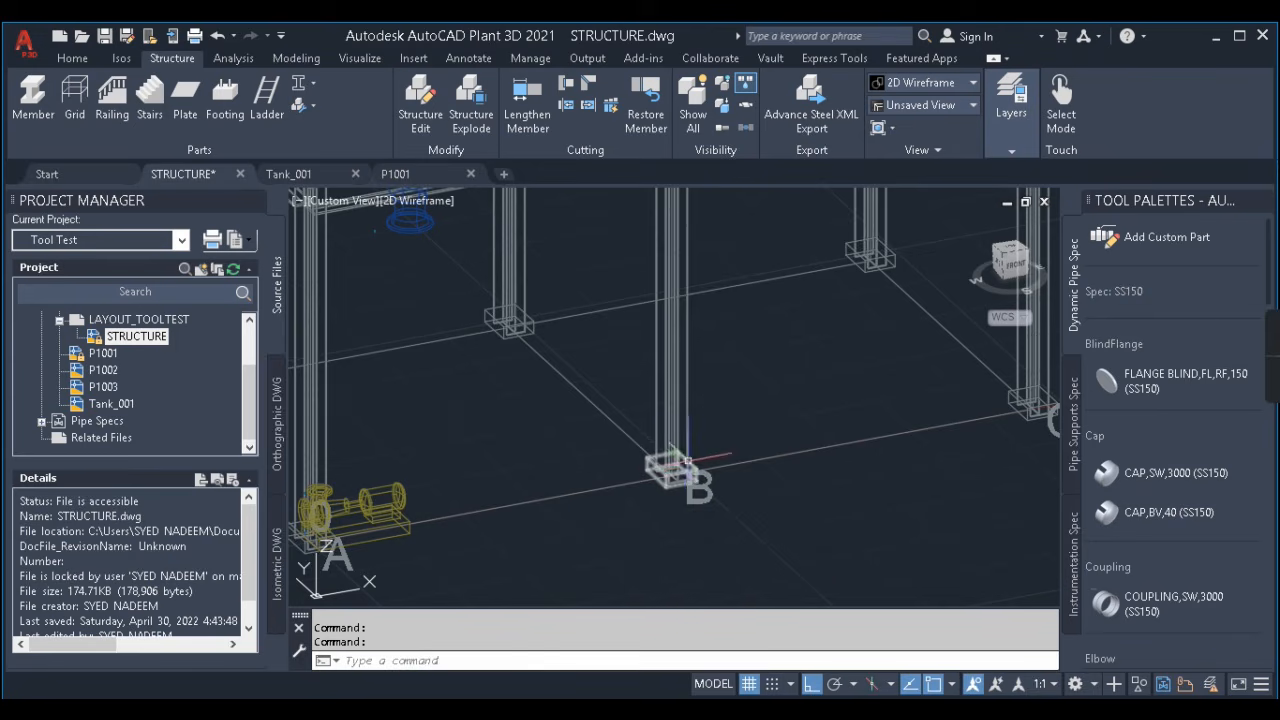
{"action": "scroll", "coordinate": [665, 470], "scroll_direction": "down", "scroll_amount": 5}
{"action": "scroll", "coordinate": [668, 444], "scroll_direction": "up", "scroll_amount": 4}
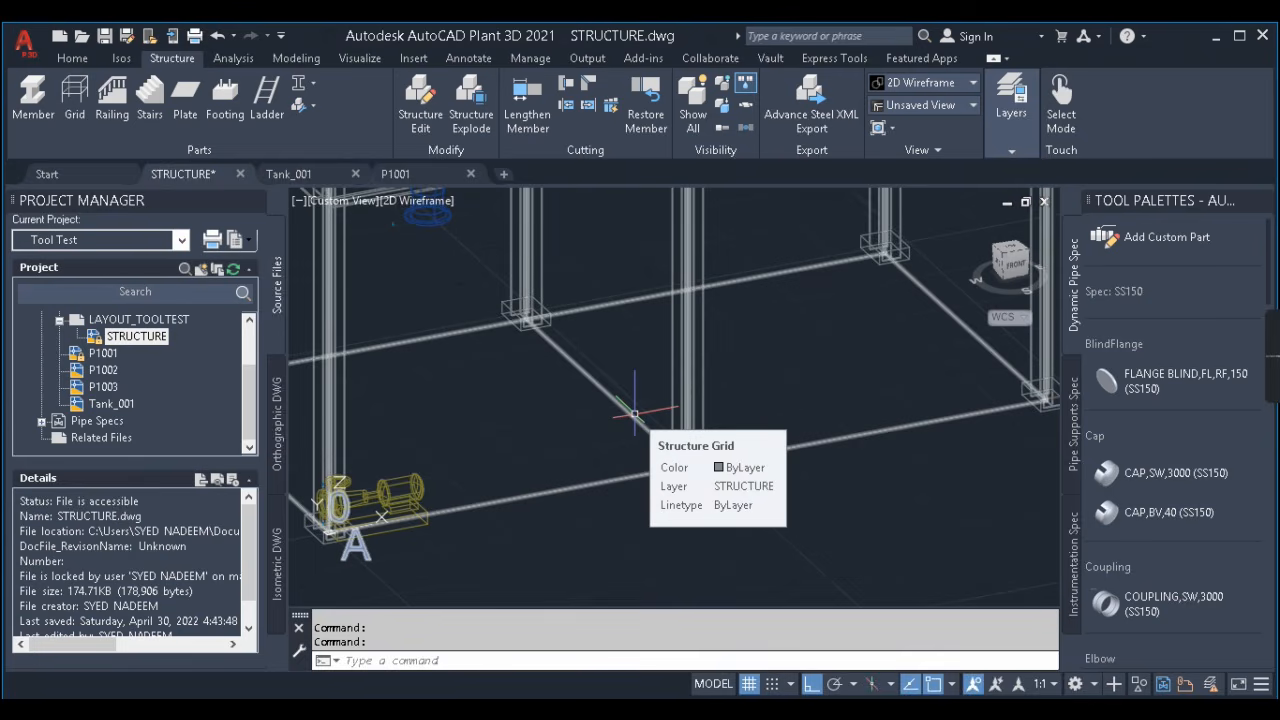
{"action": "left_click", "coordinate": [396, 174]}
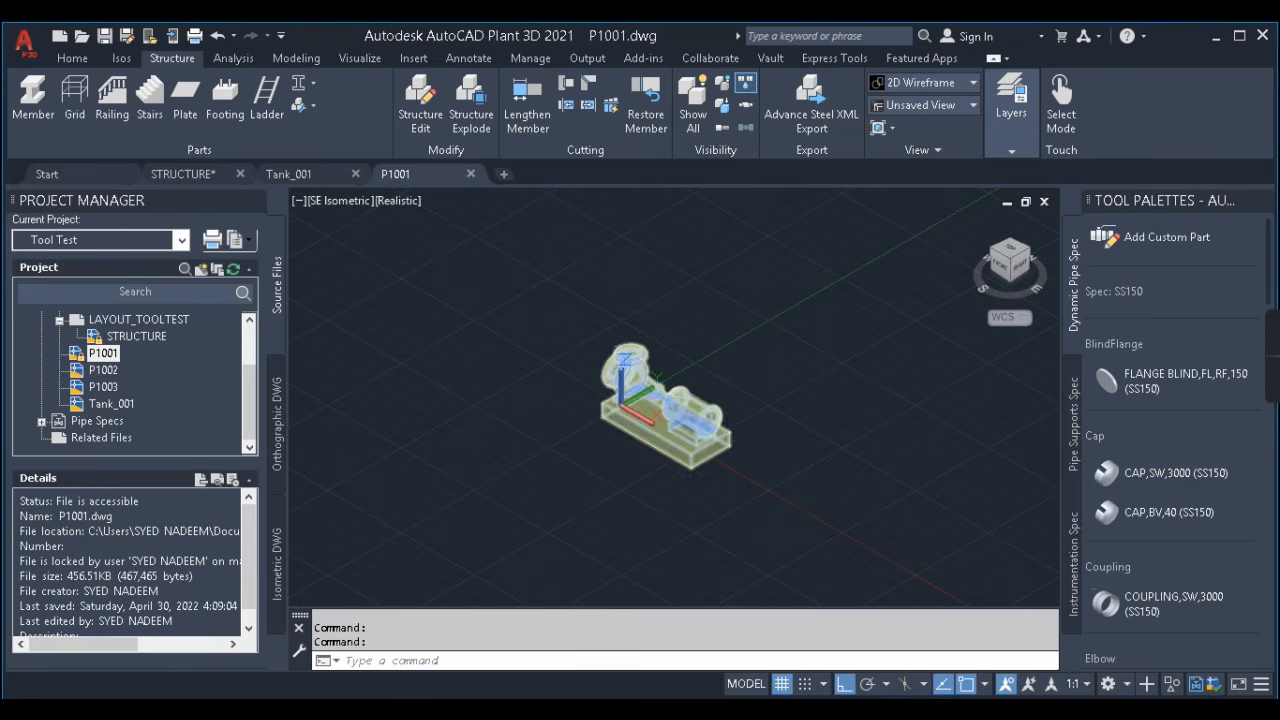
{"action": "left_click", "coordinate": [628, 348]}
{"action": "type", "text": "m"}
{"action": "key", "text": "Return"}
{"action": "left_click", "coordinate": [719, 326]}
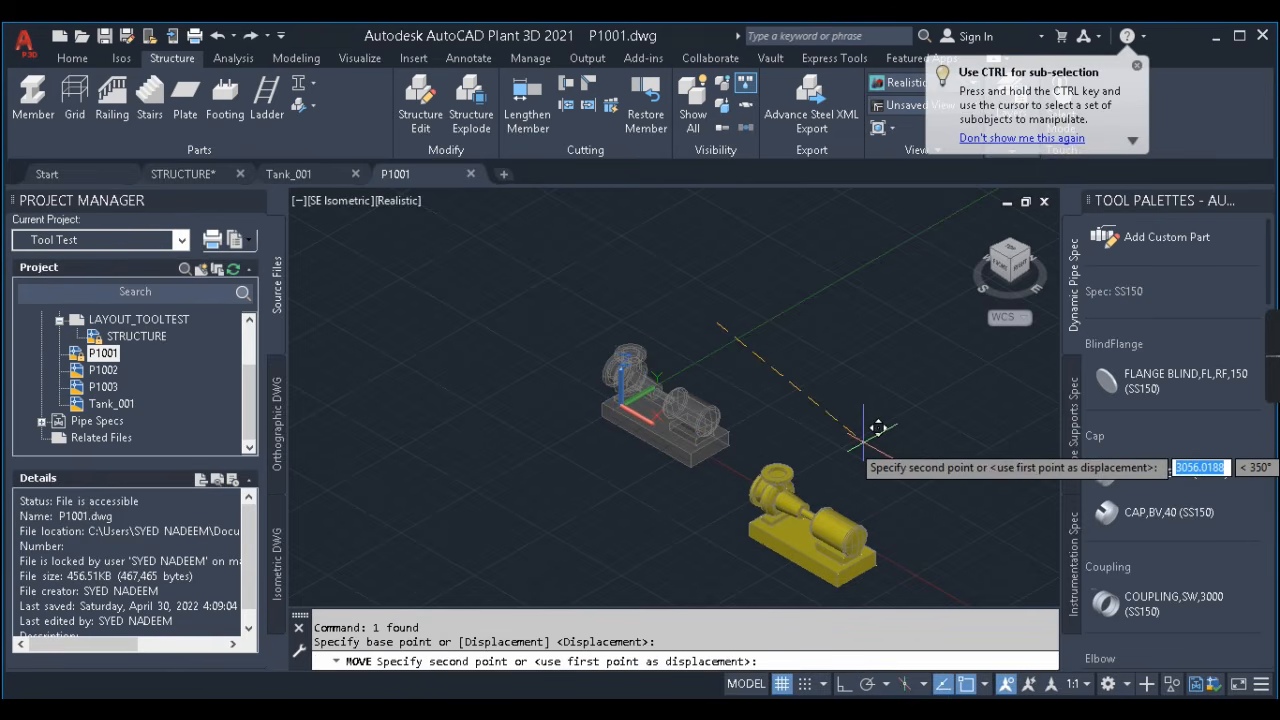
{"action": "key", "text": "F9"}
{"action": "key", "text": "F8"}
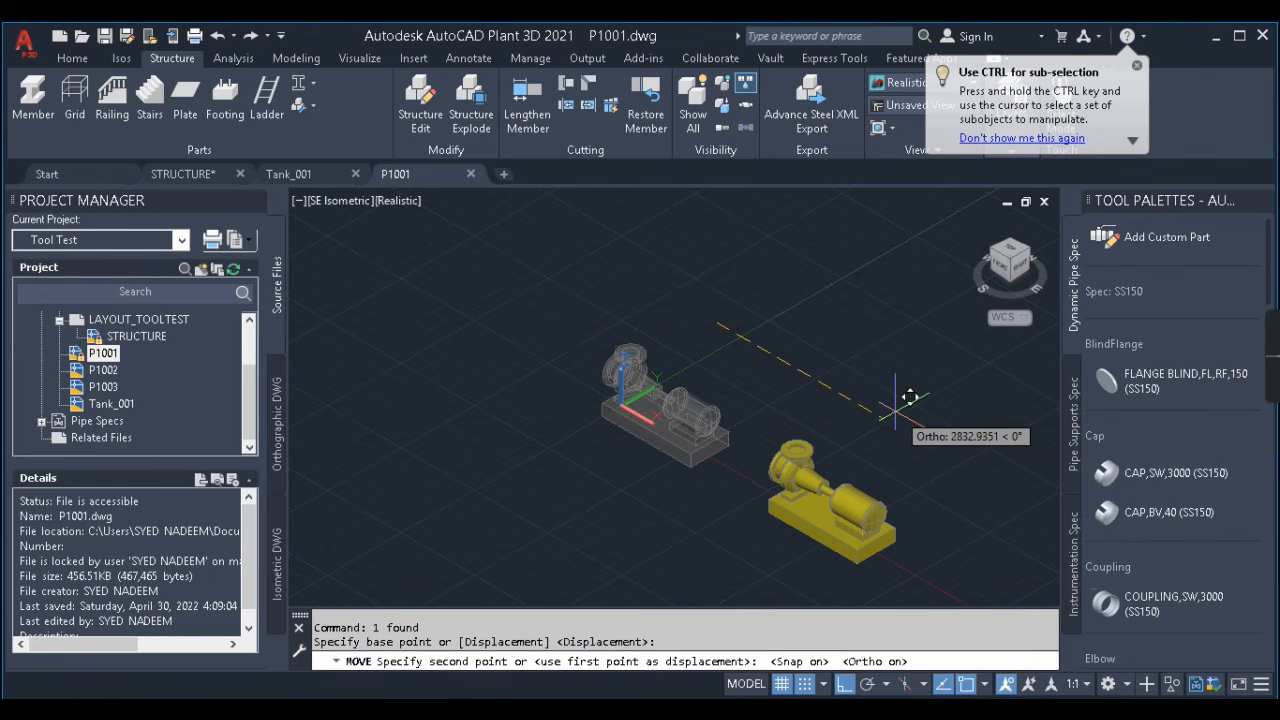
{"action": "type", "text": "60"}
{"action": "key", "text": "Return"}
- Move the same pump 1000 along the positive Y axis and save the P1001 drawing
{"action": "key", "text": "Return"}
{"action": "type", "text": "p"}
{"action": "key", "text": "Return"}
{"action": "scroll", "coordinate": [666, 421], "scroll_direction": "down", "scroll_amount": 5}
{"action": "key", "text": "Return"}
{"action": "left_click", "coordinate": [825, 490]}
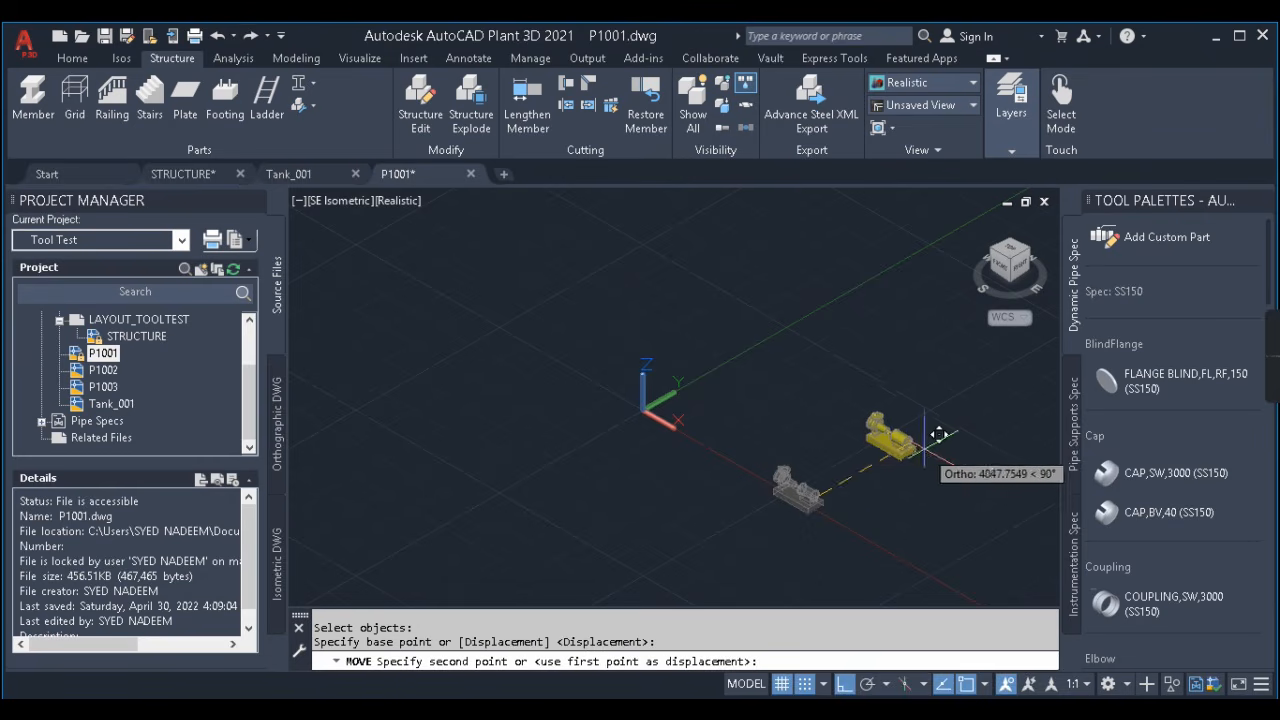
{"action": "type", "text": "100"}
{"action": "key", "text": "Return"}
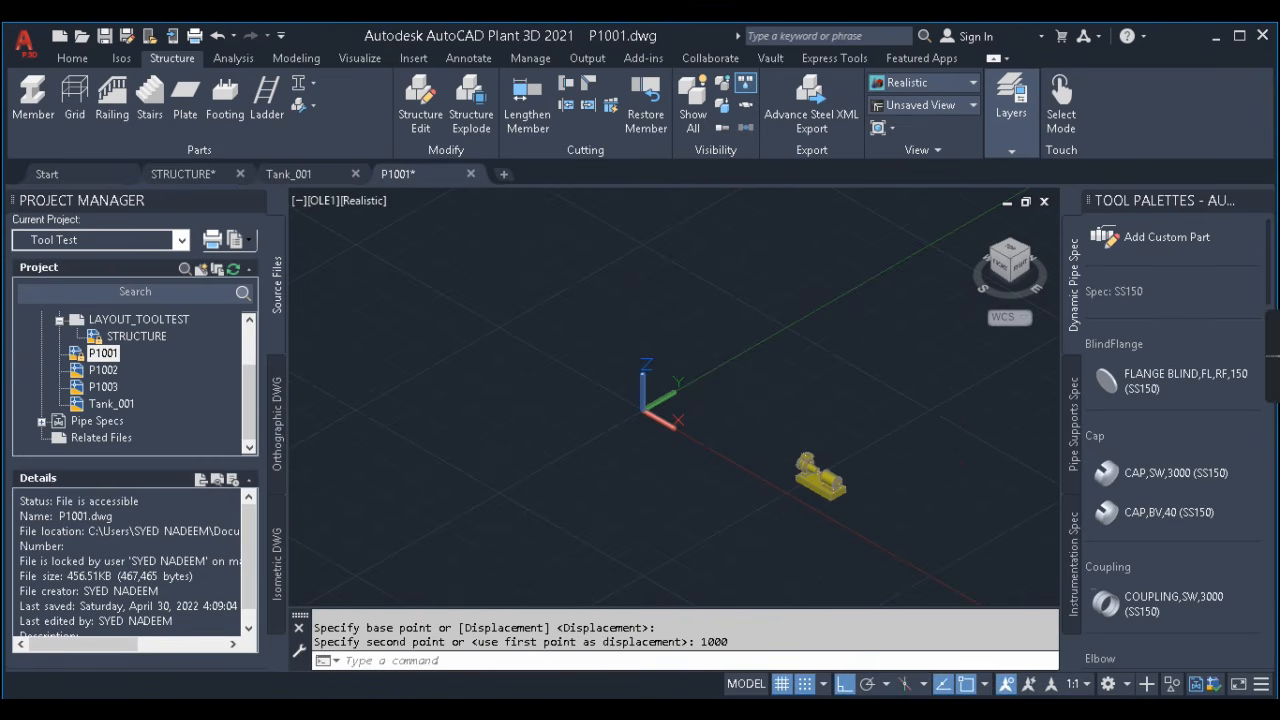
{"action": "key", "text": "ctrl+s"}
- Reload the modified P1001 reference in the STRUCTURE drawing and end the comparison
{"action": "left_click", "coordinate": [185, 171]}
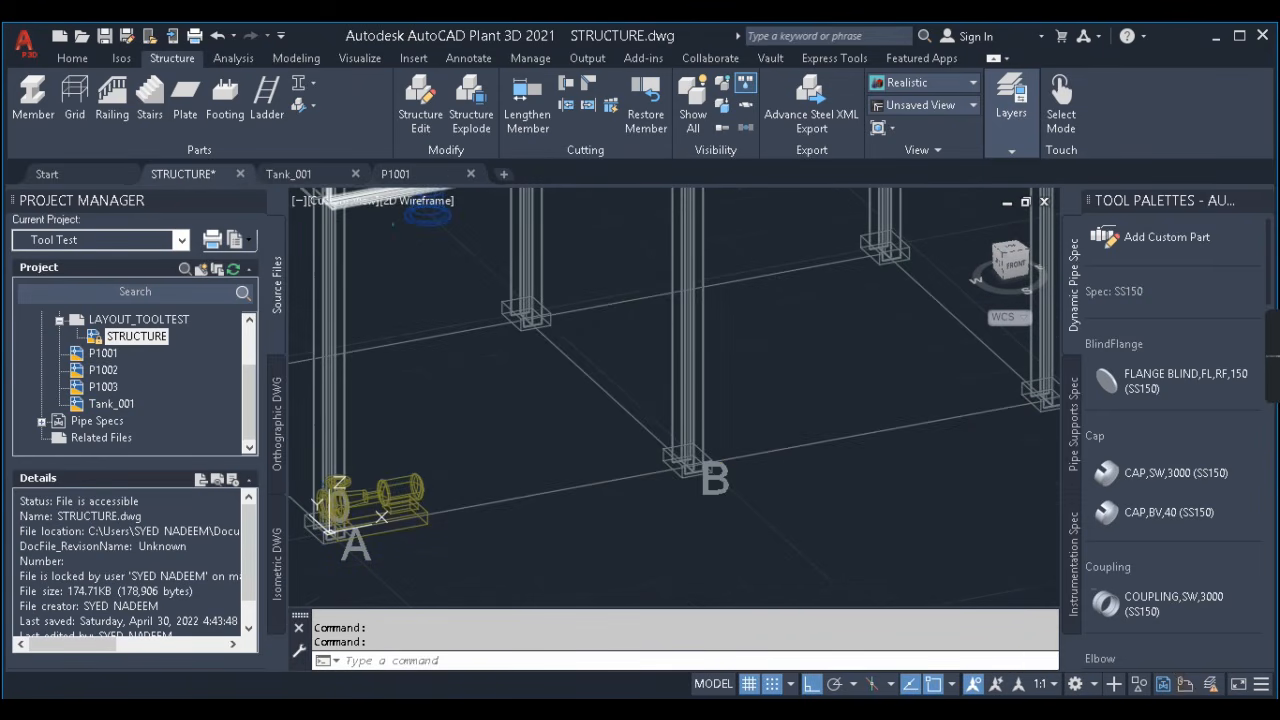
{"action": "left_click", "coordinate": [1076, 628]}
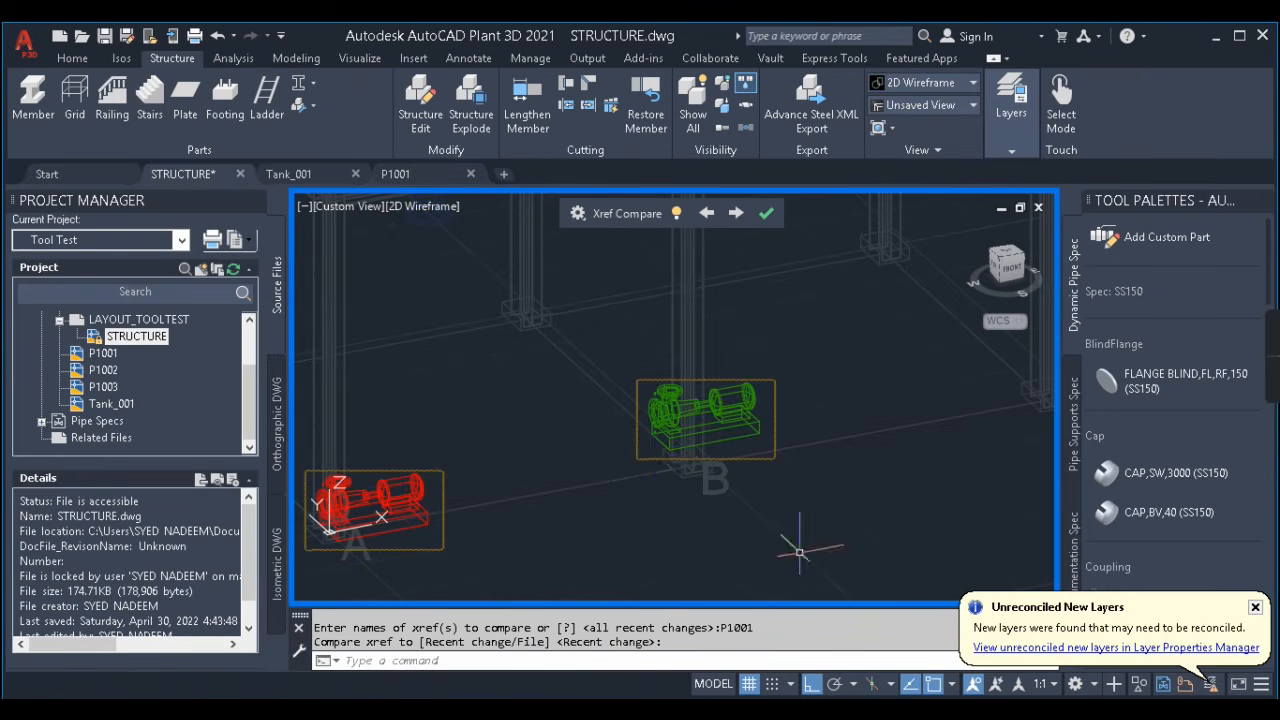
{"action": "left_click", "coordinate": [766, 214]}
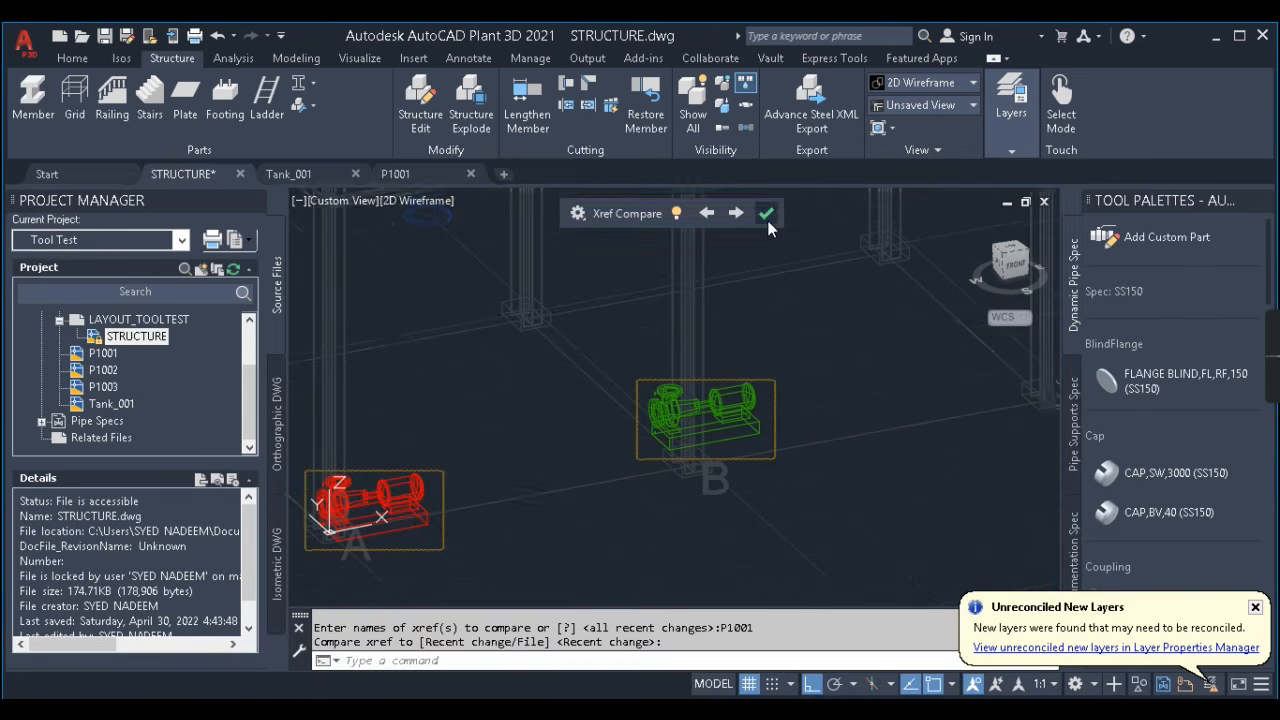
{"action": "middle_click_drag", "start_coordinate": [755, 452], "coordinate": [675, 462], "text": "shift"}
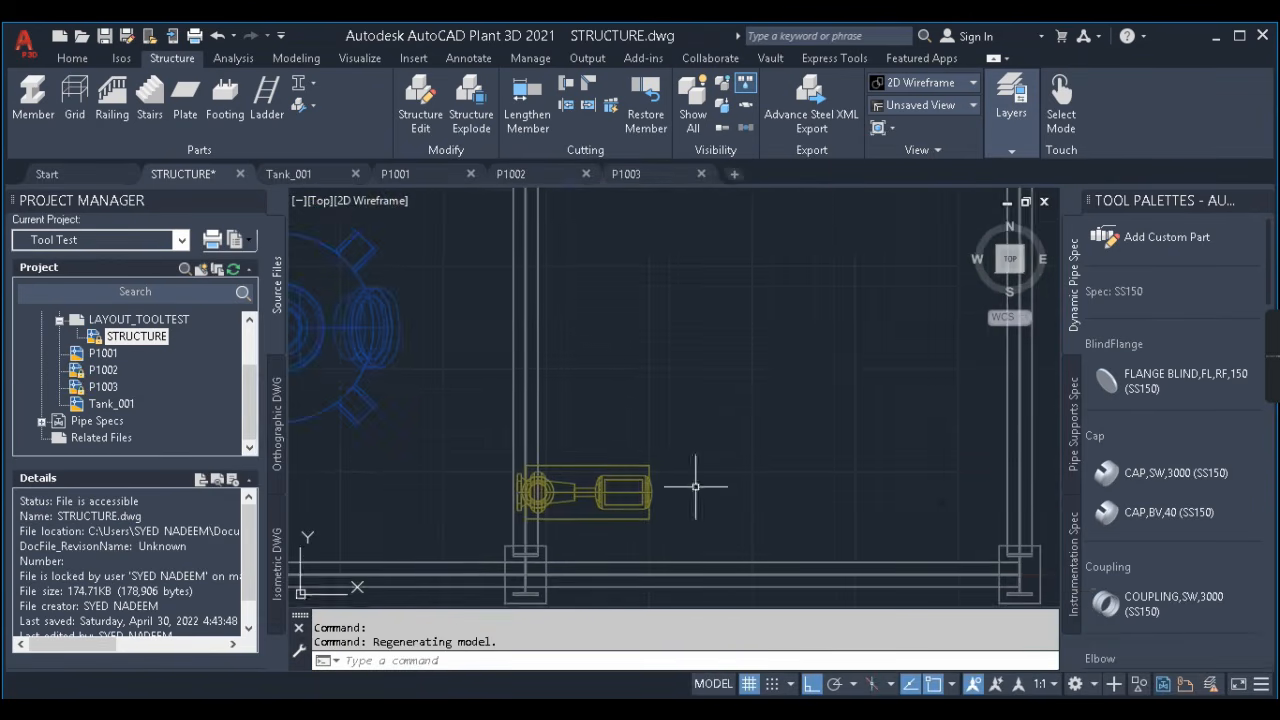
{"action": "scroll", "coordinate": [695, 487], "scroll_direction": "down", "scroll_amount": 2}
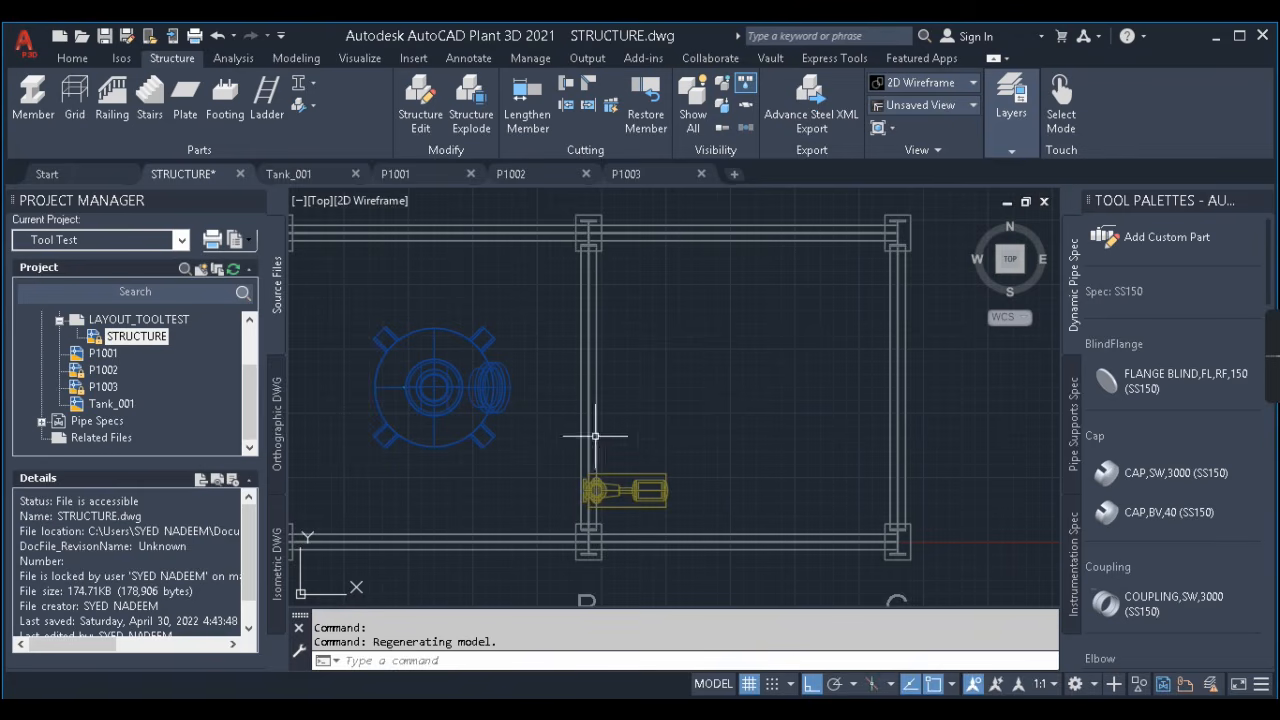
- Switch to the P1002 drawing and move the pump 6000 along the positive X axis with Ortho on
{"action": "left_click", "coordinate": [515, 175]}
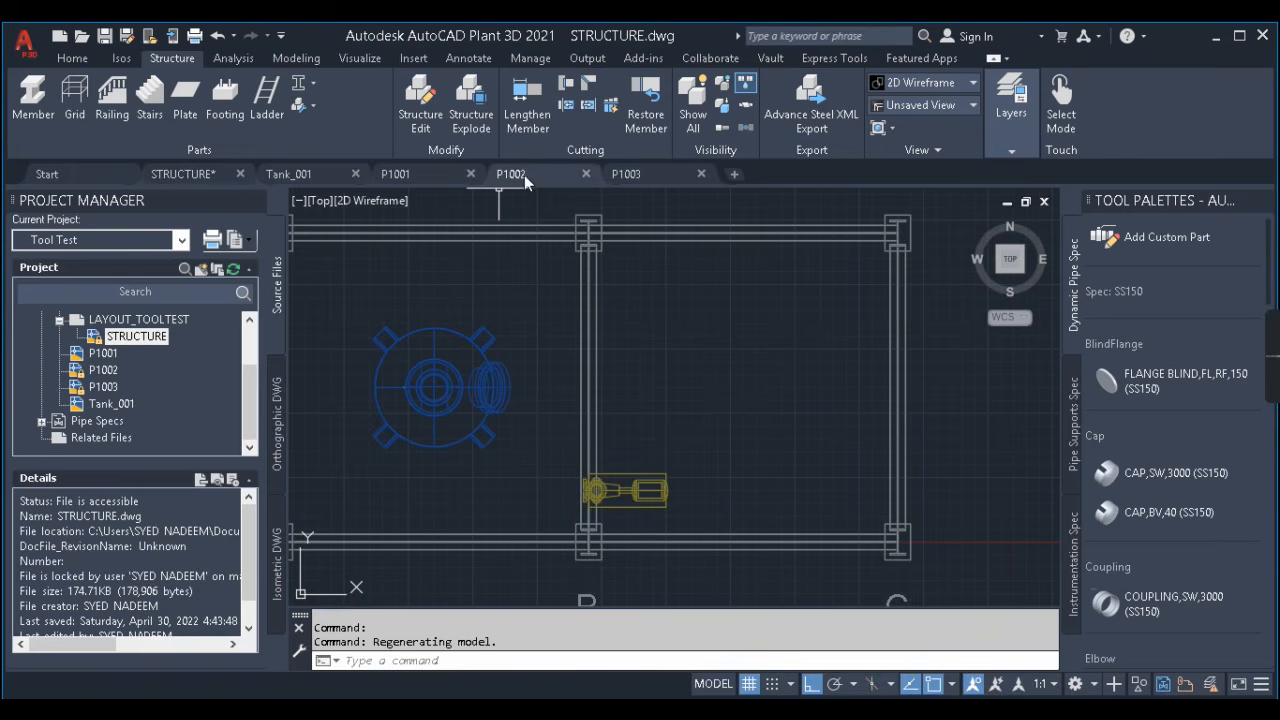
{"action": "left_click", "coordinate": [523, 448]}
{"action": "scroll", "coordinate": [523, 448], "scroll_direction": "down", "scroll_amount": 4}
{"action": "type", "text": "m"}
{"action": "key", "text": "Return"}
{"action": "left_click", "coordinate": [611, 500]}
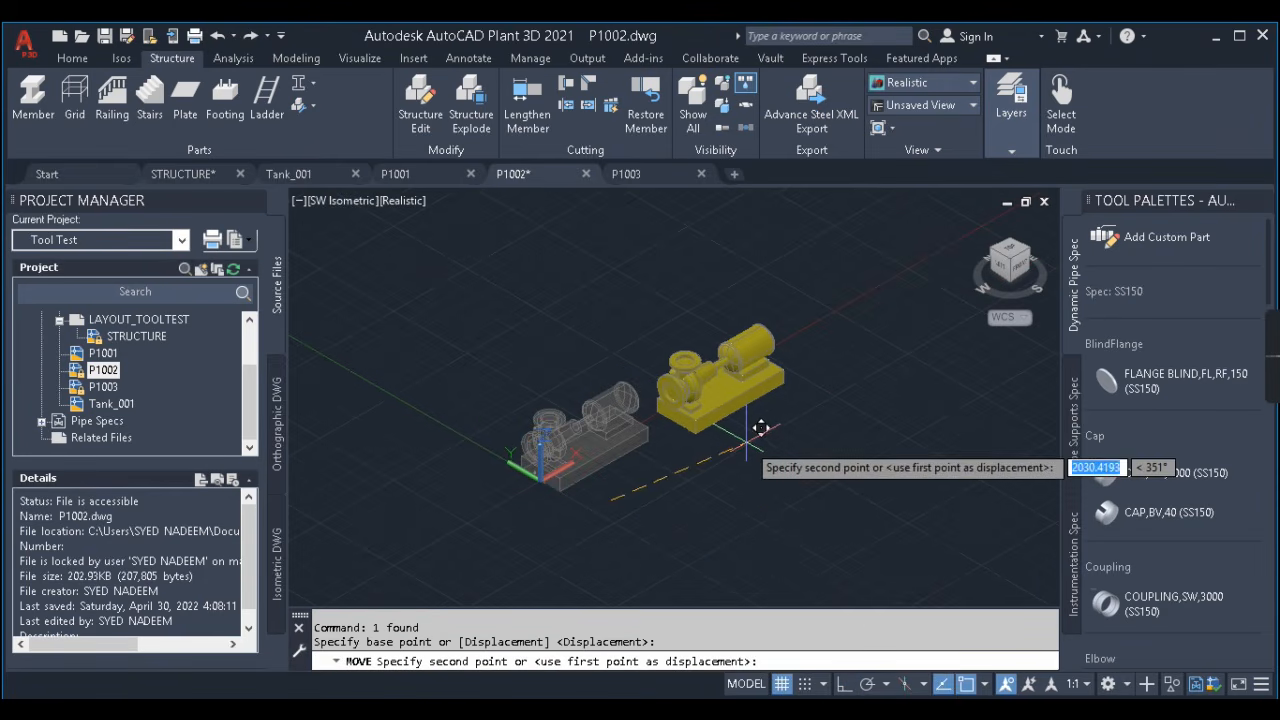
{"action": "key", "text": "F8"}
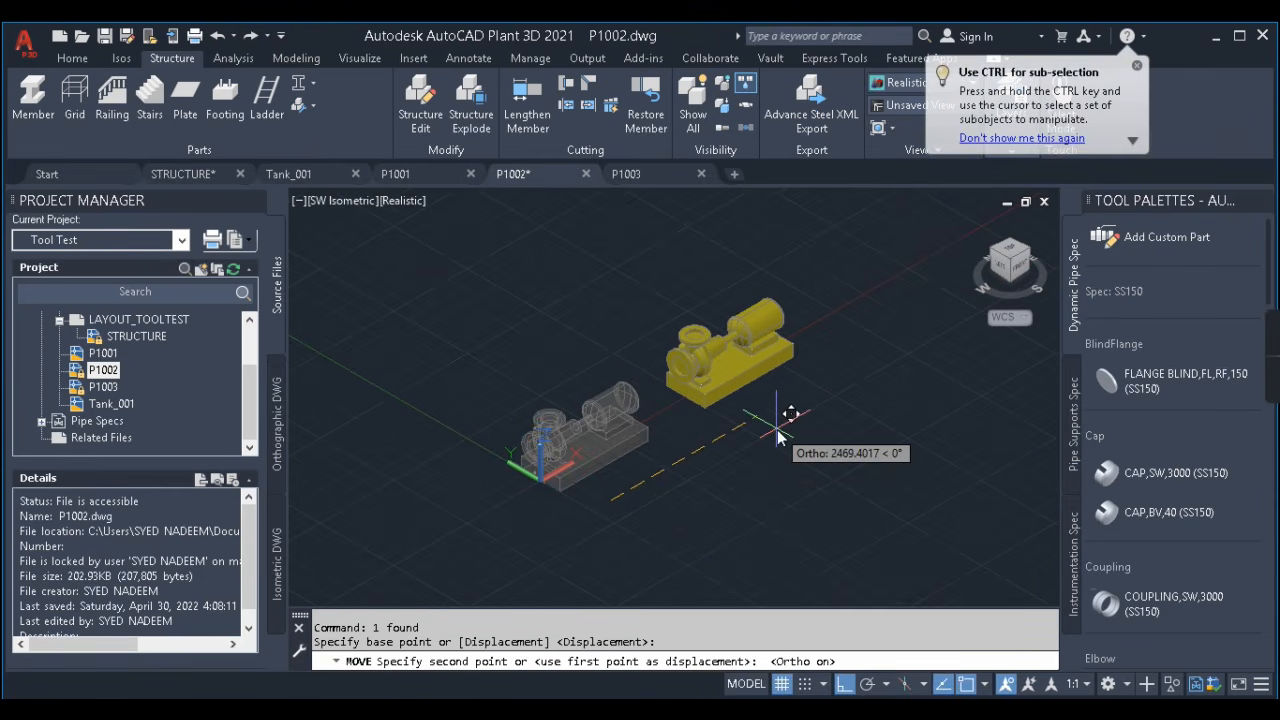
{"action": "type", "text": "600"}
{"action": "key", "text": "Return"}
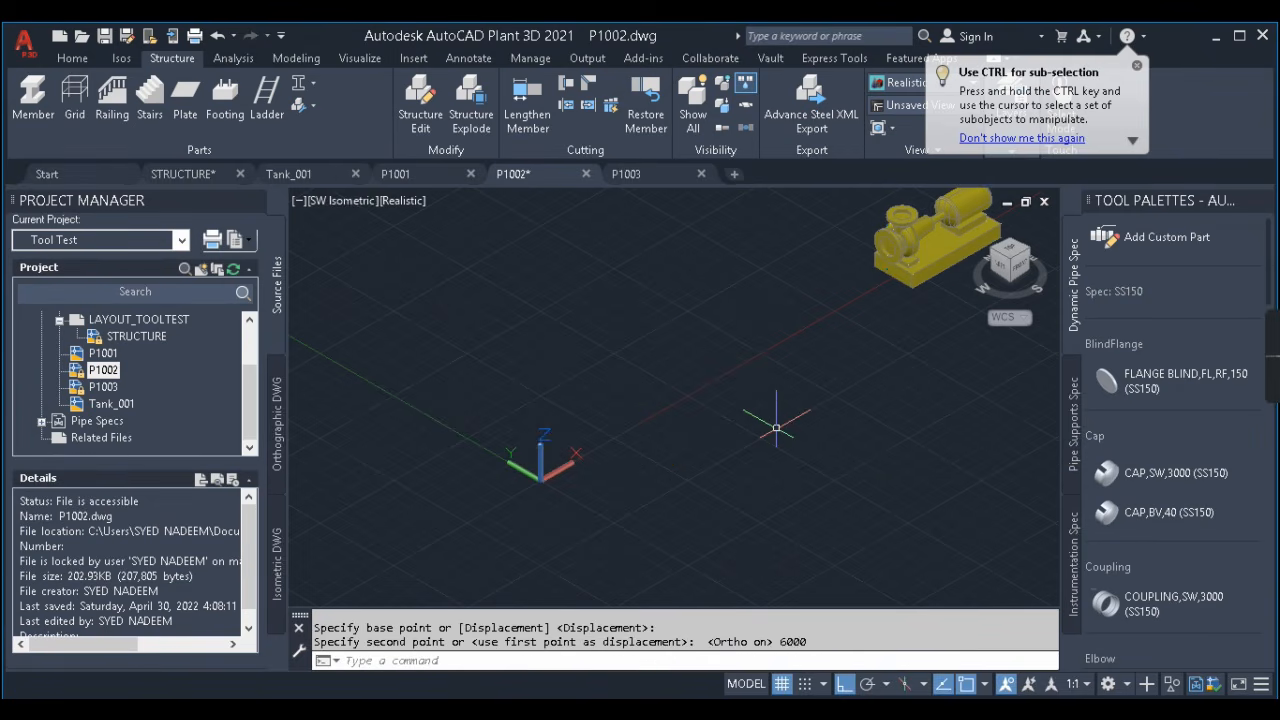
- Move the same pump 2000 along the positive Y axis and save the P1002 drawing
{"action": "key", "text": "Return"}
{"action": "type", "text": "p"}
{"action": "key", "text": "Return"}
{"action": "key", "text": "Return"}
{"action": "left_click", "coordinate": [831, 457]}
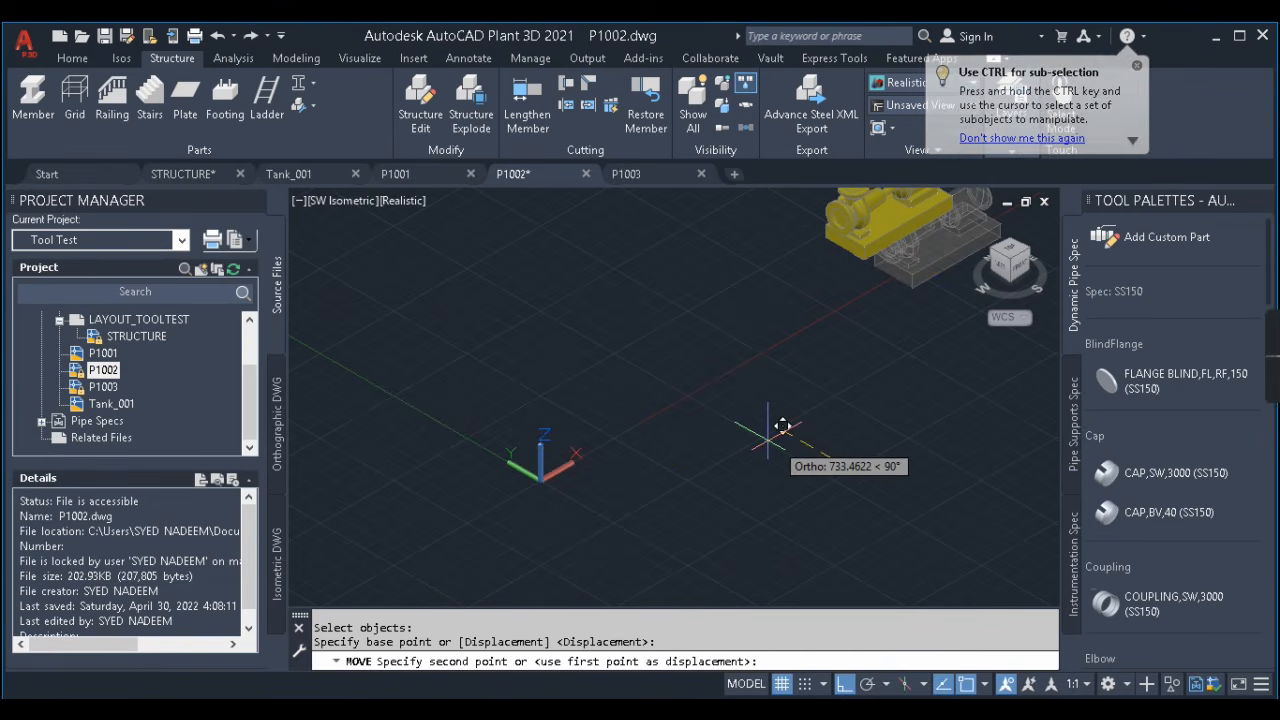
{"action": "type", "text": "2000"}
{"action": "key", "text": "Return"}
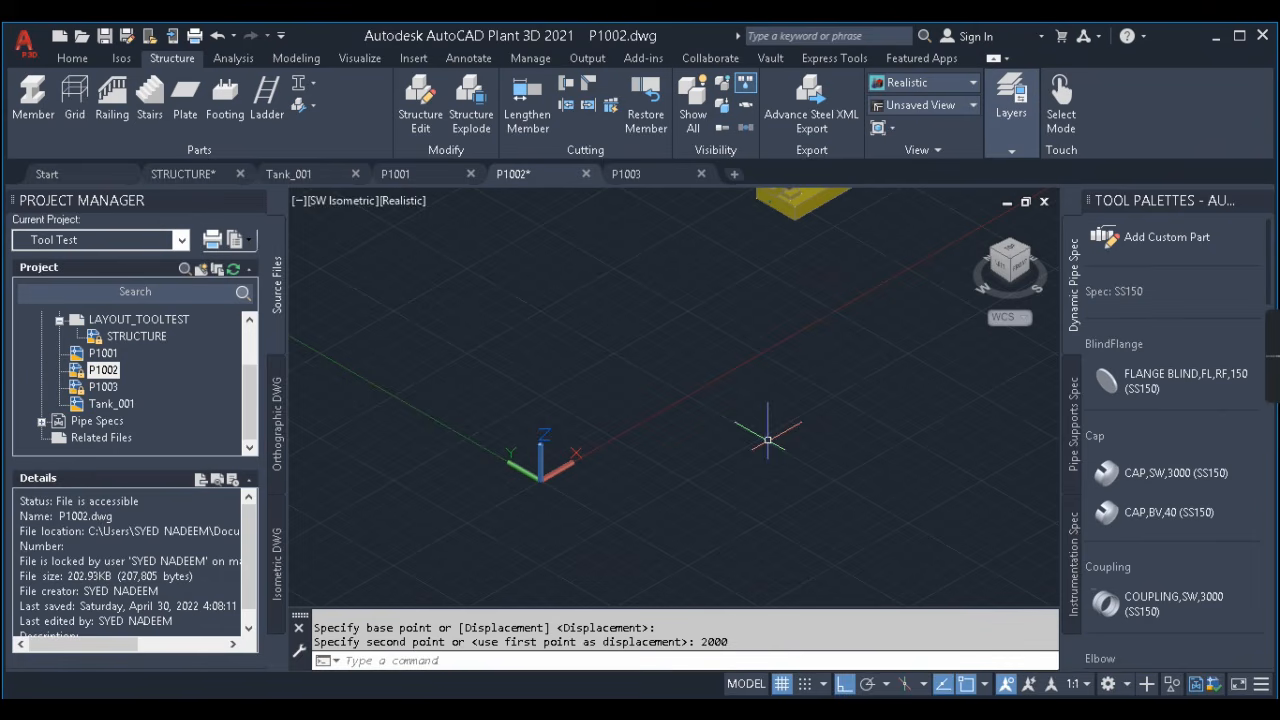
{"action": "key", "text": "ctrl+s"}
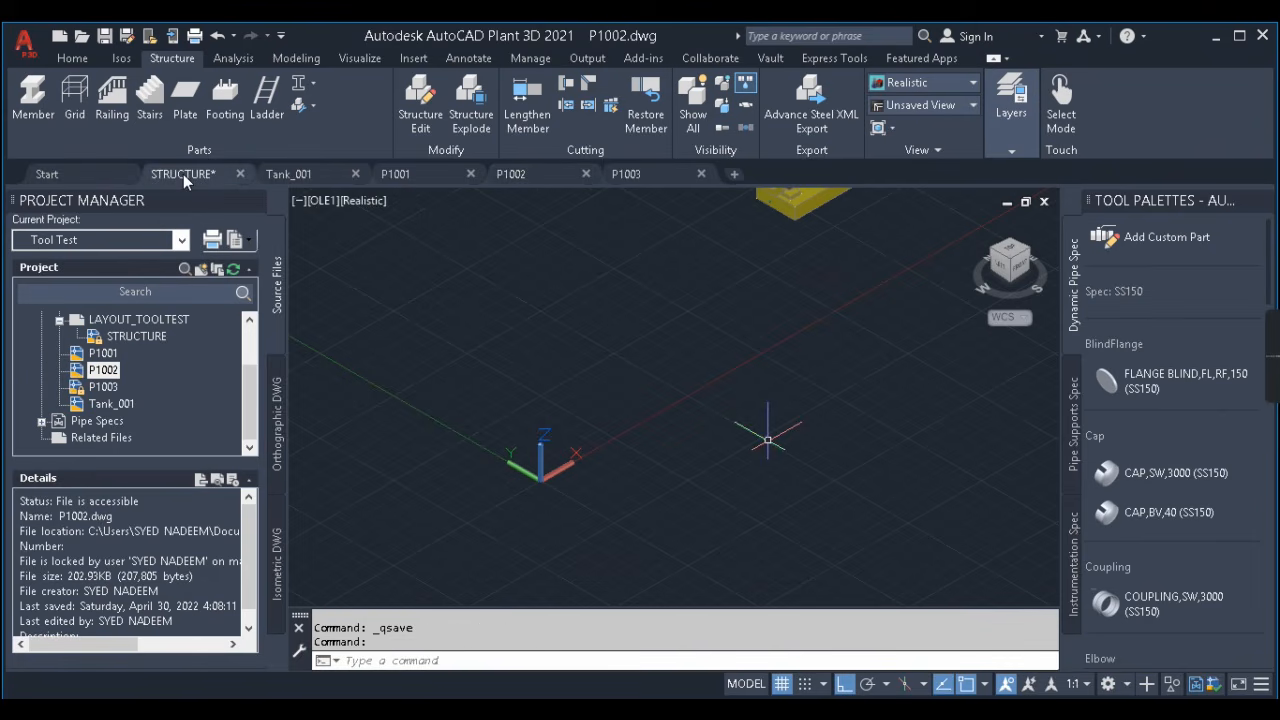
- Attach P1002 to the STRUCTURE drawing as an Attachment with relative path, insertion point 0,0,0, scale 1.00 and rotation 0
{"action": "left_click", "coordinate": [183, 174]}
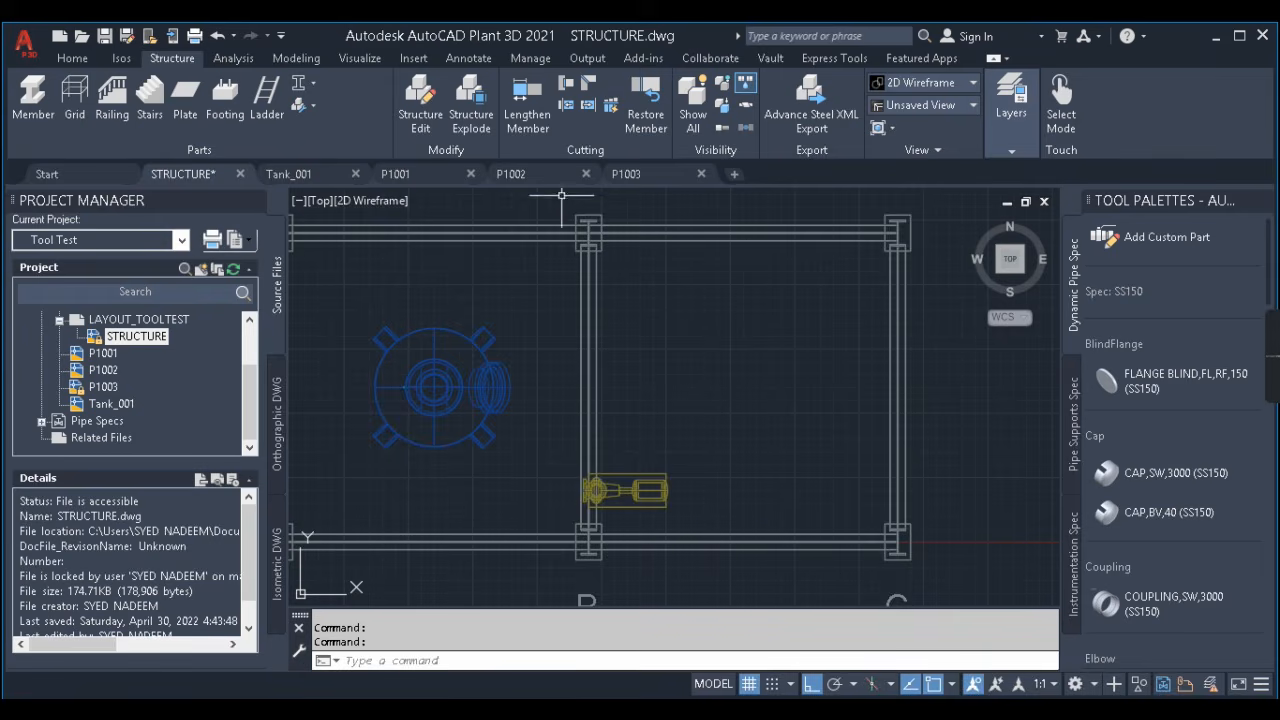
{"action": "left_click", "coordinate": [550, 174]}
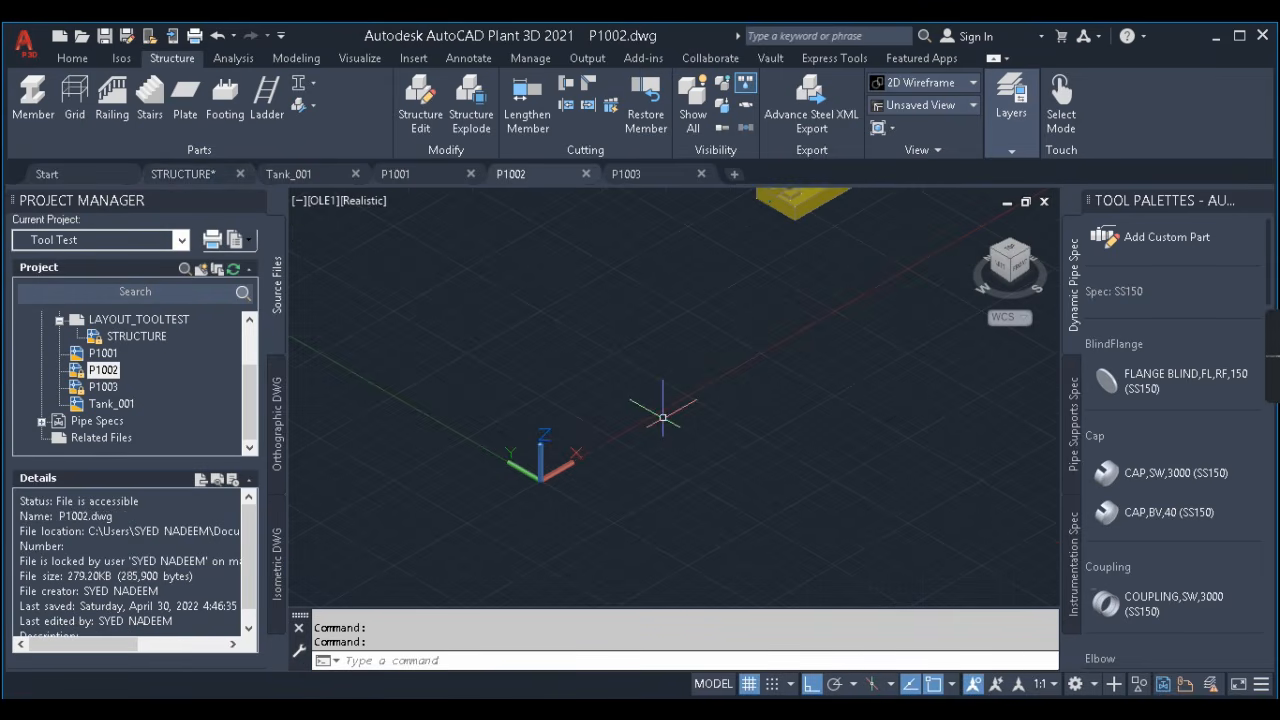
{"action": "left_click", "coordinate": [183, 174]}
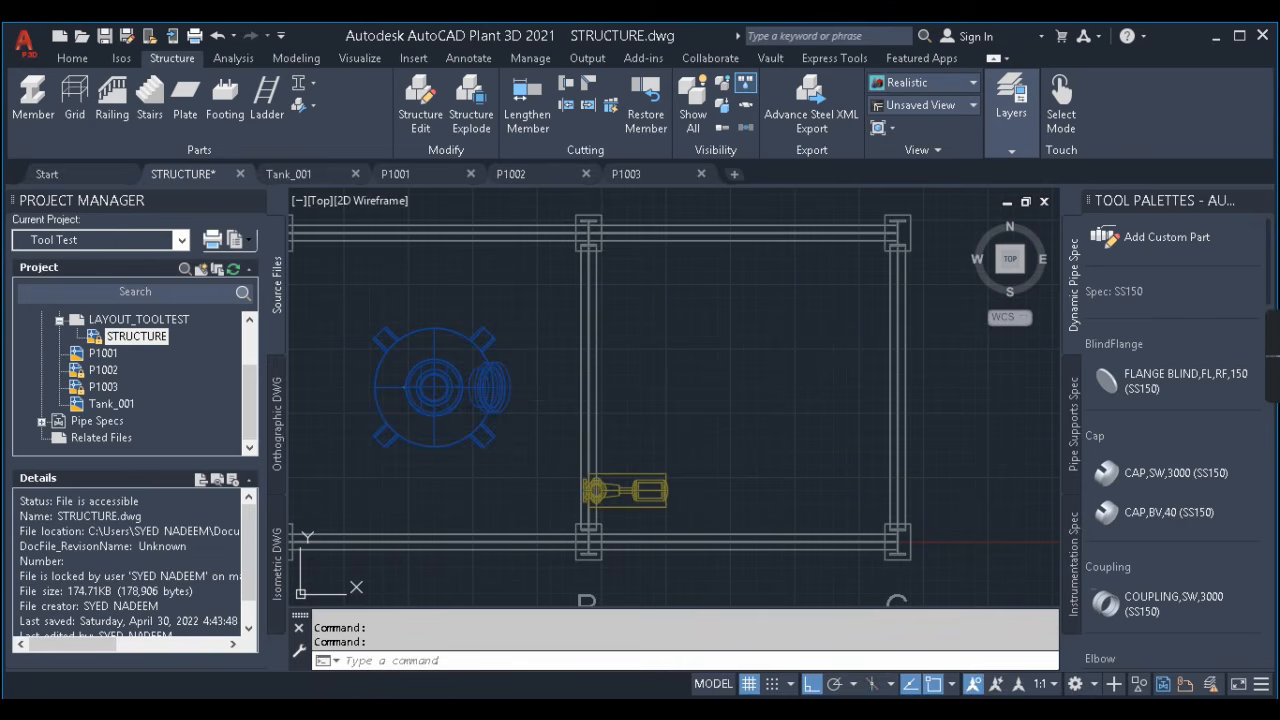
{"action": "key", "text": "Return"}
{"action": "left_click", "coordinate": [512, 270]}
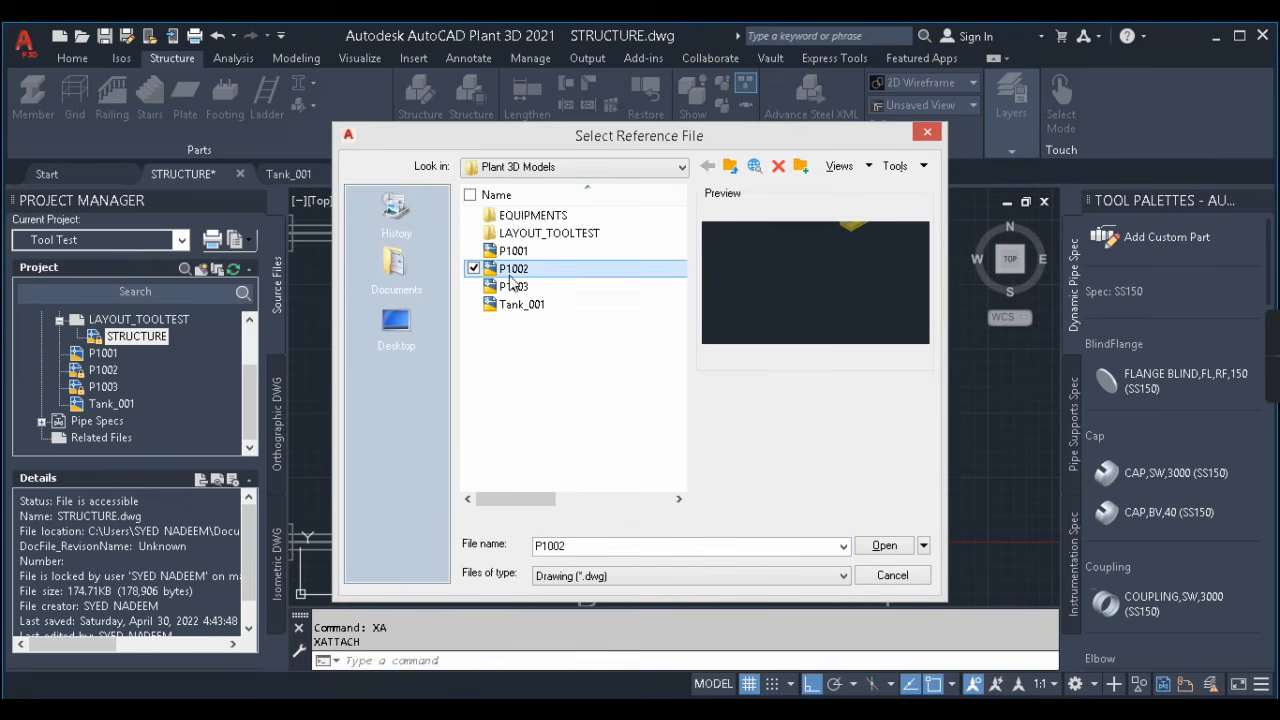
{"action": "left_click", "coordinate": [884, 546]}
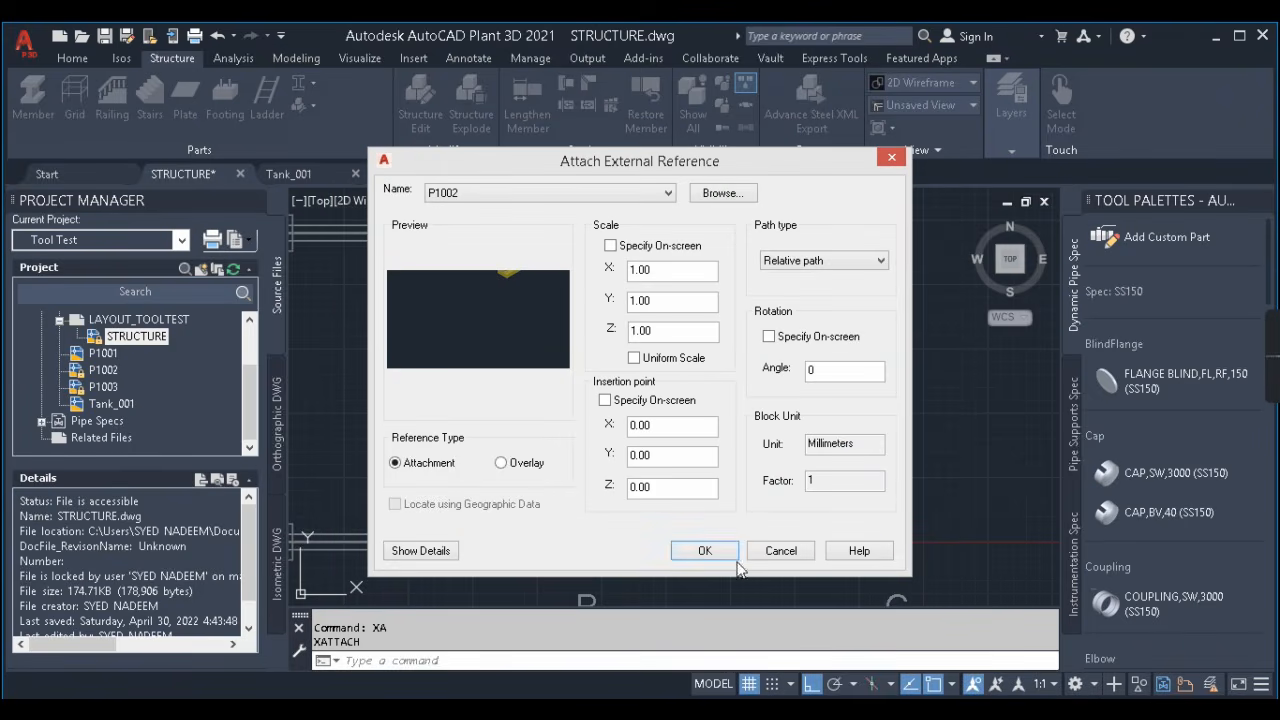
{"action": "left_click", "coordinate": [705, 551]}
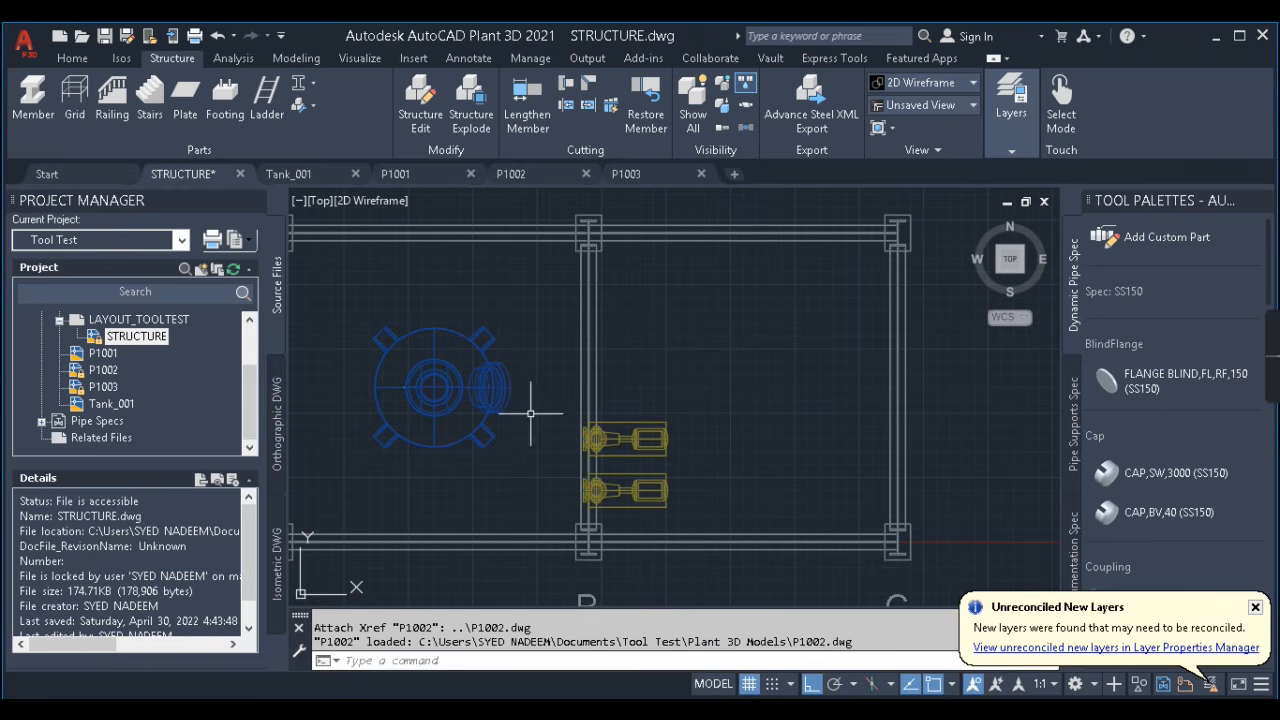
- Measure the distance from the attached P1002 pump to the tank in plan
{"action": "key", "text": "Return"}
{"action": "left_click", "coordinate": [660, 436]}
{"action": "left_click", "coordinate": [500, 378]}
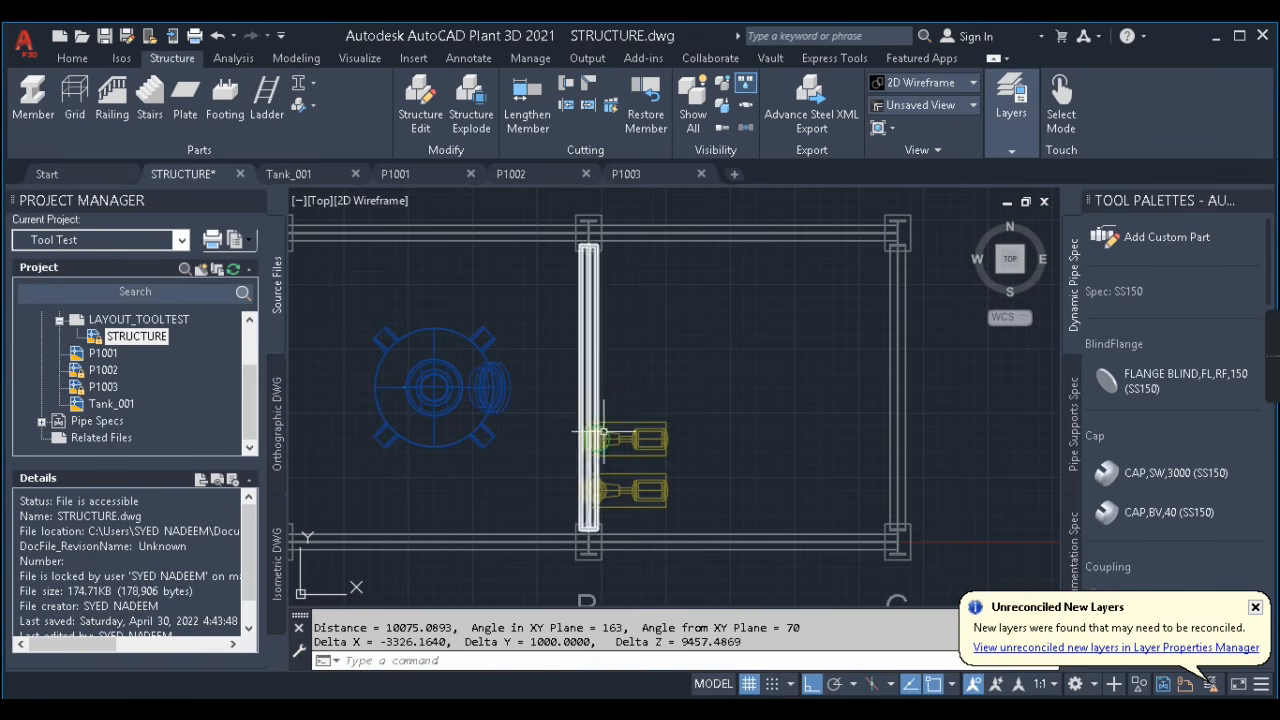
- Move the pump in the P1002 drawing a further 1000 along the positive Y axis and save that drawing
{"action": "left_click", "coordinate": [524, 173]}
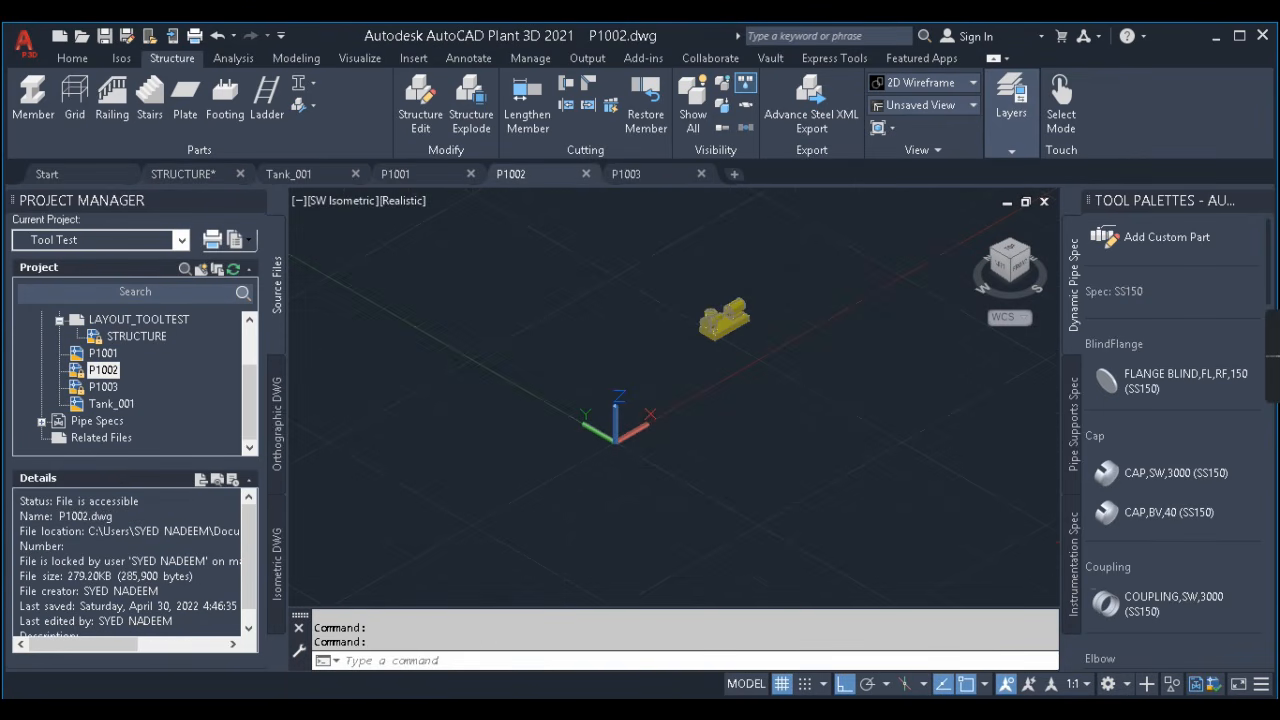
{"action": "left_click", "coordinate": [718, 330]}
{"action": "type", "text": "m"}
{"action": "key", "text": "Return"}
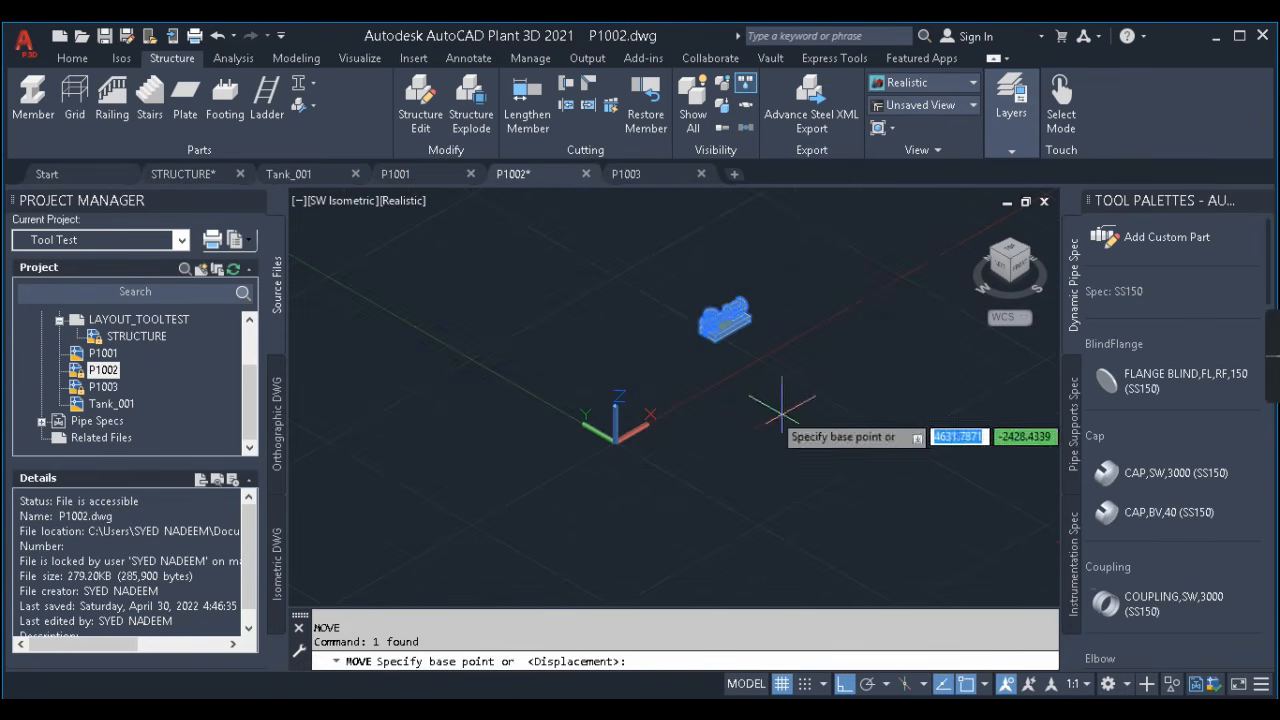
{"action": "left_click", "coordinate": [747, 399]}
{"action": "type", "text": "10"}
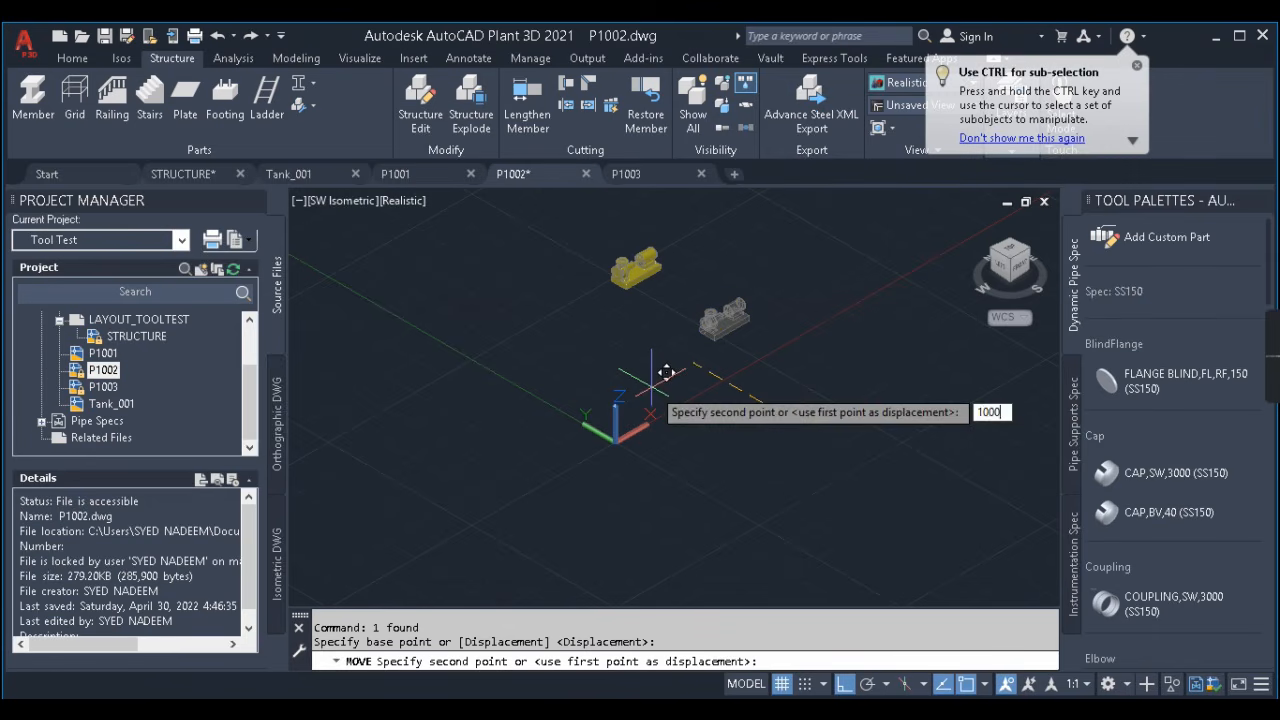
{"action": "type", "text": "00"}
{"action": "key", "text": "Return"}
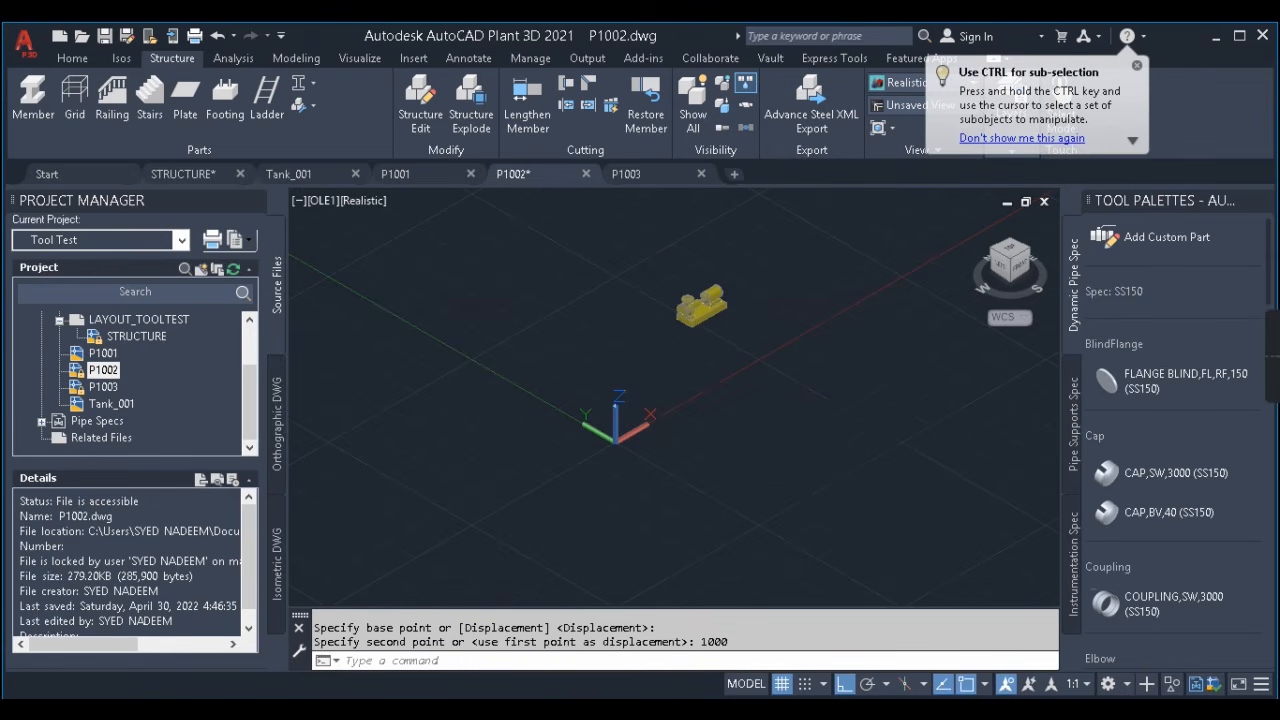
{"action": "key", "text": "ctrl+s"}
- Reload the modified P1002 reference in the STRUCTURE drawing and end the comparison
{"action": "left_click", "coordinate": [219, 175]}
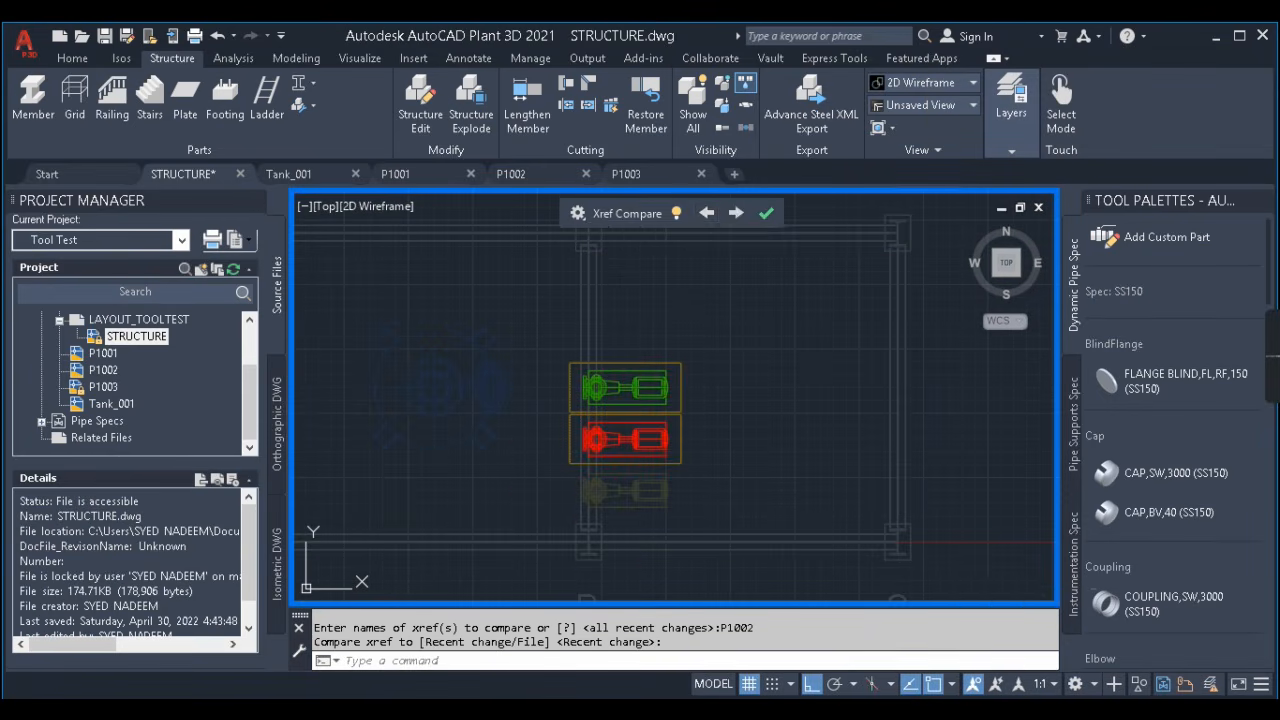
{"action": "left_click", "coordinate": [773, 218]}
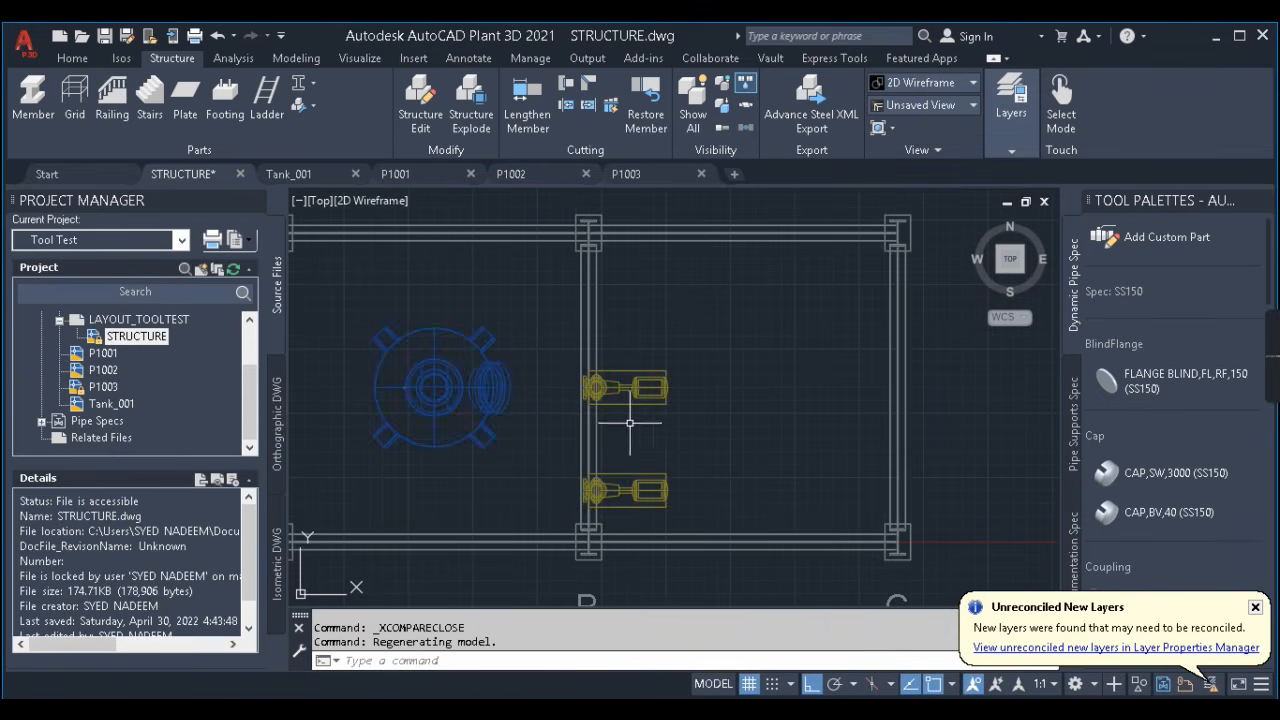
{"action": "scroll", "coordinate": [615, 375], "scroll_direction": "up", "scroll_amount": 4}
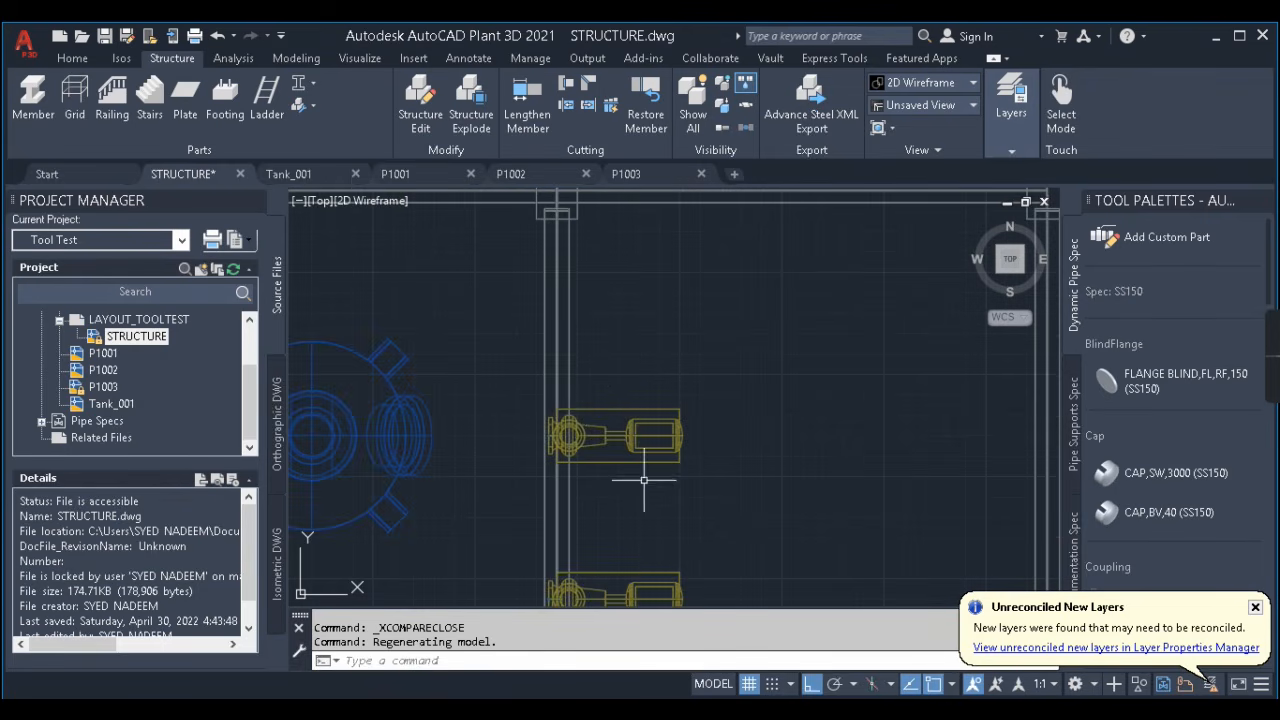
{"action": "scroll", "coordinate": [644, 480], "scroll_direction": "down", "scroll_amount": 2}
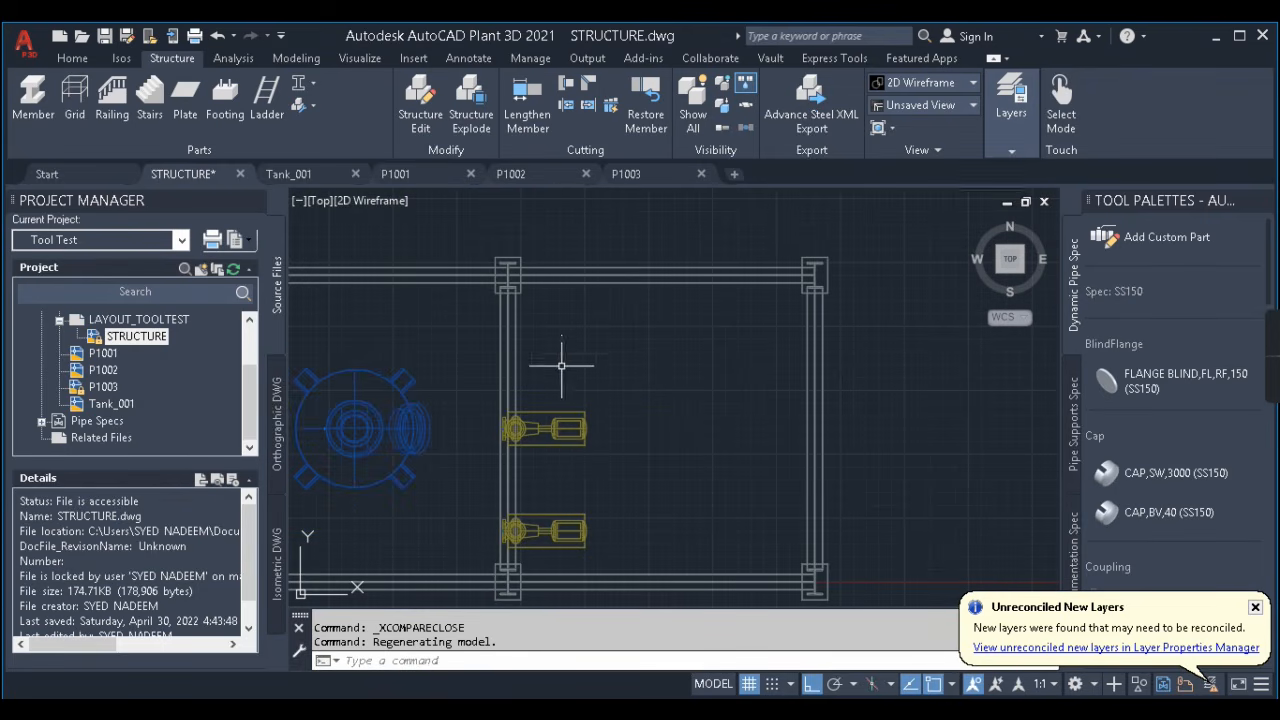
- Measure the plan distance between the bases of the two attached pumps
{"action": "key", "text": "Return"}
{"action": "left_click", "coordinate": [545, 517]}
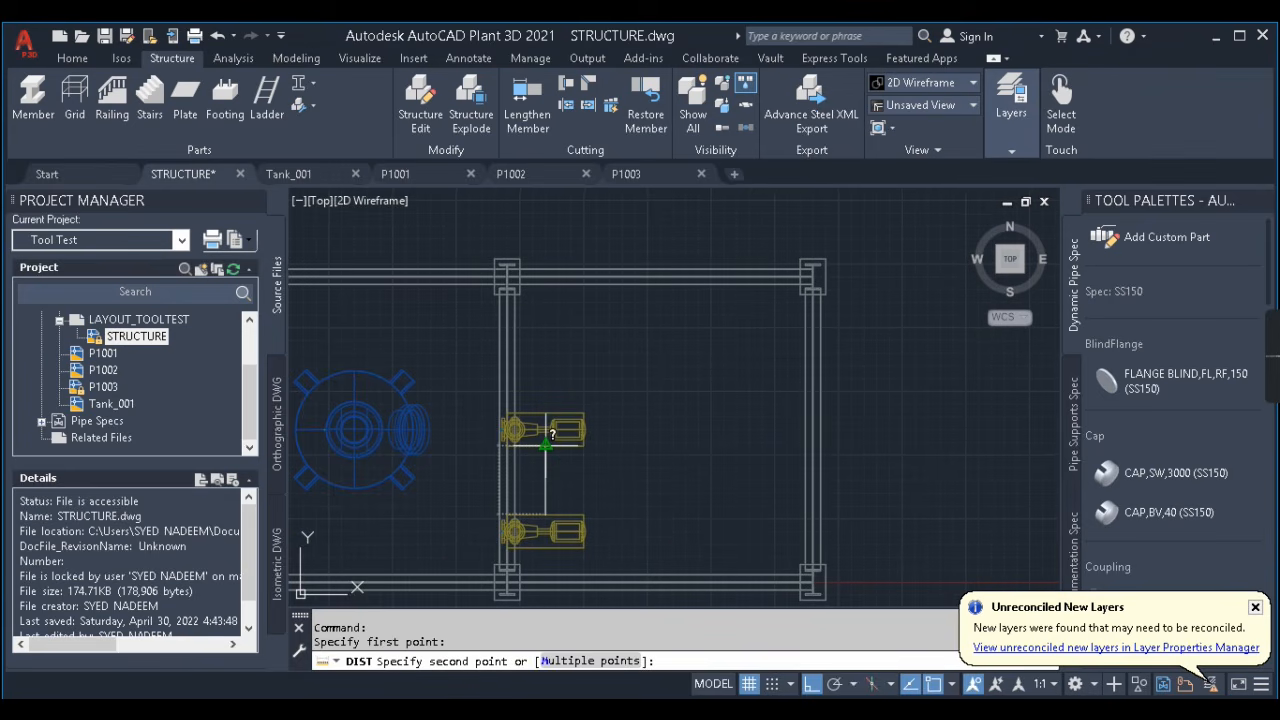
{"action": "left_click", "coordinate": [545, 440]}
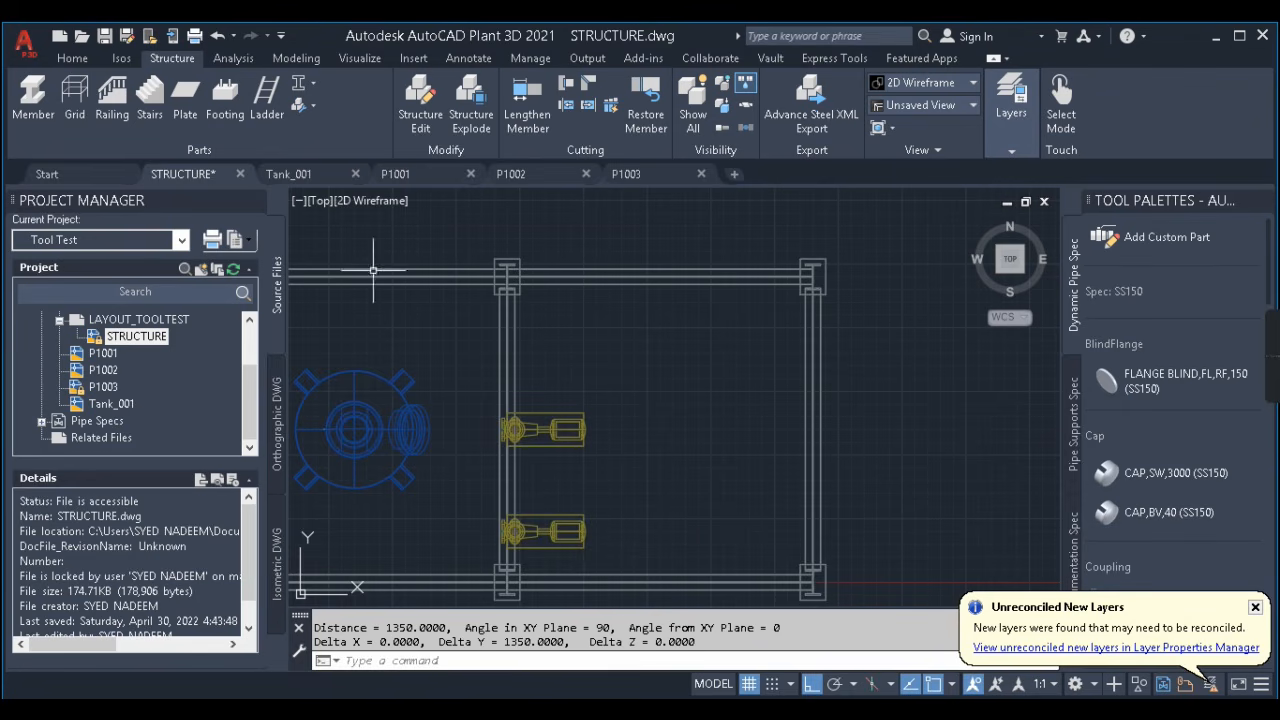
- Move the pump in the P1001 drawing 350 along the positive Y axis and save that drawing
{"action": "mouse_move", "coordinate": [303, 173]}
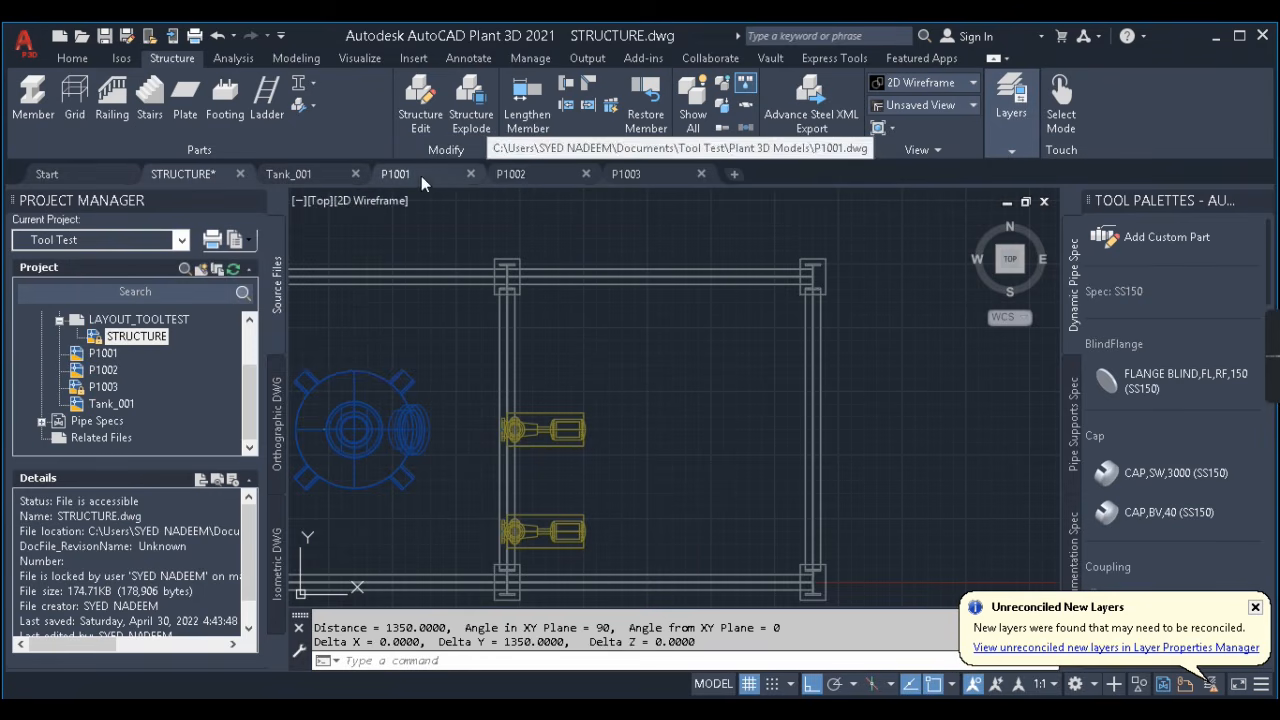
{"action": "left_click", "coordinate": [421, 176]}
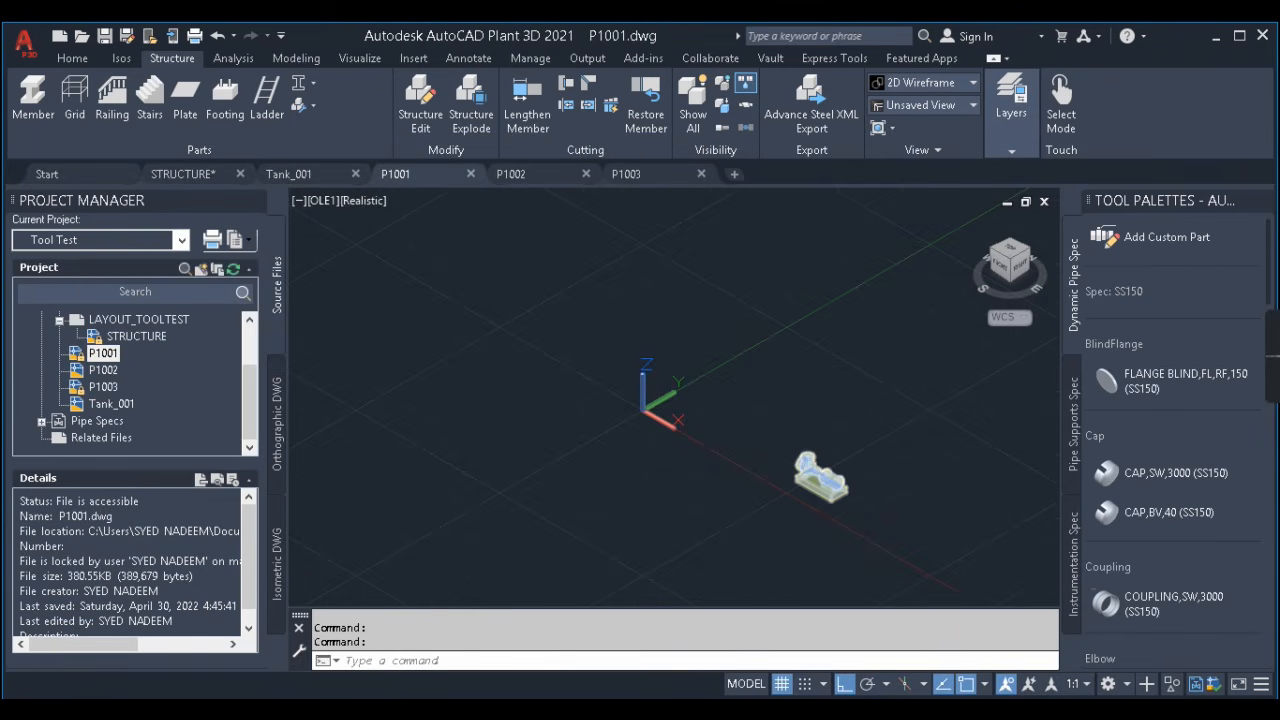
{"action": "left_click", "coordinate": [843, 451]}
{"action": "left_click", "coordinate": [770, 477]}
{"action": "type", "text": "m"}
{"action": "key", "text": "Return"}
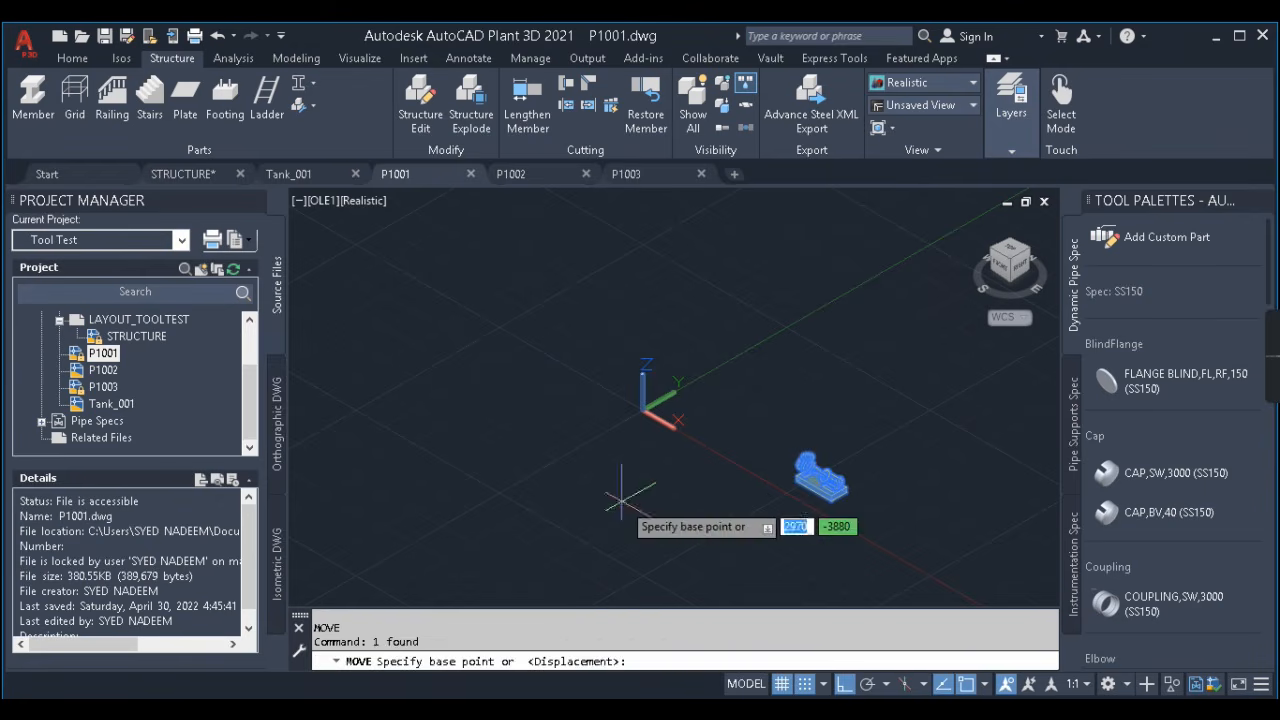
{"action": "left_click", "coordinate": [672, 508]}
{"action": "type", "text": "350"}
{"action": "key", "text": "Return"}
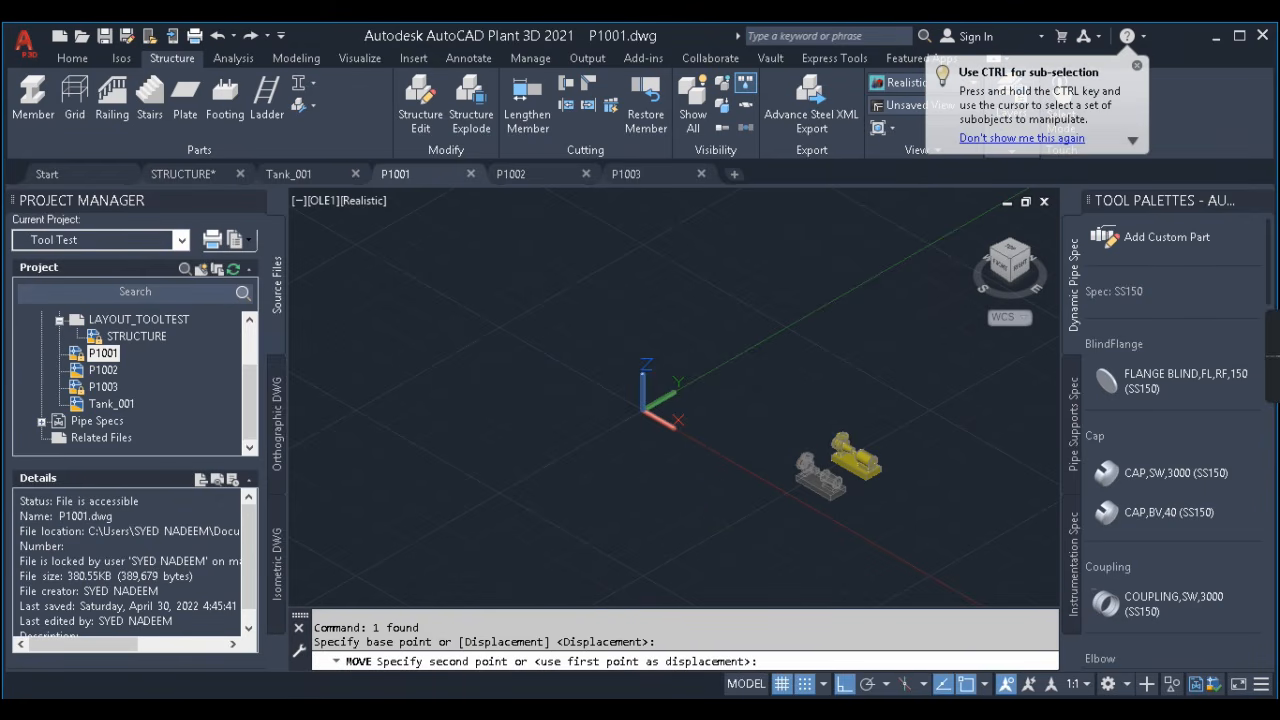
{"action": "key", "text": "ctrl+s"}
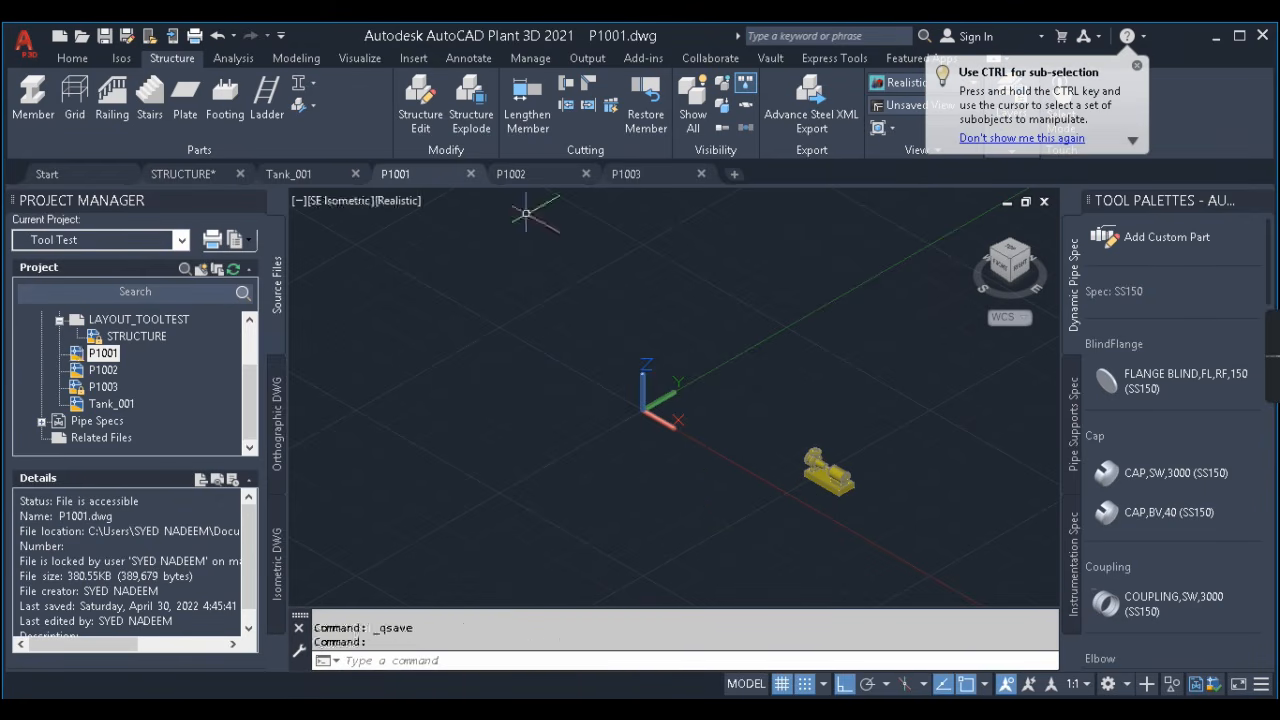
- Reload the modified P1001 reference in the STRUCTURE drawing, end the comparison and start a distance check at the pumps
{"action": "left_click", "coordinate": [322, 174]}
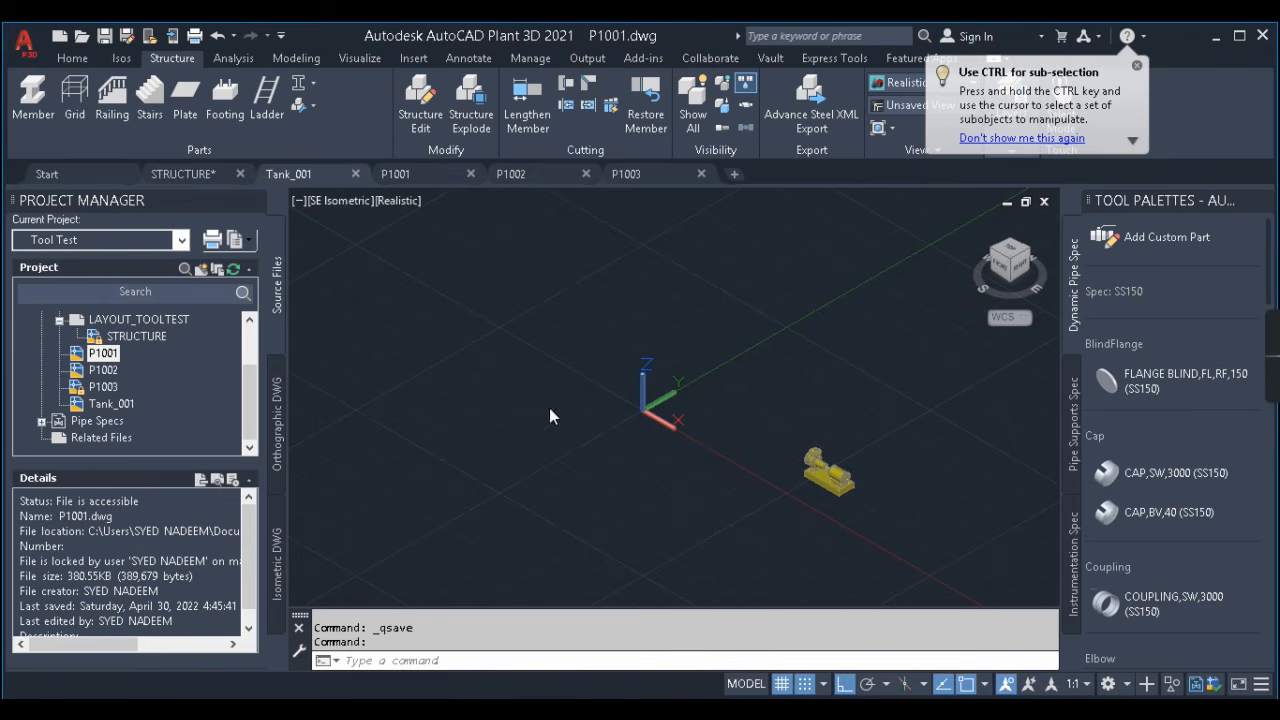
{"action": "left_click", "coordinate": [198, 173]}
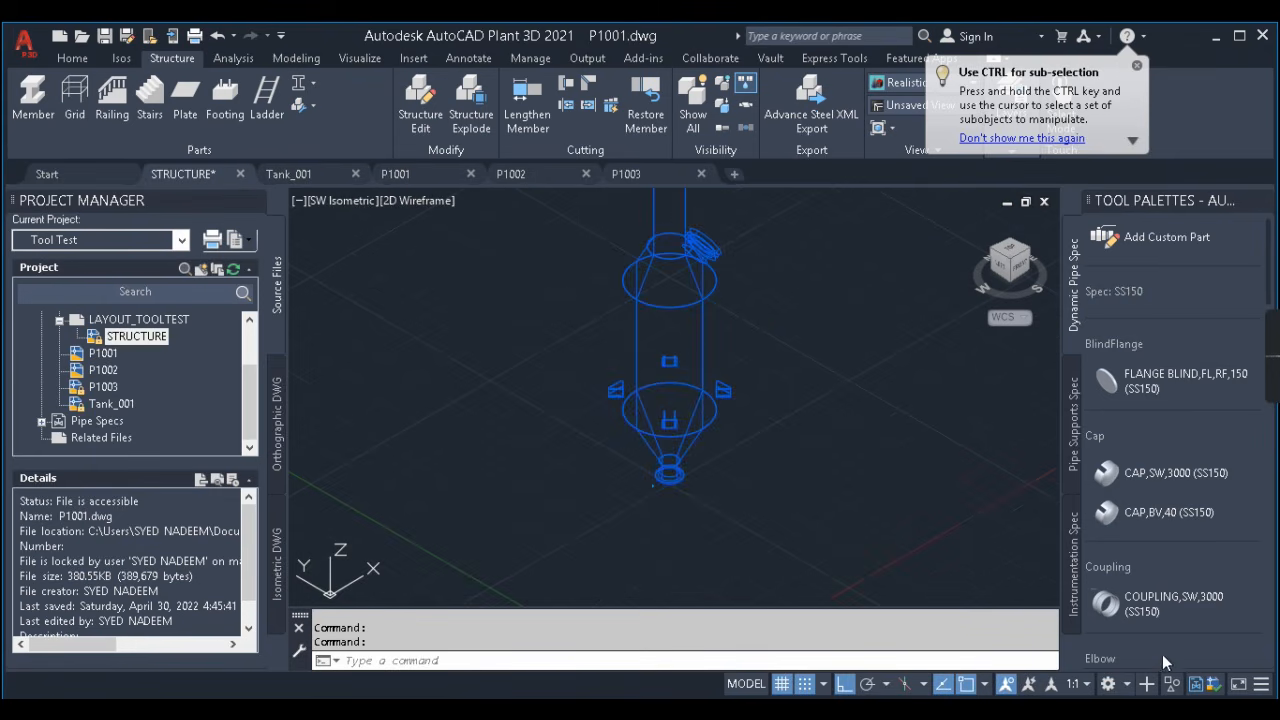
{"action": "left_click", "coordinate": [1136, 628]}
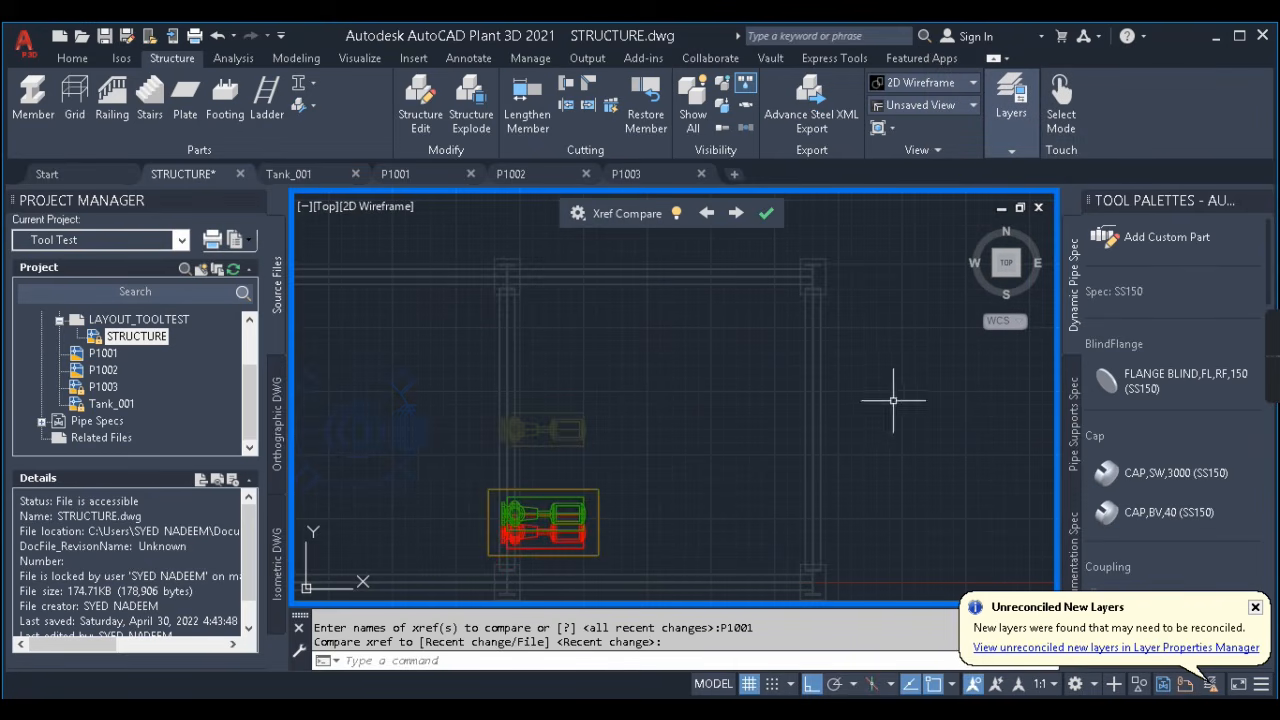
{"action": "left_click", "coordinate": [766, 213]}
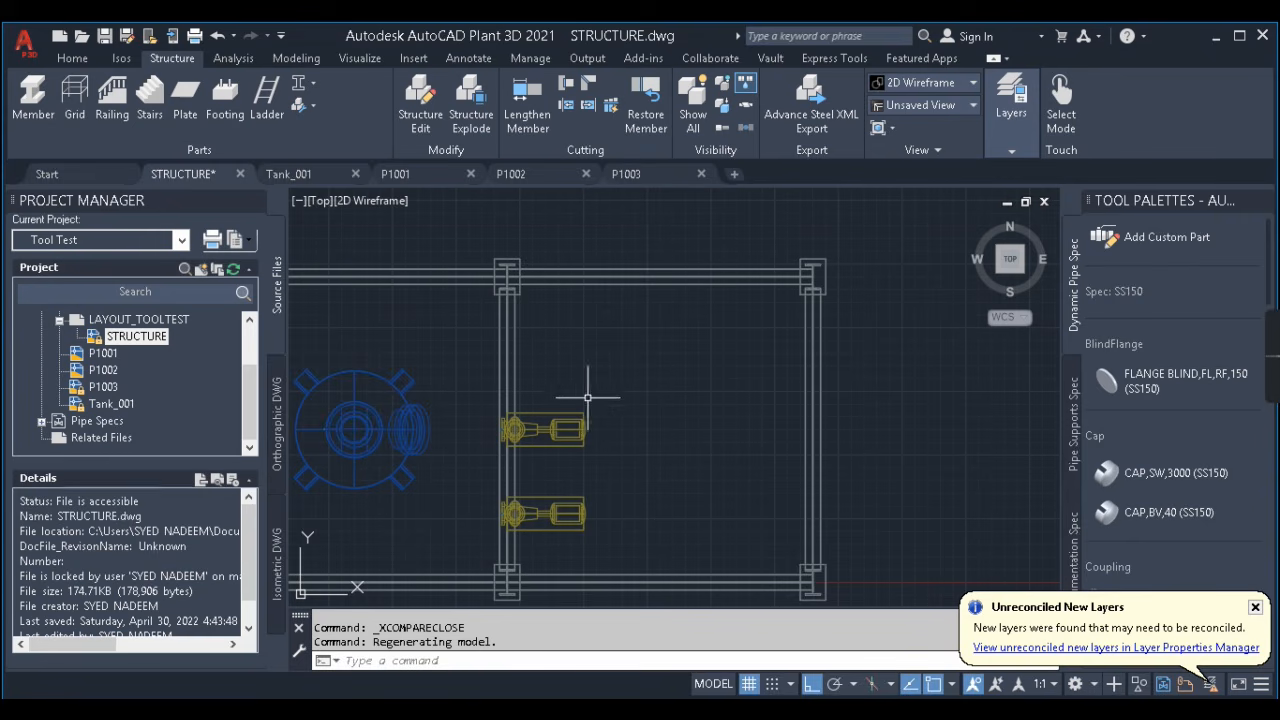
{"action": "type", "text": "dist"}
{"action": "key", "text": "Return"}
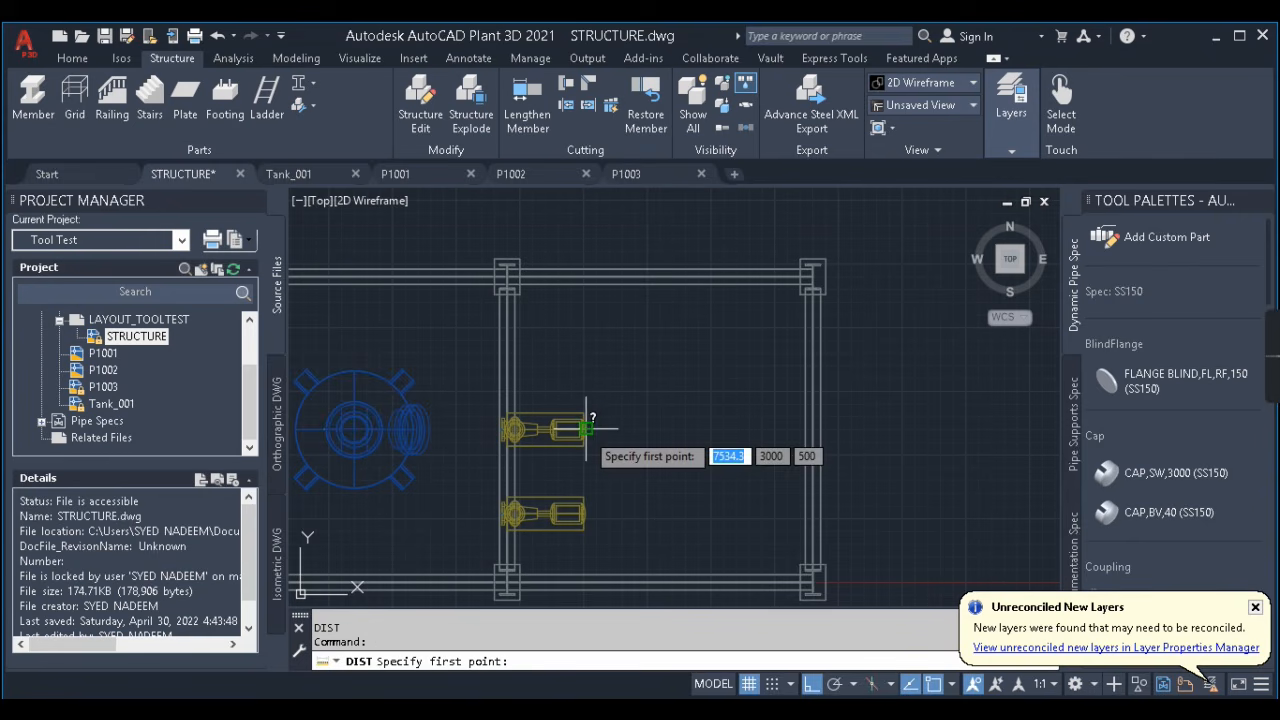
- Move the pump in the P1003 drawing 6000 along the positive X axis with ortho on
{"action": "left_click", "coordinate": [637, 172]}
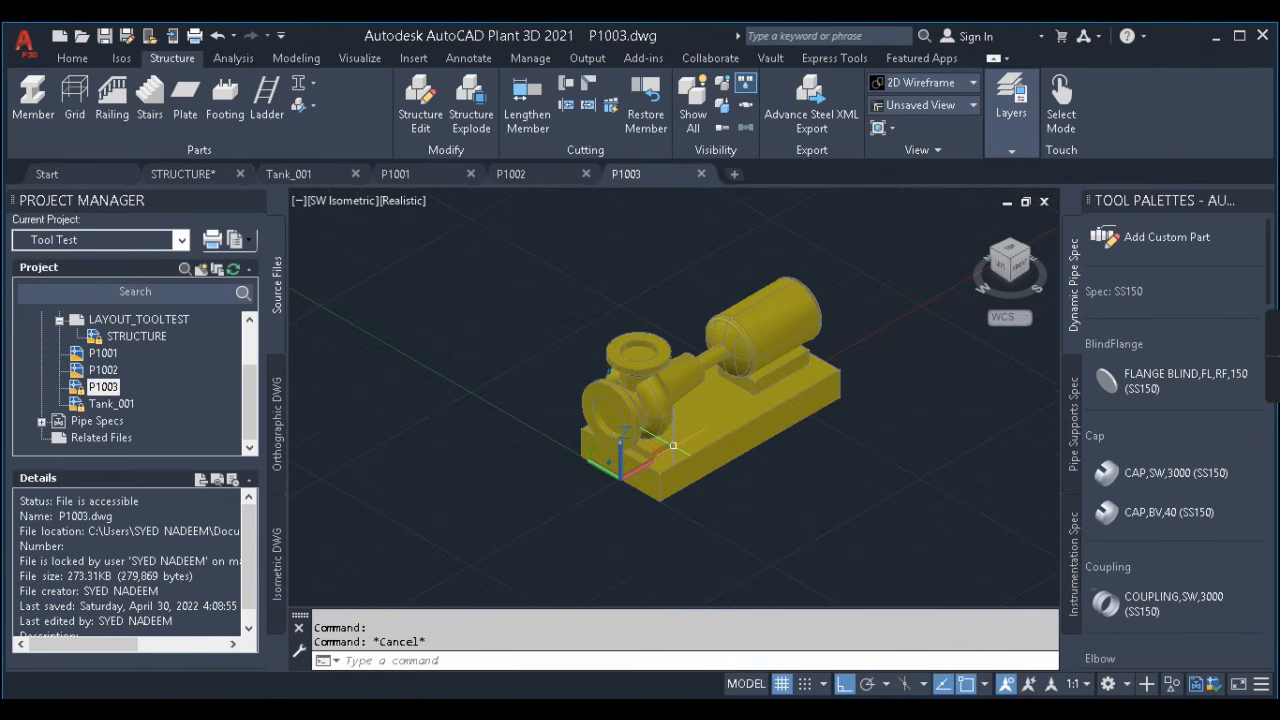
{"action": "scroll", "coordinate": [673, 443], "scroll_direction": "down", "scroll_amount": 2}
{"action": "left_click", "coordinate": [617, 378]}
{"action": "left_click", "coordinate": [579, 427]}
{"action": "left_click", "coordinate": [661, 408]}
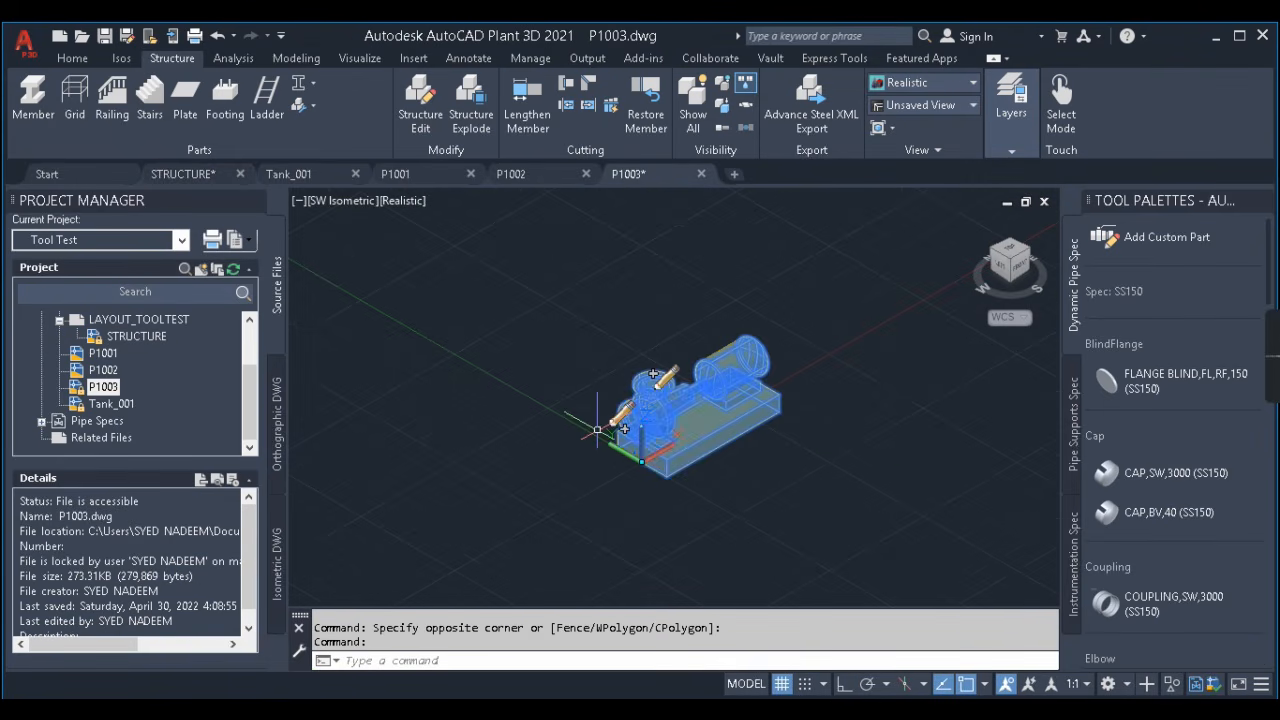
{"action": "key", "text": "m"}
{"action": "key", "text": "Return"}
{"action": "left_click", "coordinate": [532, 515]}
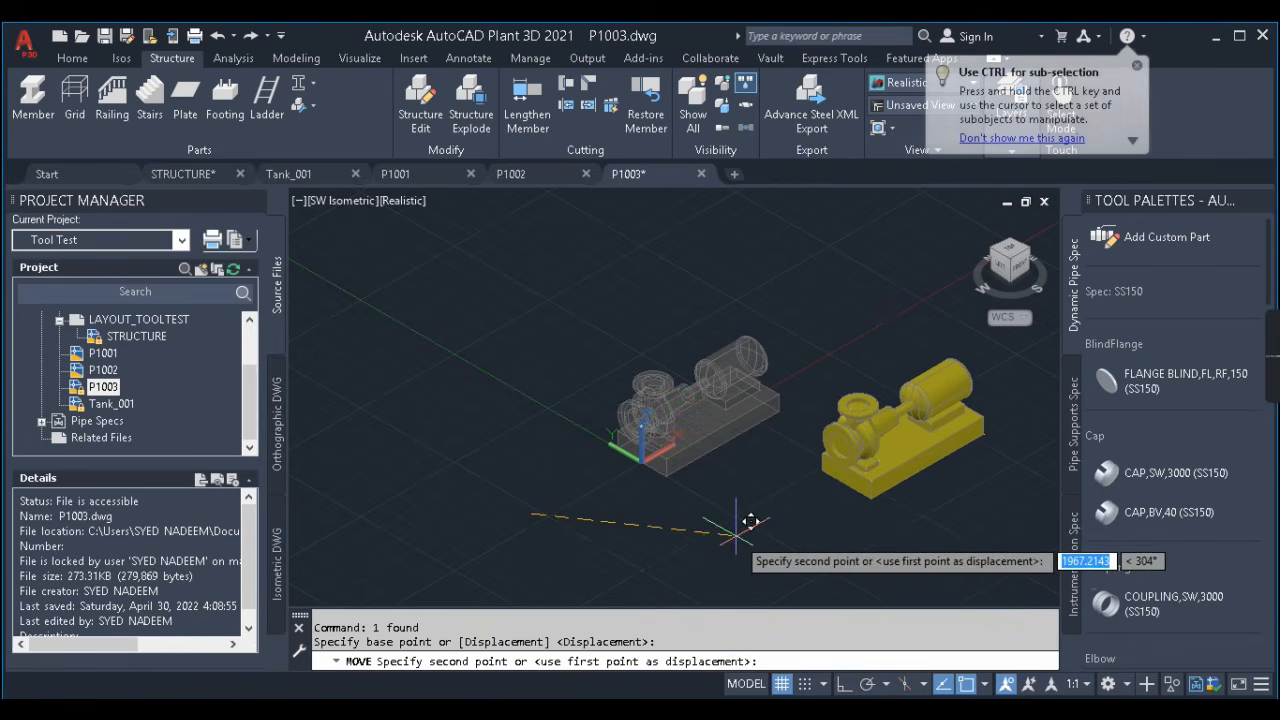
{"action": "key", "text": "F8"}
{"action": "type", "text": "60"}
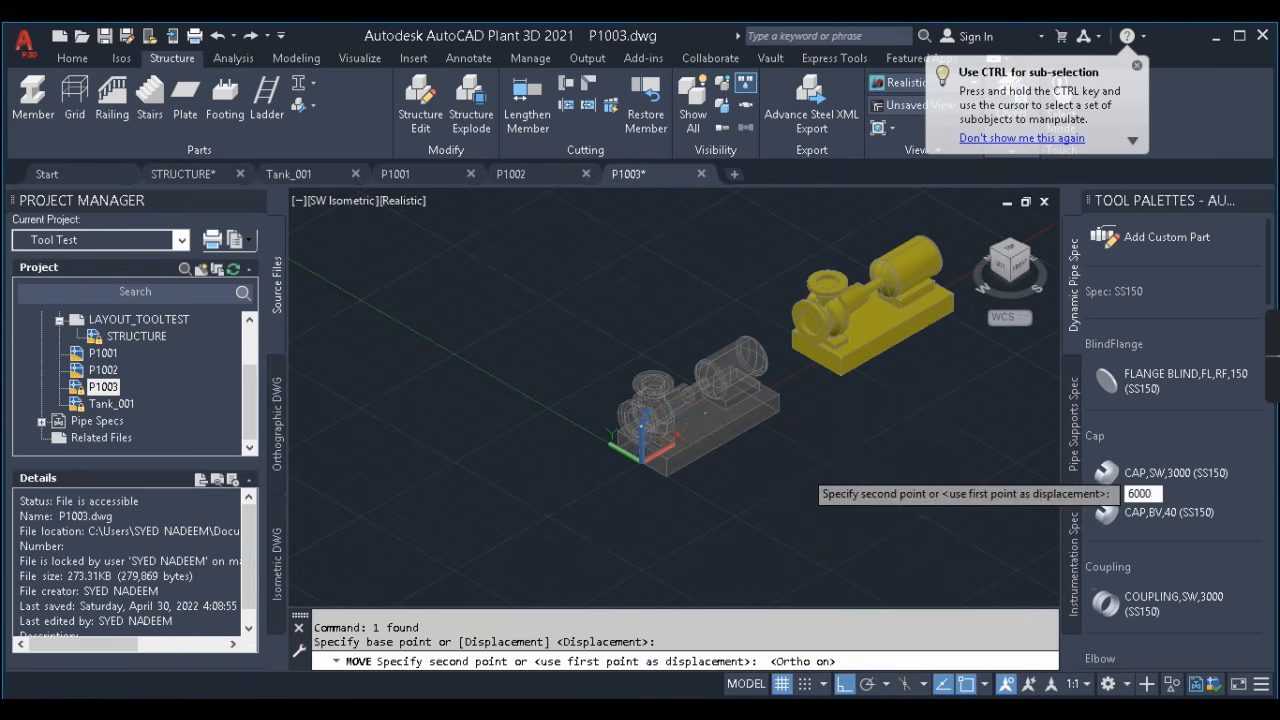
{"action": "type", "text": "00"}
{"action": "key", "text": "Return"}
- Move the same P1003 pump 4500 along the positive Y axis and save the drawing
{"action": "scroll", "coordinate": [795, 460], "scroll_direction": "down", "scroll_amount": 2}
{"action": "key", "text": "Return"}
{"action": "type", "text": "p"}
{"action": "key", "text": "Return"}
{"action": "key", "text": "Return"}
{"action": "left_click", "coordinate": [980, 514]}
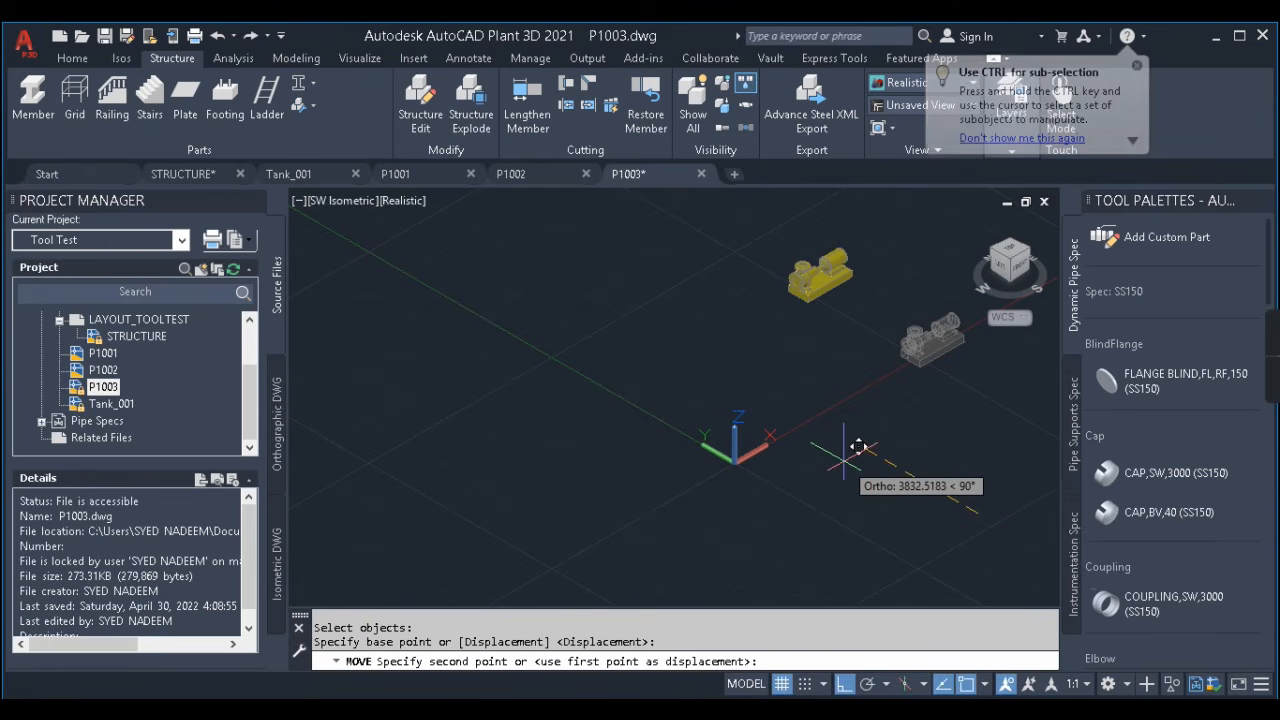
{"action": "type", "text": "500"}
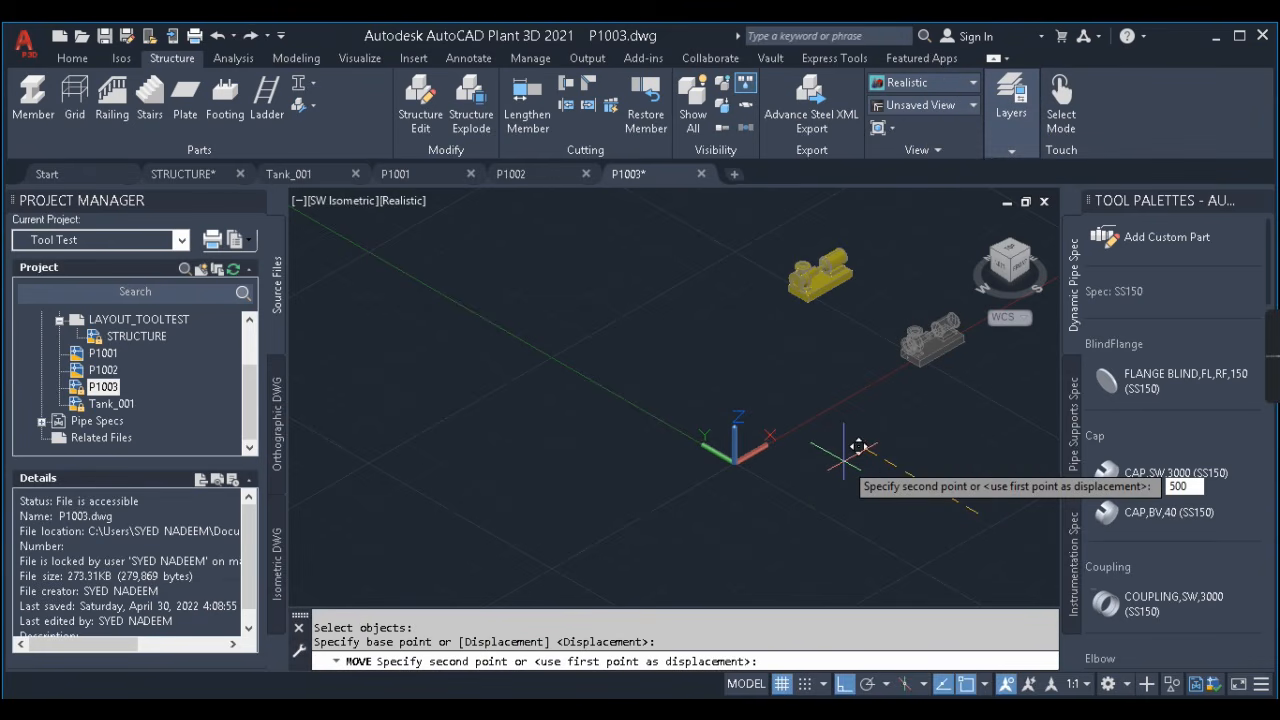
{"action": "key", "text": "Return"}
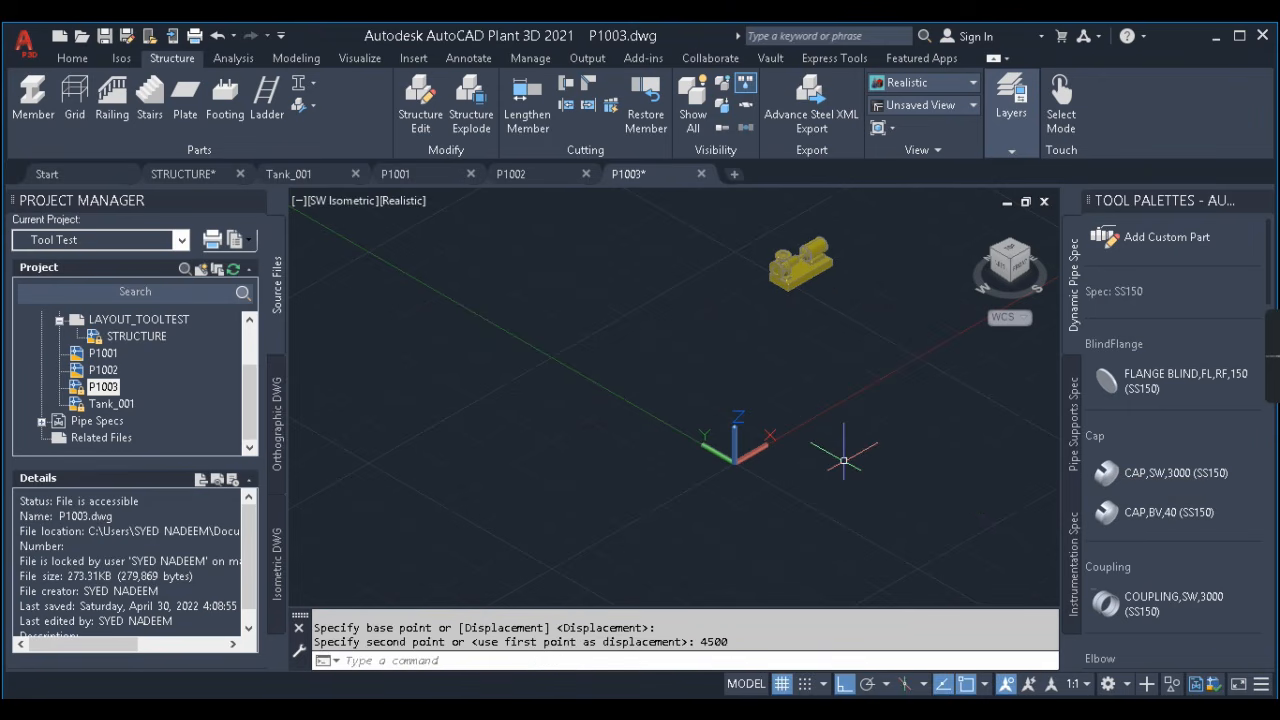
{"action": "key", "text": "ctrl+s"}
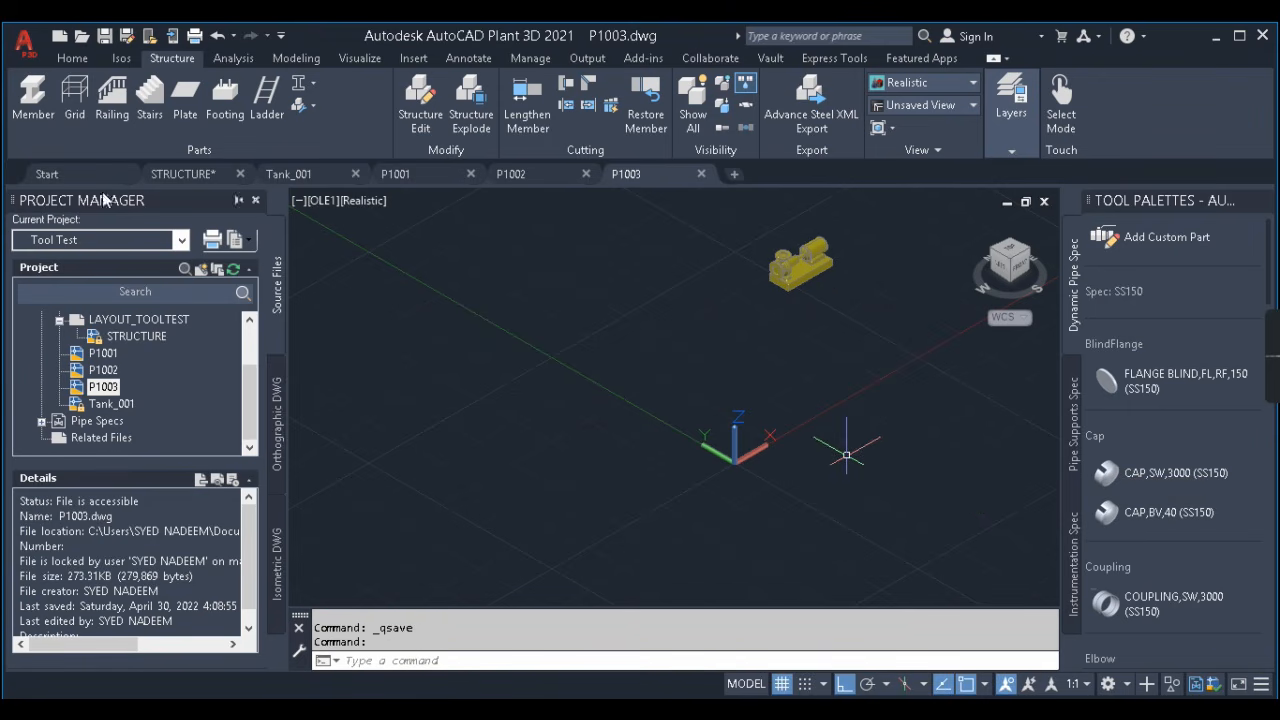
- Attach P1003 to the STRUCTURE drawing as an Attachment with relative path, insertion point 0,0,0, scale 1.00 and rotation 0
{"action": "left_click", "coordinate": [186, 175]}
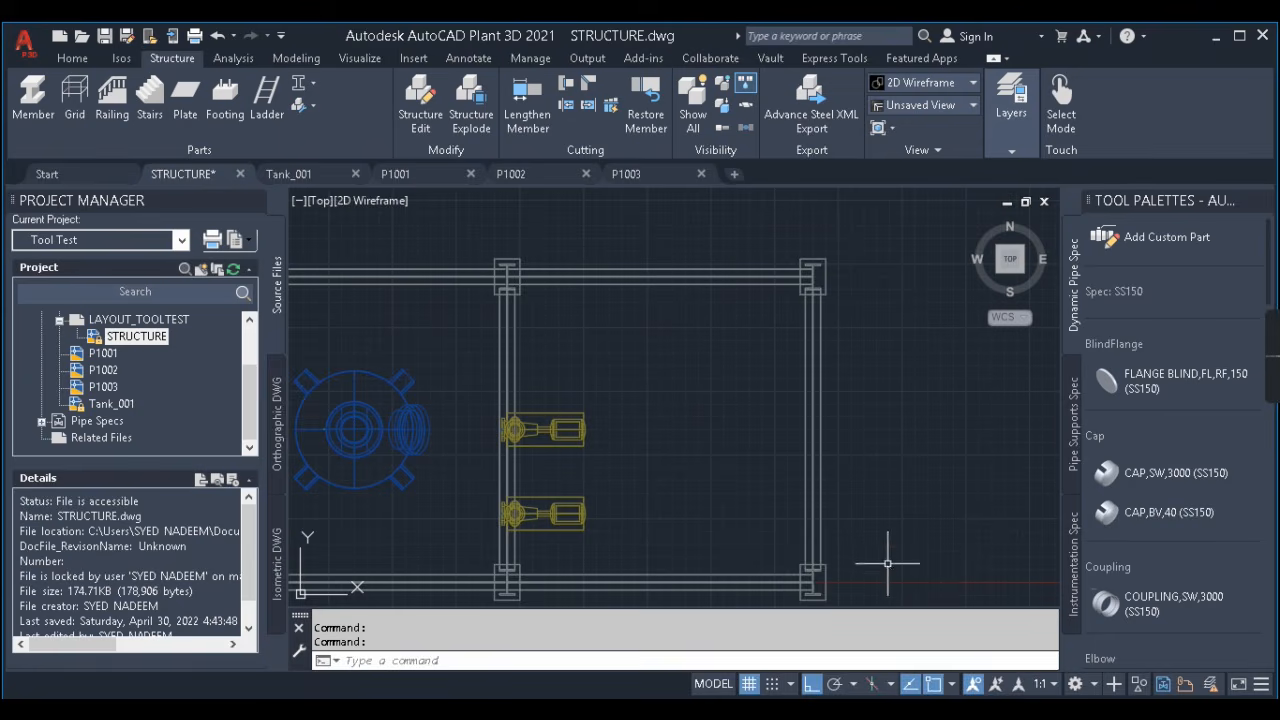
{"action": "type", "text": "xa"}
{"action": "key", "text": "Return"}
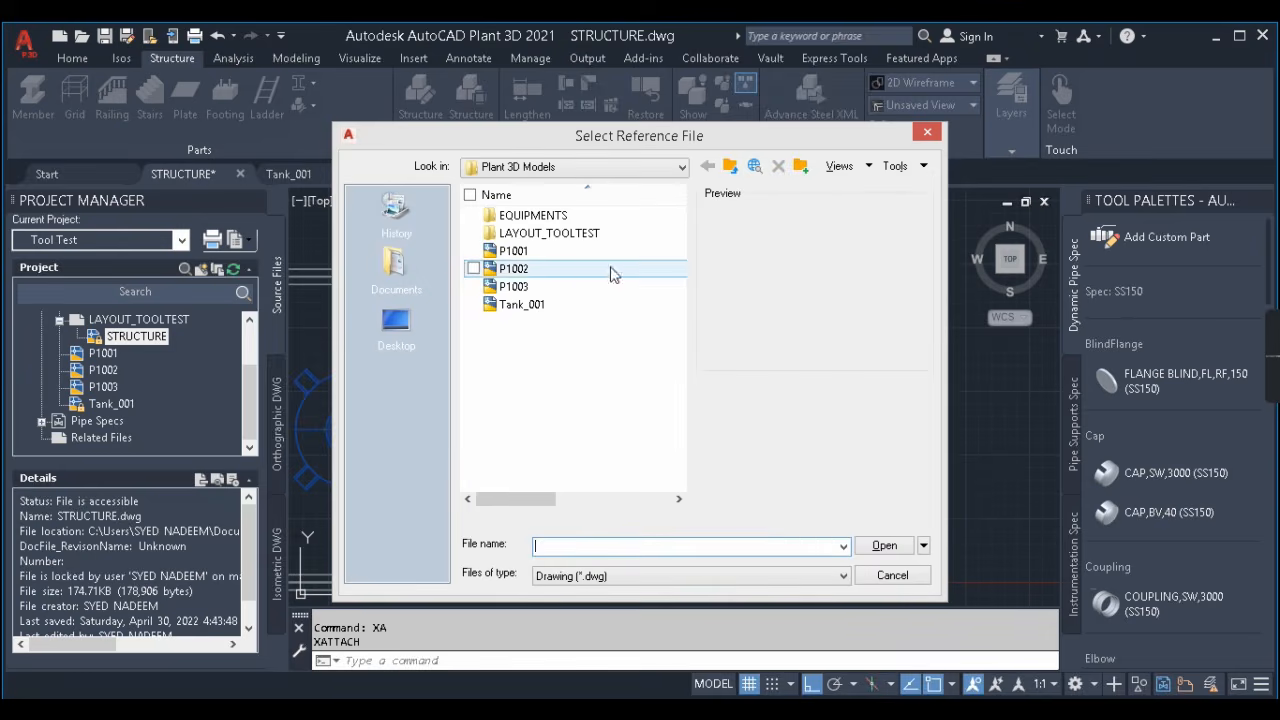
{"action": "left_click", "coordinate": [522, 287]}
{"action": "left_click", "coordinate": [860, 547]}
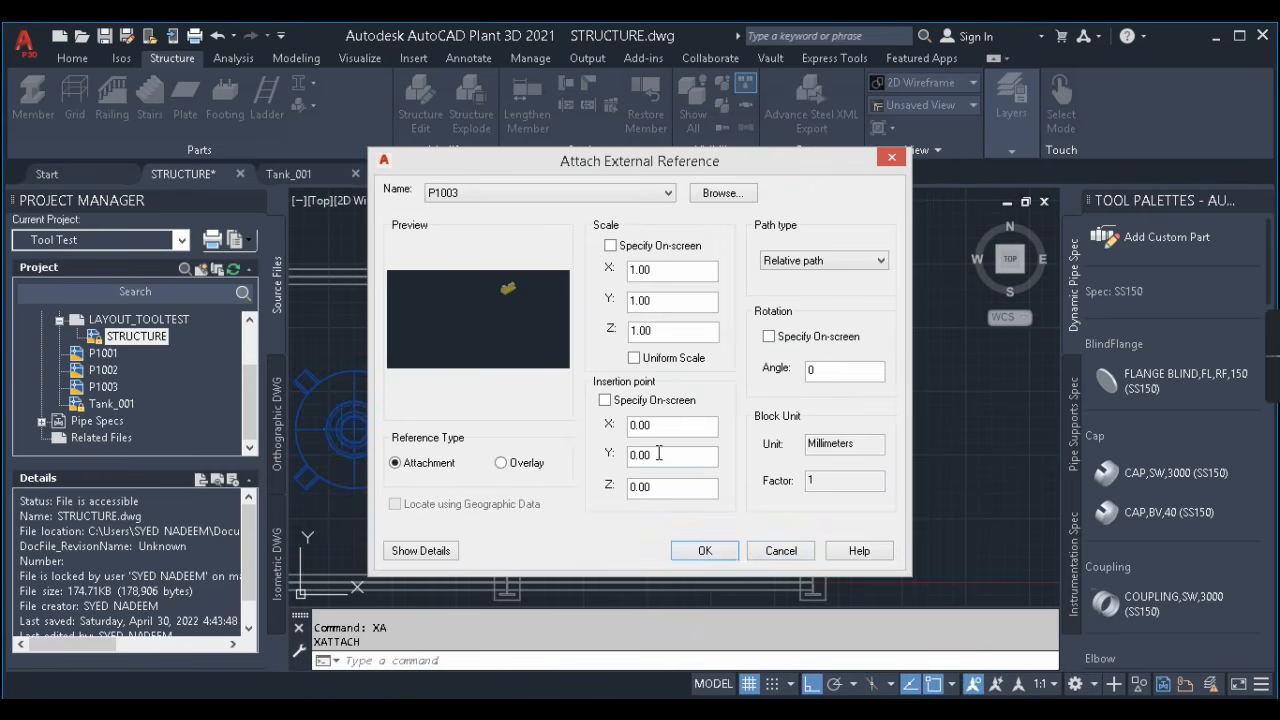
{"action": "left_click", "coordinate": [723, 554]}
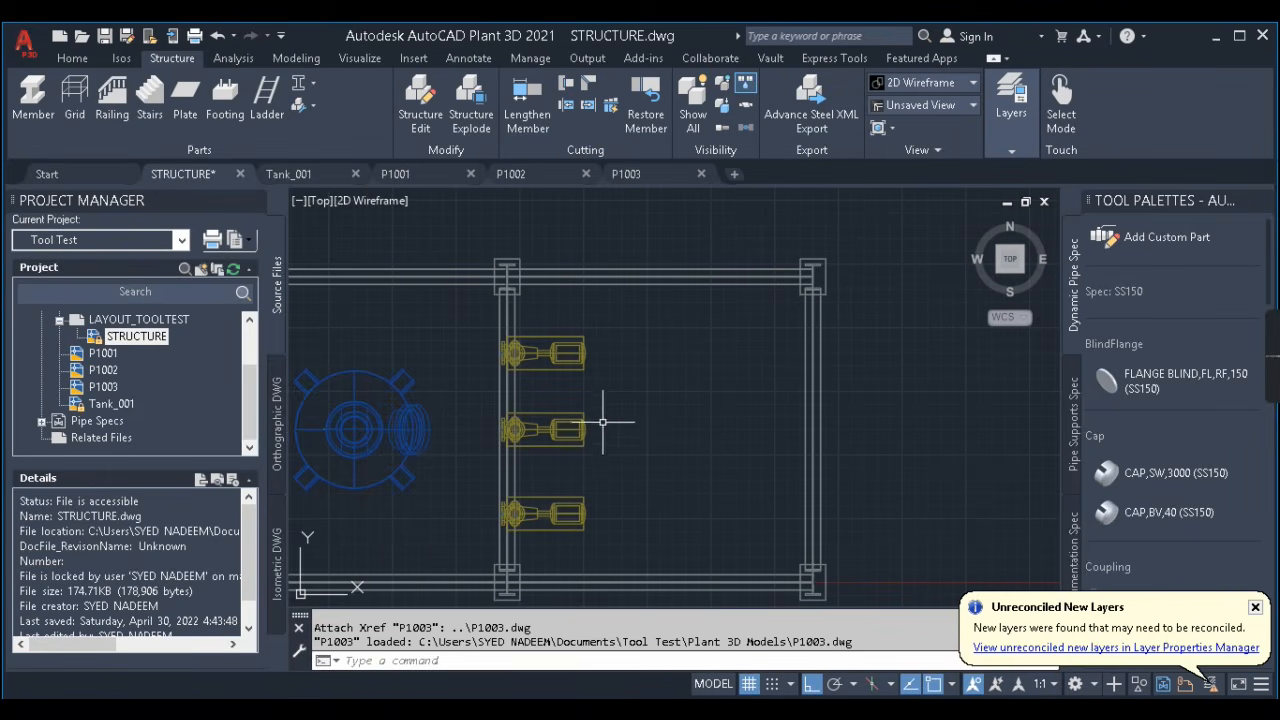
- Measure the gap in plan between the newly attached P1003 pump and the middle pump
{"action": "type", "text": "di"}
{"action": "key", "text": "Return"}
{"action": "left_click", "coordinate": [543, 430]}
{"action": "left_click", "coordinate": [546, 366]}
{"action": "key", "text": "space"}
{"action": "left_click", "coordinate": [546, 412]}
{"action": "left_click", "coordinate": [545, 370]}
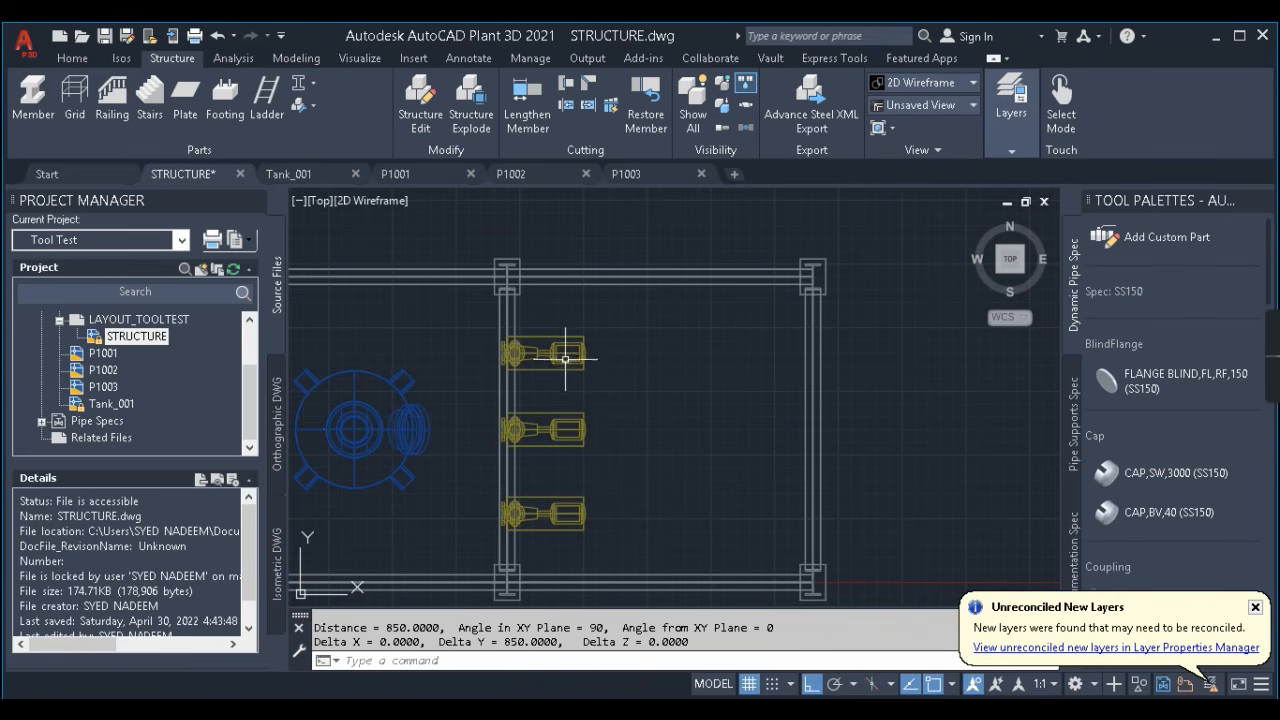
{"action": "left_click", "coordinate": [545, 352]}
{"action": "type", "text": "m"}
{"action": "key", "text": "space"}
{"action": "key", "text": "Escape"}
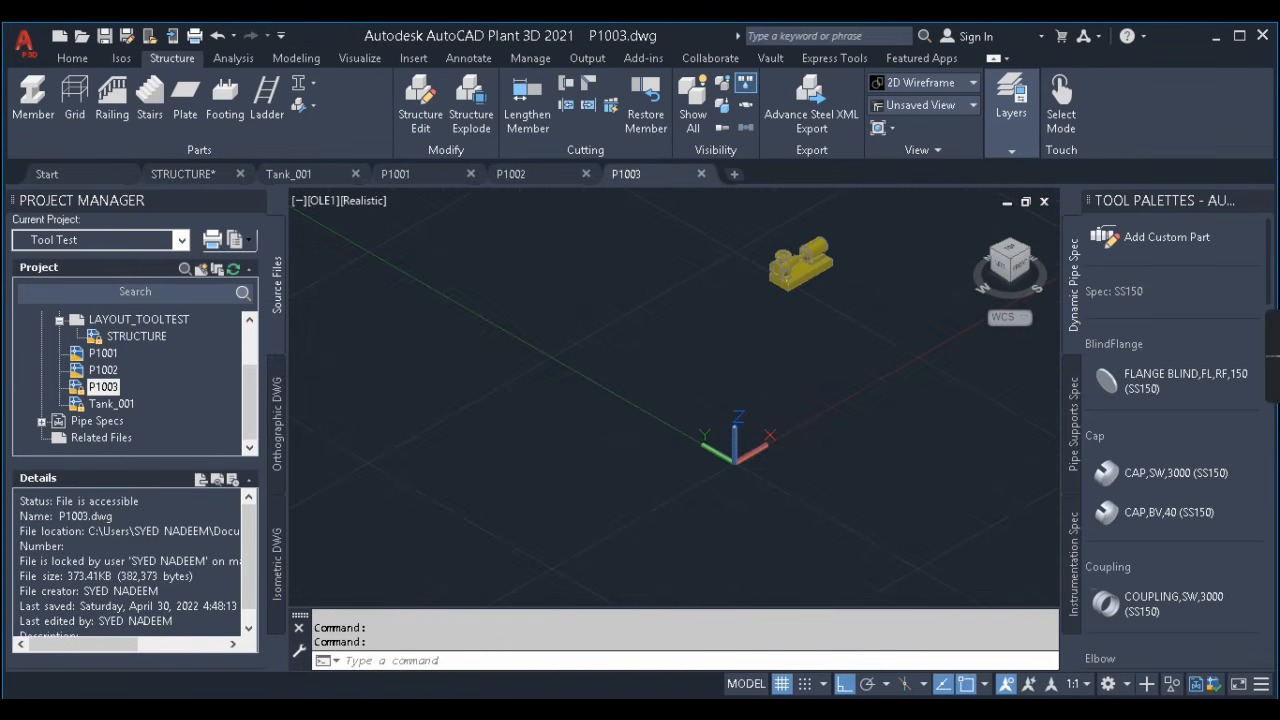
- Move the pump in the P1003 drawing a further 150 along the positive Y axis and save that drawing
{"action": "key", "text": "ctrl+a"}
{"action": "type", "text": "m"}
{"action": "key", "text": "space"}
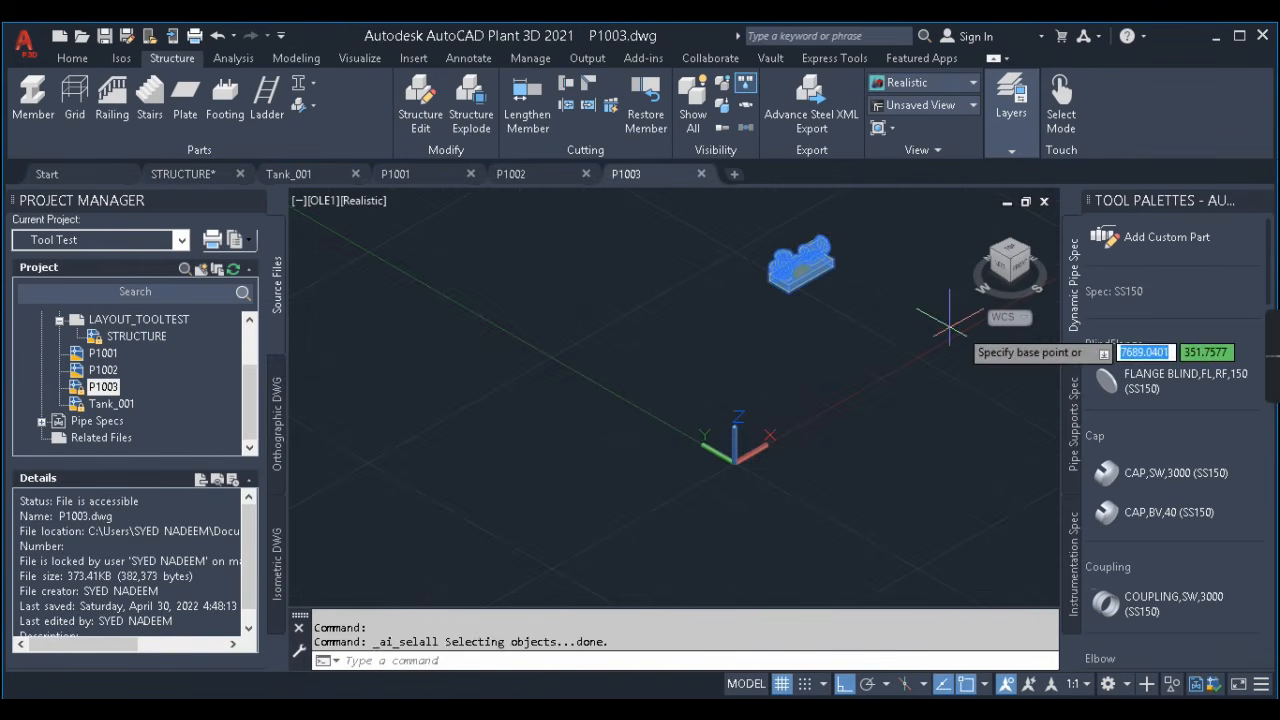
{"action": "left_click", "coordinate": [955, 330]}
{"action": "type", "text": "150"}
{"action": "key", "text": "Return"}
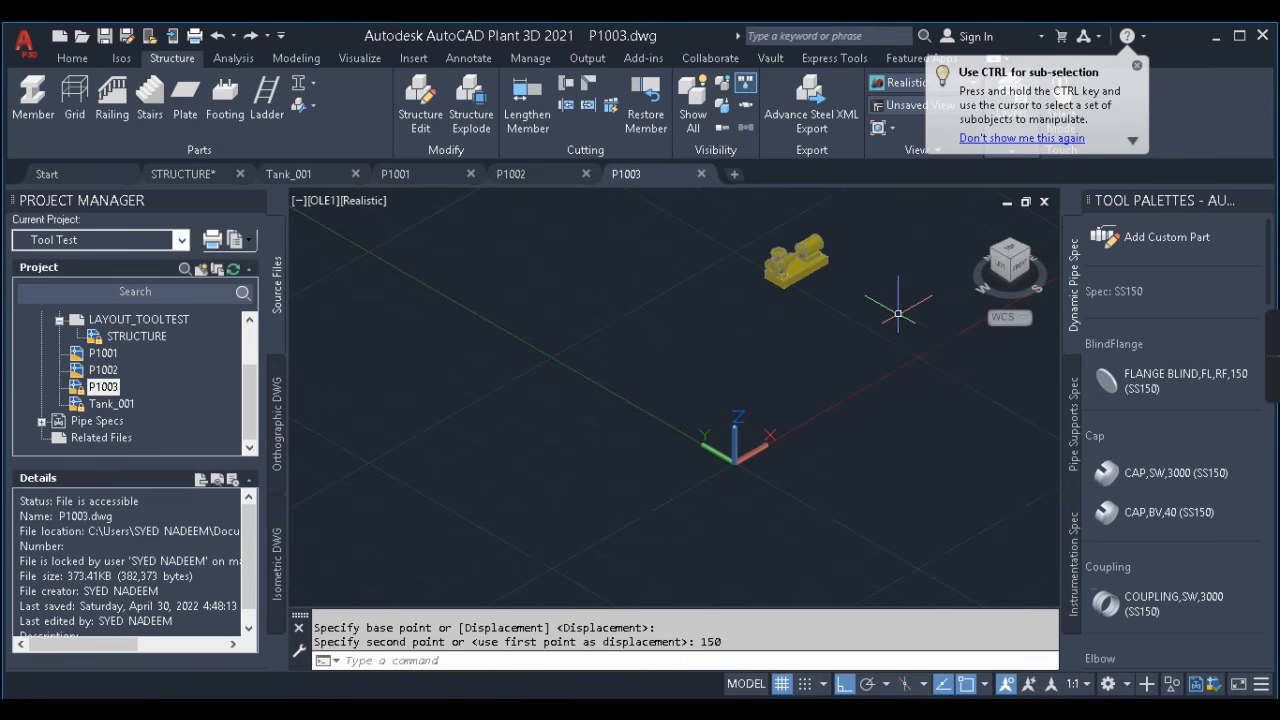
{"action": "key", "text": "ctrl+s"}
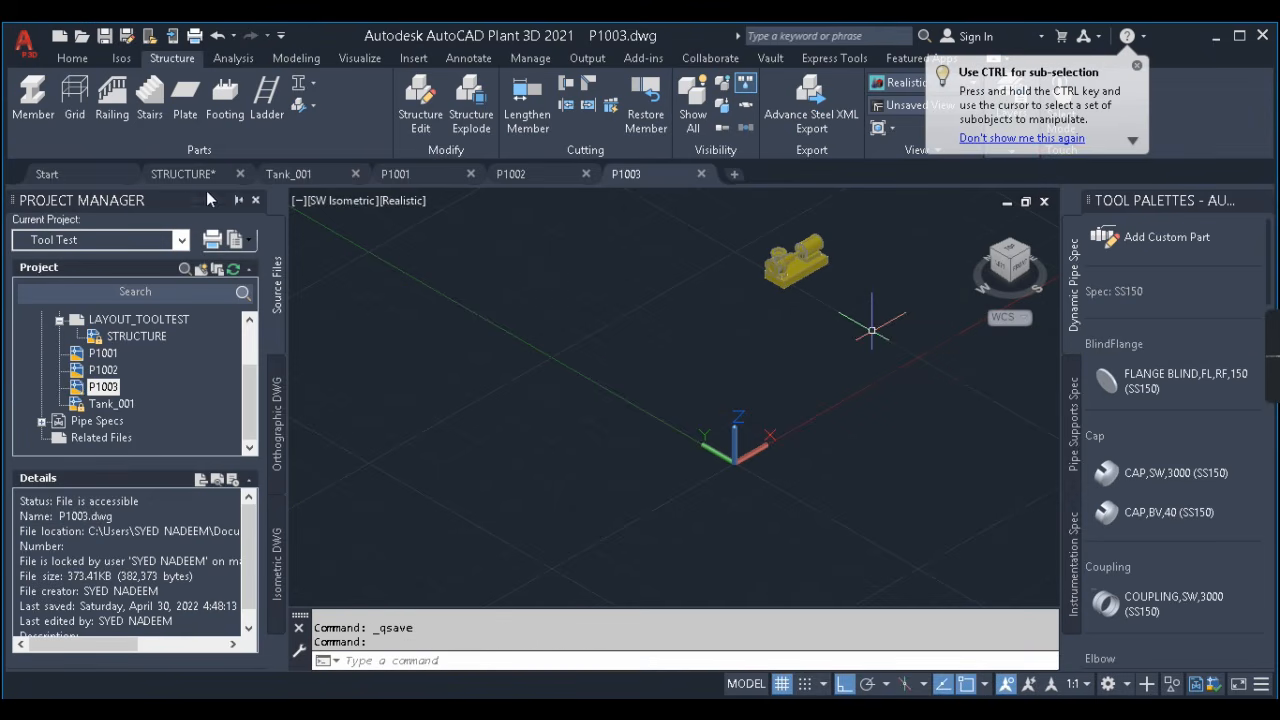
- Reload the modified P1003 reference in the STRUCTURE drawing, end the comparison and show the whole model in 3D
{"action": "left_click", "coordinate": [205, 176]}
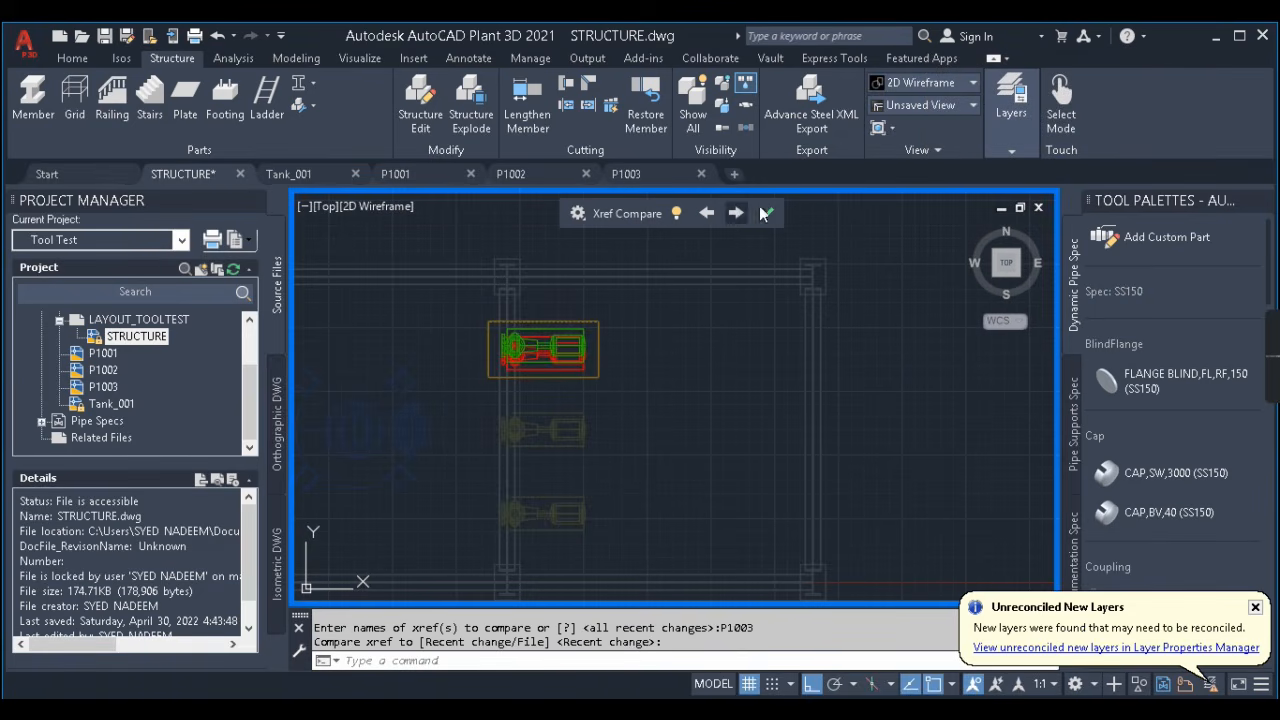
{"action": "left_click", "coordinate": [767, 213]}
{"action": "middle_click_drag", "start_coordinate": [590, 480], "coordinate": [638, 334], "text": "shift"}
{"action": "middle_click_drag", "start_coordinate": [645, 461], "coordinate": [598, 398]}
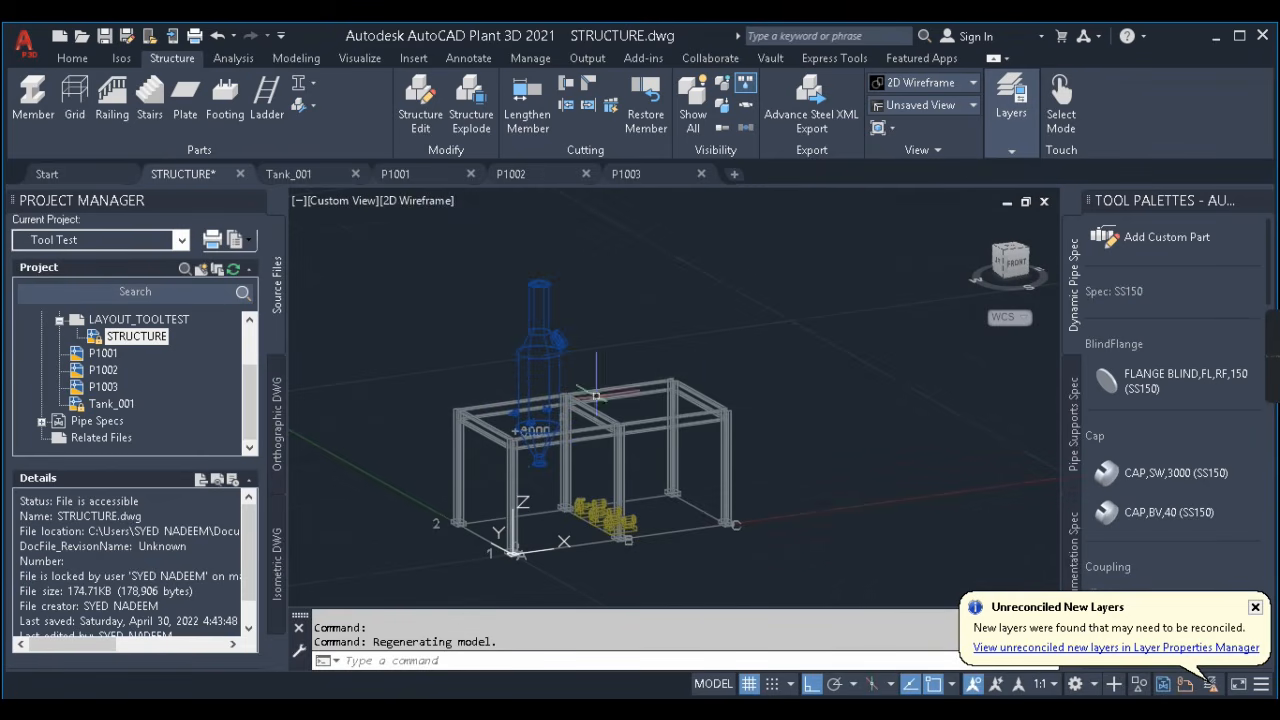
- Check the tank and the three pumps within the steel structure and save the STRUCTURE drawing
{"action": "left_click", "coordinate": [540, 288]}
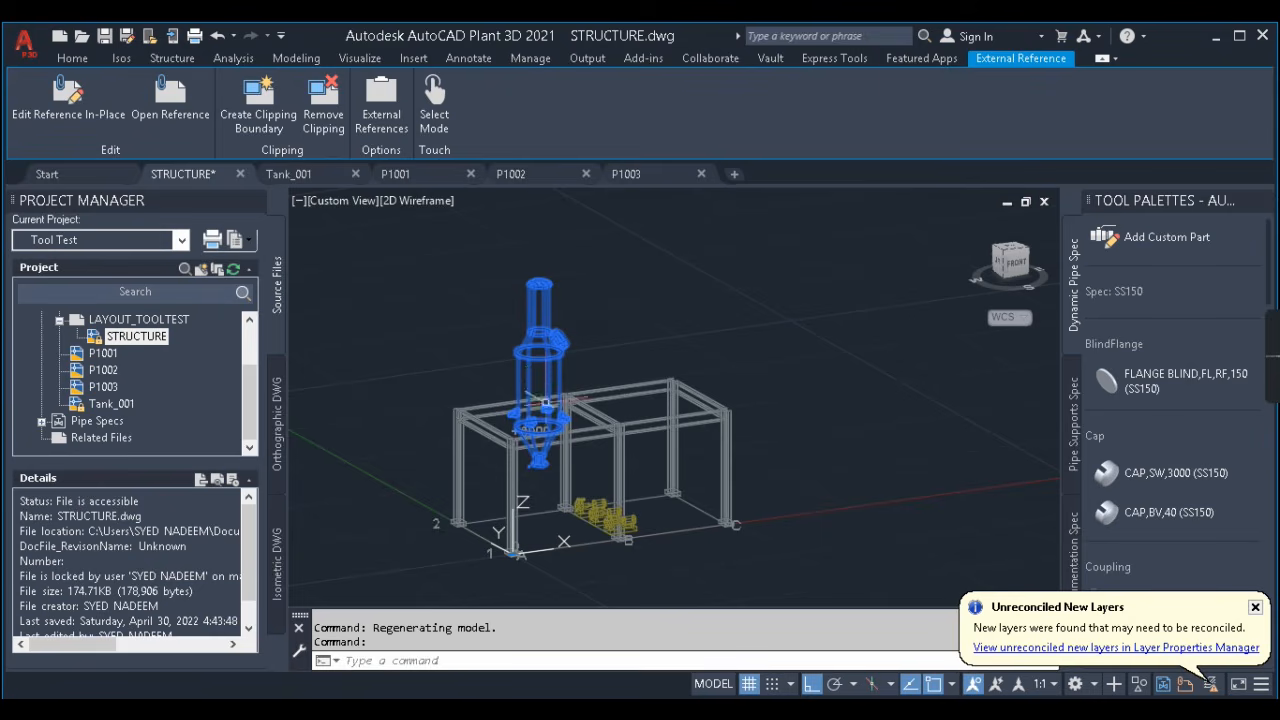
{"action": "key", "text": "Escape"}
{"action": "scroll", "coordinate": [565, 515], "scroll_direction": "up", "scroll_amount": 4}
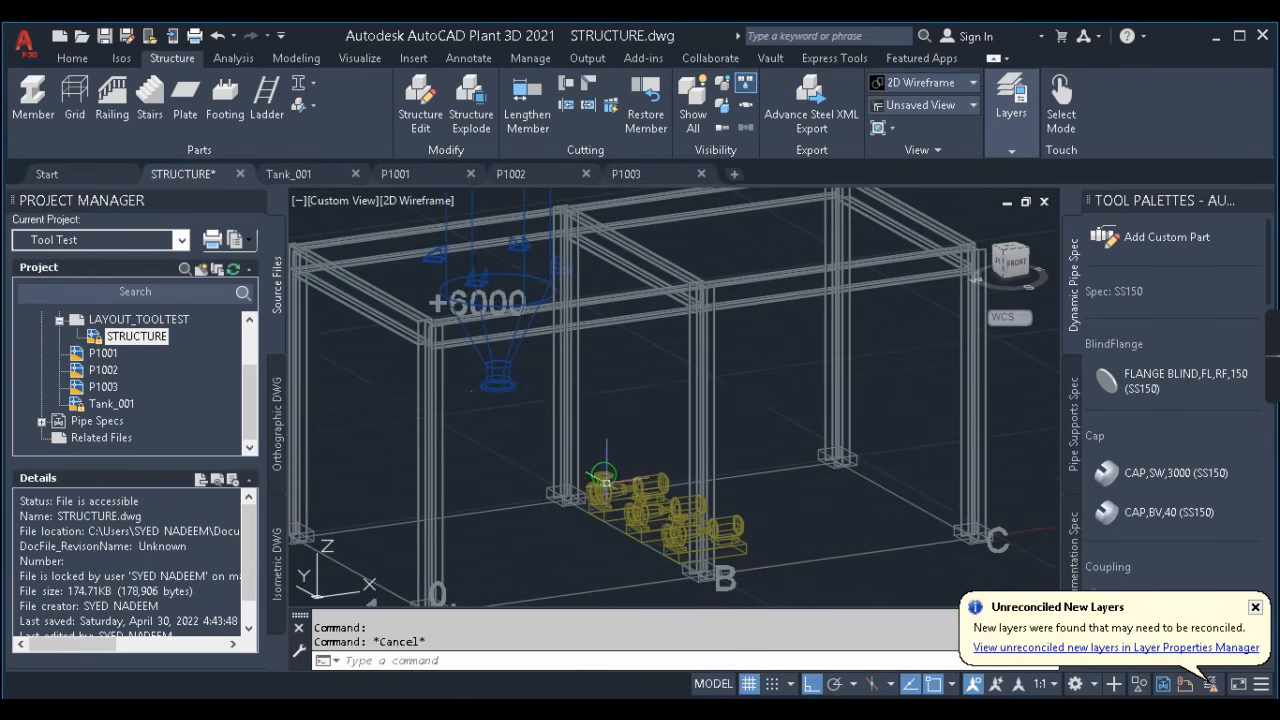
{"action": "scroll", "coordinate": [611, 469], "scroll_direction": "down", "scroll_amount": 3}
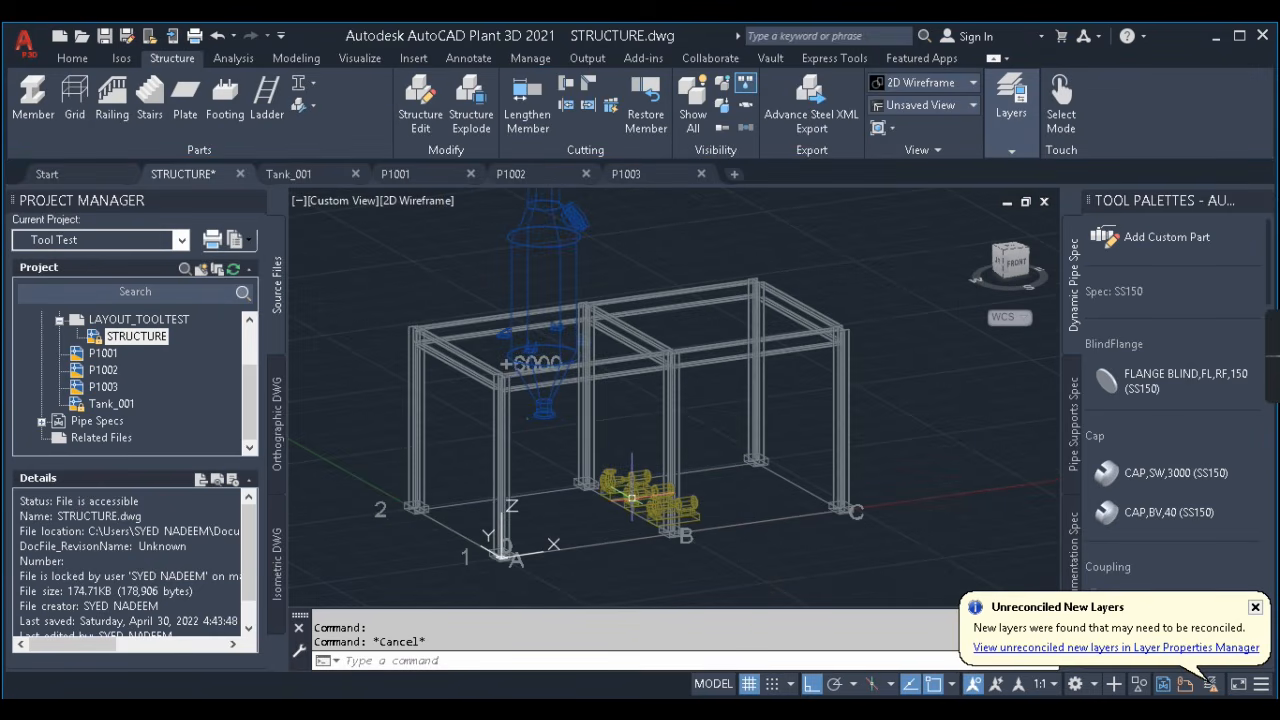
{"action": "mouse_move", "coordinate": [631, 497]}
{"action": "key", "text": "ctrl+s"}
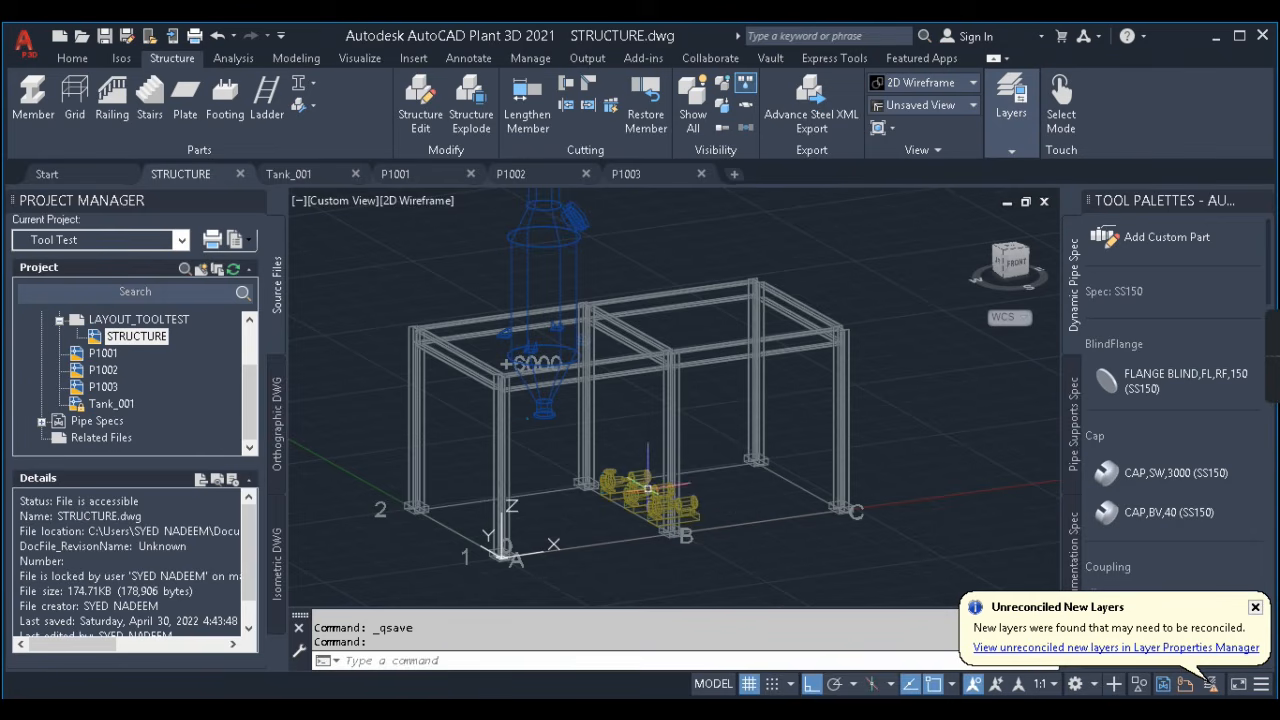
{"action": "scroll", "coordinate": [648, 488], "scroll_direction": "up", "scroll_amount": 2}
{"action": "scroll", "coordinate": [720, 494], "scroll_direction": "down", "scroll_amount": 5}
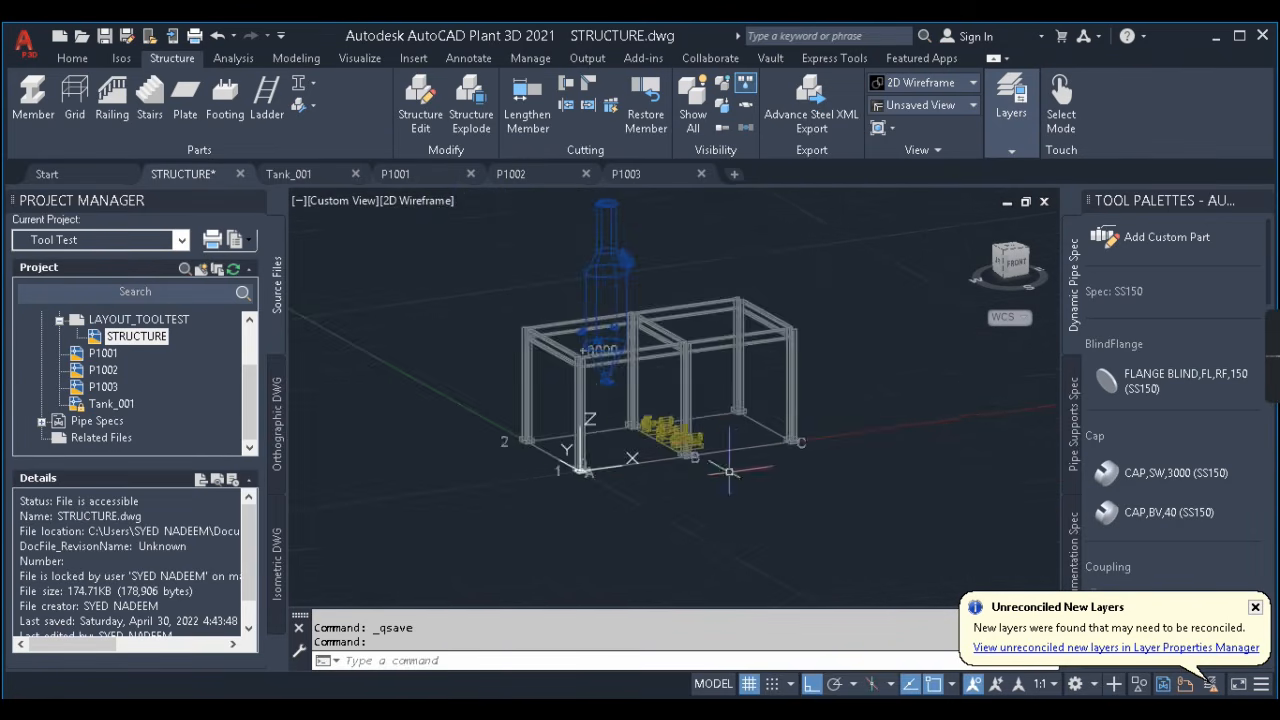